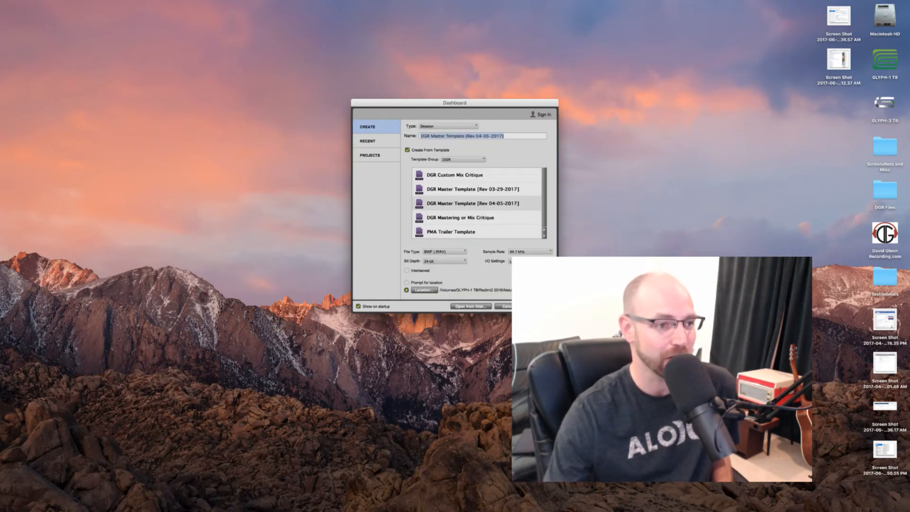
Step: Dismiss the new-session dashboard and check the Playback Engine settings
click(514, 306)
click(211, 4)
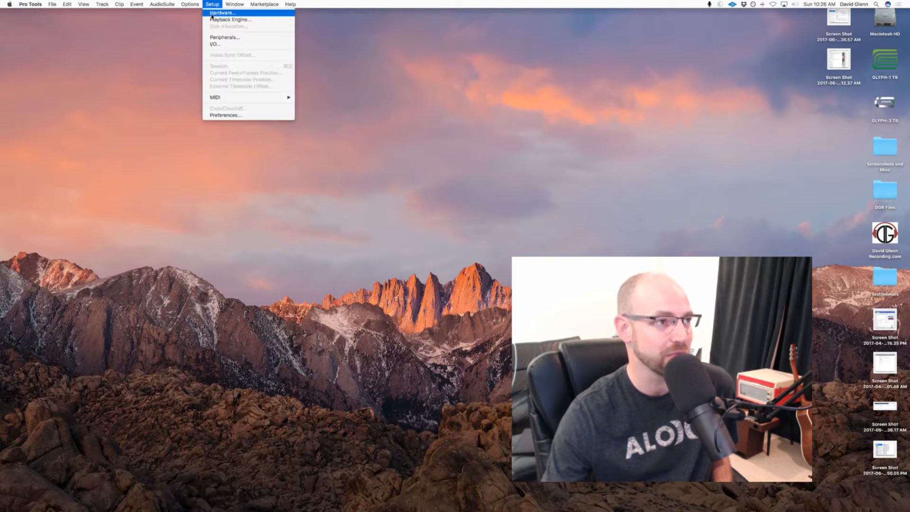
click(218, 21)
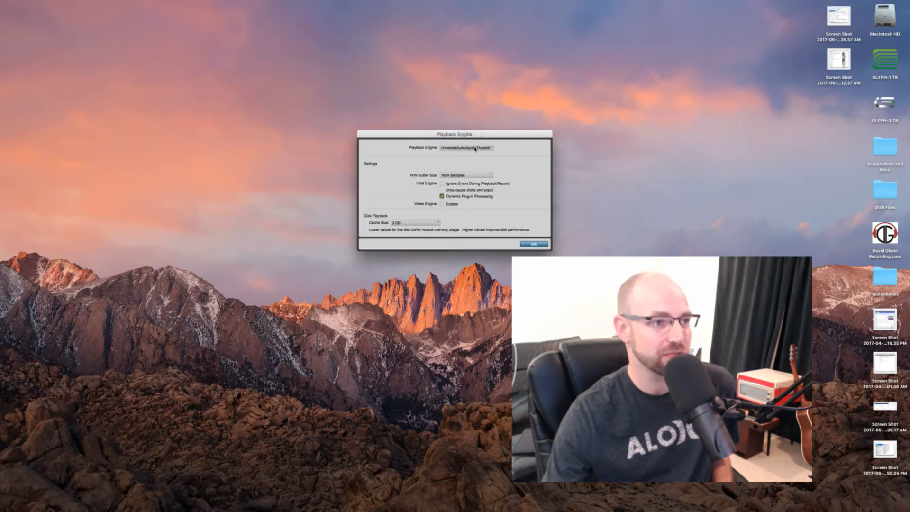
click(534, 243)
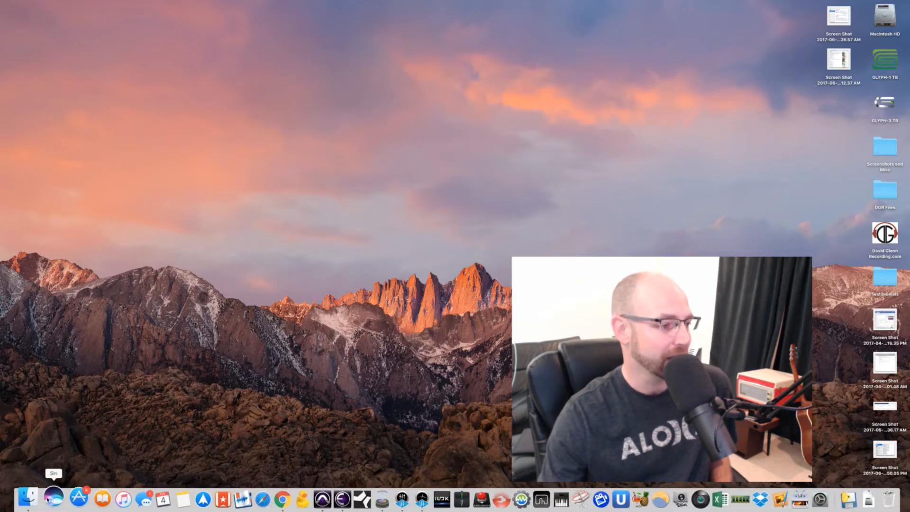
Step: Switch to Finder and browse the folders on the GLYPH-1 TB drive
click(21, 499)
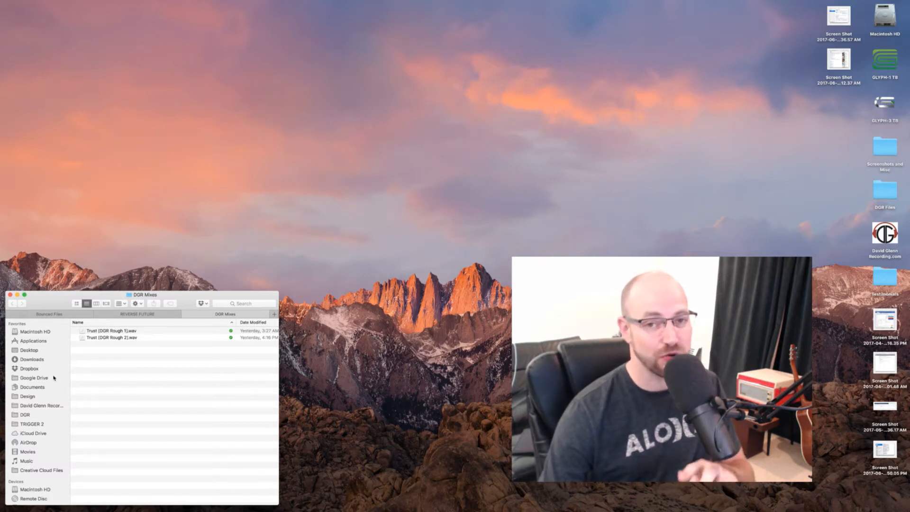
scroll(36, 399, down, 2)
scroll(36, 400, down, 5)
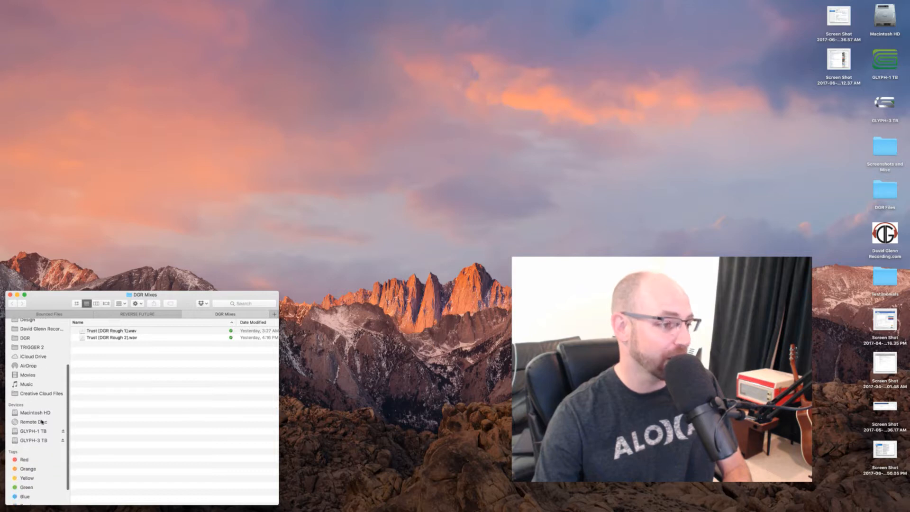
click(39, 432)
scroll(110, 429, down, 3)
scroll(110, 428, down, 3)
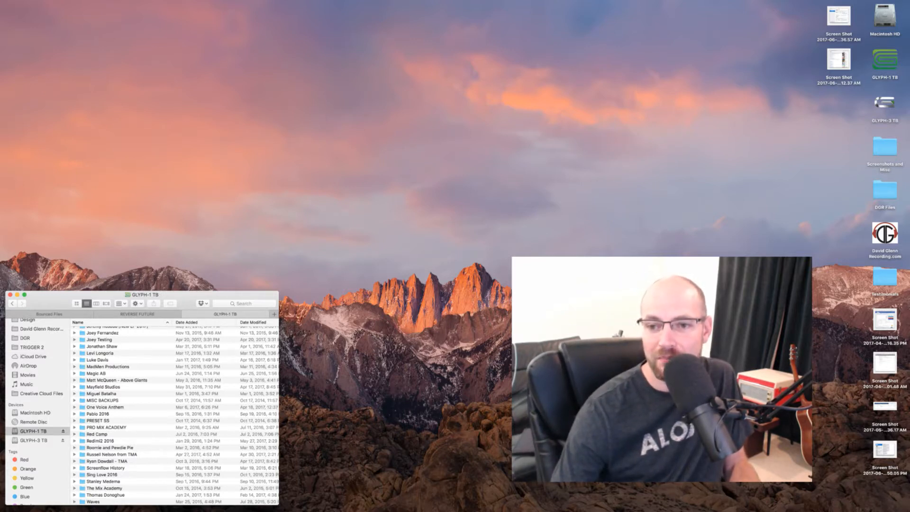
Step: Open the session Trust [DGR Mix].ptx from the artist's New EP 2017 folder and decline saving the detailed report
key(super+Tab)
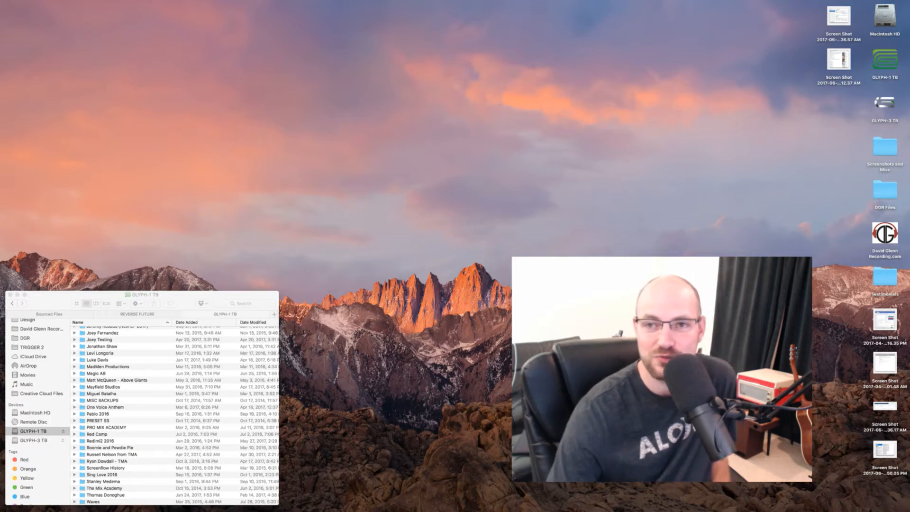
scroll(135, 337, up, 5)
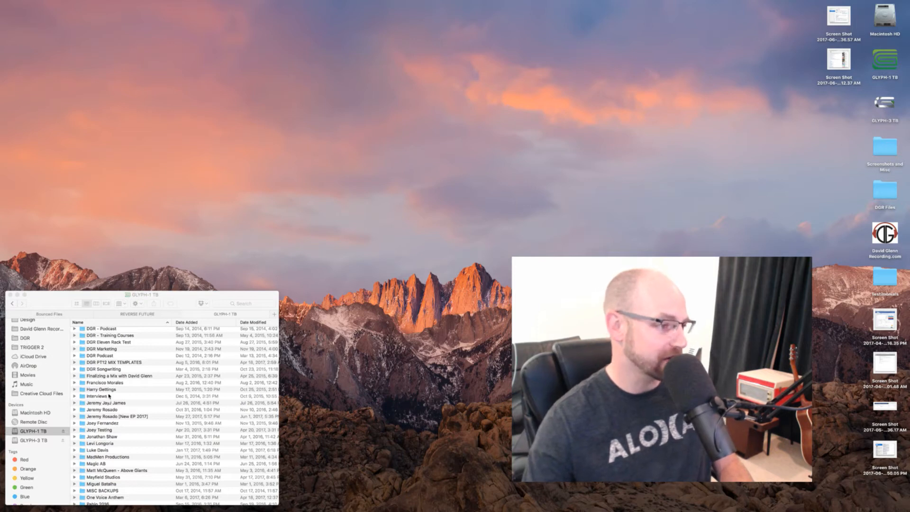
scroll(109, 395, down, 5)
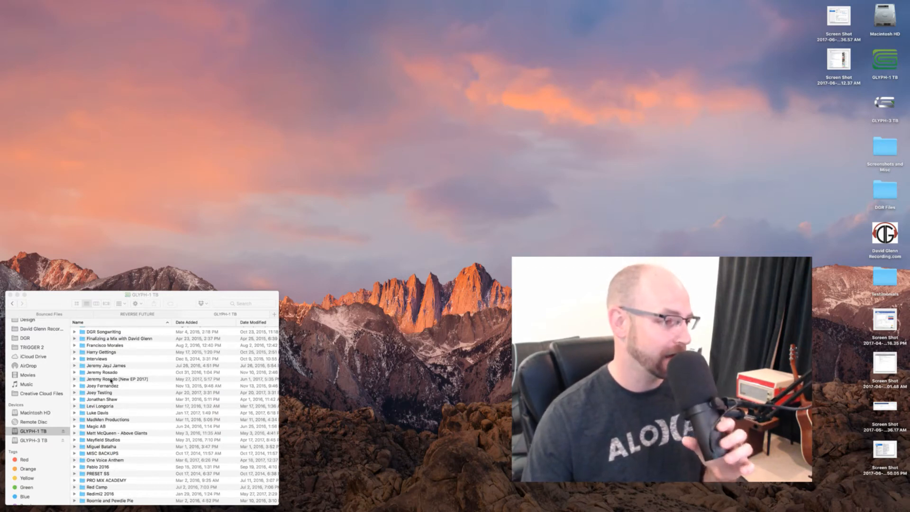
double_click(111, 379)
double_click(106, 337)
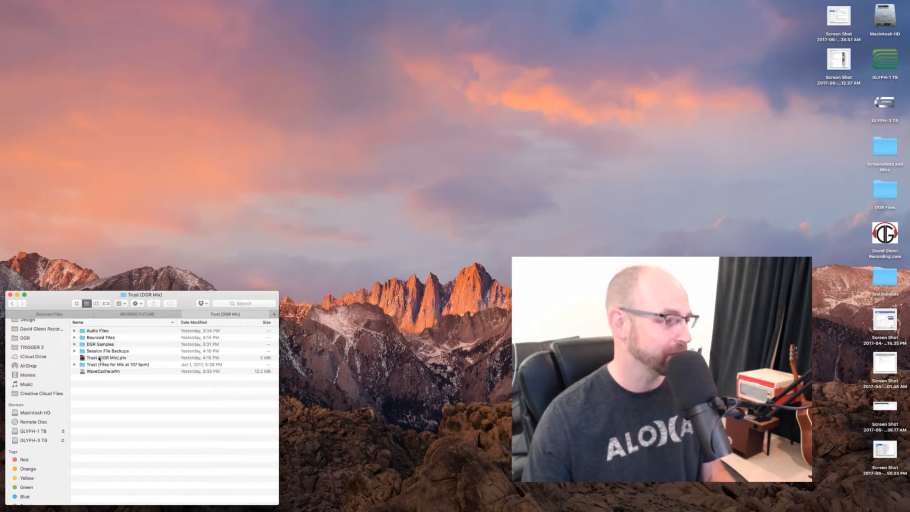
double_click(102, 358)
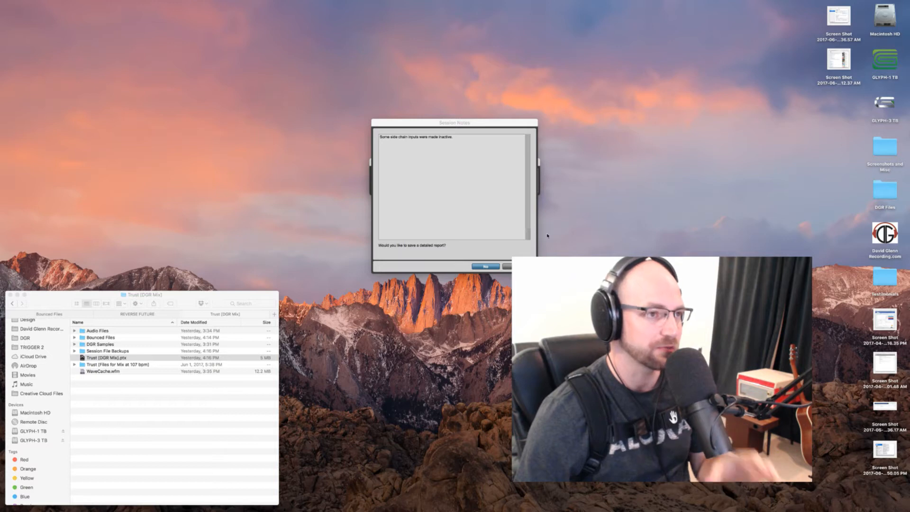
click(485, 265)
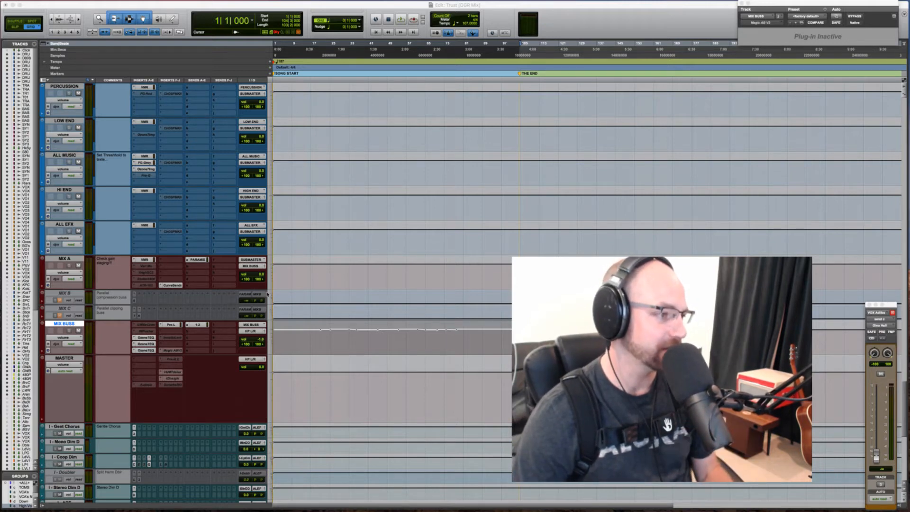
Step: Check the Sonarworks headphone plug-in on the MASTER track and open the MIX BUSS send's output window
scroll(211, 298, up, 3)
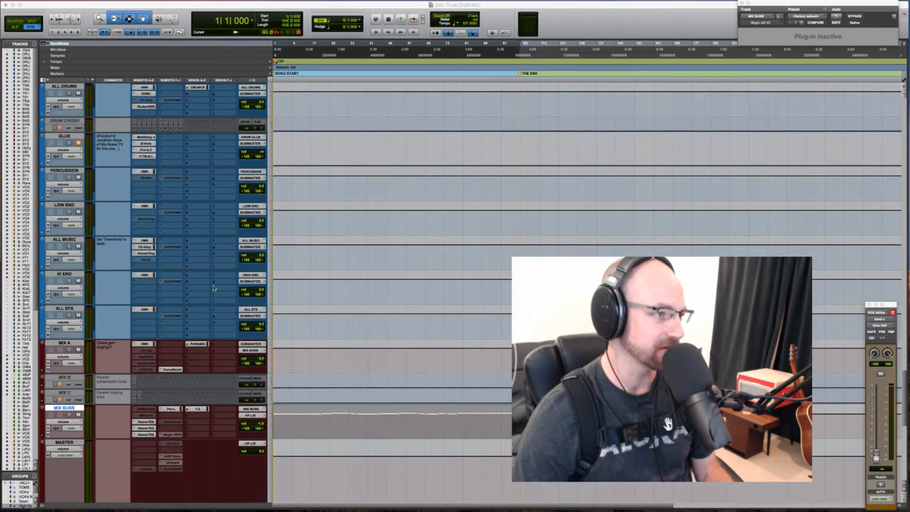
scroll(212, 283, up, 2)
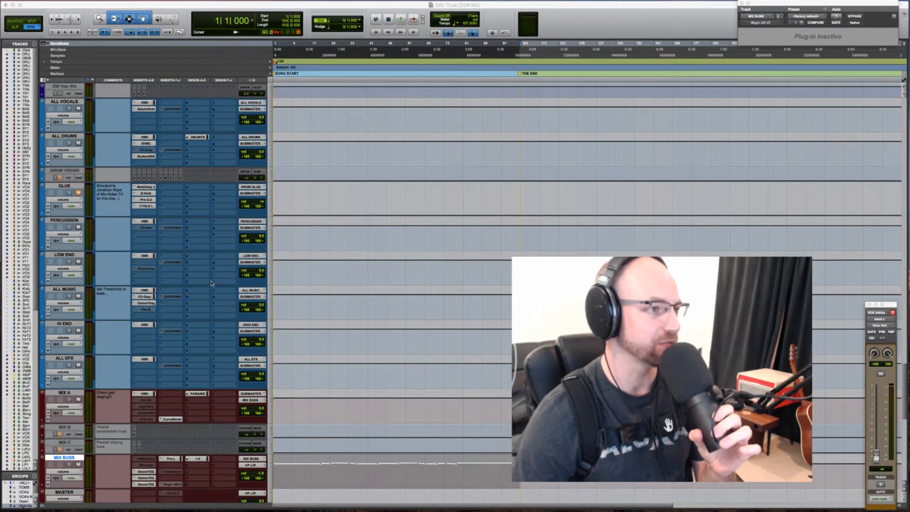
scroll(211, 283, up, 1)
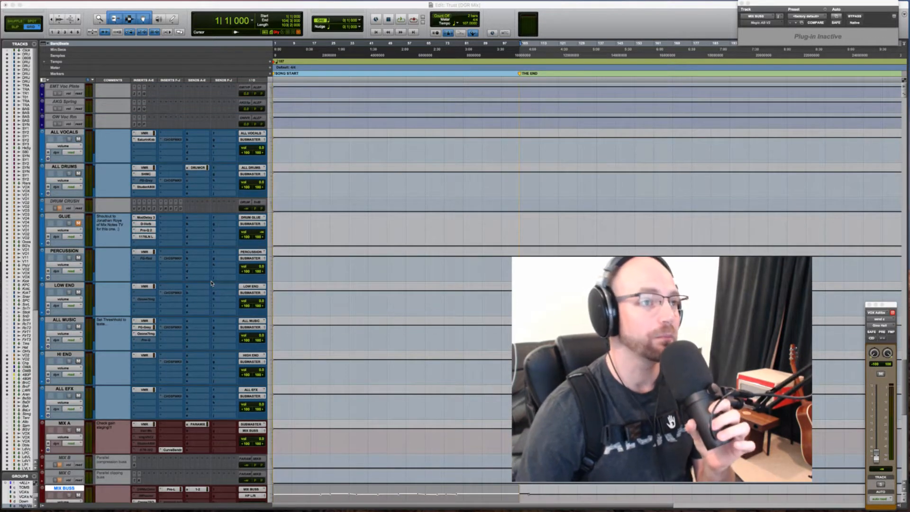
click(552, 35)
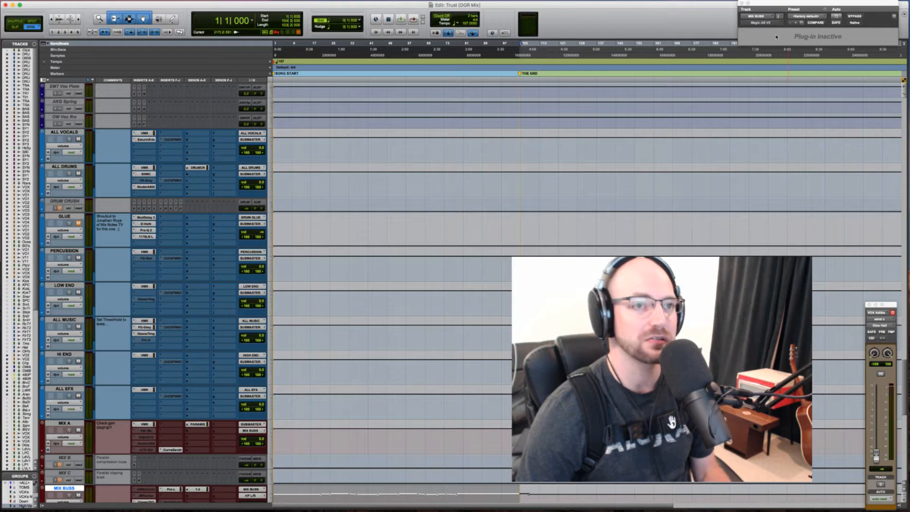
scroll(220, 403, down, 4)
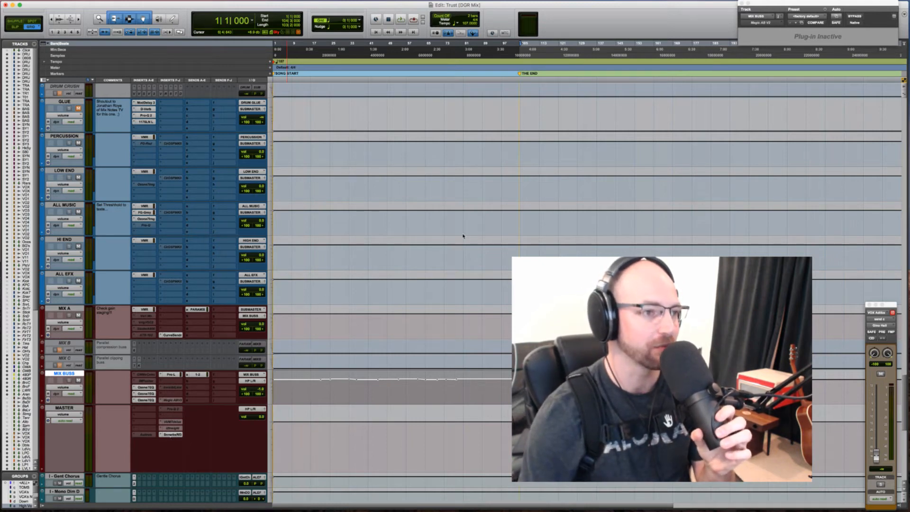
drag(449, 177, 394, 93)
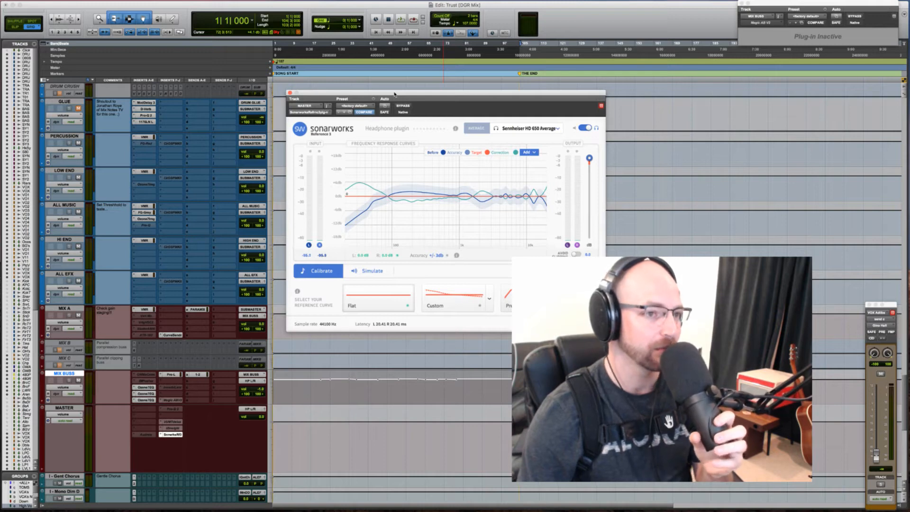
click(201, 377)
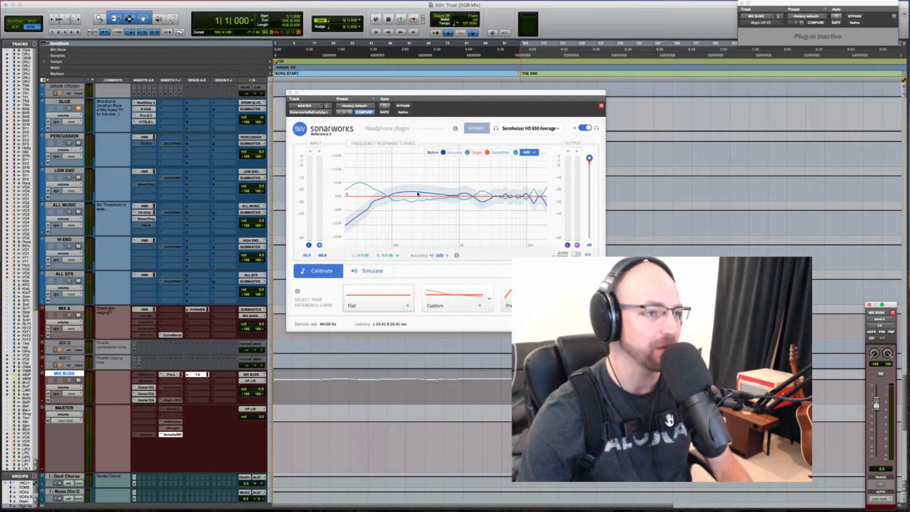
click(288, 93)
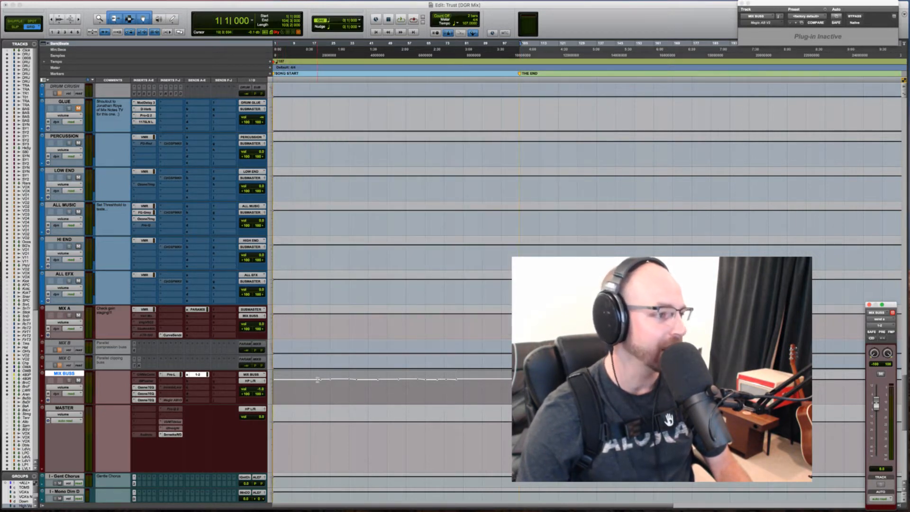
click(300, 383)
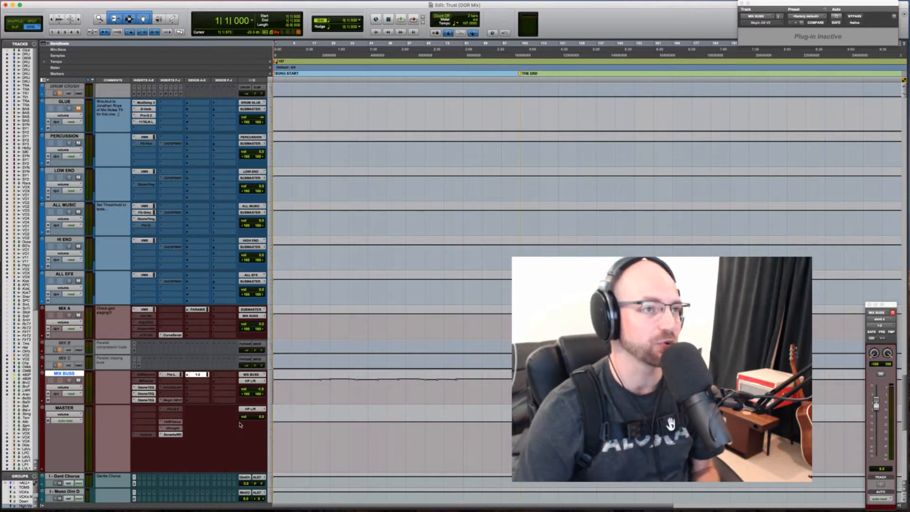
Step: Look through the lead, doubled, ad-lib and background vocal tracks and start playback of the song
scroll(313, 435, up, 3)
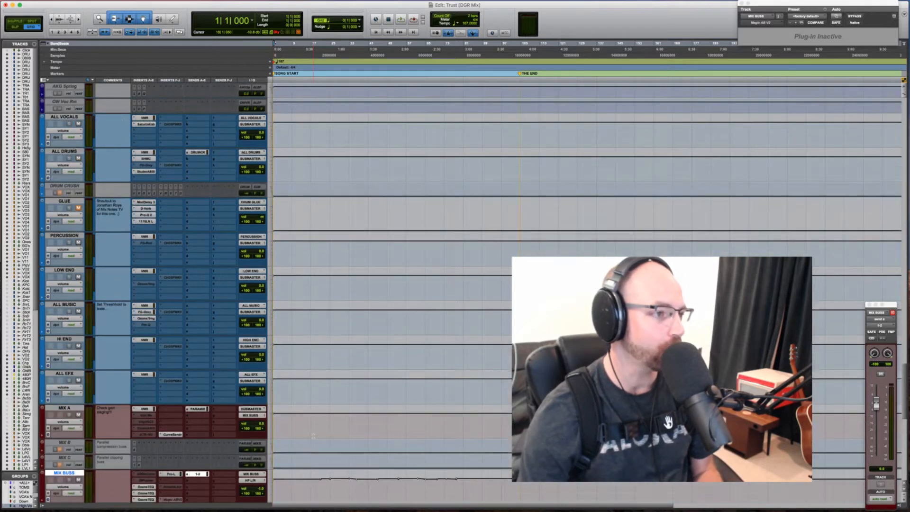
scroll(313, 435, up, 15)
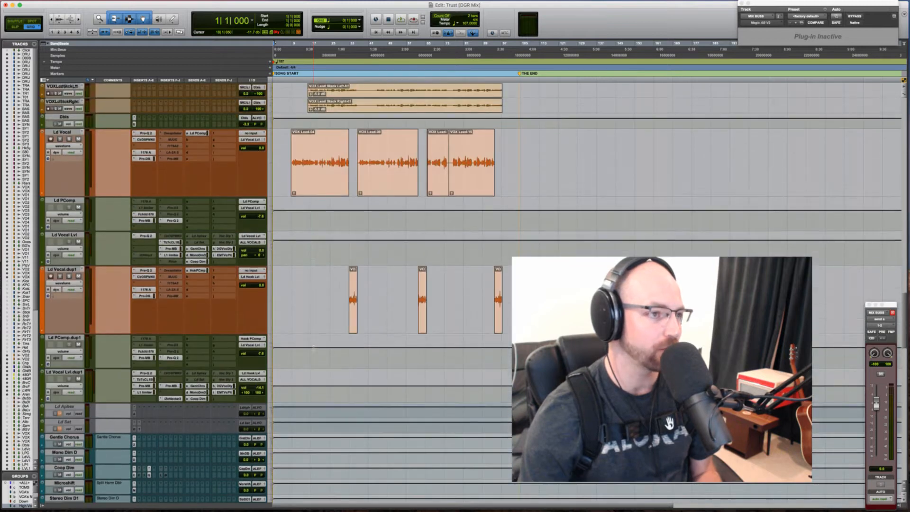
scroll(312, 347, up, 4)
scroll(309, 386, up, 1)
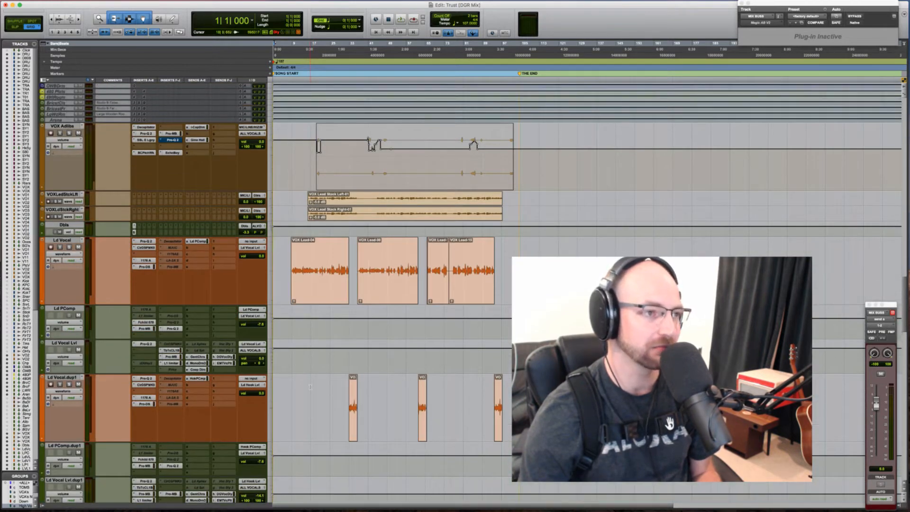
scroll(310, 387, down, 1)
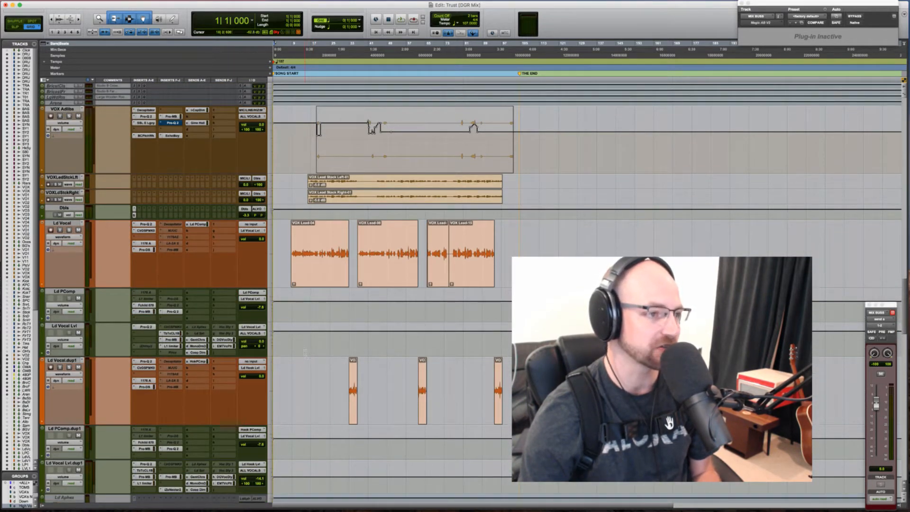
scroll(312, 356, up, 5)
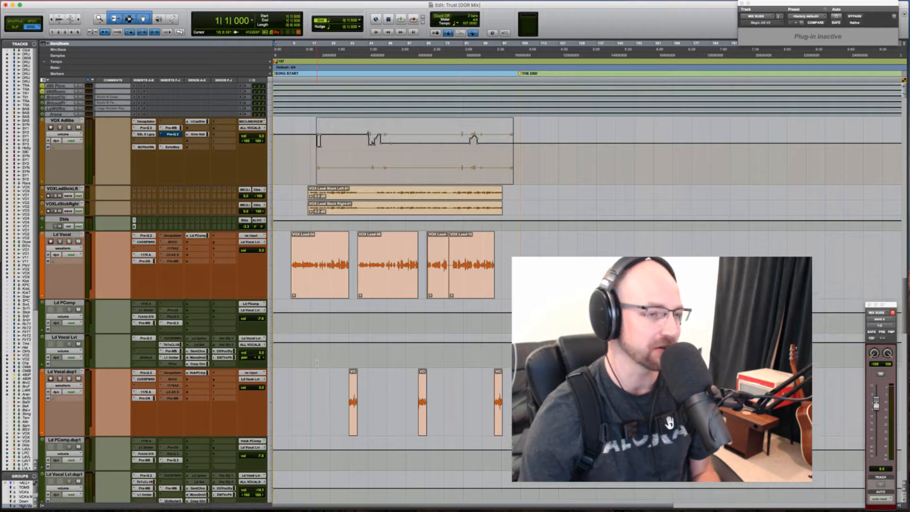
scroll(316, 362, up, 14)
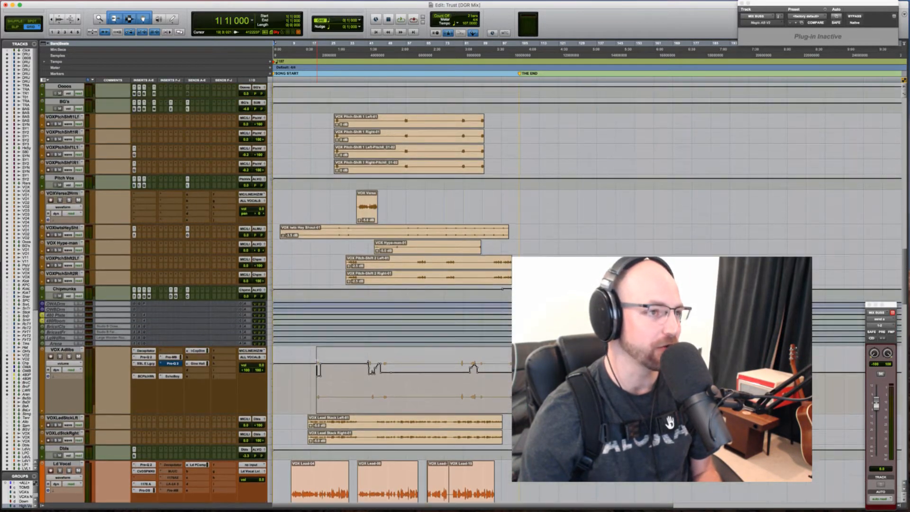
scroll(317, 362, down, 17)
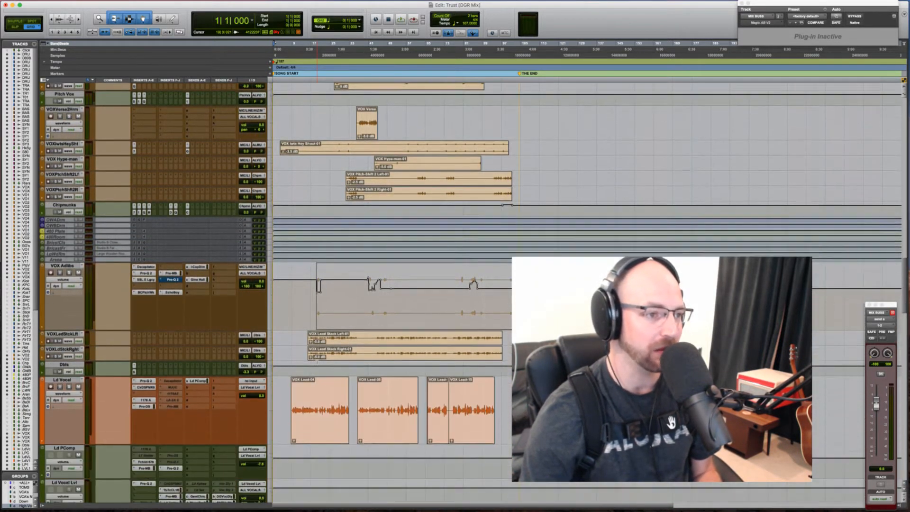
scroll(316, 362, down, 1)
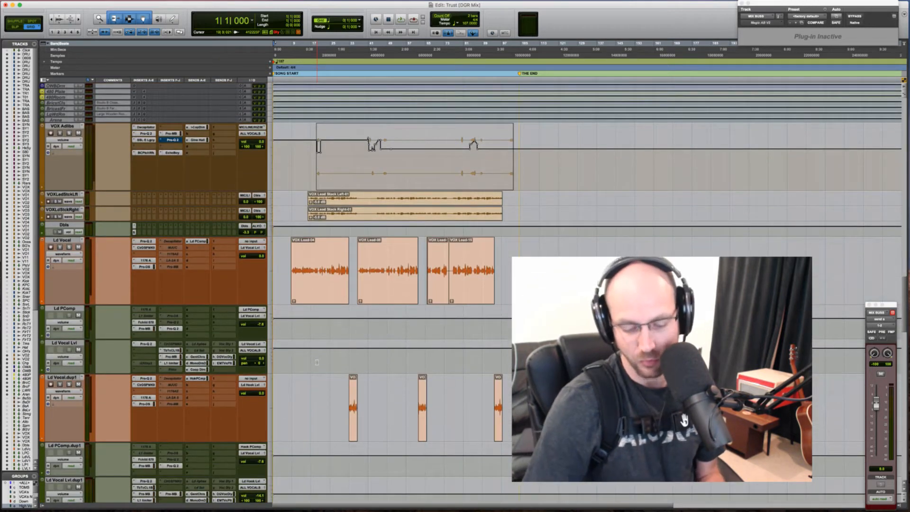
key(space)
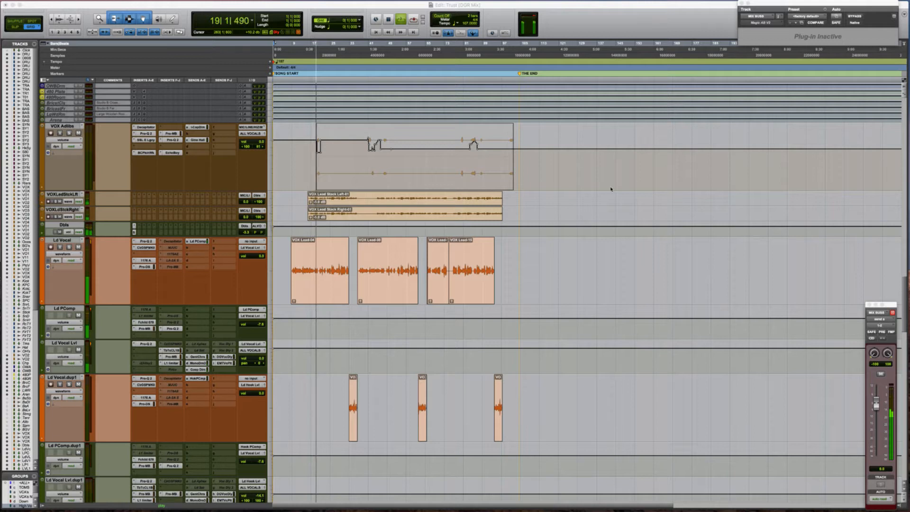
Step: Switch to the to-do app's Trust list and mark "Low end (SubPac)" as completed
mouse_move(252, 510)
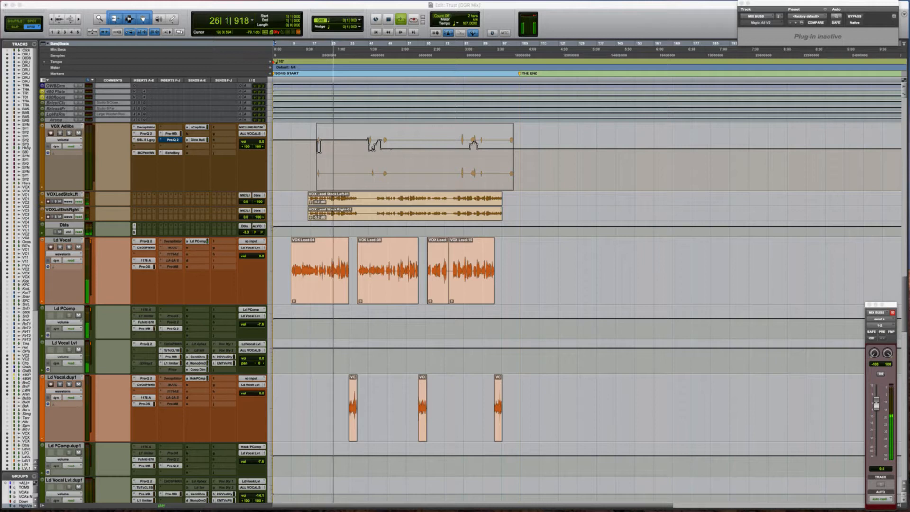
mouse_move(188, 505)
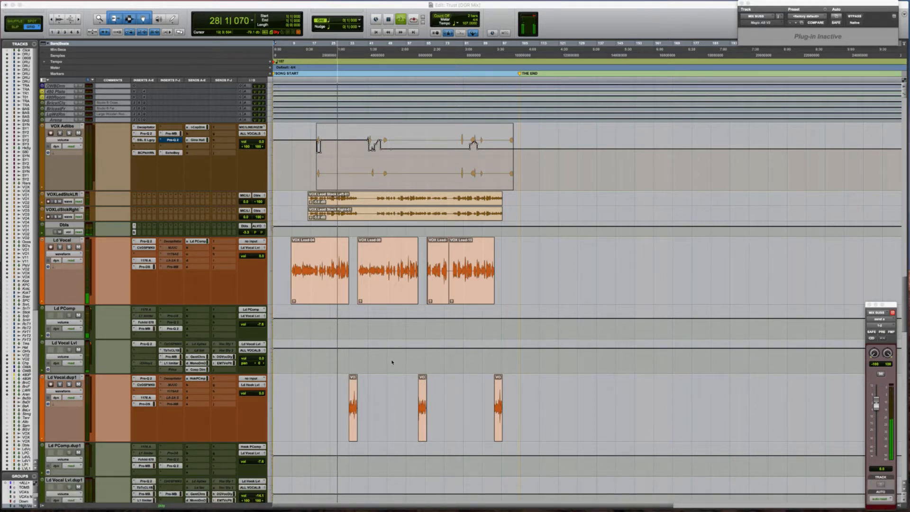
scroll(346, 368, down, 10)
drag(439, 143, 337, 193)
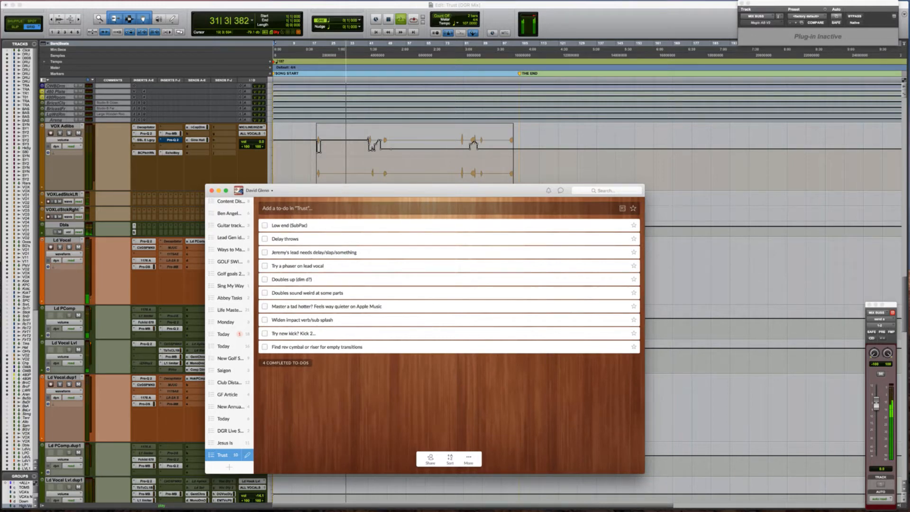
click(265, 225)
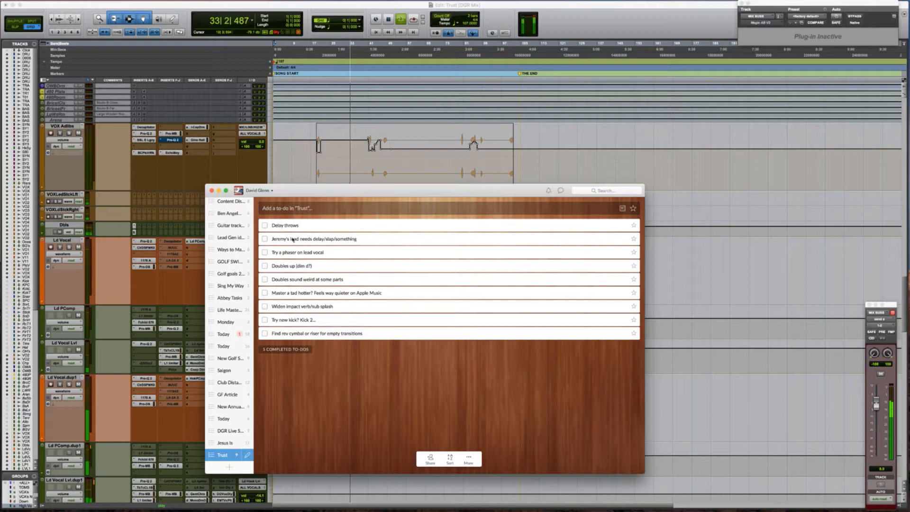
Step: Add the to-do "Overloaded low end at 1:15 ish" to the Trust list and move it to the first position
click(321, 209)
text(Overload)
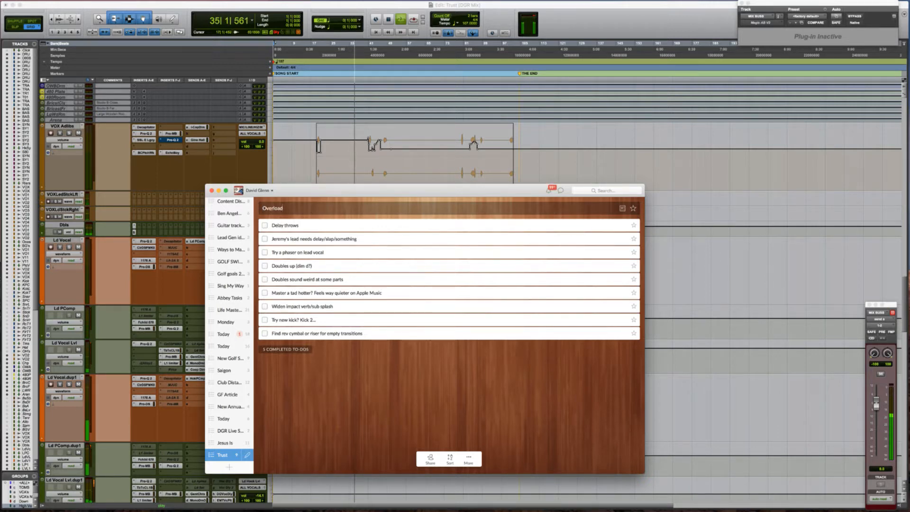
text(ed low end at 1)
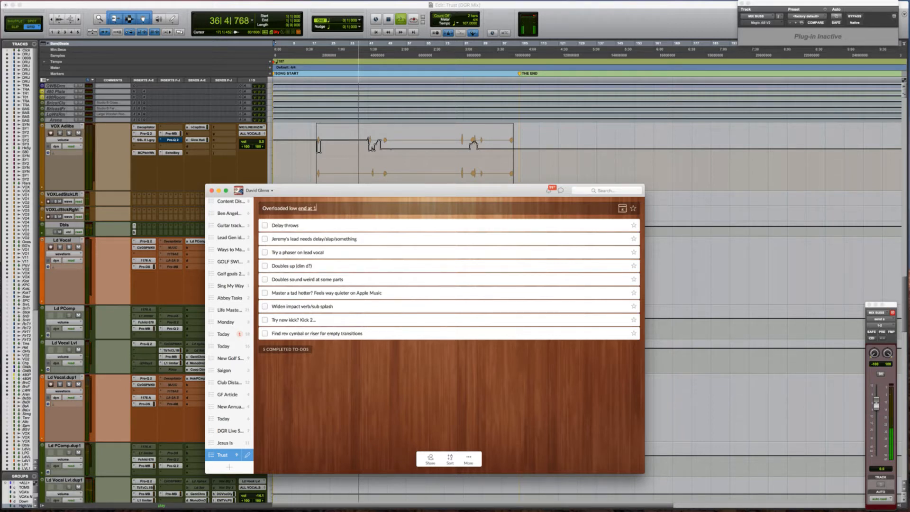
text(:15 ish)
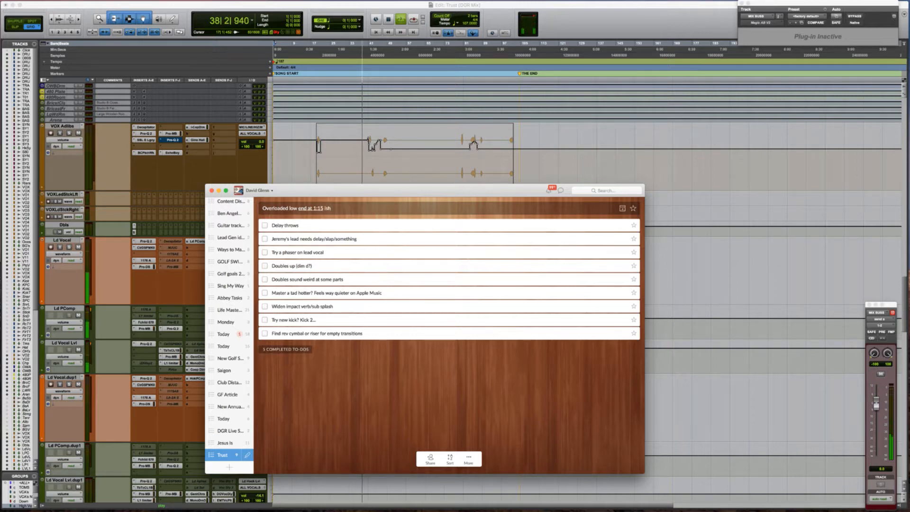
key(Return)
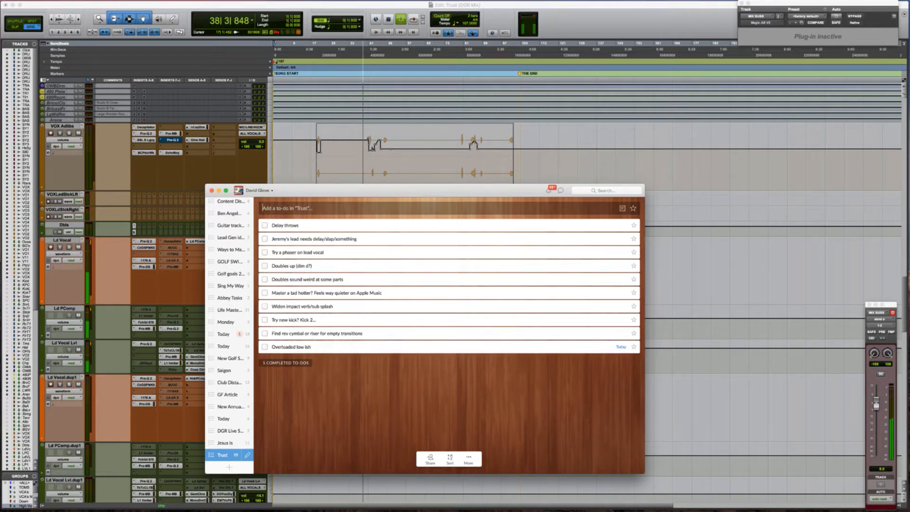
drag(289, 347, 289, 223)
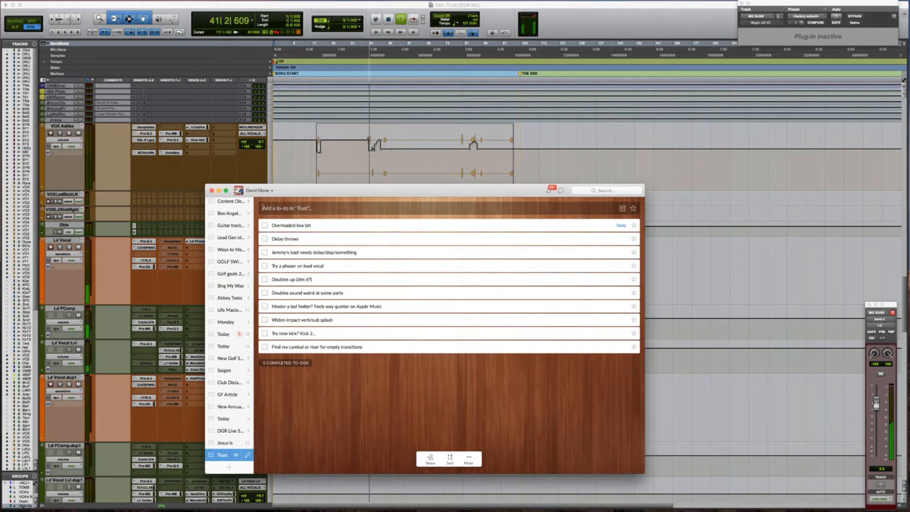
Step: Add the to-do "V2 kick could have more mmmph" and move it directly below the overloaded low-end note
text(V2 kick)
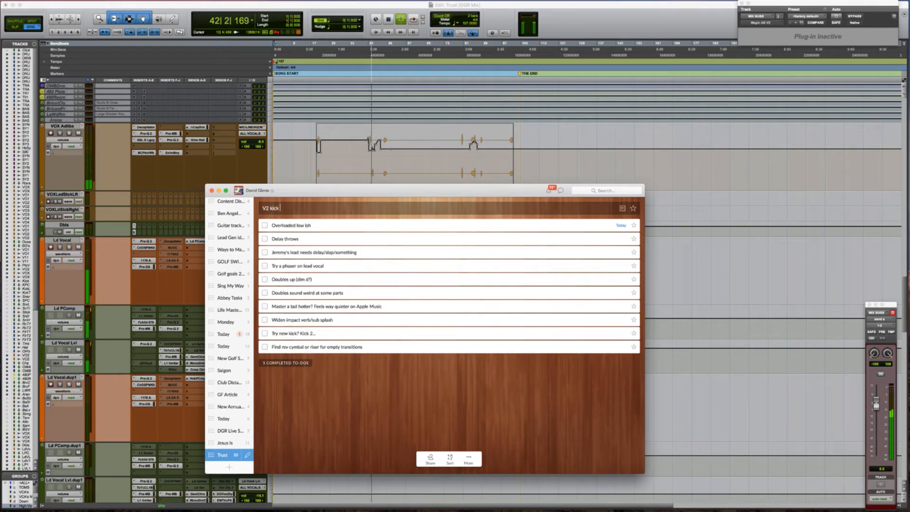
text( could have more mmmph)
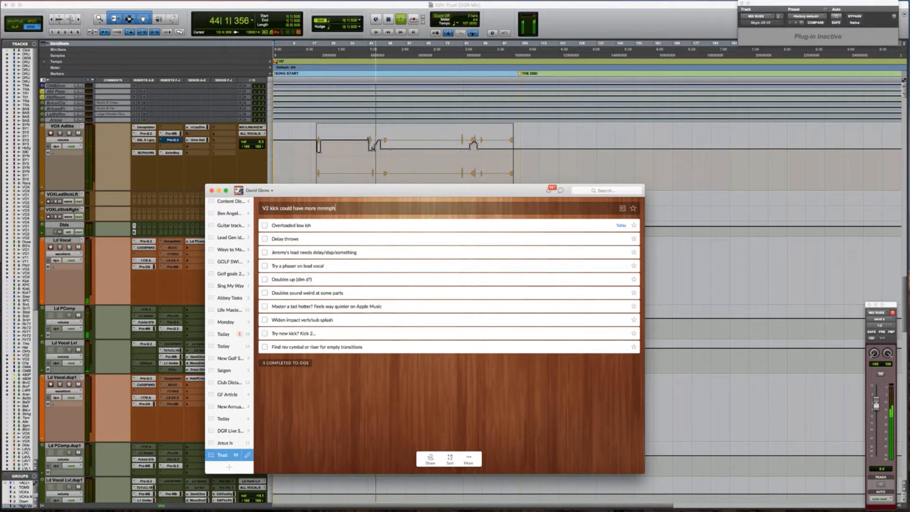
key(Return)
drag(311, 359, 311, 236)
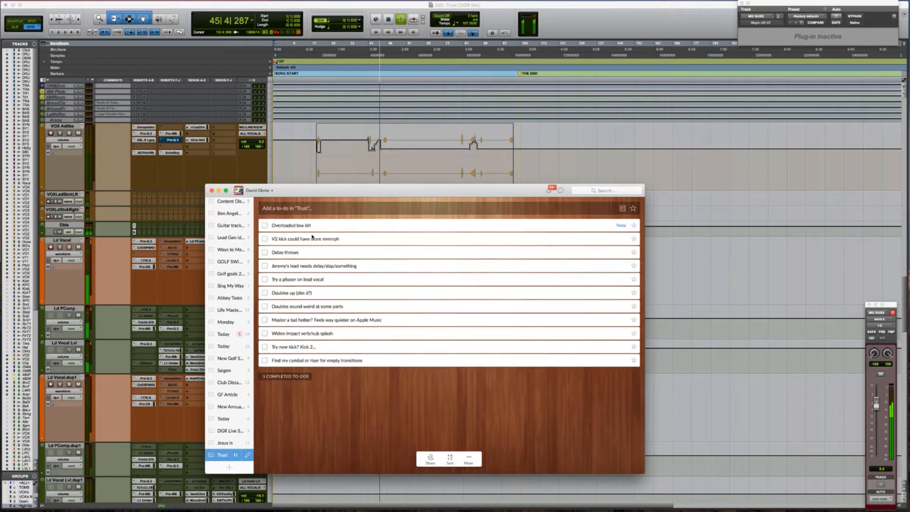
Step: Add the to-do "b section from V2 kick def needs more meat" and place it directly below the V2 kick note
click(285, 208)
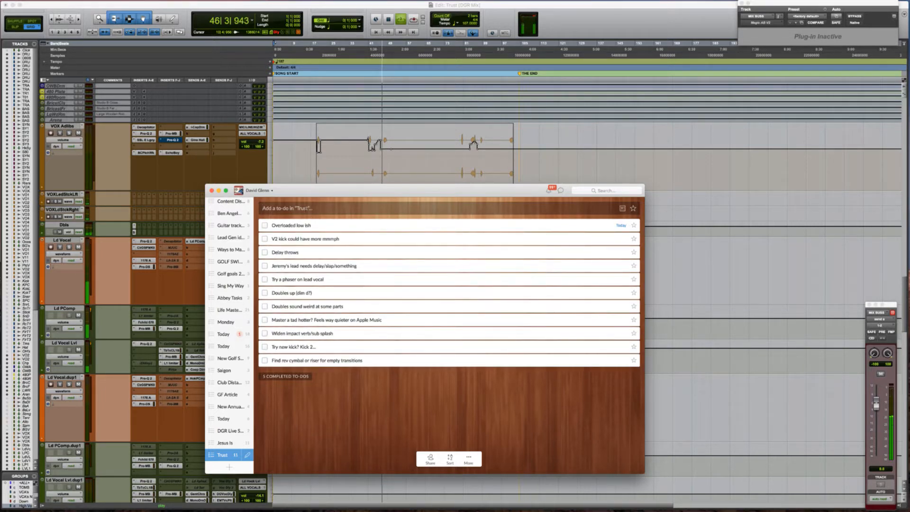
text(b section from V2)
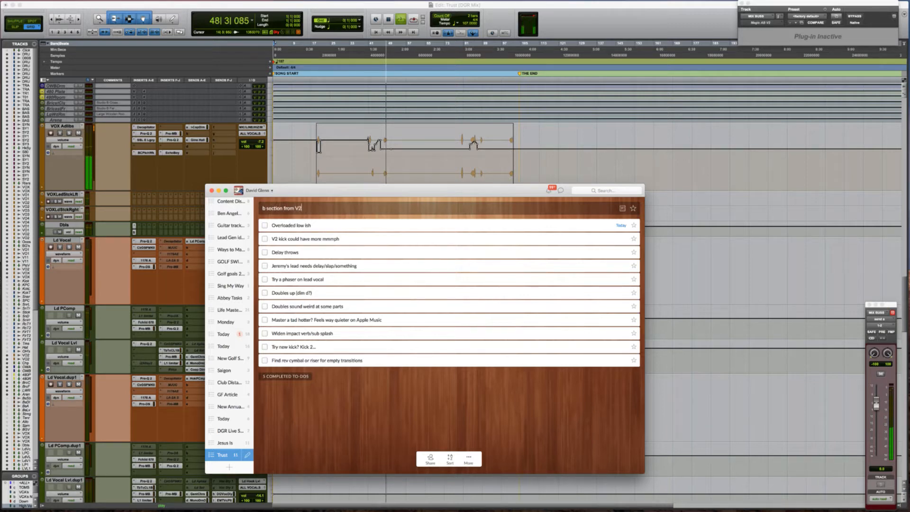
text( kick d)
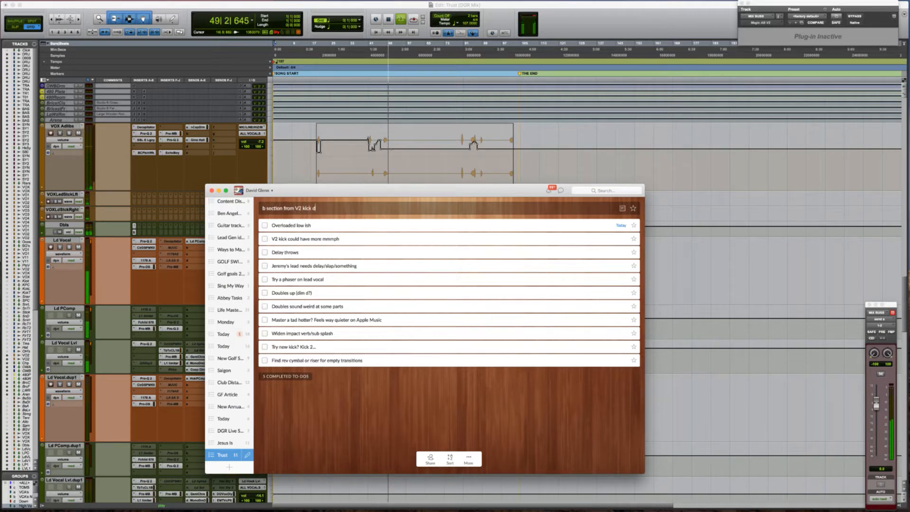
text(ef needs more meat)
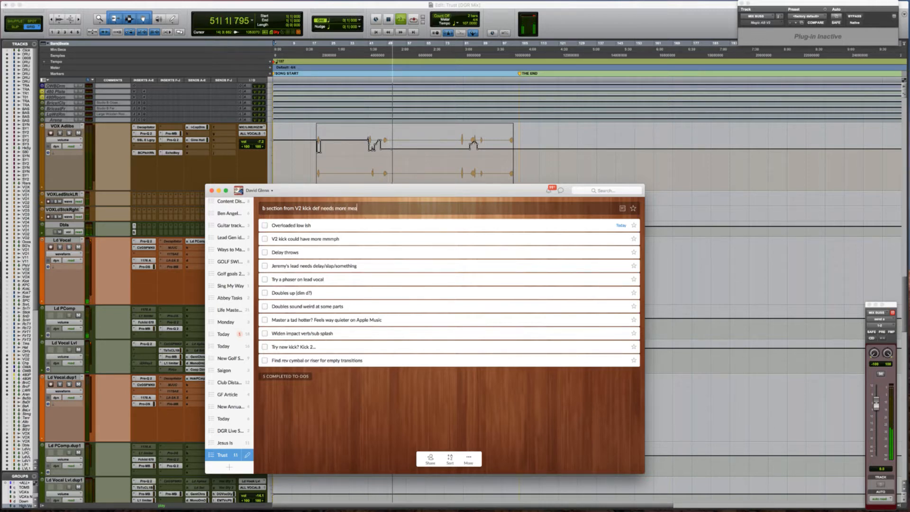
key(Return)
drag(347, 375, 347, 251)
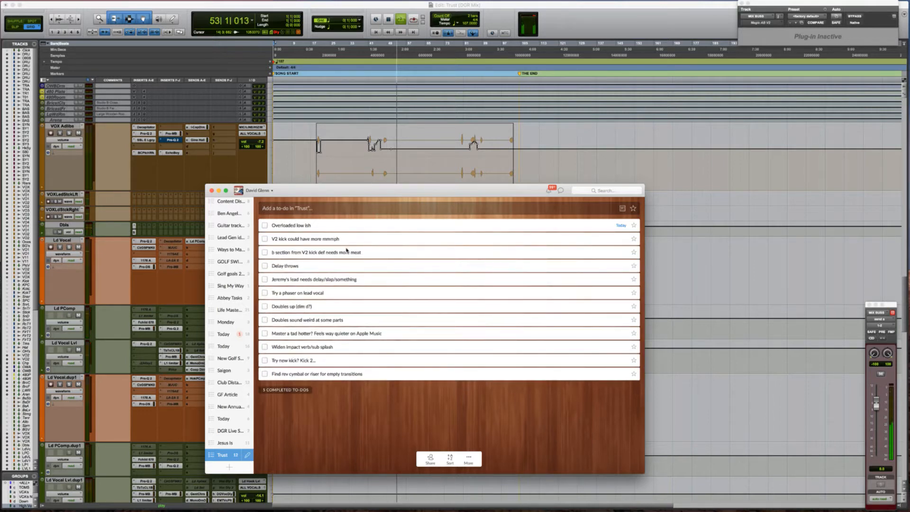
Step: Add the to-do "delay throws to fill gaps in track" and place it directly below "Delay throws"
click(263, 208)
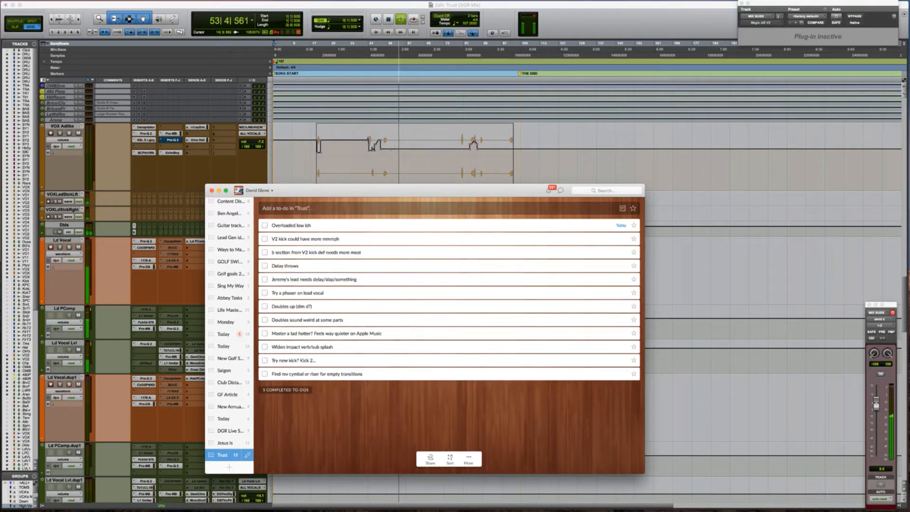
text(delay)
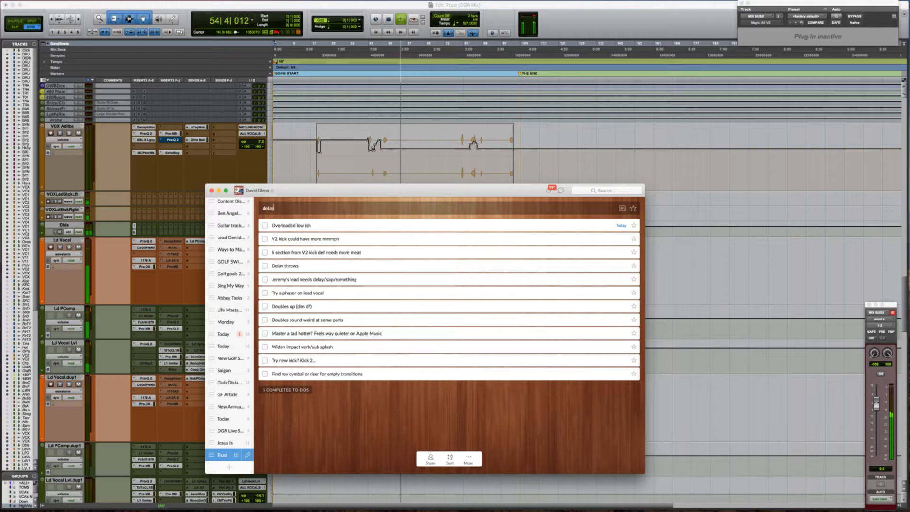
text( throws to fill gaps in track)
key(Return)
drag(334, 389, 330, 278)
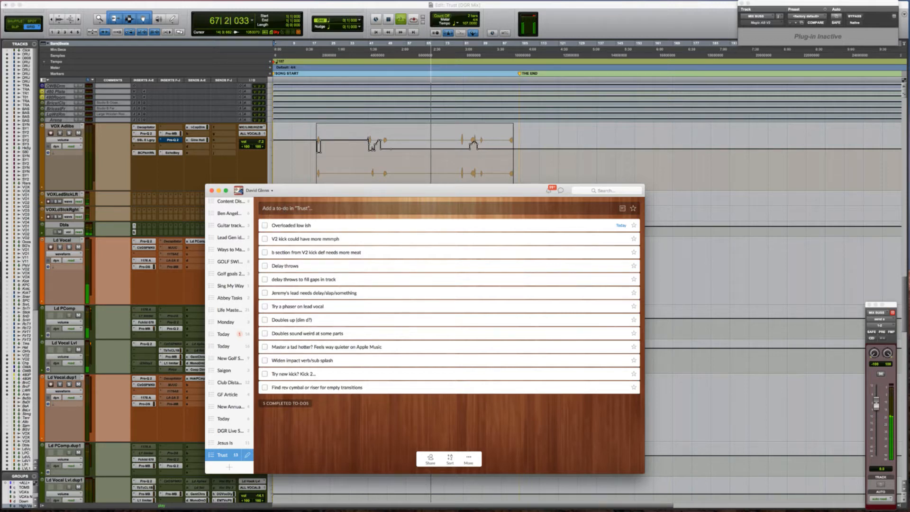
Step: Add the to-do "Sub splash weak going into bridge" and move it directly above "Delay throws"
text(Sub splash)
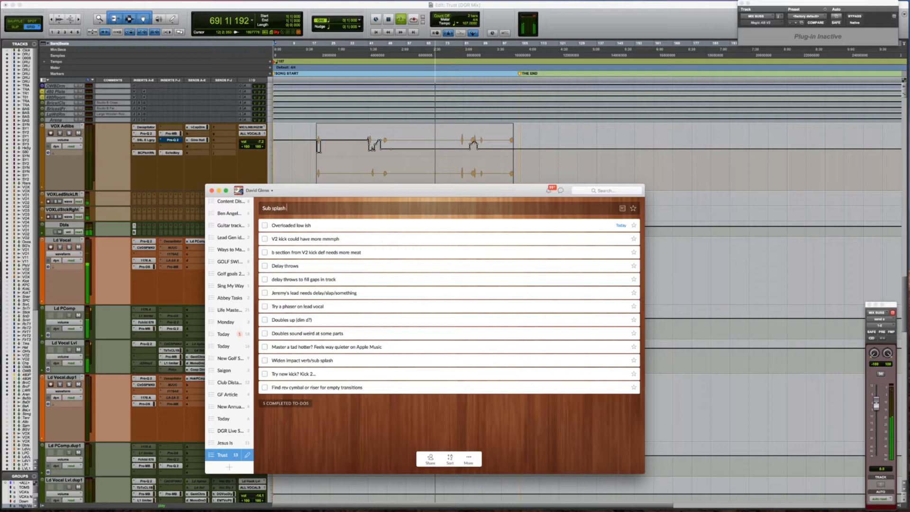
text( weak going )
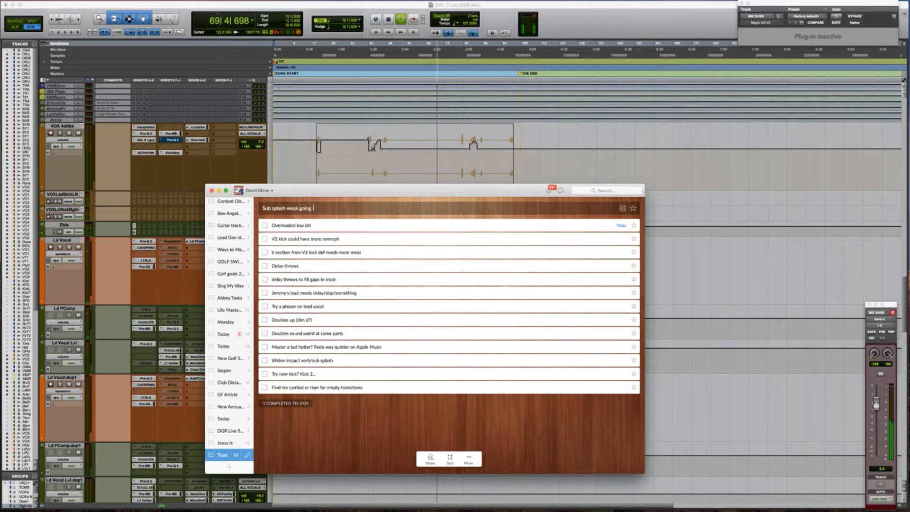
text(into bridge)
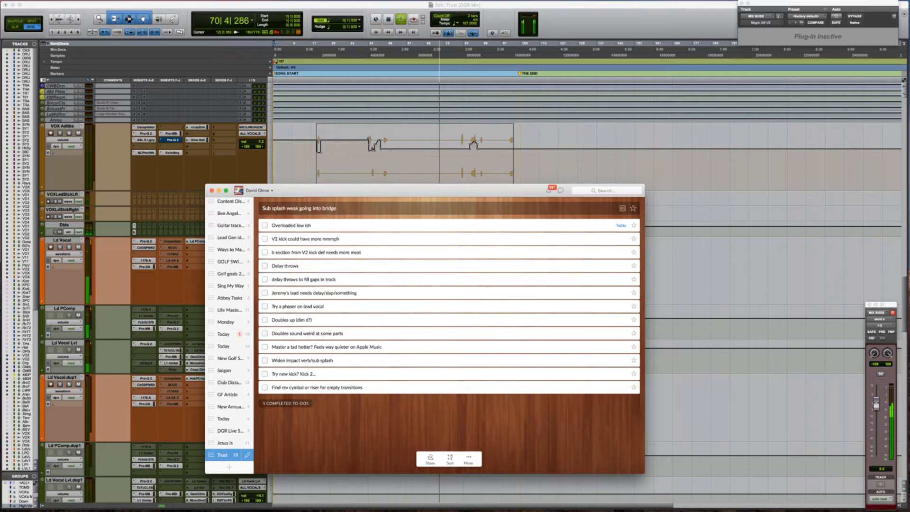
key(Return)
drag(348, 398, 344, 264)
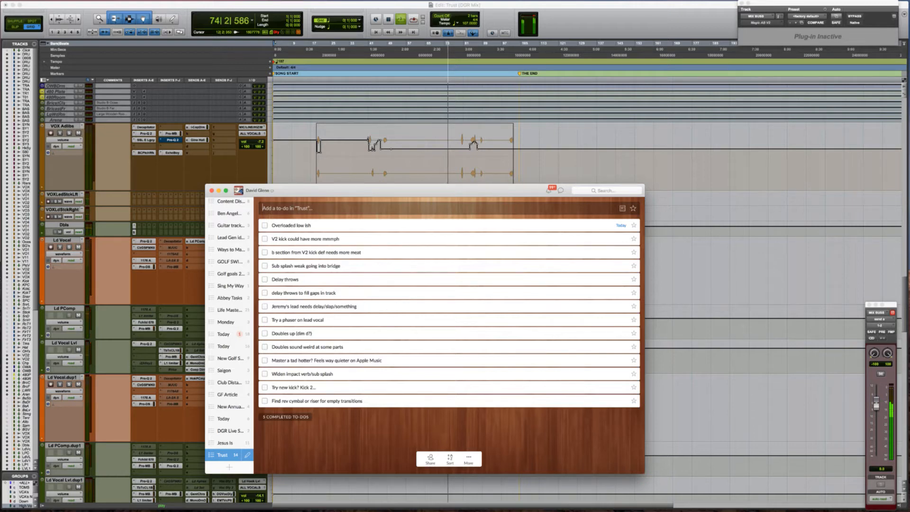
Step: Begin a to-do with "modulation throws at", then switch to Pro Tools and show the sub counter
text(modulation throws at)
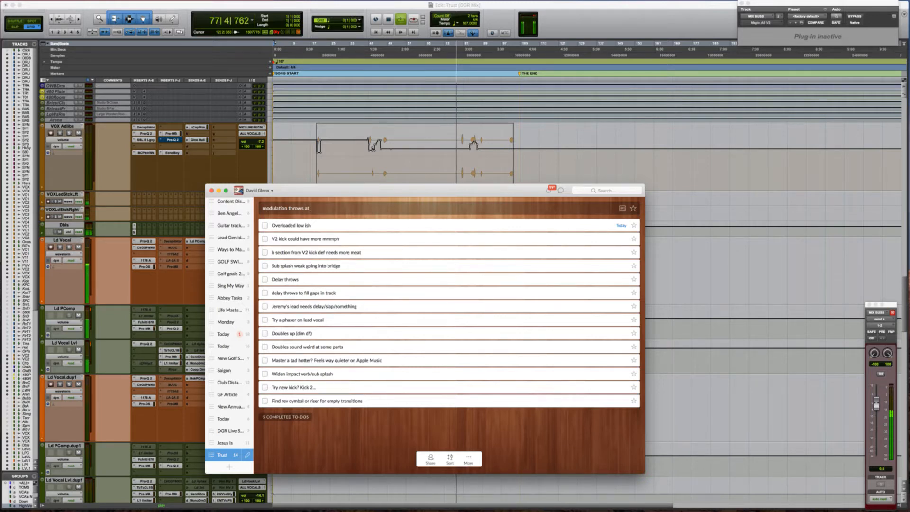
click(253, 22)
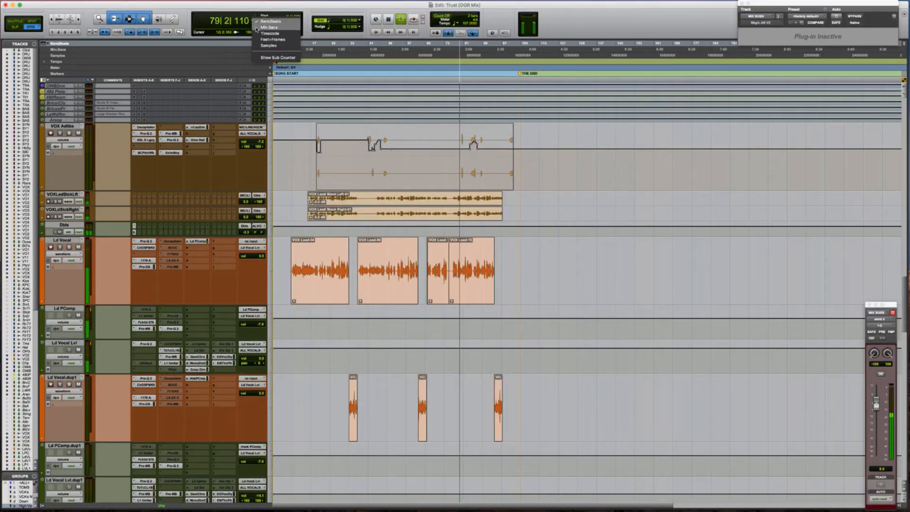
click(280, 58)
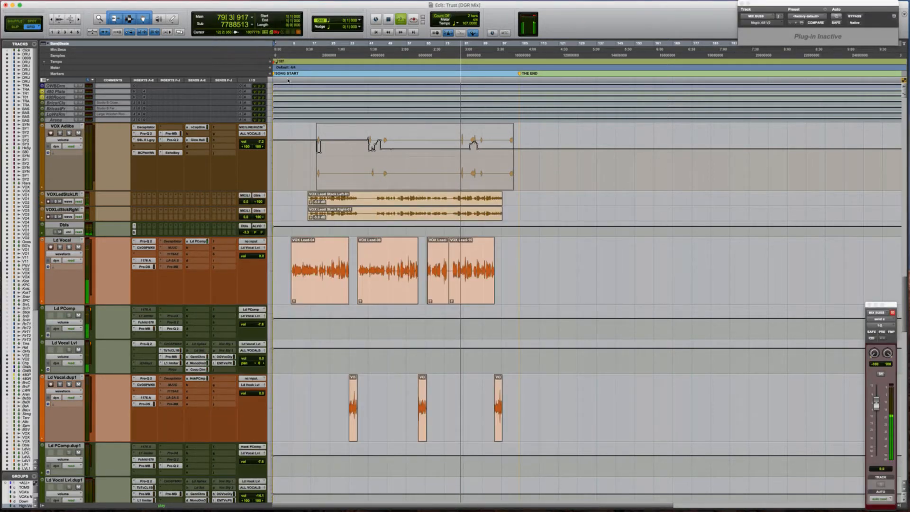
Step: Try to switch the sub counter's time format from Samples to Min:Secs
click(252, 24)
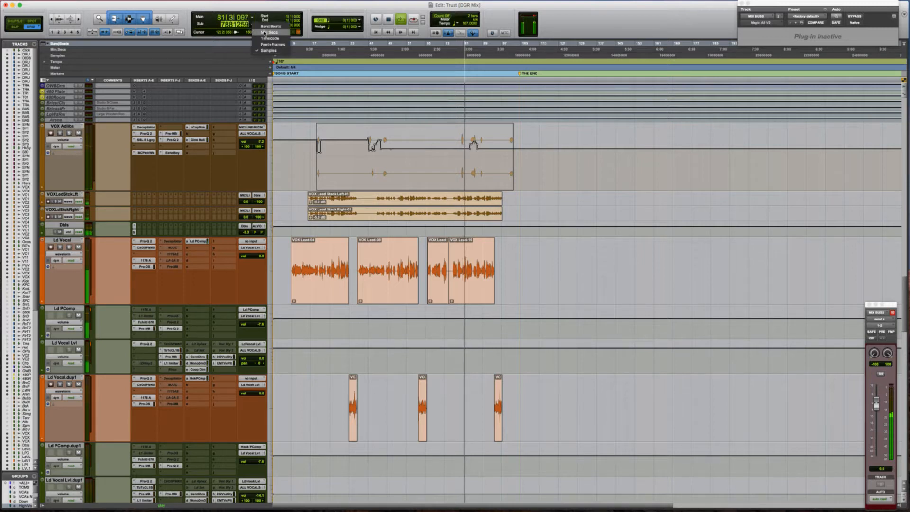
click(522, 28)
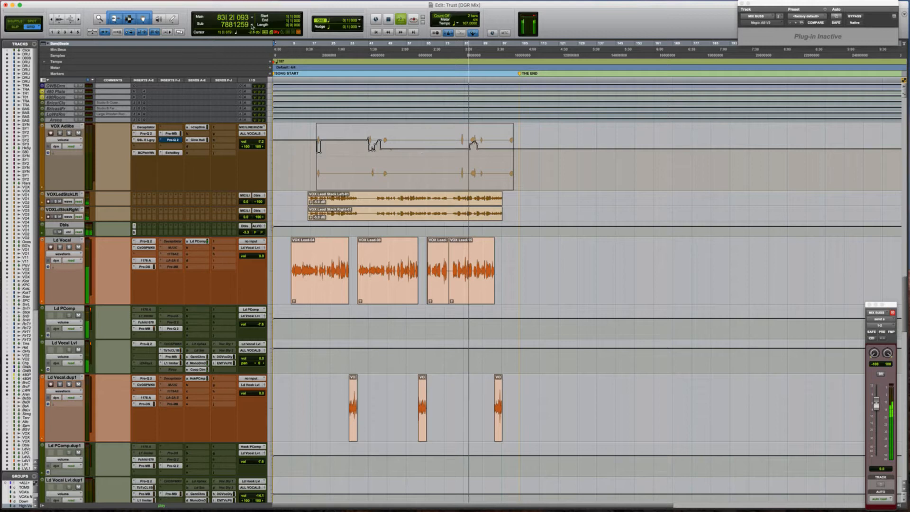
click(252, 25)
click(270, 26)
click(239, 26)
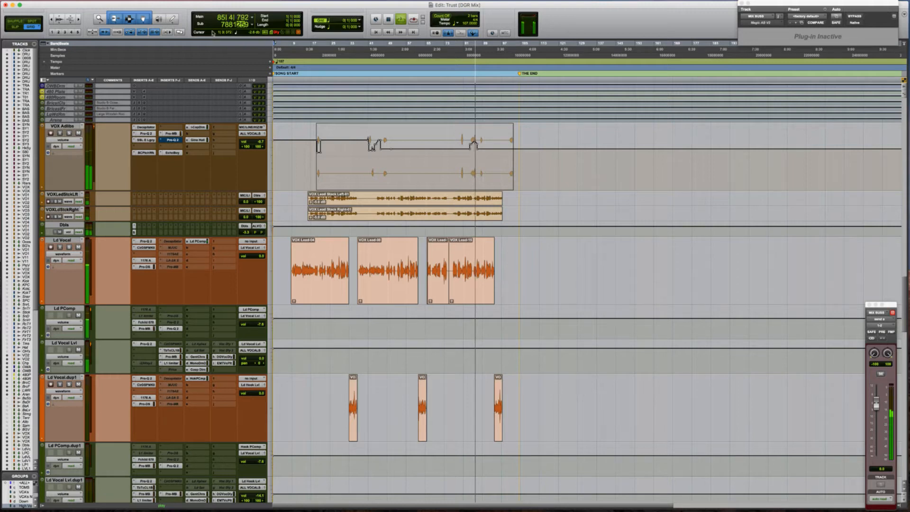
click(252, 25)
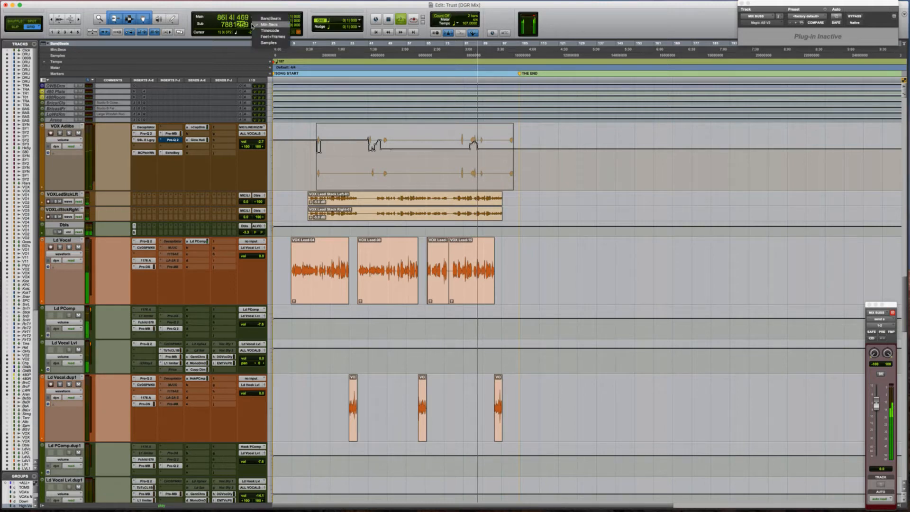
click(262, 29)
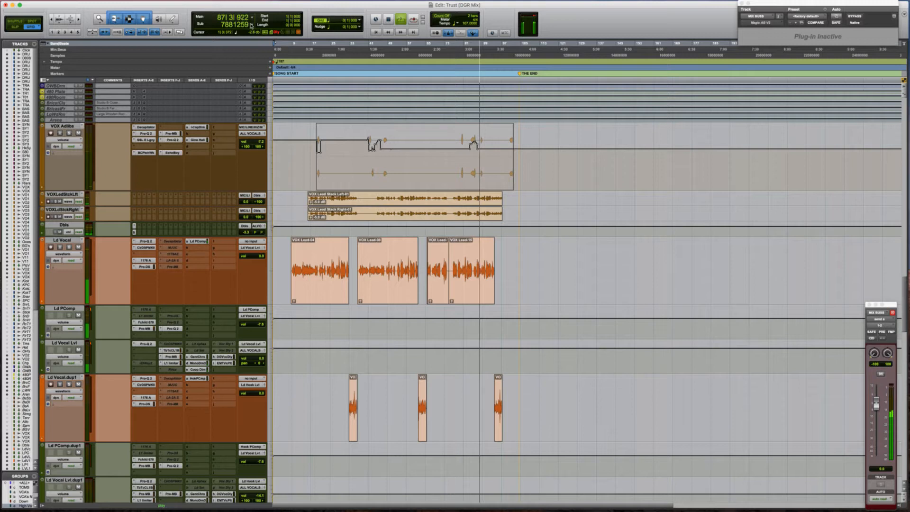
click(262, 23)
click(265, 19)
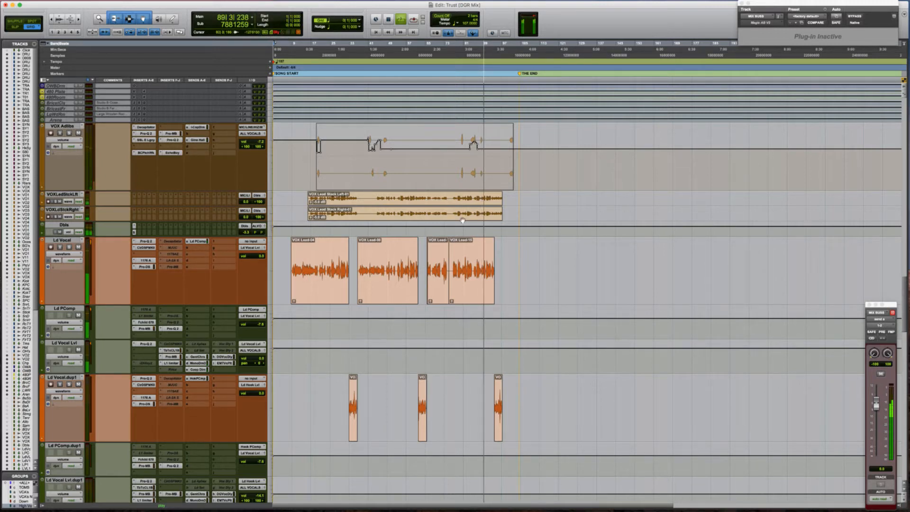
Step: Switch back to the Trust to-do list and finish the drafted note as "modulation throws on ends of phrases"
key(super+Tab)
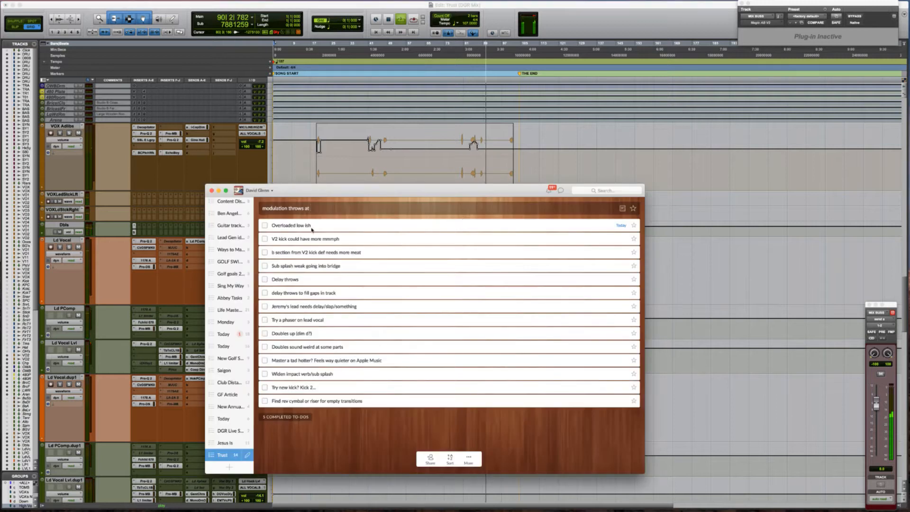
key(BackSpace)
key(BackSpace)
key(BackSpace)
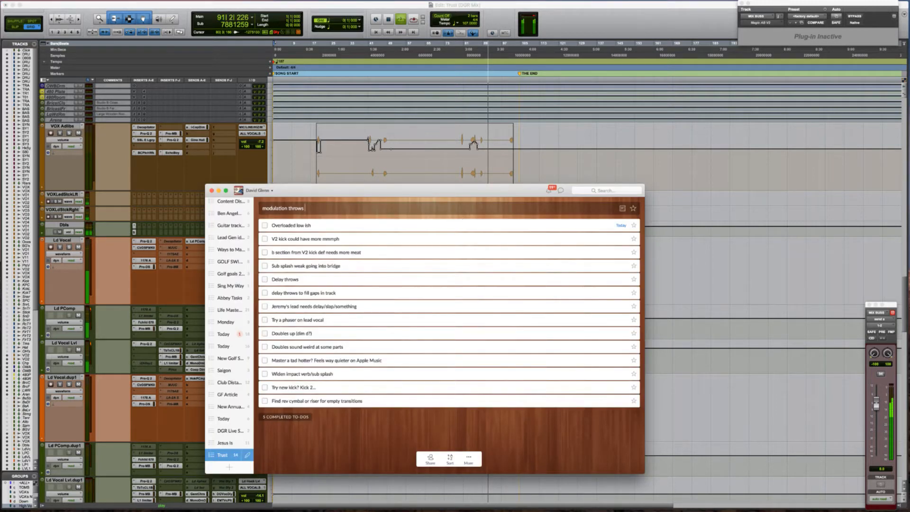
text(on ends of phrase)
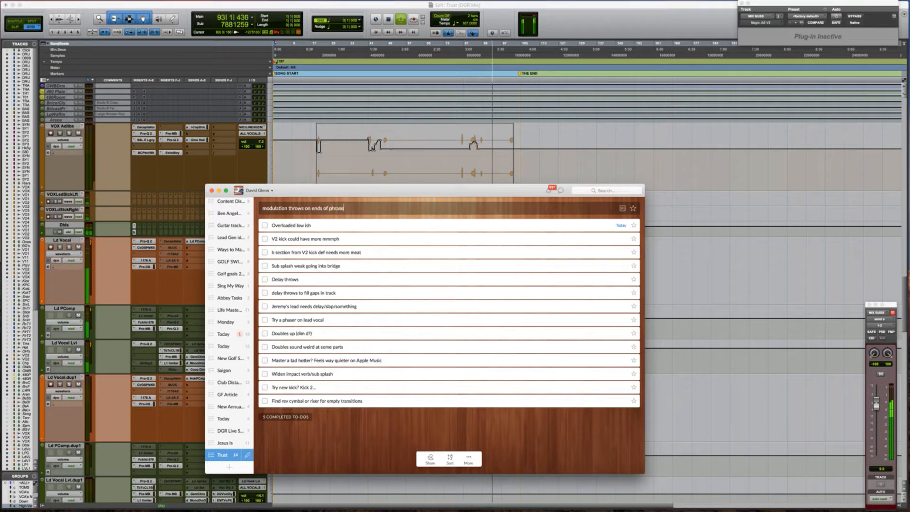
text(s)
key(Return)
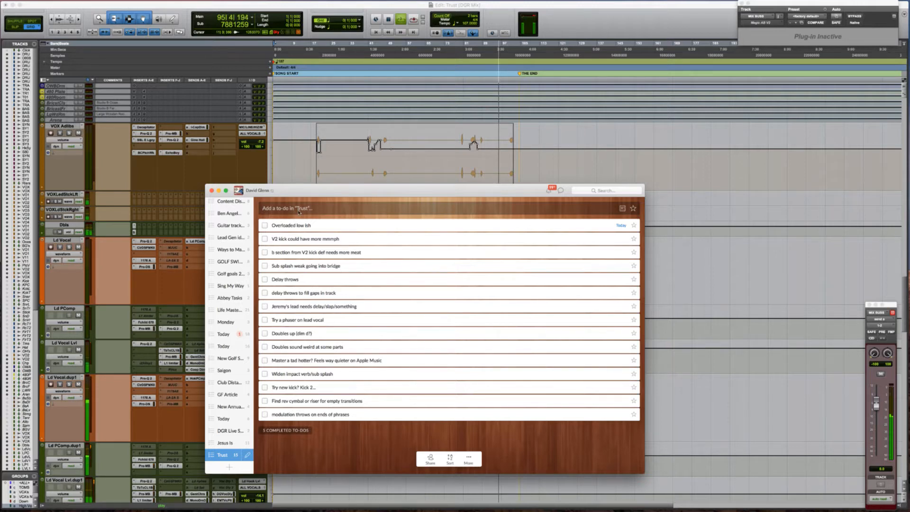
Step: Add a to-do to message the named contact "for rev cymbal?" to the Trust list
text(Message)
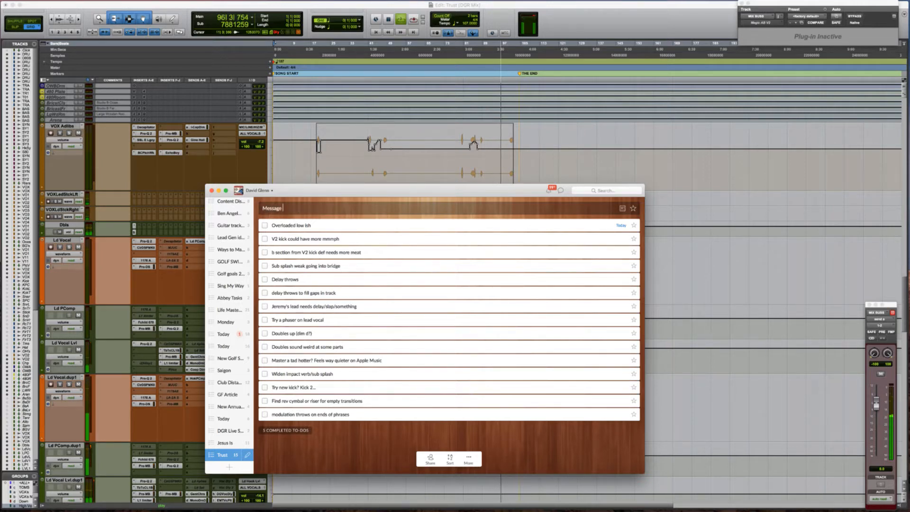
text( Vic)
text( t)
text(or rev cymbal?)
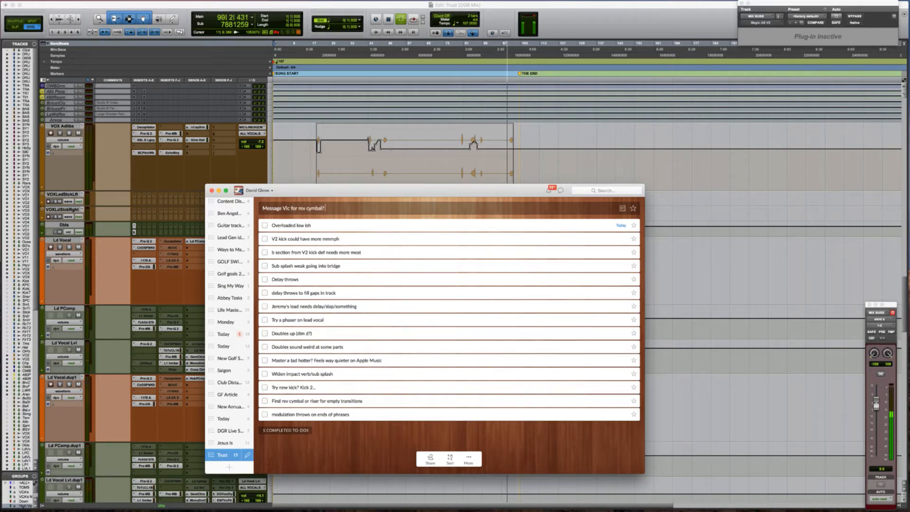
key(Return)
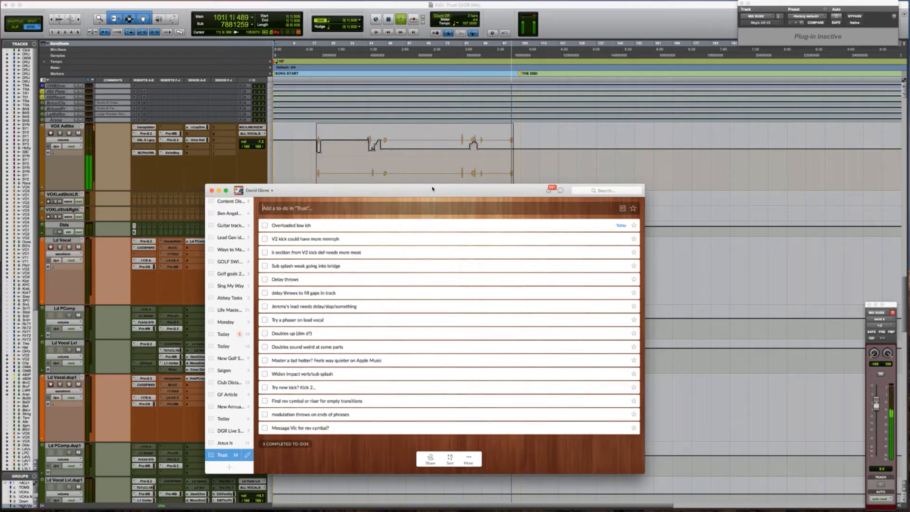
Step: Switch to Pro Tools, stop playback and raise the VOX Adlibs volume automation over the last ad-lib before THE END marker
key(super+Tab)
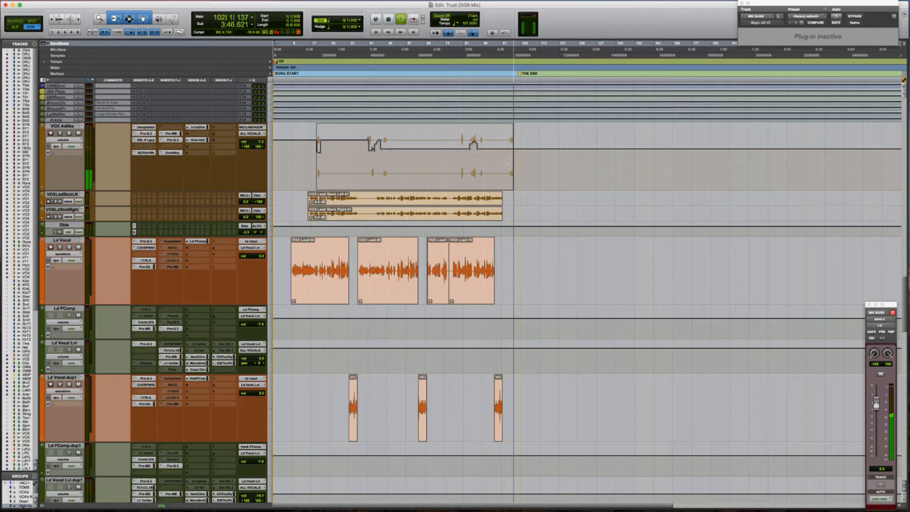
click(509, 156)
key(t)
key(t)
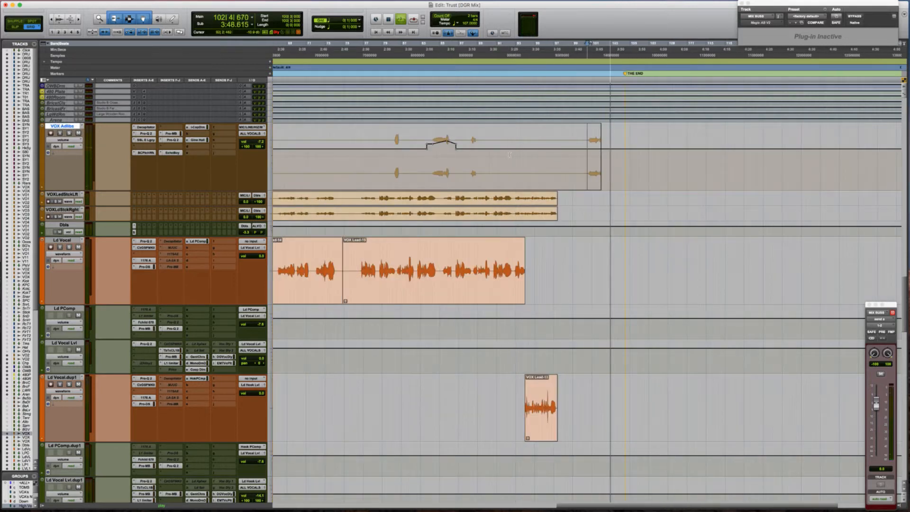
key(space)
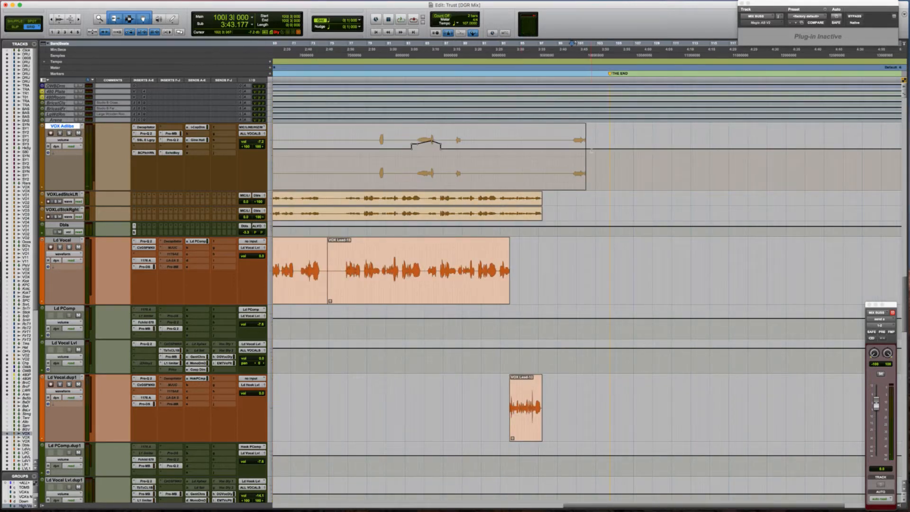
drag(566, 154, 590, 137)
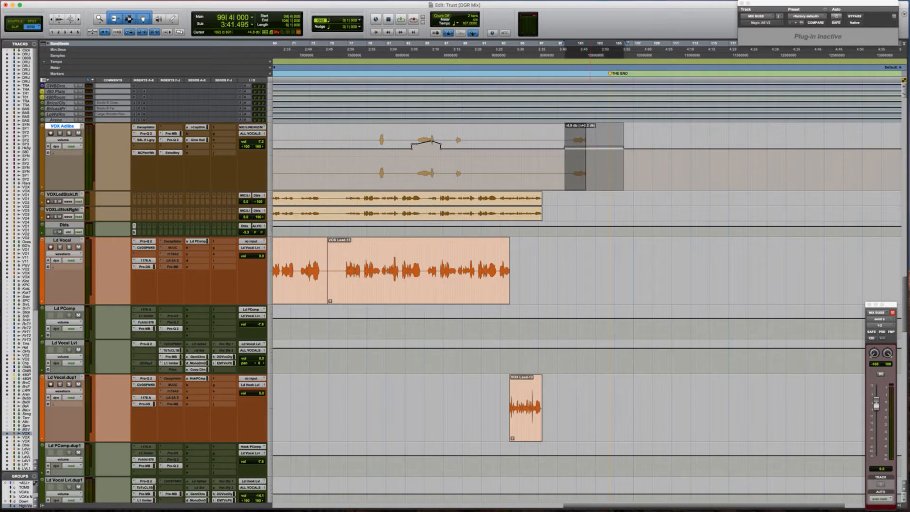
drag(582, 85, 582, 81)
drag(575, 142, 575, 141)
Step: Audition the last ad-lib from its start, raising its volume automation further and easing it back slightly during playback
click(569, 163)
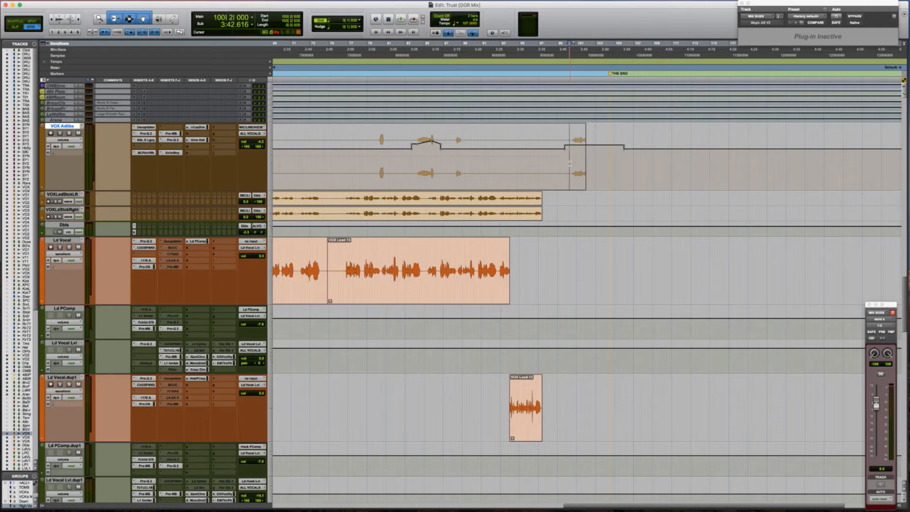
click(565, 161)
click(570, 157)
key(space)
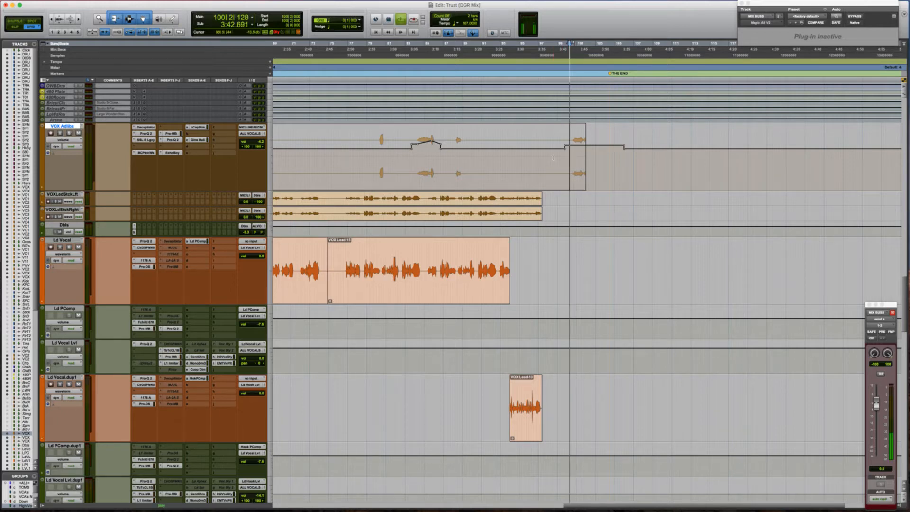
drag(592, 145, 583, 128)
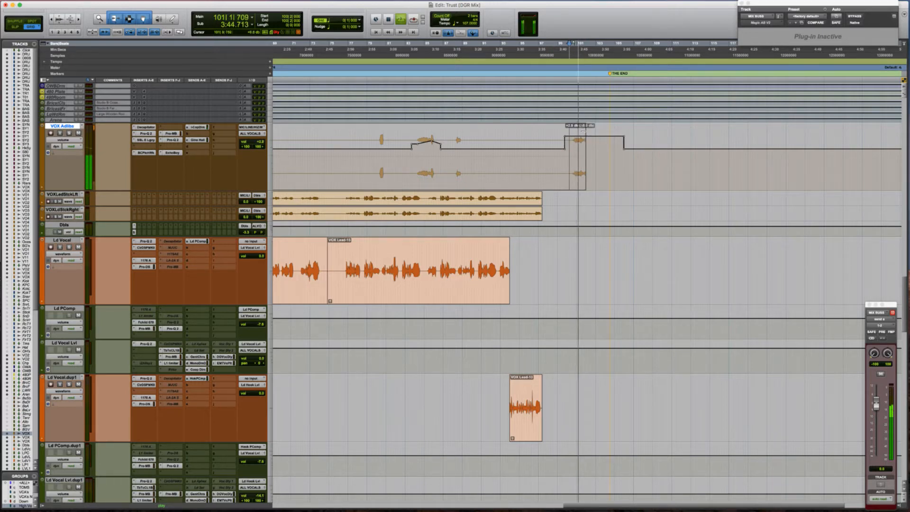
drag(583, 128, 581, 134)
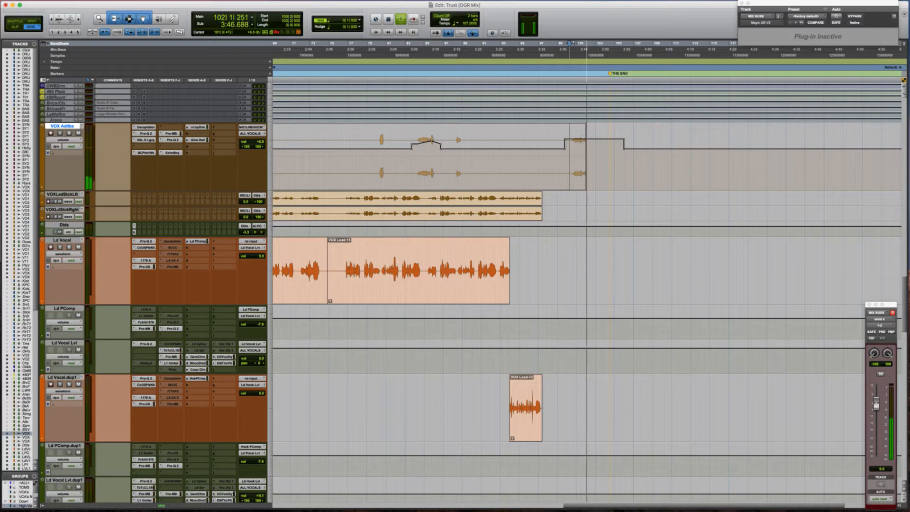
key(space)
key(space)
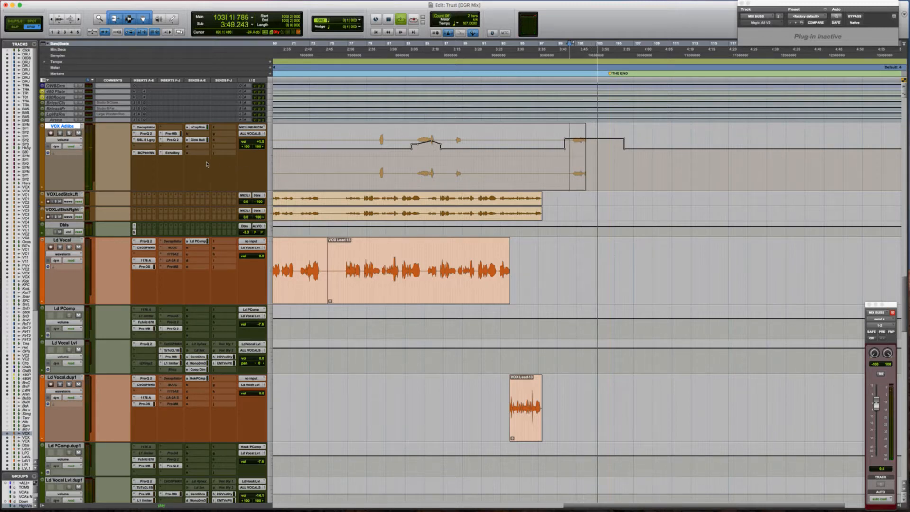
key(space)
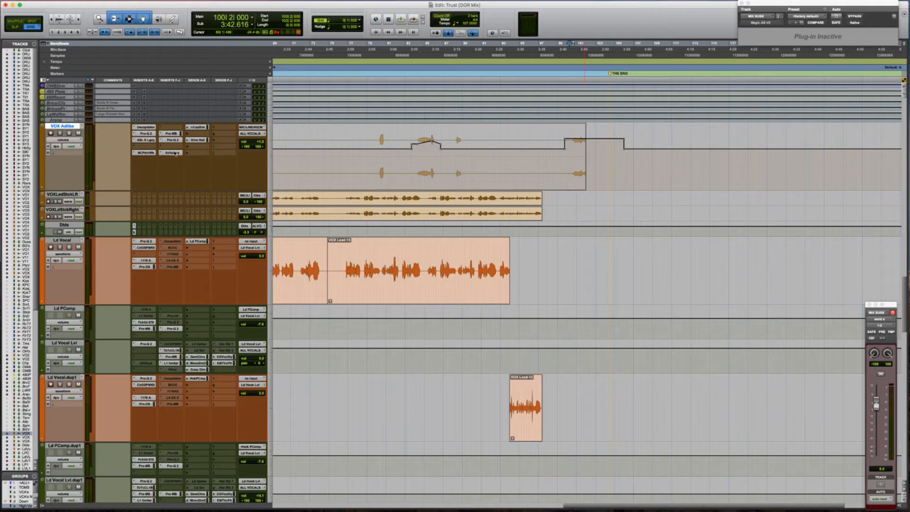
Step: Zoom out to the whole song and place the edit cursor on the DRUMS Kick track at the start of verse 1
key(Return)
key(r)
key(r)
key(r)
key(r)
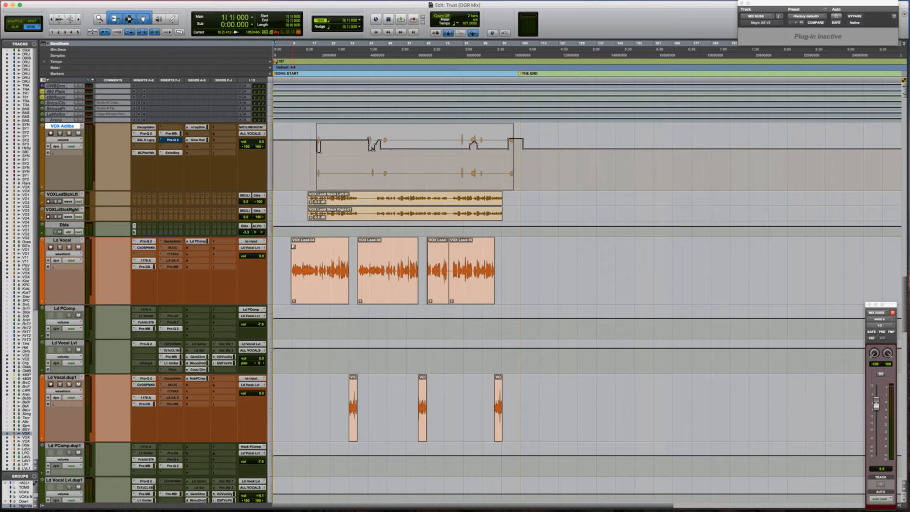
click(291, 271)
scroll(290, 270, up, 1)
scroll(286, 261, up, 1)
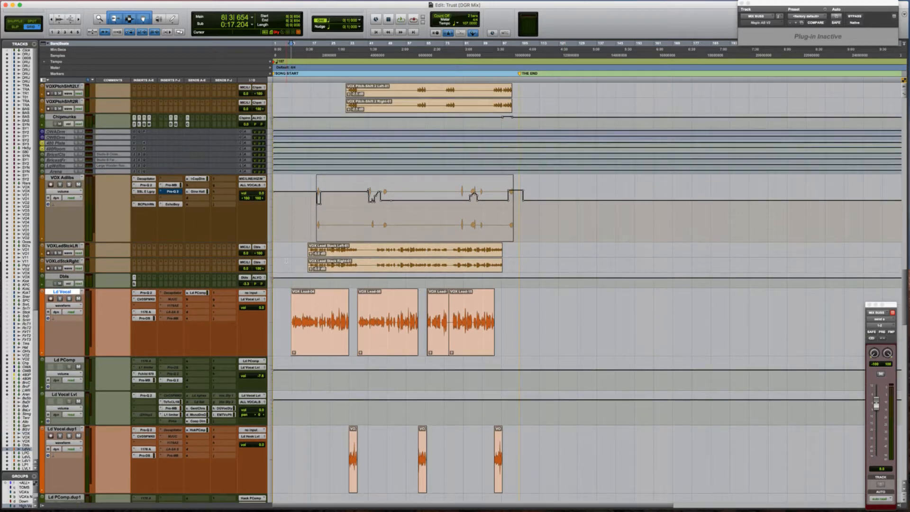
scroll(286, 260, up, 12)
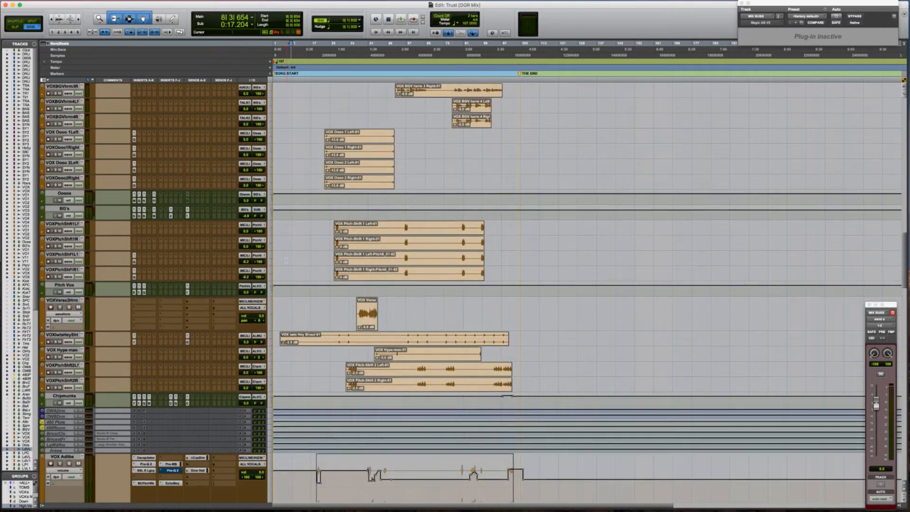
scroll(286, 260, up, 15)
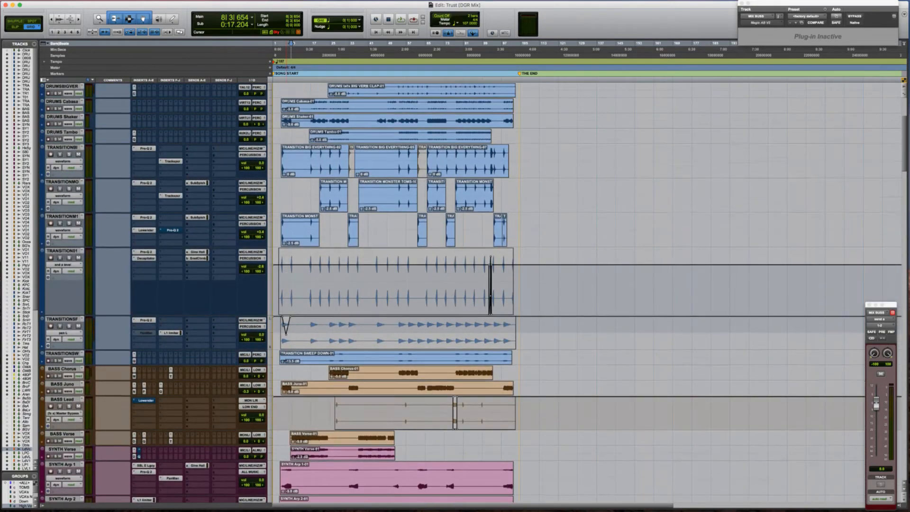
scroll(285, 260, up, 4)
click(279, 98)
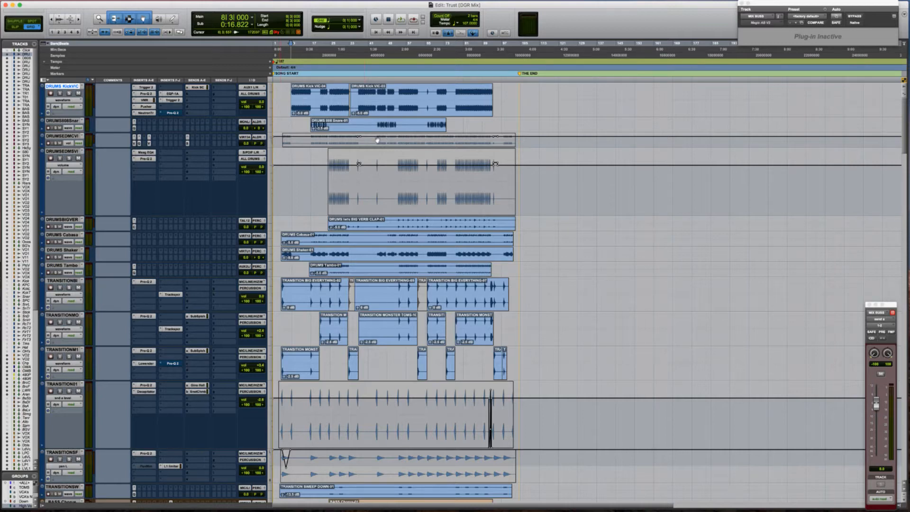
Step: Check the Trust to-do list for the revision notes and return to the Pro Tools session
key(super+Tab)
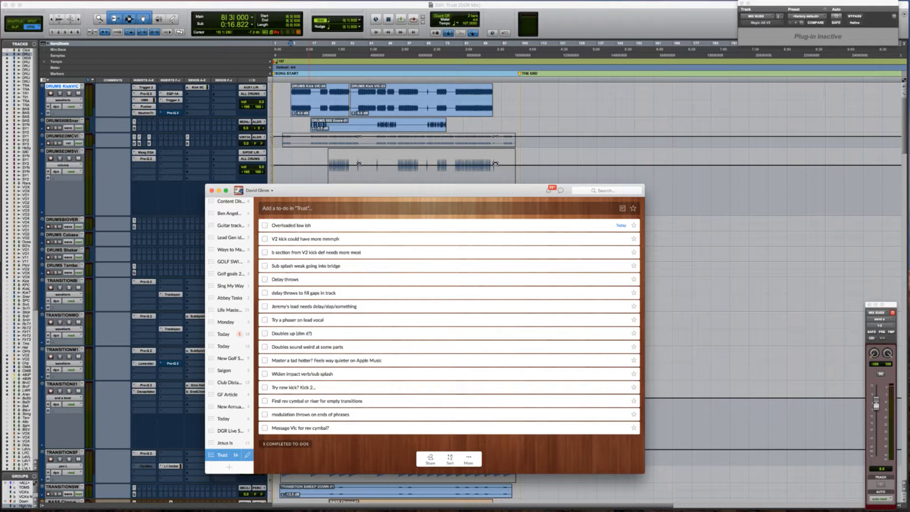
key(super+Tab)
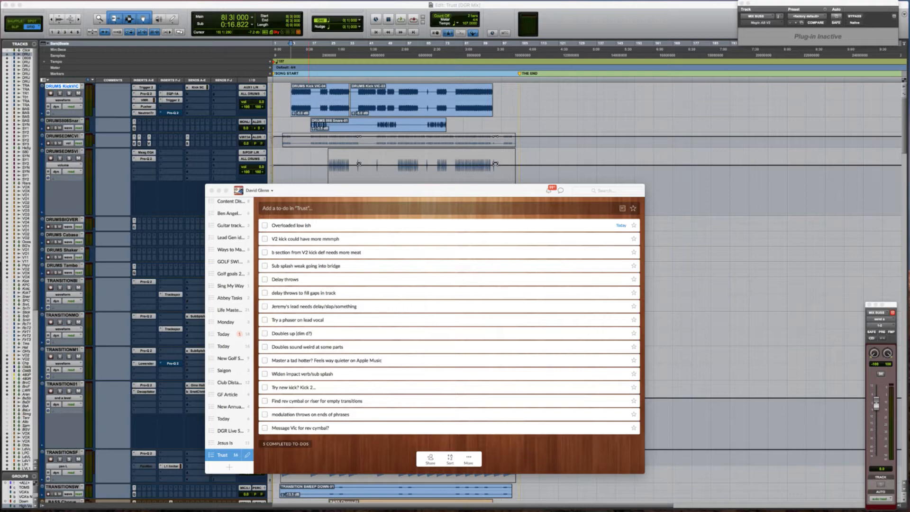
click(554, 27)
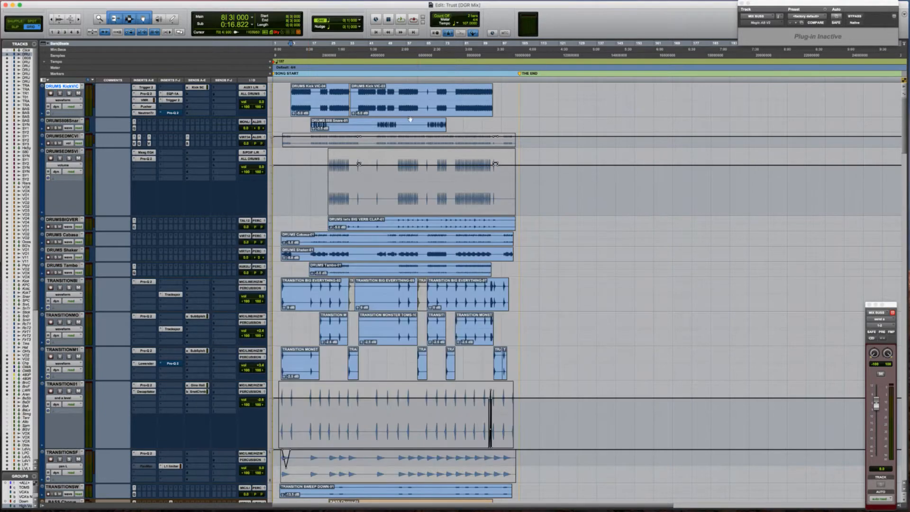
Step: Play the mix from just before the second VOX Lead clip on the Ld Vocal track
scroll(346, 207, down, 20)
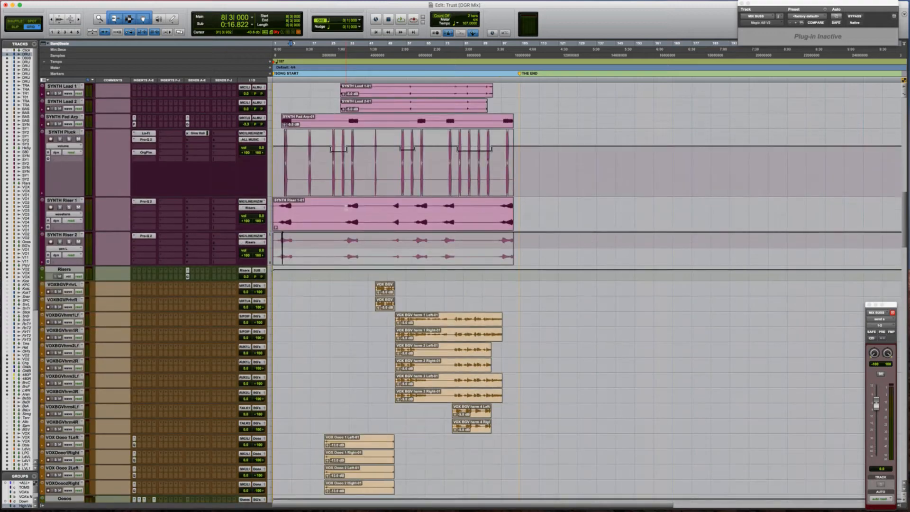
scroll(346, 207, down, 20)
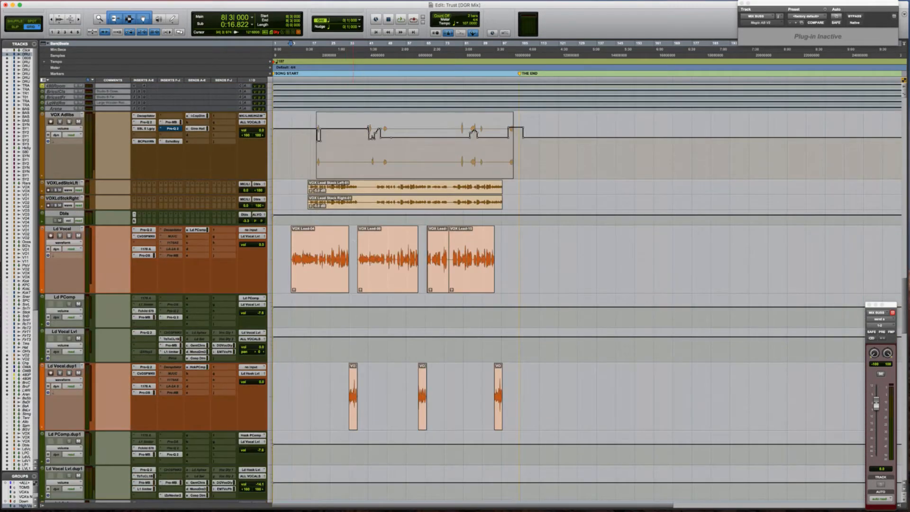
click(353, 243)
key(space)
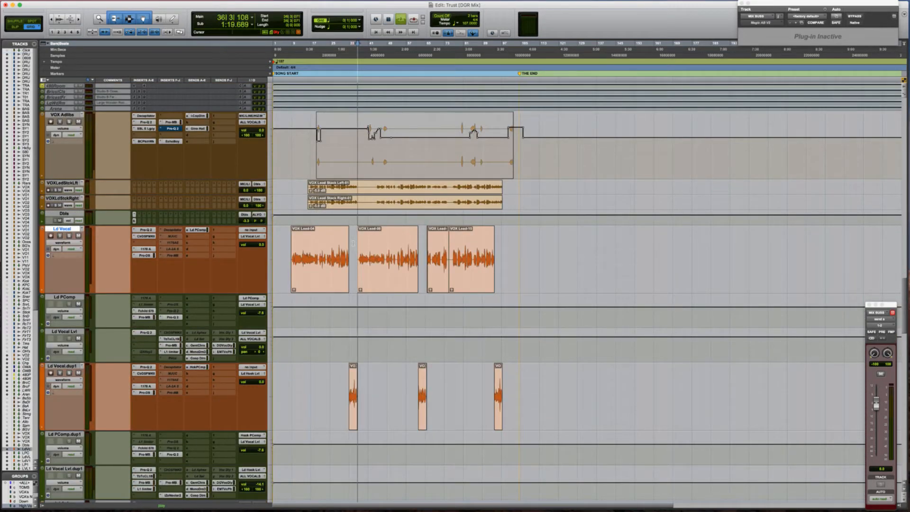
key(super+bracketright)
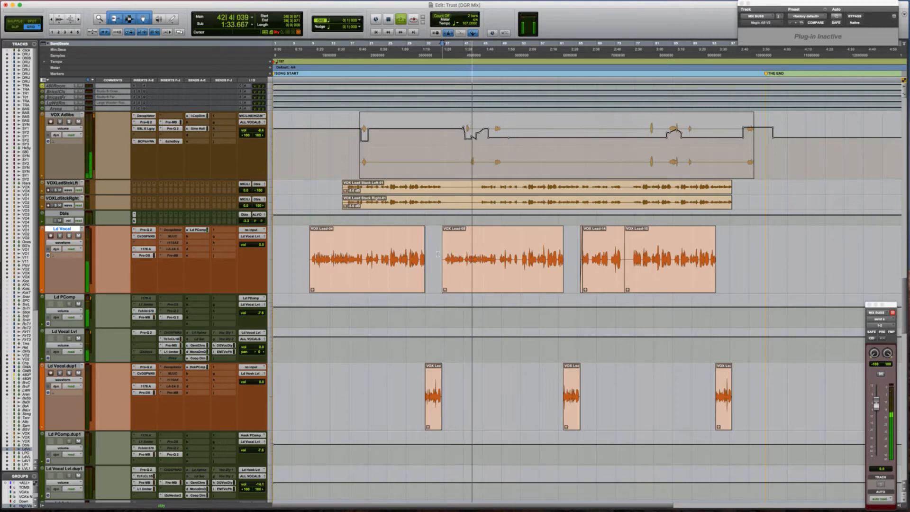
Step: Stop playback, place the edit cursor at the VOX Verse 2 Harm clip and solo its track
scroll(437, 254, up, 10)
scroll(437, 254, up, 2)
key(space)
click(429, 167)
key(Tab)
key(shift+s)
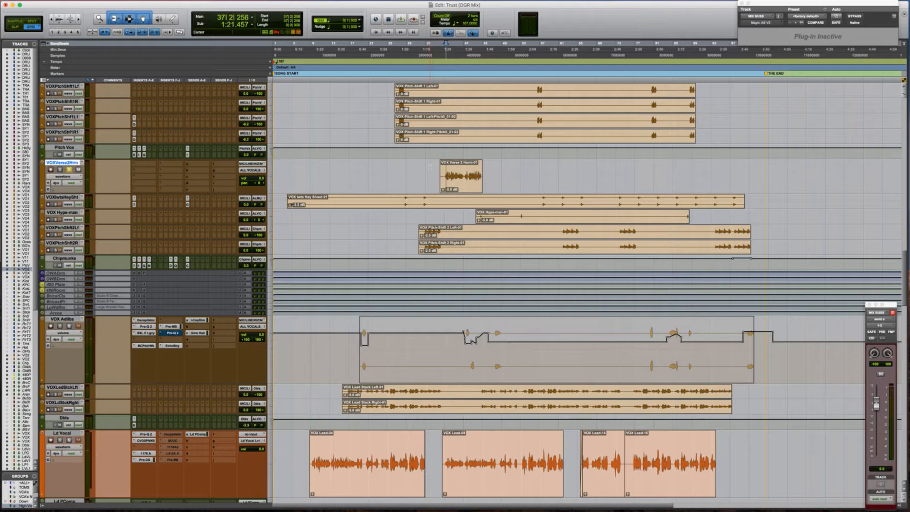
Step: Insert the mono Decapitator in the first insert slot of the VOX Verse 2 Harm track and move its window lower
click(137, 165)
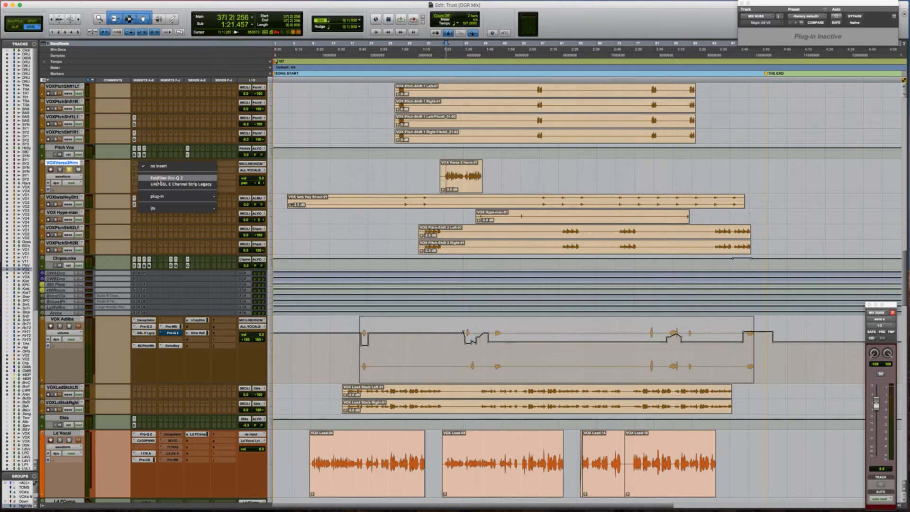
mouse_move(161, 196)
mouse_move(244, 179)
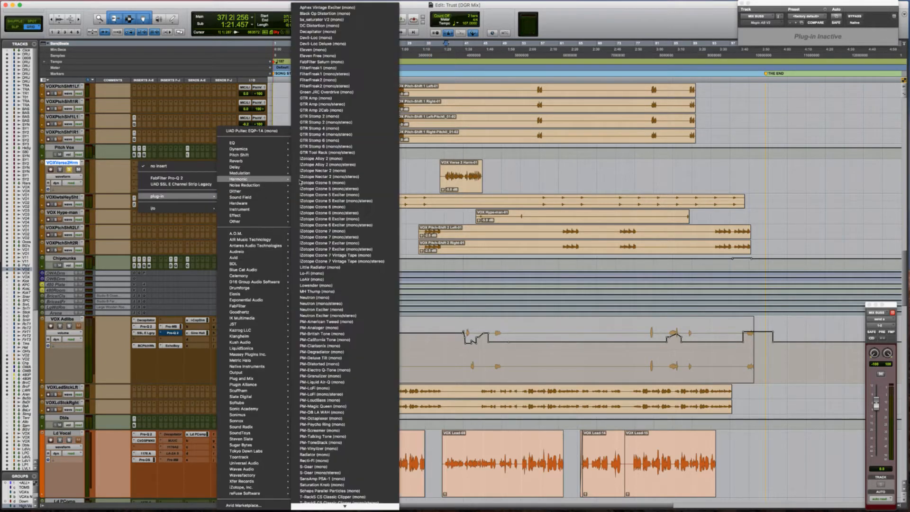
click(343, 32)
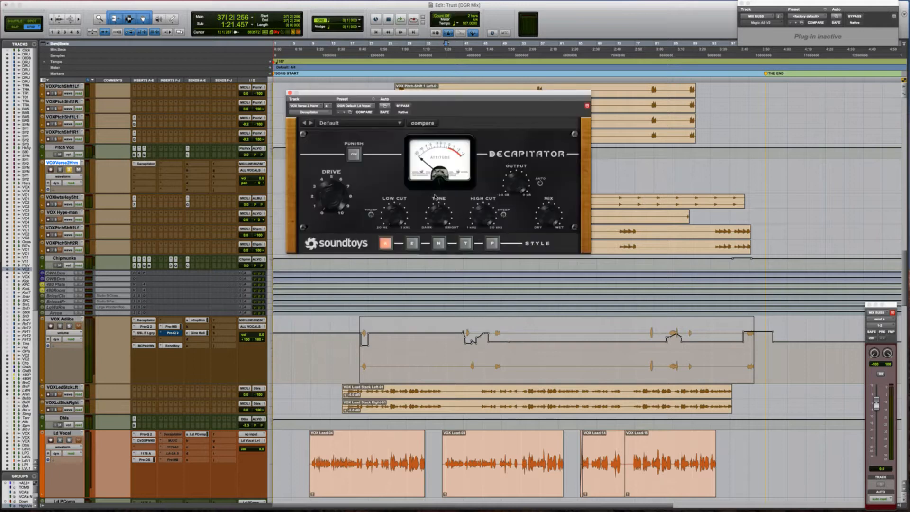
drag(438, 99, 439, 185)
Step: Turn on Decapitator's Punish during playback, audition the verse 2 harmony with it and close the plug-in window
key(space)
click(355, 242)
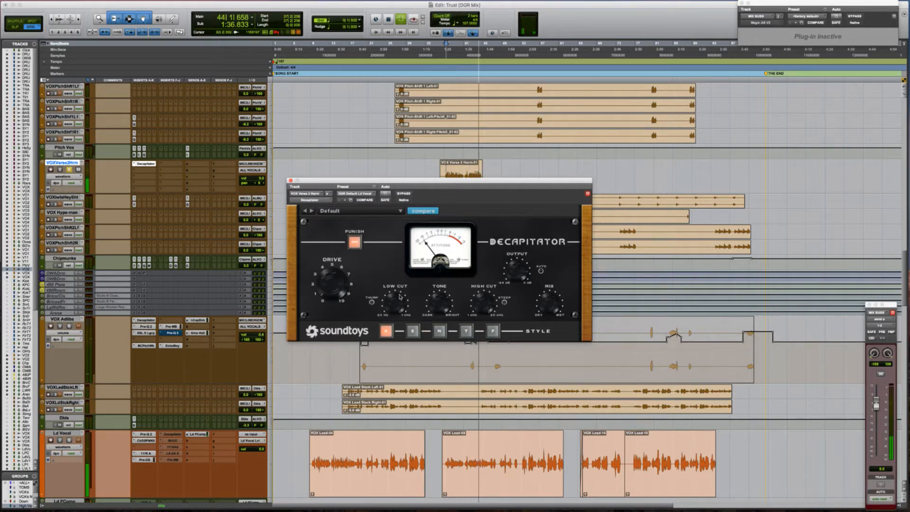
key(space)
key(space)
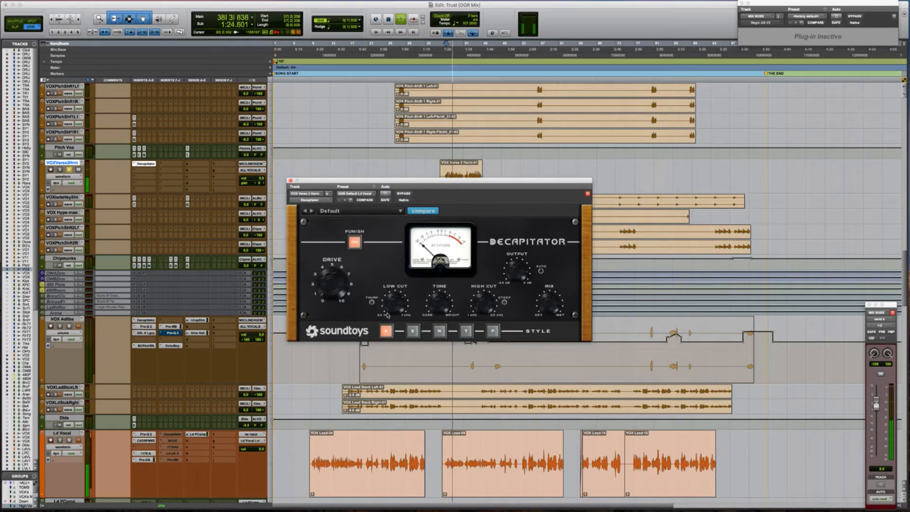
click(290, 181)
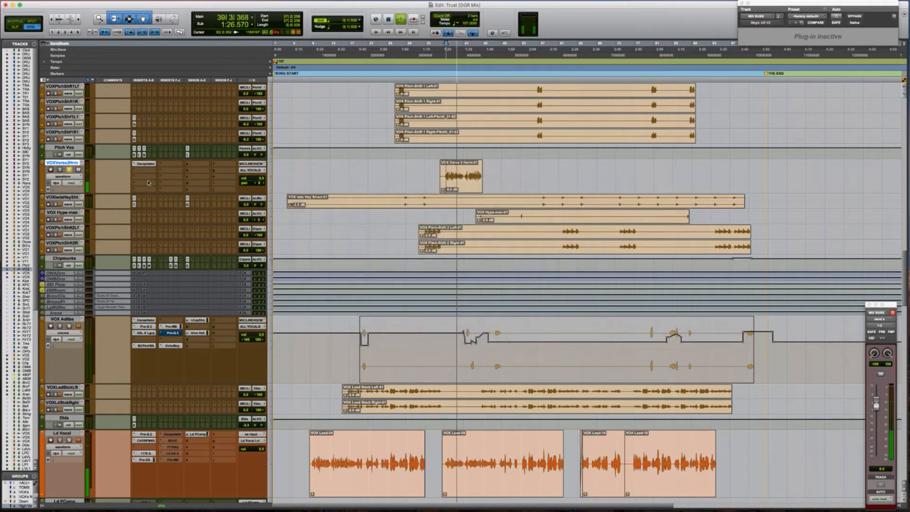
key(space)
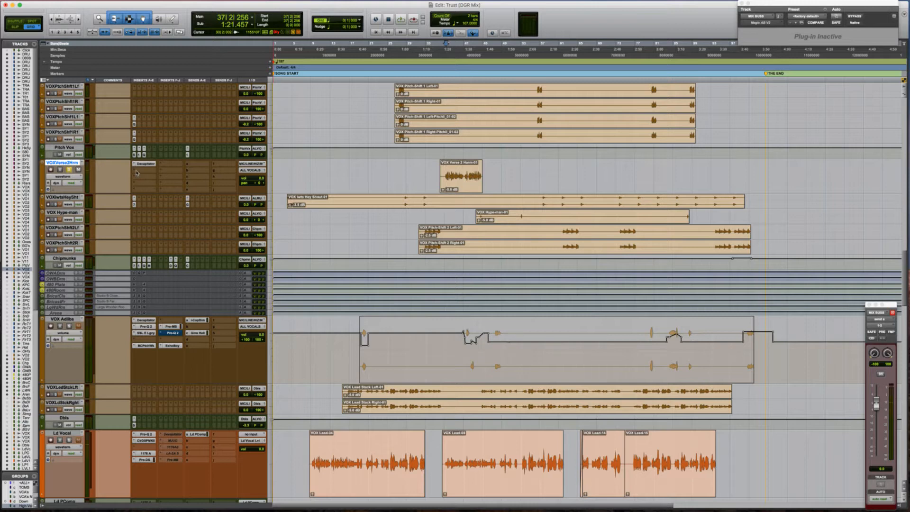
Step: Insert the mono/stereo Reel ADT in the second insert slot of the VOX Verse 2 Harm track and move its window higher
click(135, 173)
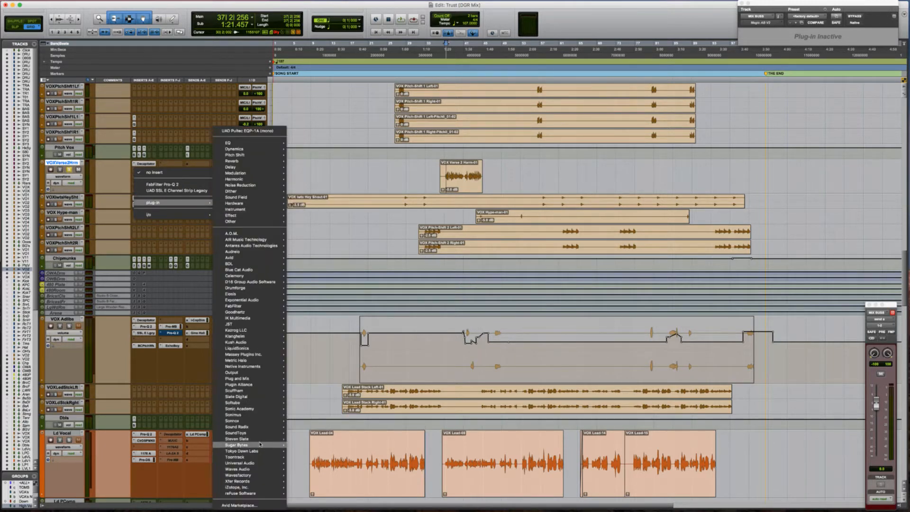
mouse_move(264, 470)
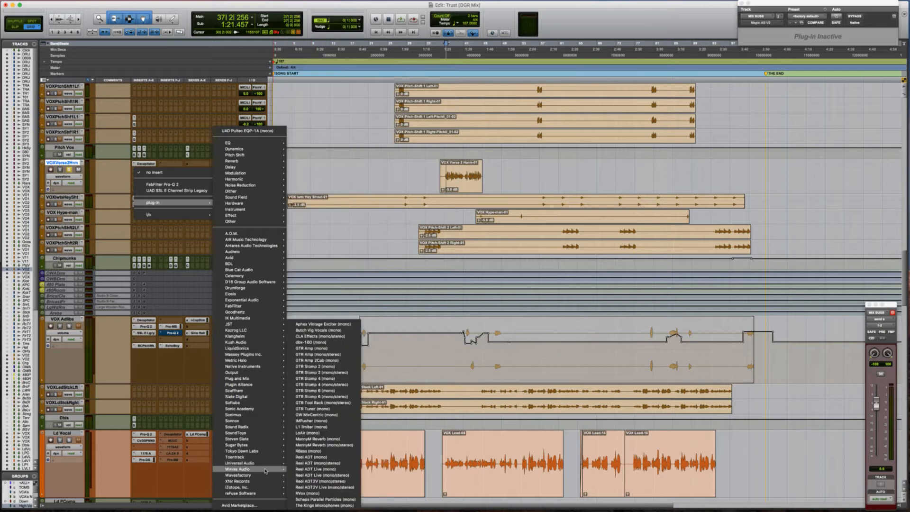
click(321, 463)
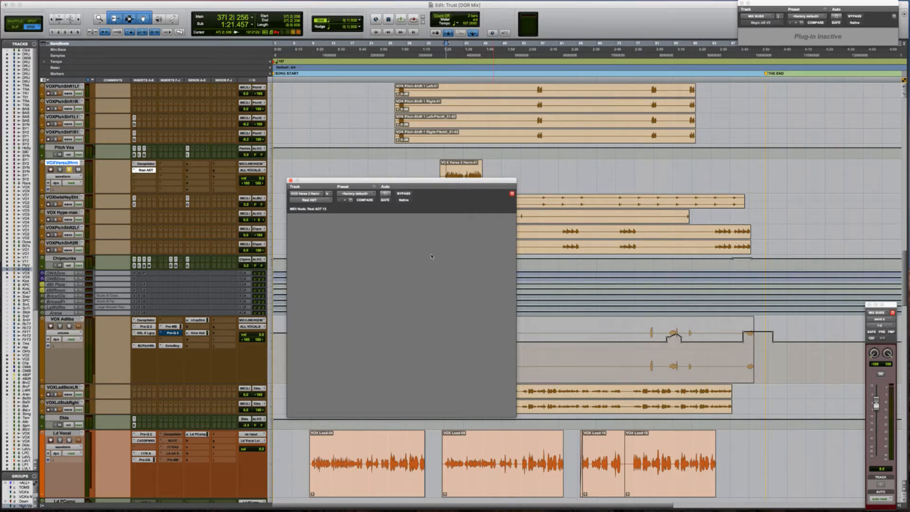
drag(416, 184, 422, 116)
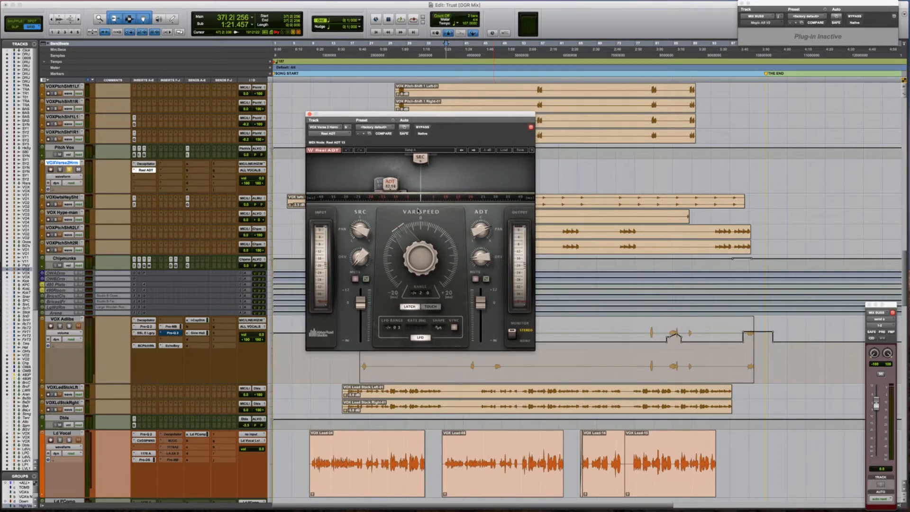
Step: Load the "2 Guitars Are Better Than 1" preset in Reel ADT, move its window clear of the harmony clip and audition the sound
click(505, 151)
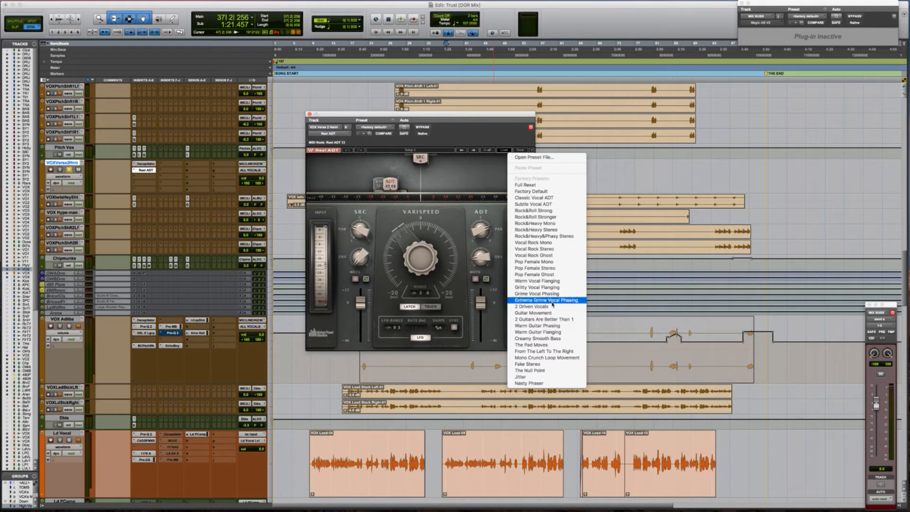
click(549, 320)
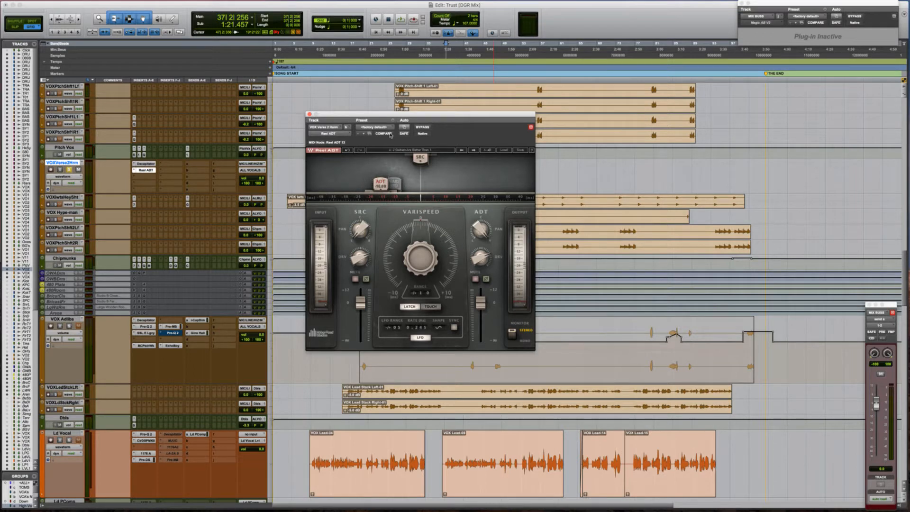
drag(403, 114, 606, 166)
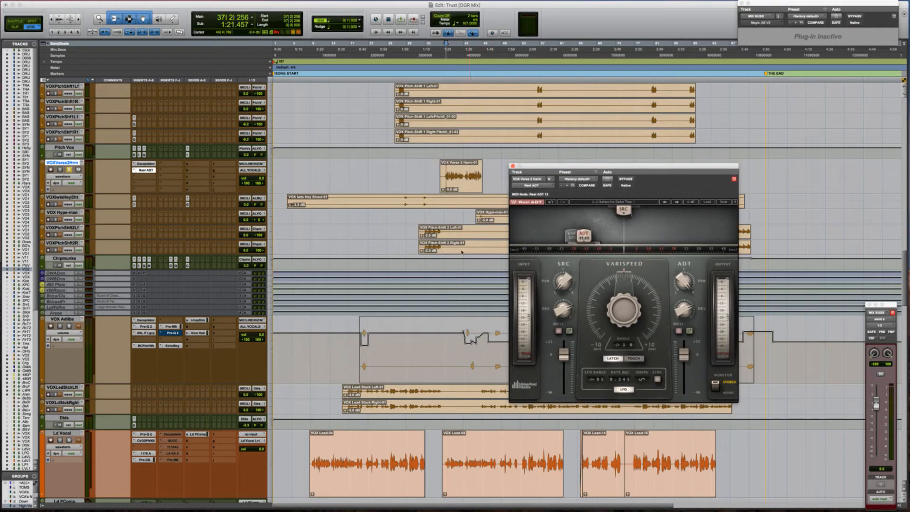
key(space)
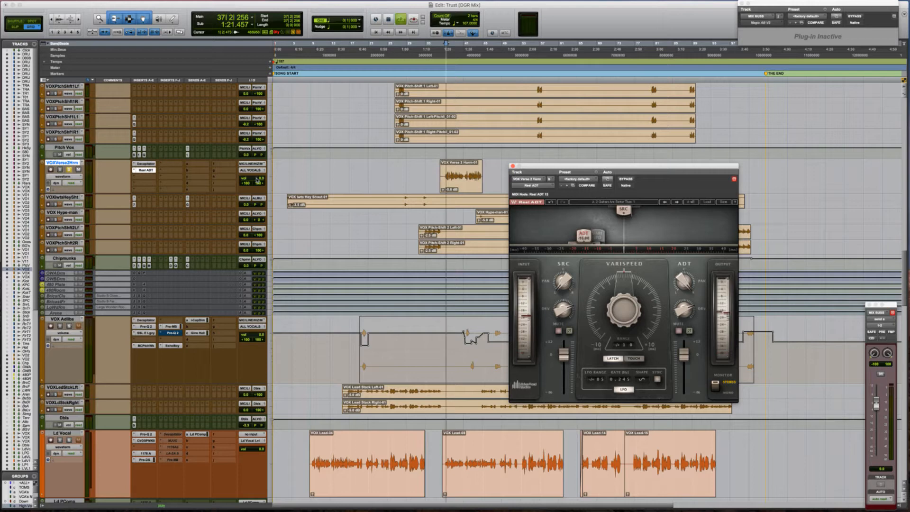
key(space)
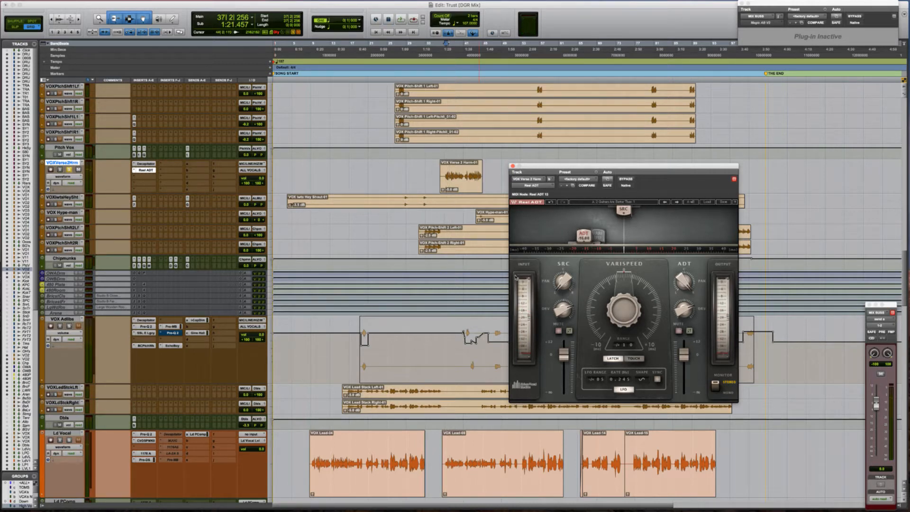
Step: Narrow the verse 2 harmony's panning to 38 left and 40 right and lower its volume to -5.9 dB during playback
click(245, 184)
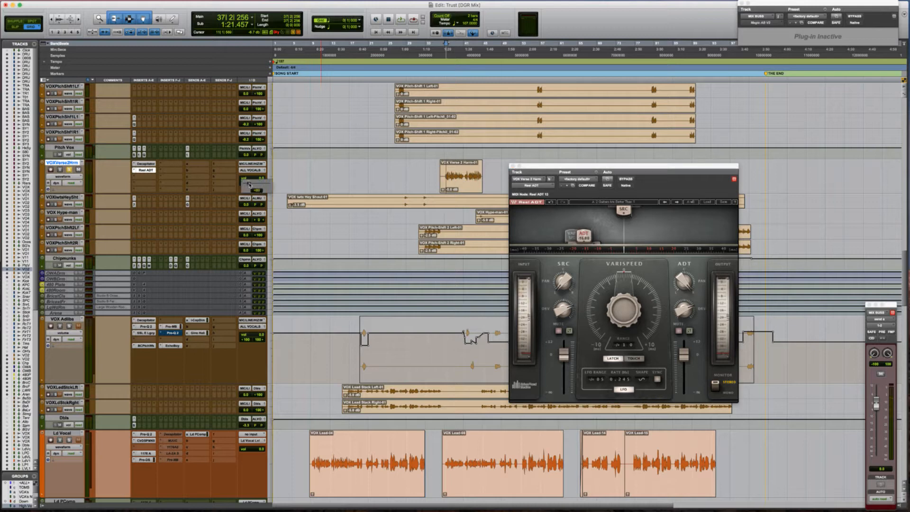
drag(250, 184, 252, 184)
click(257, 184)
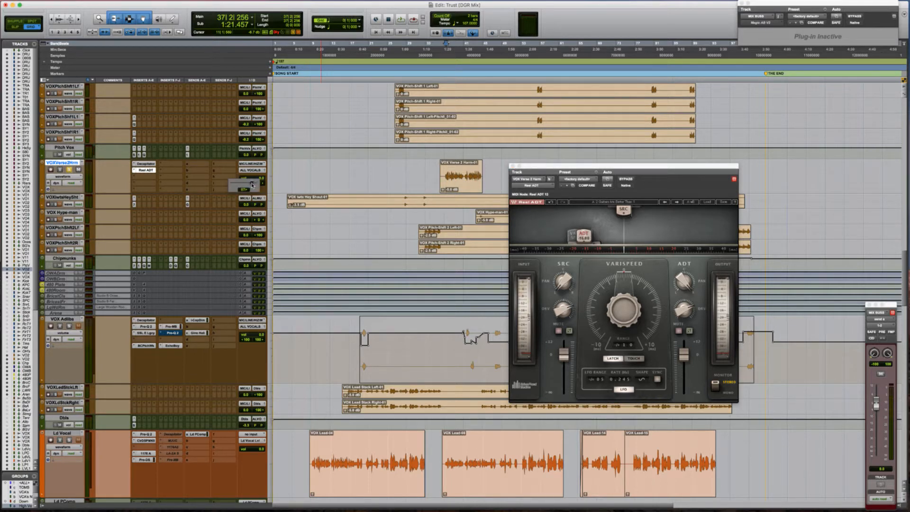
drag(251, 185, 252, 186)
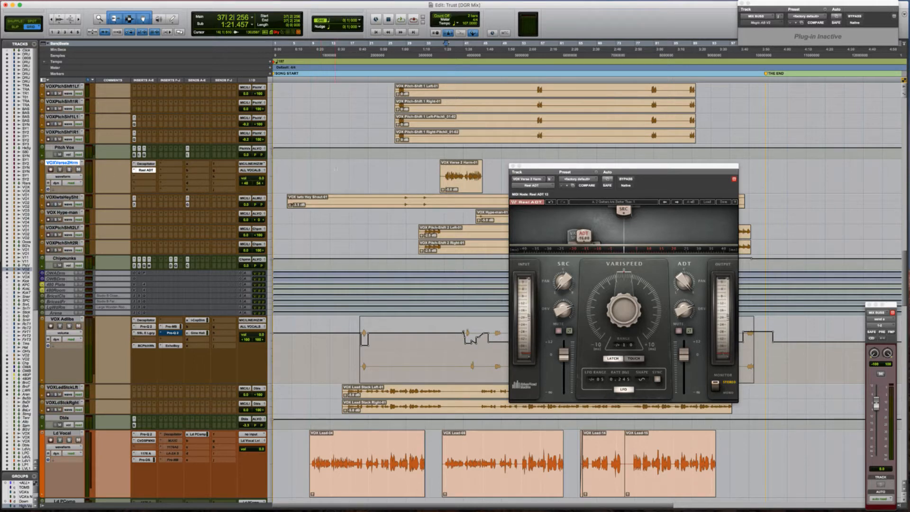
key(space)
click(256, 183)
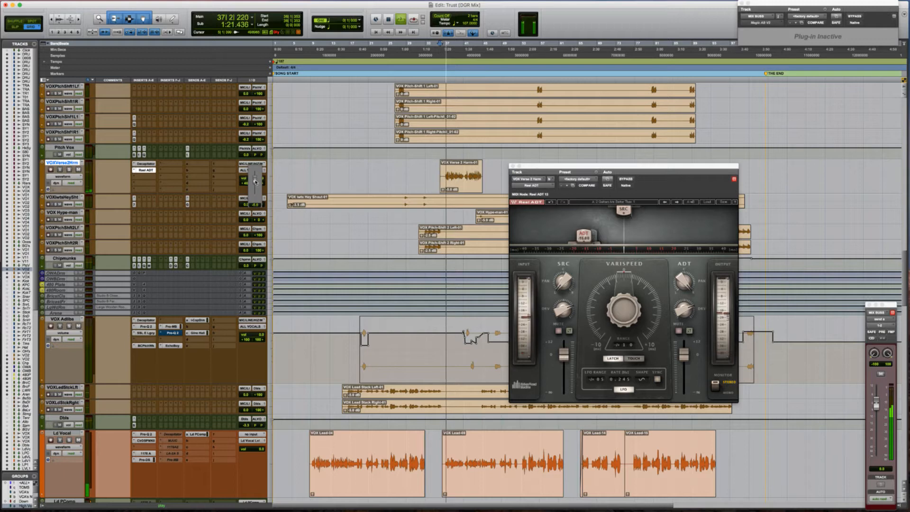
drag(254, 182, 251, 187)
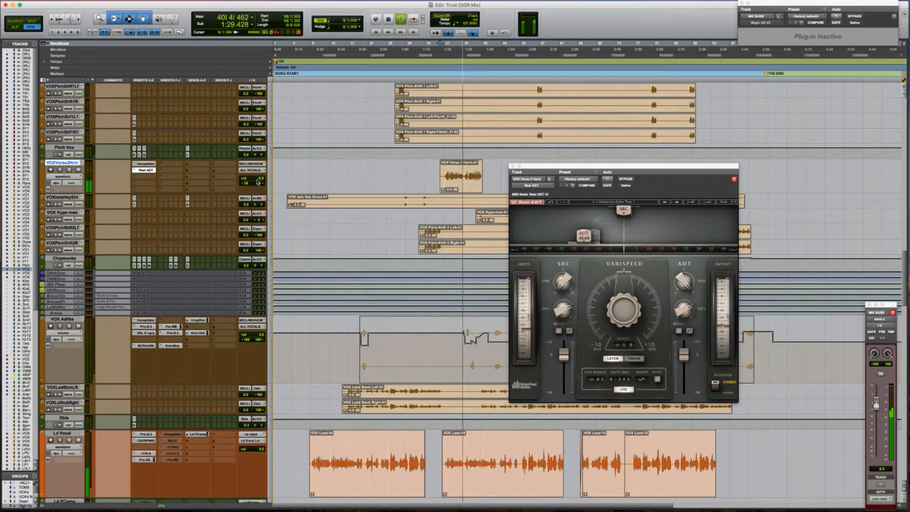
key(space)
Step: Insert FabFilter Pro-Q 2 in the third slot of the VOX Verse 2 Harm track and add a low cut
click(151, 176)
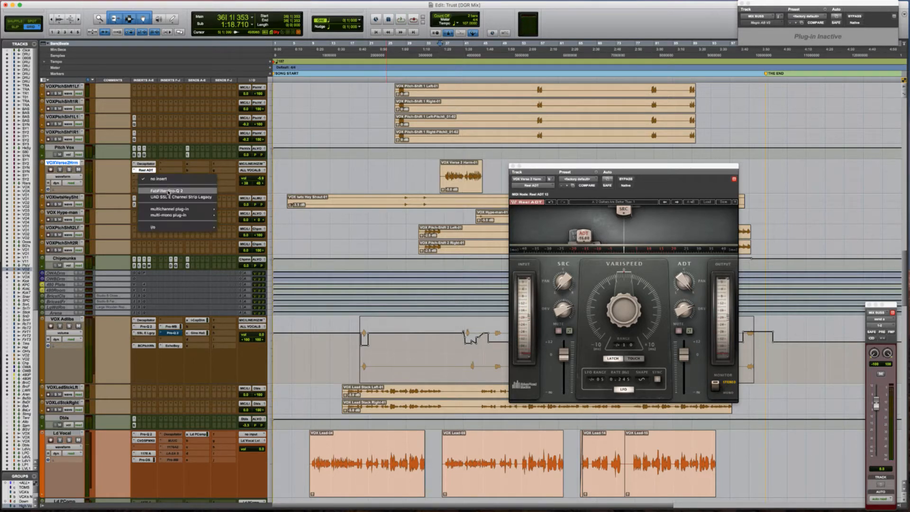
click(163, 190)
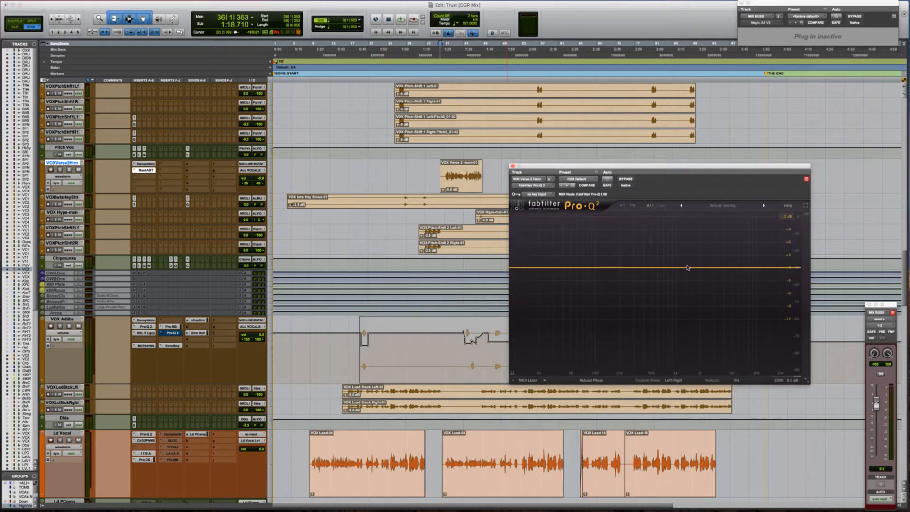
drag(519, 268, 630, 271)
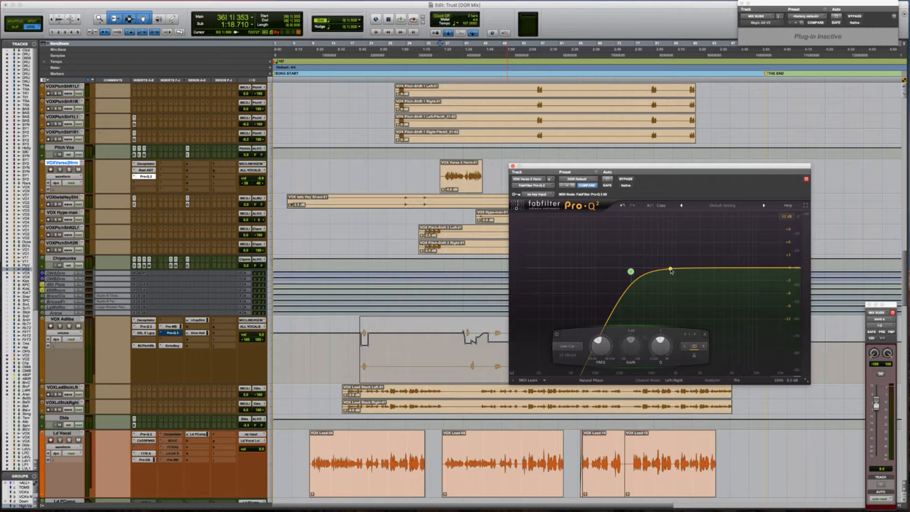
Step: Add a midrange dip and a high-frequency dip, each about 5 dB, to the harmony's Pro-Q 2 during playback
key(space)
click(681, 270)
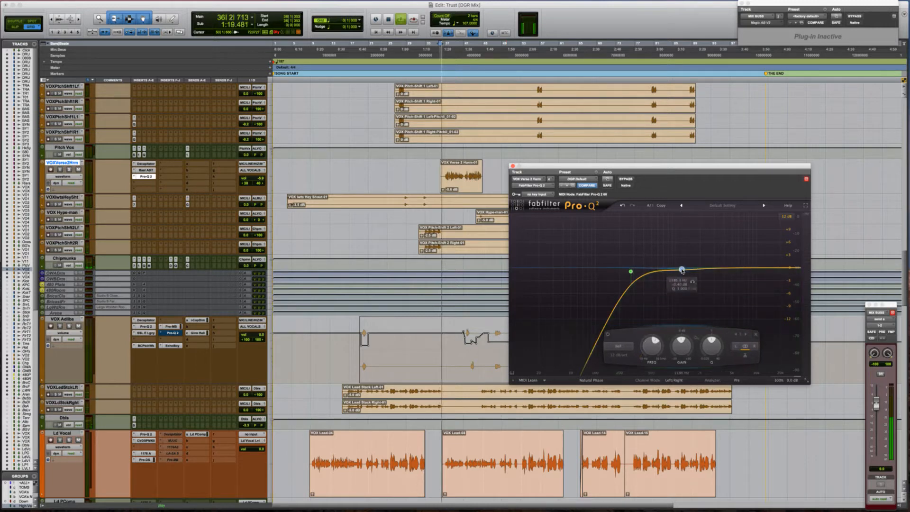
drag(681, 269, 661, 292)
scroll(661, 292, up, 1)
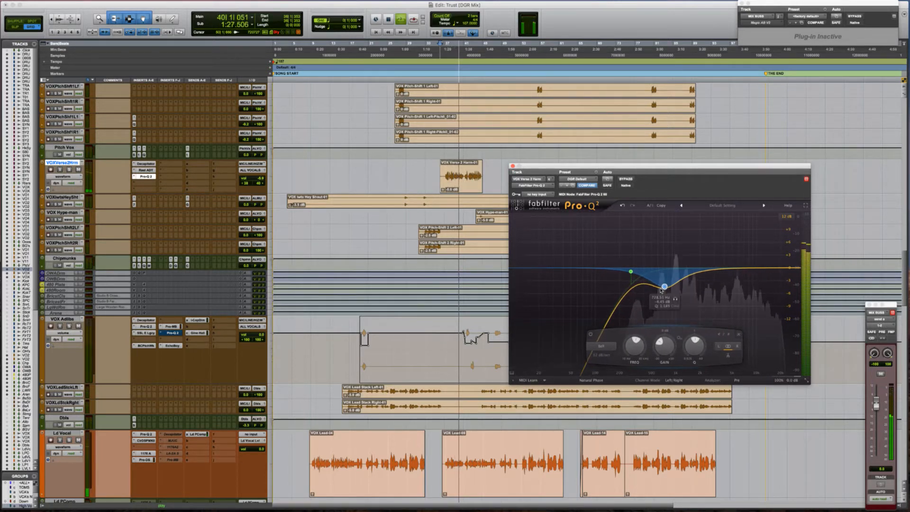
drag(746, 267, 750, 289)
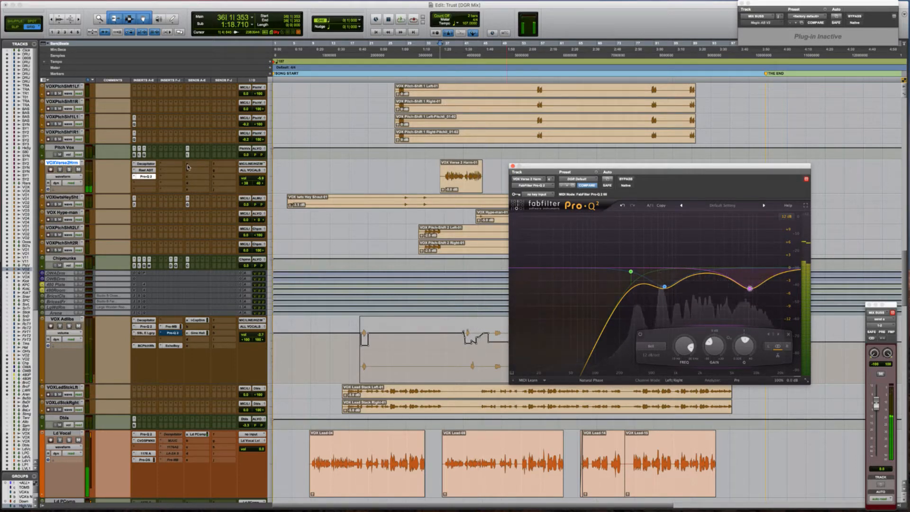
key(space)
Step: Insert the stereo multichannel Tape Echo in the fourth slot of the VOX Verse 2 Harm track and move the plug-in window aside
click(145, 184)
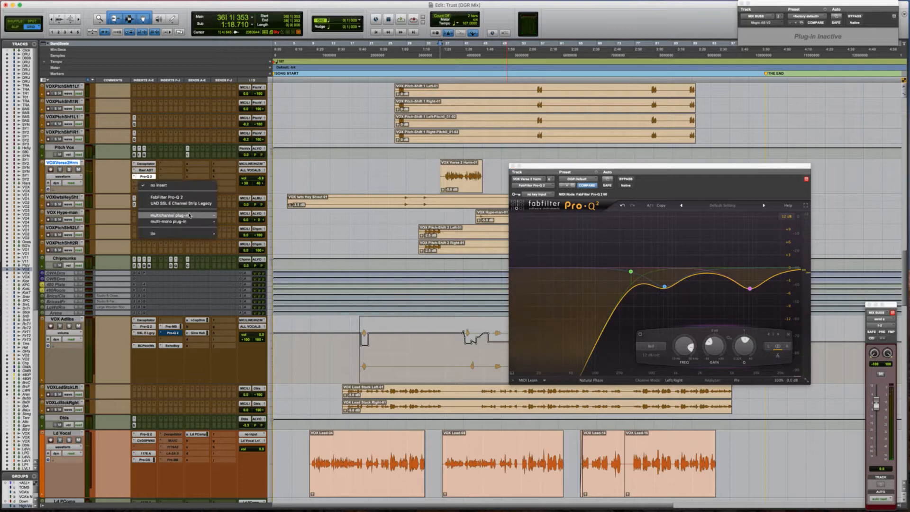
mouse_move(203, 215)
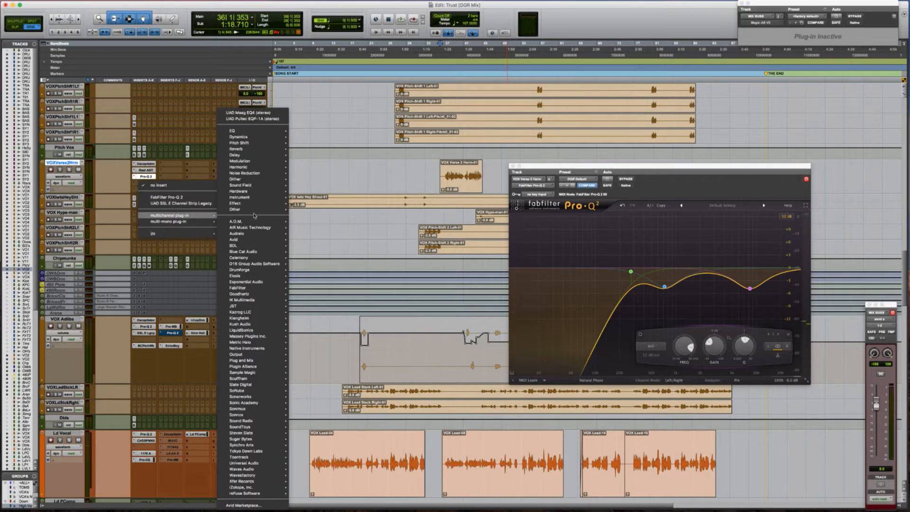
mouse_move(257, 145)
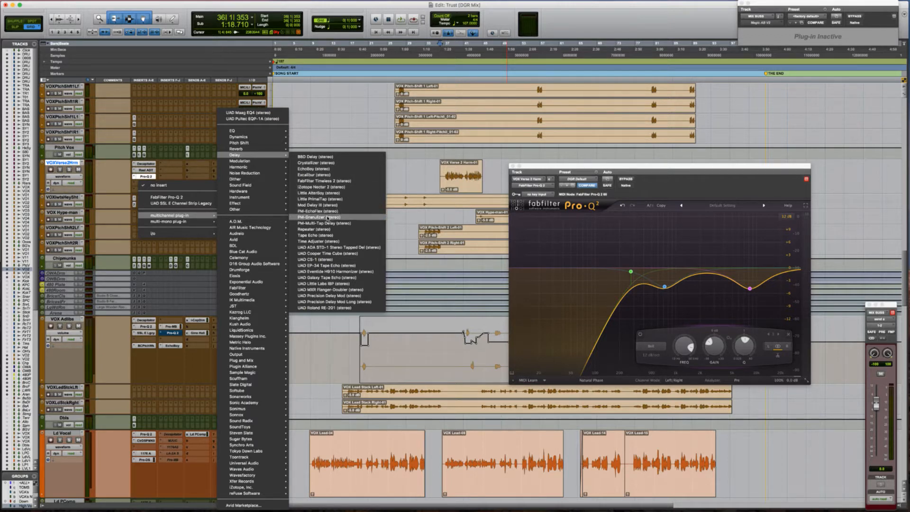
click(333, 236)
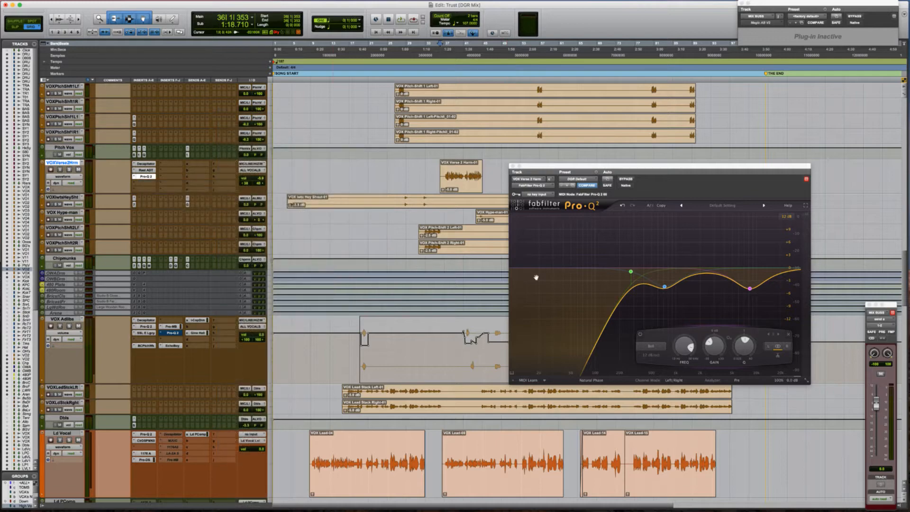
drag(572, 167, 450, 167)
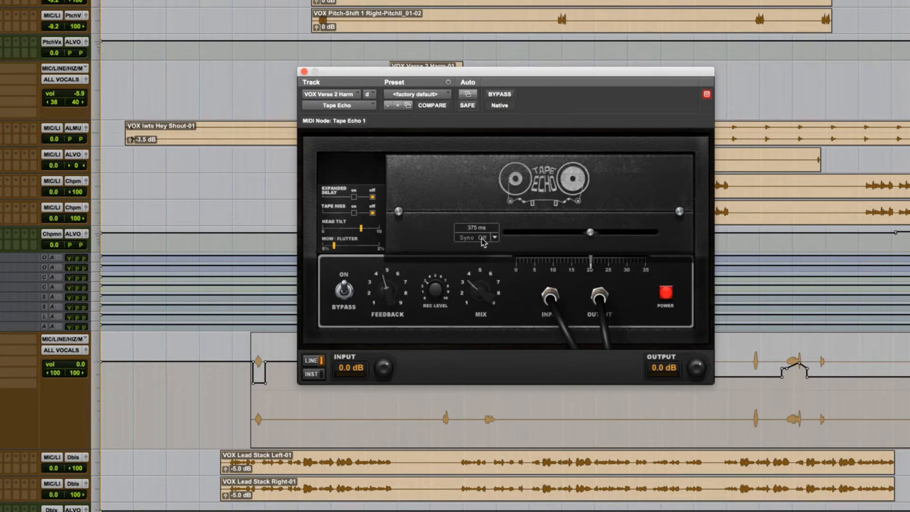
Step: Set Tape Echo's delay time to 90 ms with sync off and its feedback to 1.5
click(495, 237)
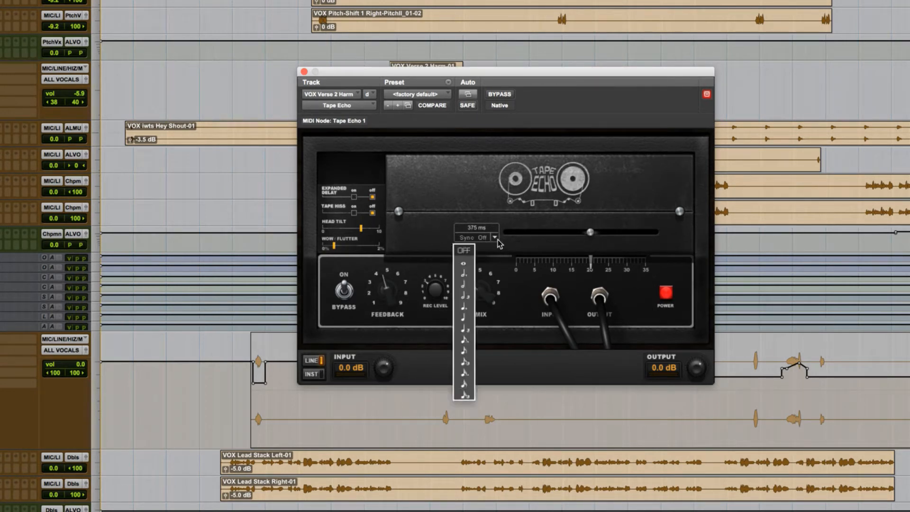
double_click(483, 229)
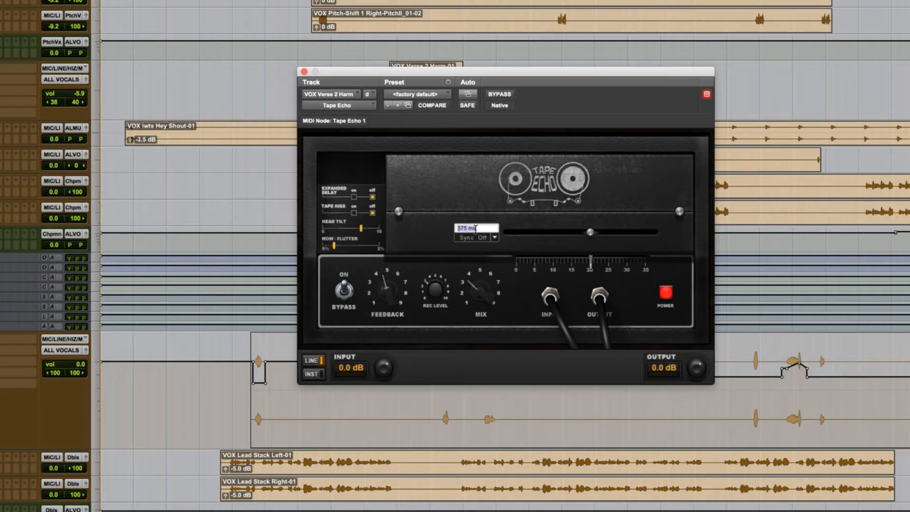
key(Return)
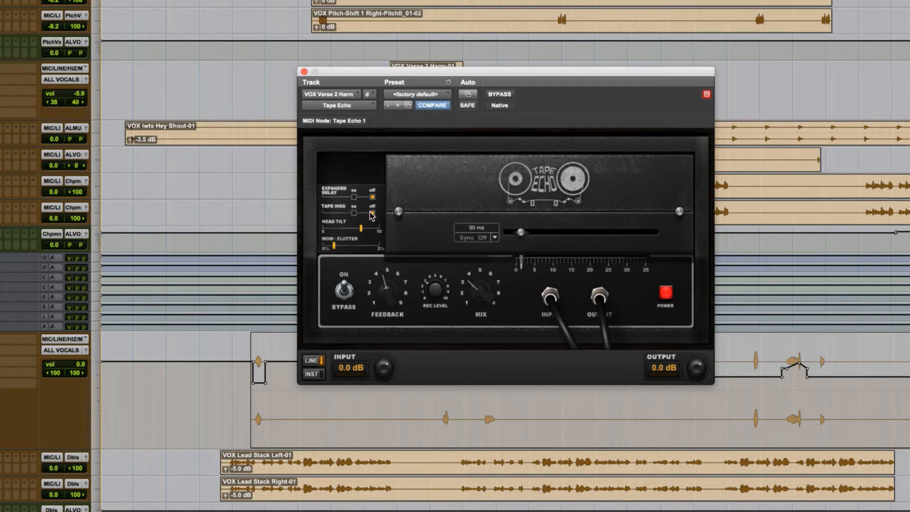
mouse_move(385, 292)
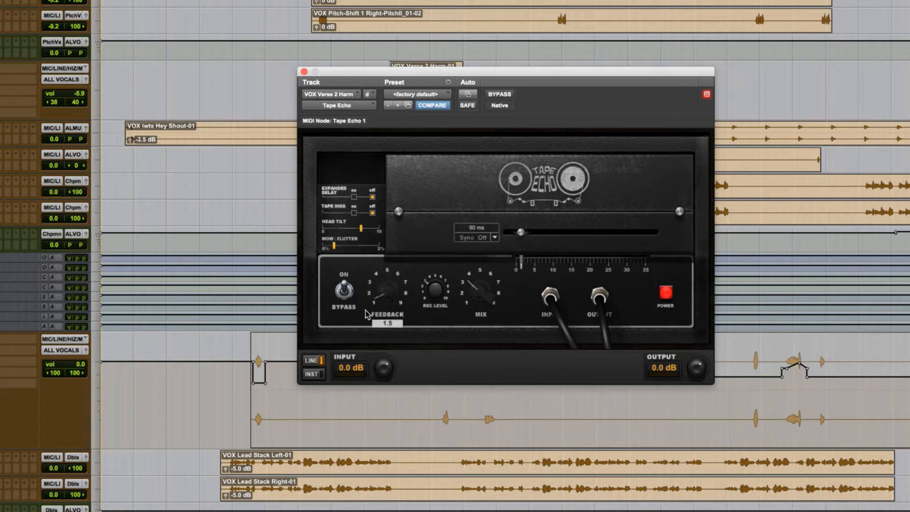
Step: Play the mix, adjust Tape Echo's mix amount and readjust the panning of the verse 2 harmony
mouse_move(479, 291)
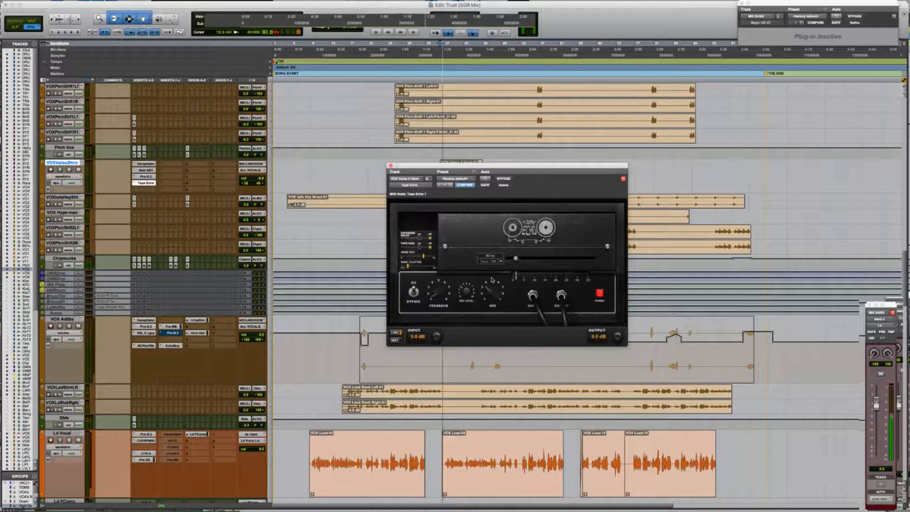
key(space)
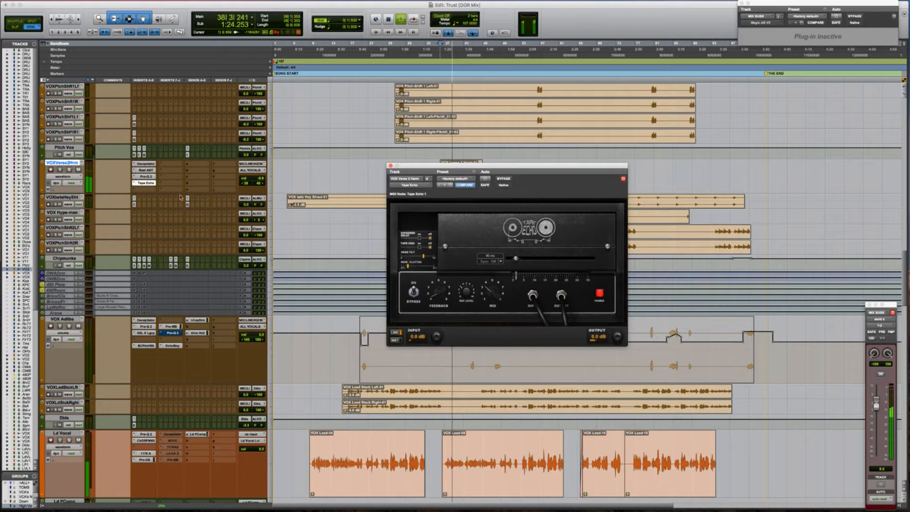
mouse_move(488, 289)
drag(487, 289, 468, 310)
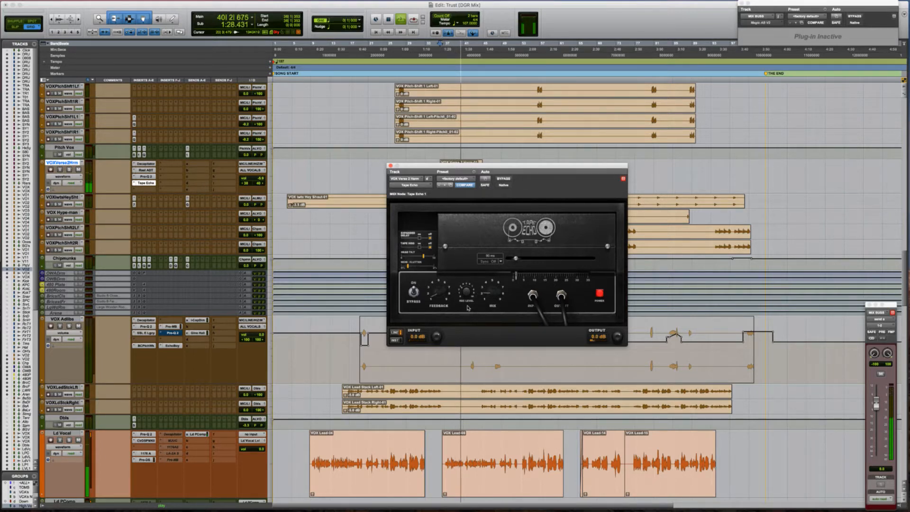
drag(247, 185, 260, 184)
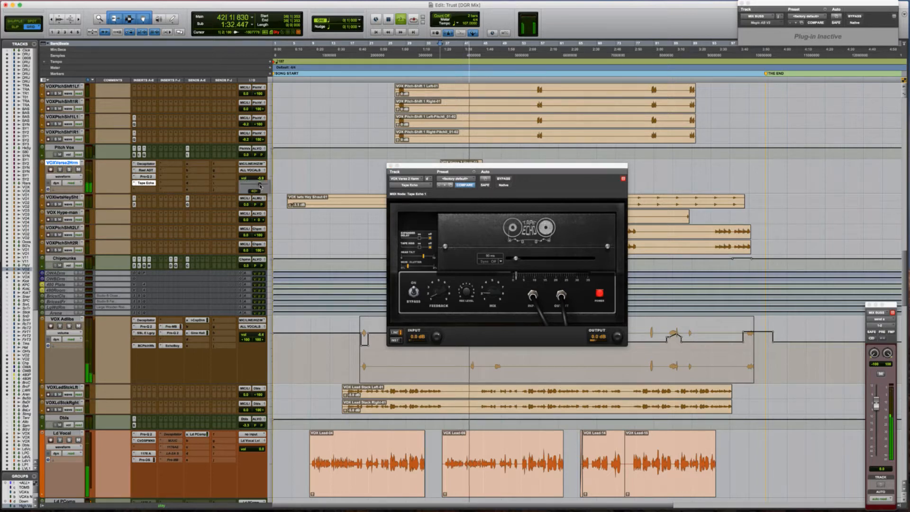
Step: Add a wide upper-midrange cut of about 8 dB to the harmony's Pro-Q 2 and replay the verse 2 section
click(146, 176)
drag(596, 278, 598, 309)
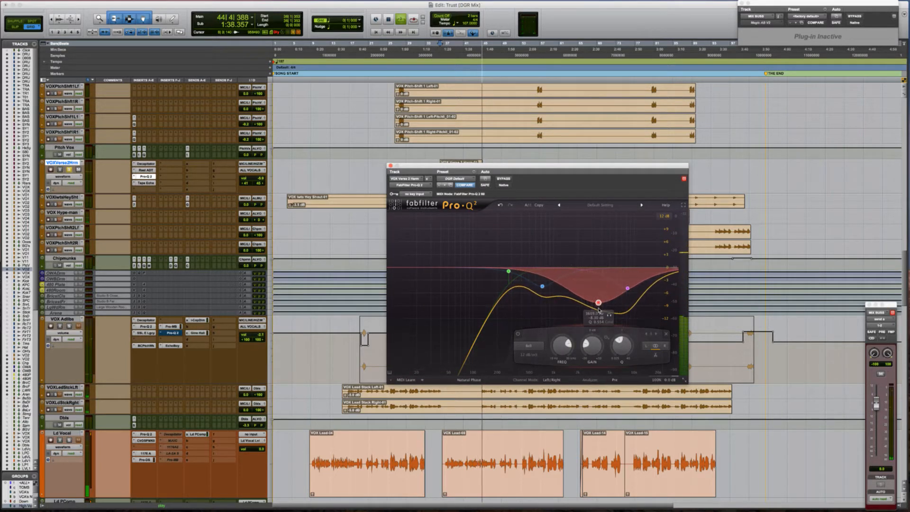
key(space)
key(space)
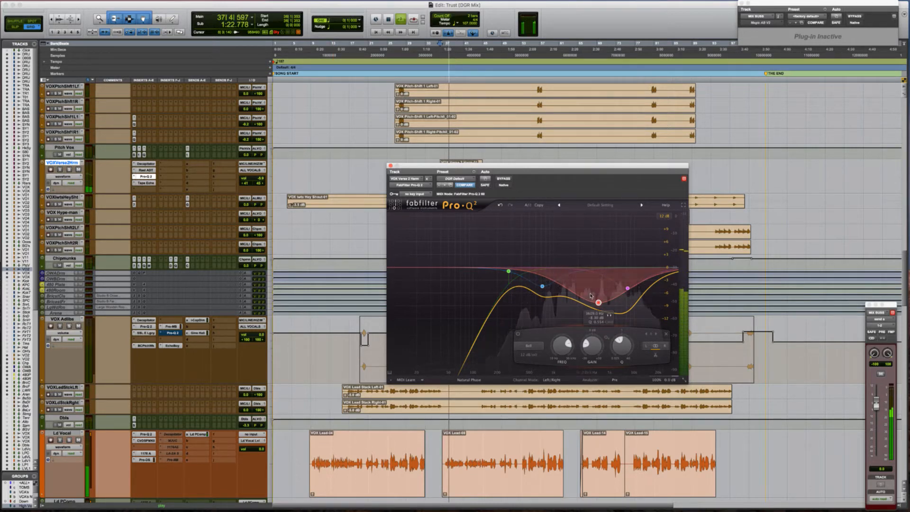
Step: Add a midrange boost of about 3 dB near 1.5 kHz in the verse 2 harmony's Pro-Q 2 and set its track volume to -4.2 dB
scroll(604, 302, down, 5)
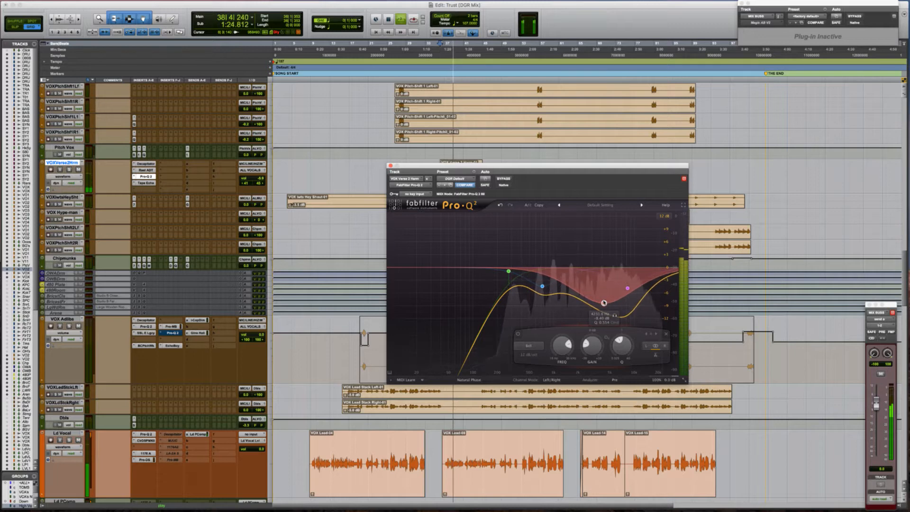
drag(550, 268, 568, 256)
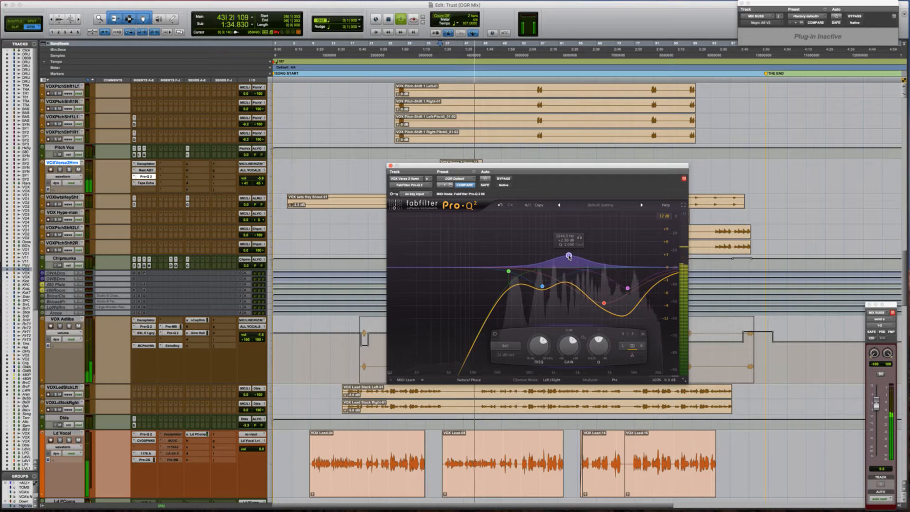
click(257, 181)
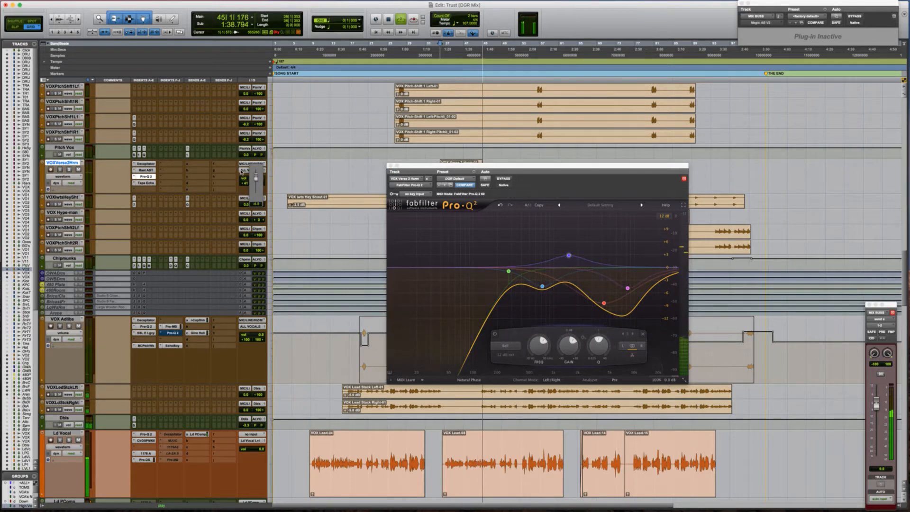
key(space)
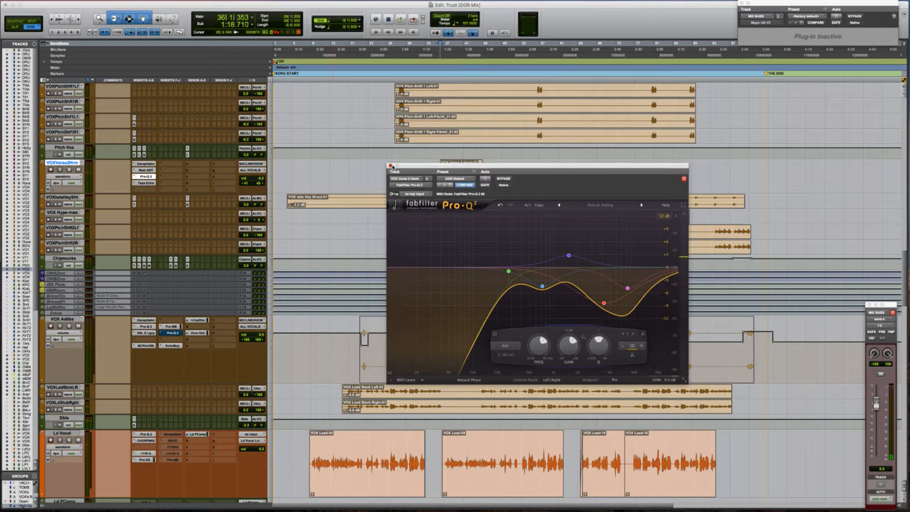
click(390, 165)
key(Tab)
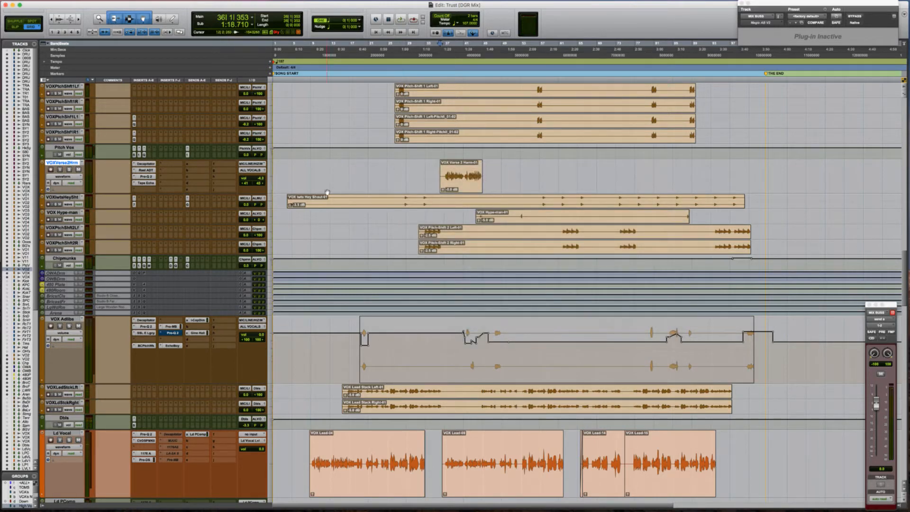
Step: Display the clip gain line on the Ld Vocal clips, using the first lead vocal clip's Clip Gain options
scroll(396, 340, down, 5)
click(438, 342)
scroll(437, 342, down, 4)
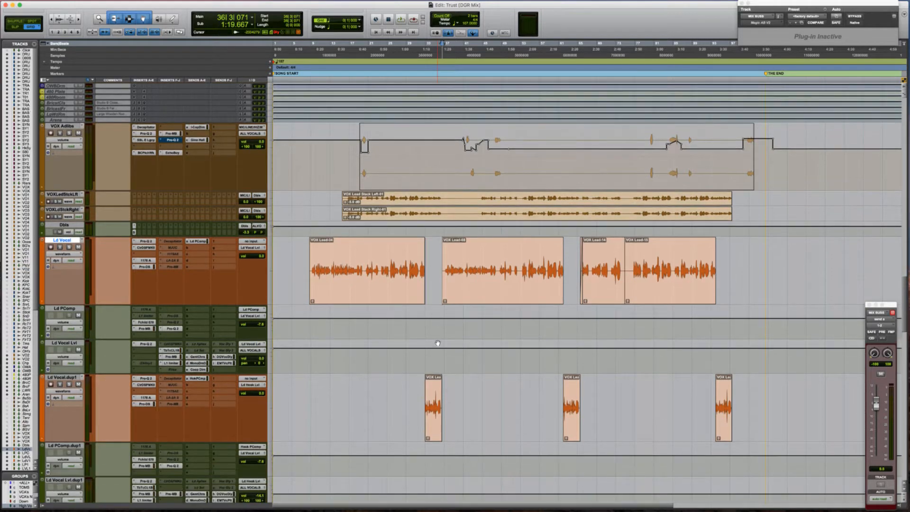
scroll(437, 342, down, 1)
scroll(435, 331, down, 1)
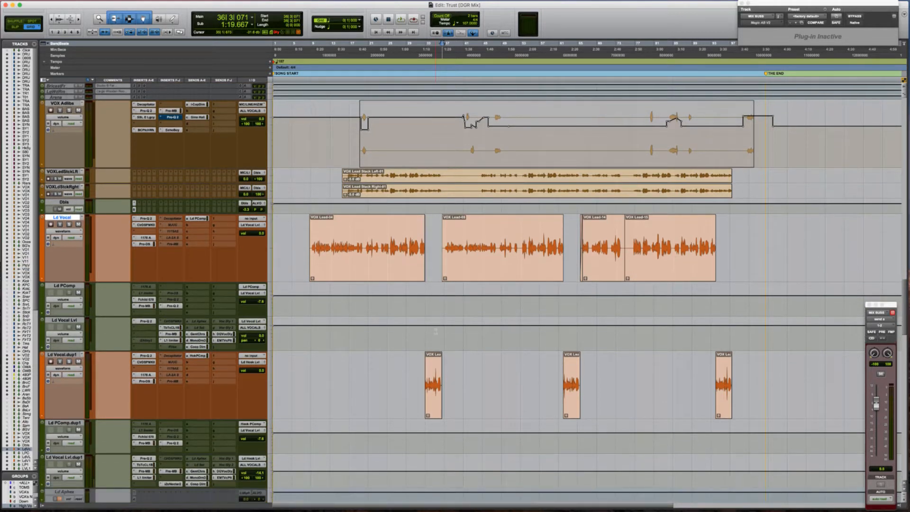
scroll(436, 331, down, 1)
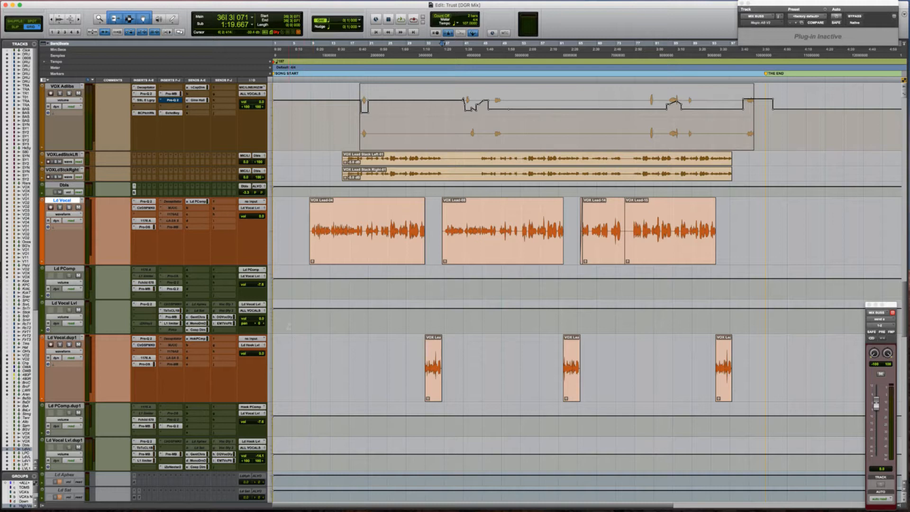
click(436, 229)
key(Tab)
right_click(362, 226)
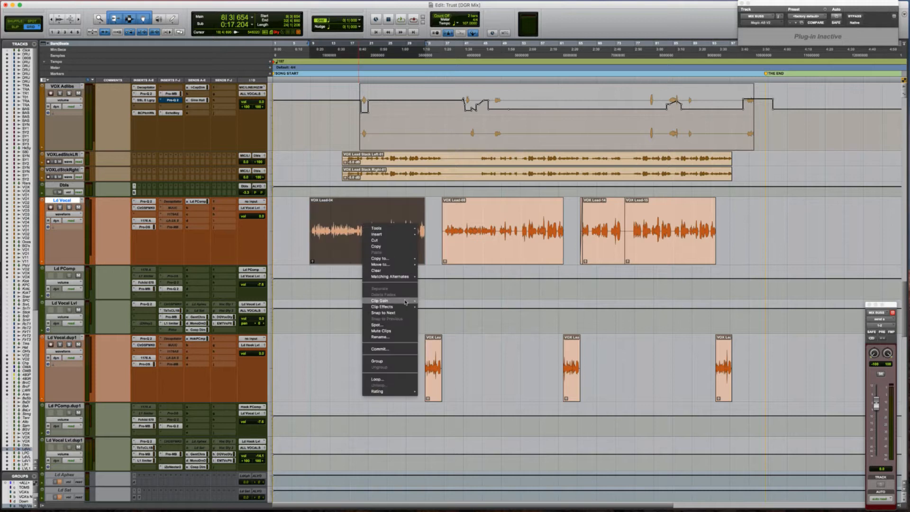
click(437, 324)
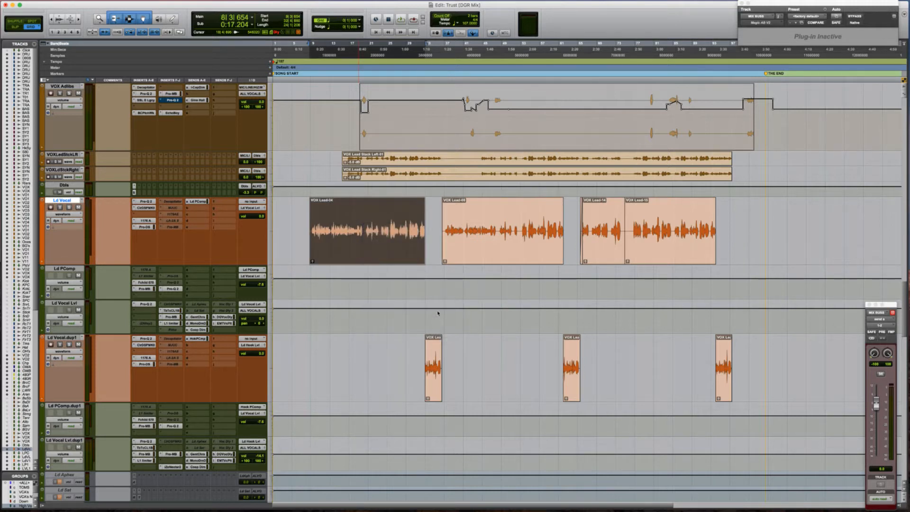
click(433, 248)
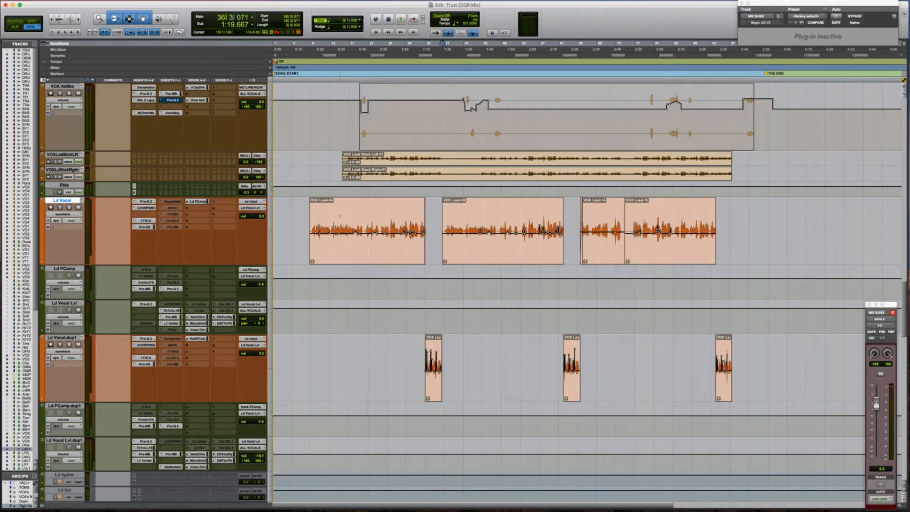
click(295, 228)
Step: Place the edit cursor before the first kick clip, switch to the Trust to-do list and open the "Overloaded low ish" item
scroll(298, 244, down, 4)
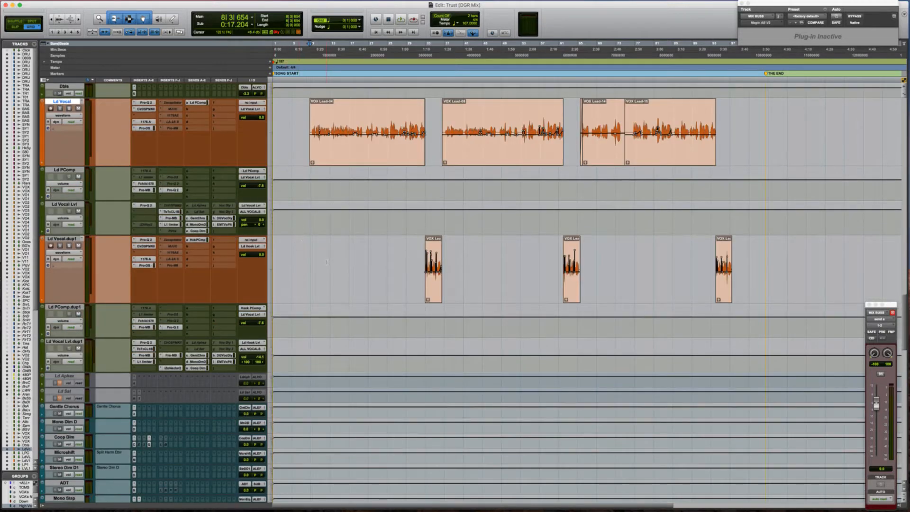
scroll(327, 262, down, 4)
scroll(327, 262, up, 8)
scroll(327, 261, up, 20)
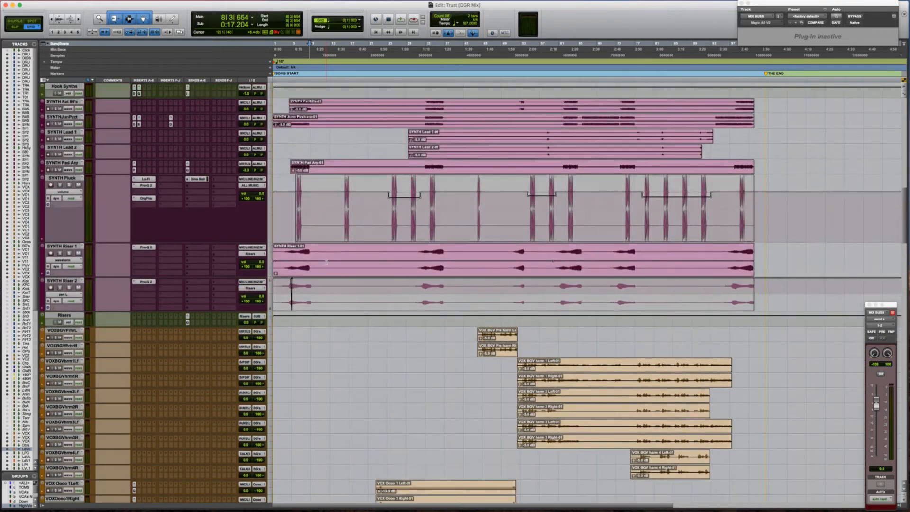
scroll(327, 262, up, 20)
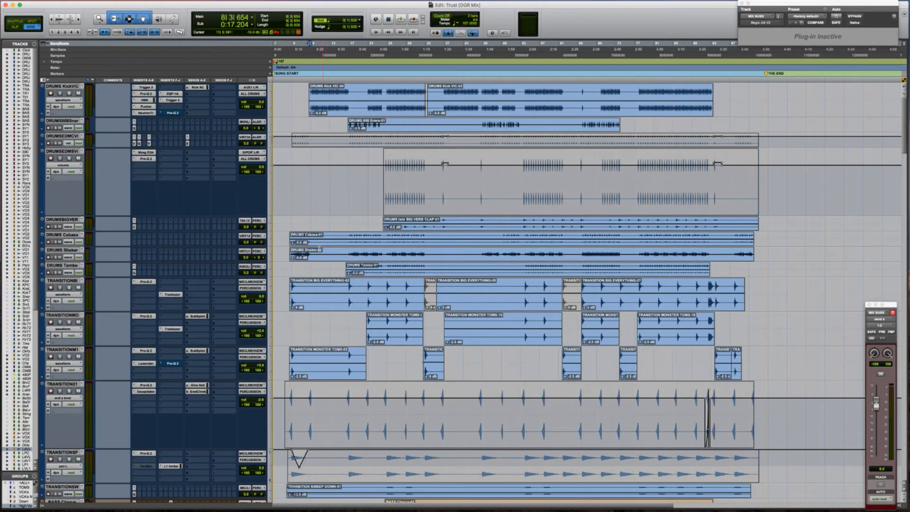
click(293, 97)
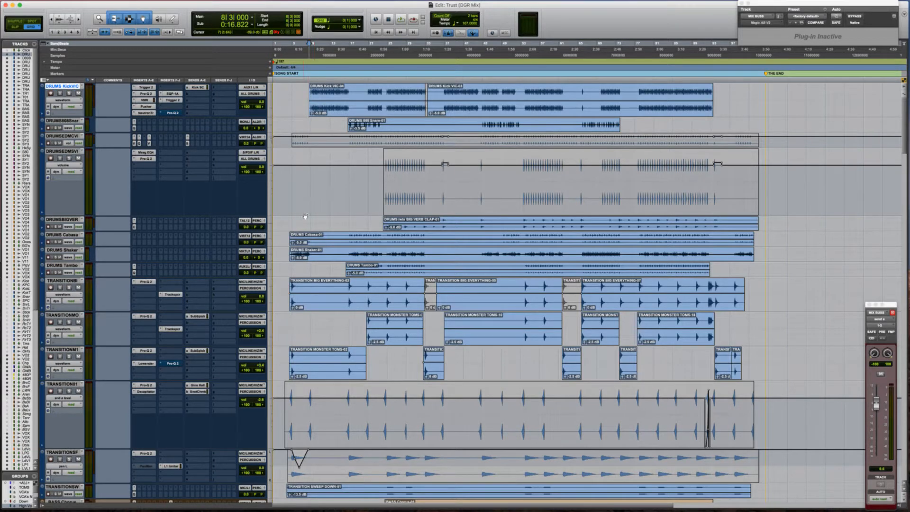
key(super+Tab)
key(super+Tab)
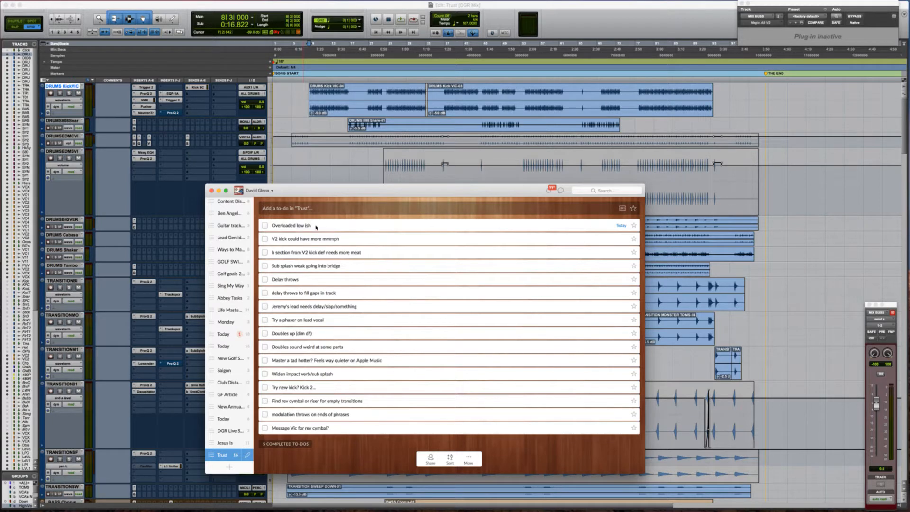
key(super+Tab)
key(super+Tab)
click(319, 226)
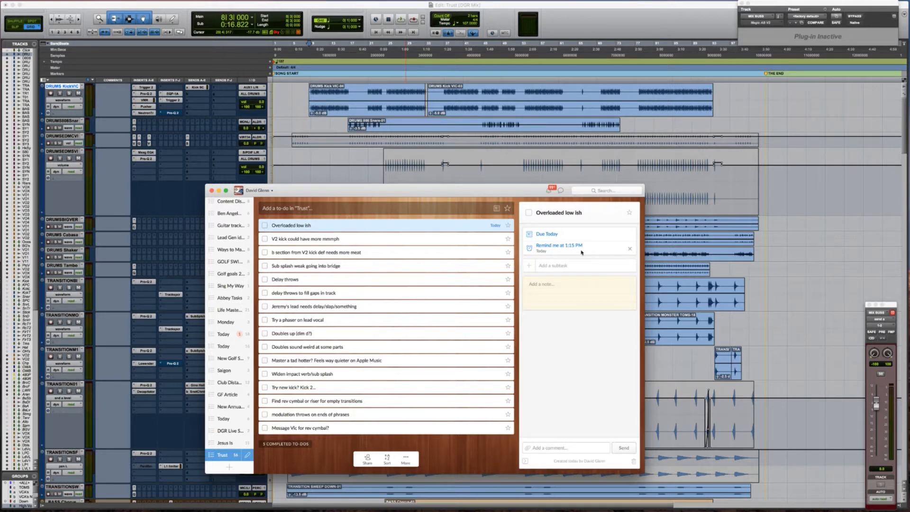
Step: Switch back to Pro Tools and play the transition from just before the TRANSITION MONSTER TOMS-07 clip
key(super+Tab)
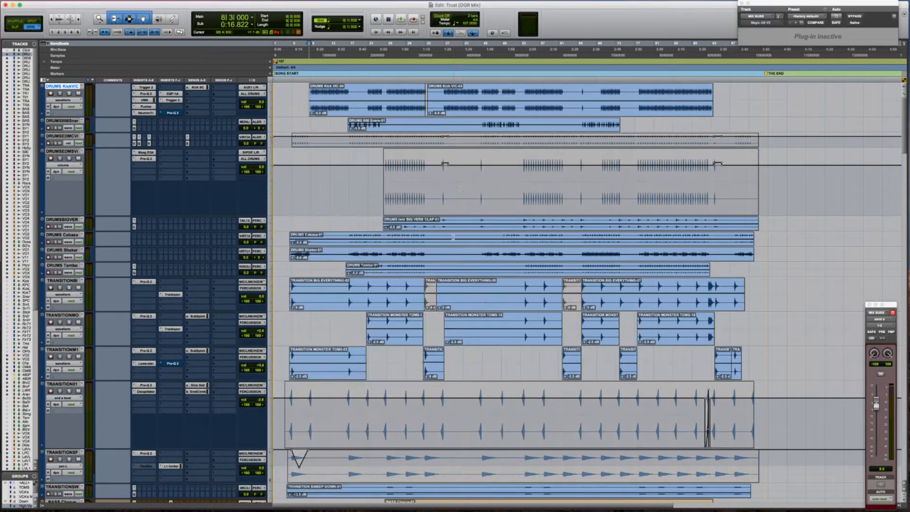
click(434, 94)
key(t)
key(t)
key(t)
scroll(434, 94, right, 2)
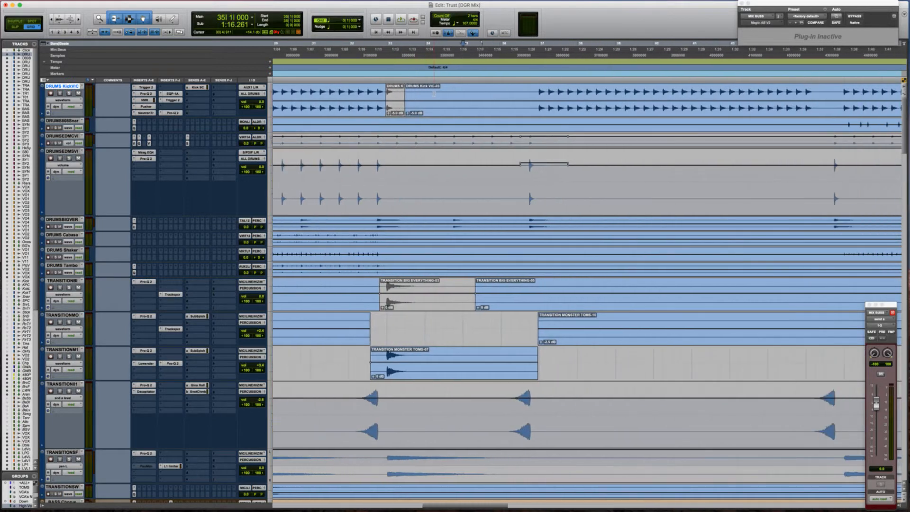
scroll(481, 203, down, 6)
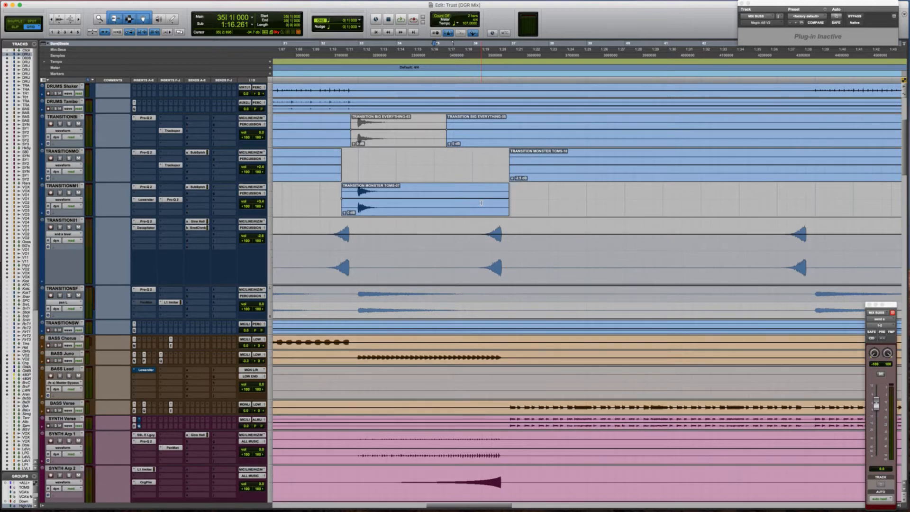
click(334, 196)
key(space)
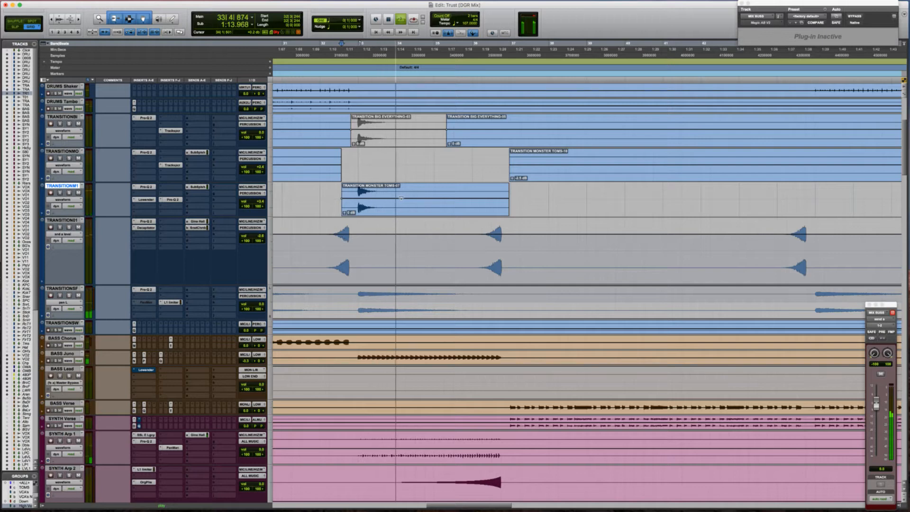
key(r)
scroll(401, 199, right, 3)
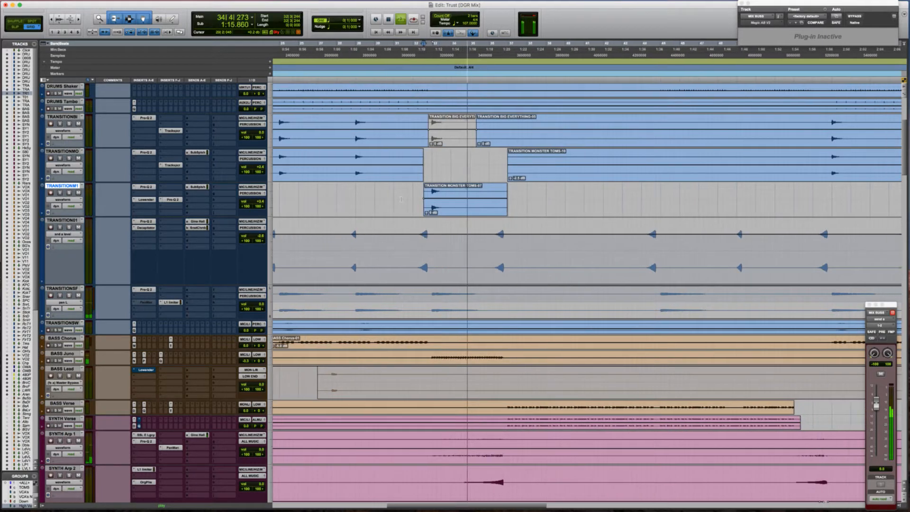
scroll(401, 199, up, 1)
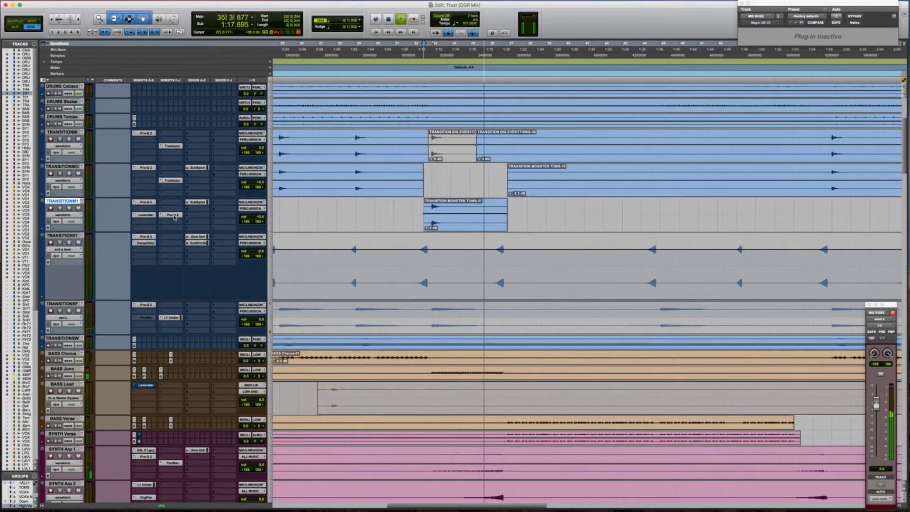
key(space)
Step: Replay the transition several times from different earlier points to judge its low end against the drum tracks
scroll(354, 209, up, 1)
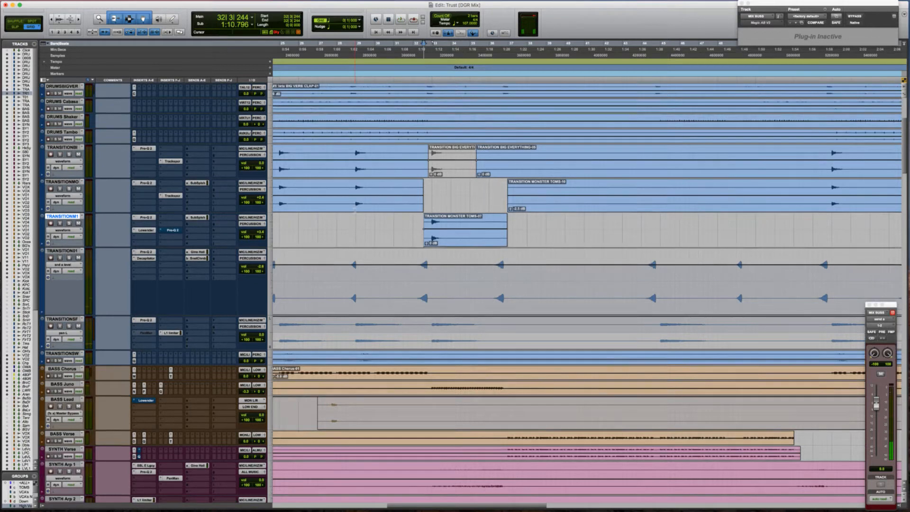
scroll(355, 209, up, 4)
key(space)
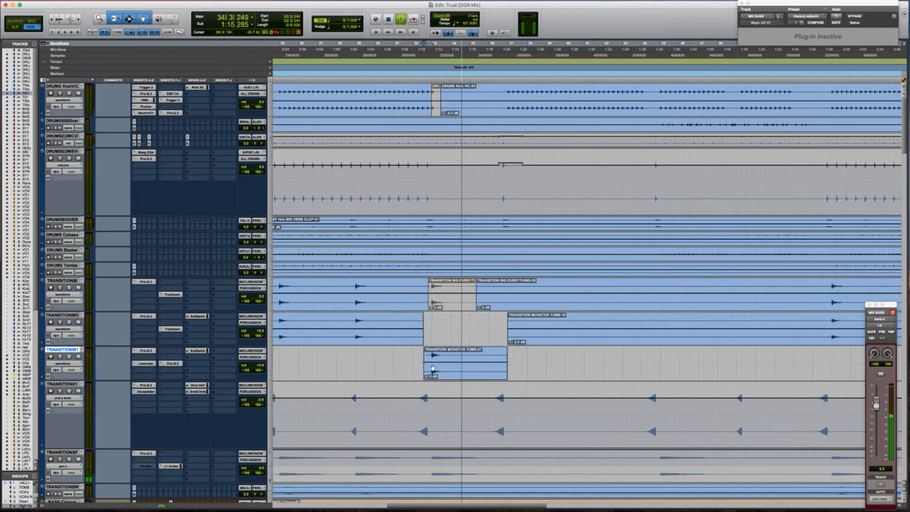
key(space)
click(359, 357)
key(space)
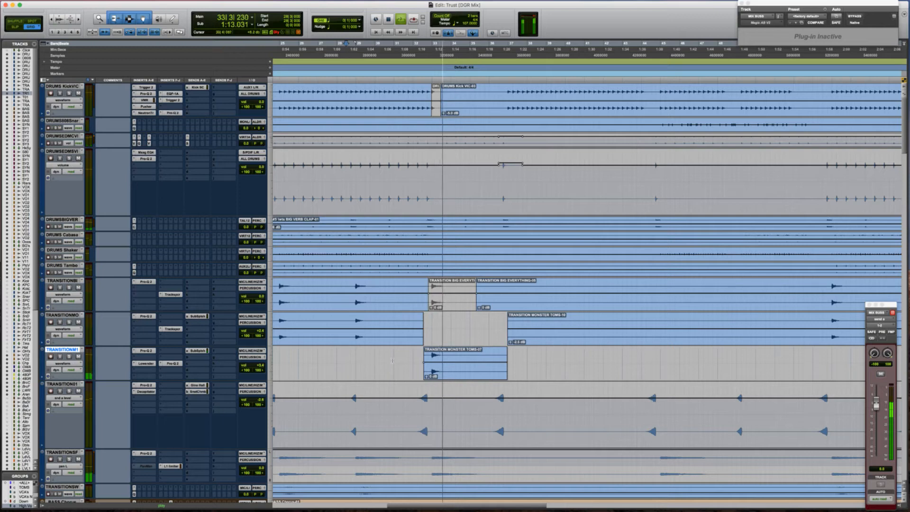
key(space)
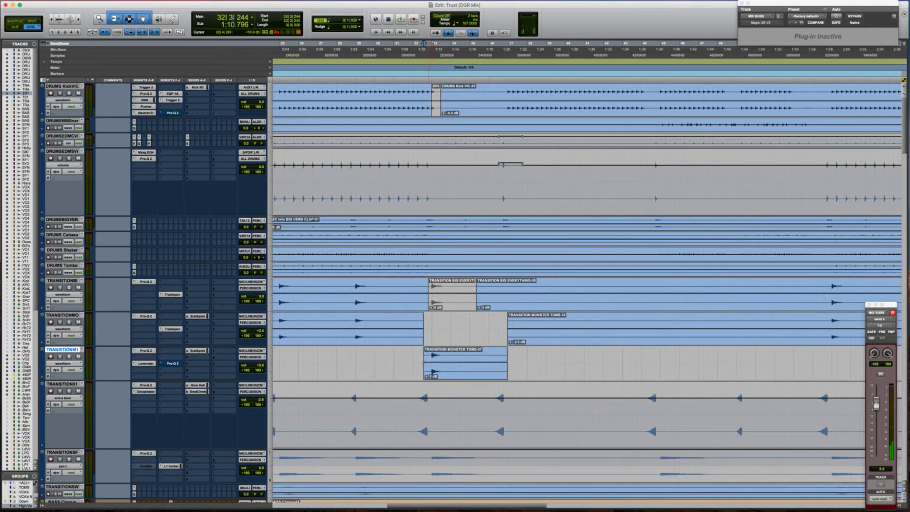
key(space)
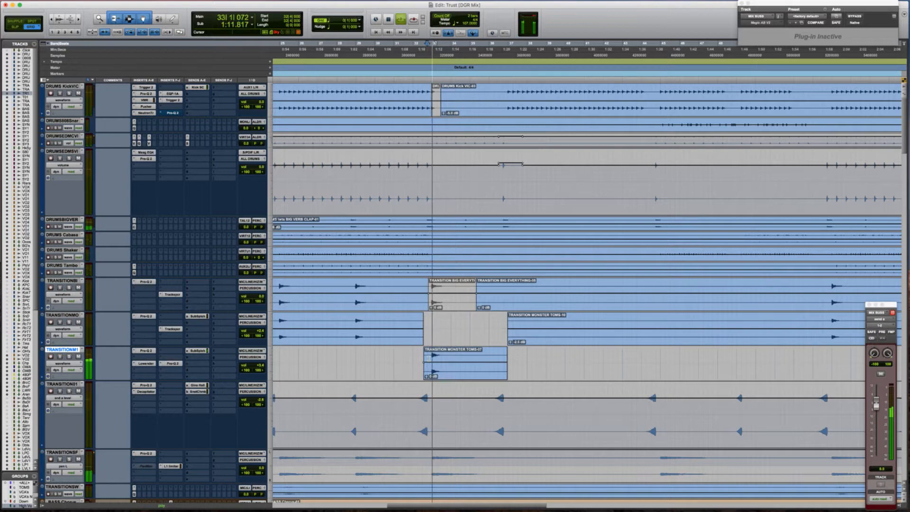
click(408, 360)
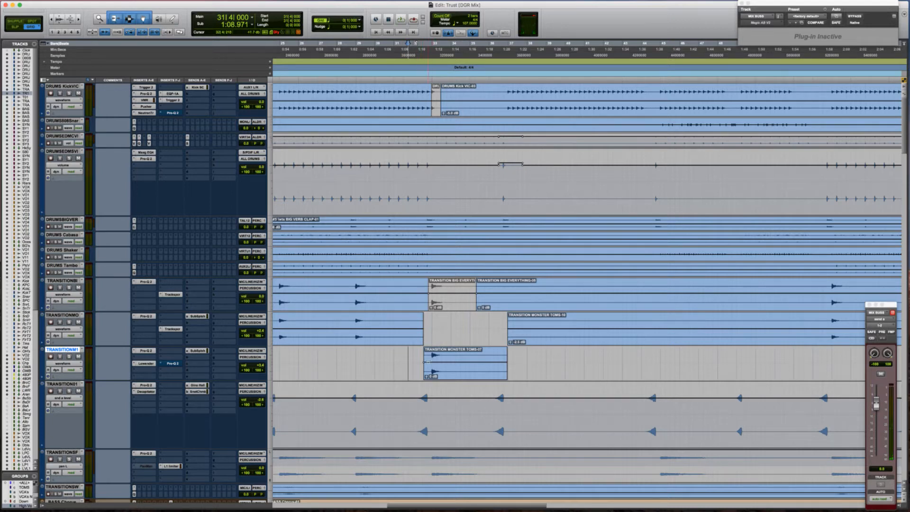
key(space)
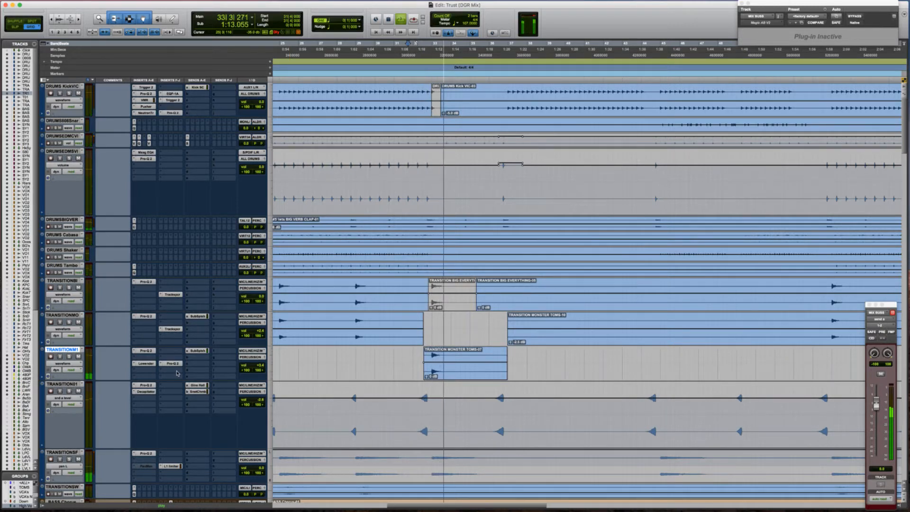
key(space)
click(351, 359)
key(space)
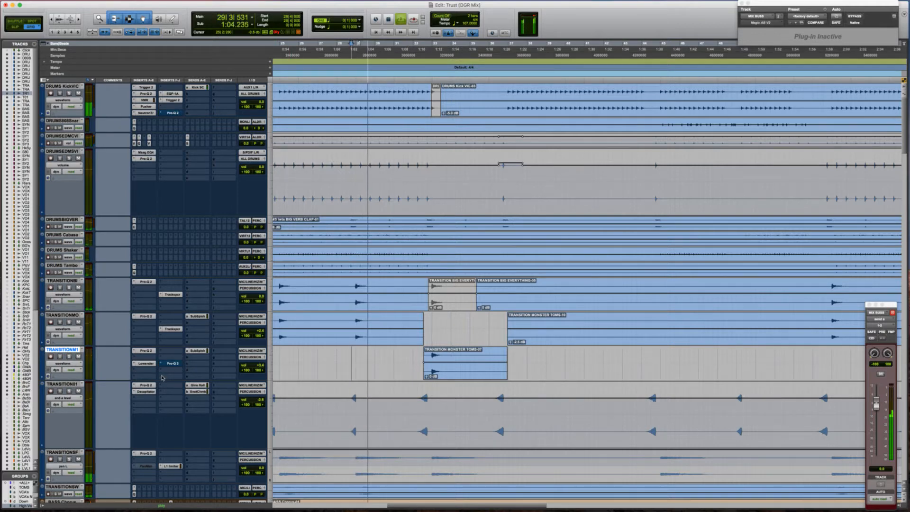
Step: Open the first Pro-Q 2 of the track holding the MONSTER TOMS-07 clip and move its window clear of that track
click(146, 350)
drag(502, 165, 367, 97)
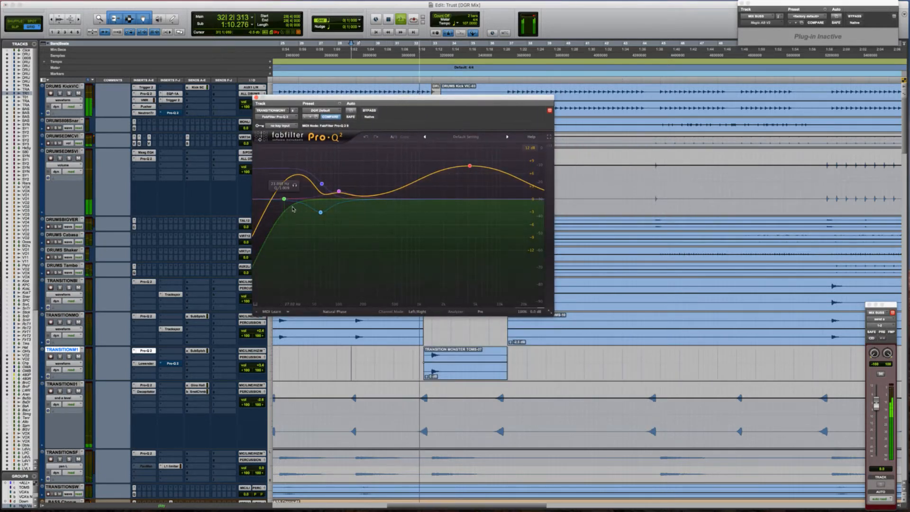
scroll(284, 199, up, 2)
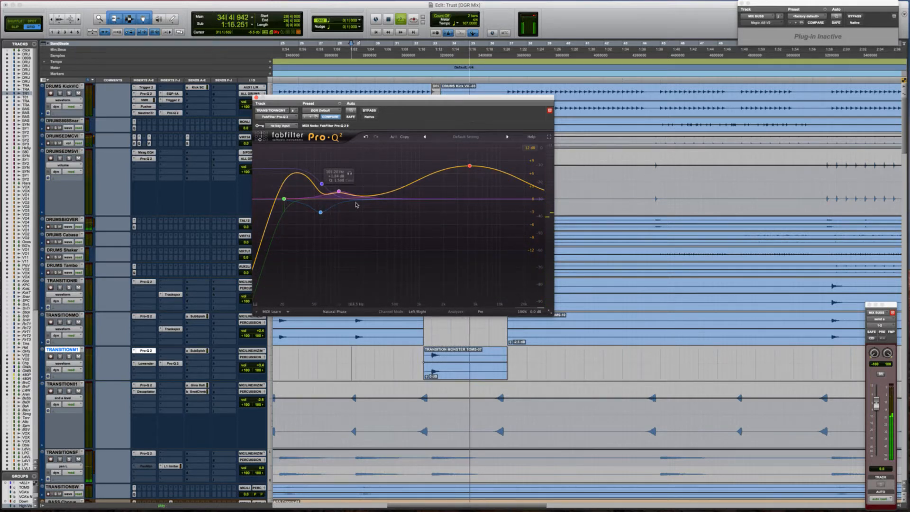
Step: Try a narrow low-frequency cut of about 3.5 dB in the monster toms Pro-Q 2 and delete that band
double_click(299, 202)
drag(299, 202, 300, 207)
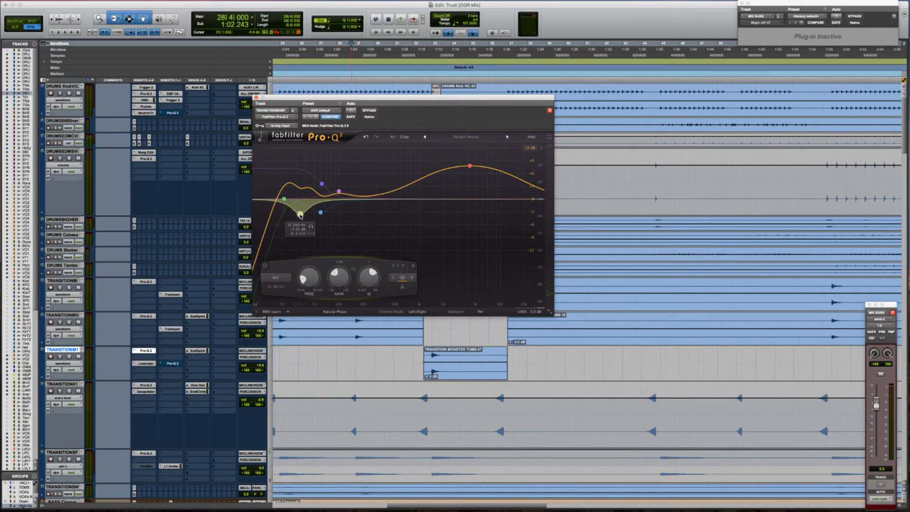
right_click(300, 214)
click(332, 255)
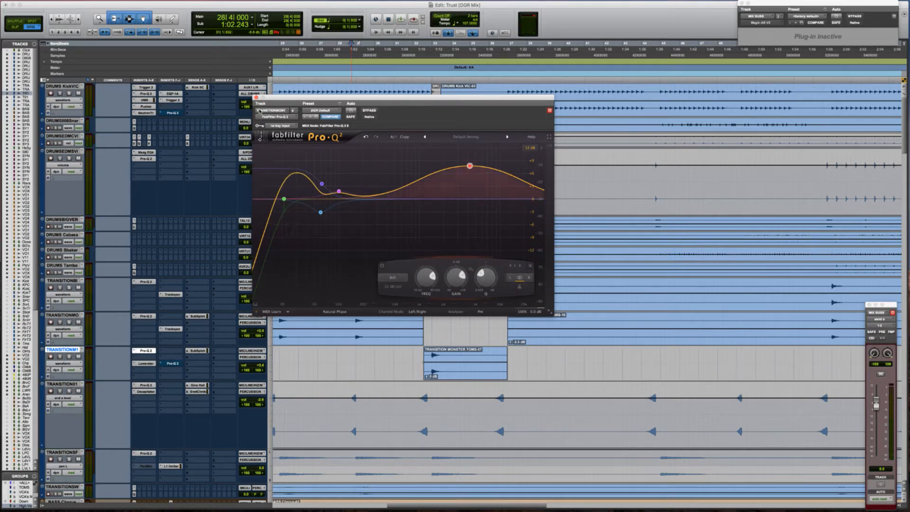
Step: Close the monster toms Pro-Q 2 and play the transition around bar 62 with most of the song in view
click(256, 98)
key(r)
key(r)
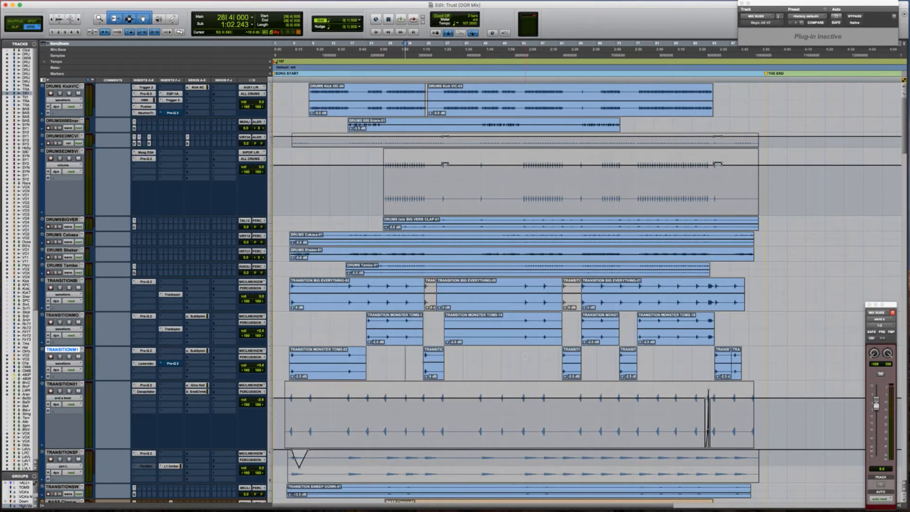
click(562, 356)
key(space)
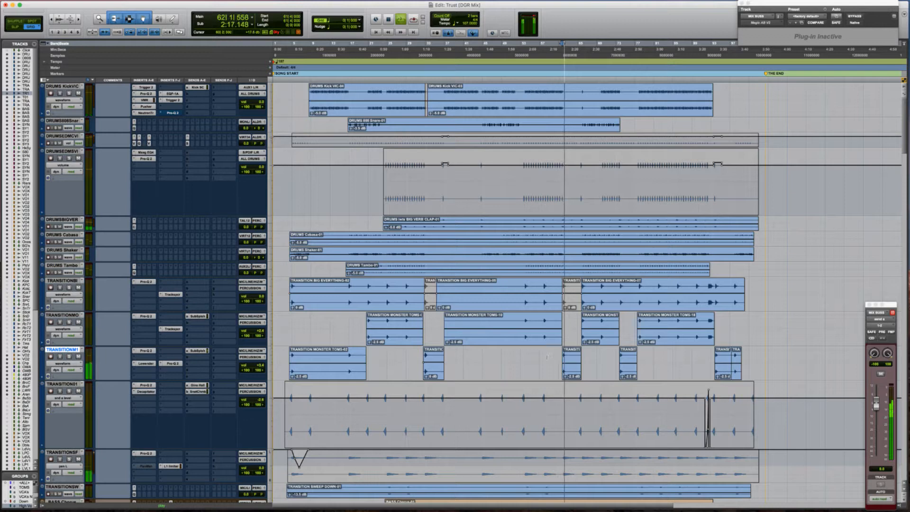
click(543, 357)
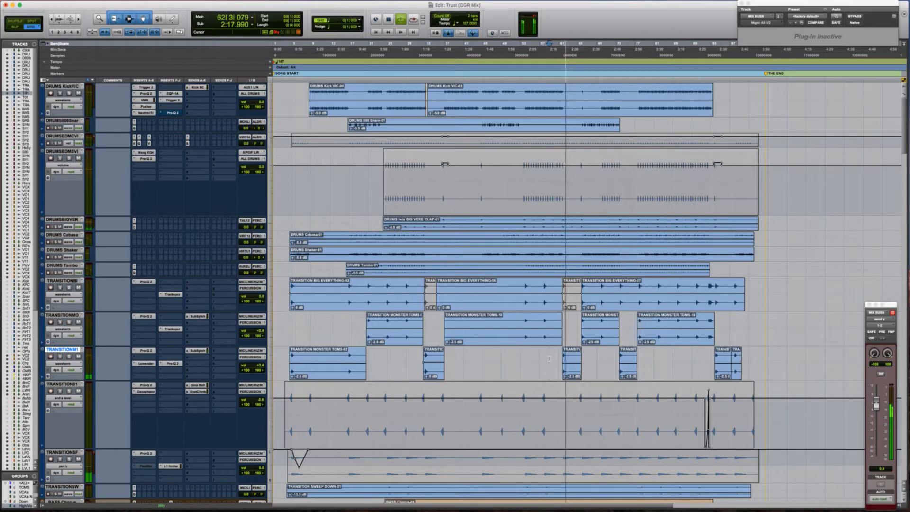
Step: Check the Lowender settings of the monster toms track and audition the transition from about bar 32
click(145, 363)
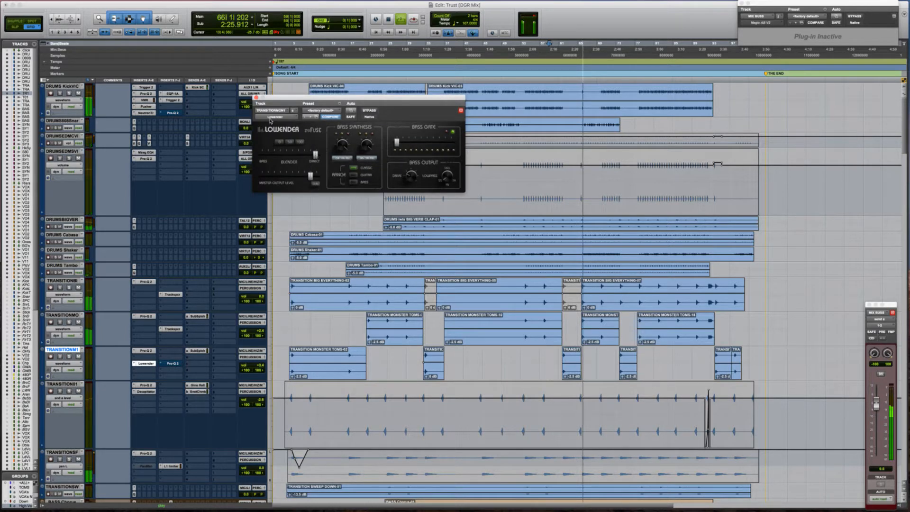
click(257, 97)
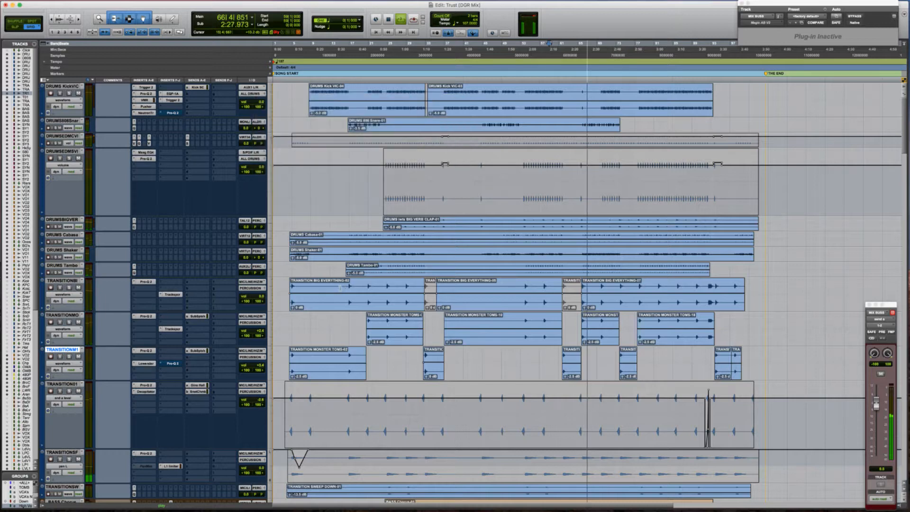
key(space)
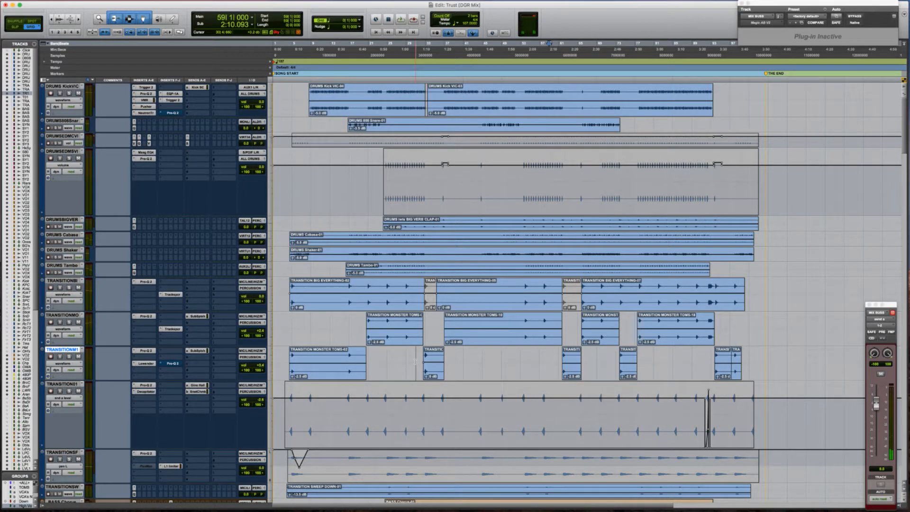
key(space)
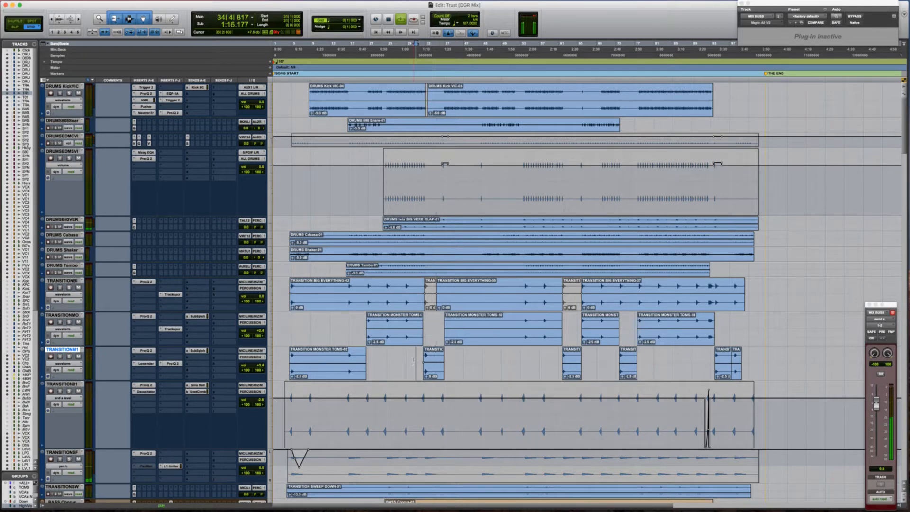
key(space)
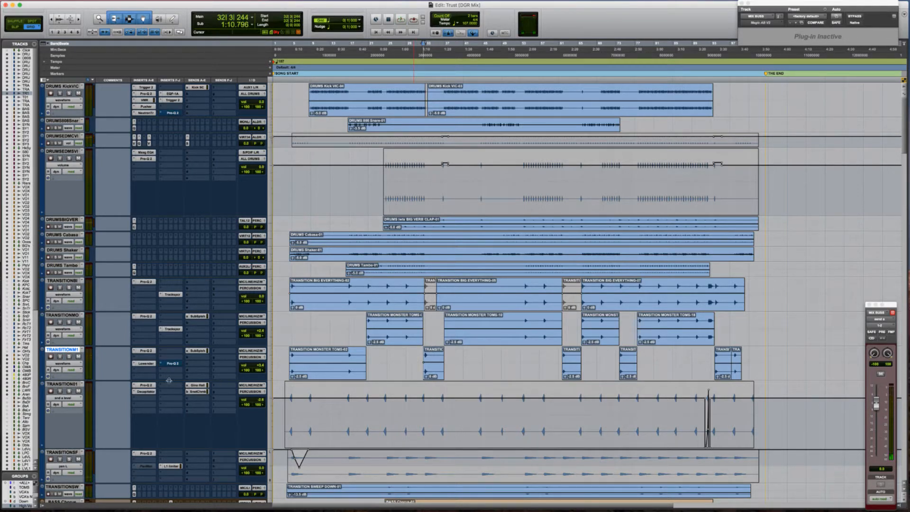
Step: Check off the finished transition low-end to-do in the Trust list in Wunderlist and return to Pro Tools
key(super+Tab)
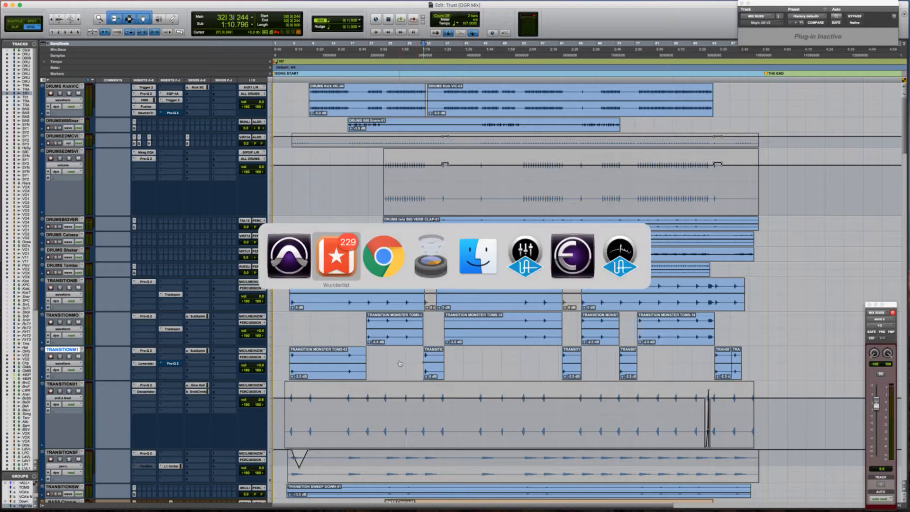
click(265, 226)
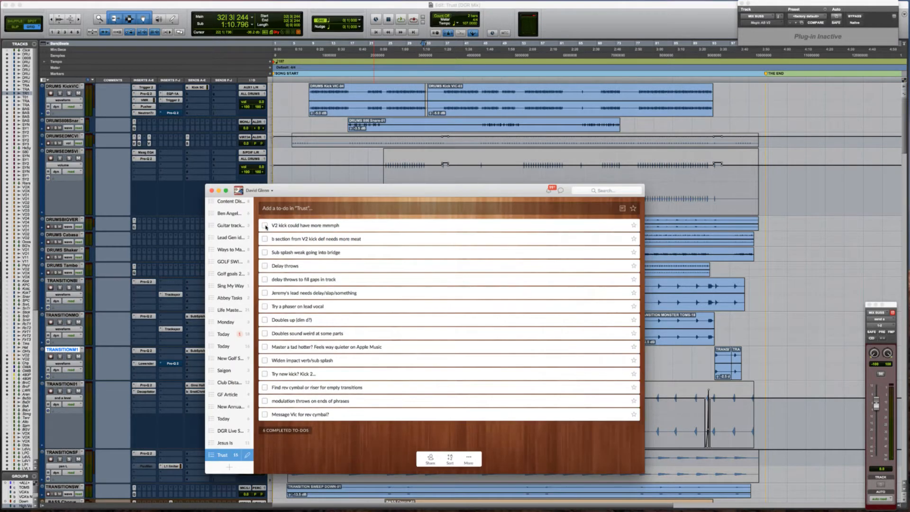
key(super+Tab)
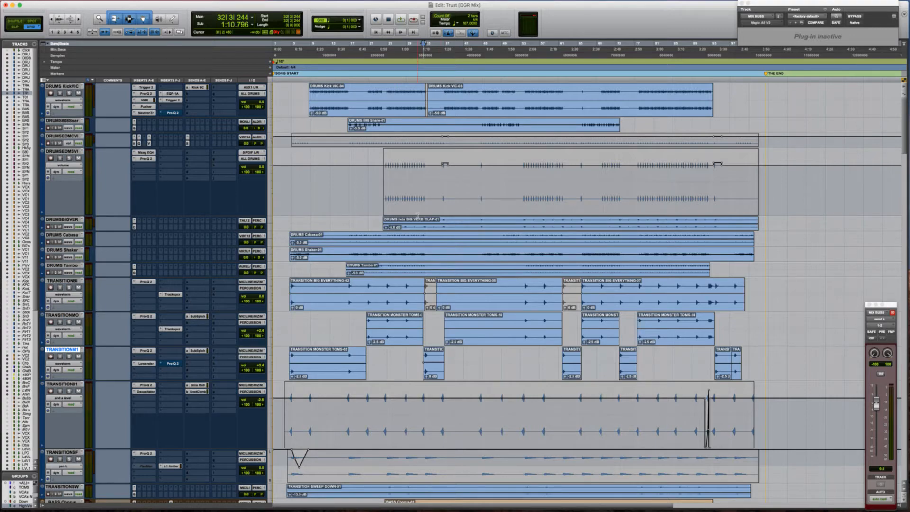
Step: Open the last Pro-Q 2 of the DRUMS Kick VIC track and move its window clear of the kick clips
scroll(417, 215, down, 20)
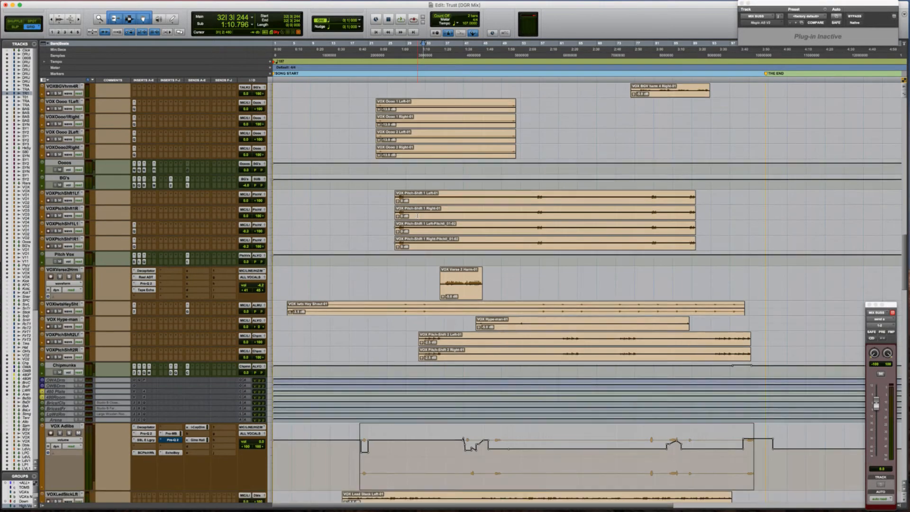
scroll(417, 215, down, 10)
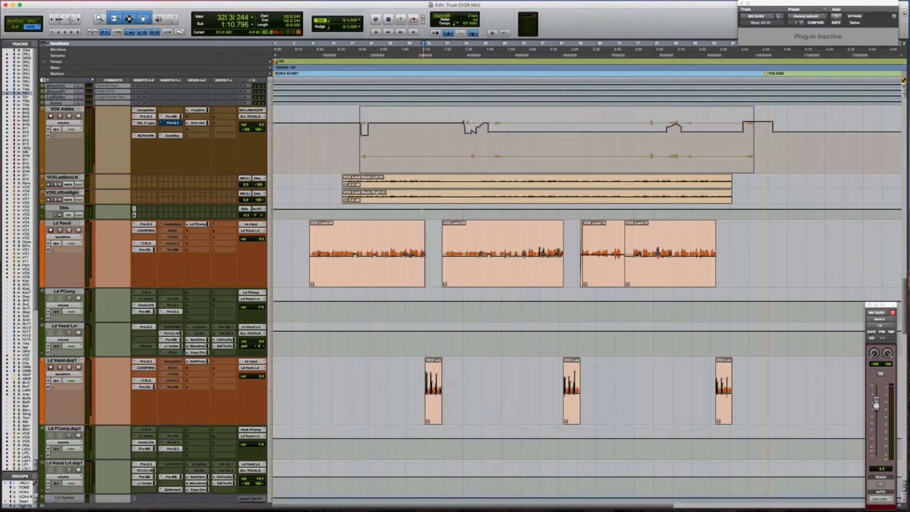
scroll(432, 236, up, 20)
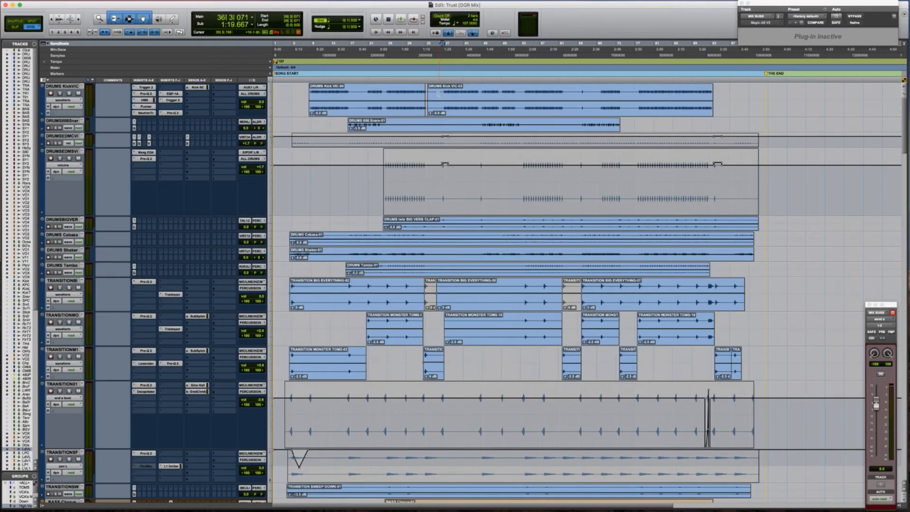
click(438, 93)
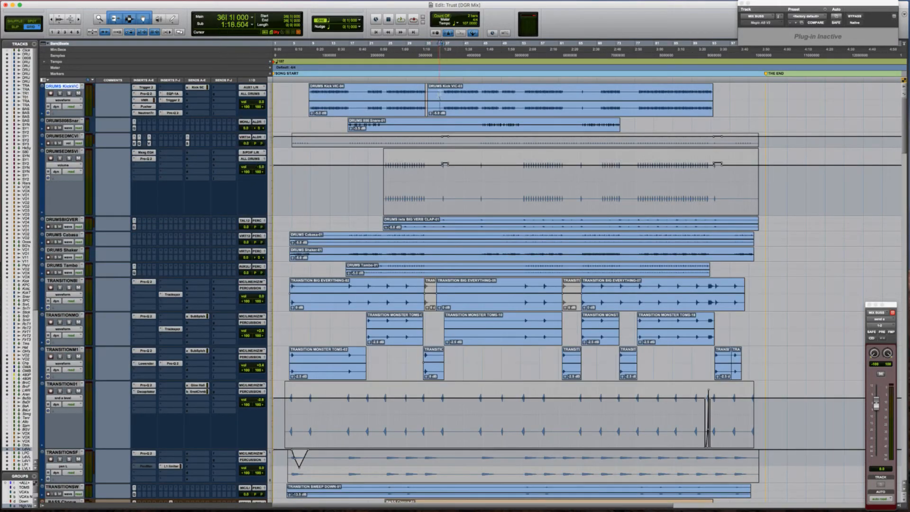
click(173, 113)
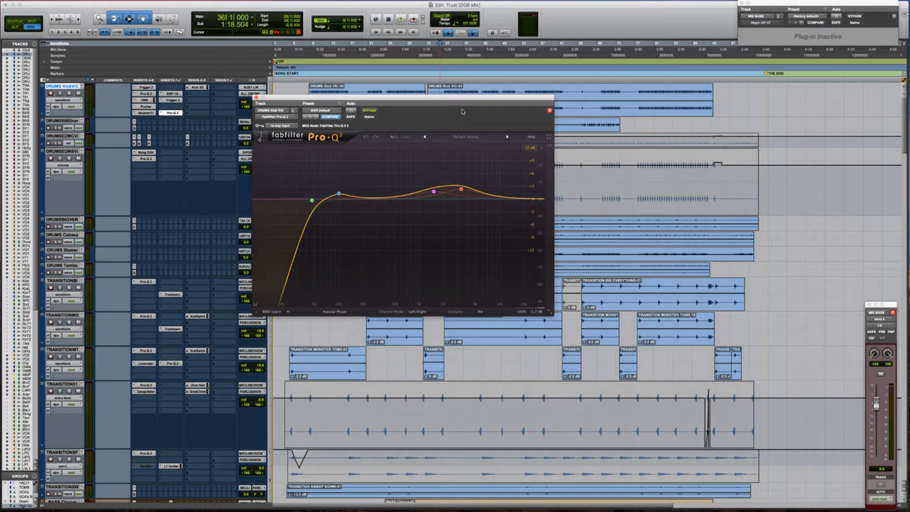
drag(447, 100, 544, 172)
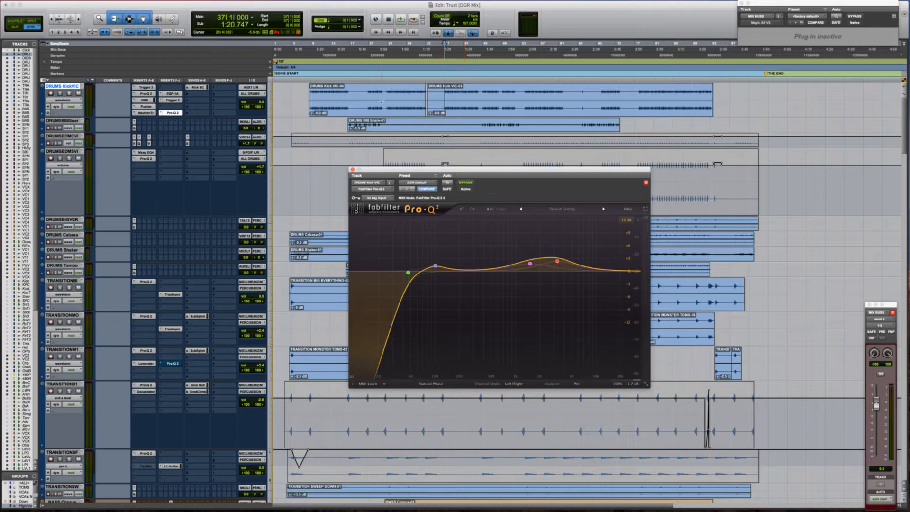
Step: Solo the kick and compare its bypassed Pro-Q 2 sound from bar 27 with the active EQ around bar 39
click(398, 93)
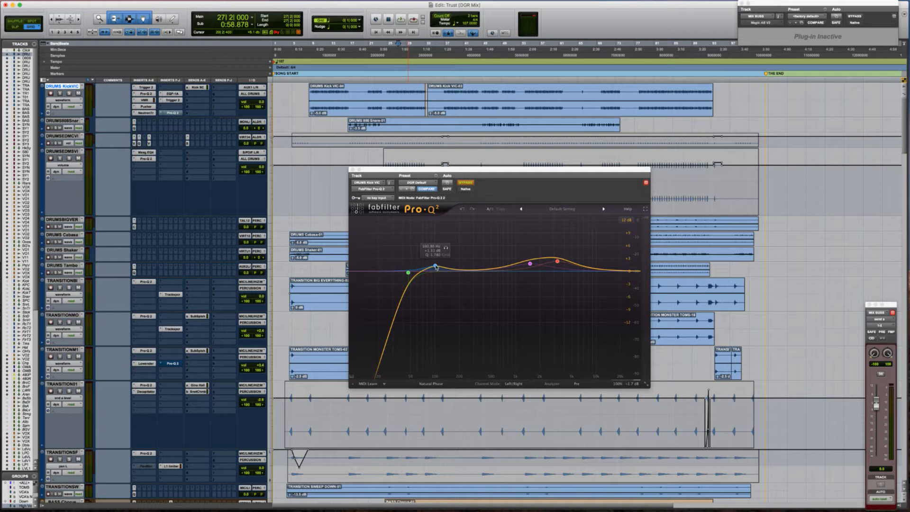
click(546, 258)
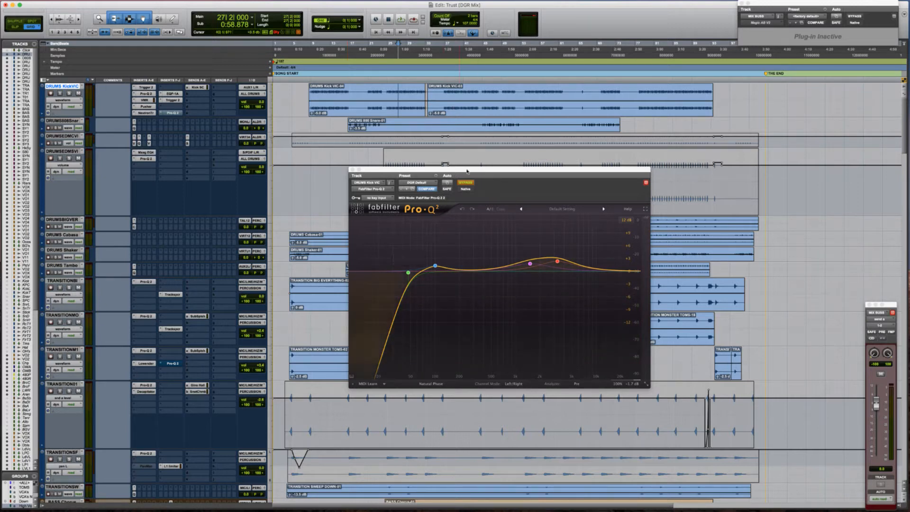
key(space)
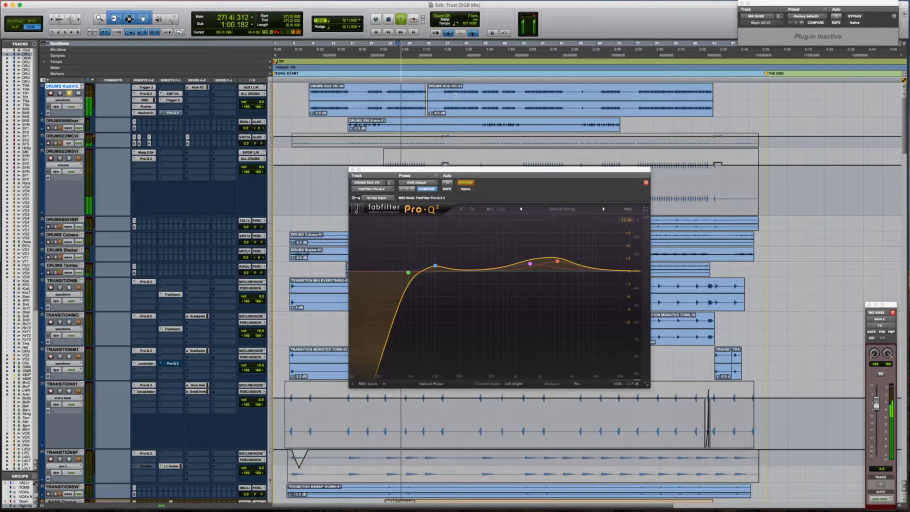
key(space)
key(space)
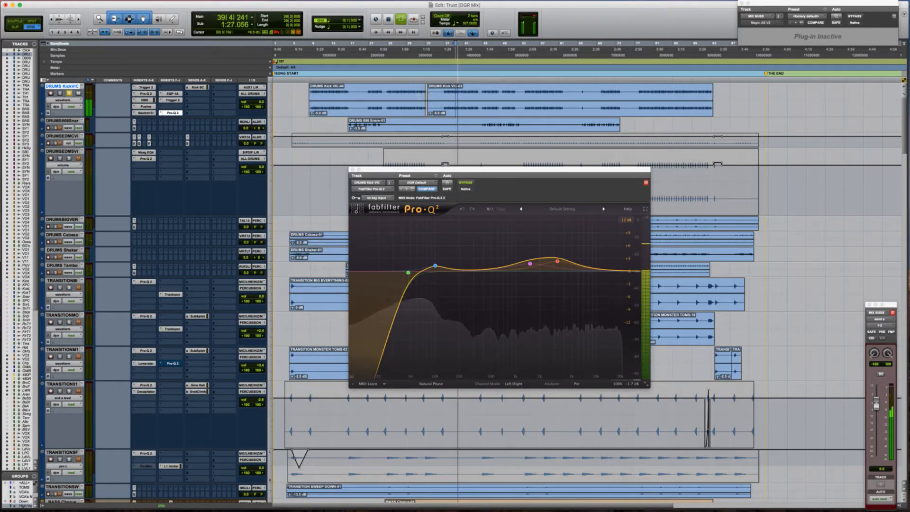
key(space)
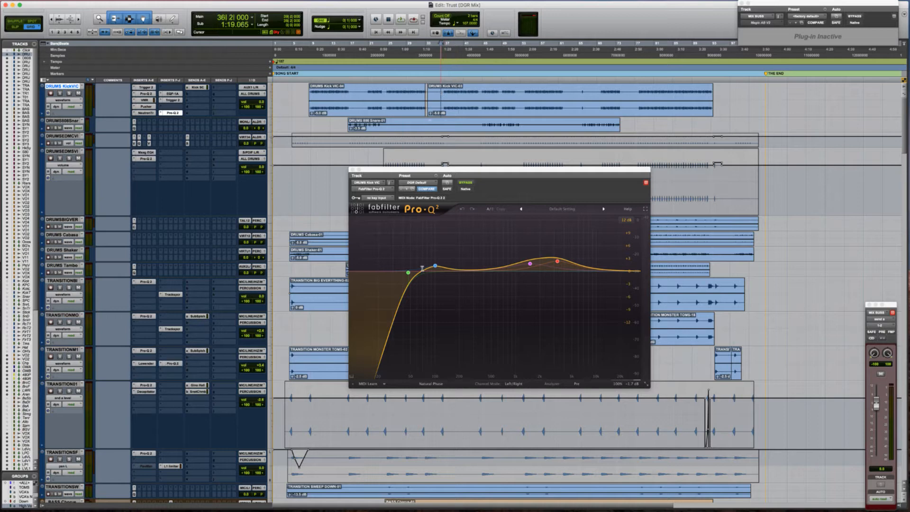
Step: Display the frequency automation of the Pro-Q 2 low-cut band on the kick track and play verse 2 from bar 36
click(408, 273)
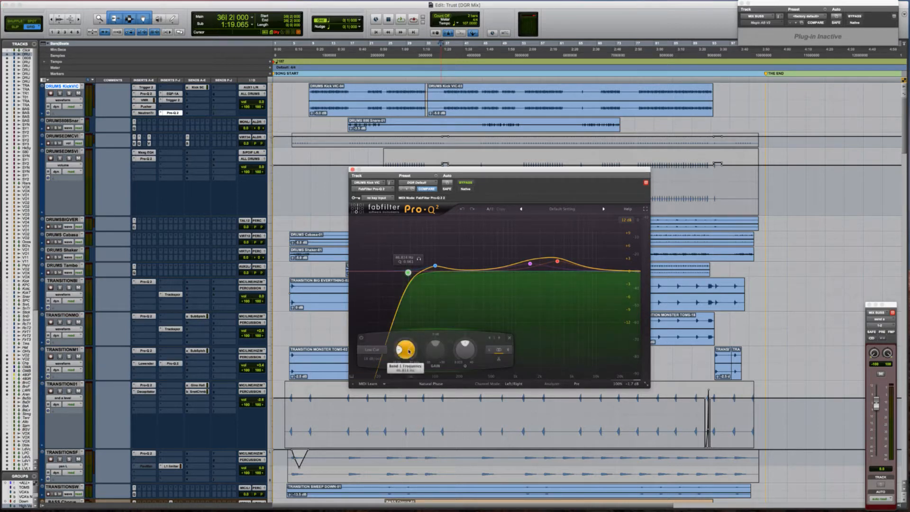
right_click(411, 351)
click(419, 355)
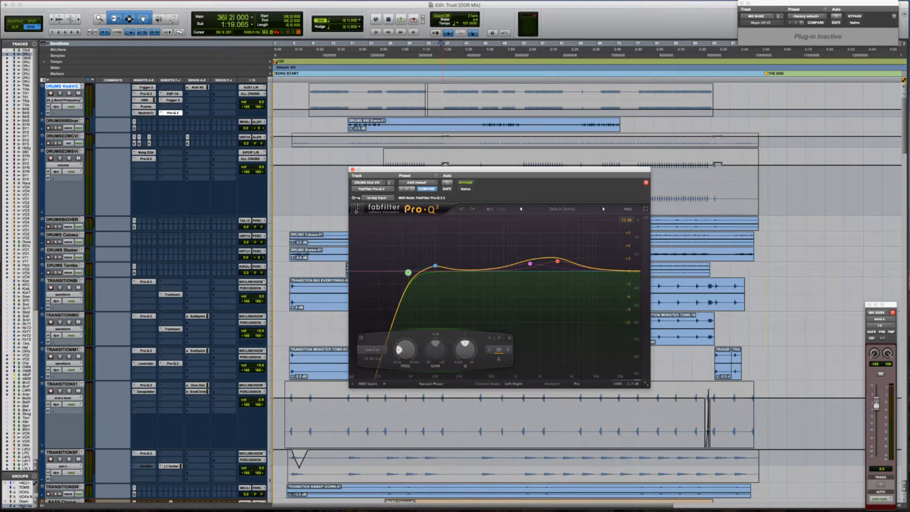
key(t)
scroll(442, 97, right, 5)
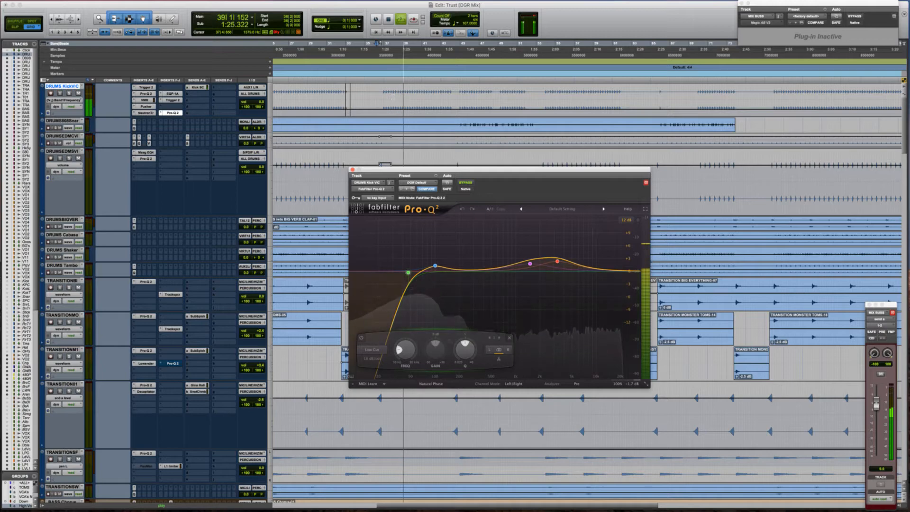
key(space)
Step: Close the kick's Pro-Q 2 window and bypass the Tape Echo on the verse 2 harmony track
scroll(163, 311, down, 15)
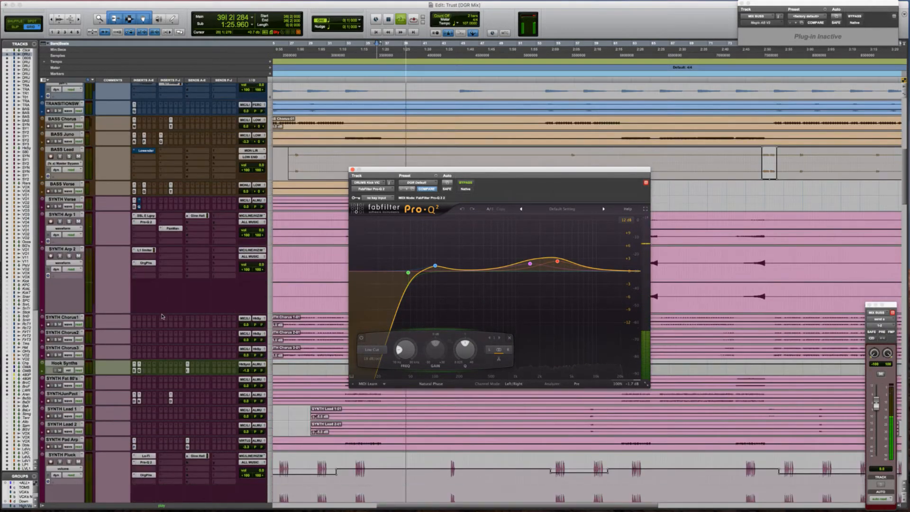
scroll(162, 316, down, 10)
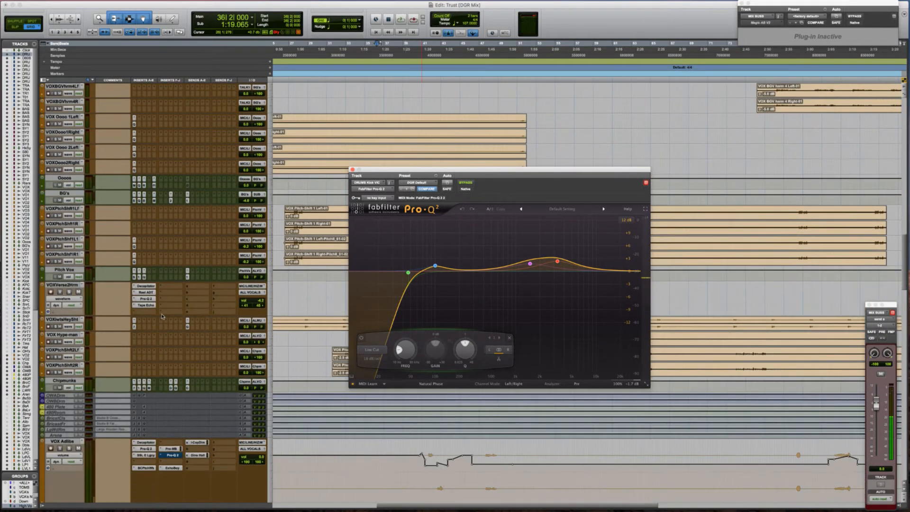
scroll(144, 277, down, 5)
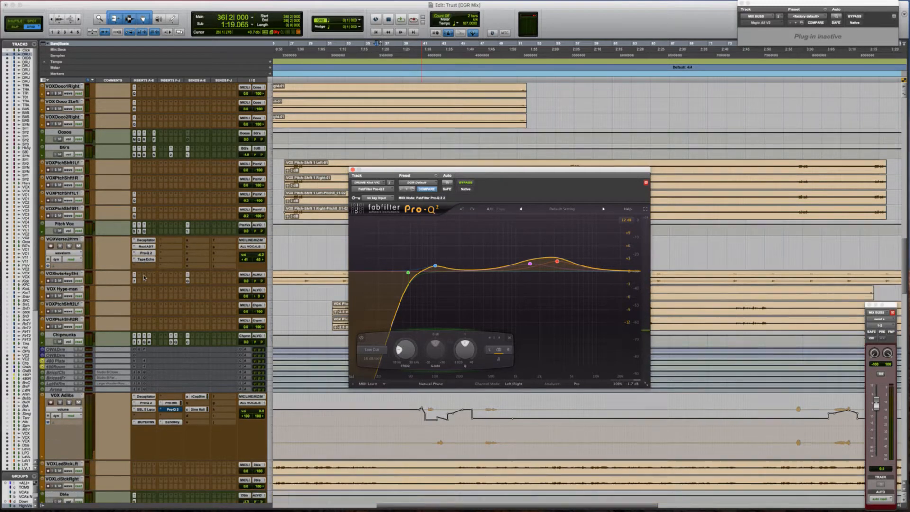
scroll(144, 278, right, 1)
scroll(144, 277, down, 2)
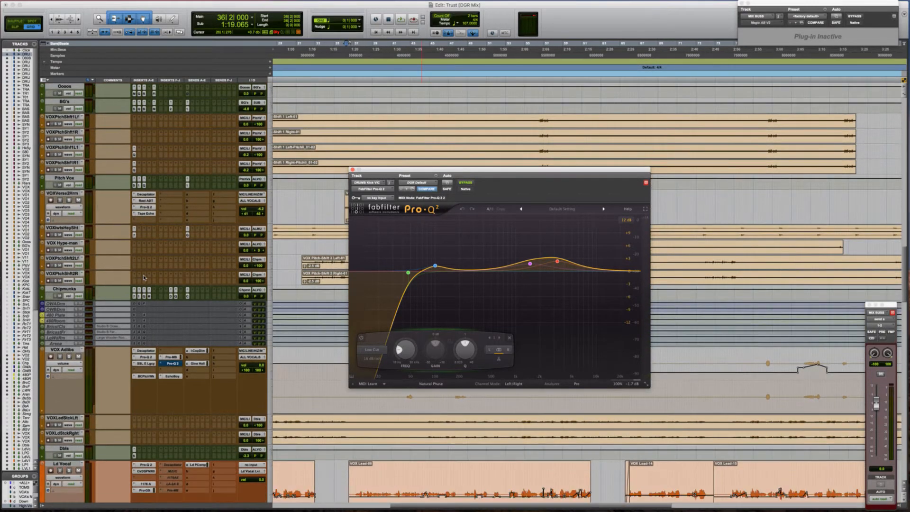
click(352, 169)
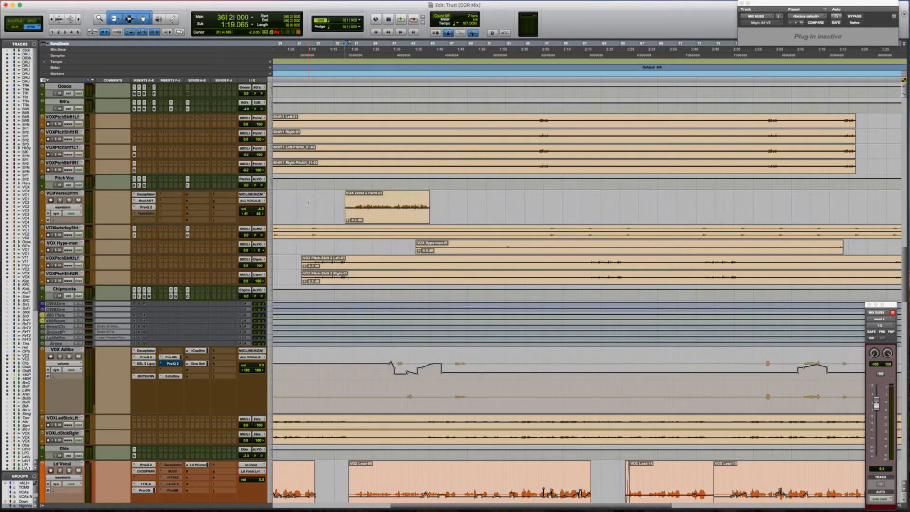
Step: Play the verse 2 harmony from bar 37 while toggling its Pro-Q 2 and Real ADT, and adjust its panning
key(space)
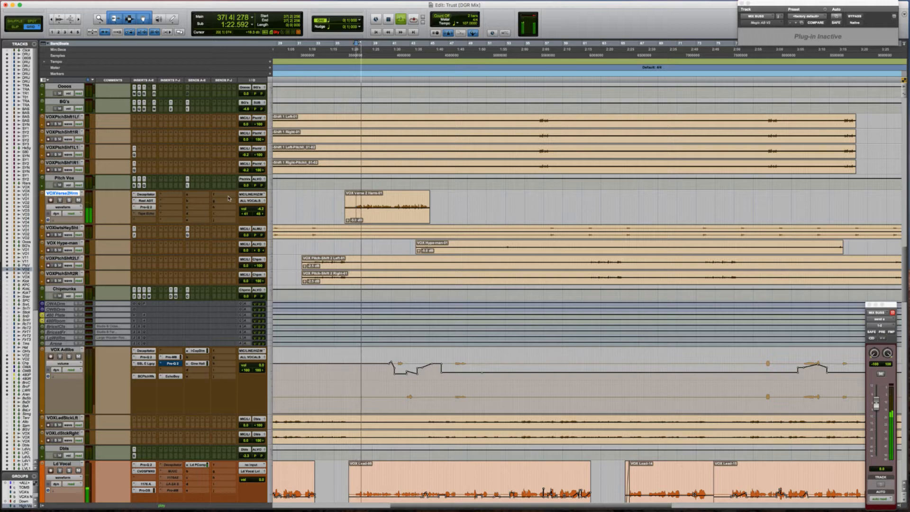
super+click(148, 207)
super+click(149, 202)
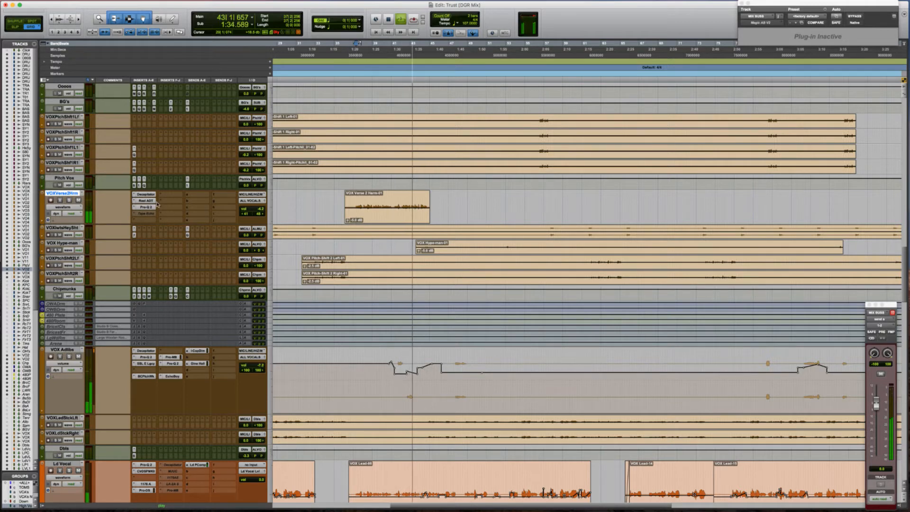
mouse_move(242, 214)
mouse_down()
mouse_move(259, 215)
mouse_move(243, 214)
mouse_up()
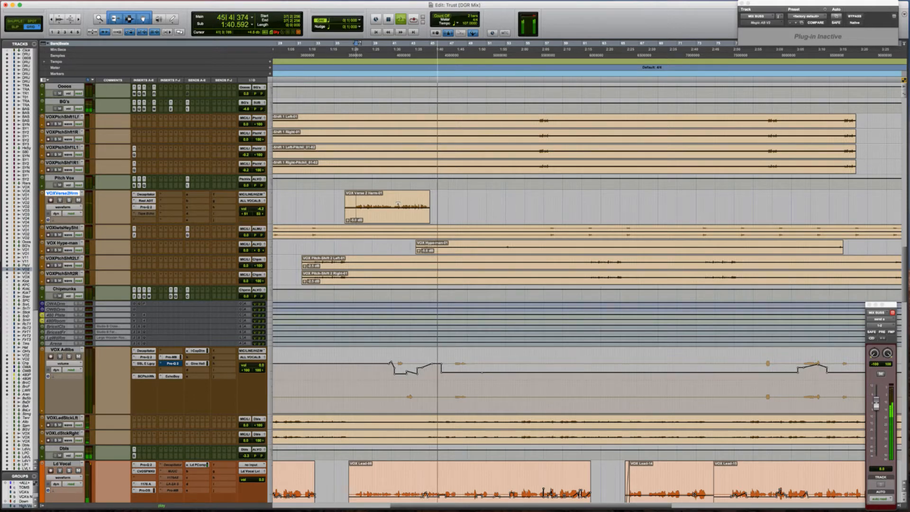
Step: Return to the kick and other drum tracks and stop playback
scroll(398, 203, up, 5)
scroll(397, 204, up, 15)
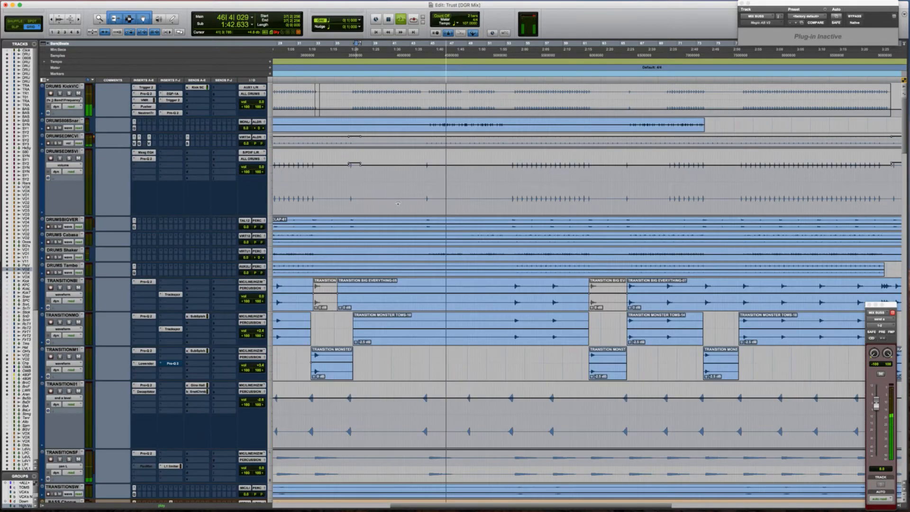
key(space)
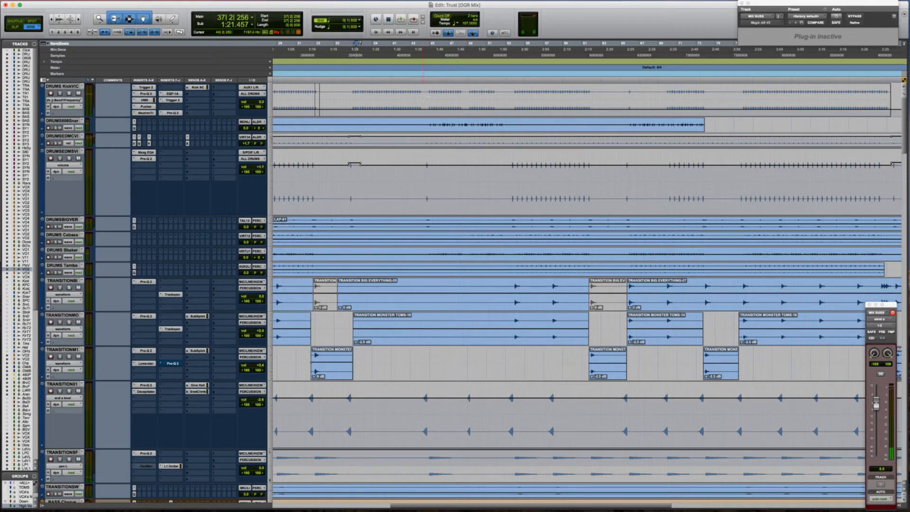
Step: Play verse 2 on the kick track from bar 36 and from bar 44, and open the kick's Pro-Q 2
click(352, 100)
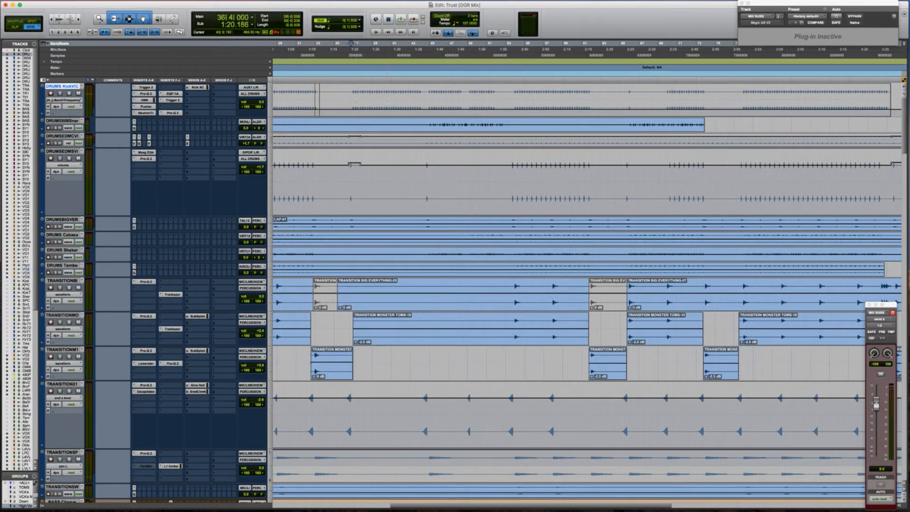
key(space)
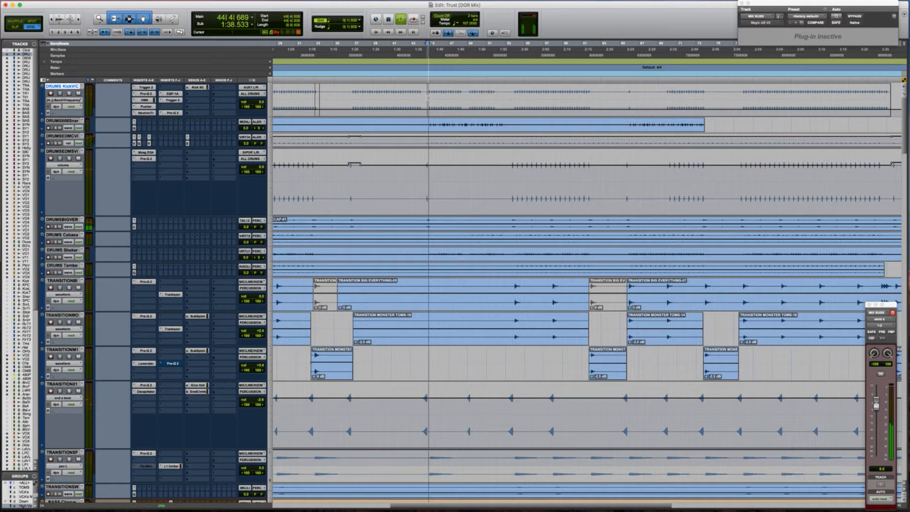
key(shift+Tab)
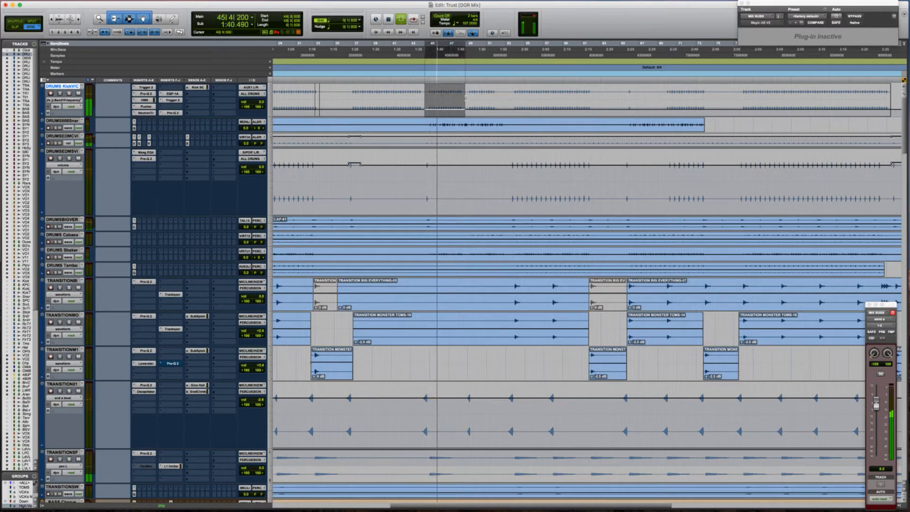
click(170, 113)
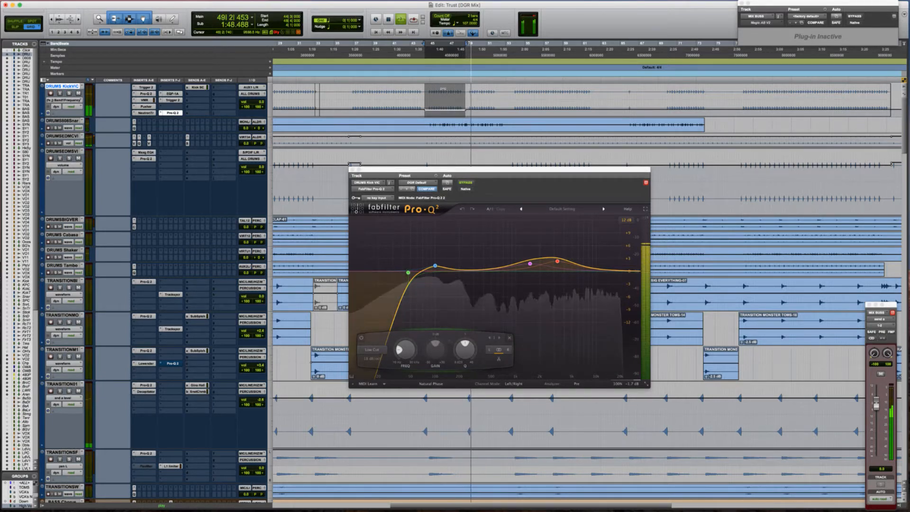
key(space)
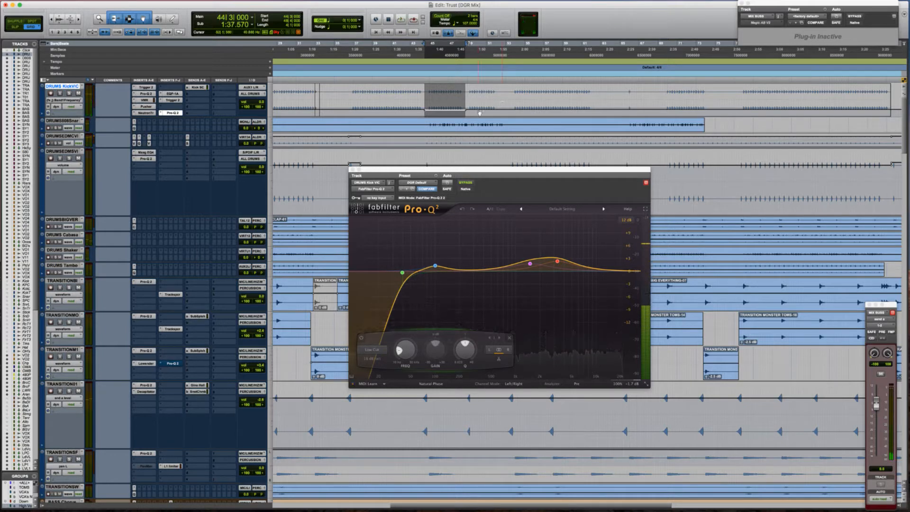
Step: Lower the low-cut frequency automation on the kick track over the section starting at bar 44, and play it back
drag(503, 99, 425, 102)
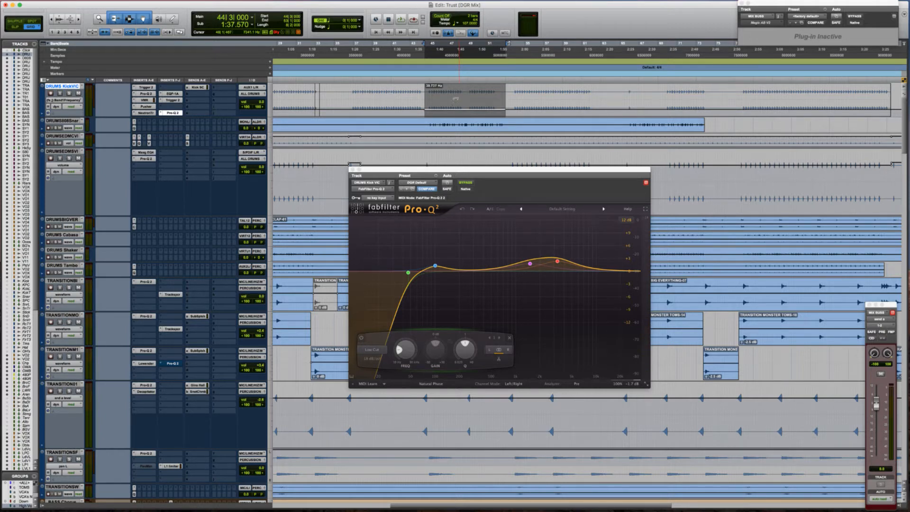
drag(408, 272, 403, 273)
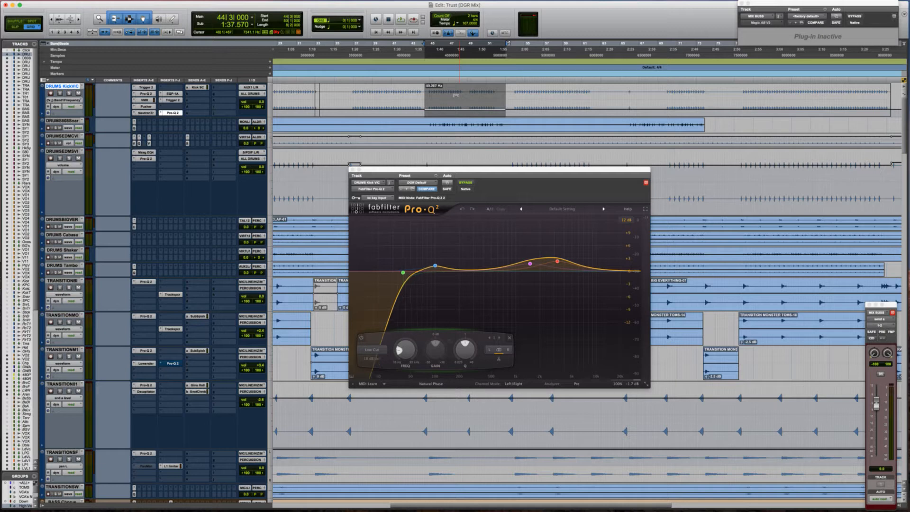
key(space)
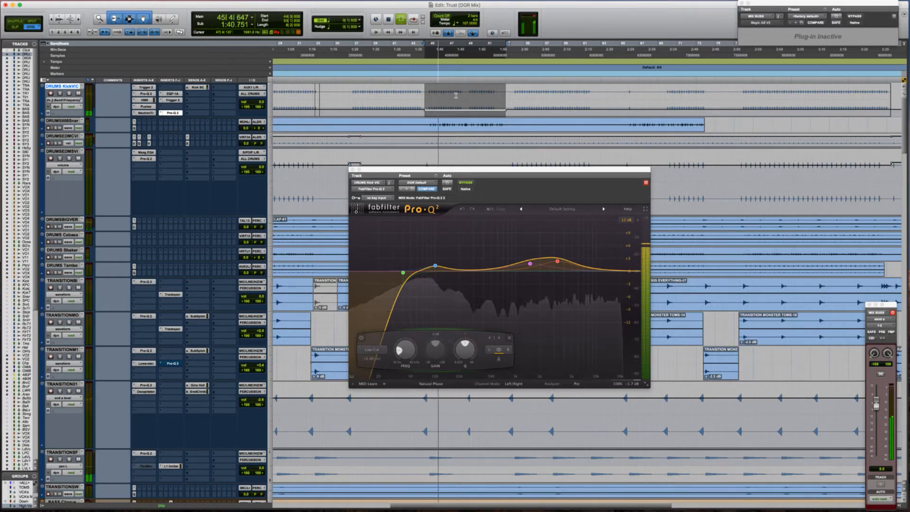
Step: Audition the kick before and through the altered low-cut section, toggling the Pro-Q 2 bypass to compare
click(403, 94)
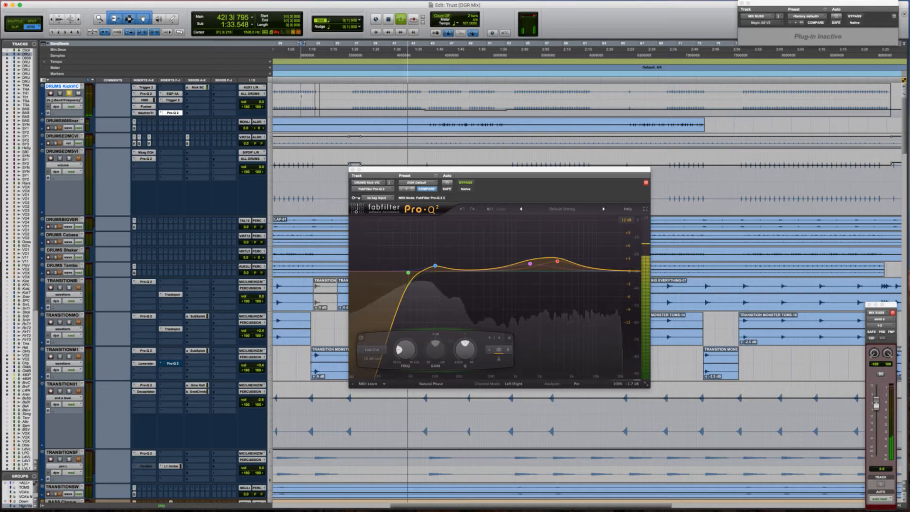
key(space)
key(space)
click(465, 182)
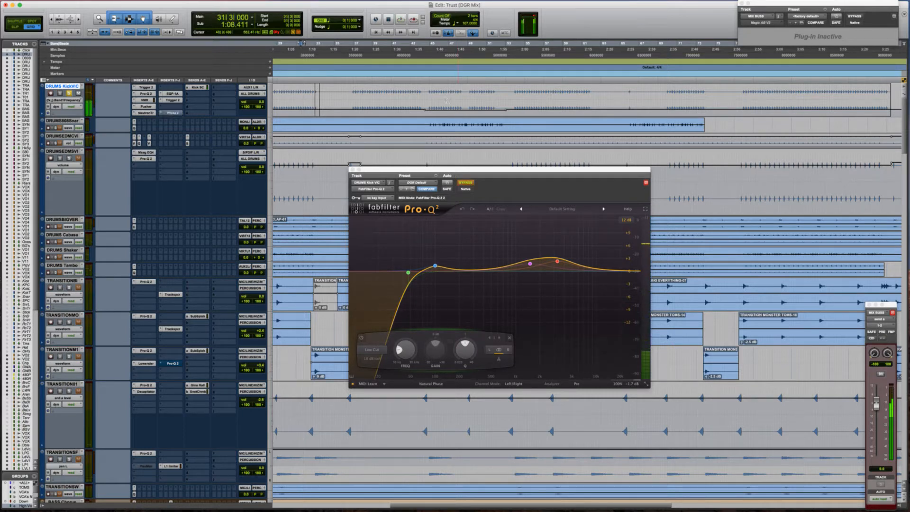
key(space)
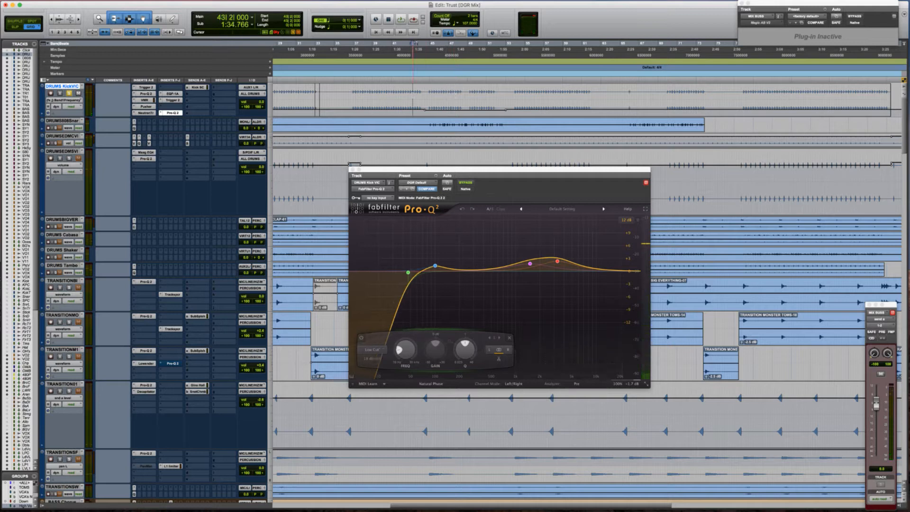
key(space)
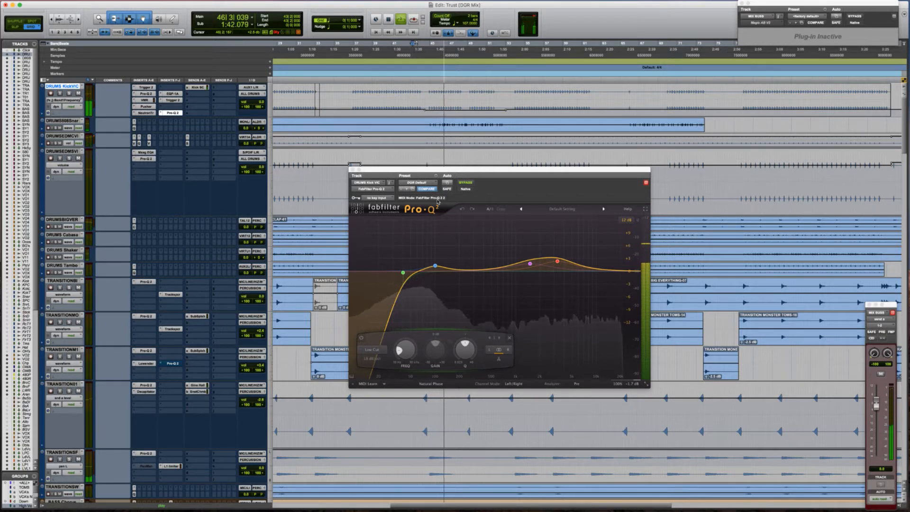
Step: Slightly boost the kick's low bell band near 100 Hz in Pro-Q 2 and change that band's slope
mouse_move(435, 263)
drag(435, 266, 436, 264)
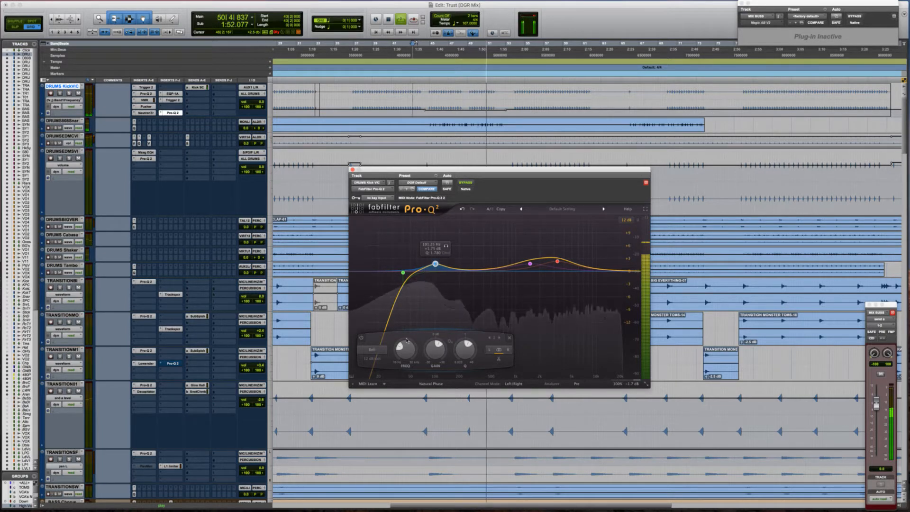
click(372, 358)
click(375, 376)
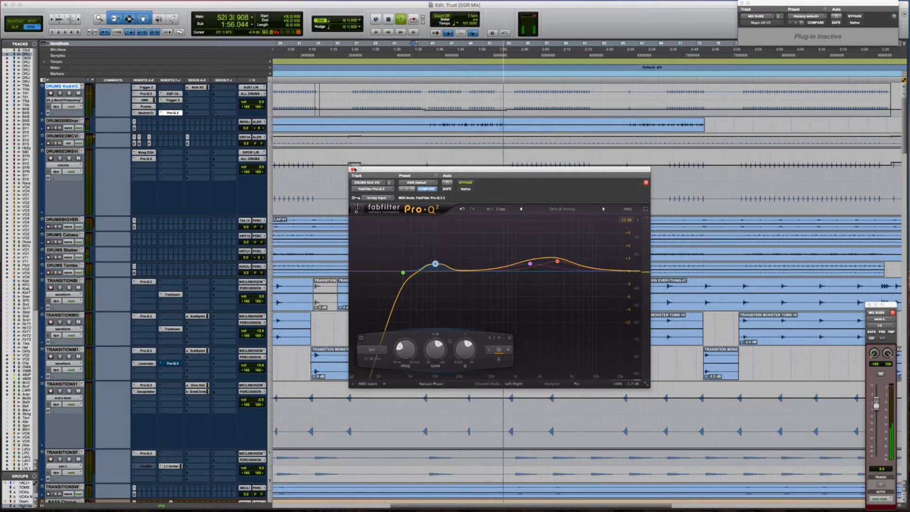
Step: Compare the kick with Pro-Q 2 bypassed, close its window and stop playback
click(465, 182)
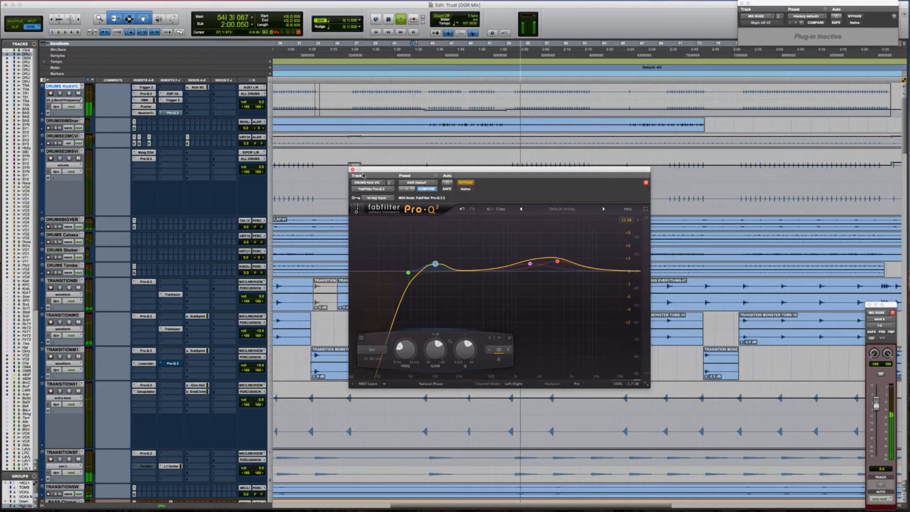
click(352, 170)
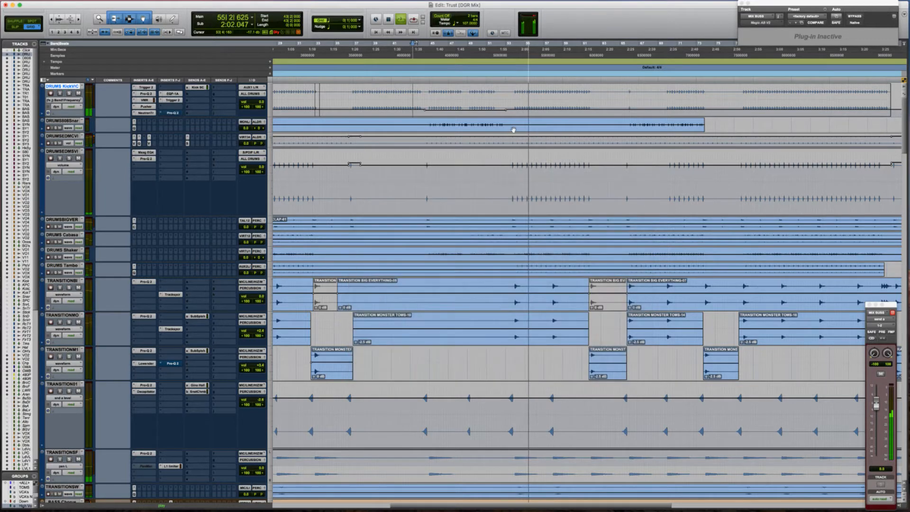
key(space)
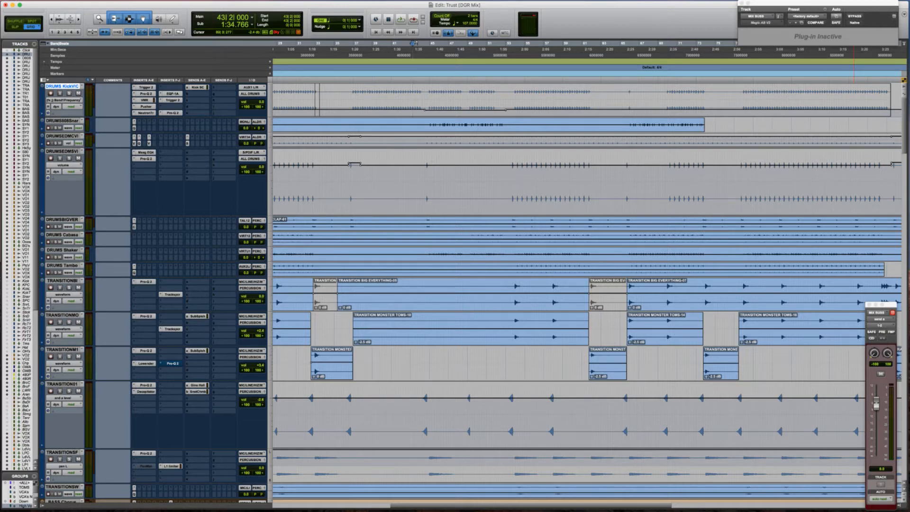
Step: Enlarge the waveform display and hide the clip gain line on the 808 snare clip
click(420, 123)
key(Tab)
key(alt+super+bracketright)
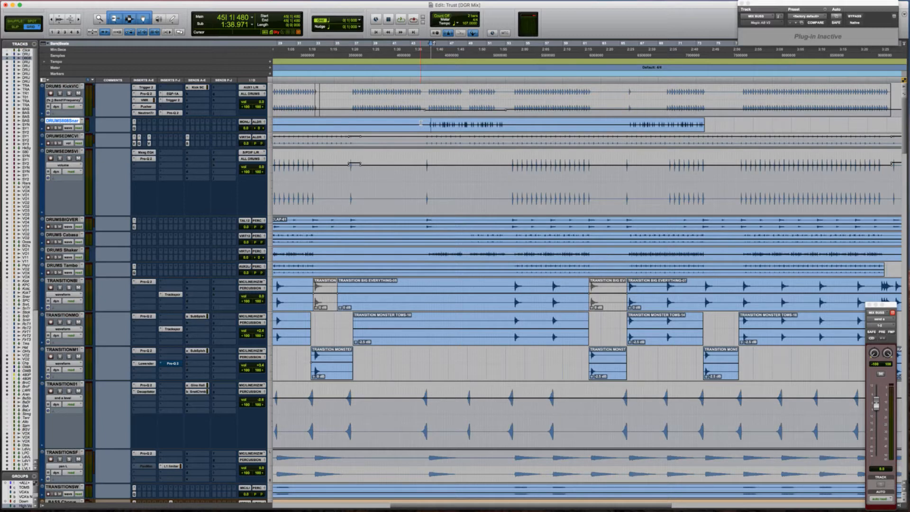
right_click(420, 123)
mouse_move(436, 200)
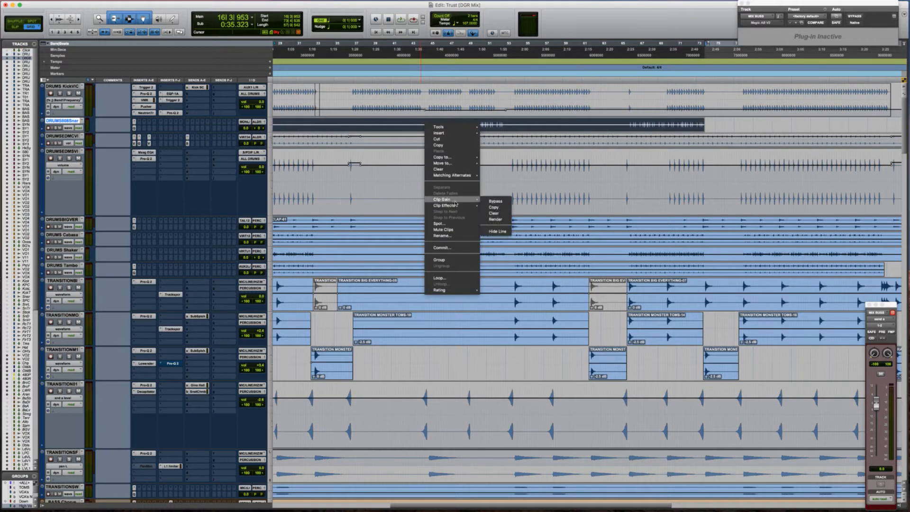
click(495, 231)
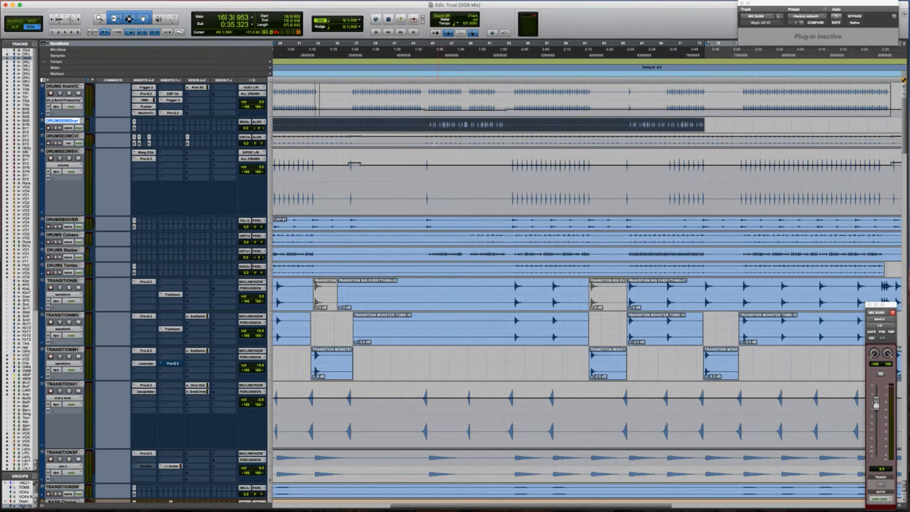
click(426, 125)
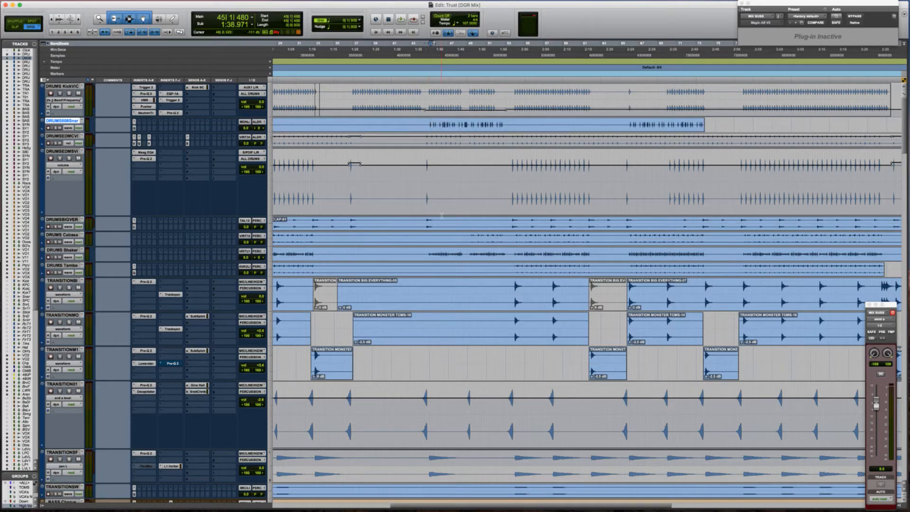
Step: Find the VOX Verse 2 Harm clip, place the cursor at its start, increase the track height and magnify the clip
key(r)
click(439, 182)
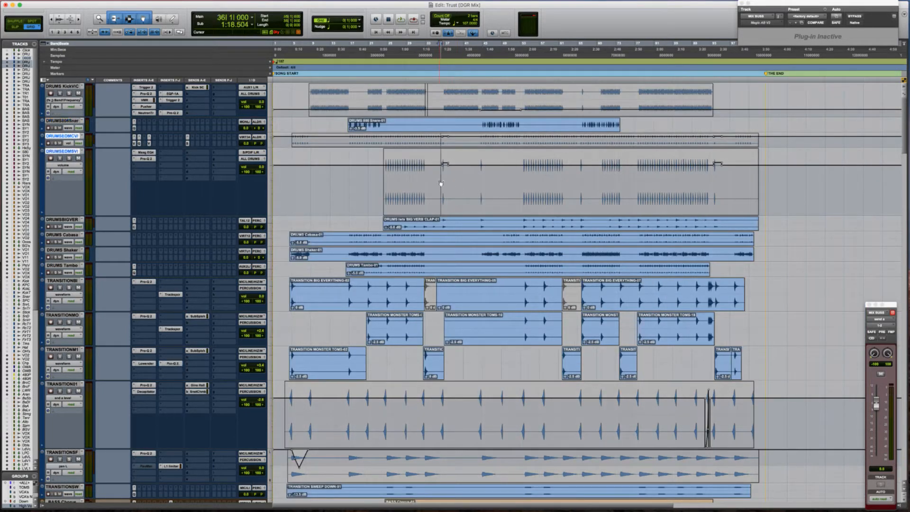
click(64, 87)
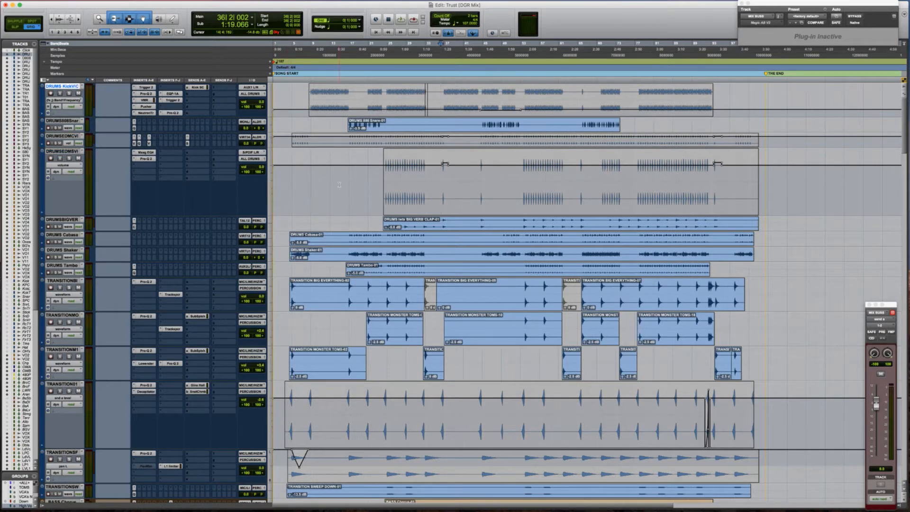
scroll(339, 184, right, 2)
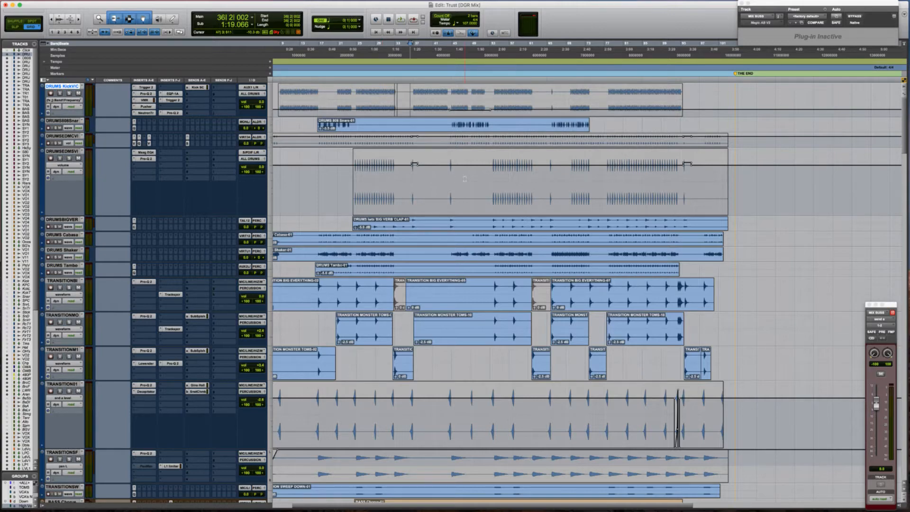
scroll(456, 263, down, 15)
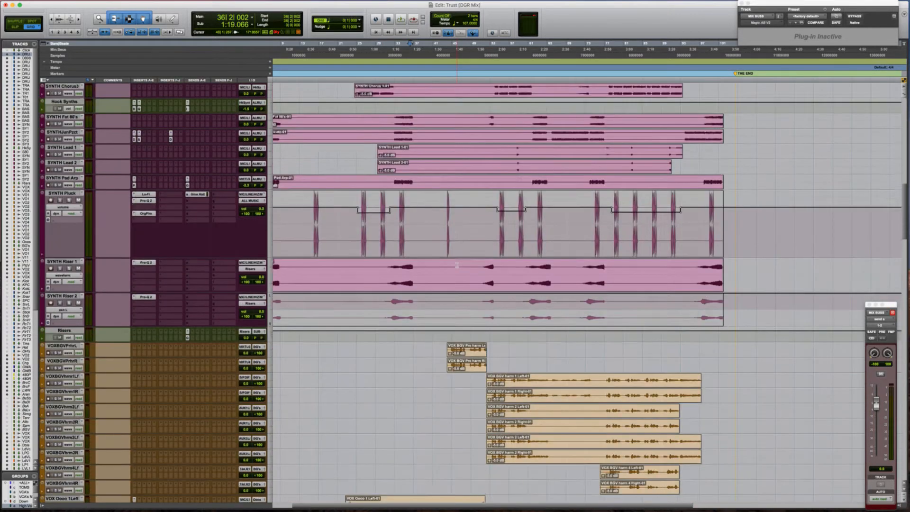
scroll(456, 264, down, 20)
scroll(456, 263, left, 2)
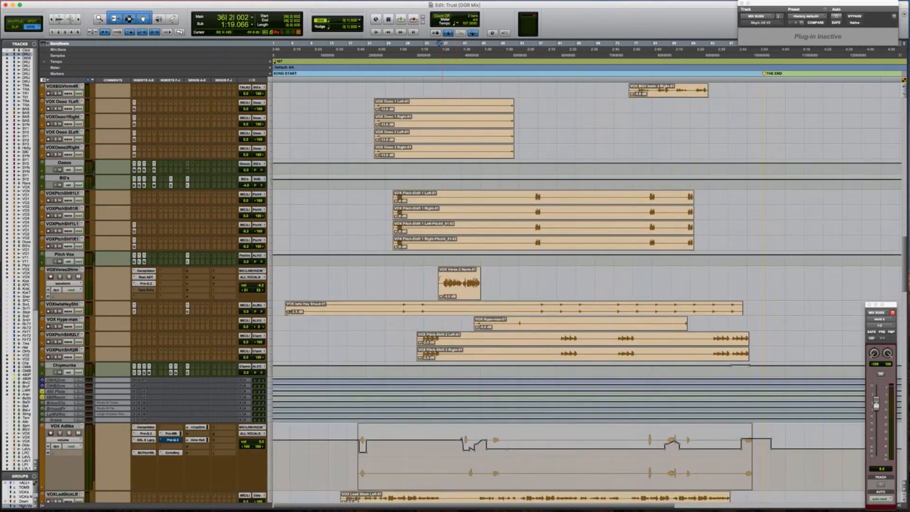
click(427, 280)
key(Tab)
key(ctrl+Up)
key(t)
key(t)
key(t)
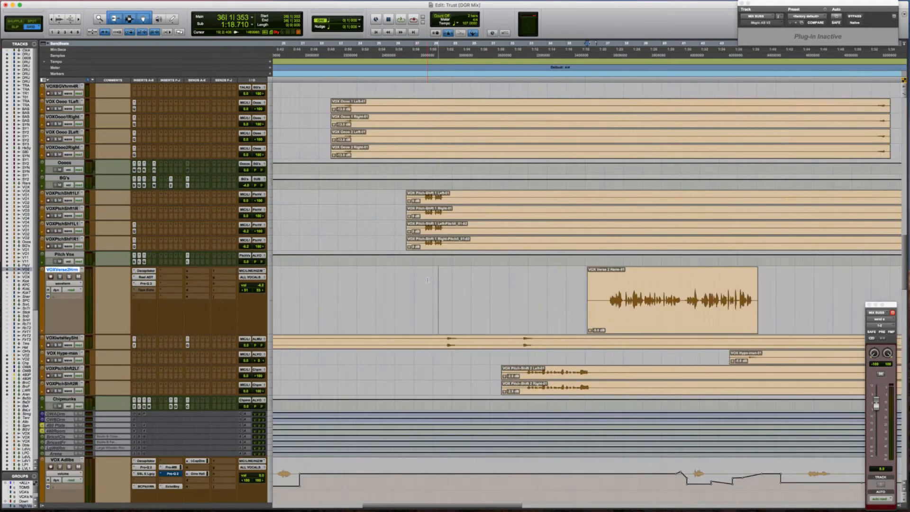
Step: Move the verse 2 harmony track directly above the Ld Vocal track
scroll(427, 280, right, 5)
scroll(427, 280, down, 5)
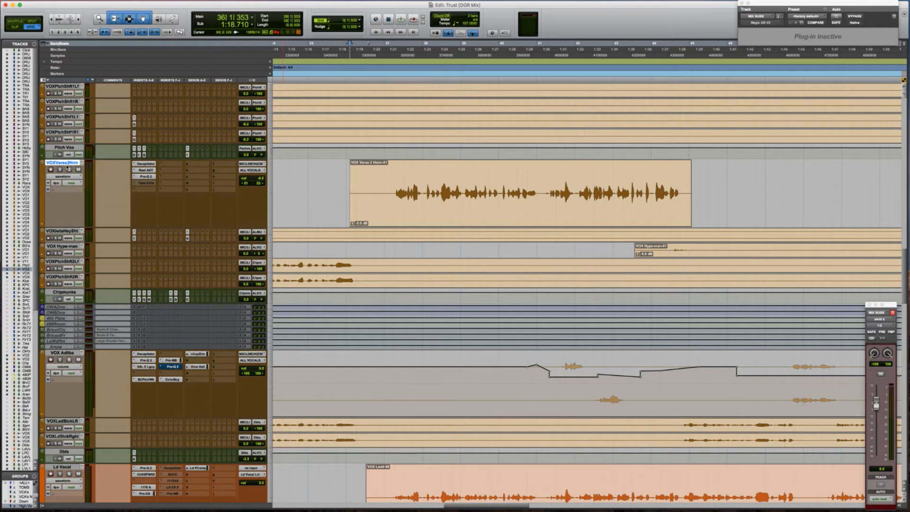
drag(62, 165, 56, 461)
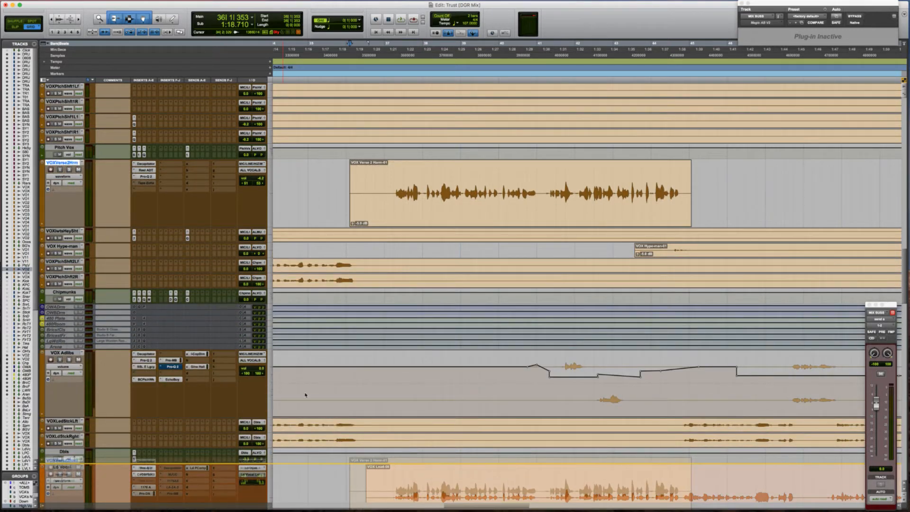
drag(305, 395, 305, 395)
scroll(306, 394, down, 6)
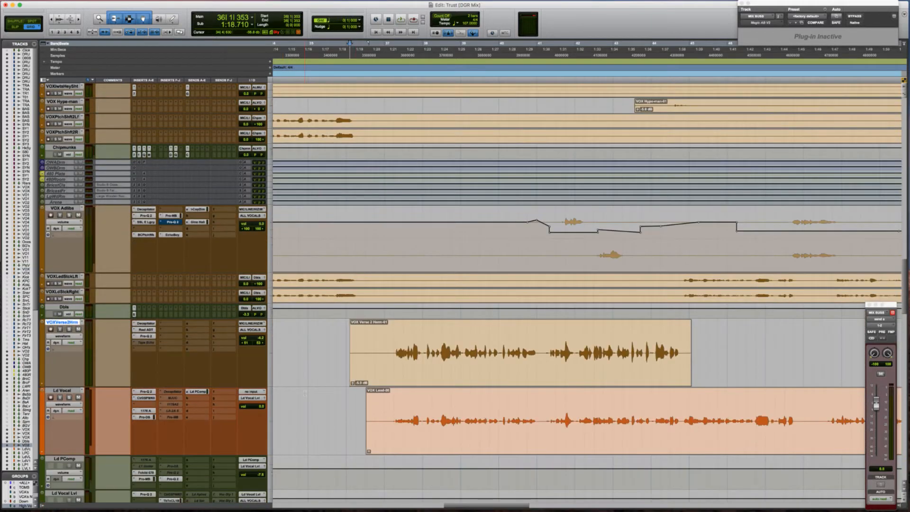
Step: Solo the verse 2 harmony and Ld Vocal tracks and compare the timing of their opening phrases from bar 37
key(t)
key(t)
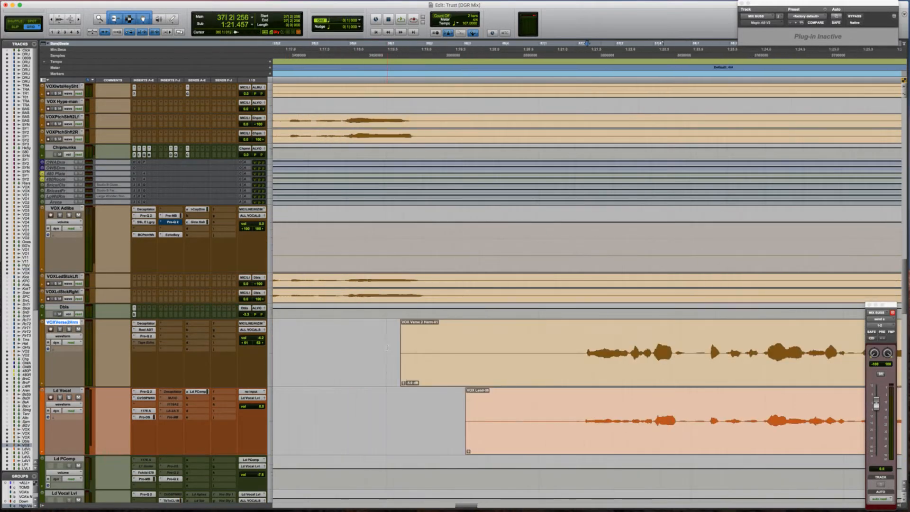
scroll(387, 347, right, 5)
scroll(387, 348, right, 3)
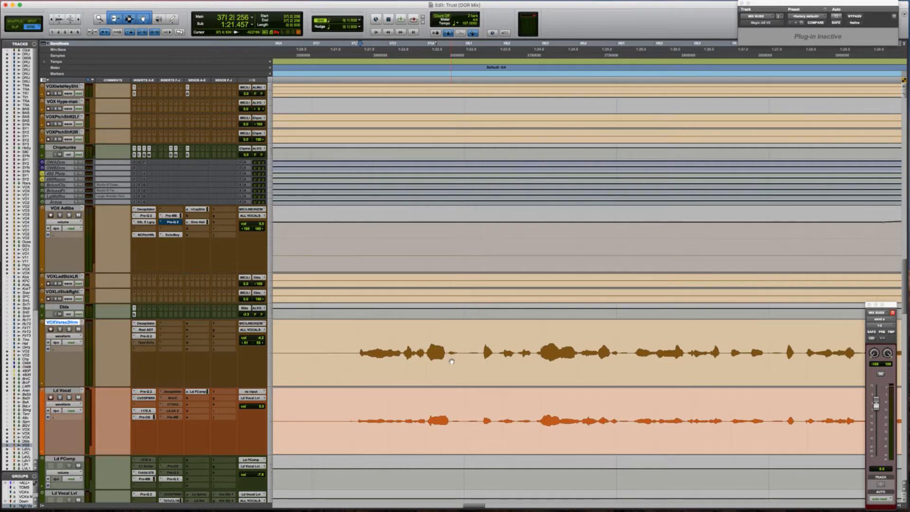
key(t)
key(t)
key(r)
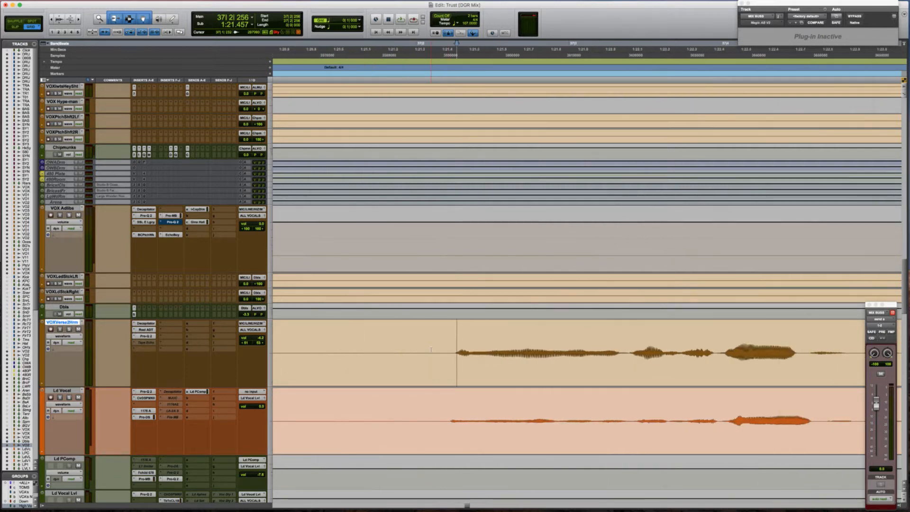
shift+click(76, 390)
key(shift+s)
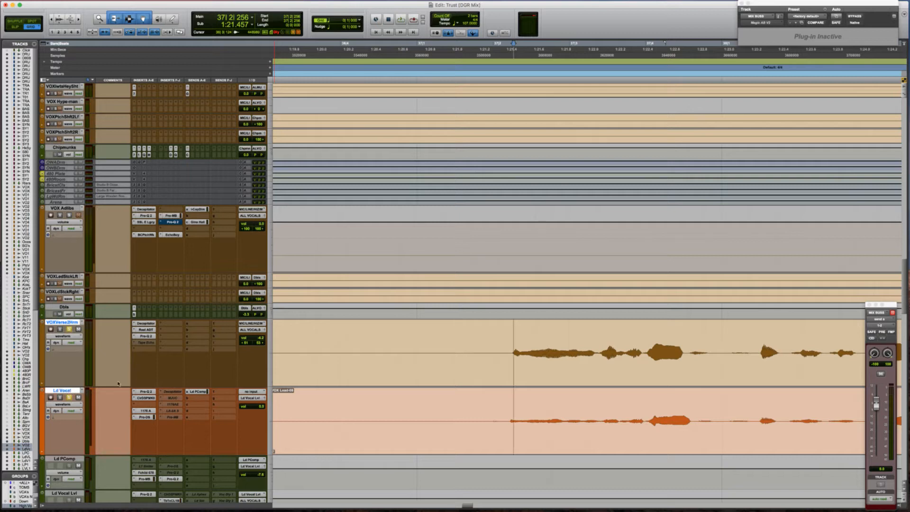
key(space)
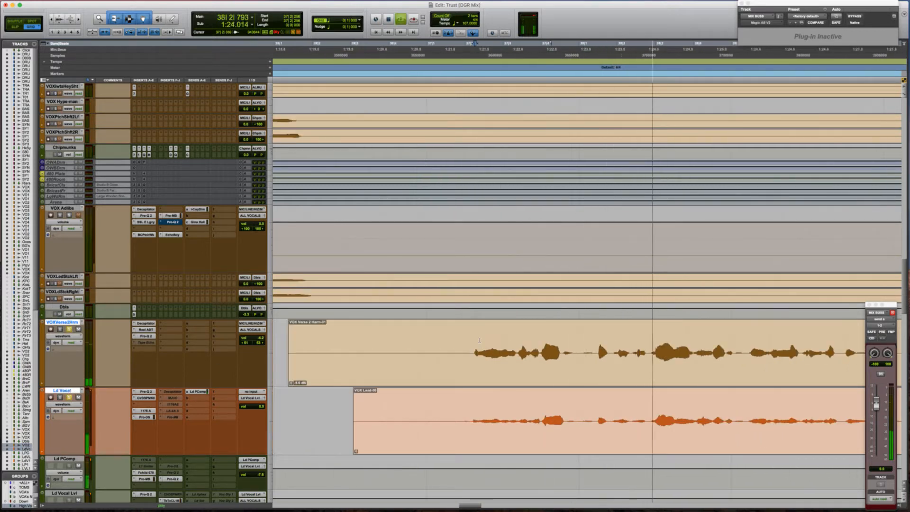
Step: Delete the low-level audio after the first verse 2 harmony phrase, from 37|4|545 to the phrase starting in bar 38, and audition the edit
key(space)
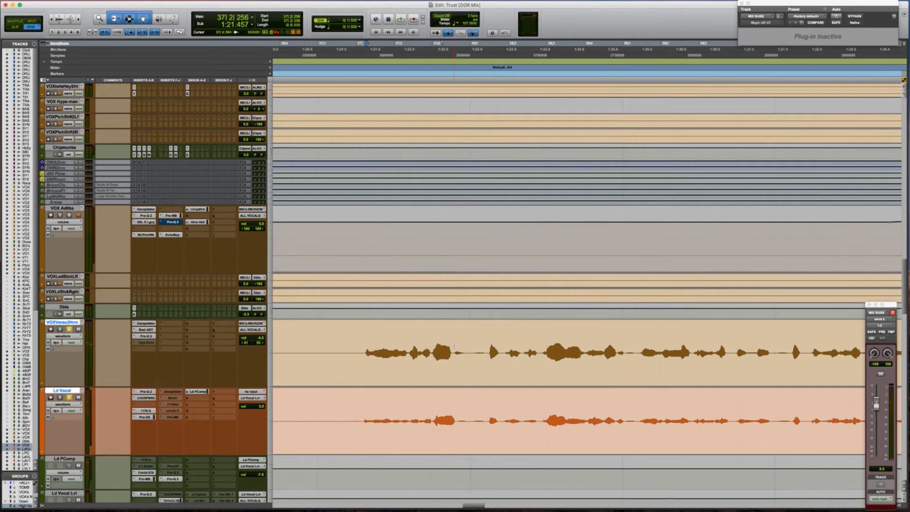
click(453, 346)
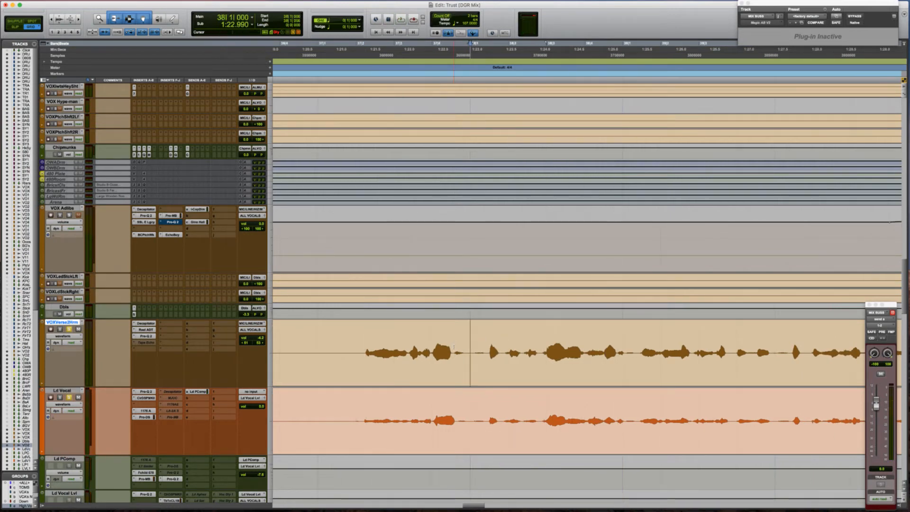
drag(454, 347, 482, 346)
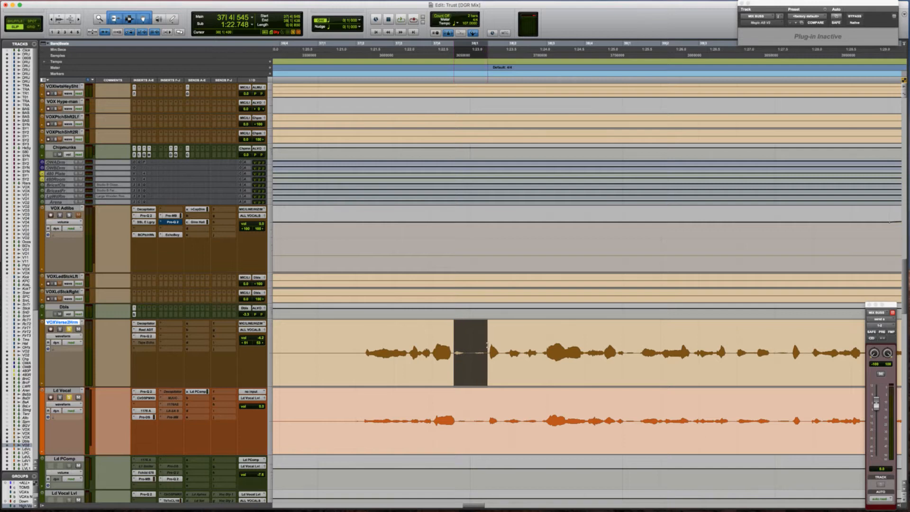
key(space)
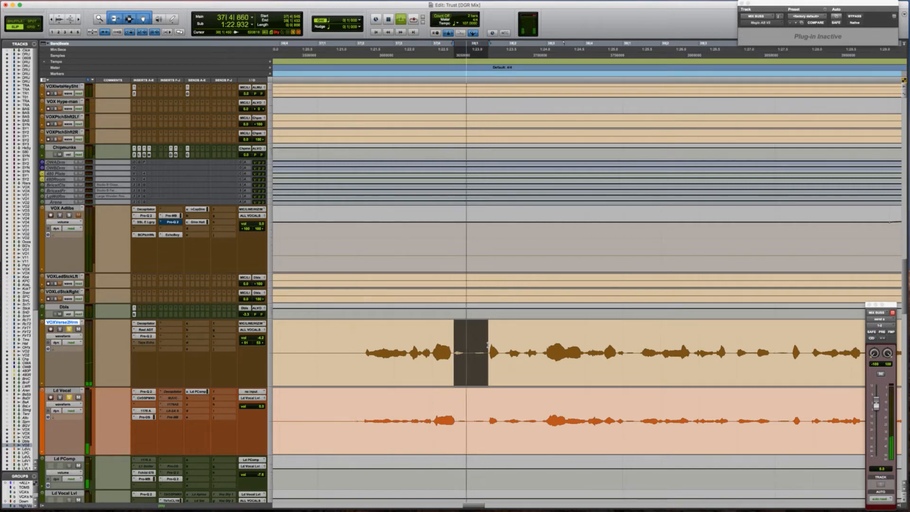
key(Delete)
key(space)
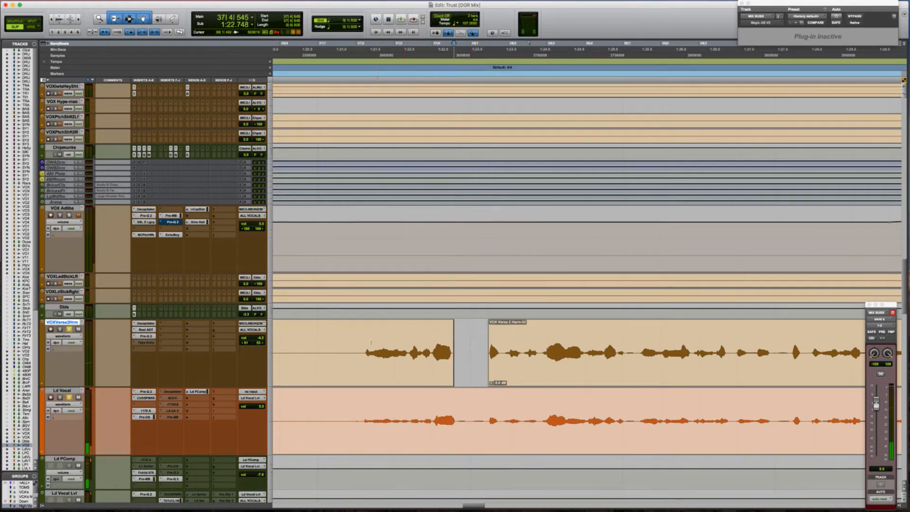
key(space)
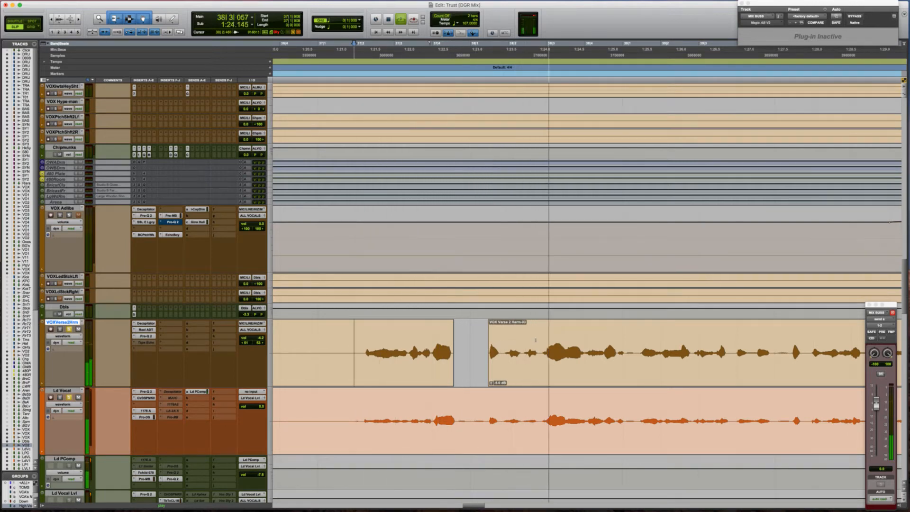
Step: Clear the quiet gap between harmony phrases starting at 38|4|806 and play back across the cut
scroll(562, 342, right, 2)
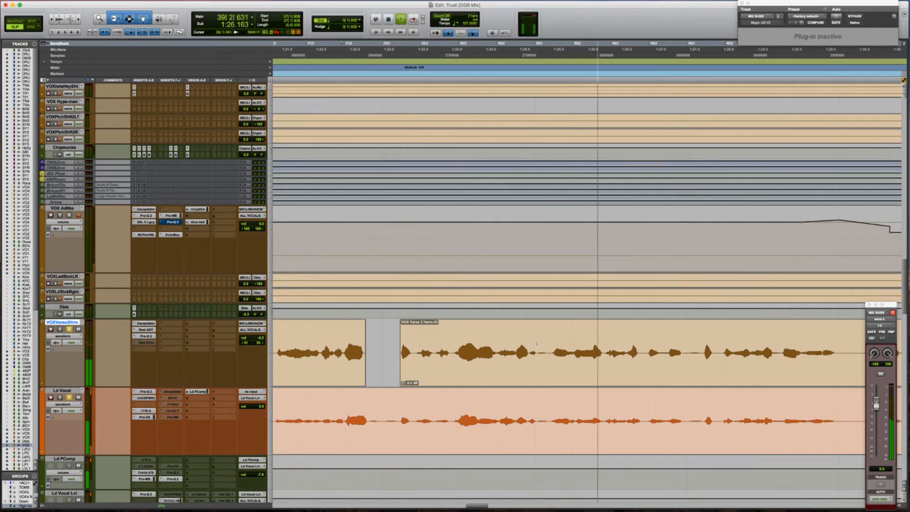
key(space)
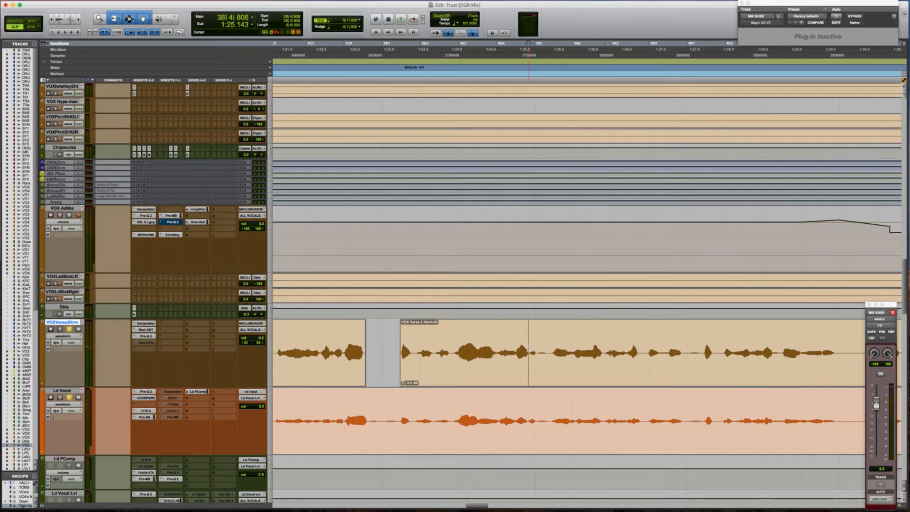
drag(536, 348, 548, 348)
key(Delete)
scroll(463, 331, right, 2)
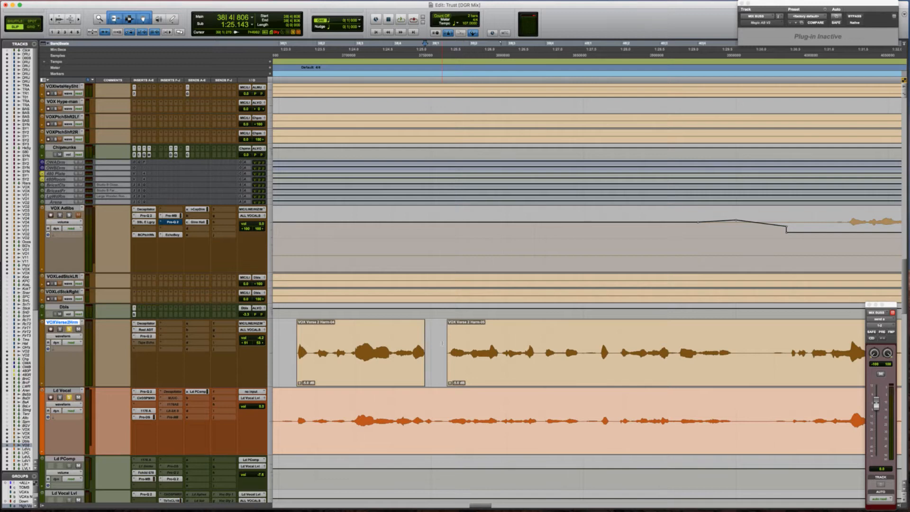
key(space)
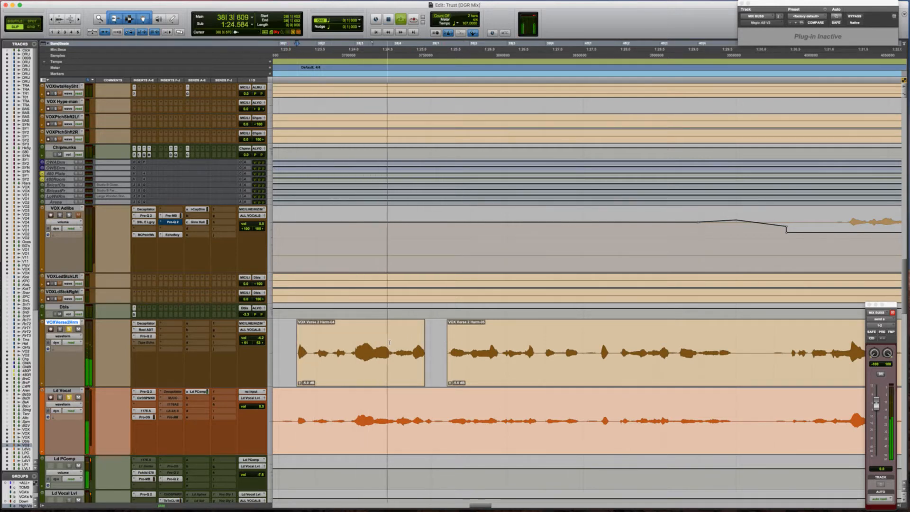
key(space)
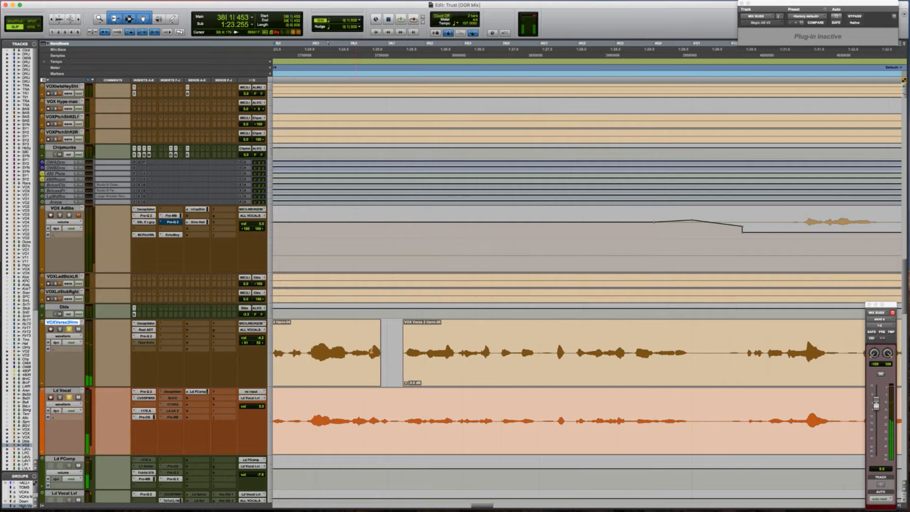
Step: Listen on from the previous cut and delete the gap between harmony phrases starting at 39|4|879
click(391, 345)
key(space)
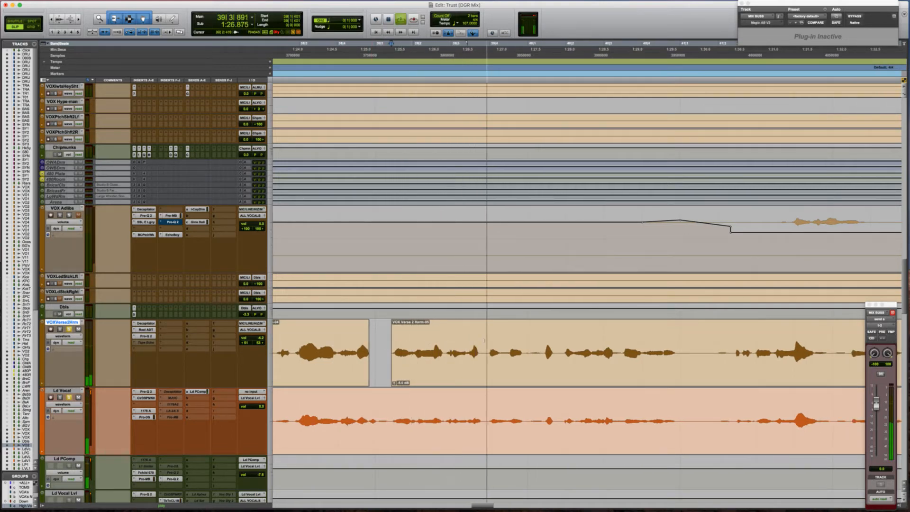
key(space)
mouse_move(524, 346)
mouse_down()
mouse_move(551, 347)
mouse_move(542, 347)
mouse_up()
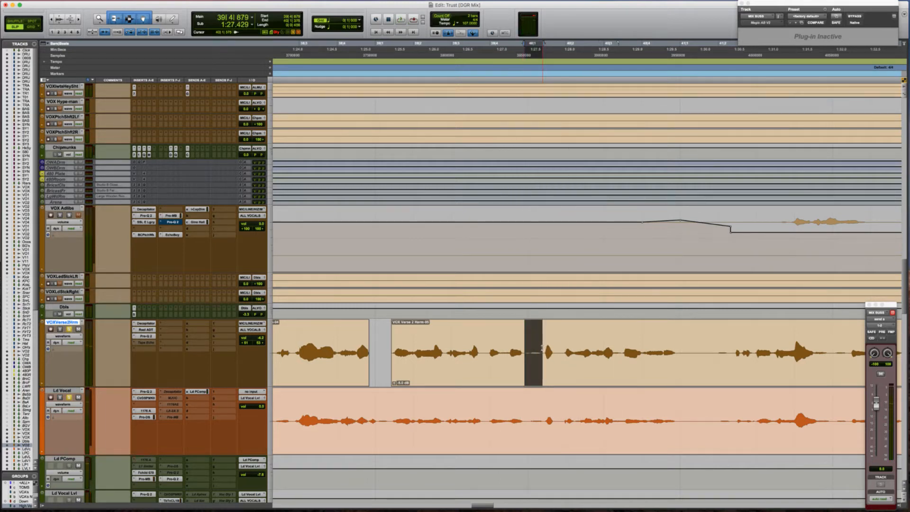
key(Delete)
Step: Audition the next harmony phrases and delete the quiet gaps in the first half of bar 41 and from 41|4|478 into bar 42
key(space)
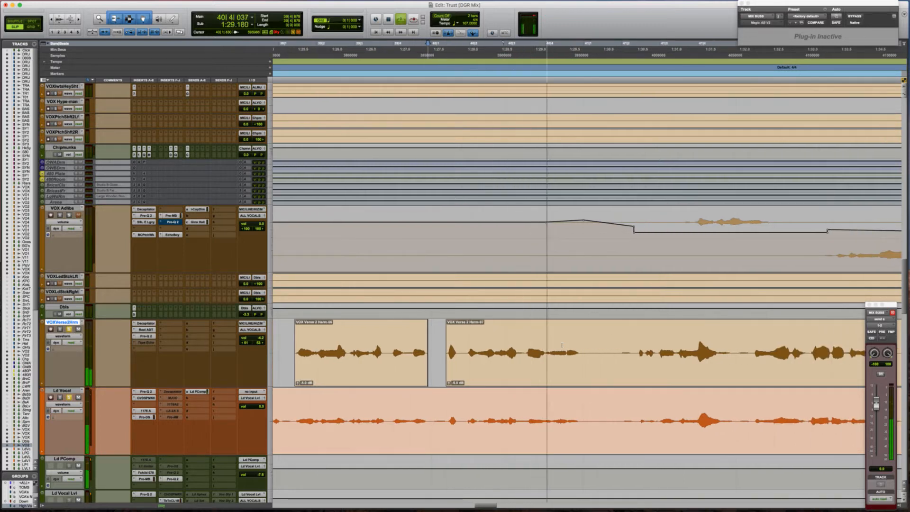
drag(596, 347, 636, 348)
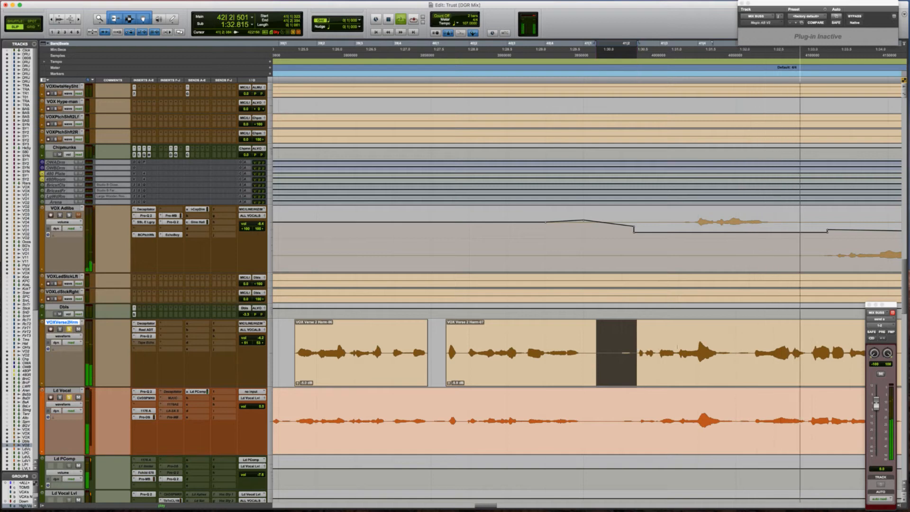
key(Delete)
click(714, 347)
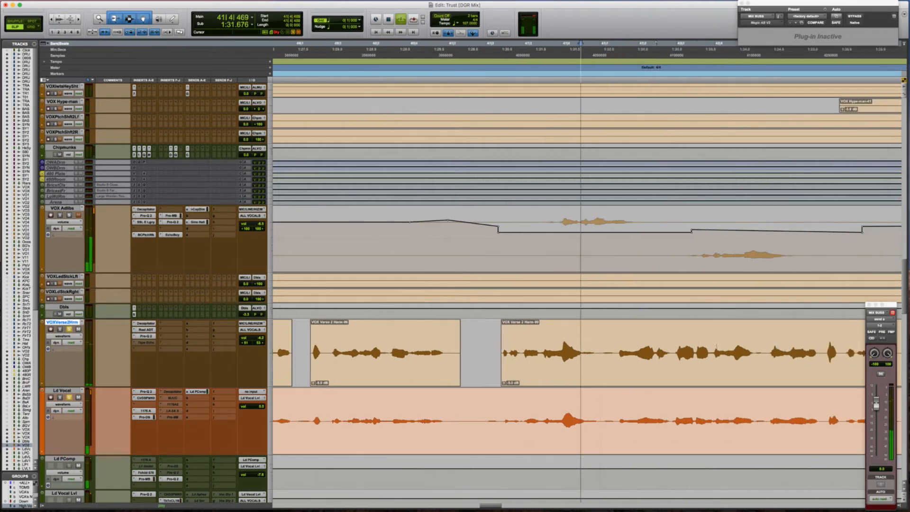
key(space)
drag(519, 349, 555, 349)
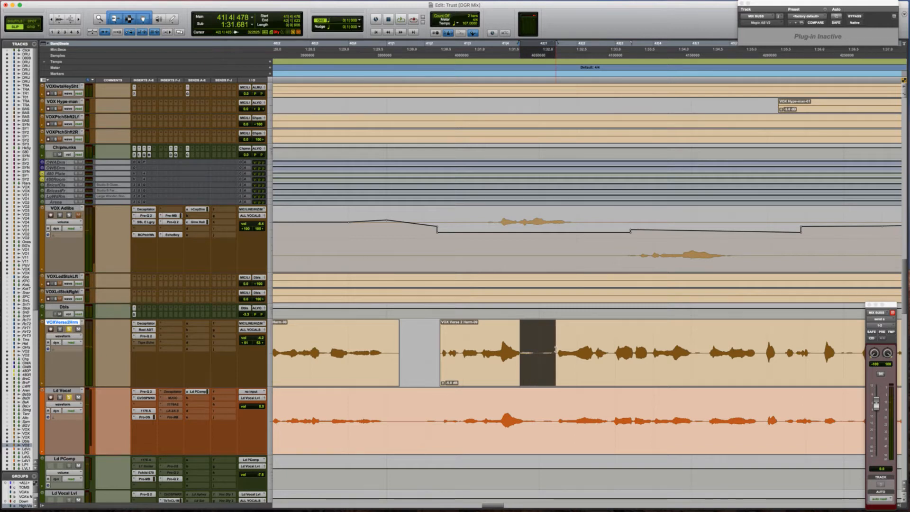
key(Delete)
Step: Find the short gap between harmony phrases at 43|1|021 by playback and delete it
scroll(555, 349, right, 2)
scroll(553, 349, right, 4)
click(553, 349)
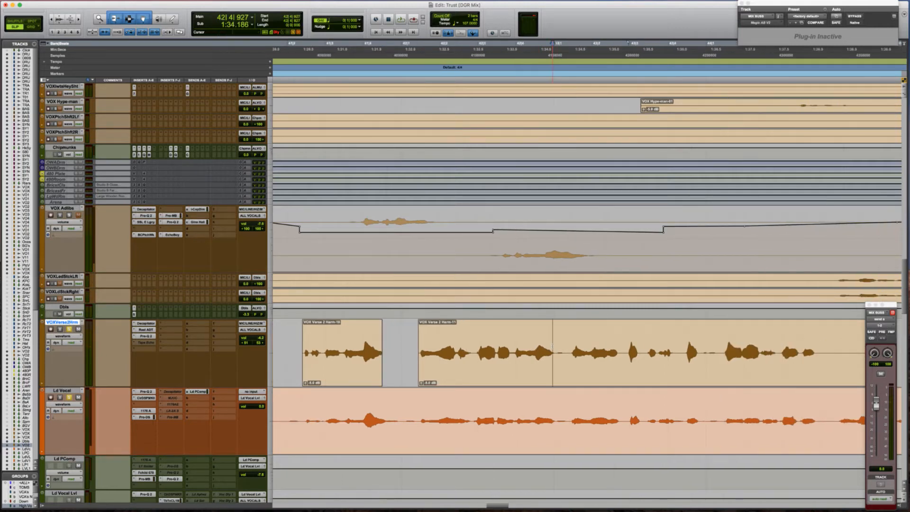
key(space)
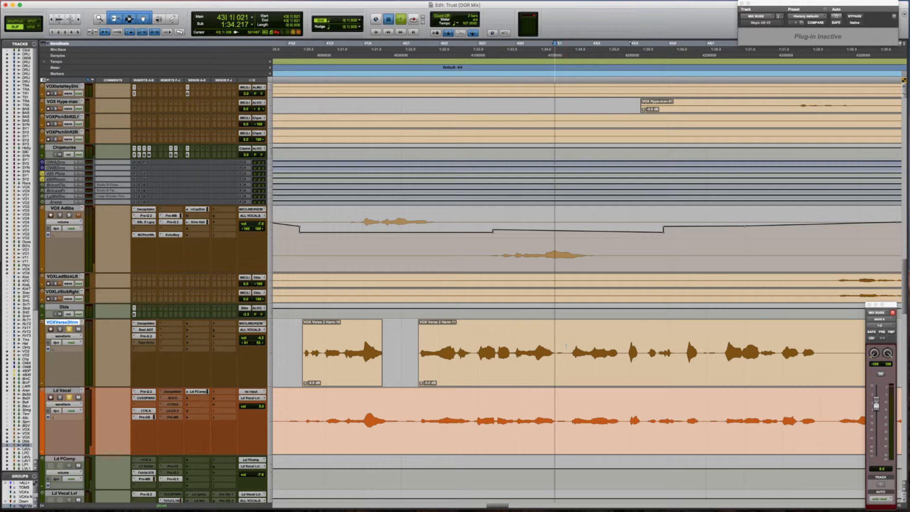
shift+click(566, 347)
key(space)
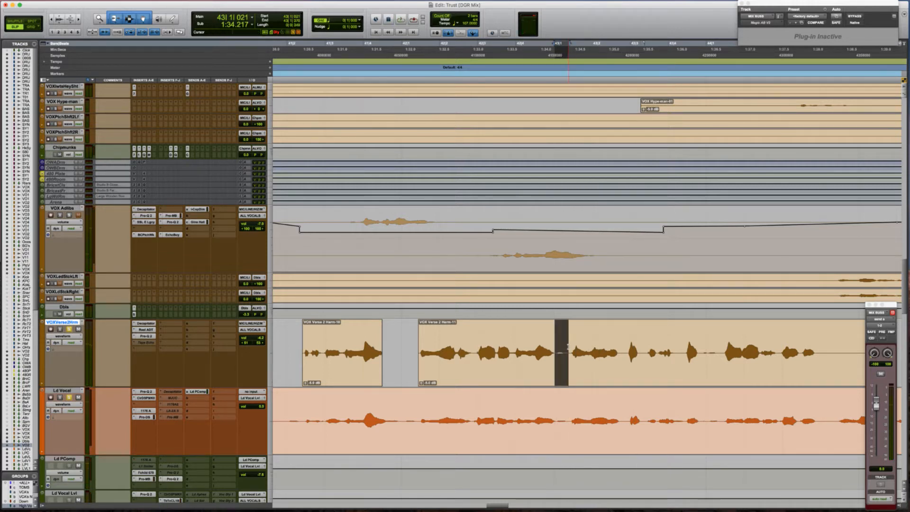
key(BackSpace)
Step: Audition the last harmony clip from 43|2|628 and delete the gap between phrases starting at 43|4|839
click(617, 346)
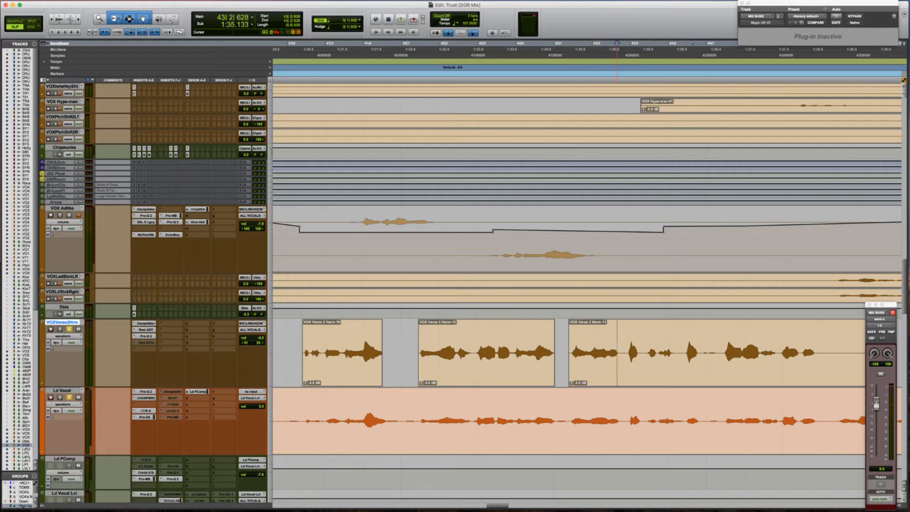
key(space)
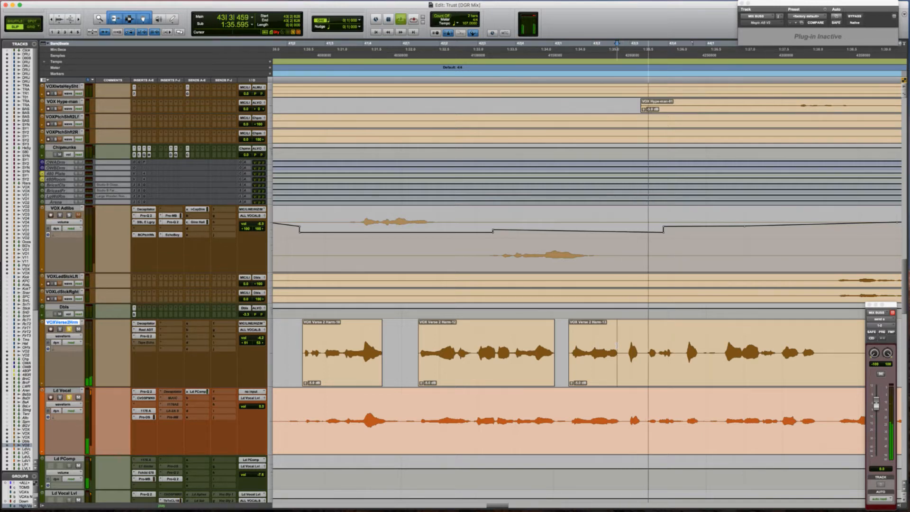
scroll(617, 346, right, 2)
key(space)
key(space)
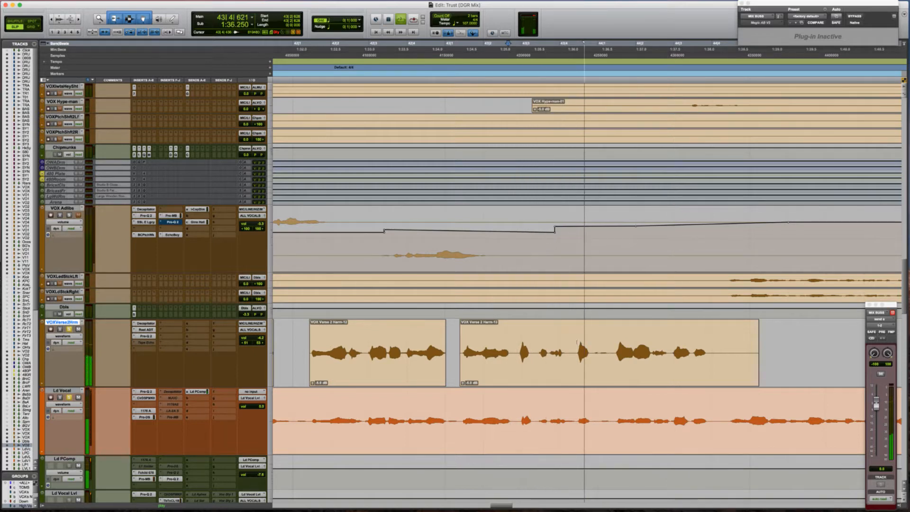
key(space)
drag(591, 349, 611, 347)
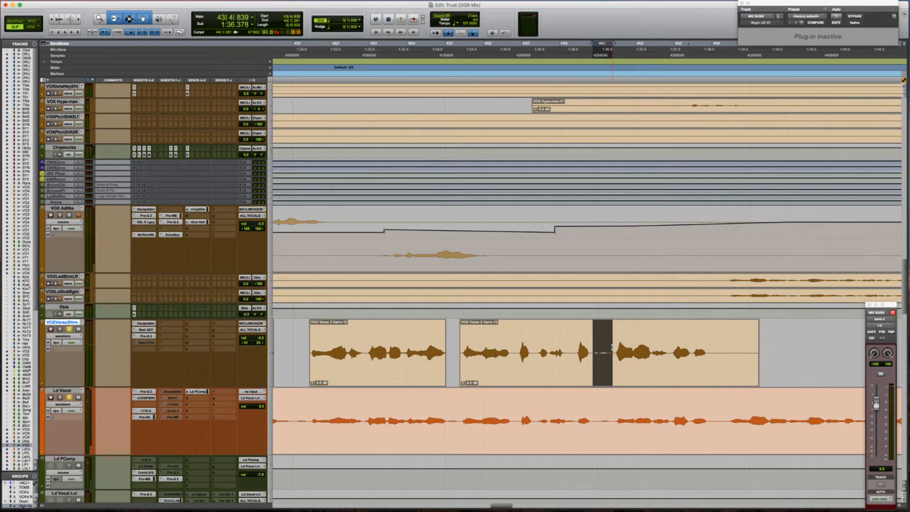
key(Delete)
Step: Remove the empty lead-in of the verse 2 harmony before its first phrase in bar 37
key(r)
key(r)
key(r)
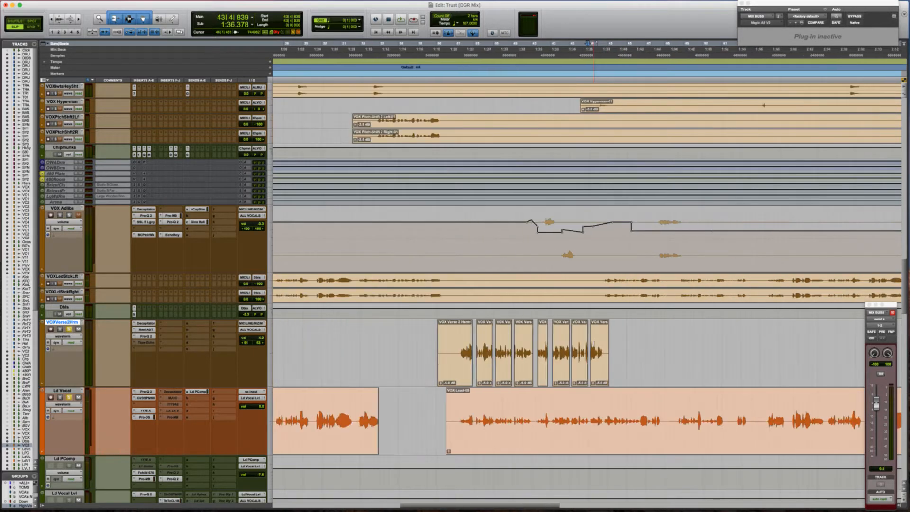
click(455, 343)
drag(449, 343, 420, 346)
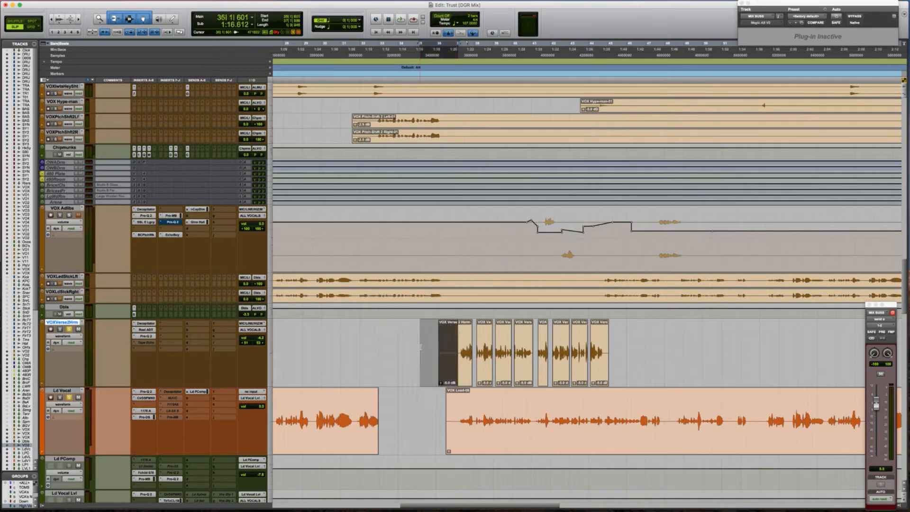
key(Delete)
Step: Select the verse 2 harmony track from the session start through its last clip and consolidate it into one clip
click(457, 340)
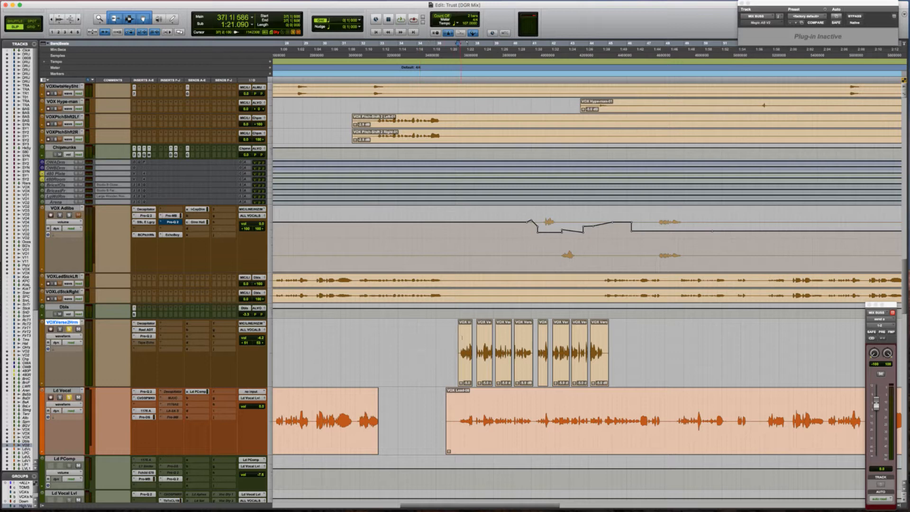
triple_click(465, 339)
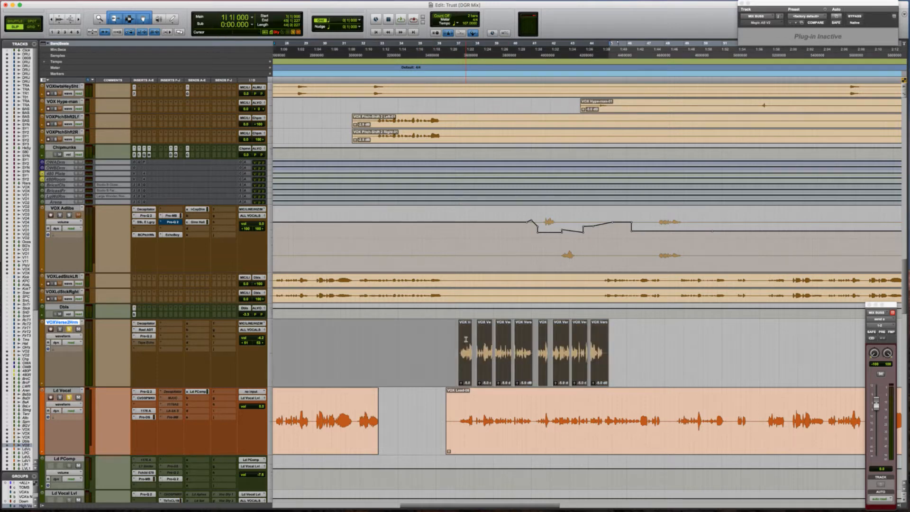
key(alt+shift+3)
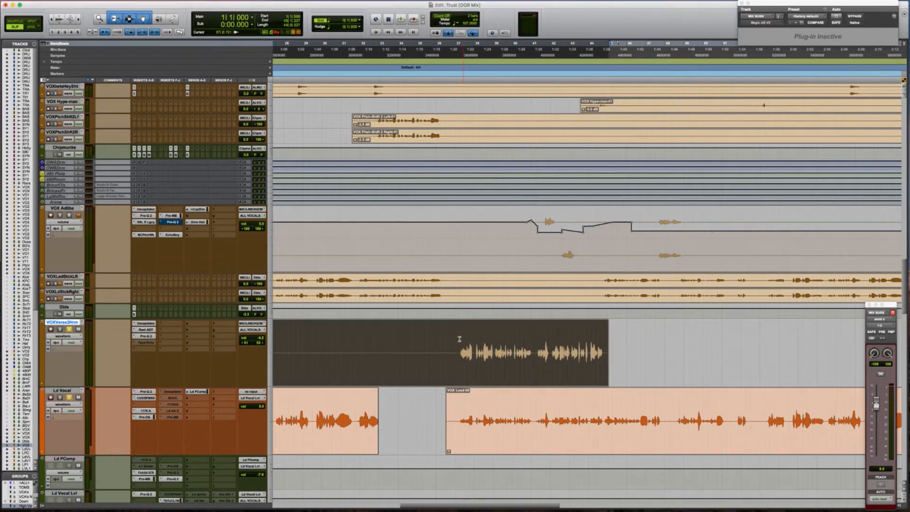
Step: Rename the consolidated clip and its disk file as "V2 harm for" followed by the recipient's first name
double_click(384, 362)
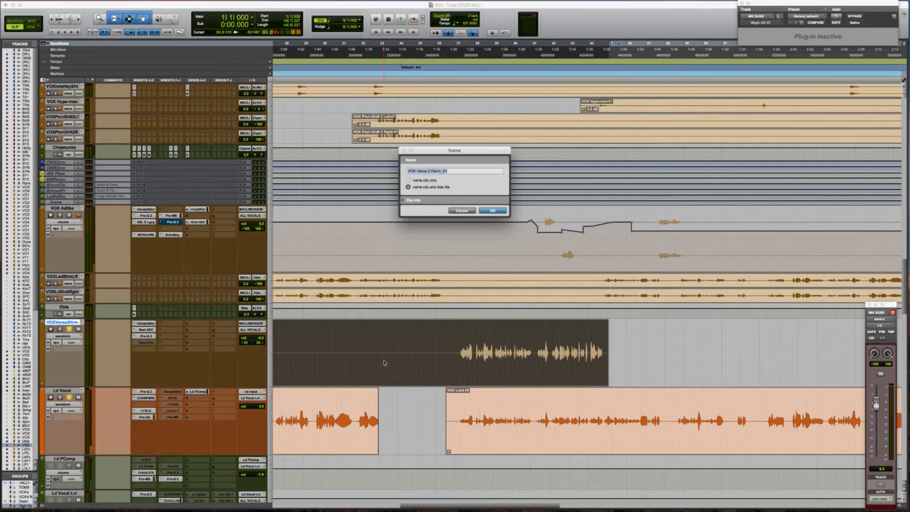
text(V2 harm for Clay)
key(Return)
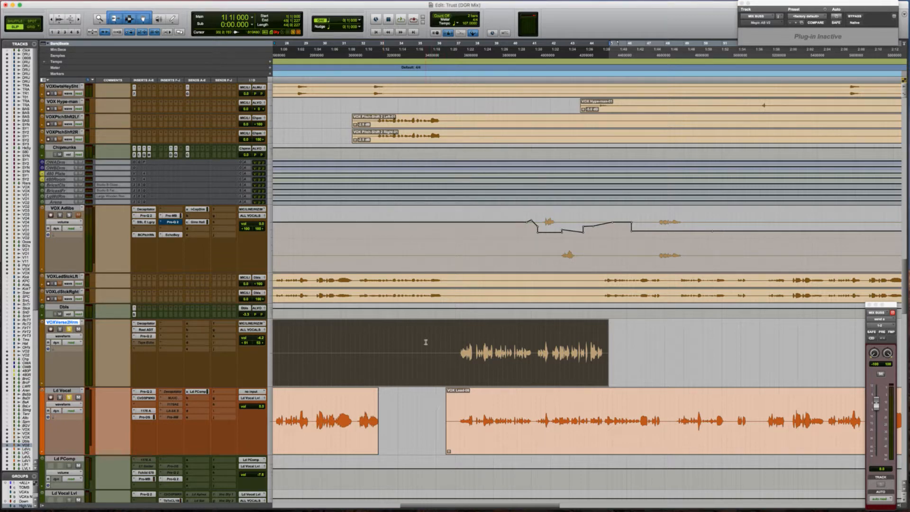
Step: Start exporting the consolidated verse 2 harmony clip and browse for a destination to the Trust [DGR Mix] folder on GLYPH-1 TB
key(super+shift+k)
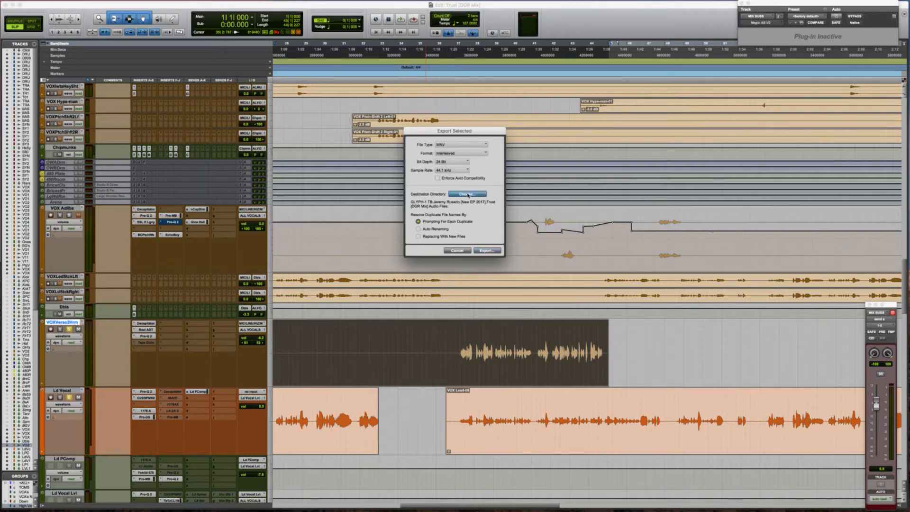
click(457, 194)
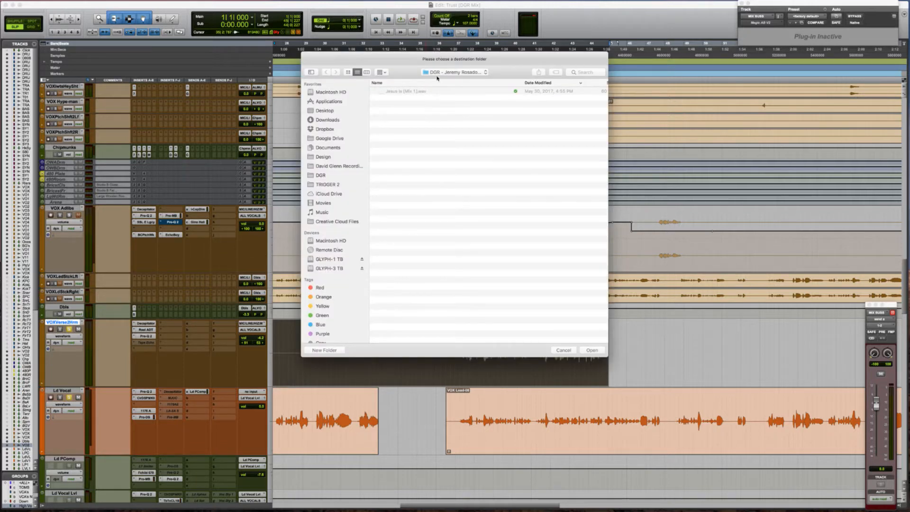
click(440, 73)
click(440, 72)
click(327, 260)
double_click(405, 91)
double_click(400, 91)
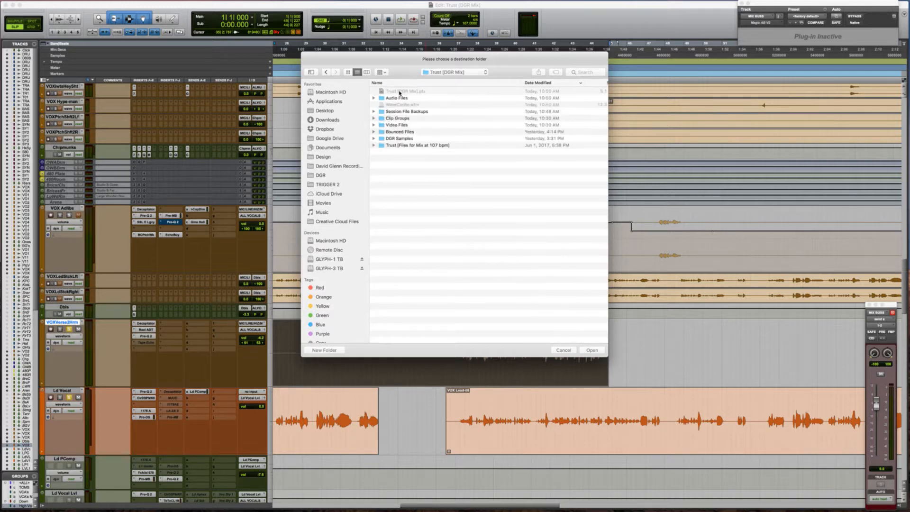
double_click(400, 132)
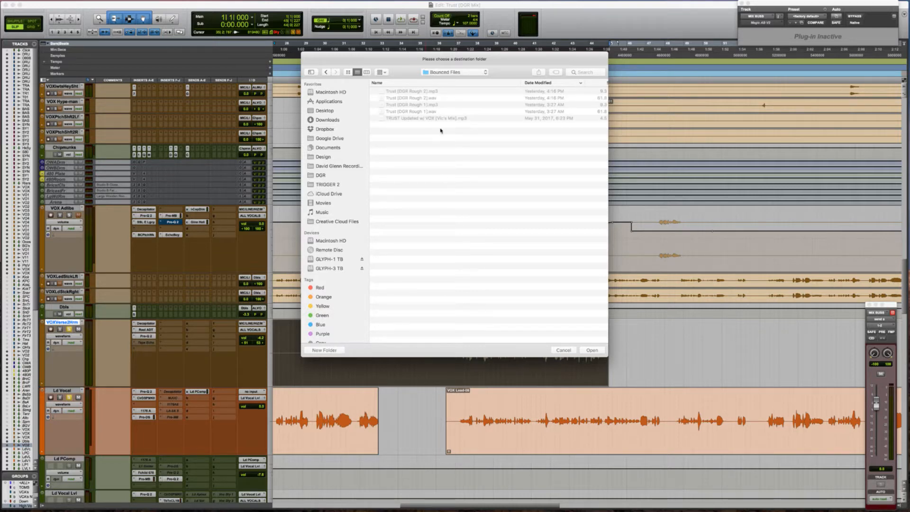
click(450, 72)
click(447, 86)
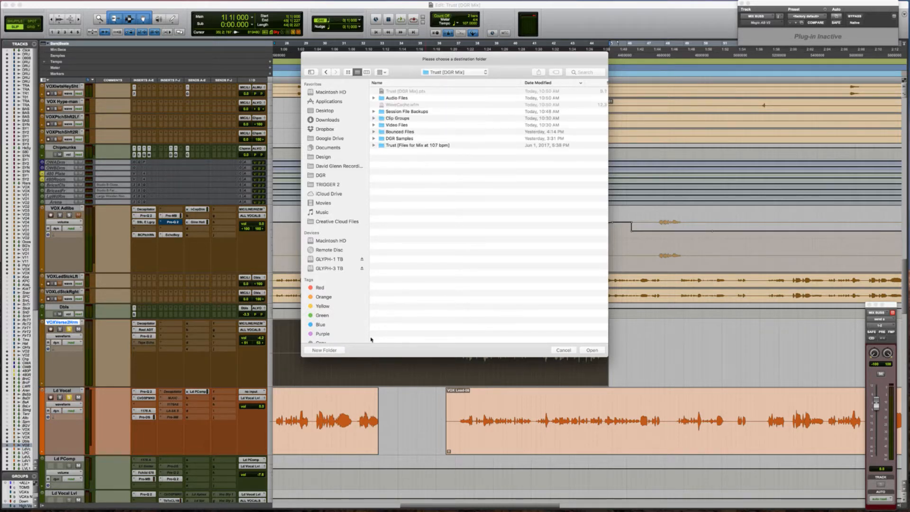
Step: Create a folder named Exports in the session folder, set it as the destination and export the harmony clip as WAV
click(335, 350)
text(Exports)
key(Return)
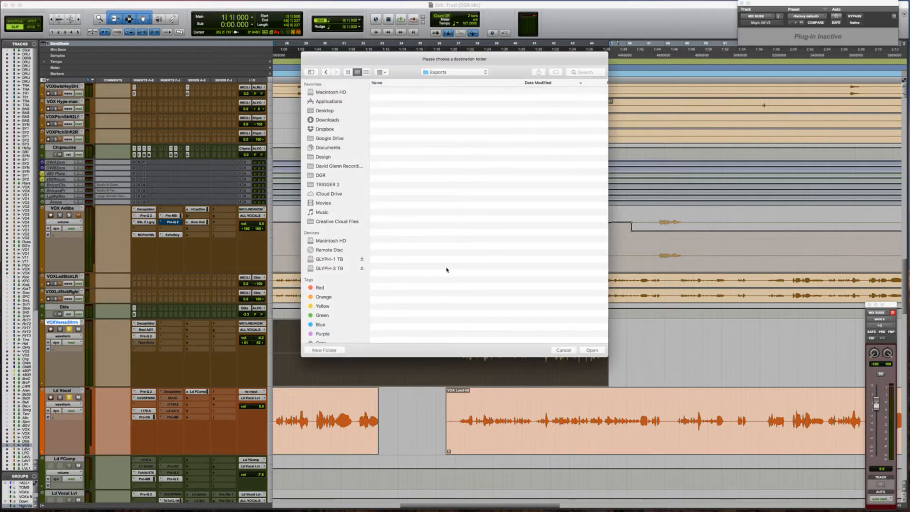
click(591, 350)
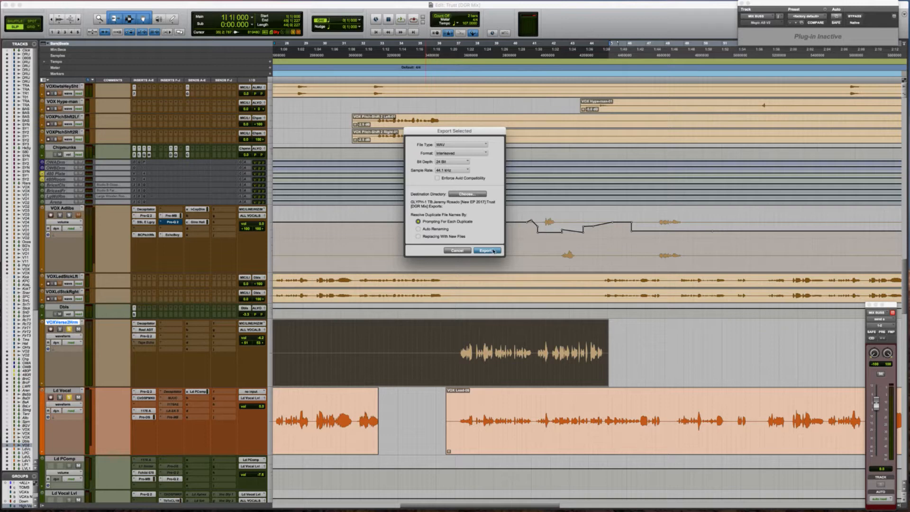
click(493, 251)
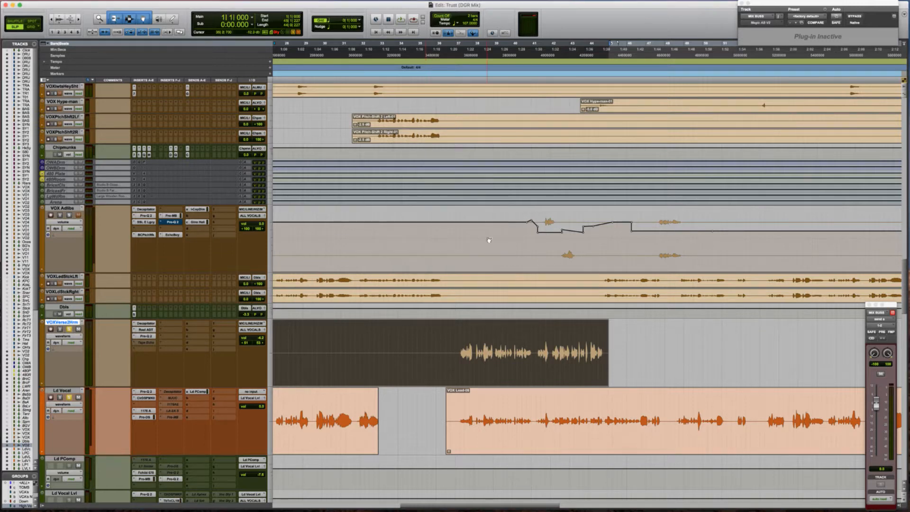
key(super+Tab)
key(super+Tab)
key(super+Tab)
key(super+Tab)
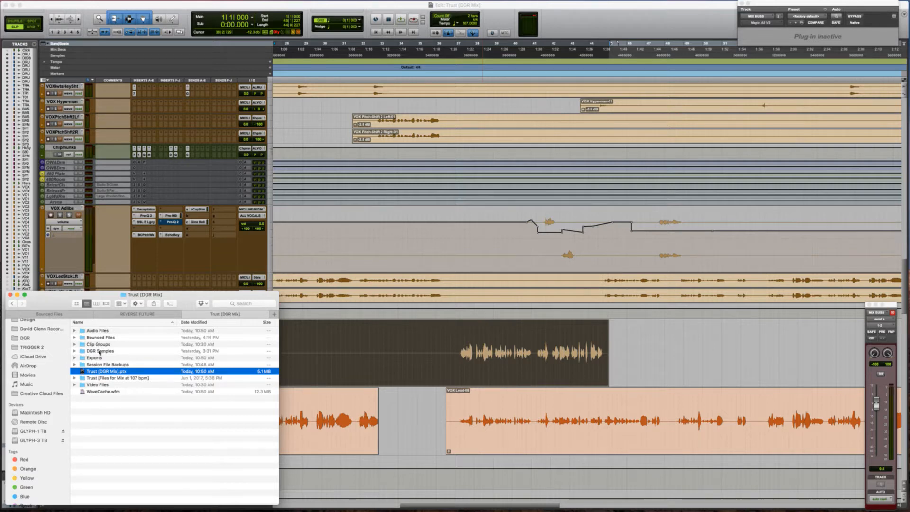
click(450, 340)
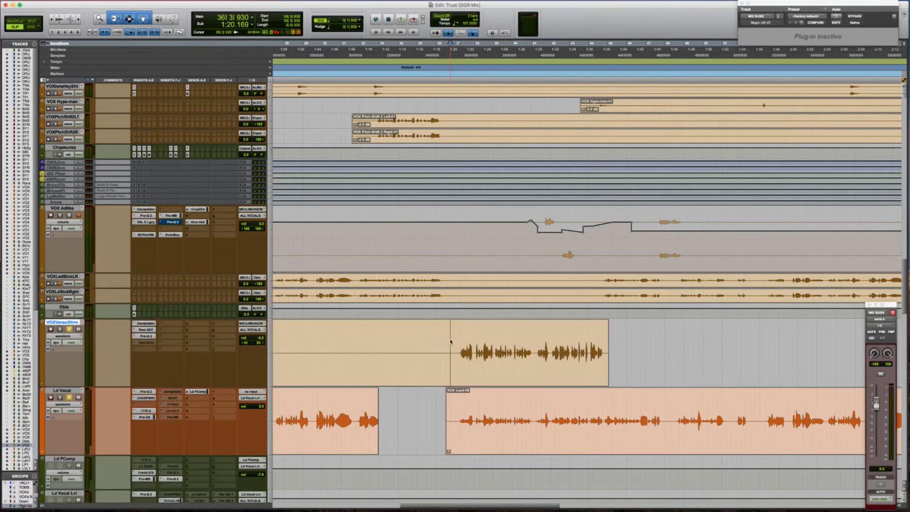
Step: Select all clips on the Ld Vocal track and extend the selection back to the session start
click(491, 402)
key(ctrl+alt+Tab)
key(alt+a)
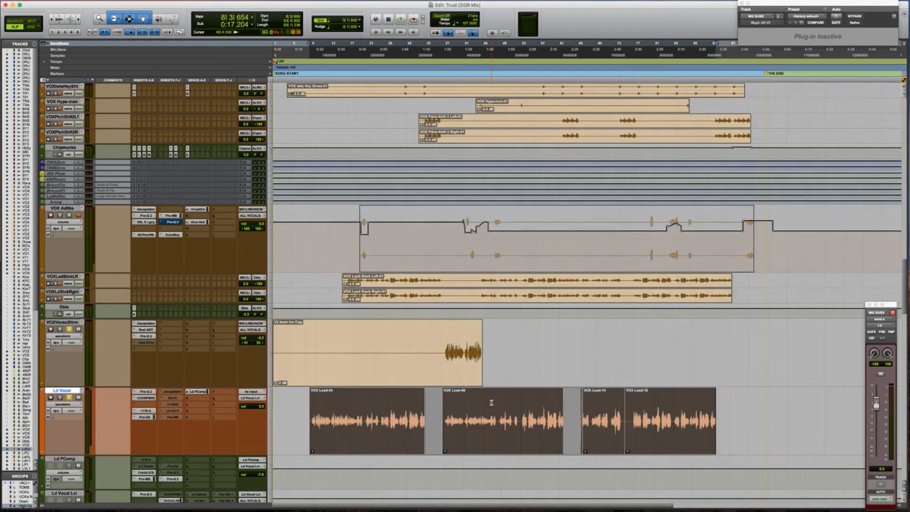
key(shift+Return)
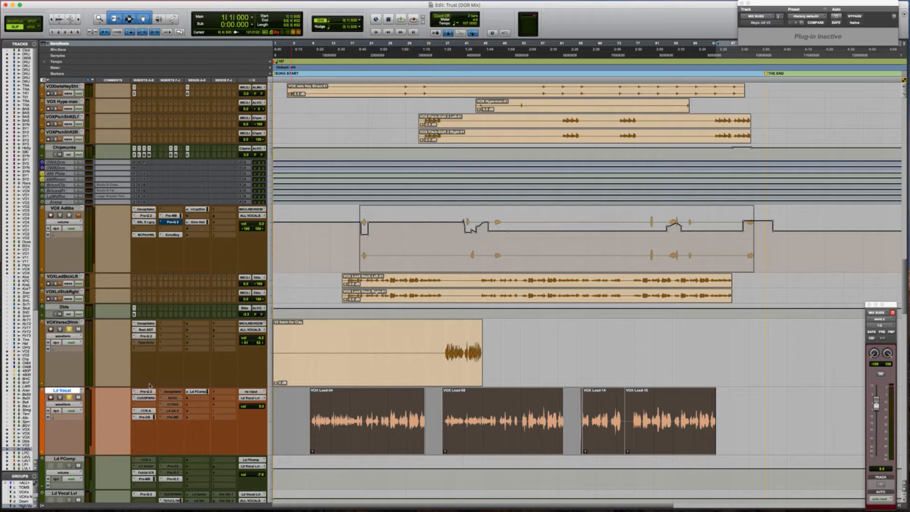
Step: Duplicate the lead vocal playlist as Ld Vocal.01, consolidate the selection into one clip and export it as WAV to the Exports folder
click(82, 390)
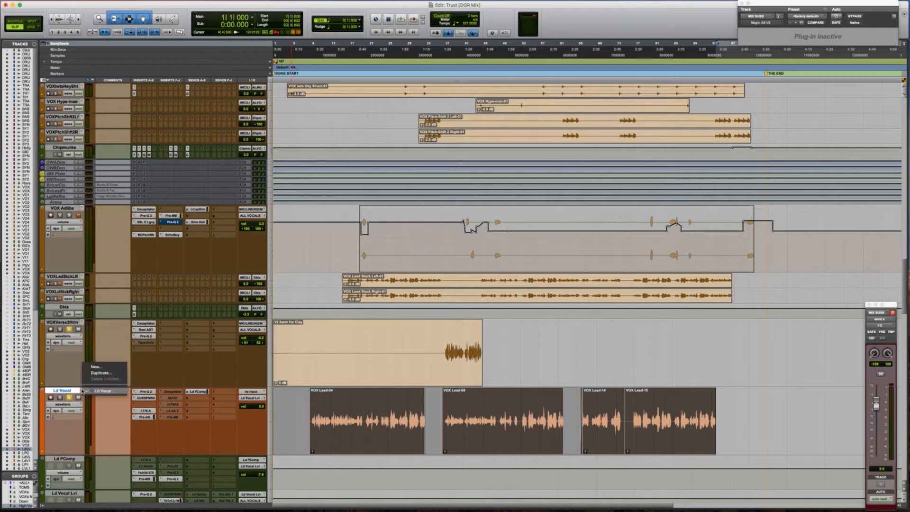
click(104, 373)
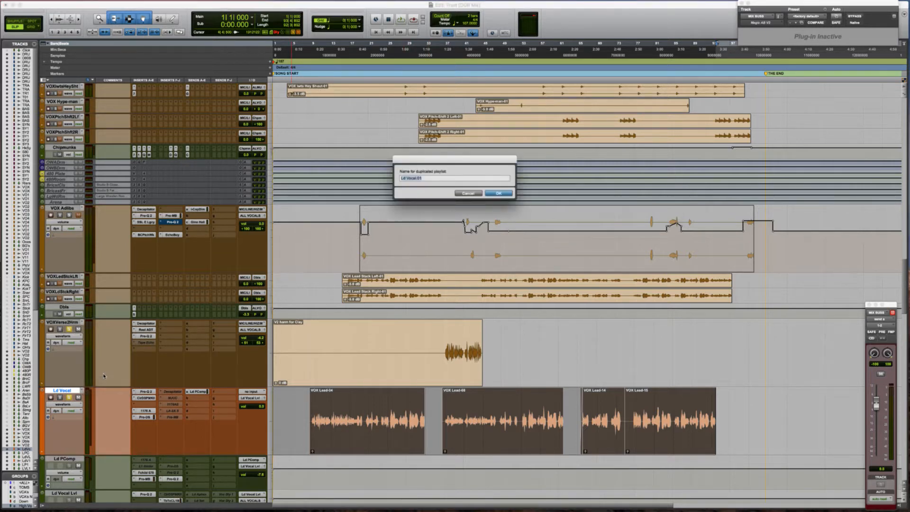
key(Return)
key(alt+shift+3)
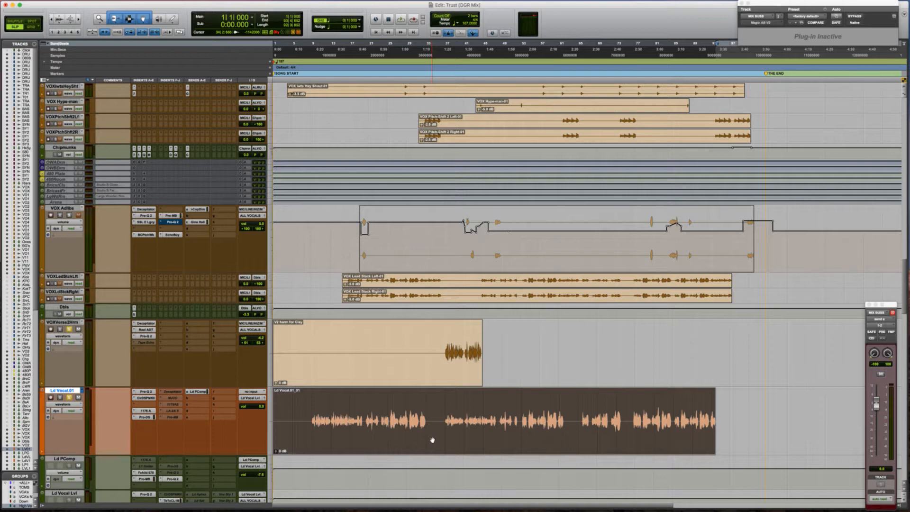
key(super+shift+k)
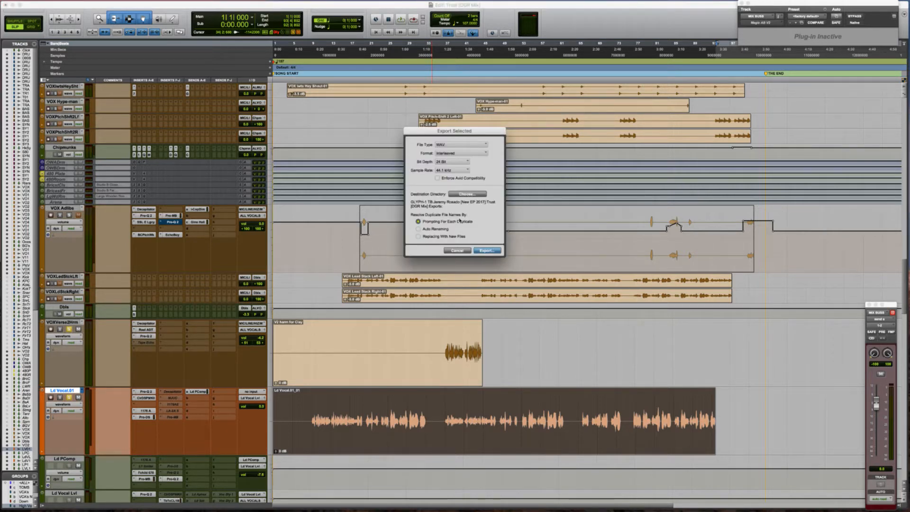
click(489, 251)
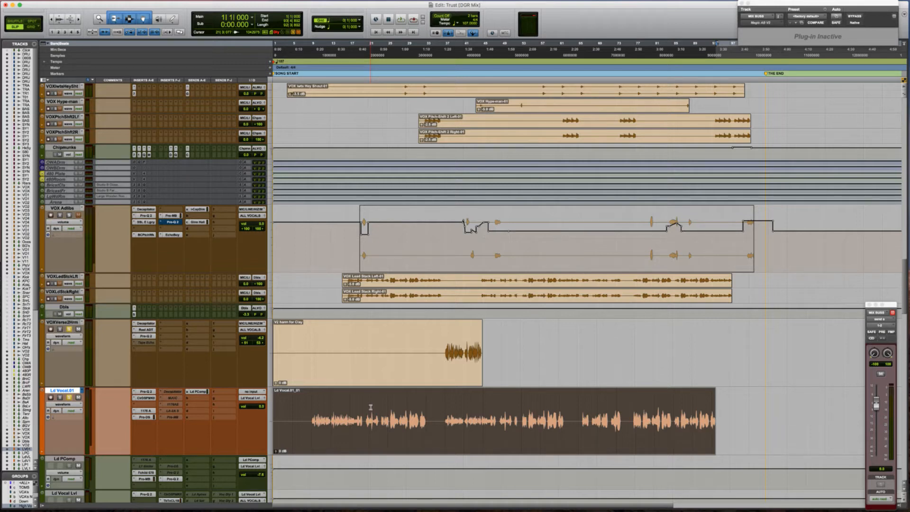
Step: Turn off solo on the lead vocal track and switch it back to its original Ld Vocal playlist
click(70, 397)
click(82, 390)
click(88, 385)
key(Tab)
click(433, 408)
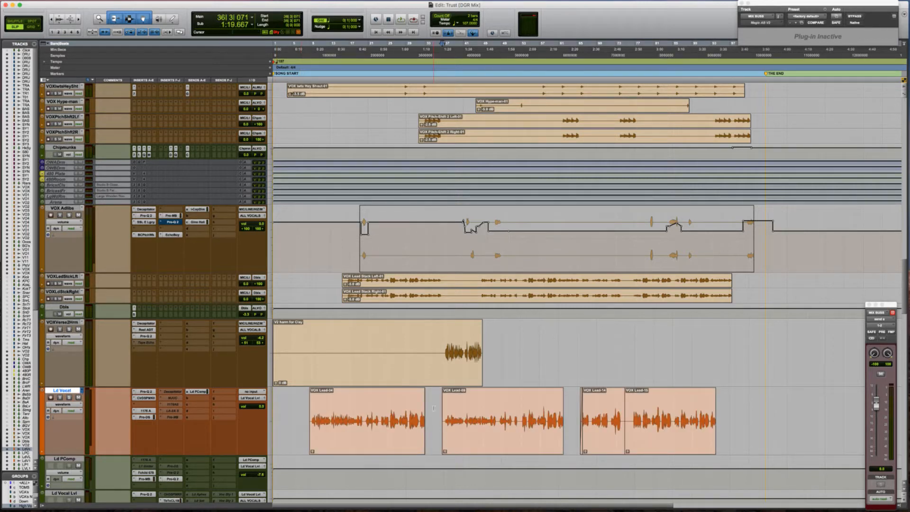
Step: Switch to Finder with the Trust [DGR Mix] folder, open a second window and move it clear of the session
key(super+Tab)
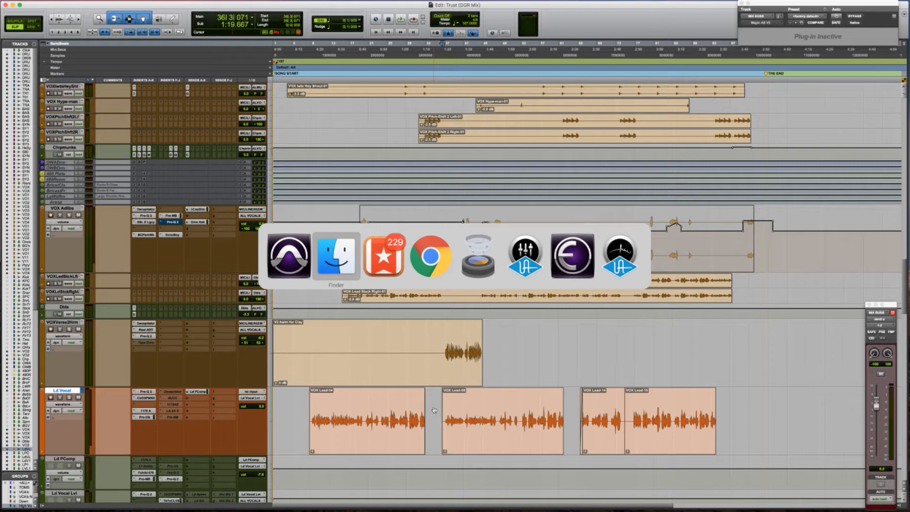
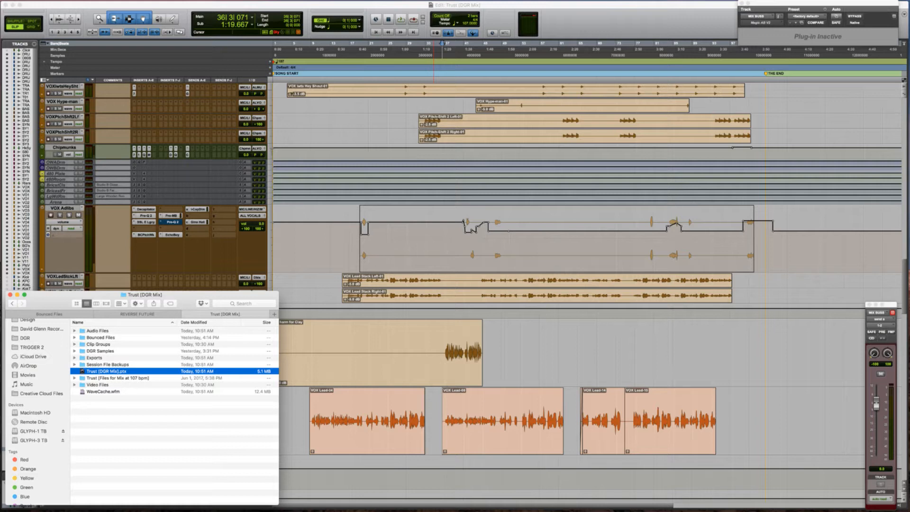
key(super+Tab)
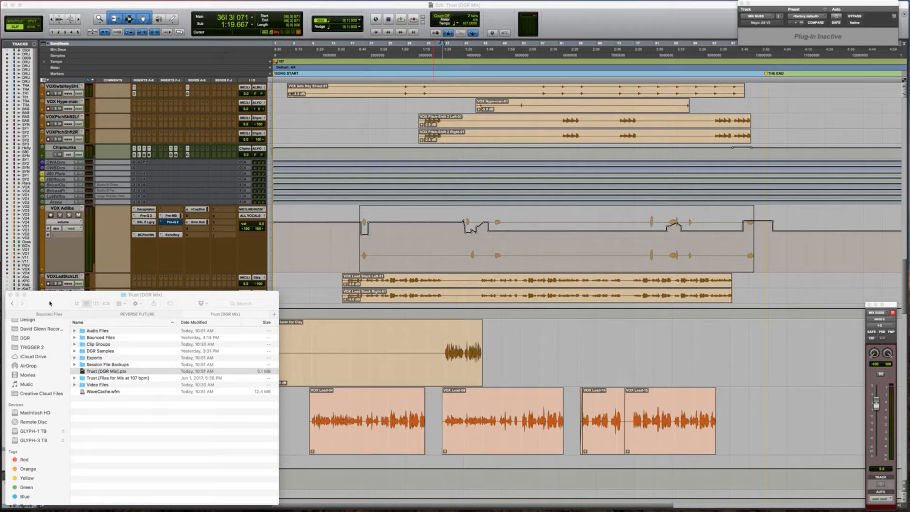
scroll(43, 351, up, 5)
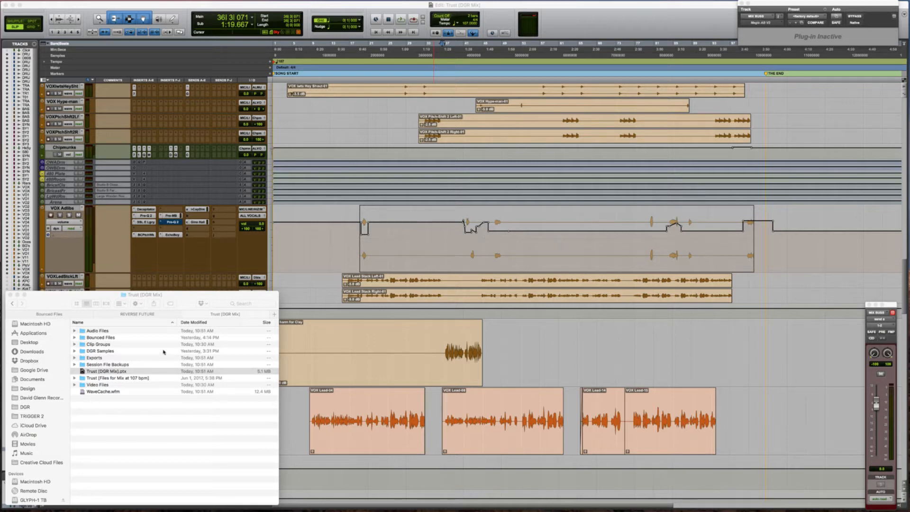
click(178, 323)
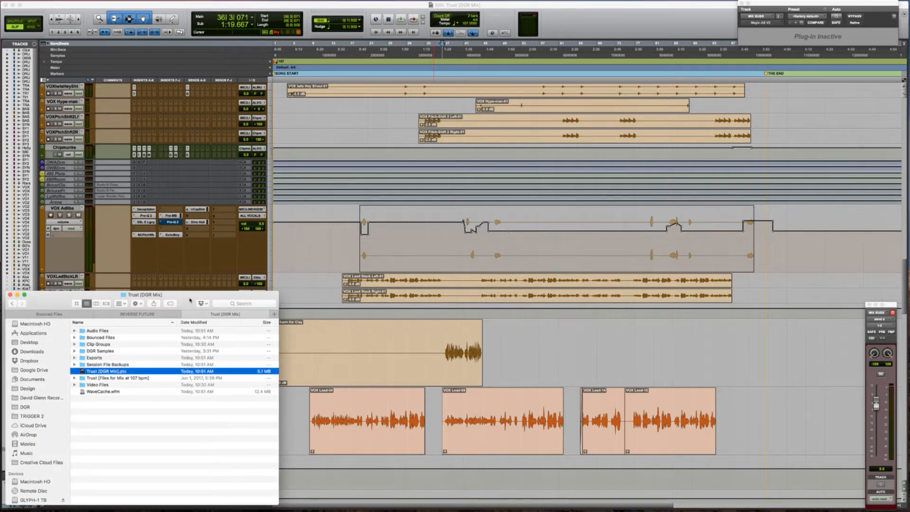
key(super+n)
drag(179, 8, 909, 9)
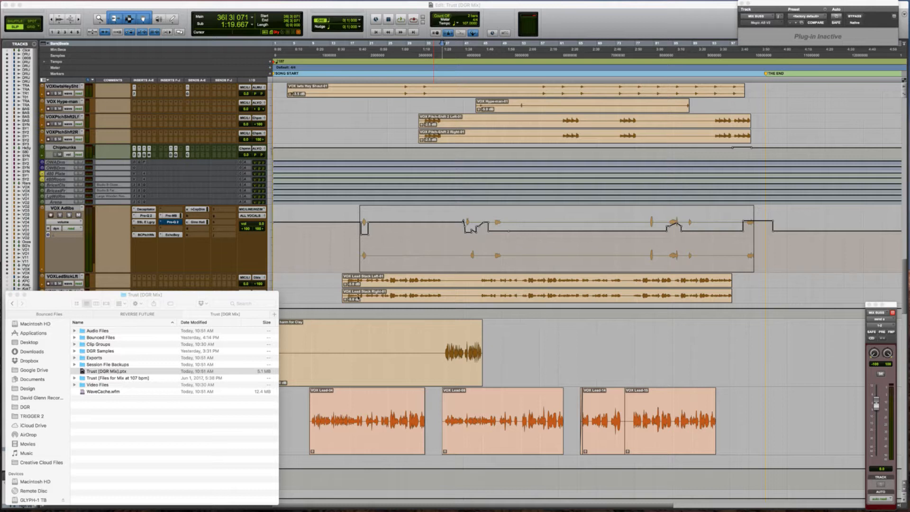
Step: Open the Exports folder, select both exported vocal WAV files and copy them out of the folder
double_click(99, 357)
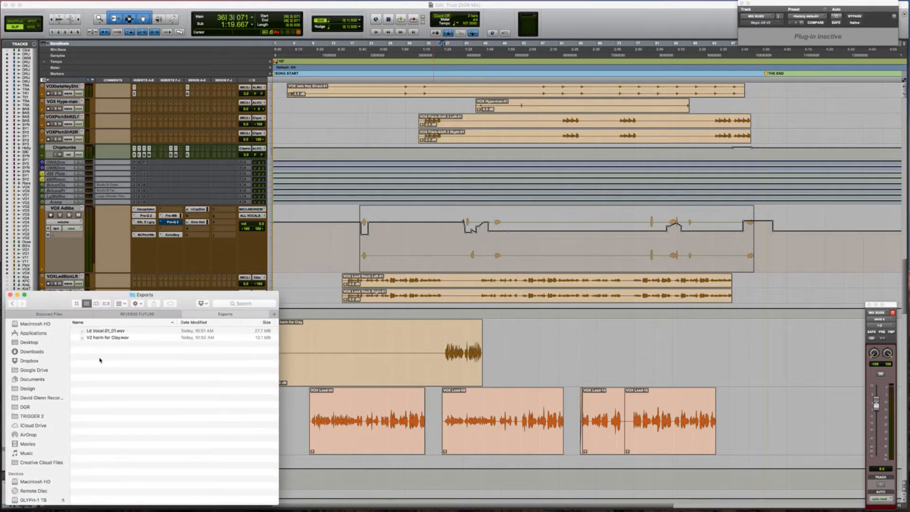
click(105, 331)
shift+click(106, 338)
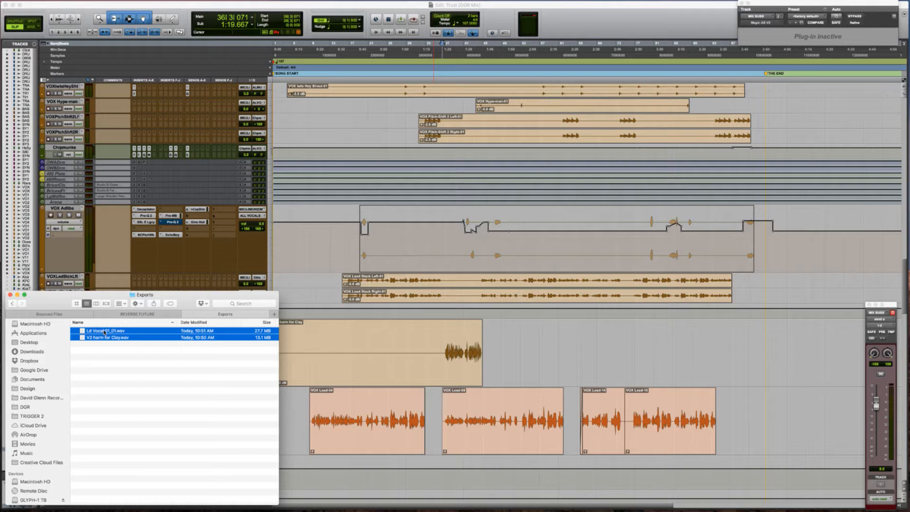
drag(104, 332, 644, 295)
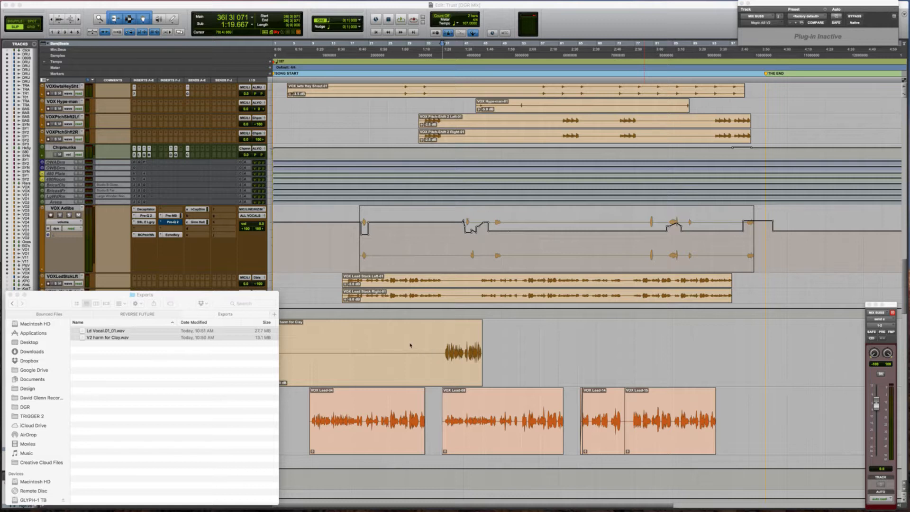
Step: Return to Pro Tools, locate the first phrase of the verse 2 harmony and examine its waveform against the lead vocal
click(443, 345)
click(397, 339)
key(Tab)
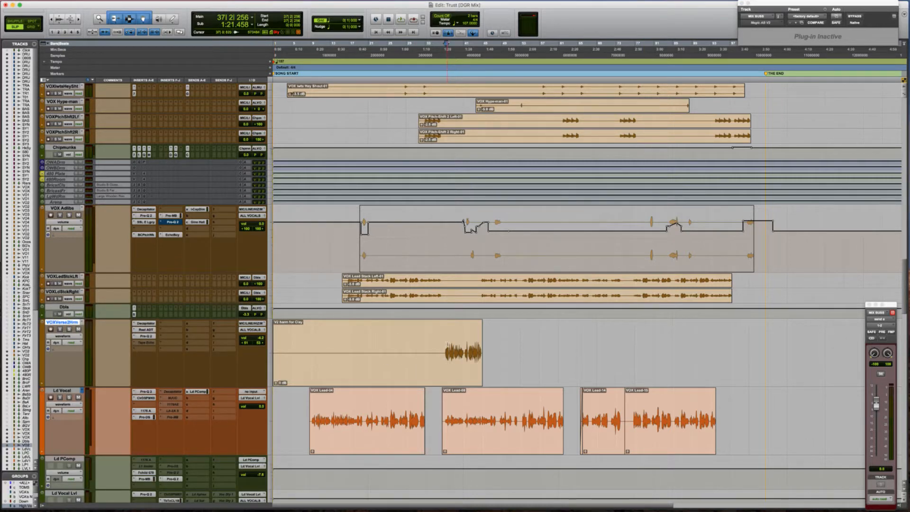
key(super+bracketright)
key(super+bracketright)
key(super+bracketright)
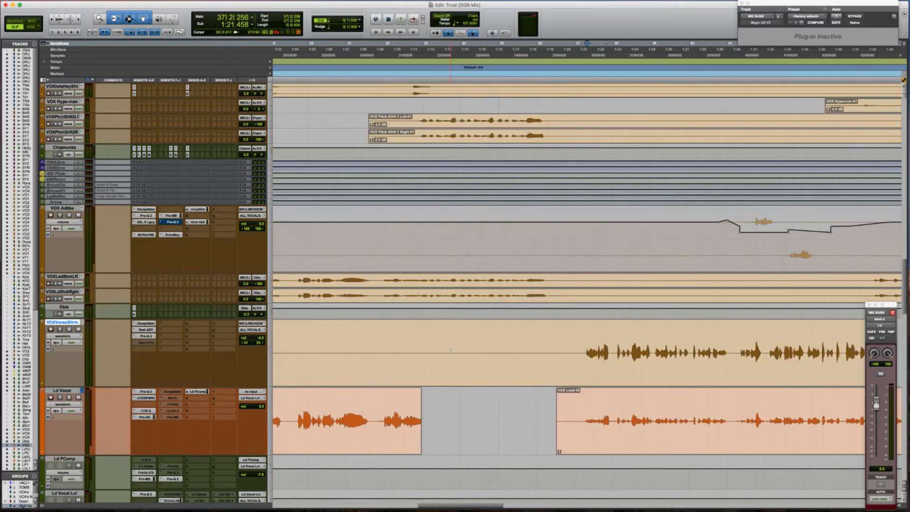
scroll(450, 350, right, 5)
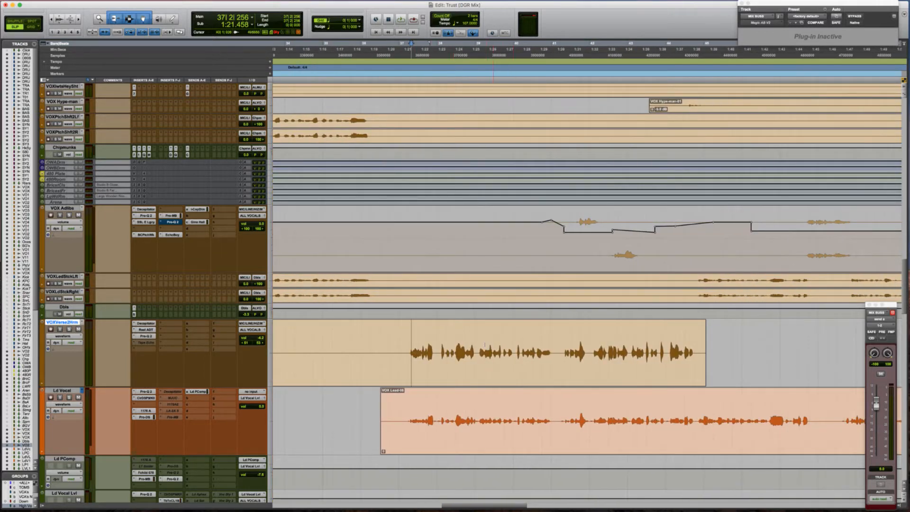
key(super+bracketleft)
key(super+bracketleft)
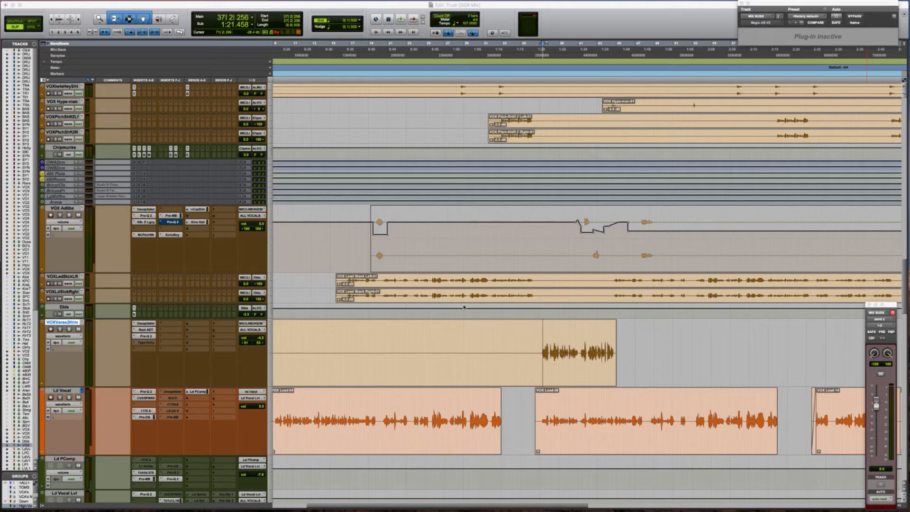
Step: Show the whole song and go from the vocals to the drum tracks, locating the kick and 808 snare
click(459, 343)
key(r)
key(r)
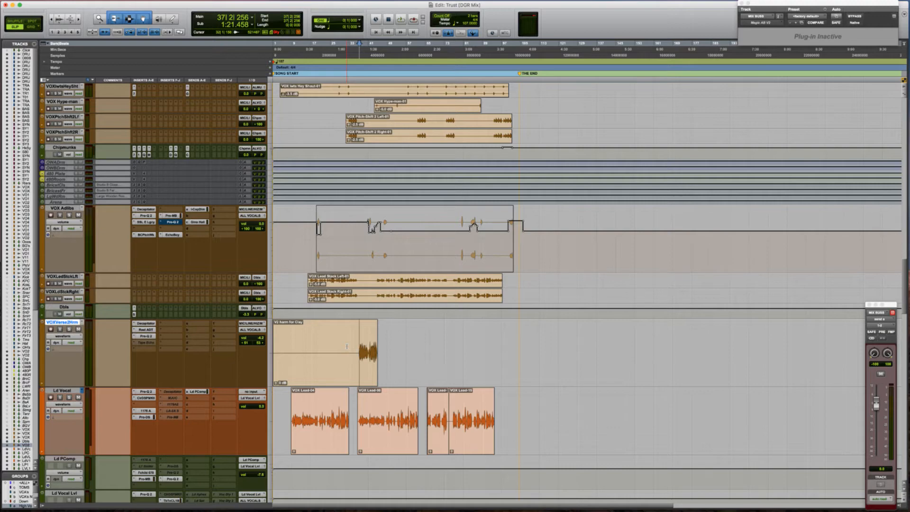
scroll(346, 347, up, 15)
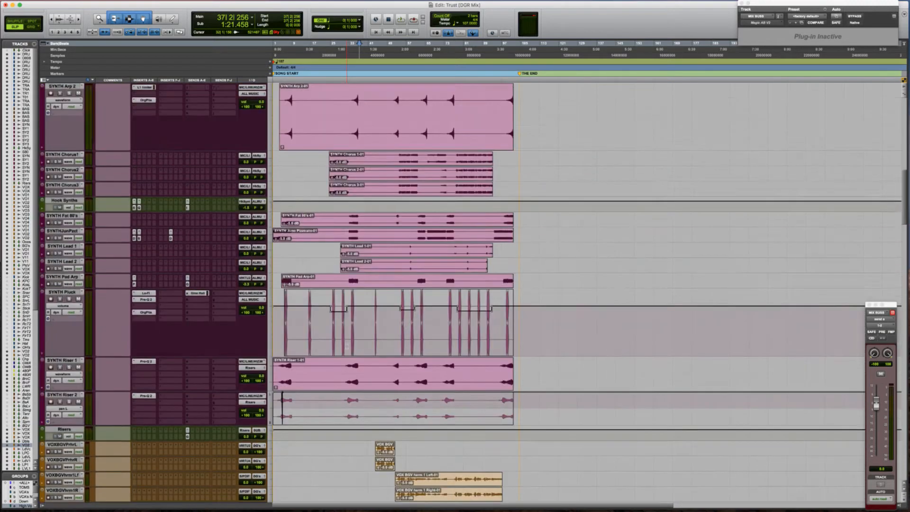
scroll(347, 347, up, 20)
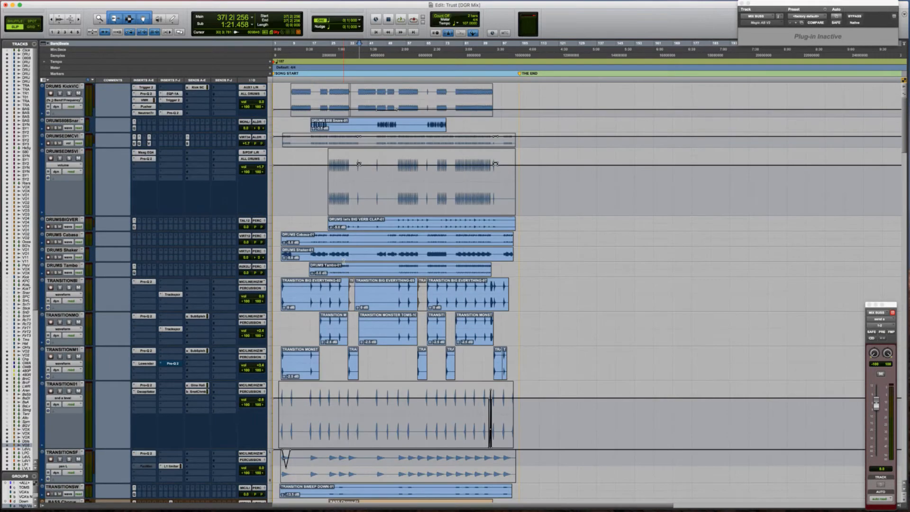
drag(314, 194, 314, 140)
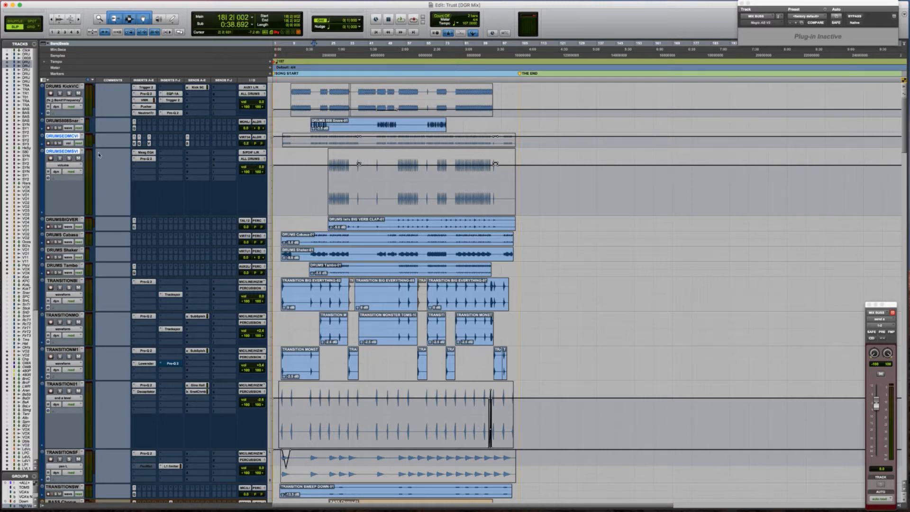
click(60, 88)
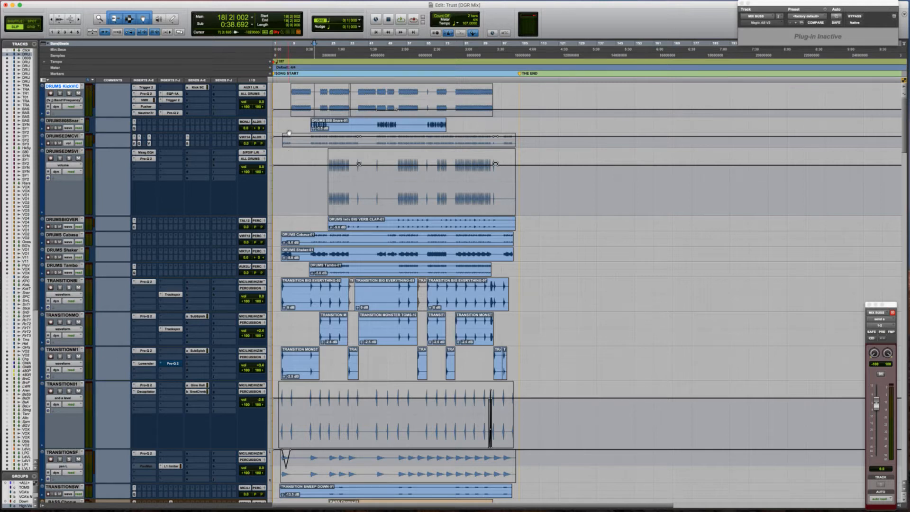
click(307, 127)
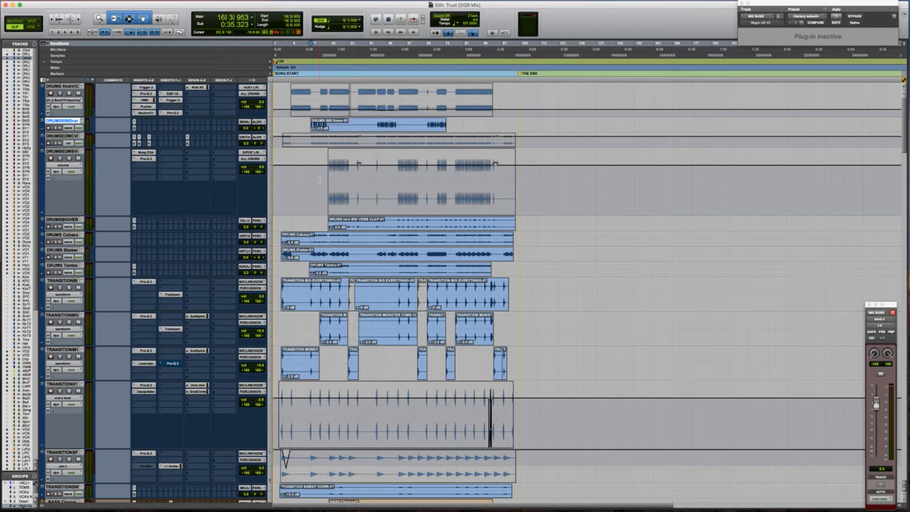
Step: Switch to the Trust to-do list and check the remaining kick drum items
key(super+Tab)
key(super+Tab)
key(super+Tab)
key(super+Tab)
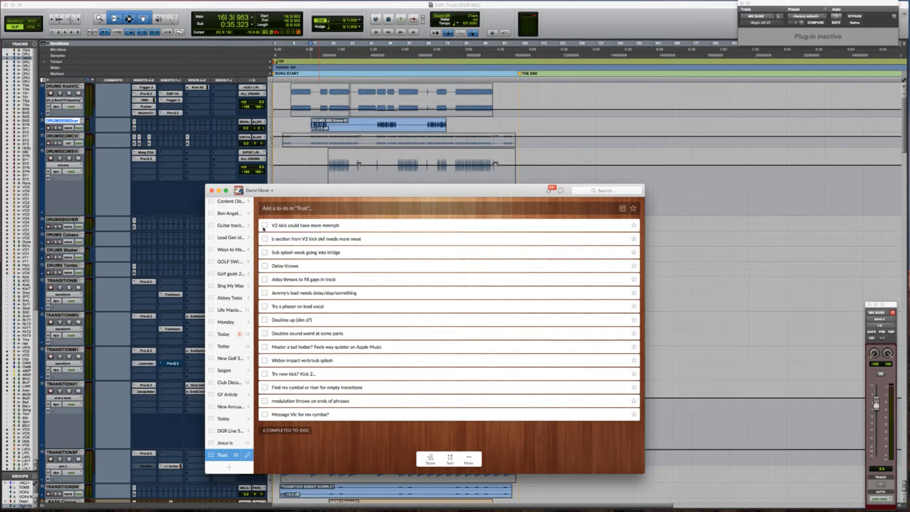
Step: Return to Pro Tools and locate the start of verse 2 on the kick track at bar 37
click(359, 99)
key(t)
key(t)
key(t)
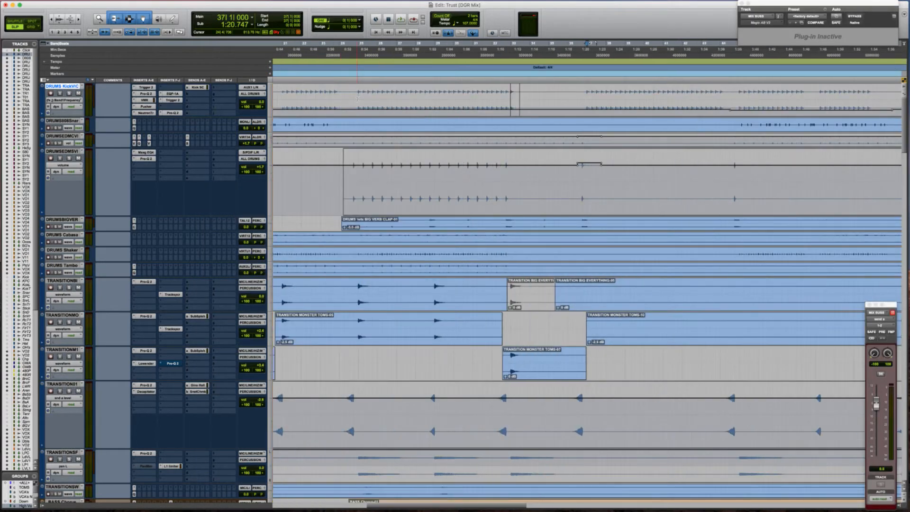
scroll(357, 99, right, 5)
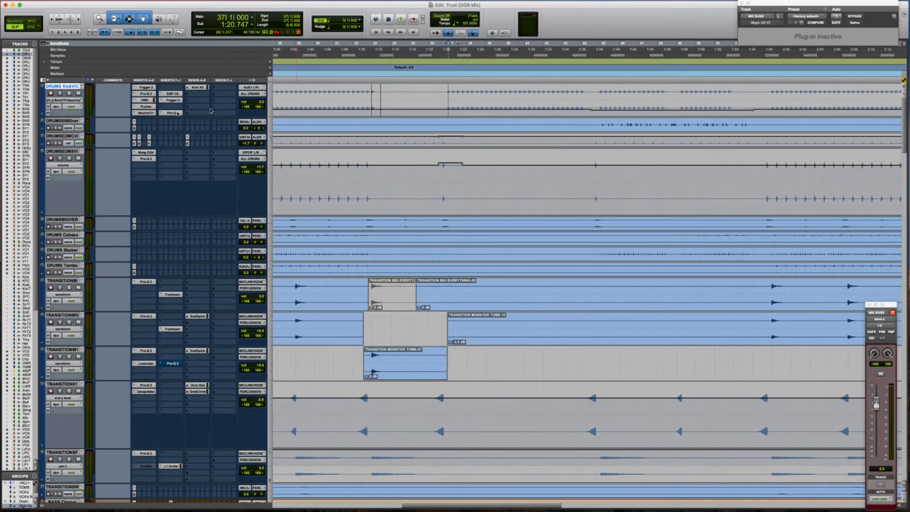
Step: Open the kick track's last Pro-Q 2 EQ and play the song from around bar 53
click(173, 113)
click(600, 101)
scroll(600, 101, right, 8)
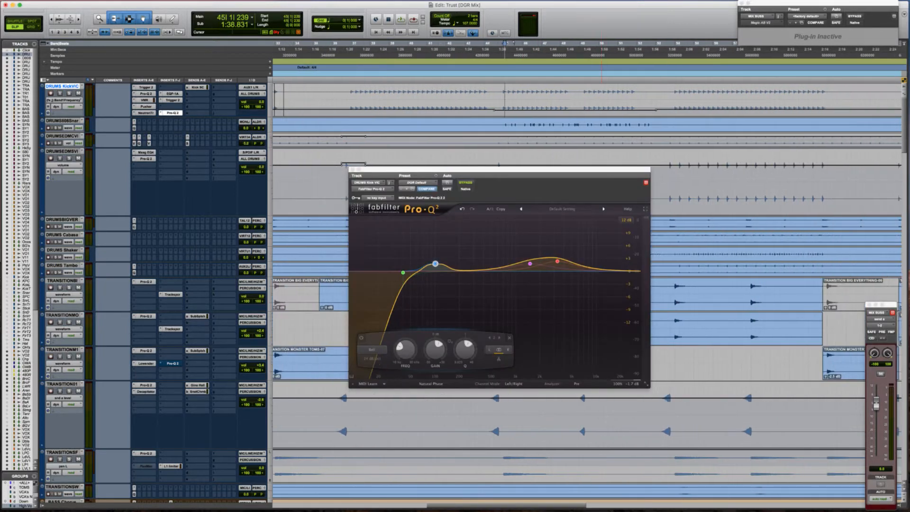
scroll(568, 98, right, 4)
click(491, 95)
key(space)
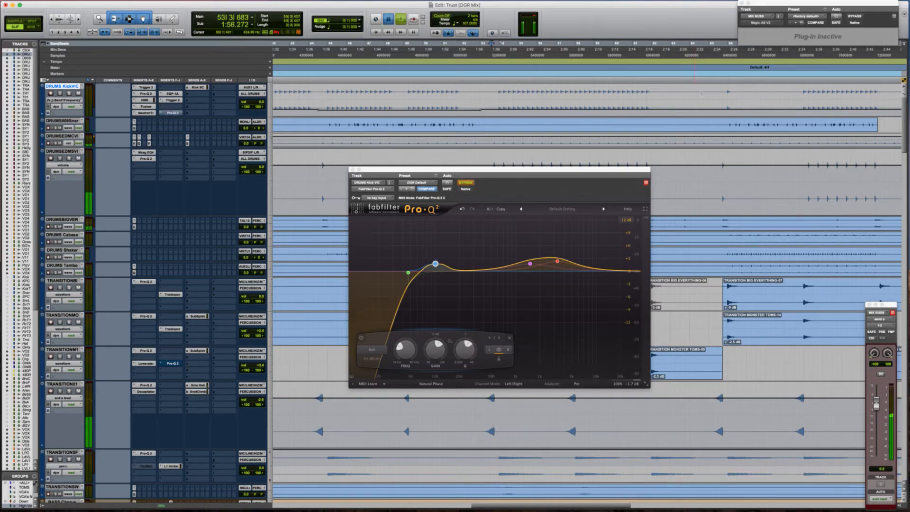
Step: Audition the kick with its EQ in the section starting around bar 69
key(space)
key(r)
scroll(709, 93, right, 4)
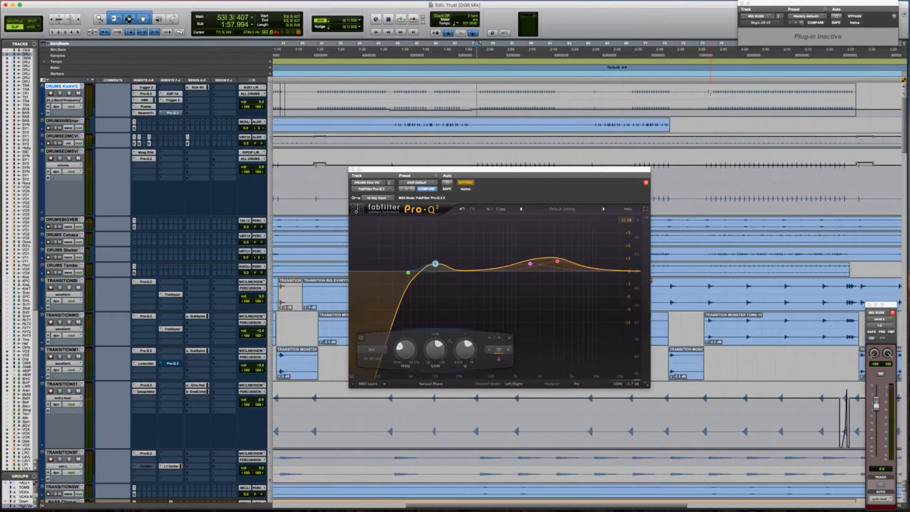
click(631, 99)
key(space)
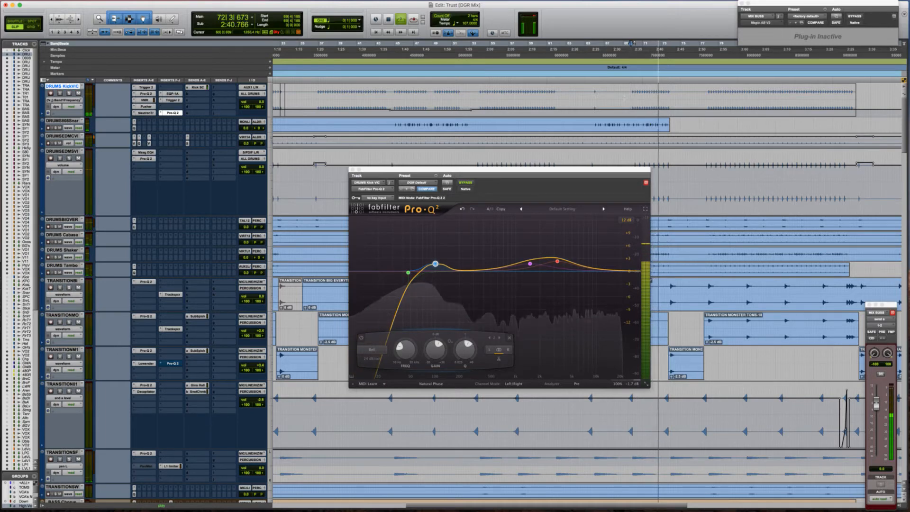
key(space)
Step: Lower the kick EQ's Band 1 frequency automation across the section starting around bar 69, and play it back
drag(629, 97, 673, 97)
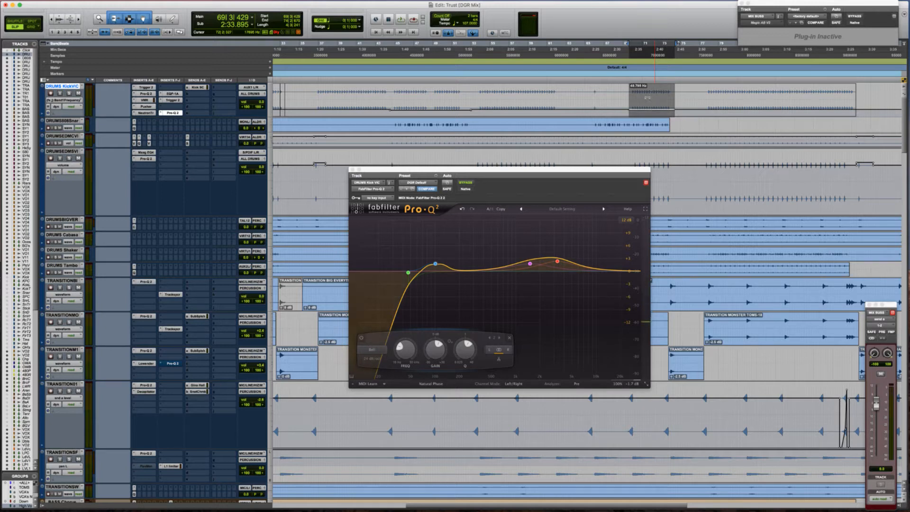
drag(647, 97, 648, 98)
click(623, 98)
key(space)
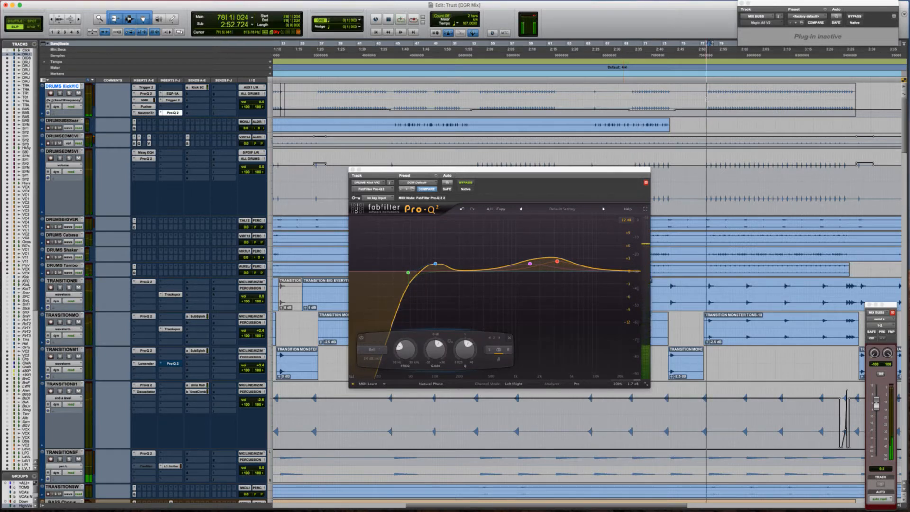
key(space)
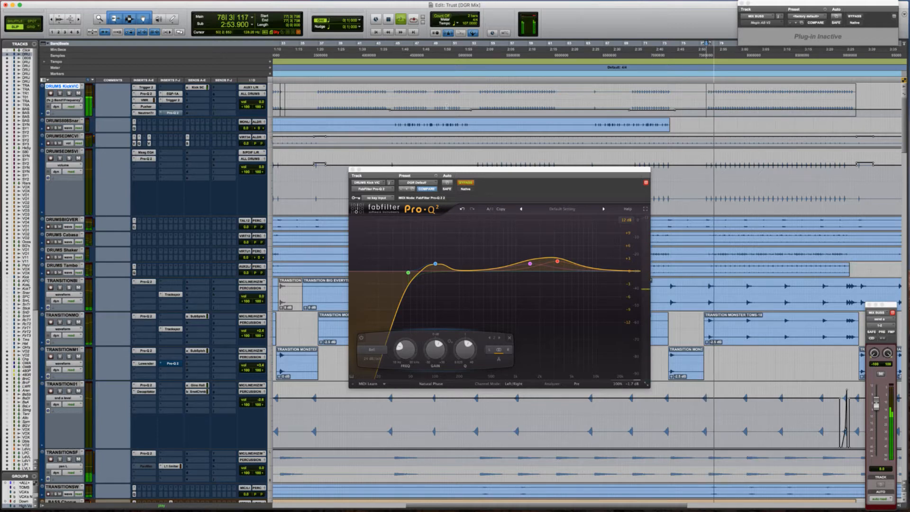
Step: Show the whole song again, close the kick's EQ window and stop playback
key(r)
key(r)
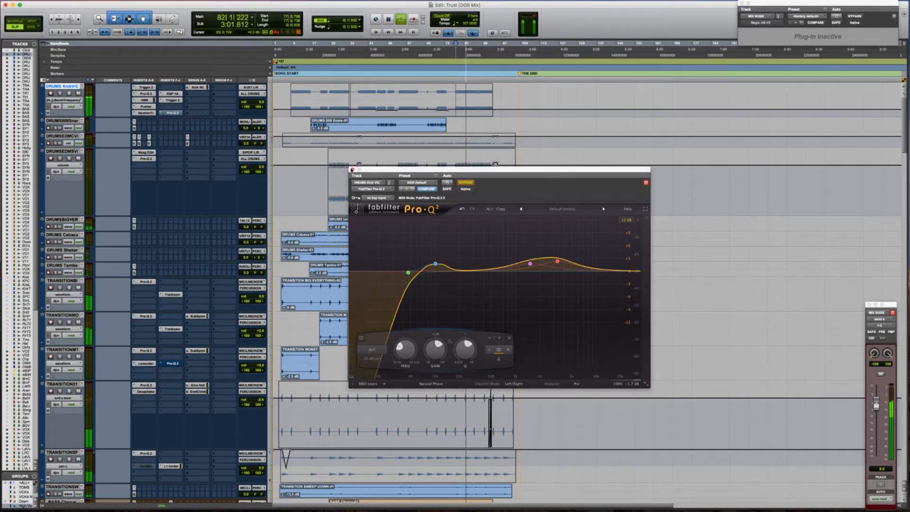
click(351, 169)
key(space)
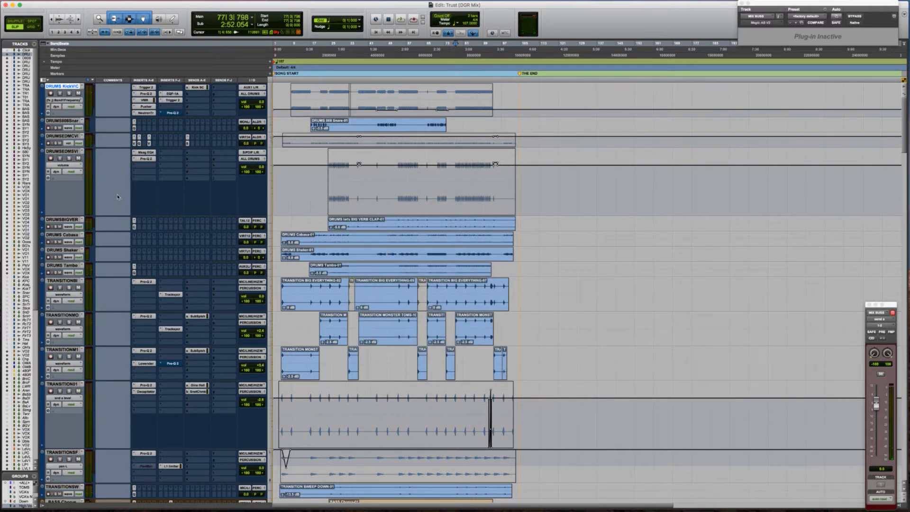
Step: In the Trust to-do list, complete "V2 kick could have more mmmph" and "b section from V2 kick def needs more meat"
scroll(117, 197, down, 5)
scroll(117, 197, up, 5)
key(super+Tab)
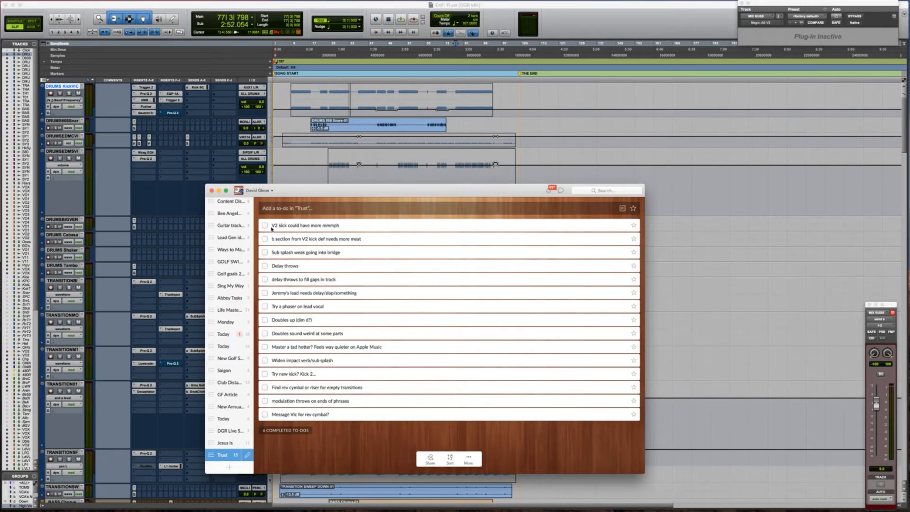
click(265, 226)
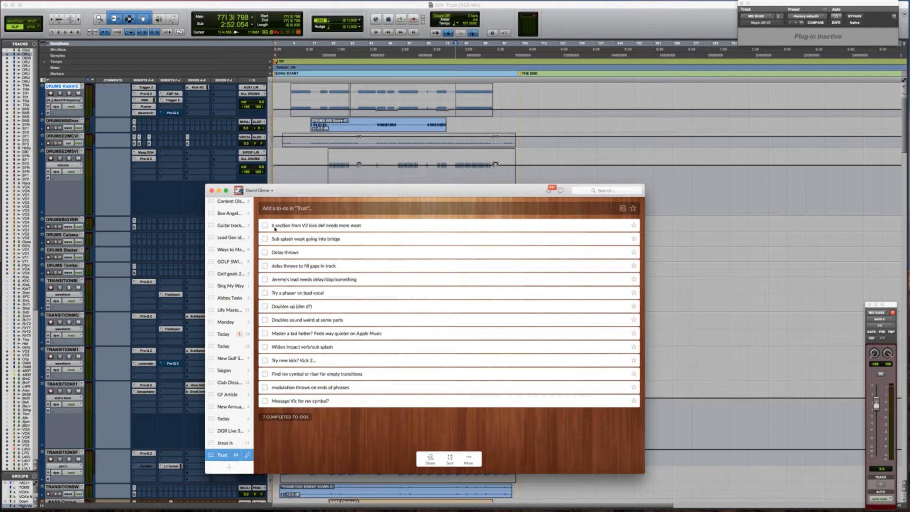
click(264, 225)
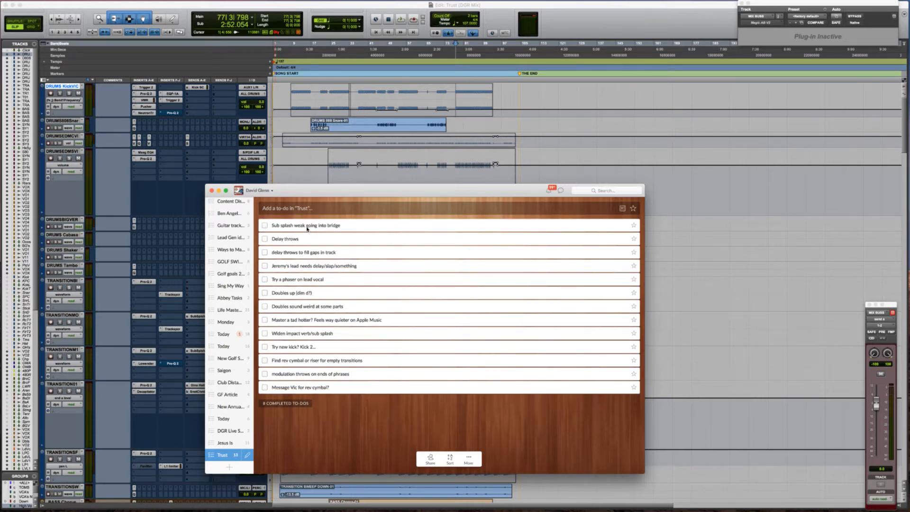
Step: Return to Pro Tools, locate the transition monster toms clip near bar 62 and play the song from there
click(411, 126)
scroll(411, 126, down, 5)
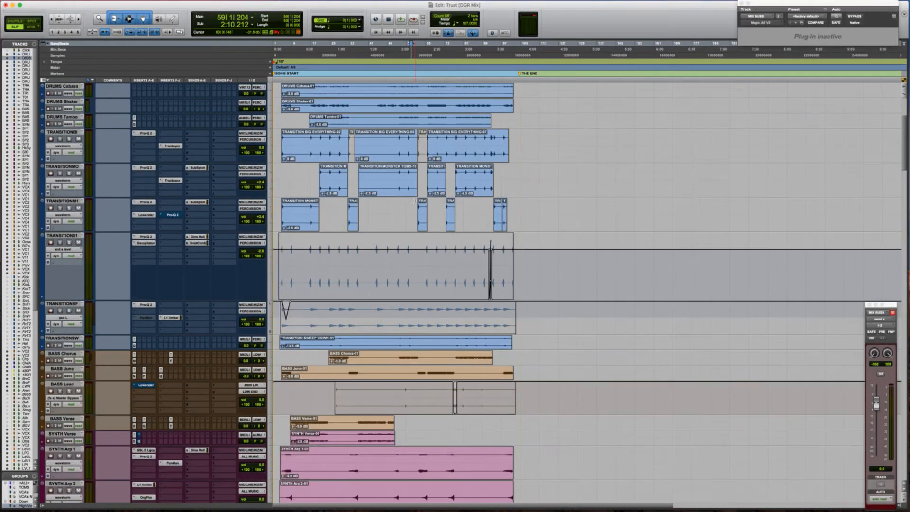
click(413, 208)
key(Tab)
key(t)
key(t)
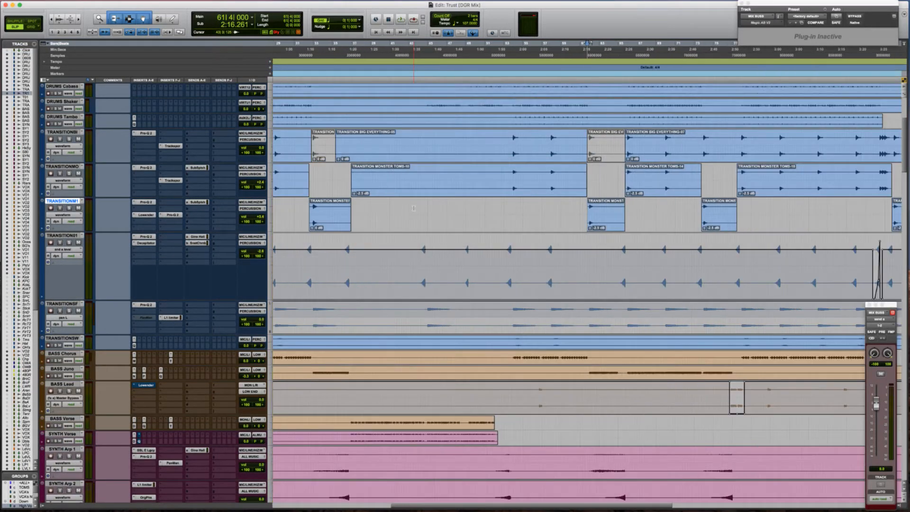
key(space)
scroll(413, 208, right, 2)
scroll(413, 209, right, 3)
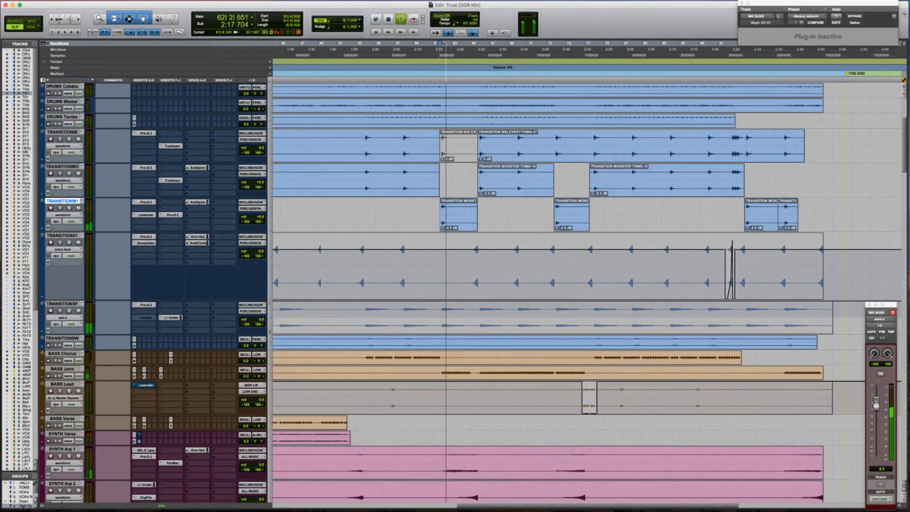
Step: Audition the sub splash going into the bridge at the TRANSITION MONSTER TOMS clip near bar 74
scroll(544, 214, right, 3)
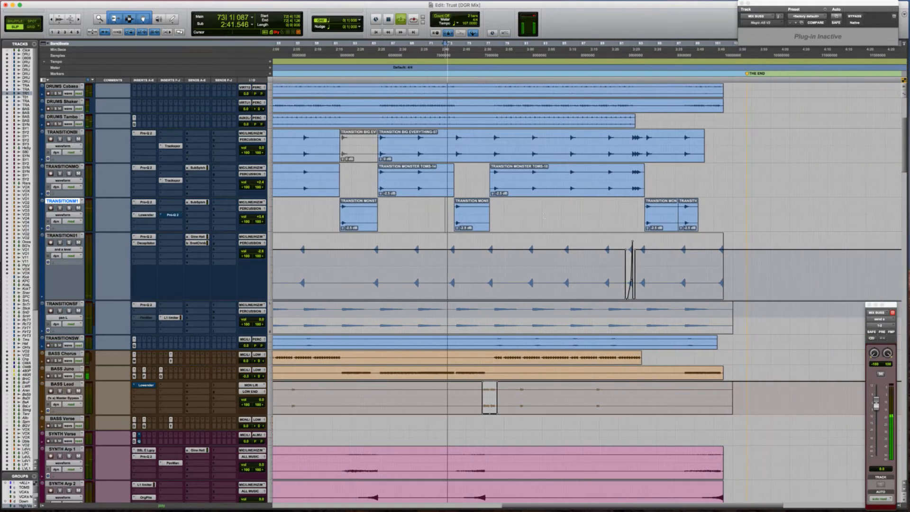
key(t)
key(t)
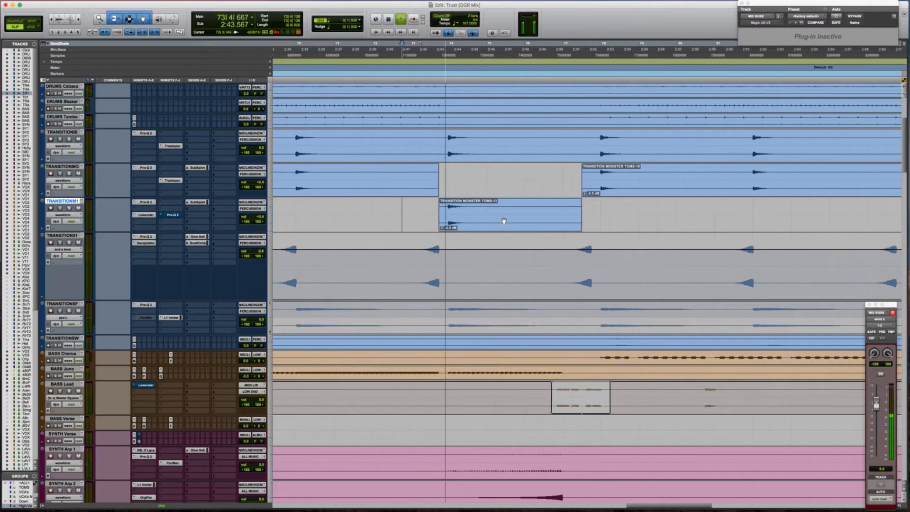
click(420, 216)
key(Tab)
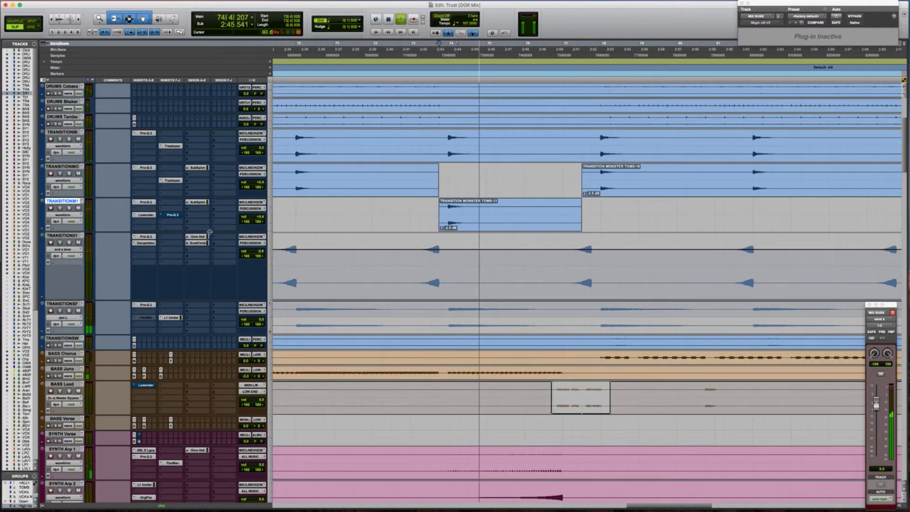
key(space)
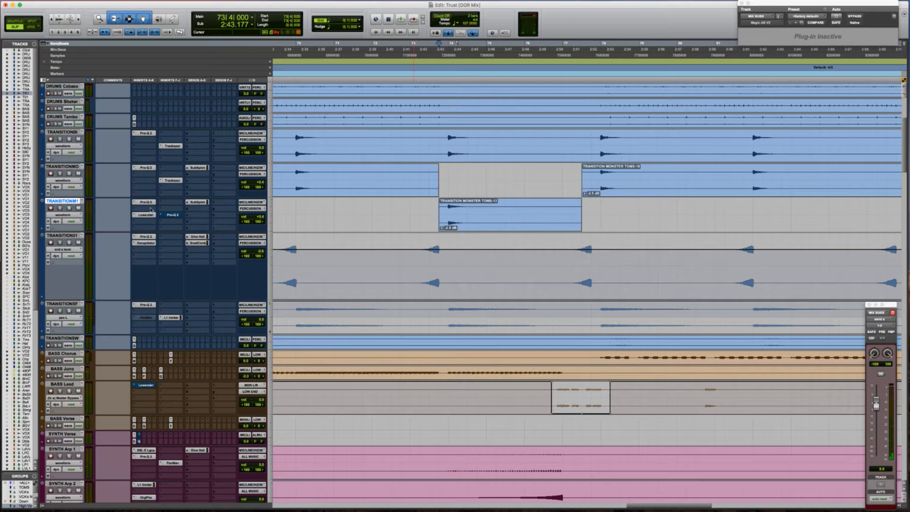
Step: In the Trust to-do list, complete "Sub splash weak going into bridge" and "Try new kick? Kick 2..."
key(super+Tab)
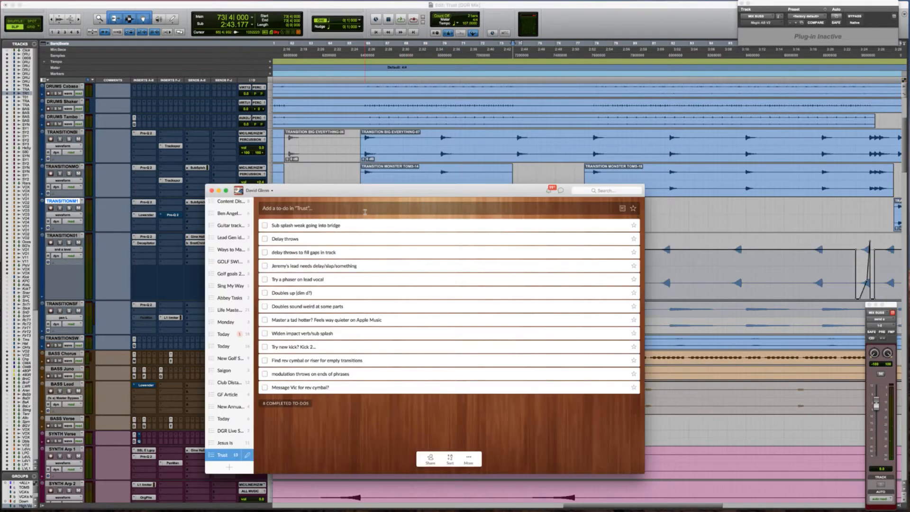
click(265, 226)
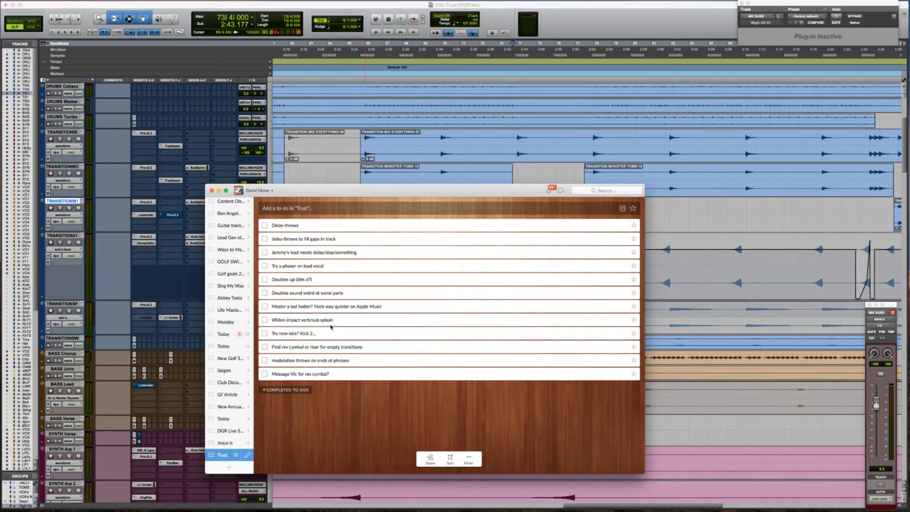
click(264, 333)
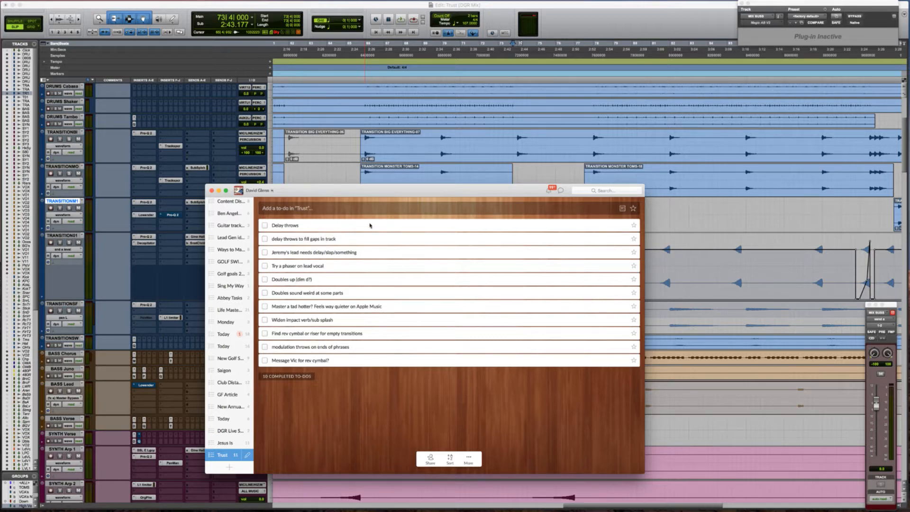
Step: Switch to Pro Tools, show the whole arrangement and return the playhead to the song start
click(552, 38)
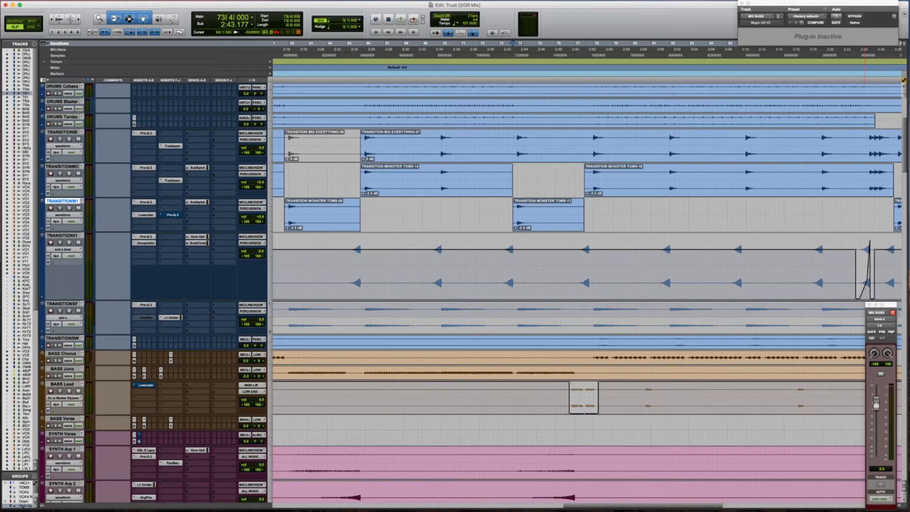
click(429, 211)
click(403, 211)
key(r)
key(r)
key(Return)
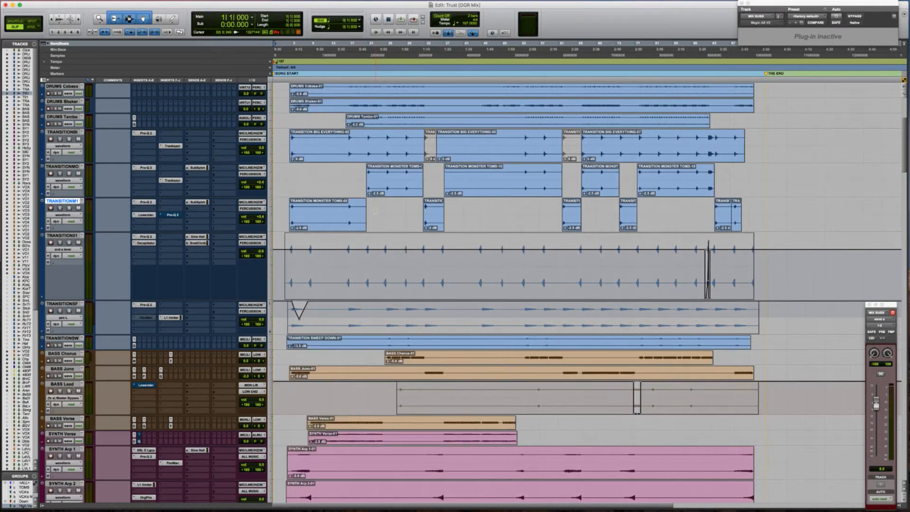
Step: Locate the Ld Vocal track and place the edit cursor just before its first clip
click(288, 214)
scroll(170, 244, down, 15)
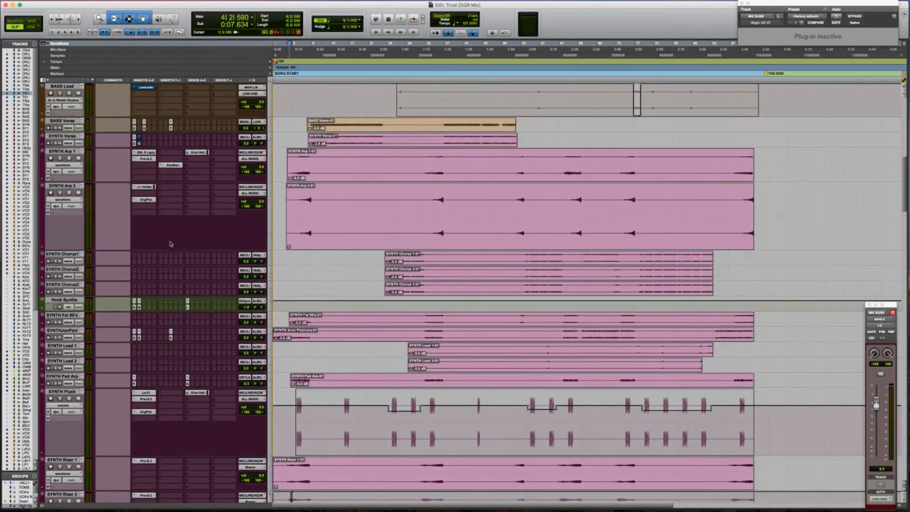
scroll(170, 244, down, 15)
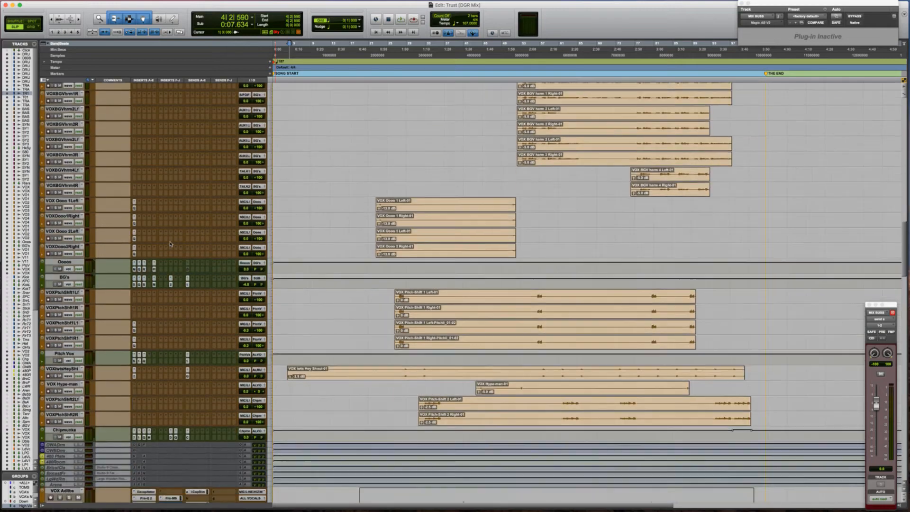
scroll(170, 244, down, 10)
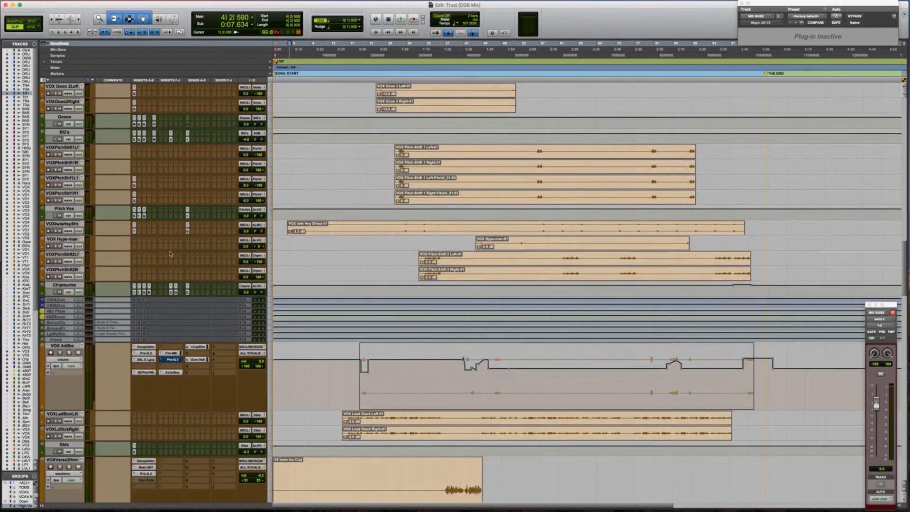
scroll(170, 253, down, 5)
scroll(170, 253, down, 12)
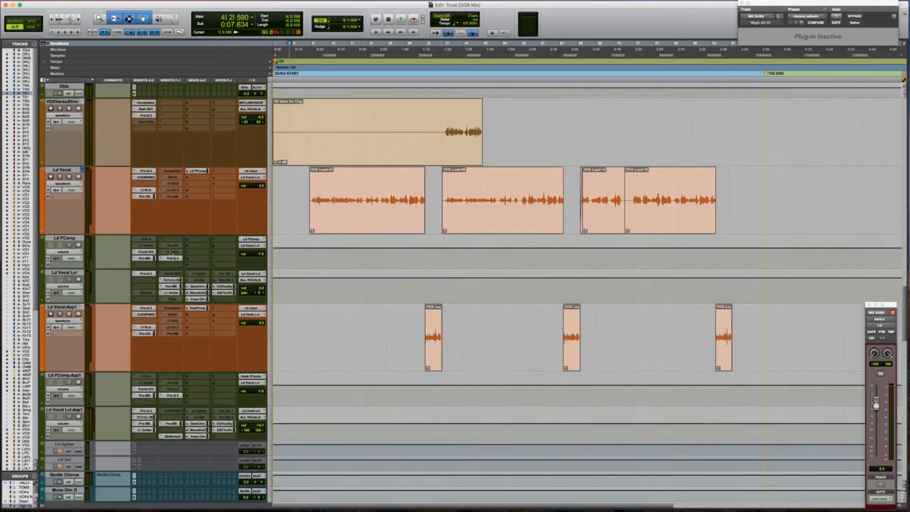
scroll(170, 254, down, 3)
scroll(306, 225, up, 3)
click(308, 194)
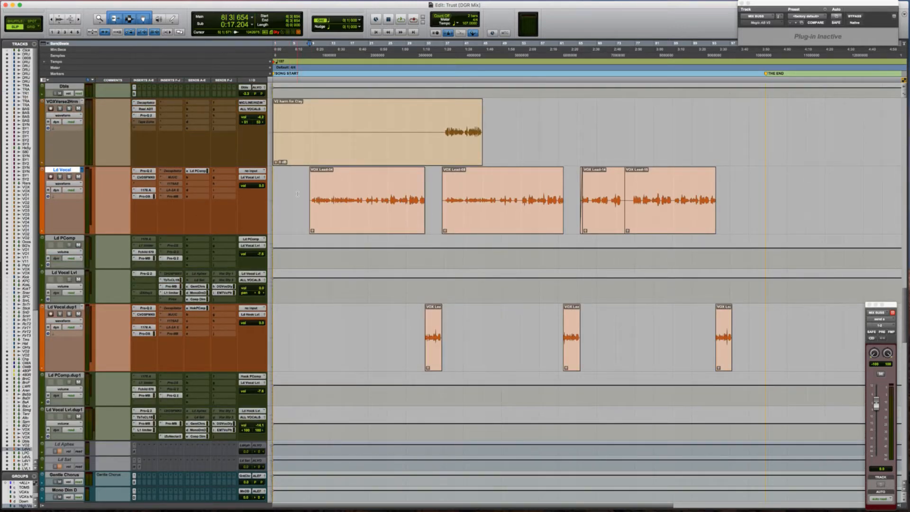
Step: Enlarge the displayed waveforms and play the song from the start of the first Ld Vocal clip
scroll(297, 194, down, 1)
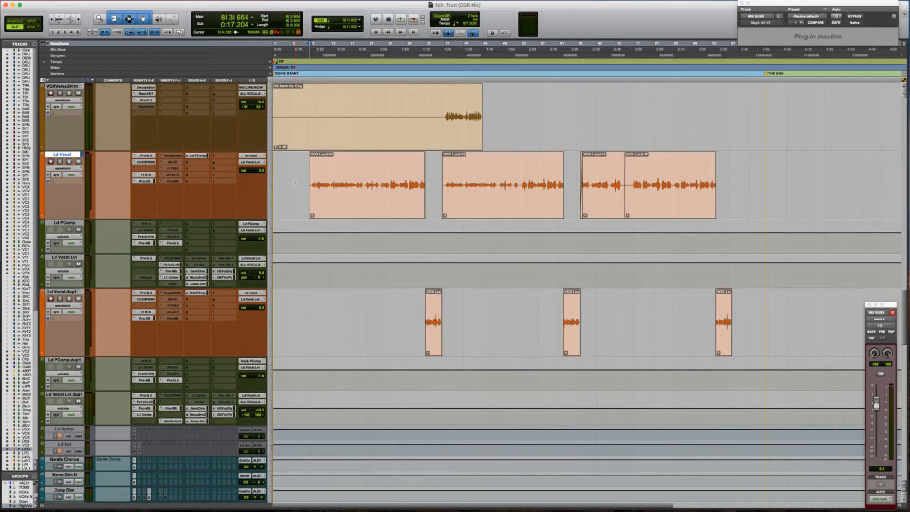
click(292, 184)
key(Return)
key(super+alt+bracketright)
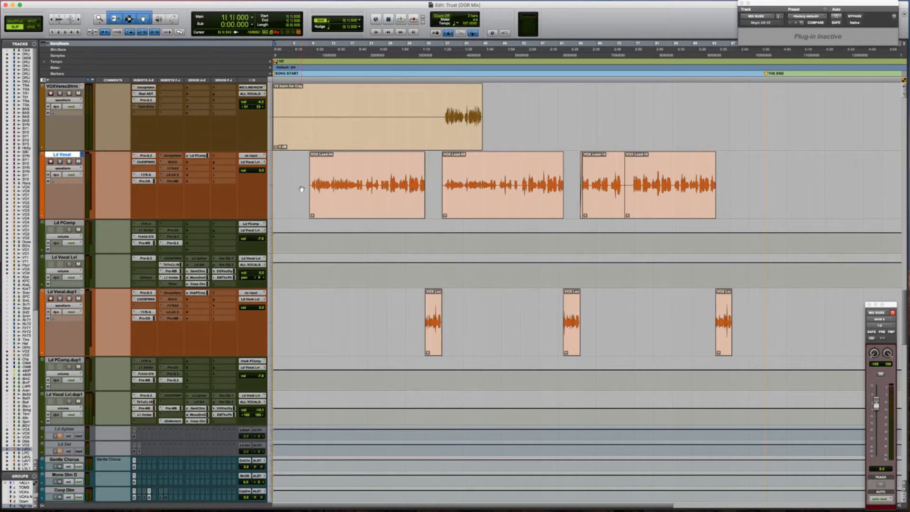
click(297, 183)
key(Tab)
key(space)
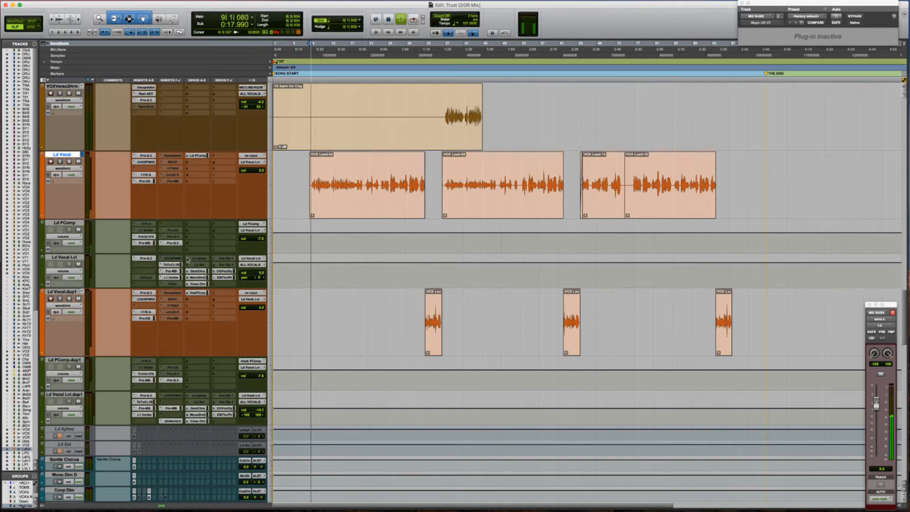
click(187, 259)
mouse_move(203, 264)
mouse_move(277, 269)
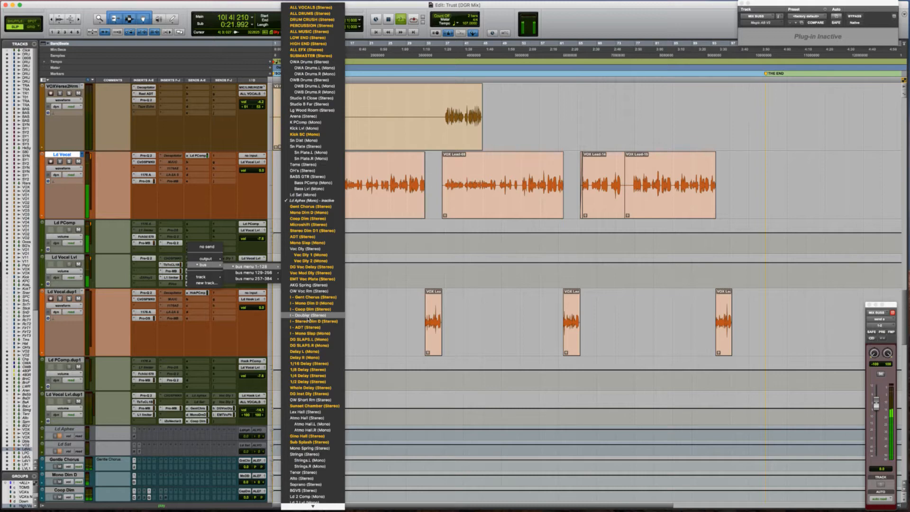
click(384, 256)
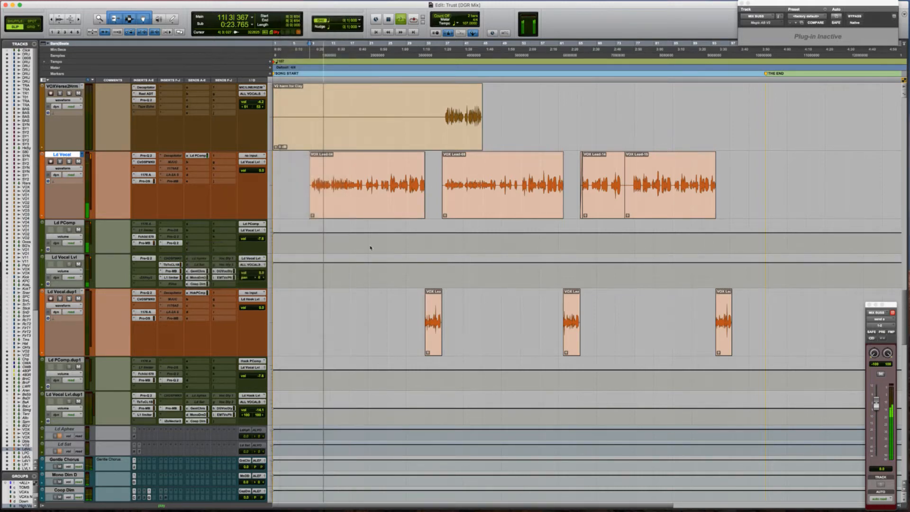
key(space)
Step: Show the clip gain line on the first Ld Vocal clip
right_click(327, 180)
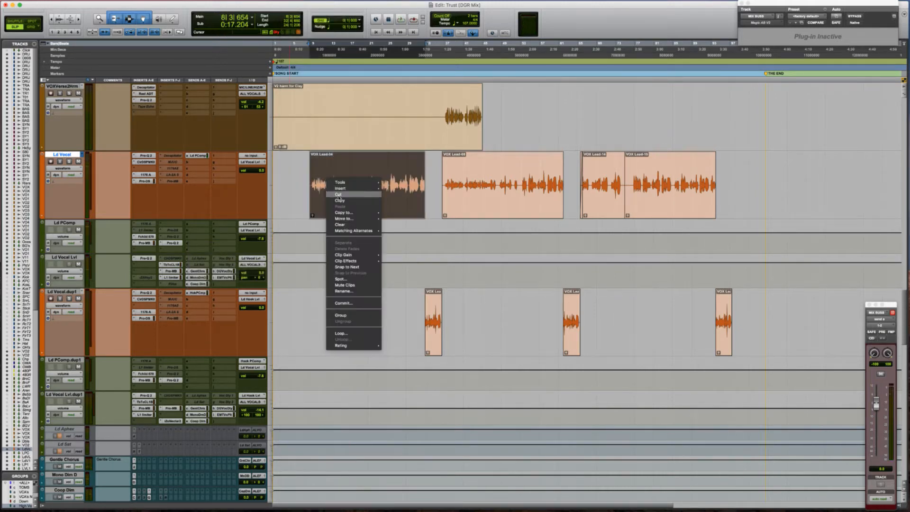
mouse_move(353, 256)
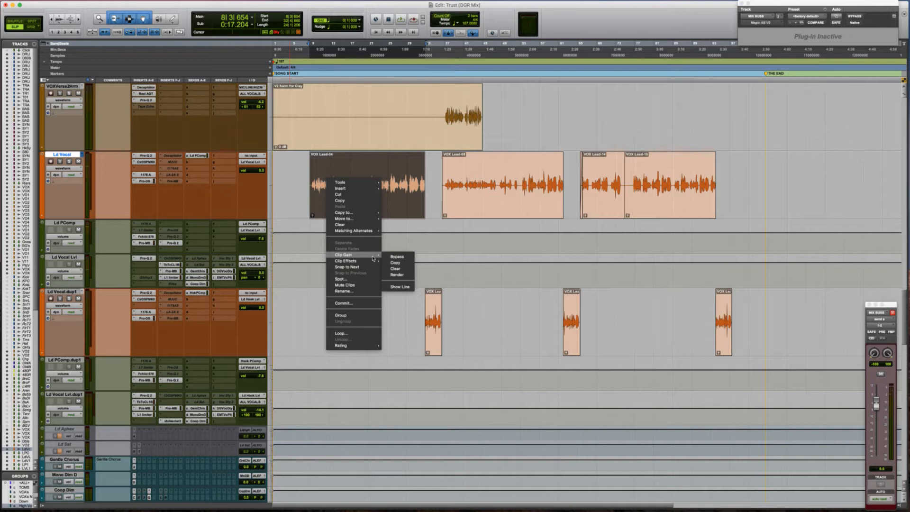
click(400, 287)
Step: Locate the start of the first Ld Vocal clip and audition a short part of the vocal after it
click(303, 171)
key(Tab)
key(t)
key(t)
key(t)
scroll(302, 172, right, 5)
key(alt+super+bracketright)
key(t)
key(t)
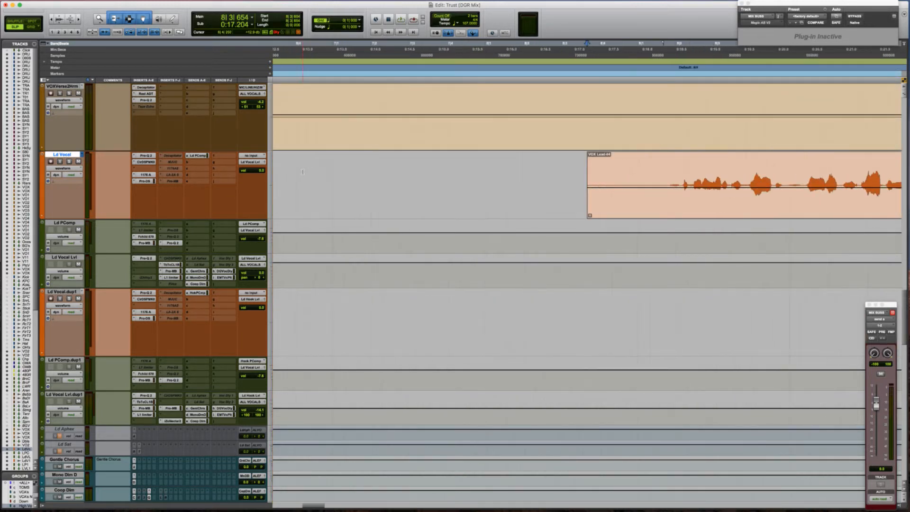
scroll(303, 172, right, 5)
click(666, 171)
key(space)
key(space)
Step: Replay the lead vocal phrase around the fourth beat of bar 10 to judge its level
click(292, 171)
key(space)
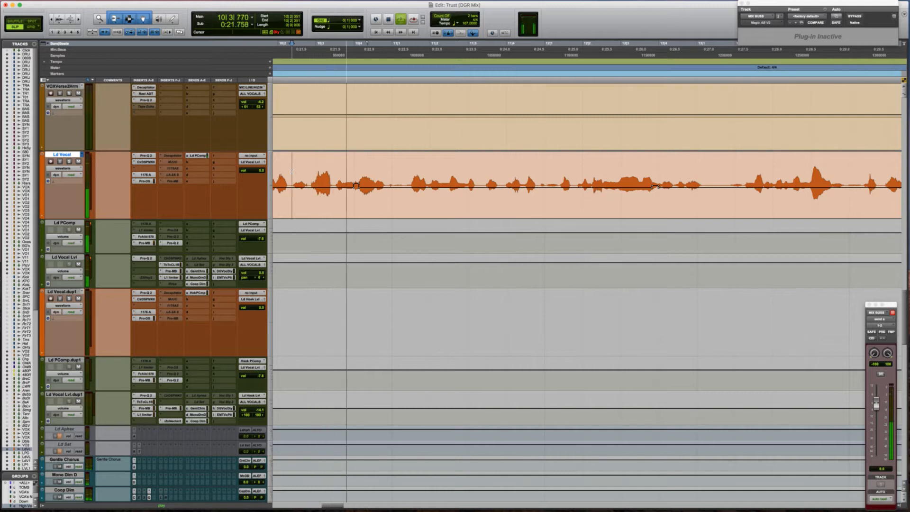
scroll(292, 171, left, 2)
key(space)
click(291, 172)
key(space)
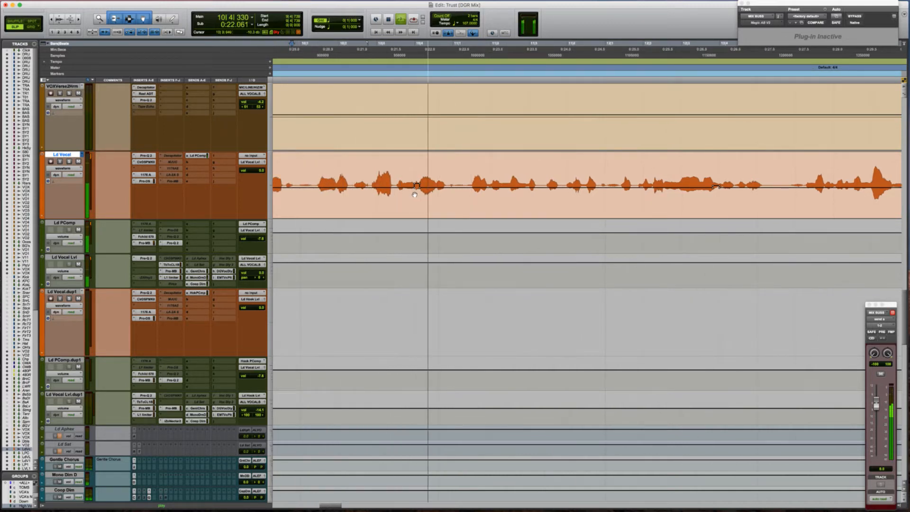
key(space)
Step: Raise the clip gain slightly on the lead vocal phrase starting at 10|3|465 and play it back
click(396, 172)
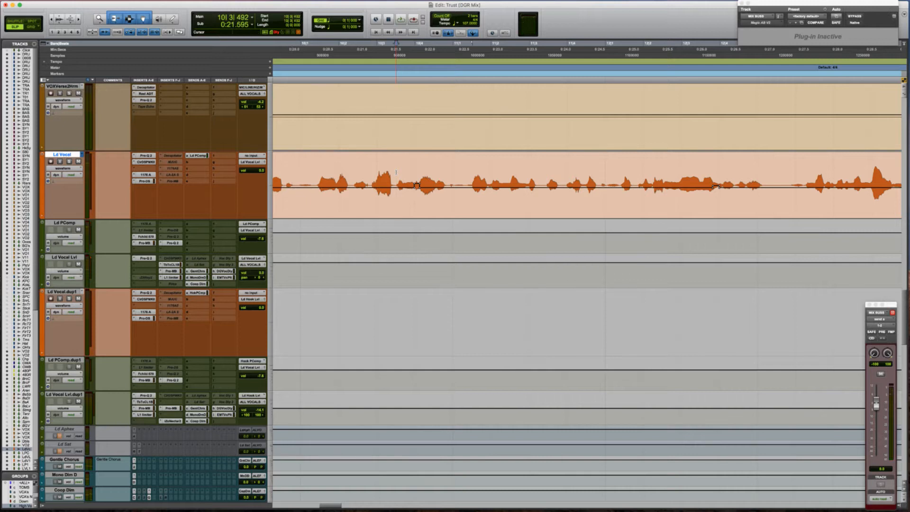
click(395, 172)
drag(395, 172, 447, 172)
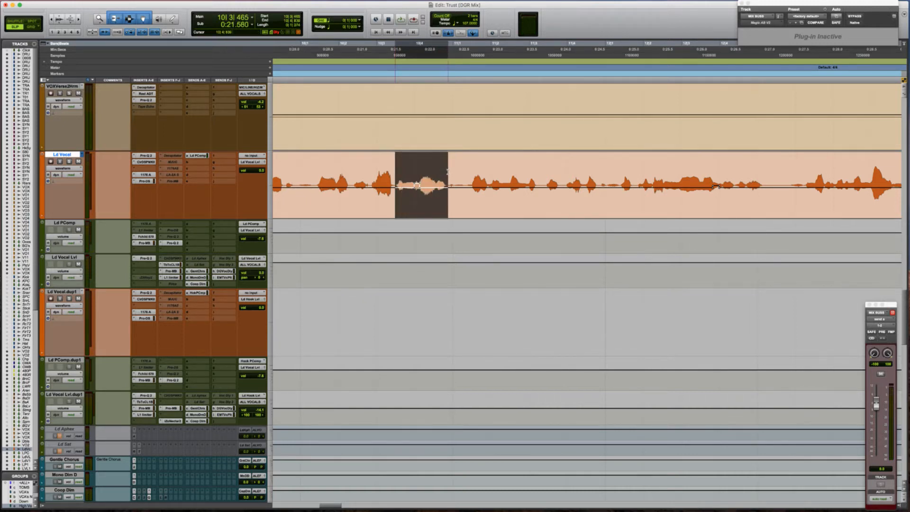
click(422, 176)
key(alt+super+z)
double_click(418, 196)
key(alt+super+z)
drag(416, 185, 416, 184)
click(320, 166)
key(space)
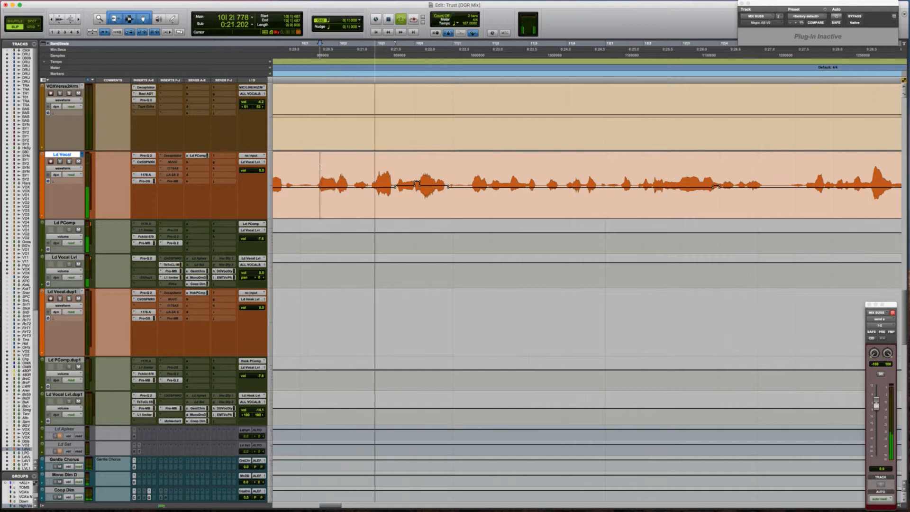
key(space)
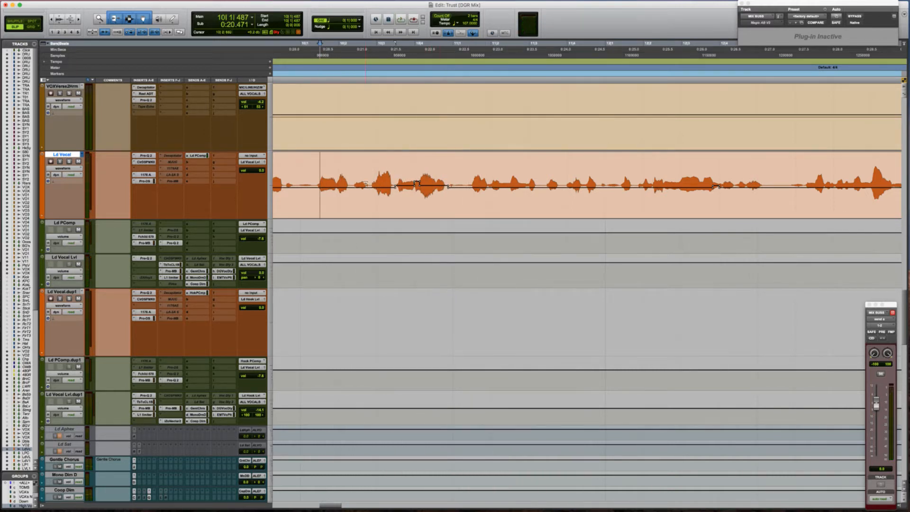
Step: Place the cursor just before the first vocal line and assign send A on Ld Vocal Lvl to the Voc Dly 1 bus at 0.0 dB
key(r)
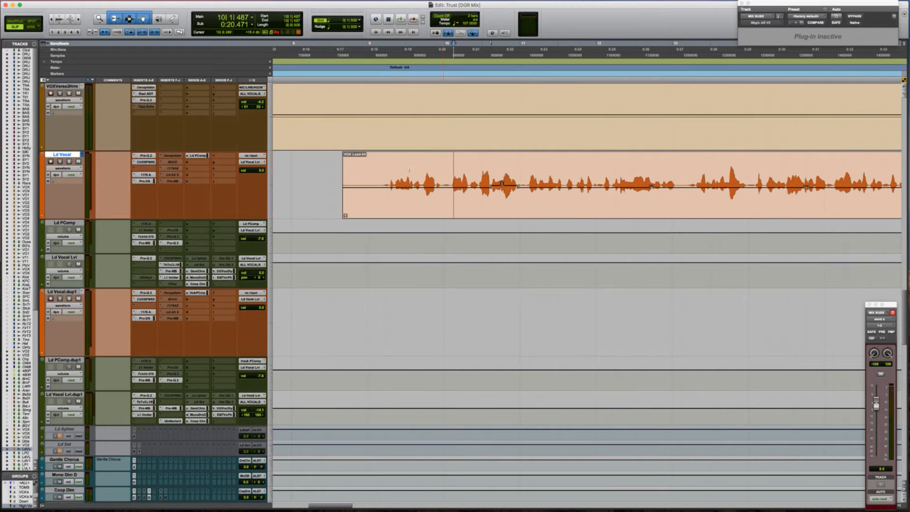
click(377, 184)
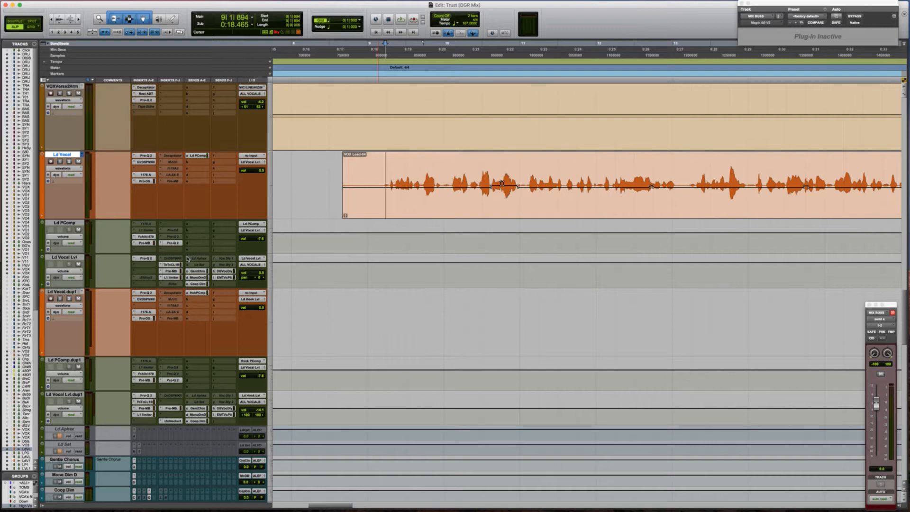
click(190, 258)
mouse_move(204, 264)
mouse_move(251, 266)
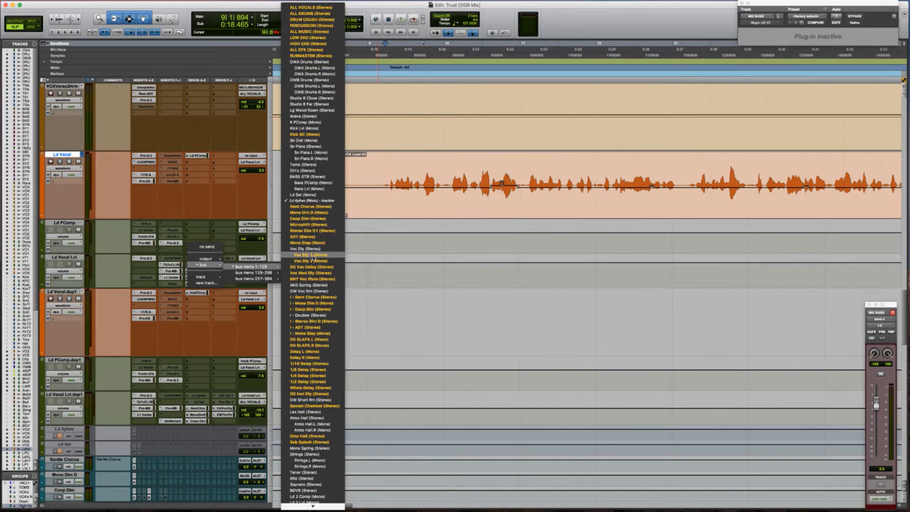
click(312, 258)
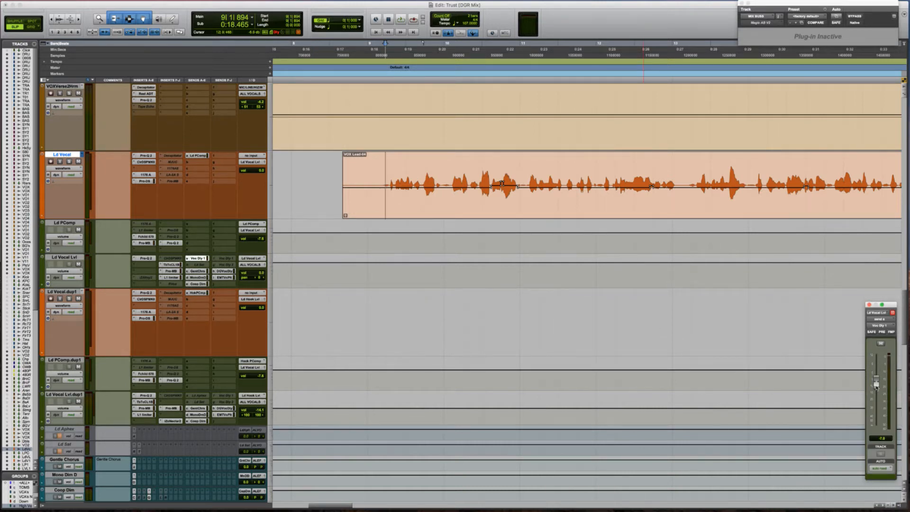
Step: Move the Voc Dly 1 track directly below Ld Vocal Lvl and increase its track height
scroll(72, 403, left, 2)
scroll(72, 403, down, 10)
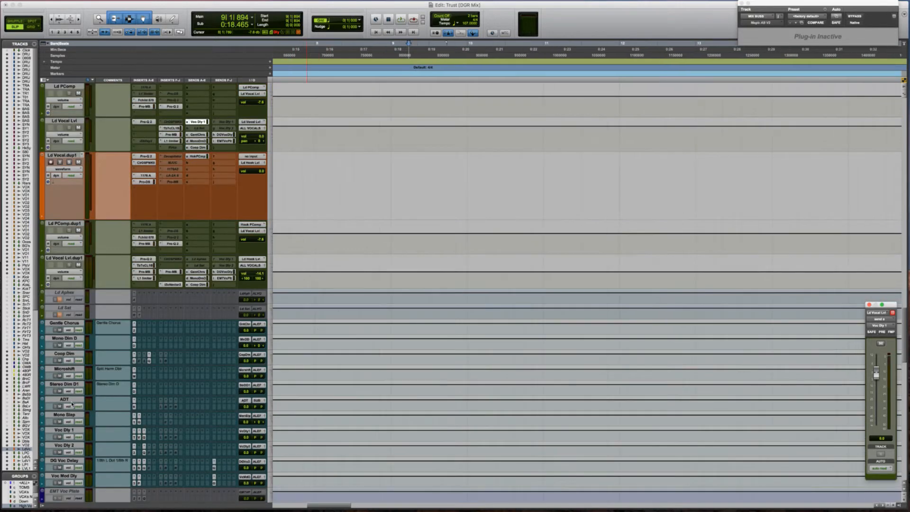
drag(68, 364, 52, 211)
click(68, 225)
click(69, 224)
key(ctrl+Up)
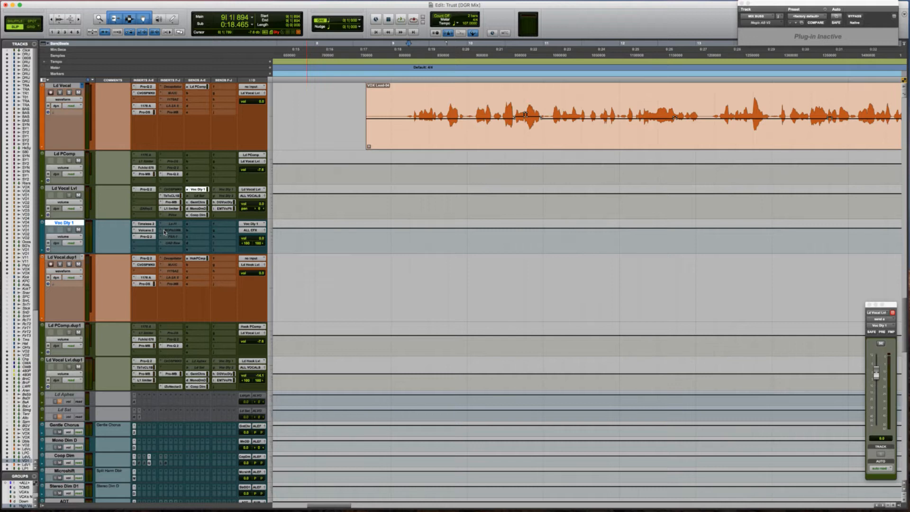
Step: Replace the Timeless 2 insert on Voc Dly 1 with a mono Mod Delay III and remove the Pro-Q 2 insert
click(134, 224)
mouse_move(198, 223)
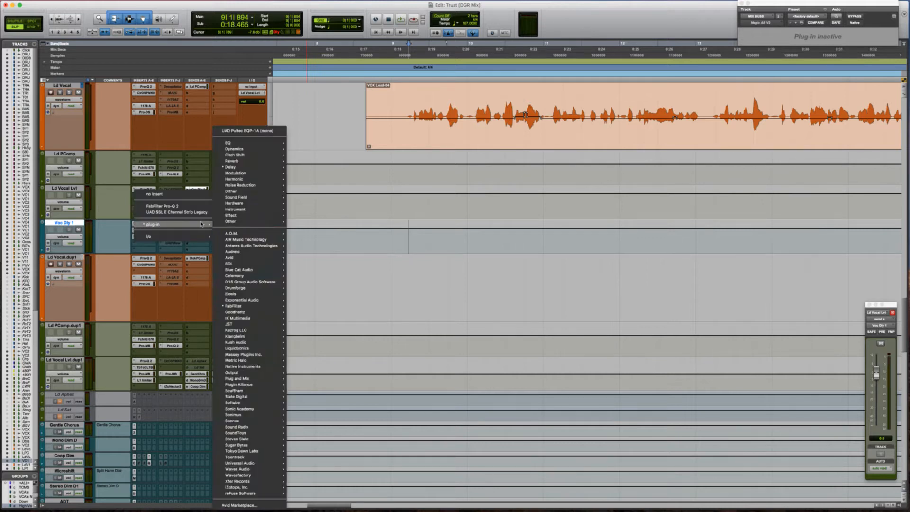
mouse_move(237, 166)
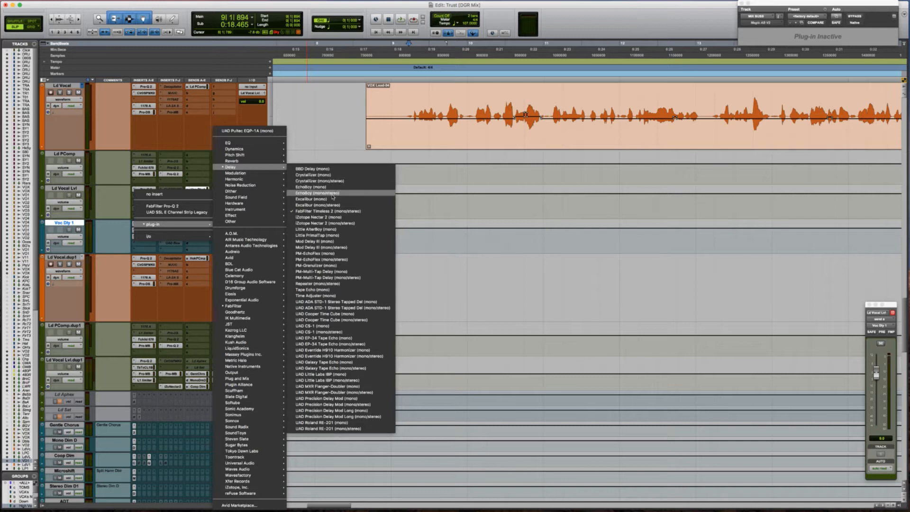
click(342, 246)
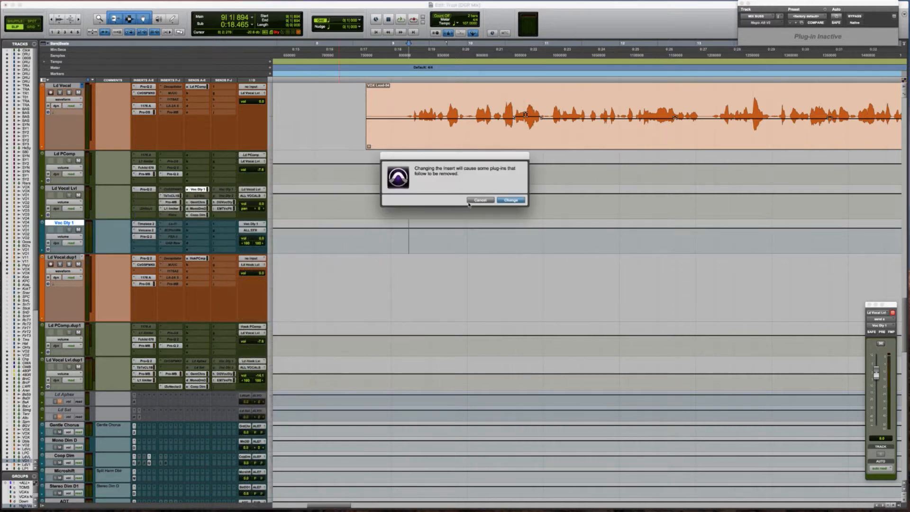
click(506, 201)
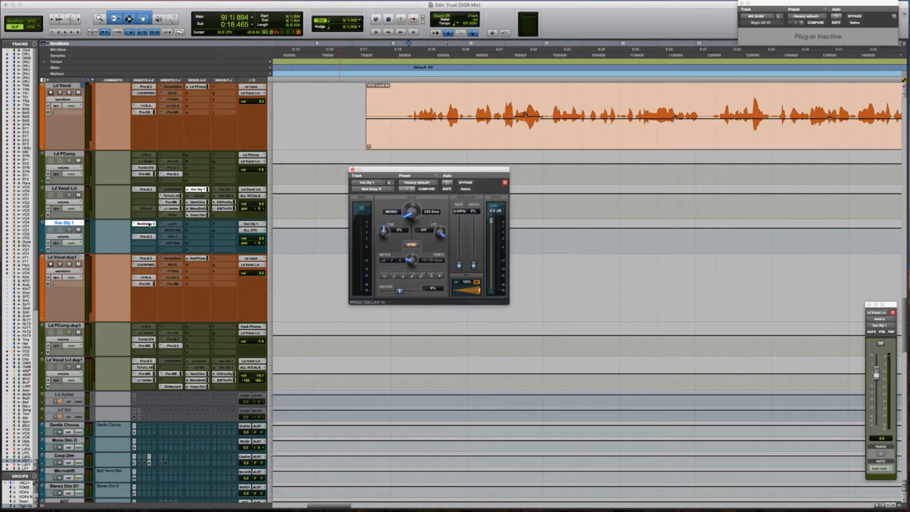
click(149, 207)
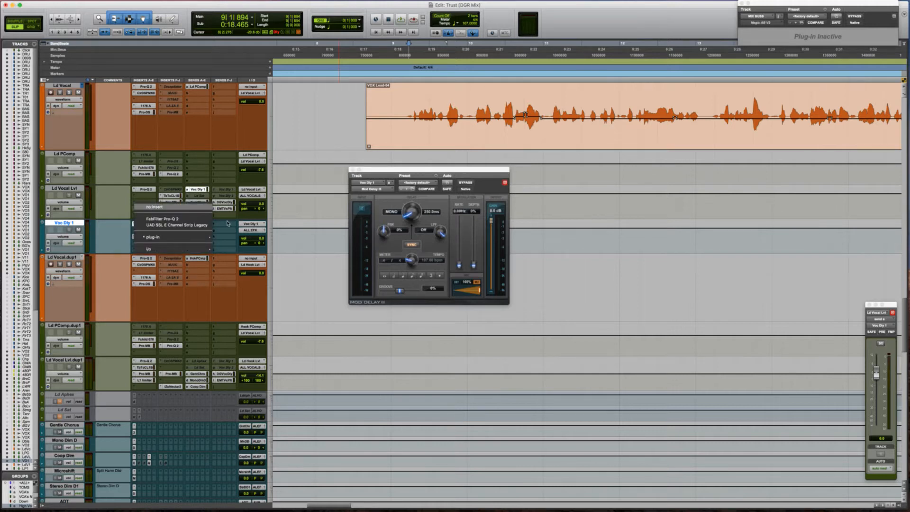
click(183, 207)
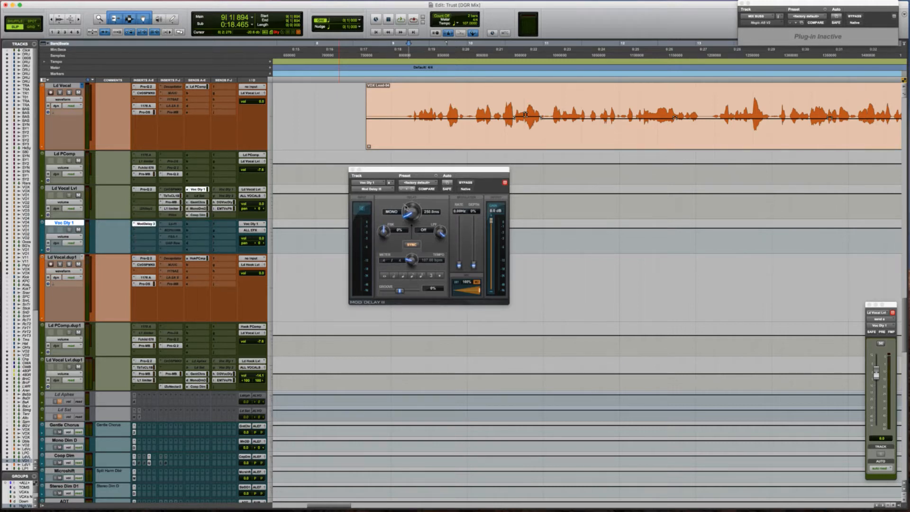
Step: Set the Mod Delay III on Voc Dly 1 to a synced eighth-note delay and audition it on the lead vocal from bar 9
click(412, 276)
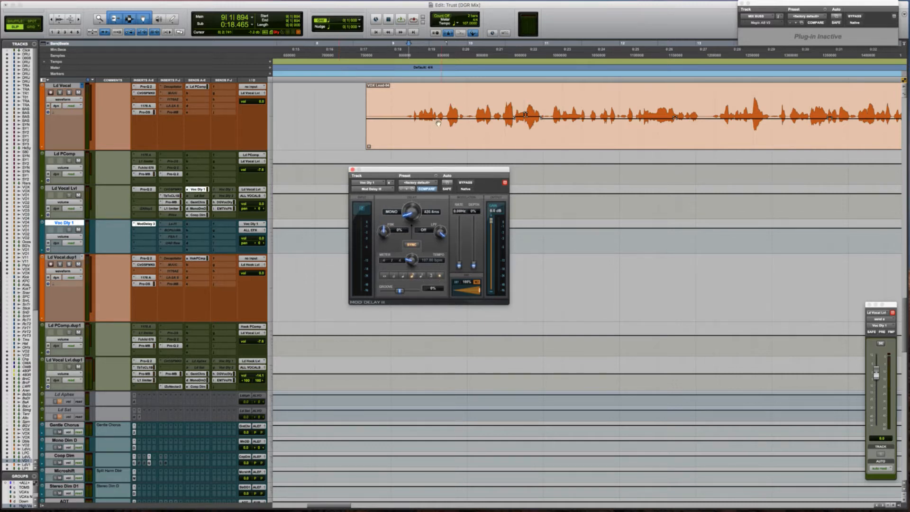
click(408, 102)
key(space)
key(space)
click(451, 242)
key(space)
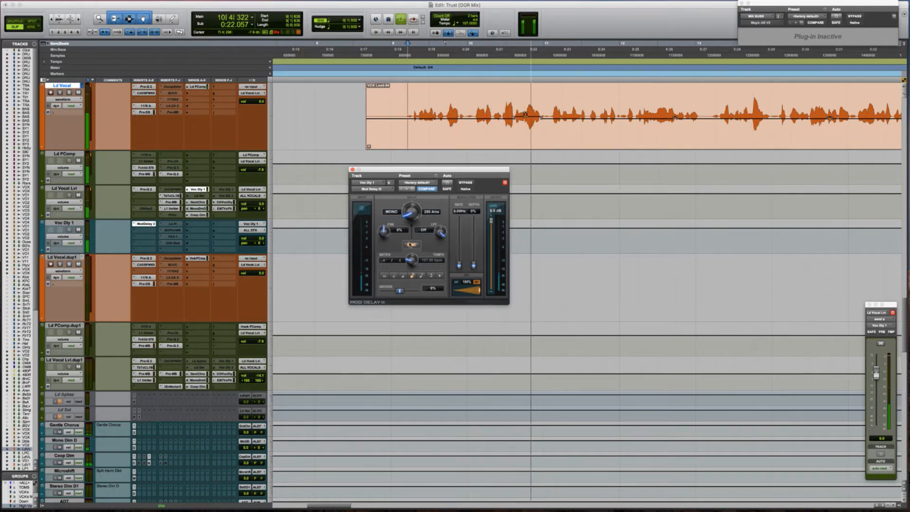
Step: Try about 28% feedback and a triplet eighth-note timing on the Voc Dly 1 delay while auditioning the vocal
drag(384, 232, 384, 219)
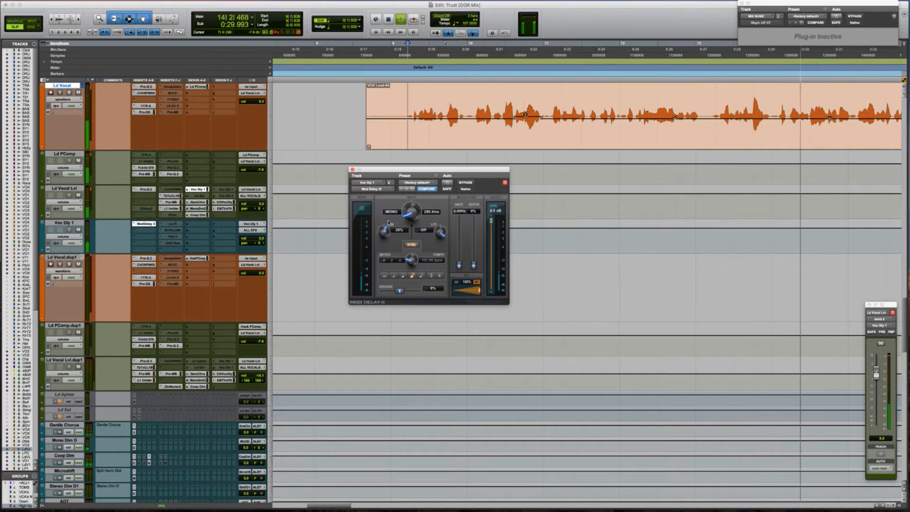
click(430, 276)
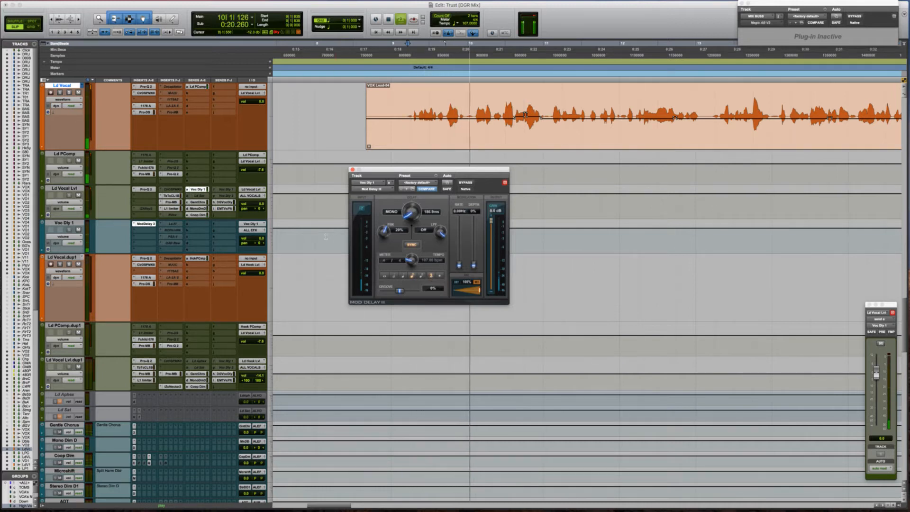
key(space)
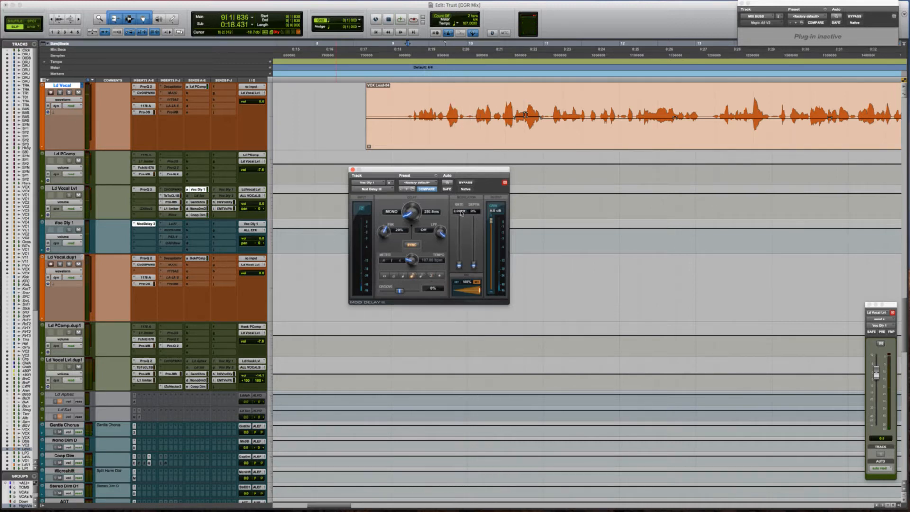
Step: Turn off sync in the Mod Delay III and audition a slapback delay of about 111 ms while adjusting its feedback
click(412, 245)
drag(410, 210, 404, 236)
key(space)
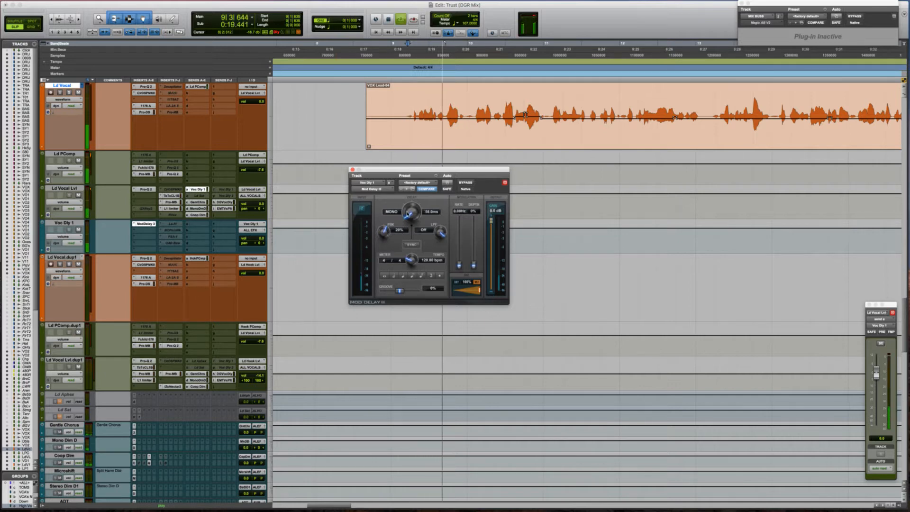
drag(407, 212, 405, 207)
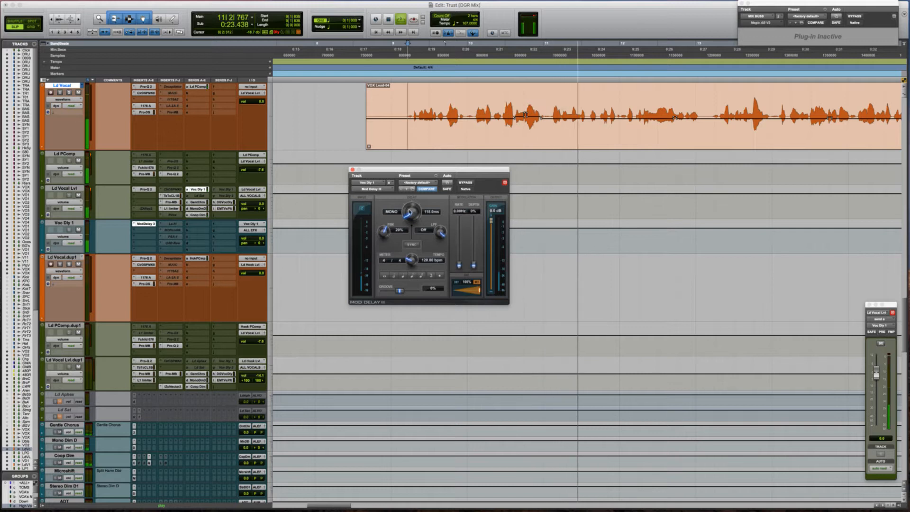
drag(408, 213, 410, 216)
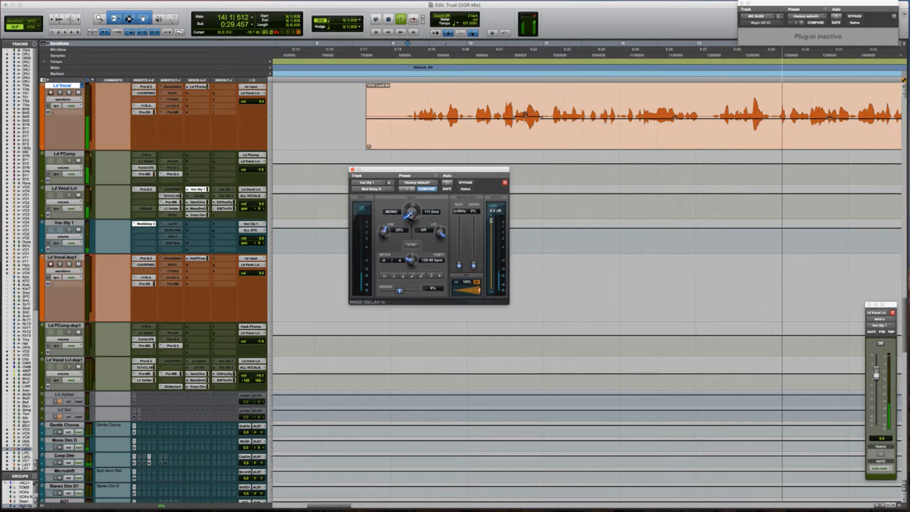
drag(384, 230, 379, 244)
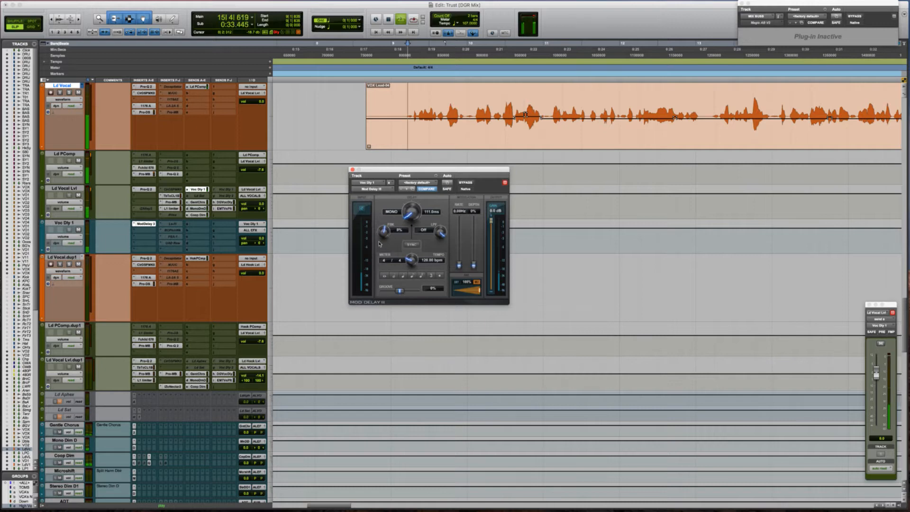
key(space)
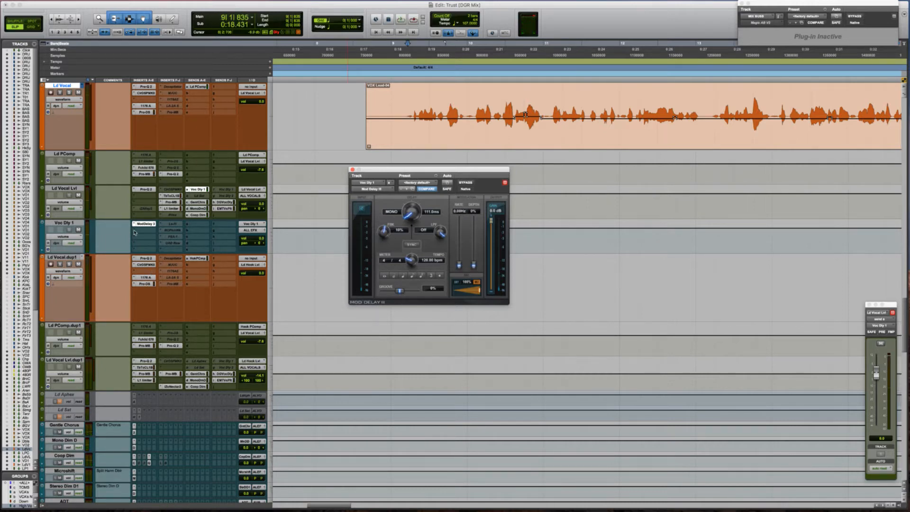
Step: Insert a Pro-Q 2 after the Mod Delay III on Voc Dly 1 and raise its low cut and lower its high cut
click(135, 232)
click(367, 308)
drag(370, 274, 482, 276)
drag(637, 271, 566, 270)
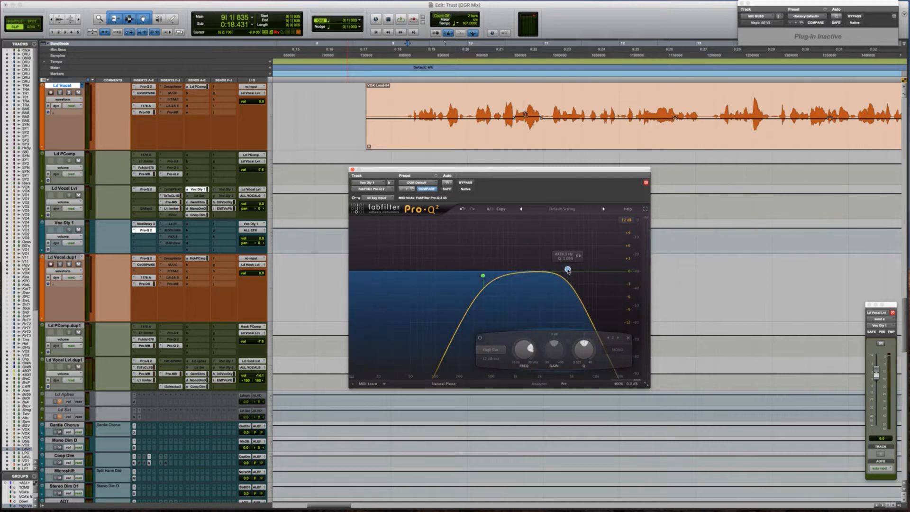
Step: Shape the delay's Pro-Q 2 during playback with a low-mid dip, a midrange boost and two upper-frequency dips
key(space)
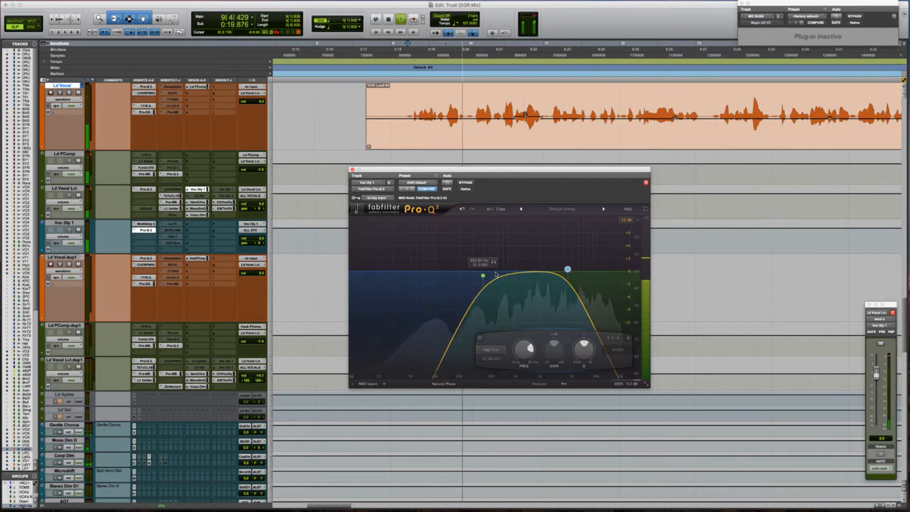
drag(499, 273, 493, 299)
drag(556, 277, 578, 304)
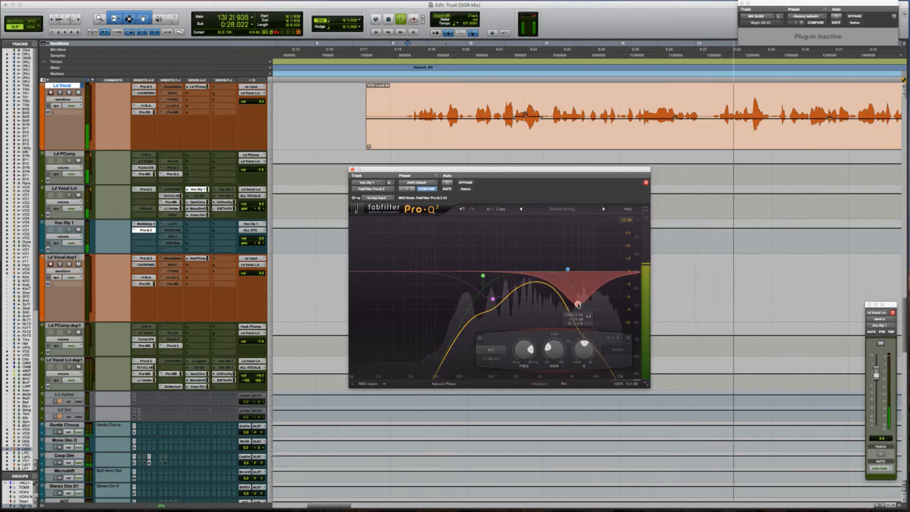
drag(546, 271, 523, 255)
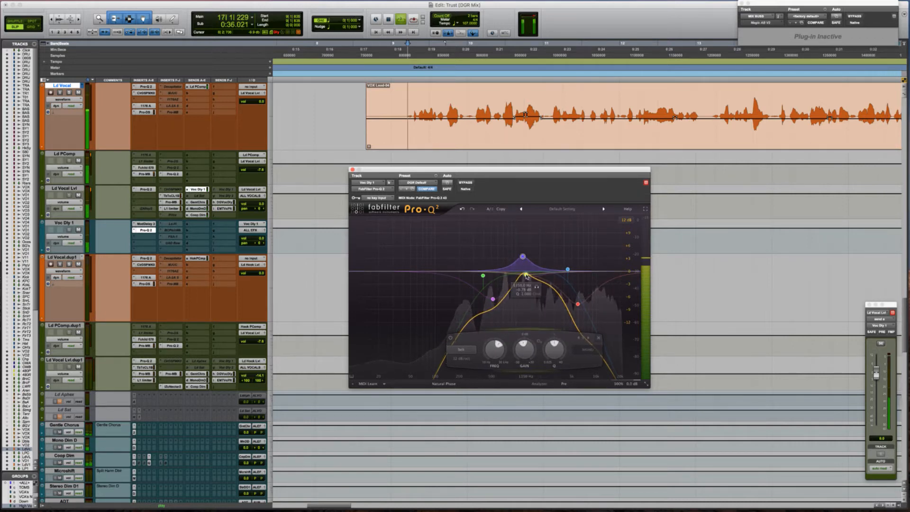
drag(513, 270, 542, 262)
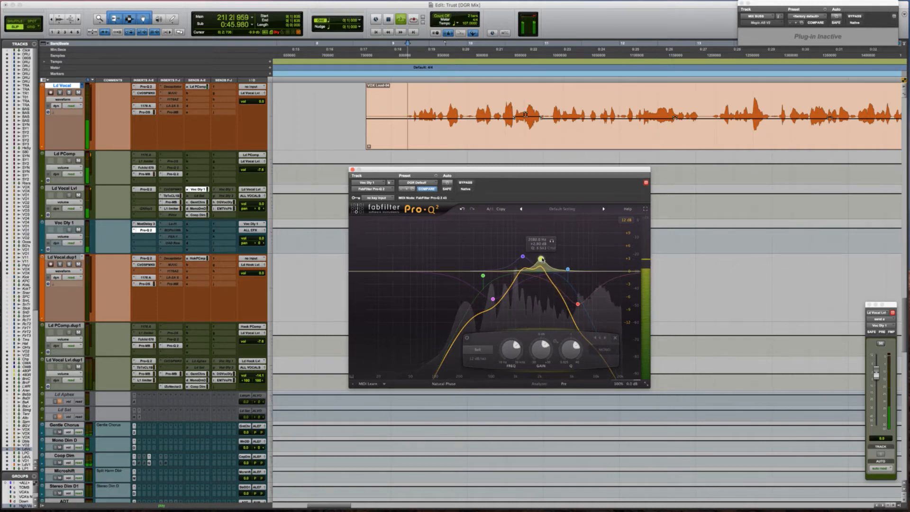
drag(542, 259, 555, 303)
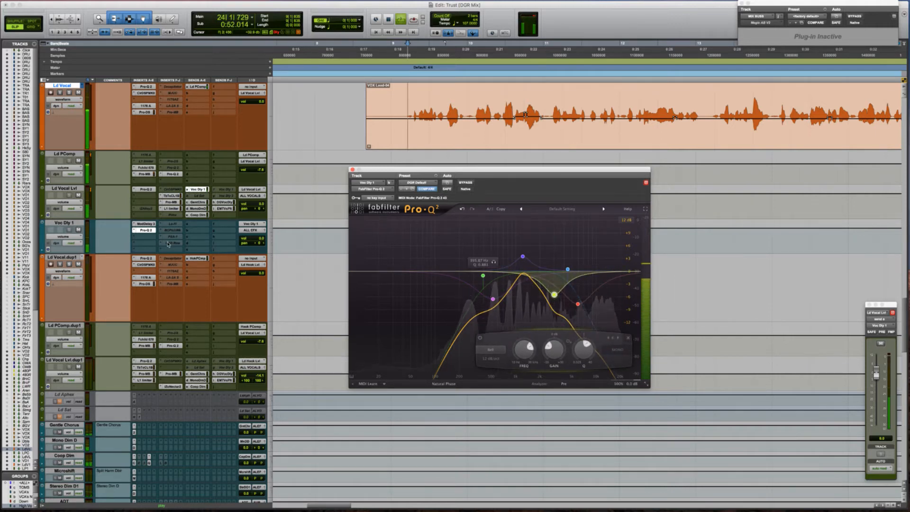
key(space)
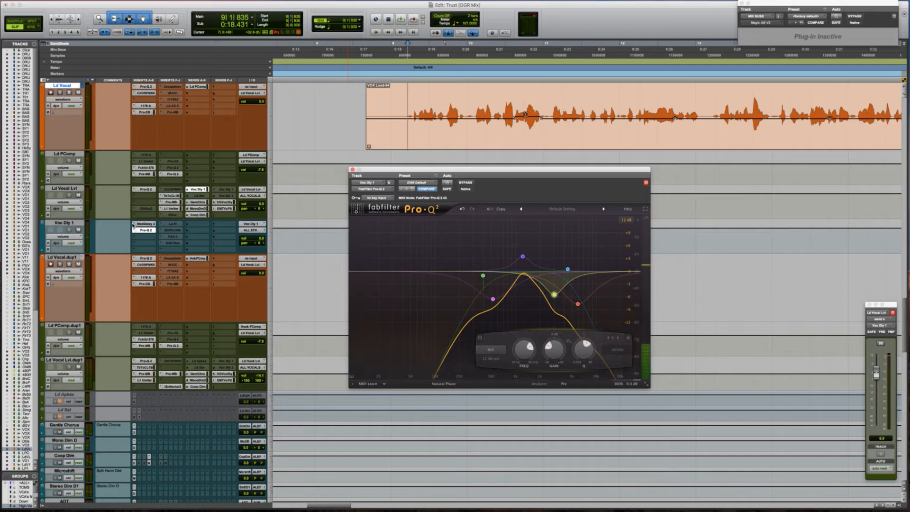
Step: Set the Mod Delay III on Voc Dly 1 to an unsynced eighth-note delay of 250 ms with about 48% feedback and audition it
click(142, 224)
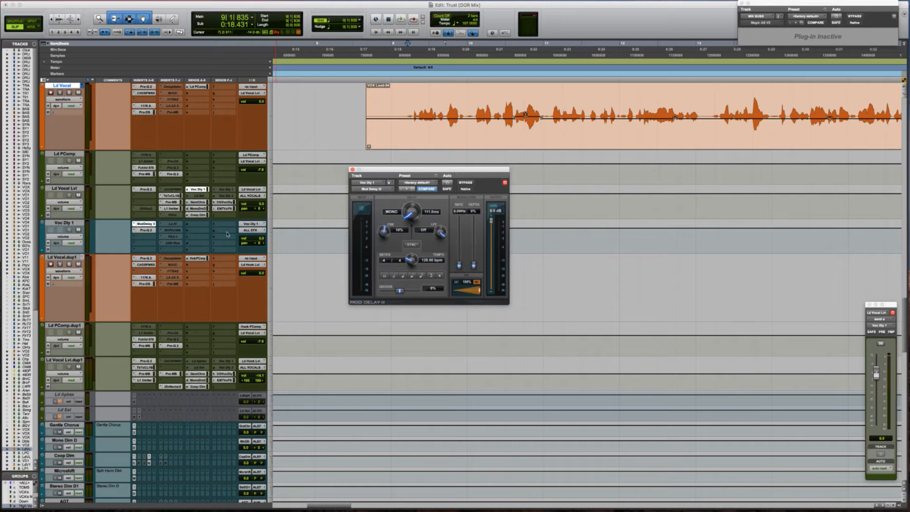
click(404, 276)
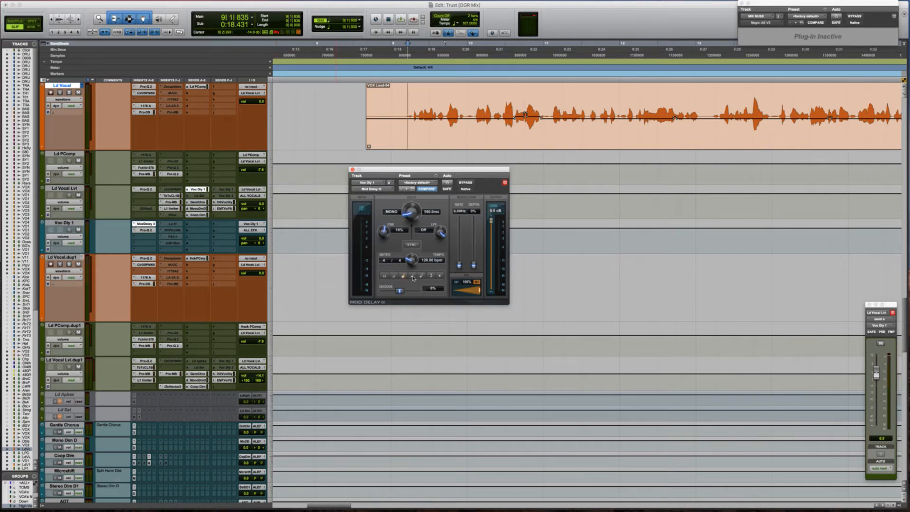
click(412, 276)
key(space)
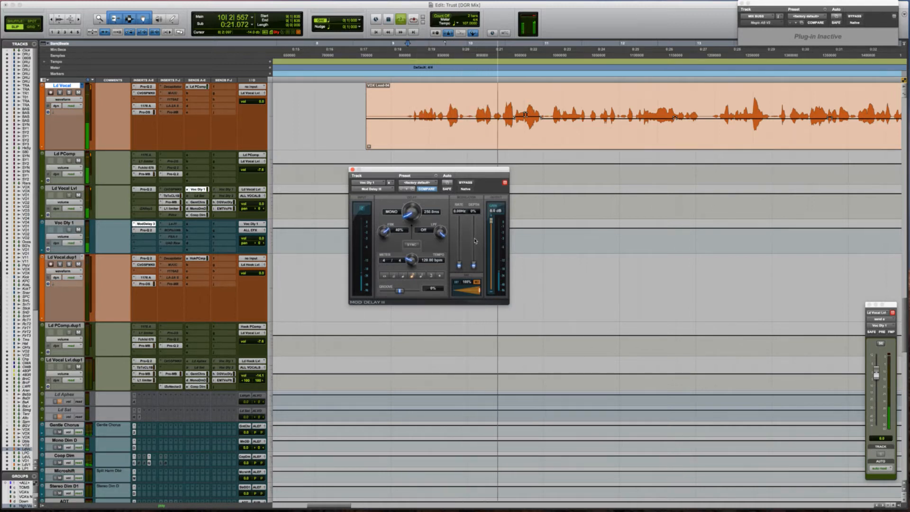
key(space)
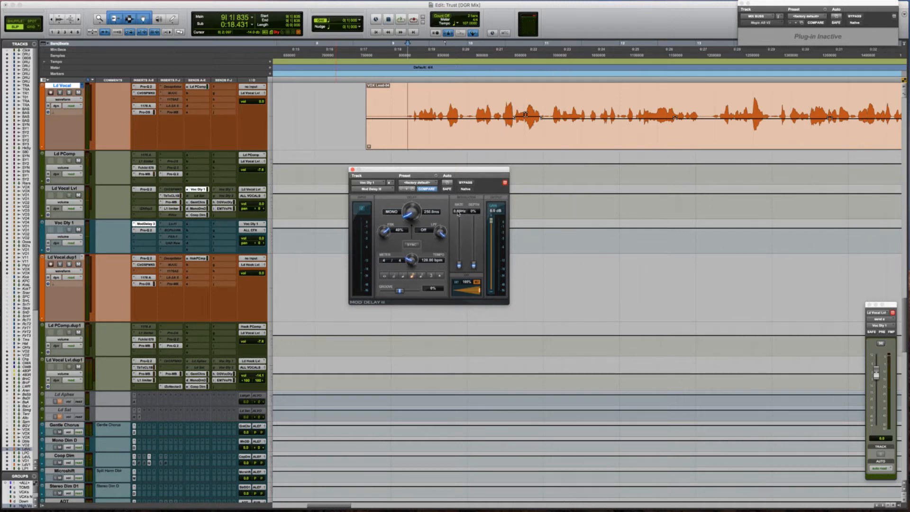
Step: Add modulation to the Mod Delay III with a slow rate and 75% depth, and audition it from just before the first vocal line
drag(458, 268, 458, 266)
drag(473, 264, 473, 231)
click(398, 104)
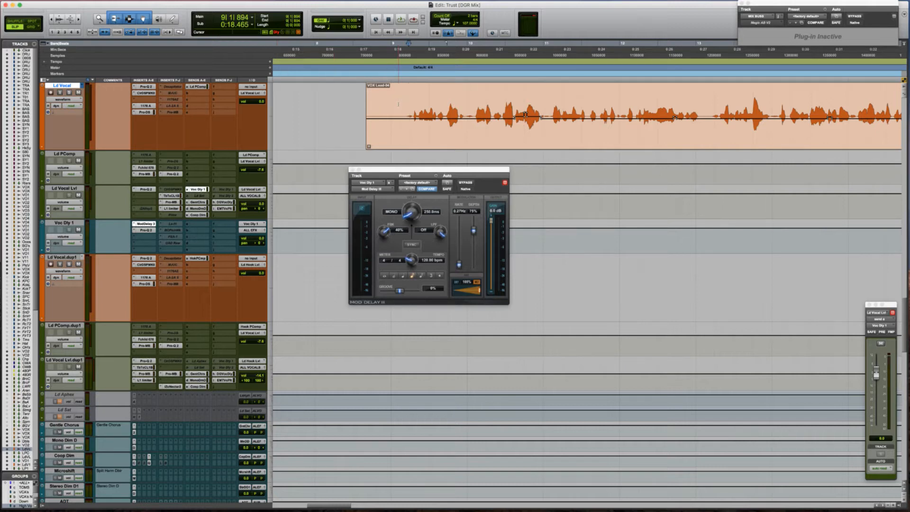
key(space)
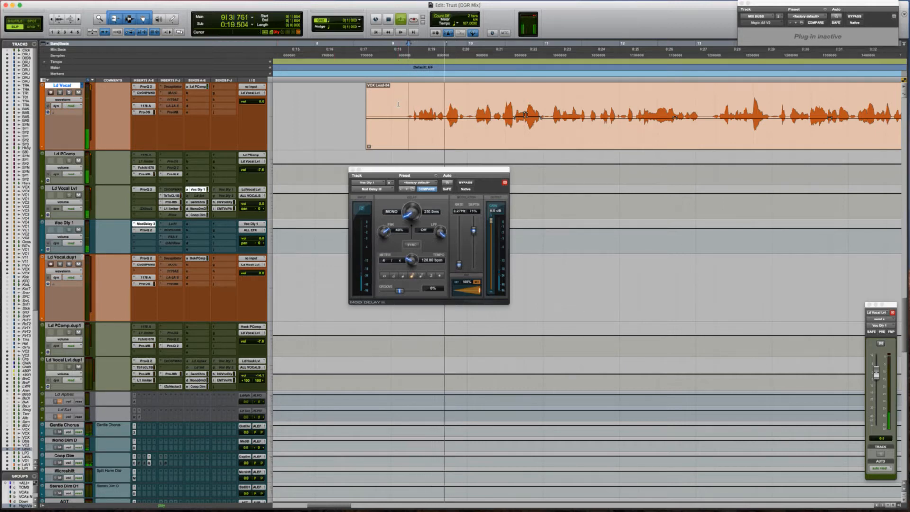
key(space)
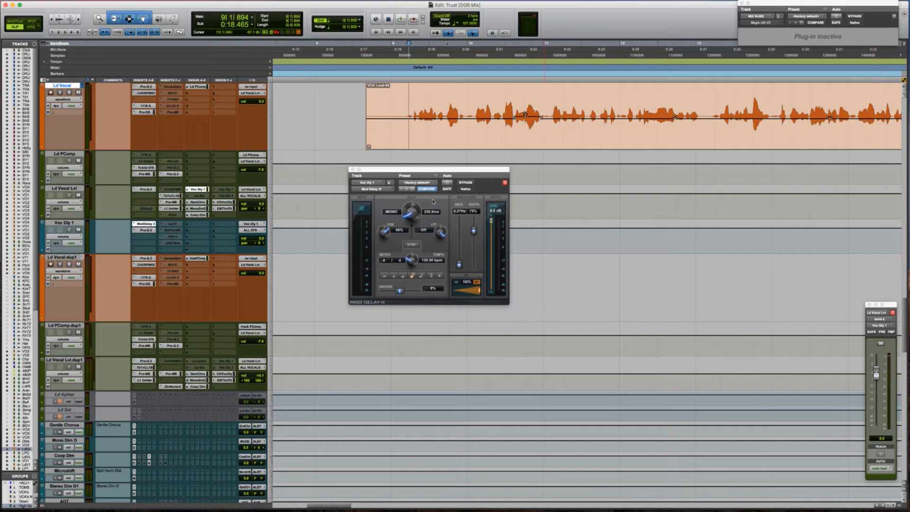
Step: Rename the Voc Dly 1 track as Throw 1
drag(431, 173, 480, 174)
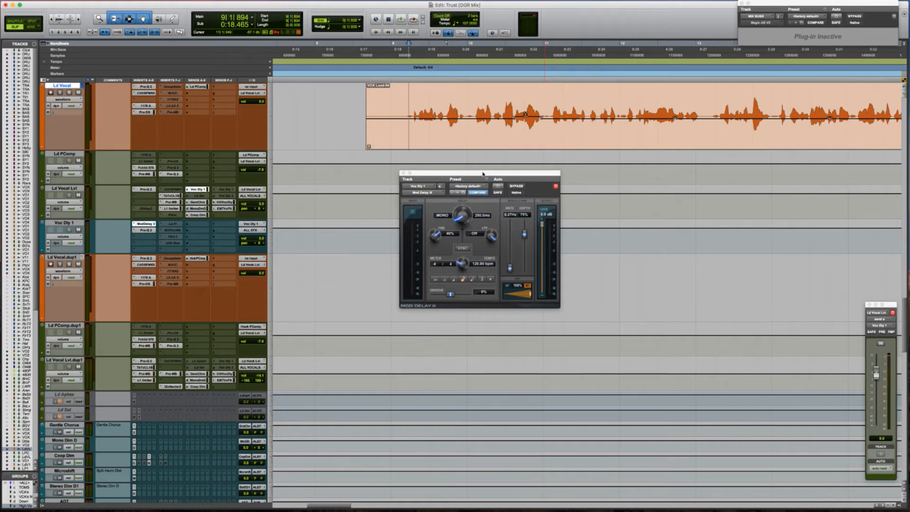
click(401, 101)
double_click(68, 222)
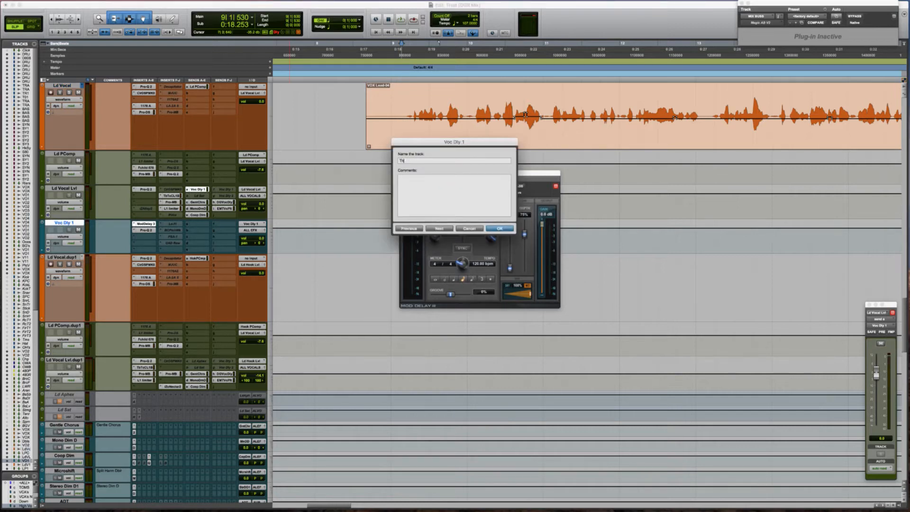
text(Throw 1)
key(Return)
Step: Raise the feedback of Throw 1's Mod Delay III during playback, and shift the low cut in its Pro-Q 2 lower in frequency
key(space)
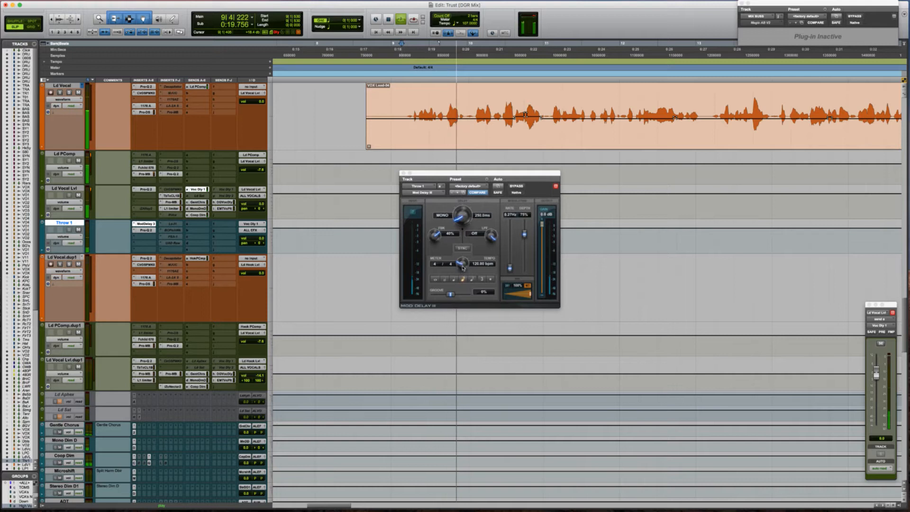
click(434, 237)
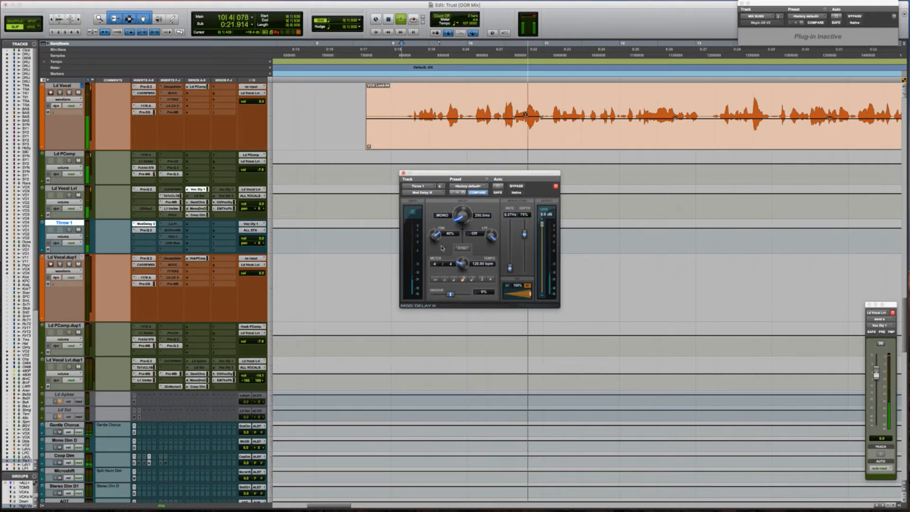
mouse_move(435, 237)
mouse_down()
mouse_move(435, 223)
mouse_move(432, 233)
mouse_up()
key(space)
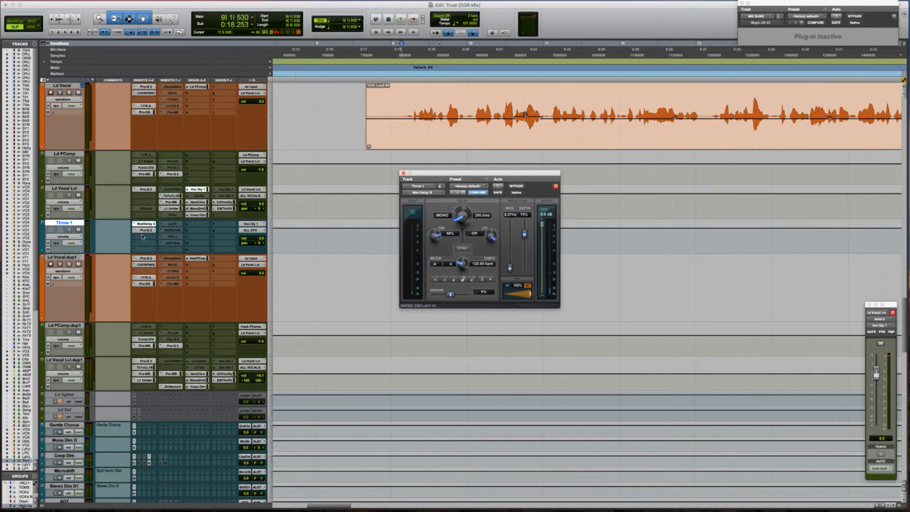
click(145, 230)
drag(534, 280, 522, 276)
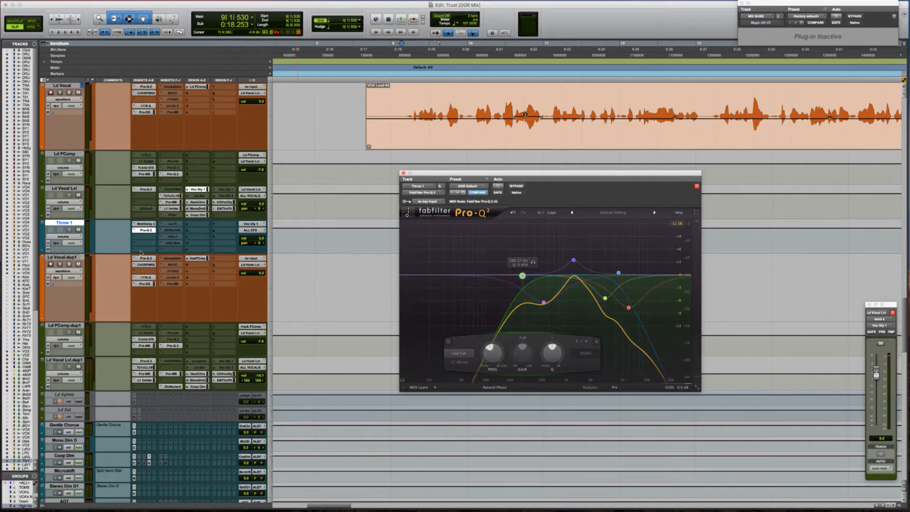
Step: Insert the mono/stereo version of Output's Movement plug-in after the Pro-Q 2 on the Throw 1 track
click(136, 237)
mouse_move(170, 269)
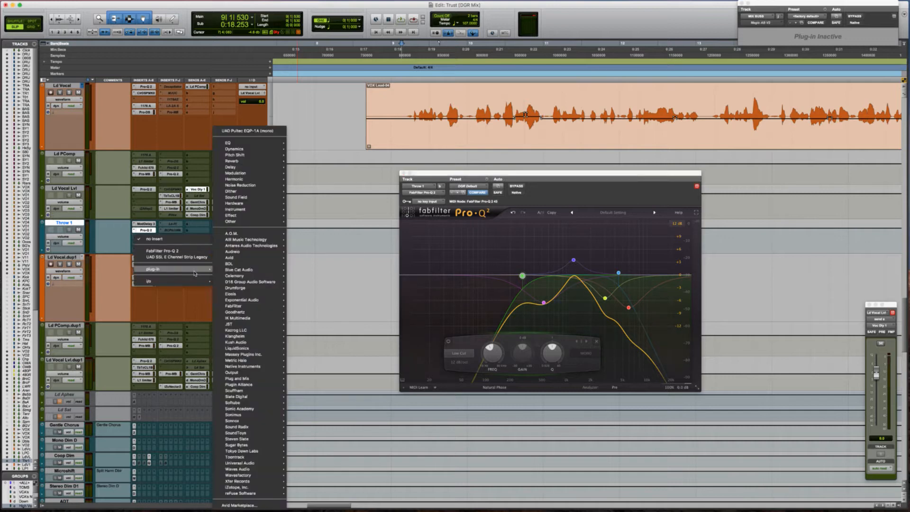
mouse_move(249, 180)
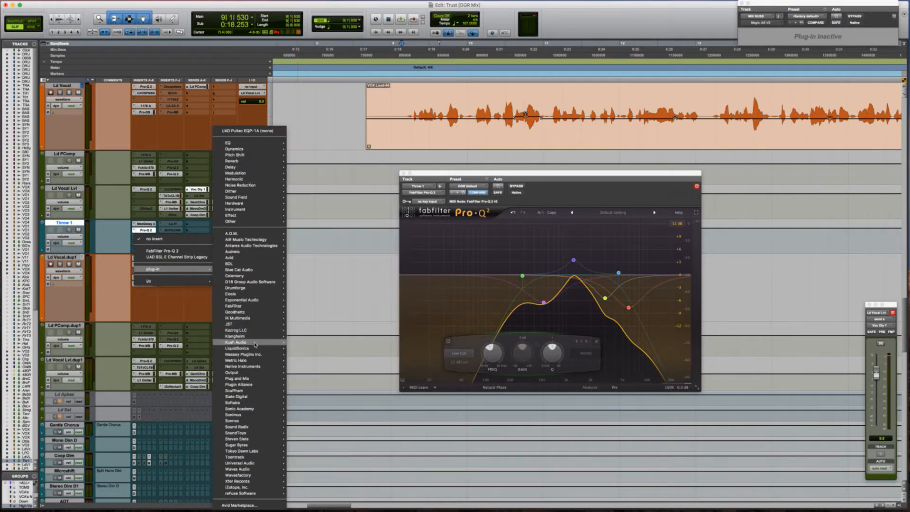
mouse_move(280, 372)
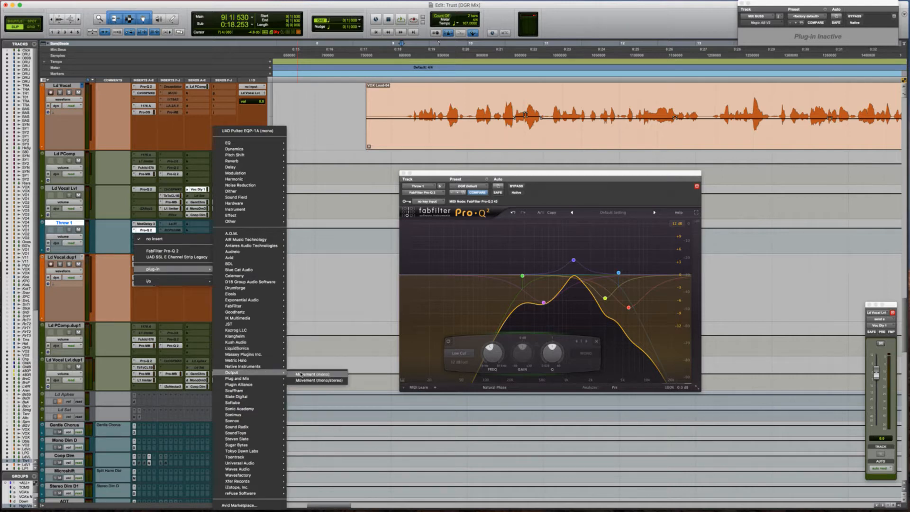
click(320, 379)
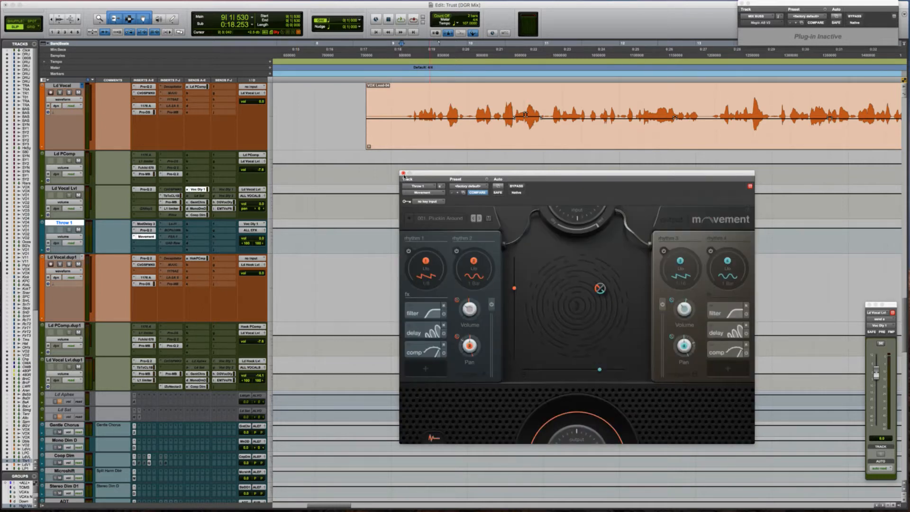
drag(514, 177, 427, 180)
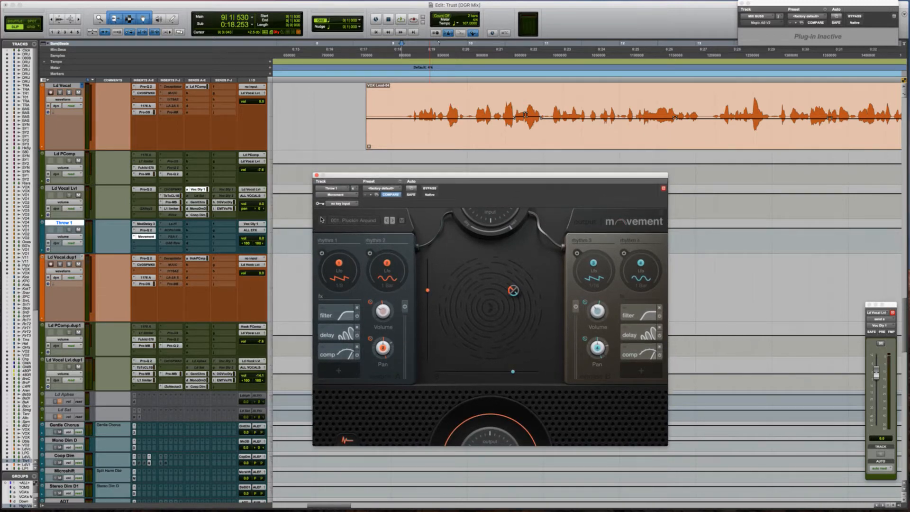
Step: Solo the Ld Vocal track and audition its opening phrase from bar 9
click(71, 93)
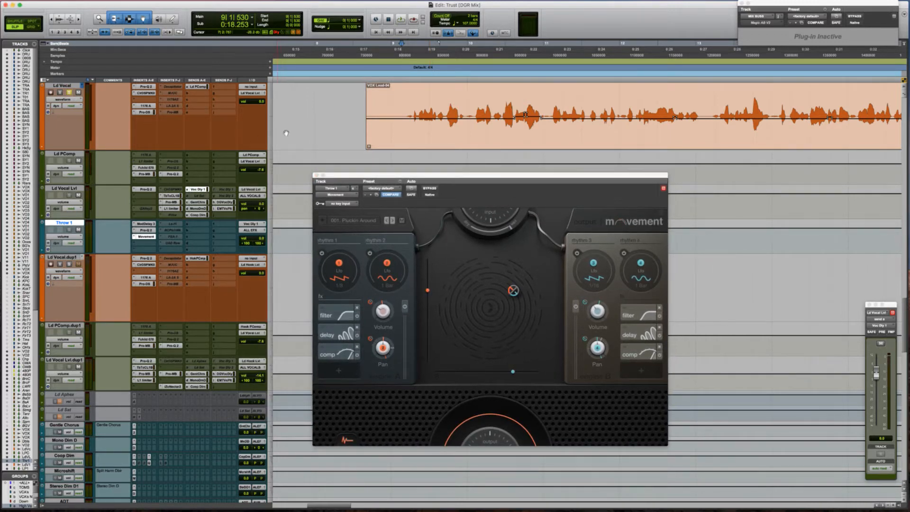
click(393, 99)
key(space)
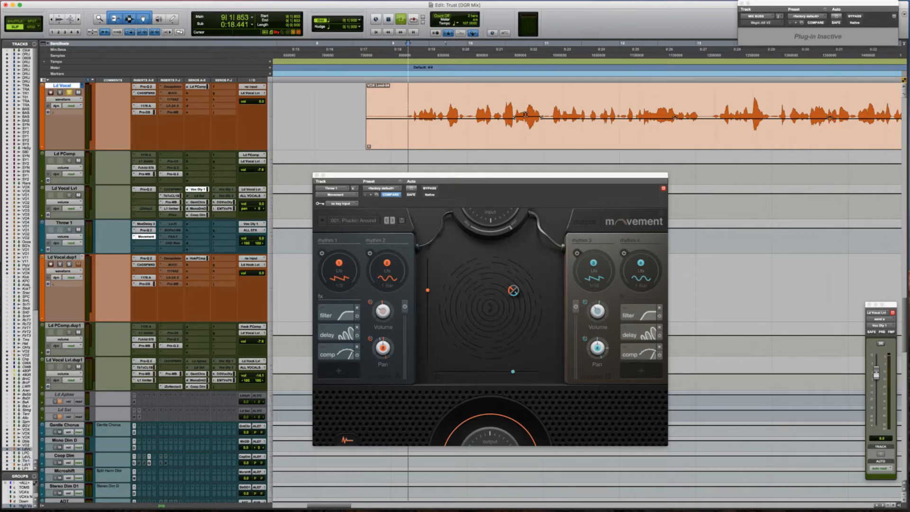
key(space)
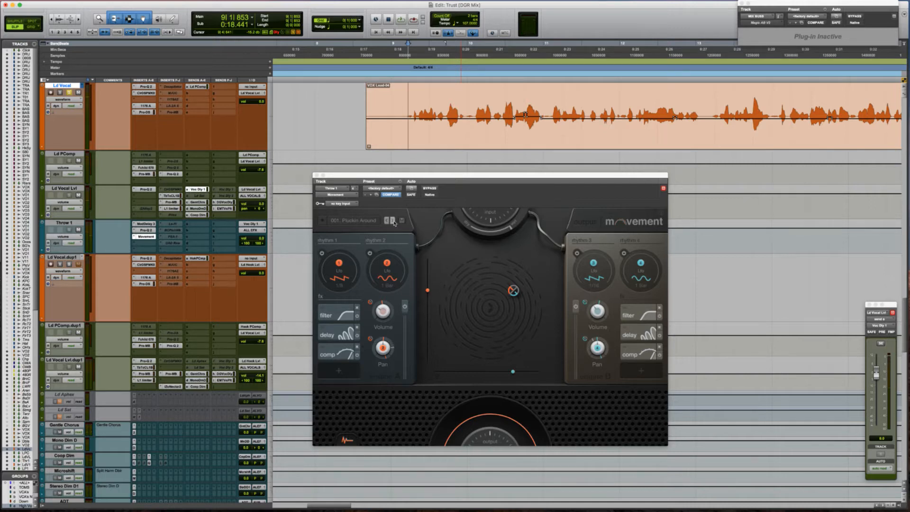
Step: Audition the lead vocal with the Movement effect from bar 9, and again from around bar 15
key(space)
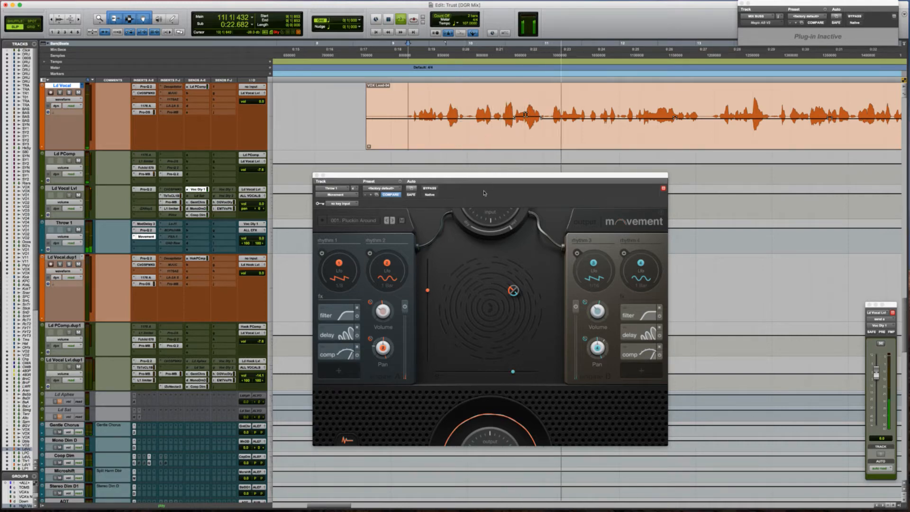
key(r)
scroll(559, 136, right, 3)
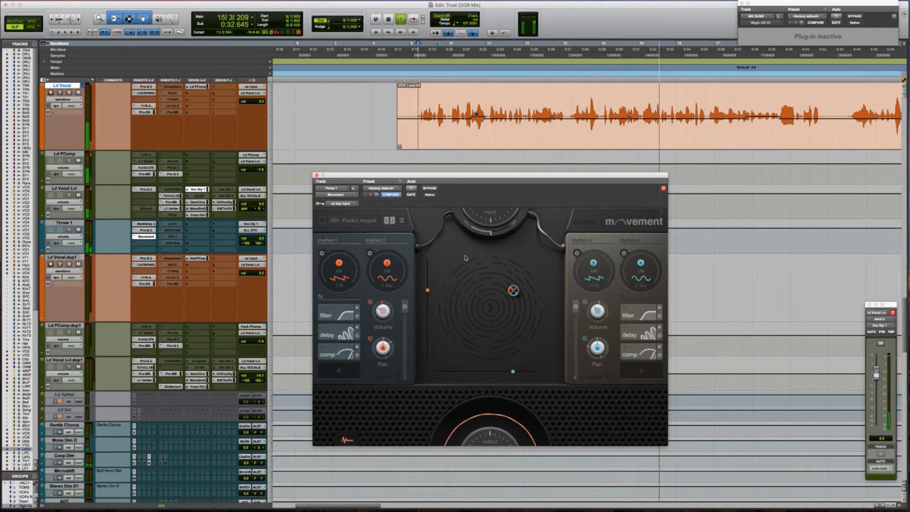
key(space)
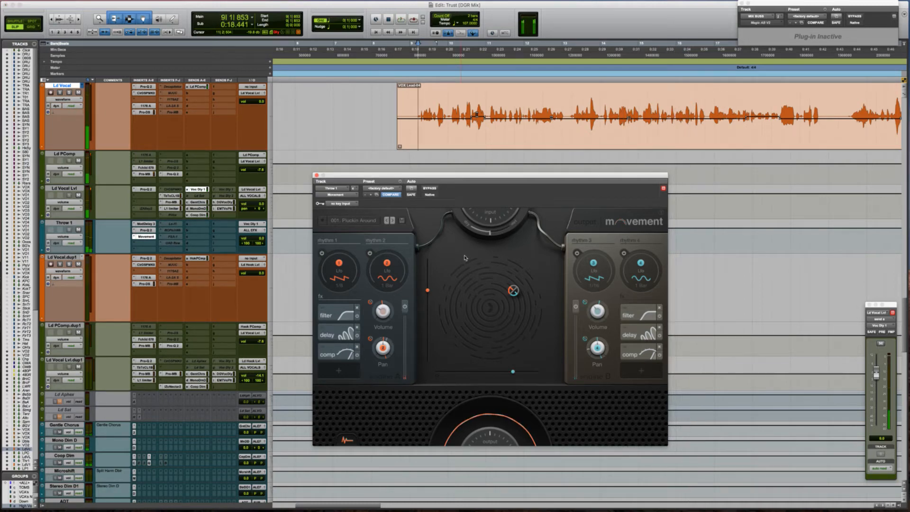
click(662, 106)
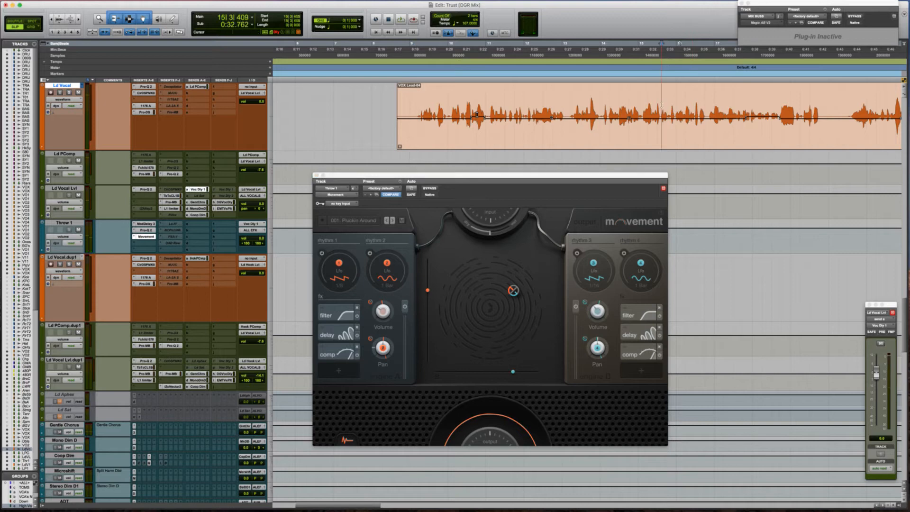
key(space)
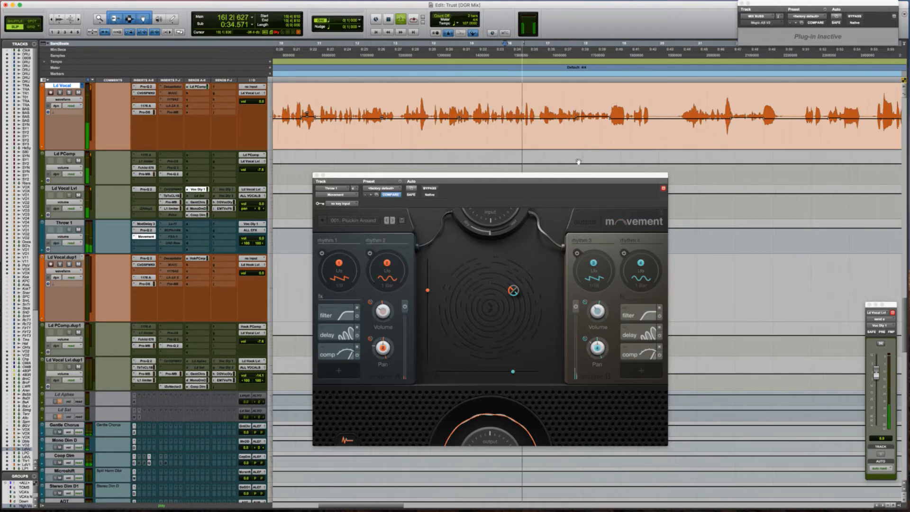
key(space)
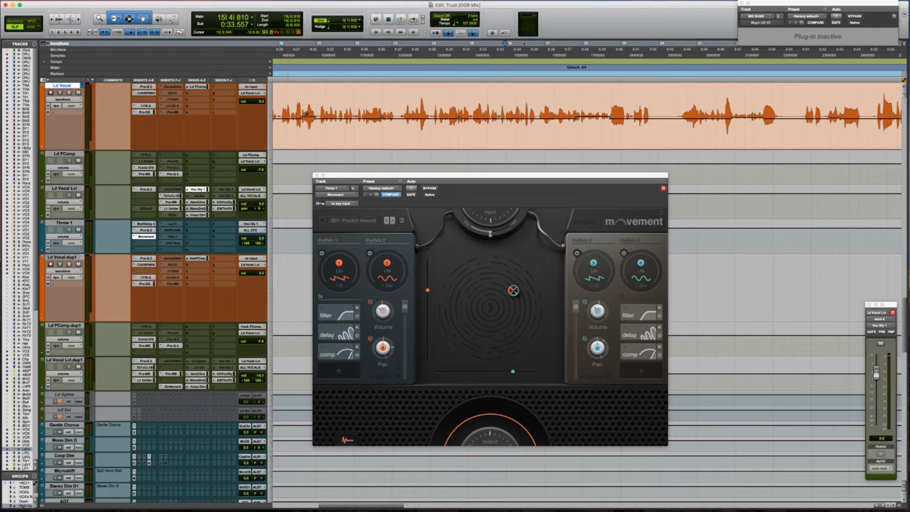
Step: Compare the throw with Movement bypassed and active by replaying the vocal phrase near bar 16
click(431, 188)
key(space)
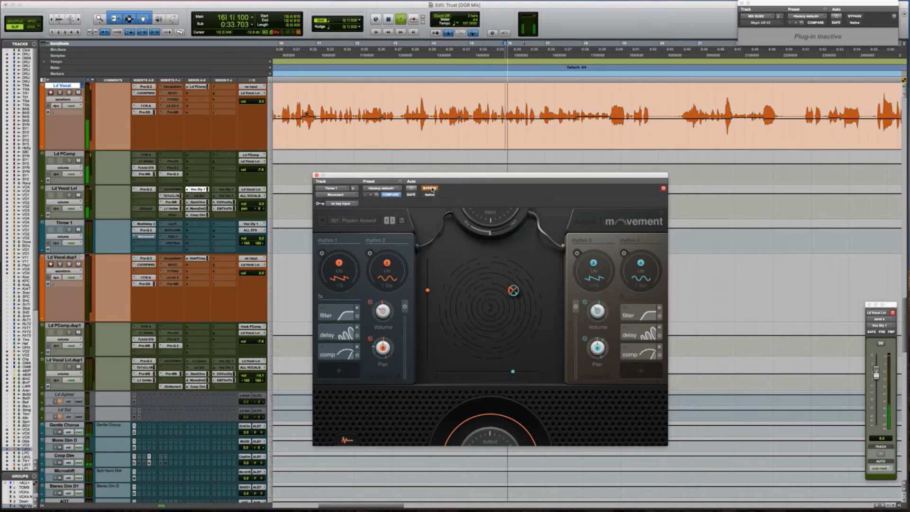
key(space)
click(431, 189)
key(space)
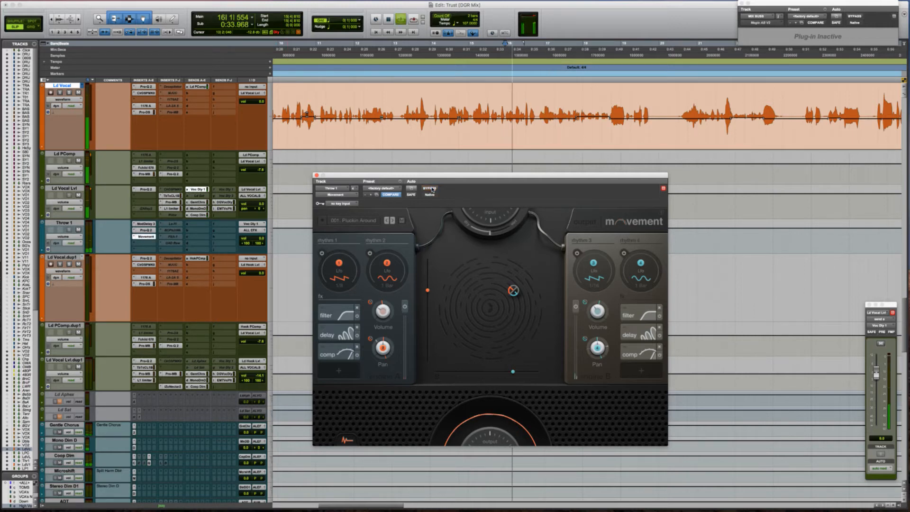
key(space)
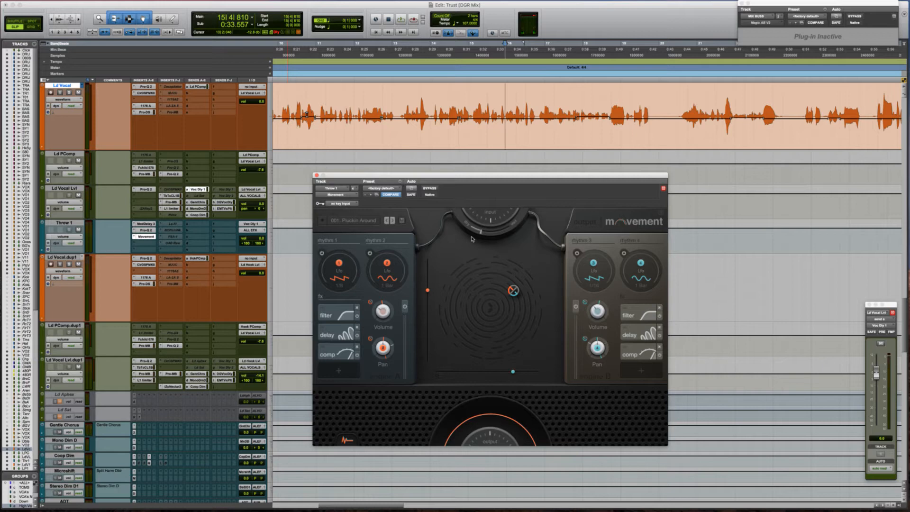
key(space)
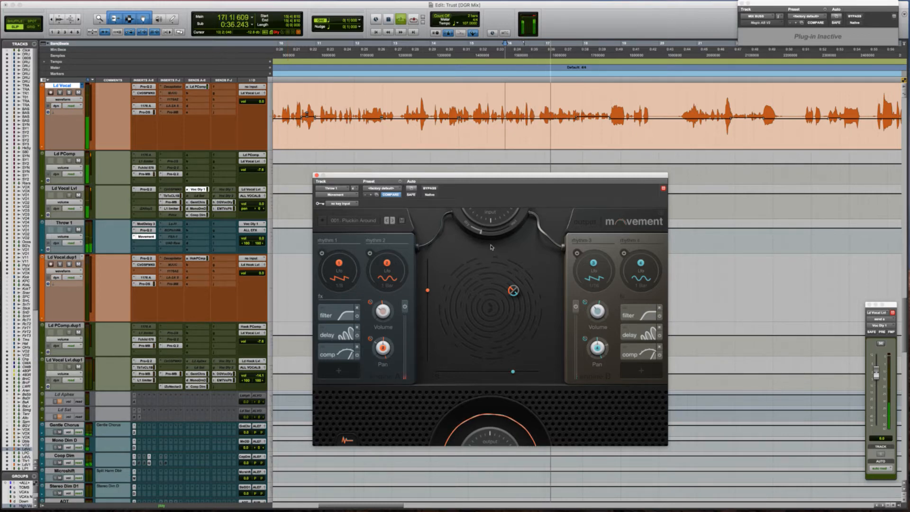
key(space)
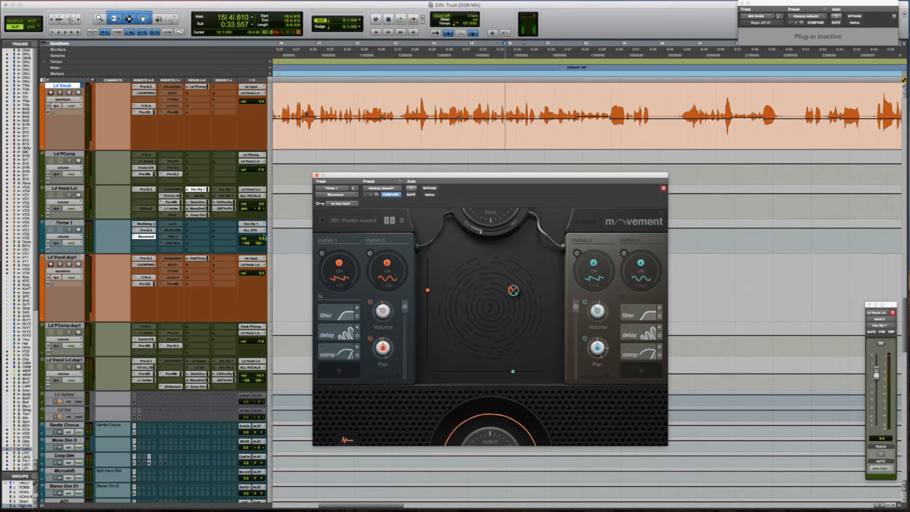
Step: Add an upper-mid boost of about 3 dB in Throw 1's Pro-Q 2, adjusting it during playback
click(148, 231)
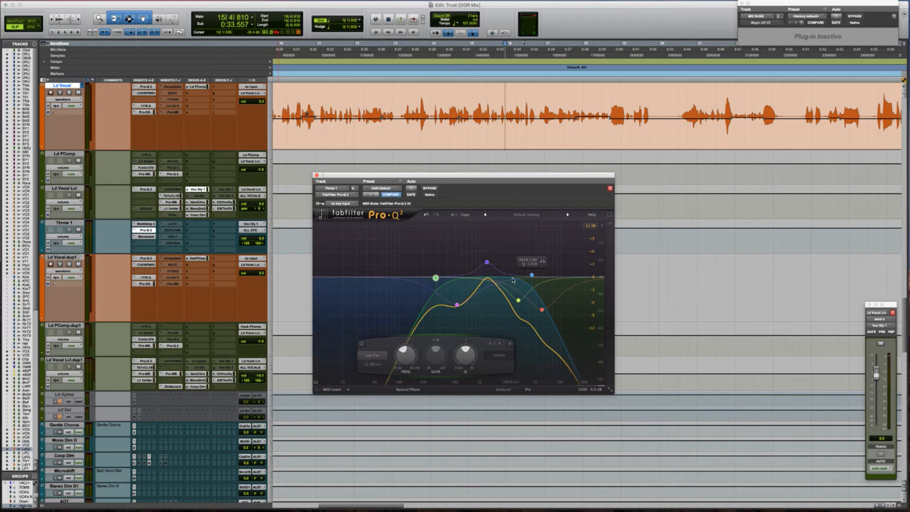
drag(519, 299, 509, 260)
key(space)
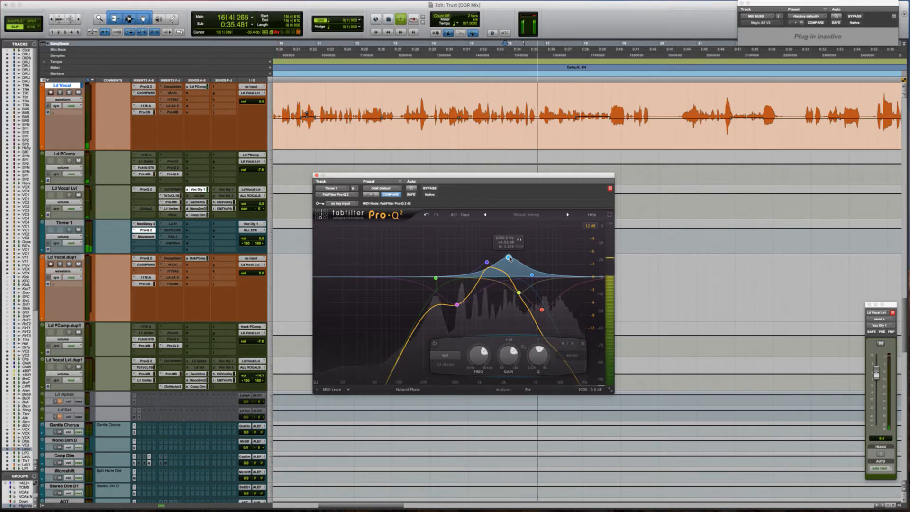
drag(509, 259, 502, 264)
key(space)
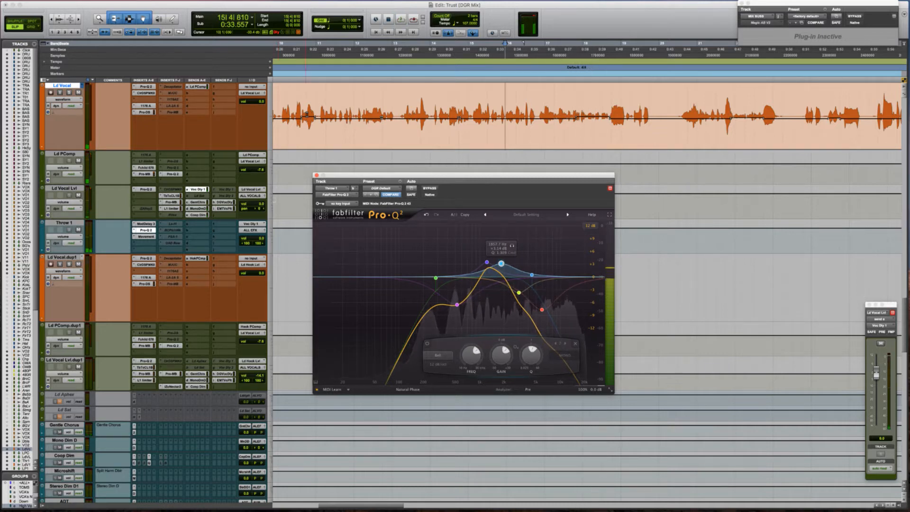
Step: Insert a stereo Decapitator after Movement on the Throw 1 track and audition it on the vocal phrase
click(137, 245)
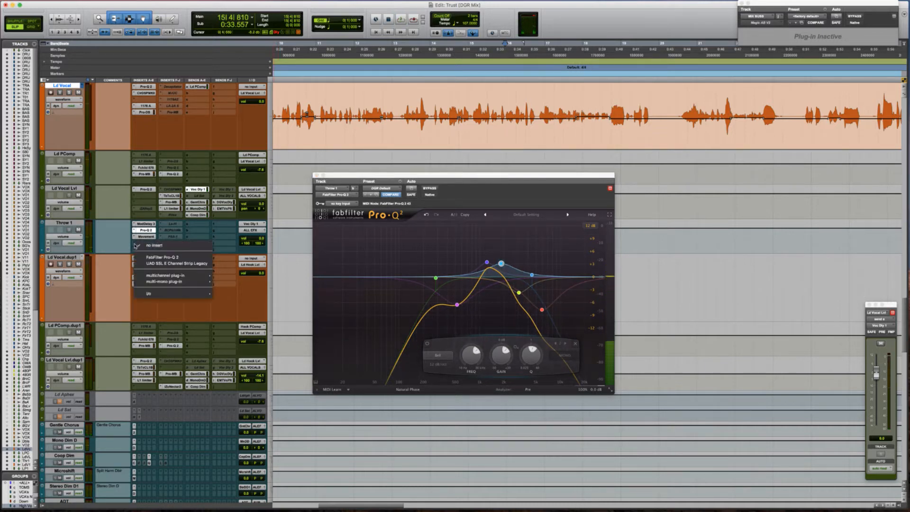
mouse_move(166, 276)
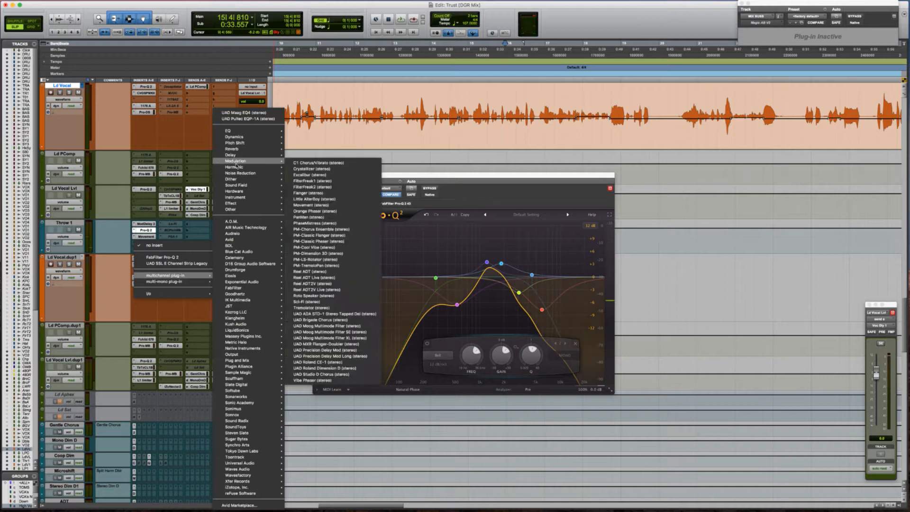
mouse_move(234, 167)
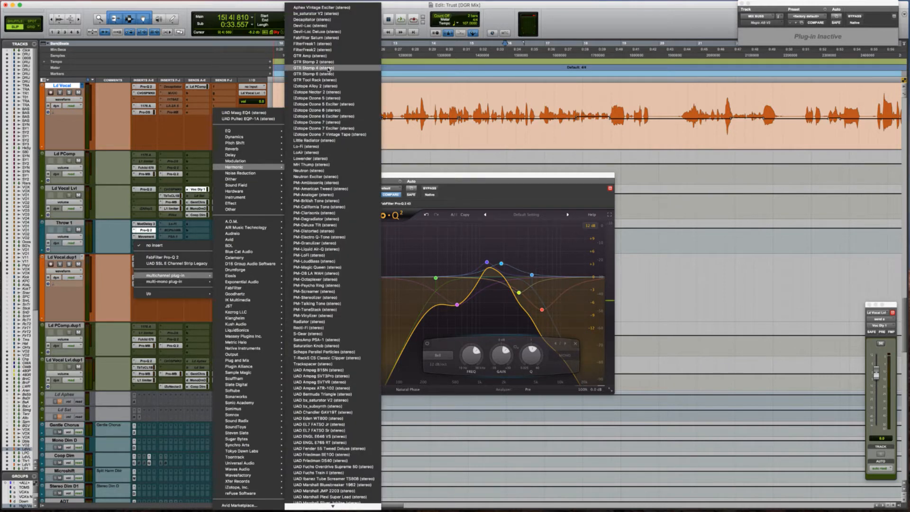
click(323, 20)
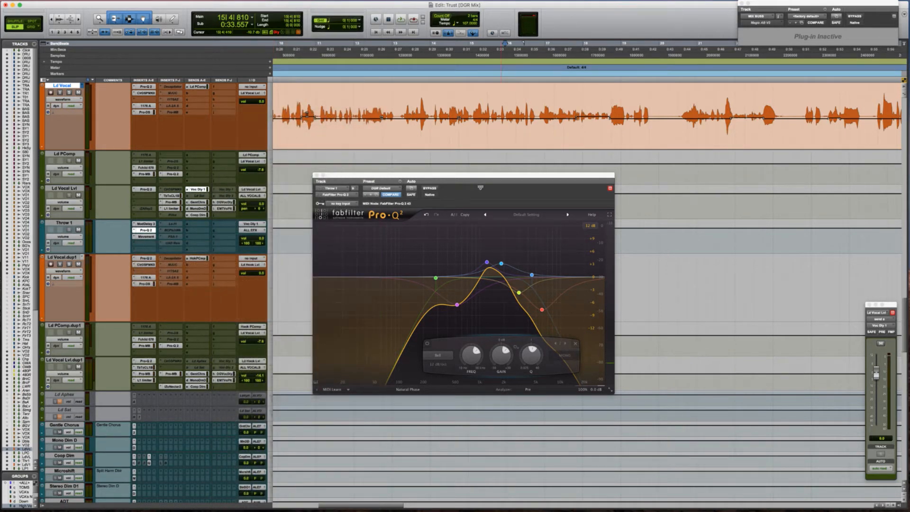
key(space)
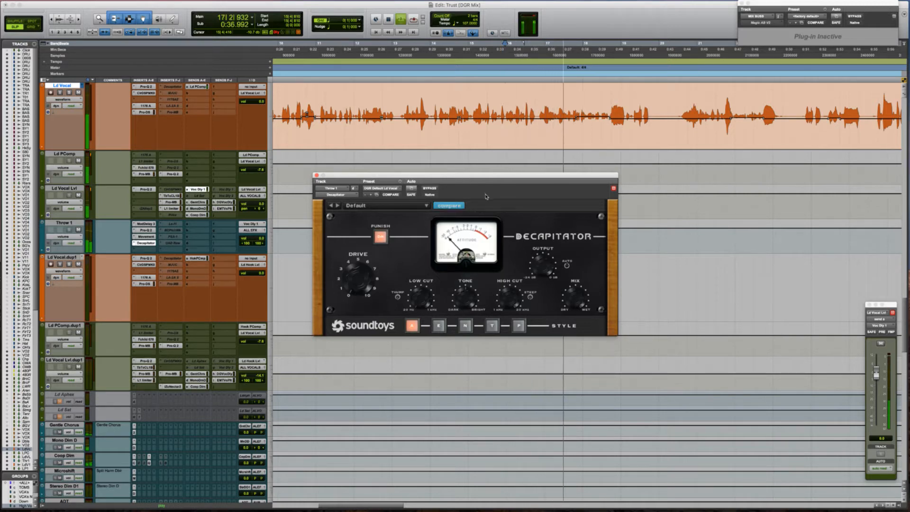
key(space)
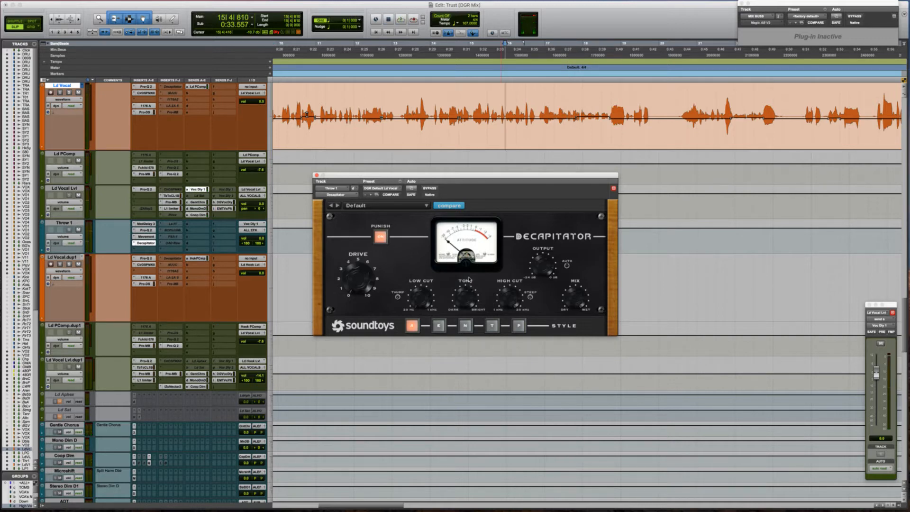
click(317, 175)
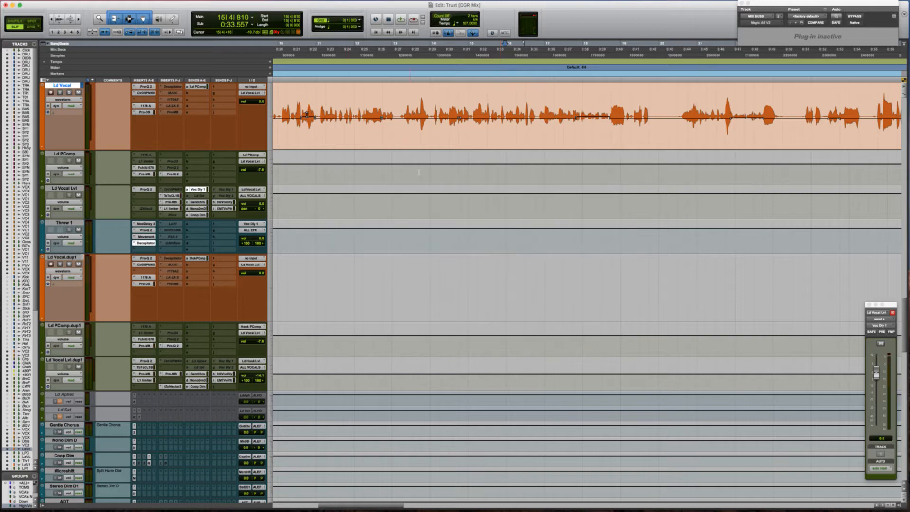
Step: Add a send on the Throw 1 track routed to the Gino Hall (Stereo) bus
key(super+bracketleft)
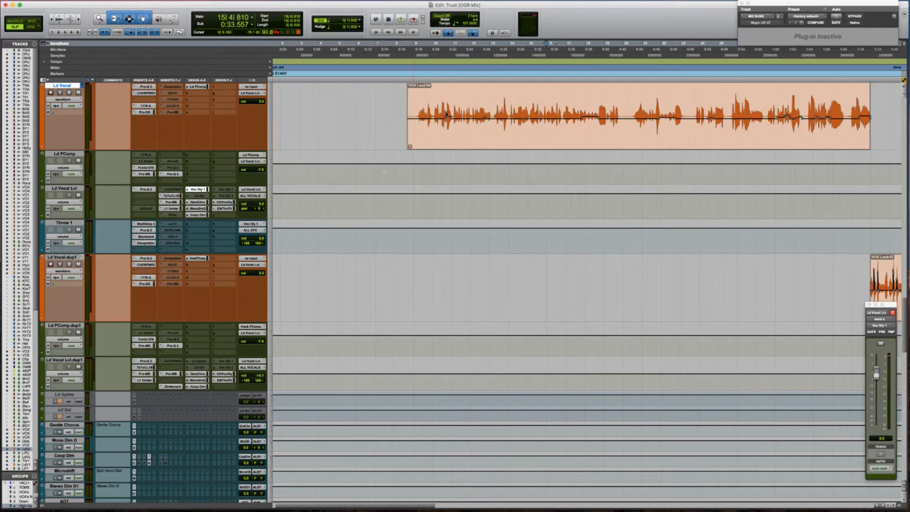
click(192, 226)
mouse_move(207, 244)
mouse_move(255, 245)
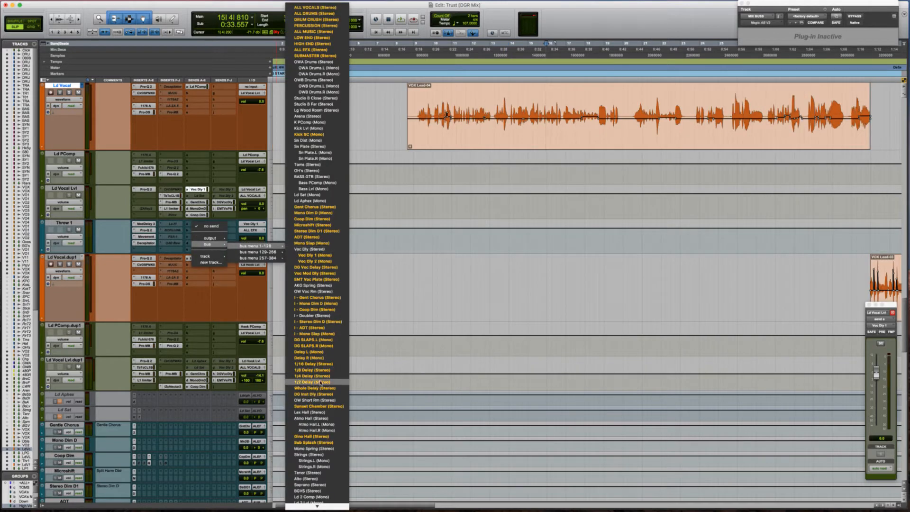
click(315, 433)
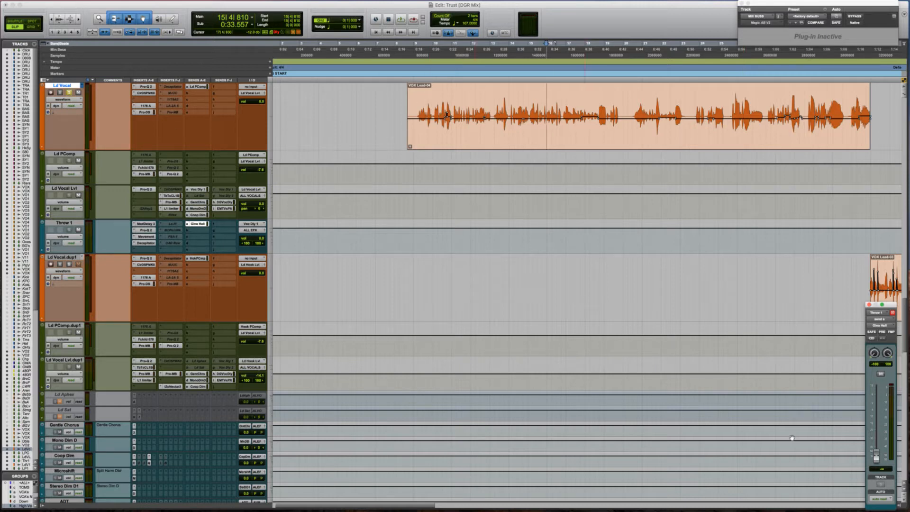
Step: Set Throw 1's Gino Hall send level to about -14 dB, auditioning the vocal phrase from near the end of bar 15
drag(876, 456, 875, 422)
key(space)
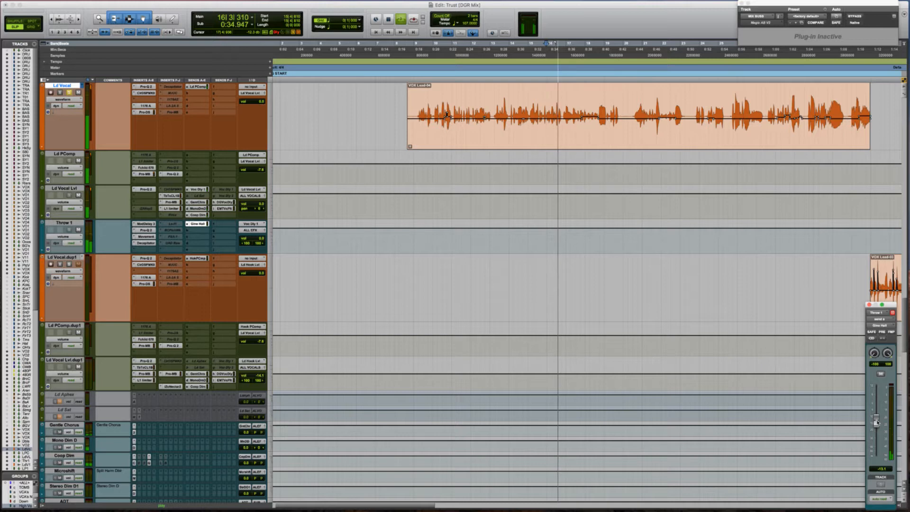
key(space)
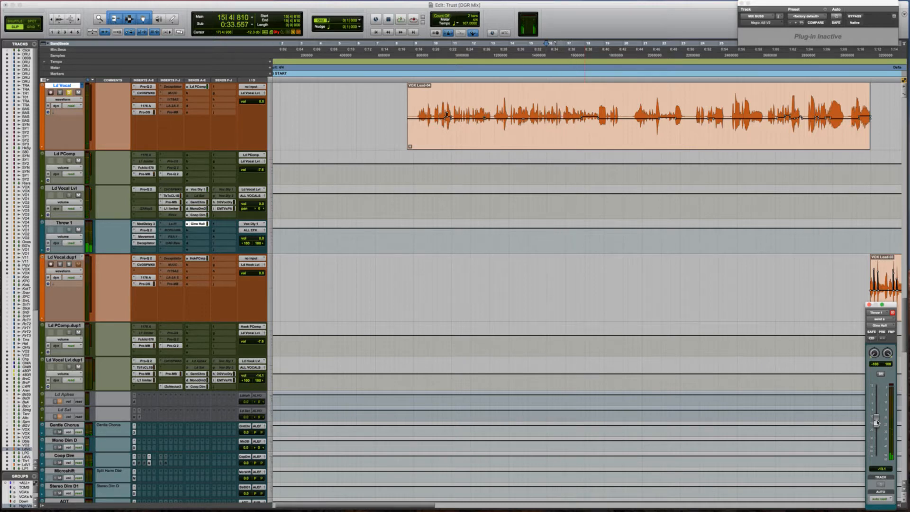
click(880, 374)
click(880, 374)
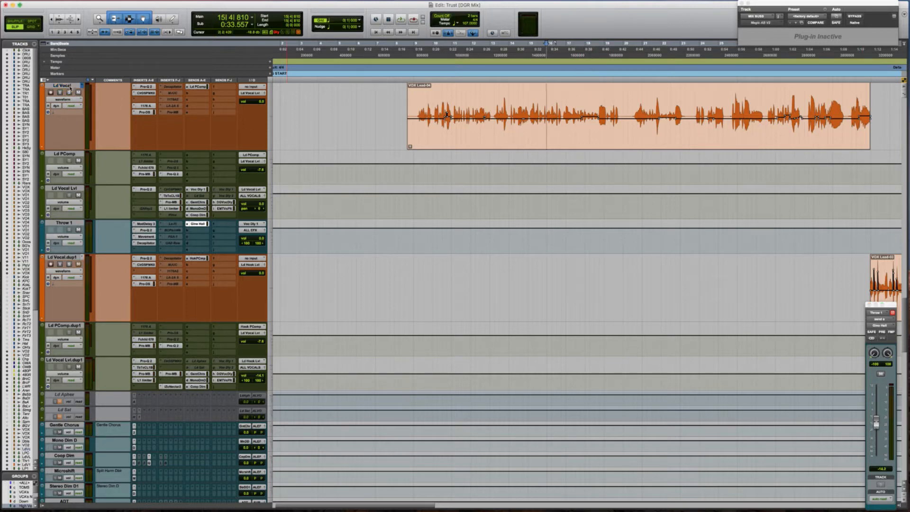
Step: Mute the Voc Dly 1 send on Ld Vocal Lvl and display its send mute automation on the track
scroll(479, 150, up, 3)
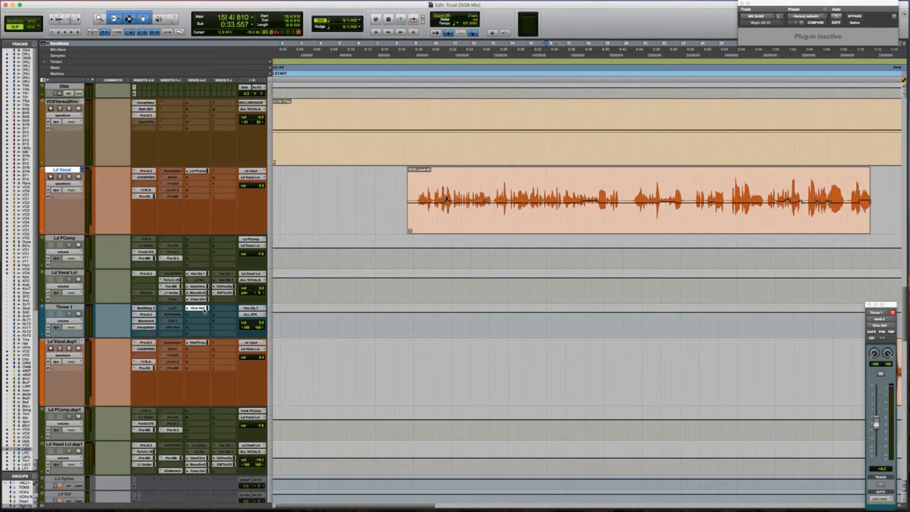
click(202, 274)
click(202, 275)
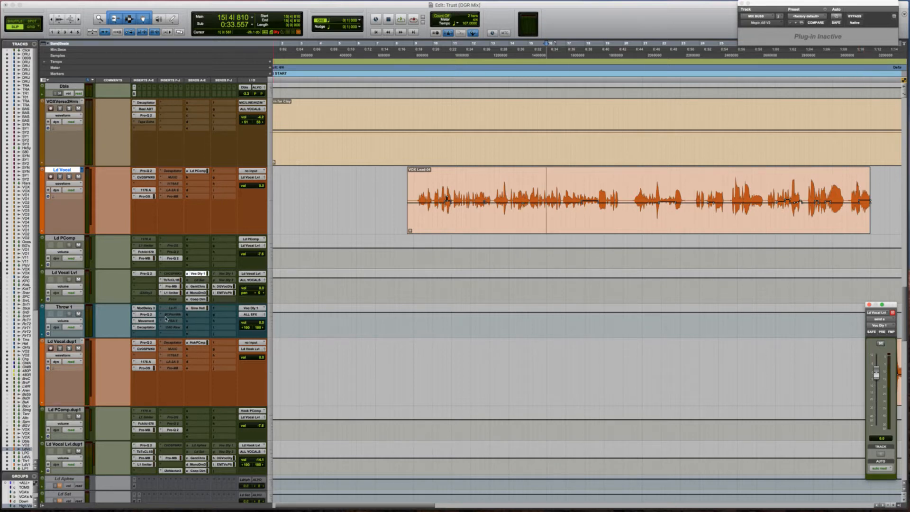
click(880, 343)
ctrl+super+click(880, 343)
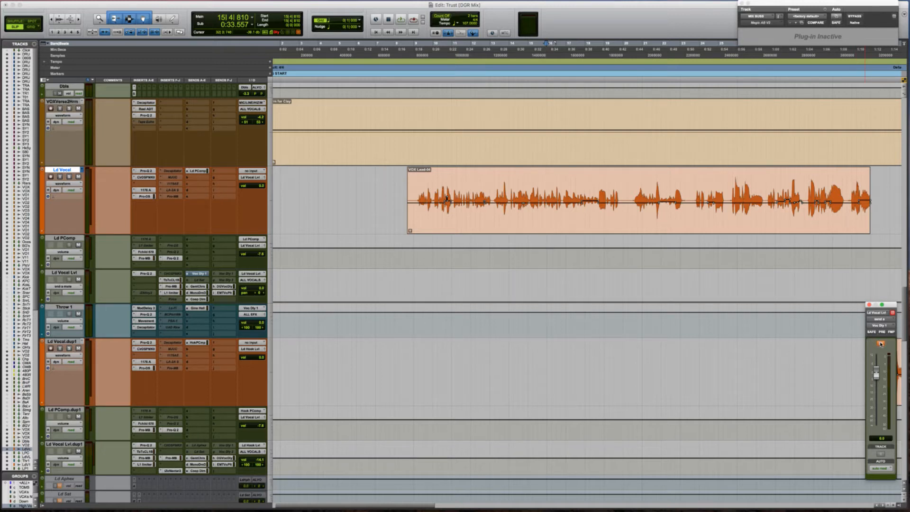
Step: Play the lead vocal from bar 9, trying the Voc Dly 1 send's mute during playback, and return the cursor to bar 9
click(416, 284)
key(super+])
key(super+])
key(super+])
scroll(414, 285, right, 3)
key(super+alt+])
key(super+alt+])
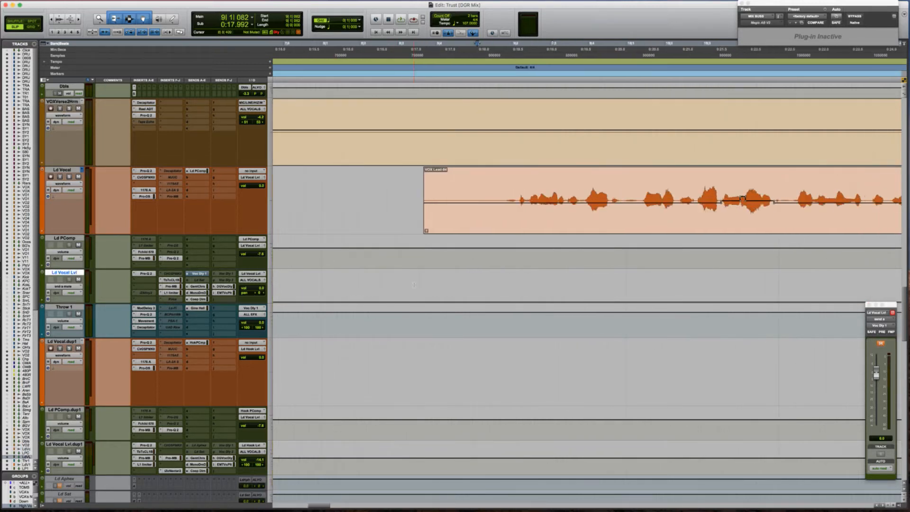
scroll(414, 285, right, 3)
click(402, 282)
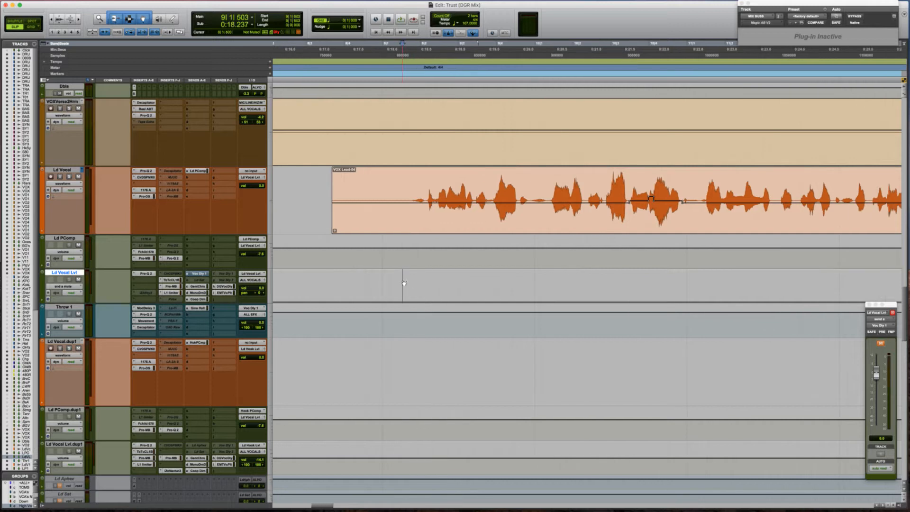
scroll(422, 281, right, 3)
key(super+[)
scroll(379, 282, right, 4)
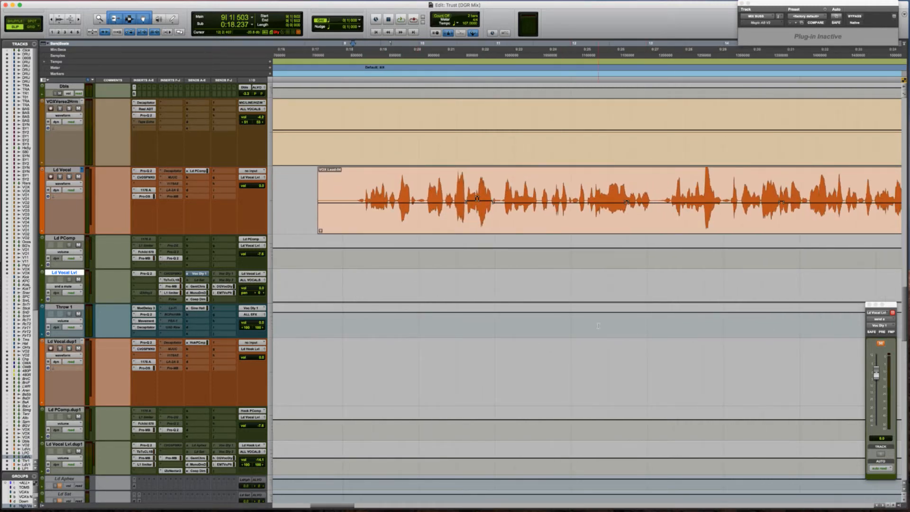
key(space)
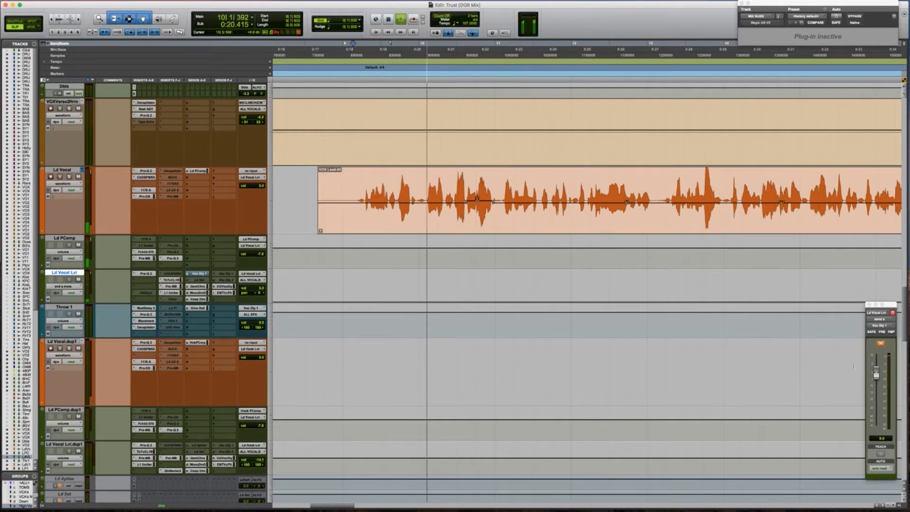
click(880, 344)
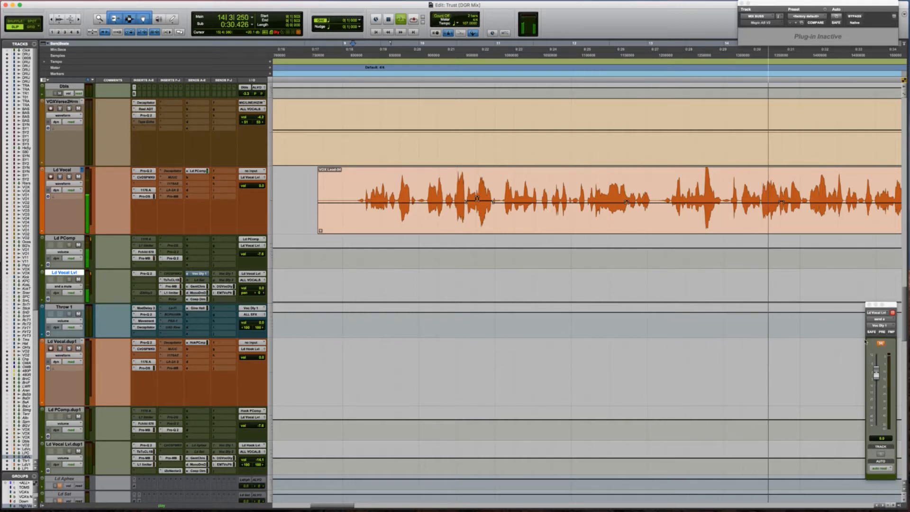
key(super+bracketleft)
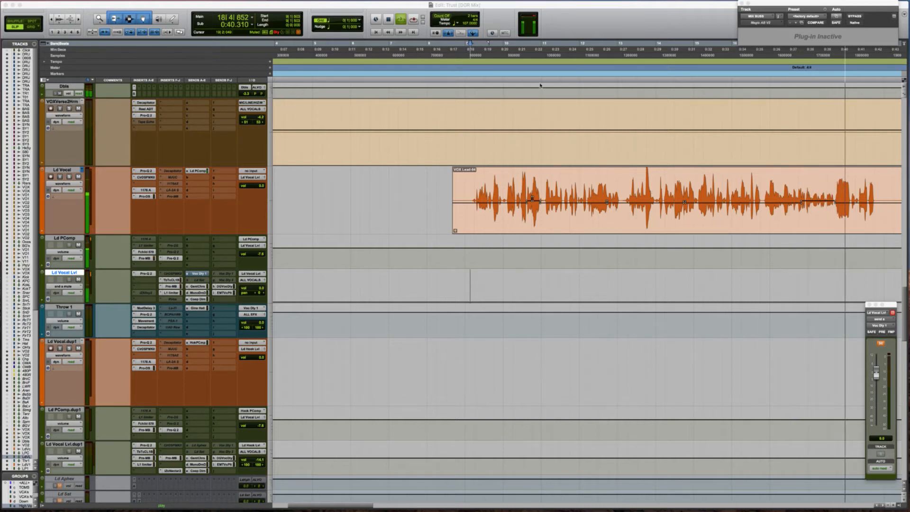
key(space)
click(472, 190)
click(467, 190)
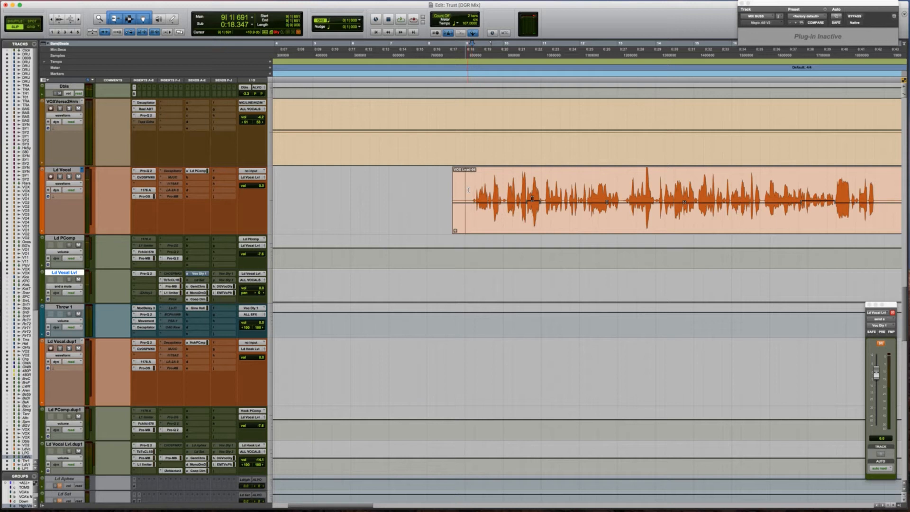
click(468, 189)
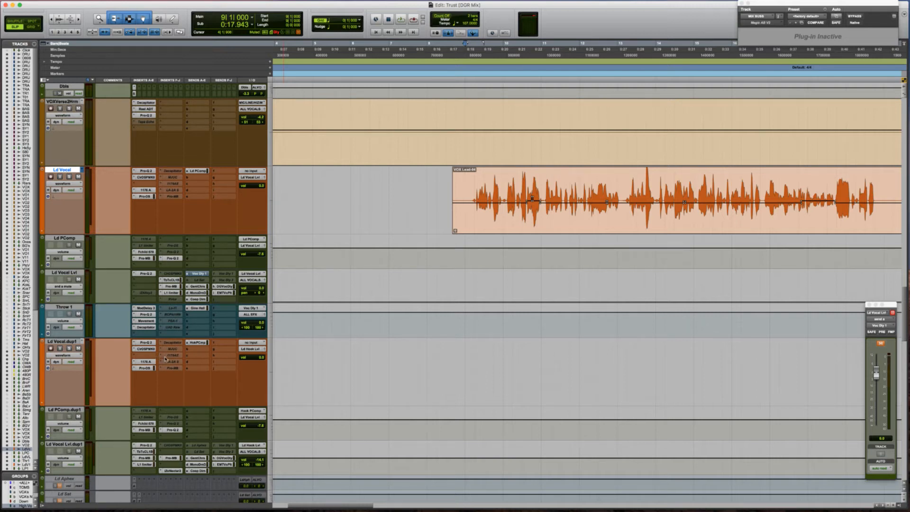
Step: Examine the rhythm 1 and compressor settings of Throw 1's Movement plug-in, then close it
click(146, 321)
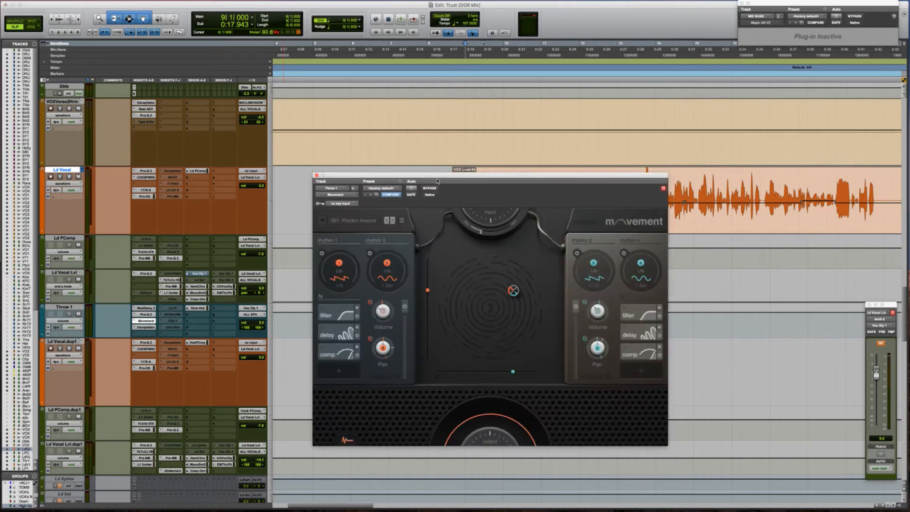
drag(436, 177, 367, 130)
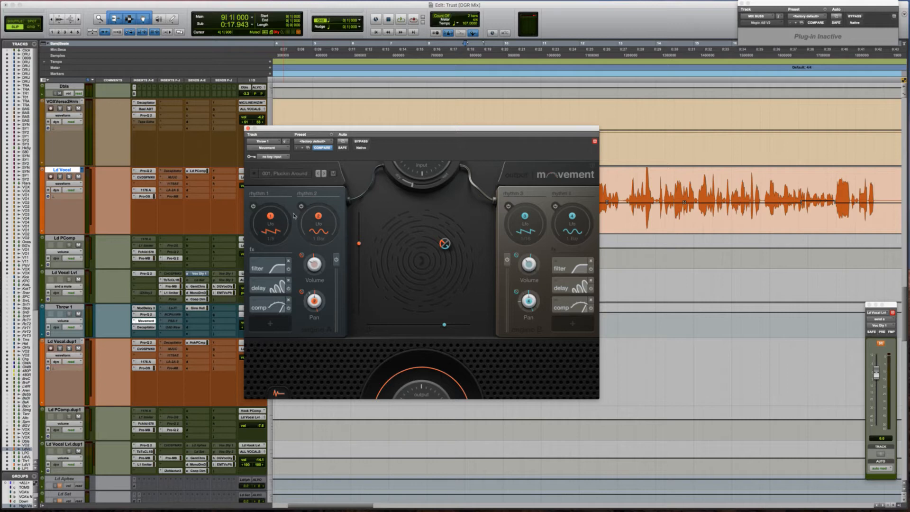
click(268, 194)
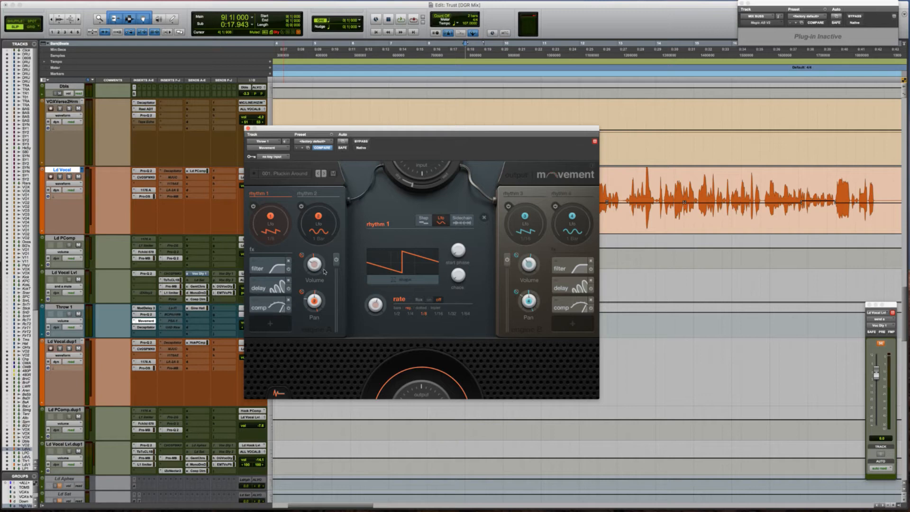
click(268, 306)
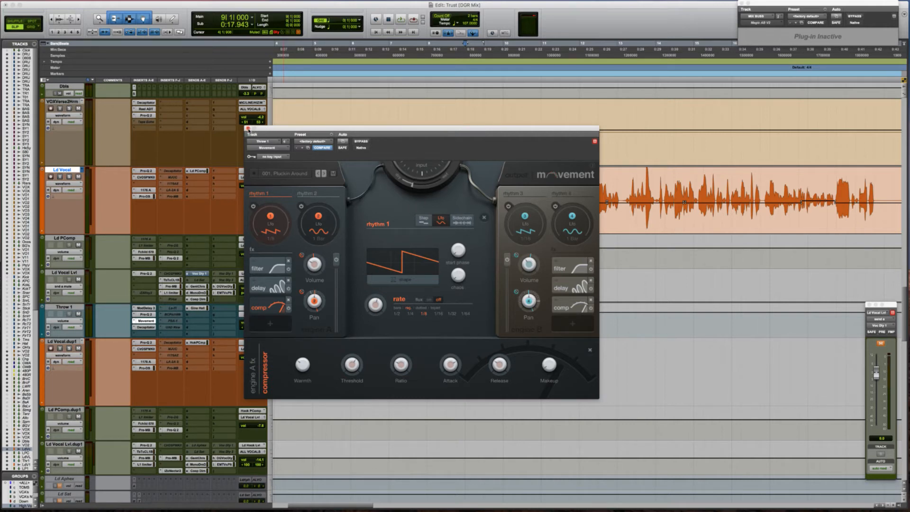
click(247, 128)
Step: Record Voc Dly 1 send mute automation in touch mode while playing from bar 9, unmuting the send briefly during bar 16
click(420, 194)
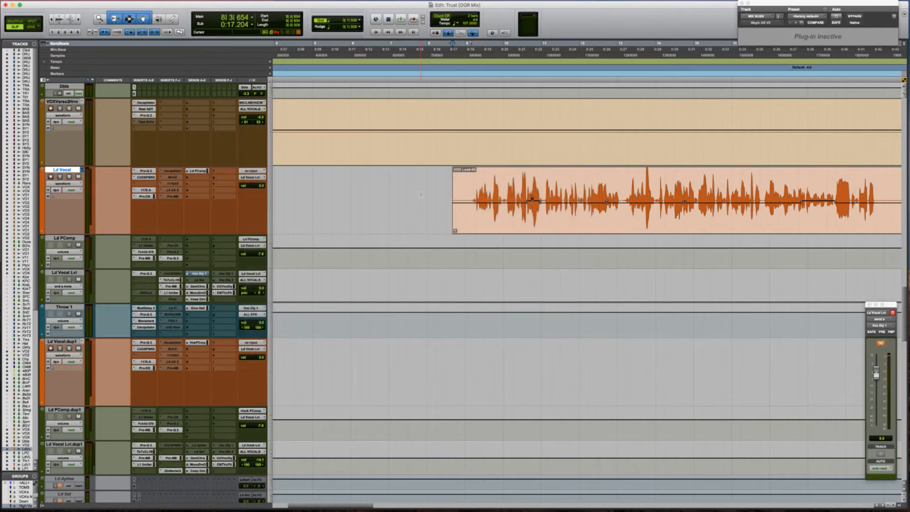
scroll(586, 199, right, 5)
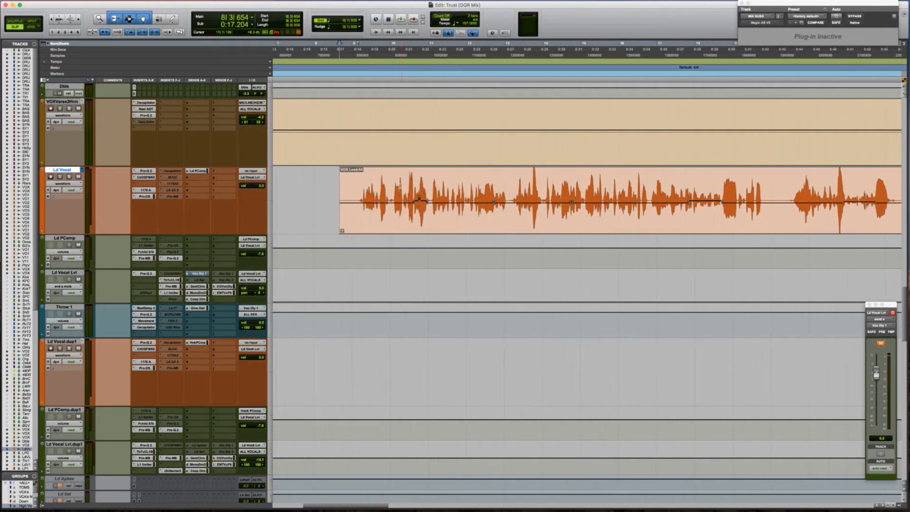
click(357, 194)
click(354, 185)
scroll(360, 186, right, 2)
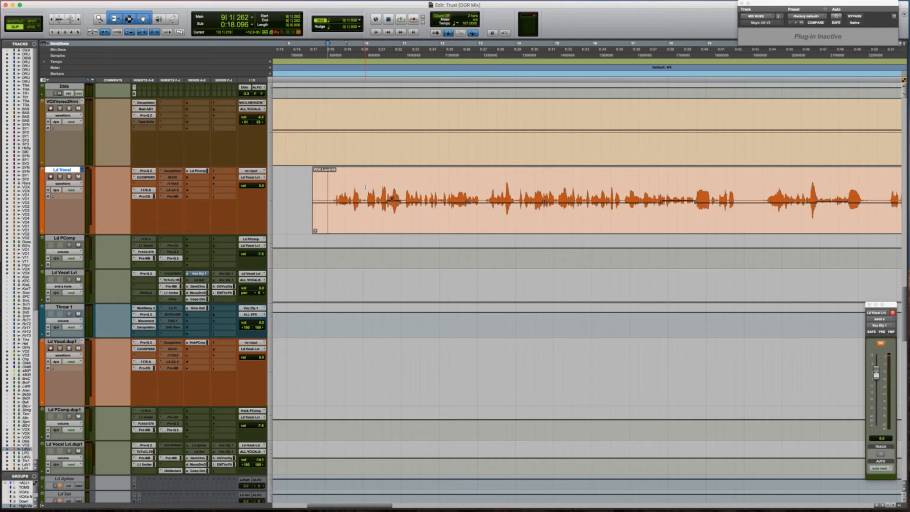
scroll(365, 187, right, 2)
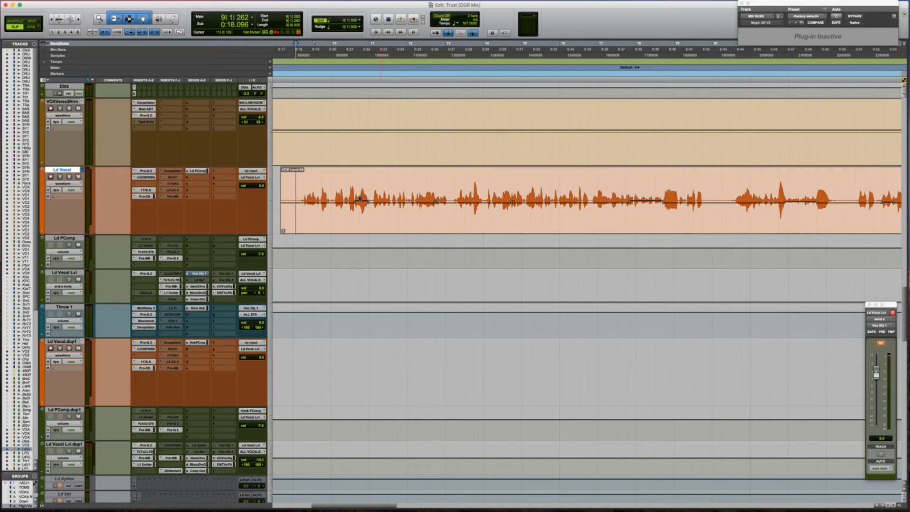
key(space)
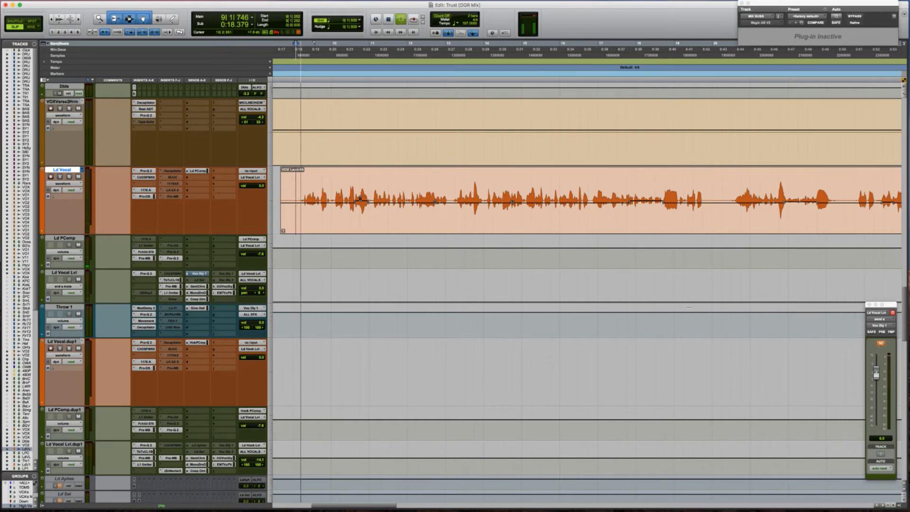
click(880, 470)
click(880, 476)
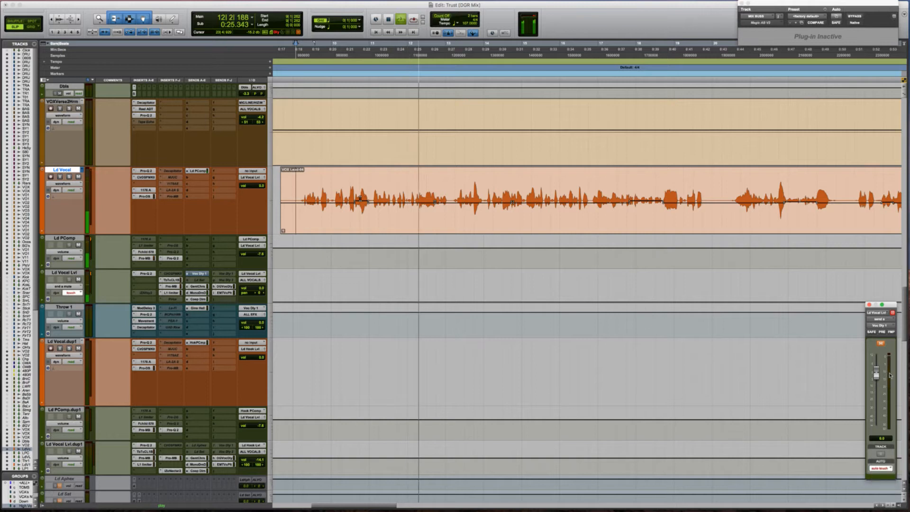
click(880, 344)
click(881, 343)
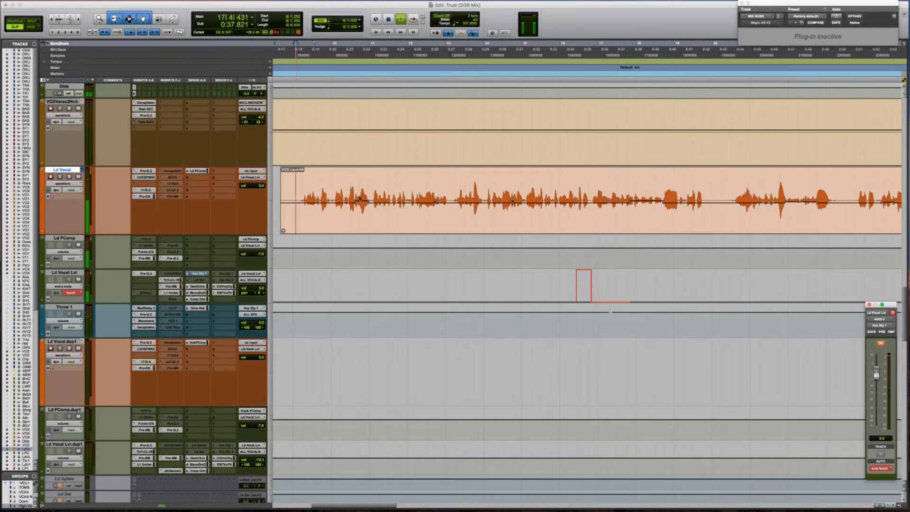
key(space)
Step: Delete the send mute automation on Ld Vocal Lvl across roughly bars 16 and 17
drag(554, 285, 614, 286)
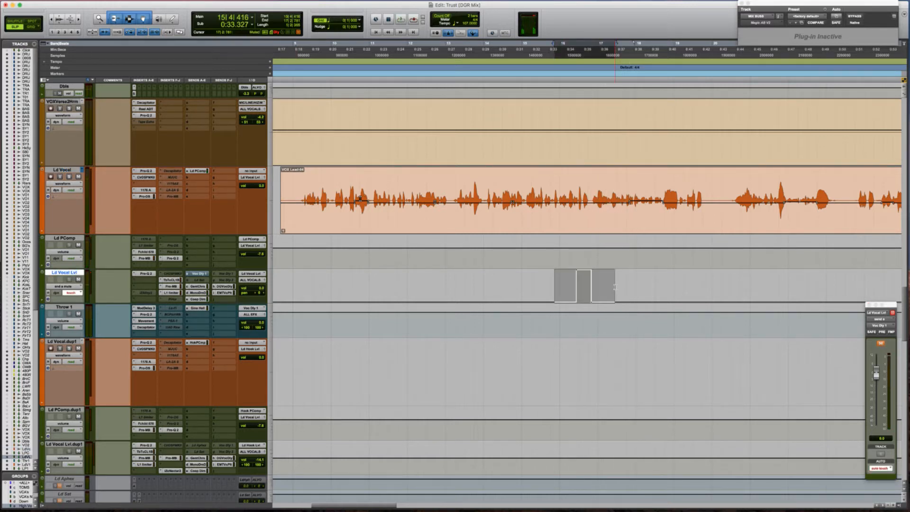
key(Delete)
click(524, 286)
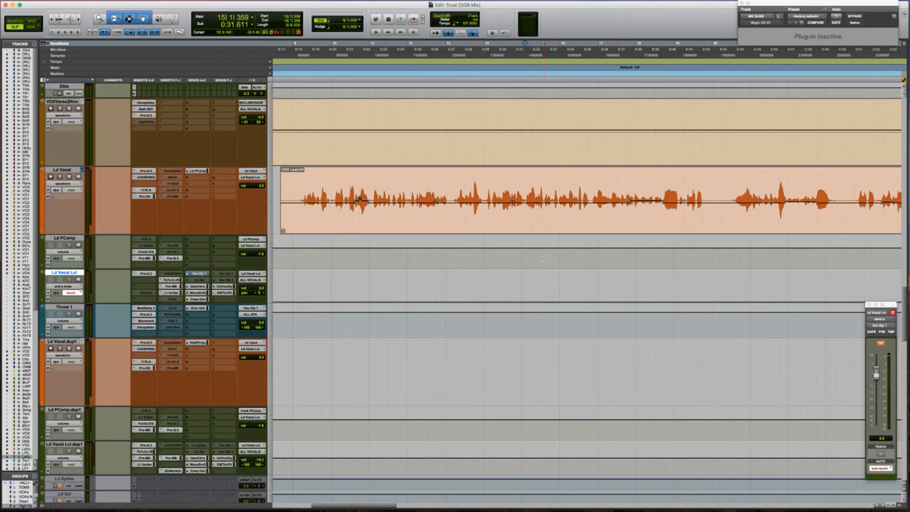
Step: Unmute the Voc Dly 1 send on Ld Vocal Lvl and return its automation mode to read
click(879, 345)
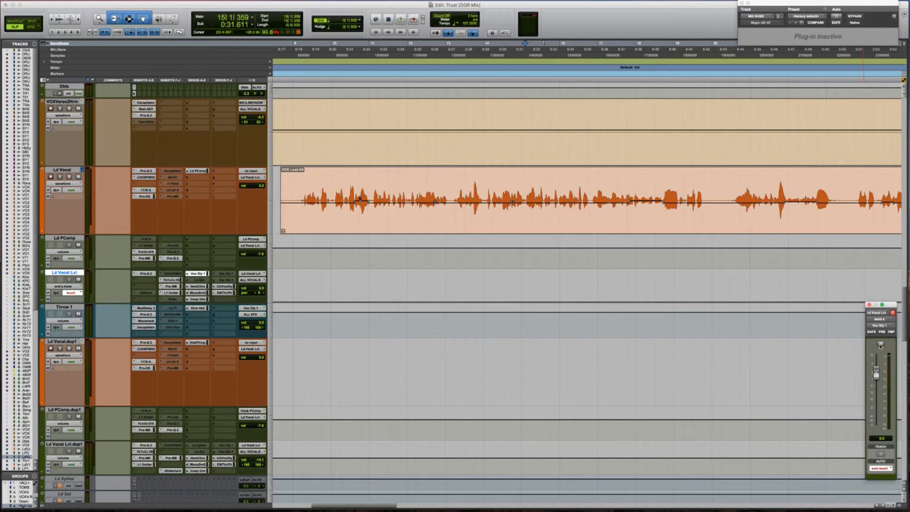
click(880, 469)
click(880, 463)
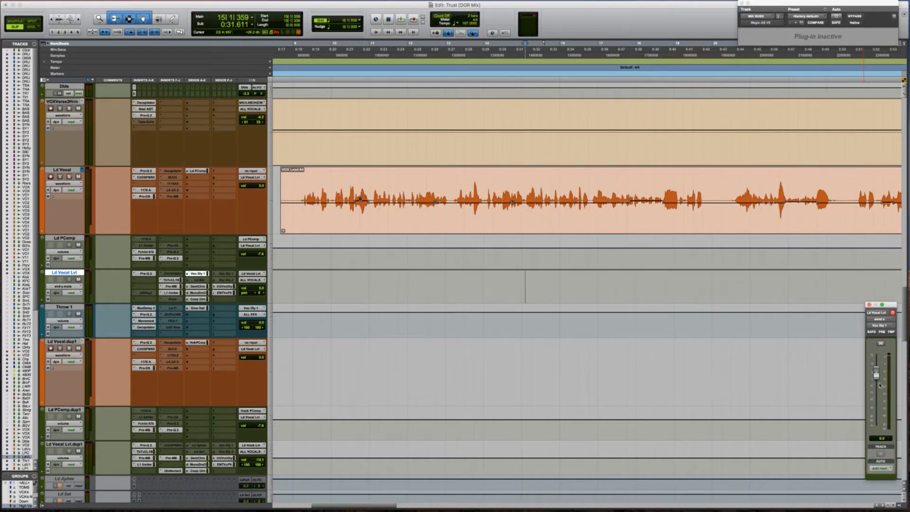
Step: Lower Ld Vocal Lvl's Voc Dly 1 send to about -20 dB and audition the vocal from bars 9 and 11
drag(876, 384, 876, 402)
click(297, 186)
key(space)
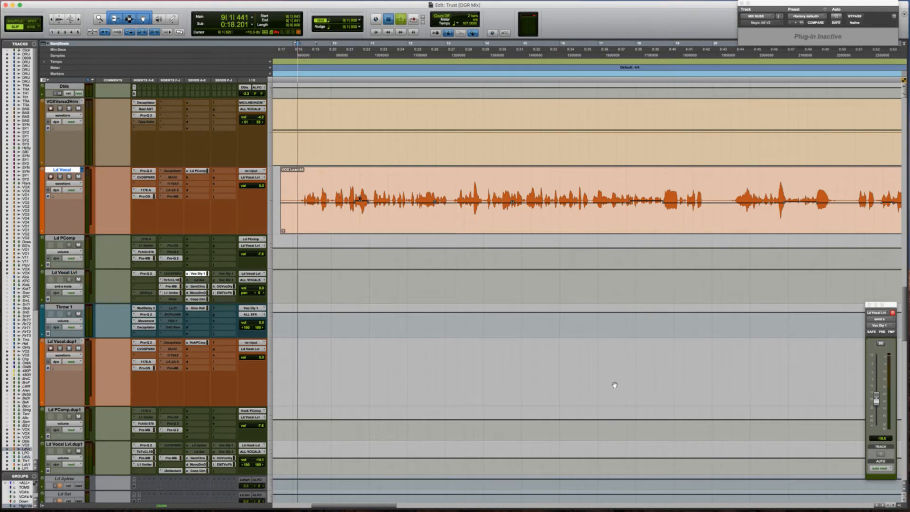
click(875, 400)
drag(875, 401, 875, 402)
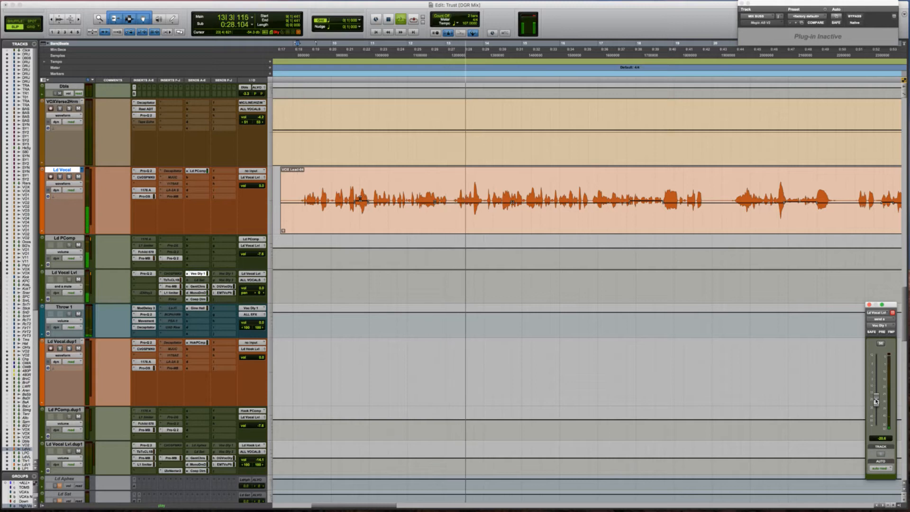
click(861, 390)
key(space)
key(space)
drag(876, 400, 875, 388)
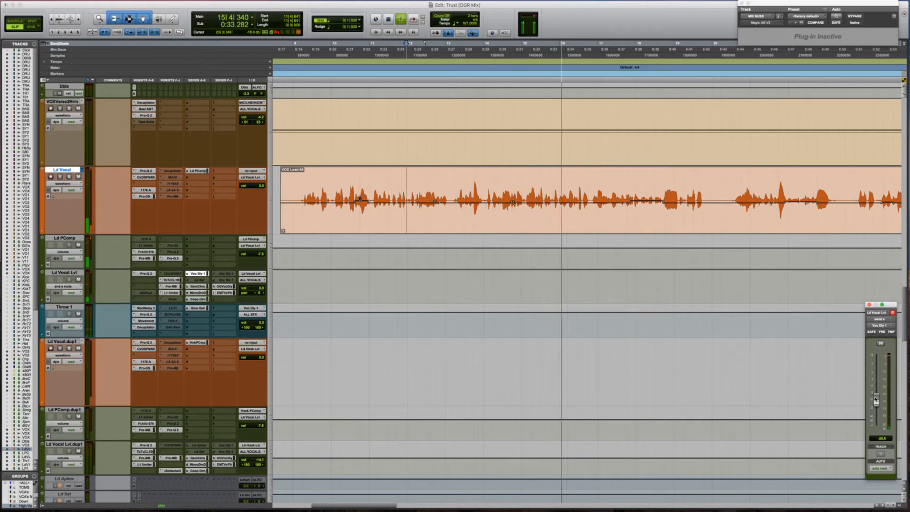
key(space)
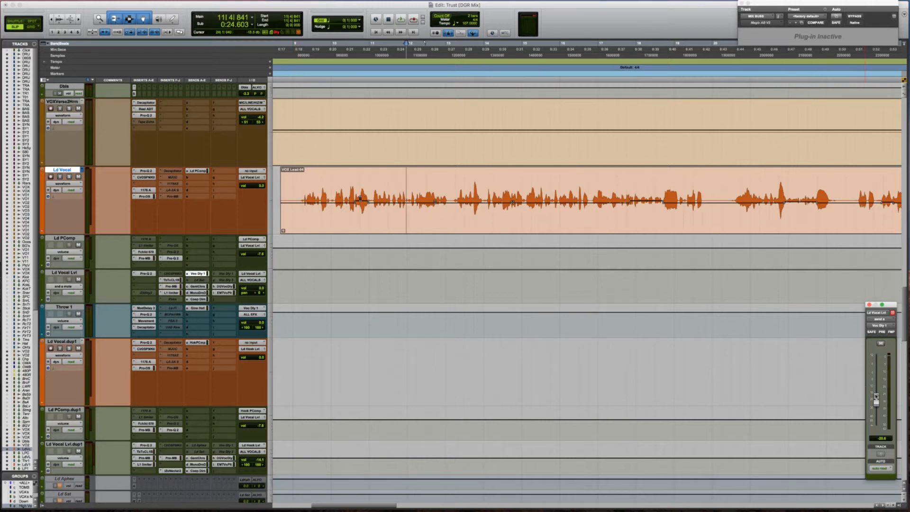
Step: Reset the Voc Dly 1 send level to 0.0 dB, mute the send, and play from bar 11 to locate the throw phrase
click(881, 344)
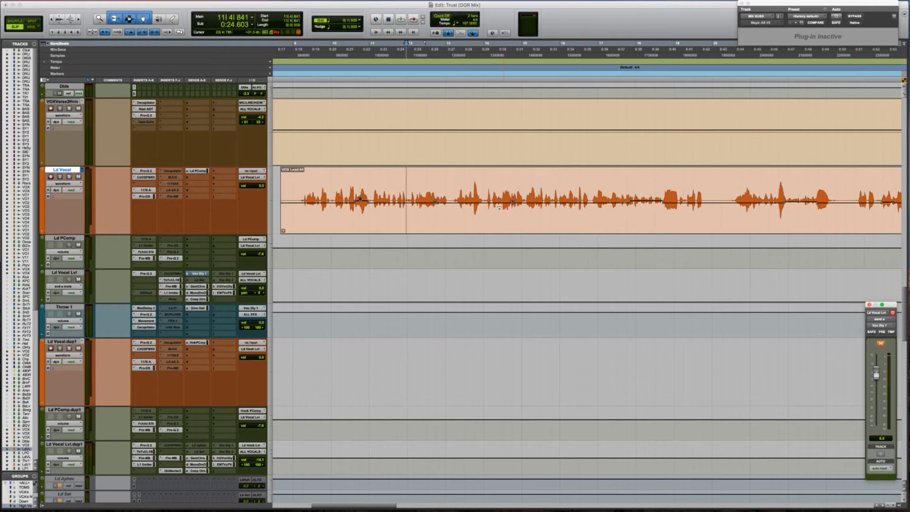
key(space)
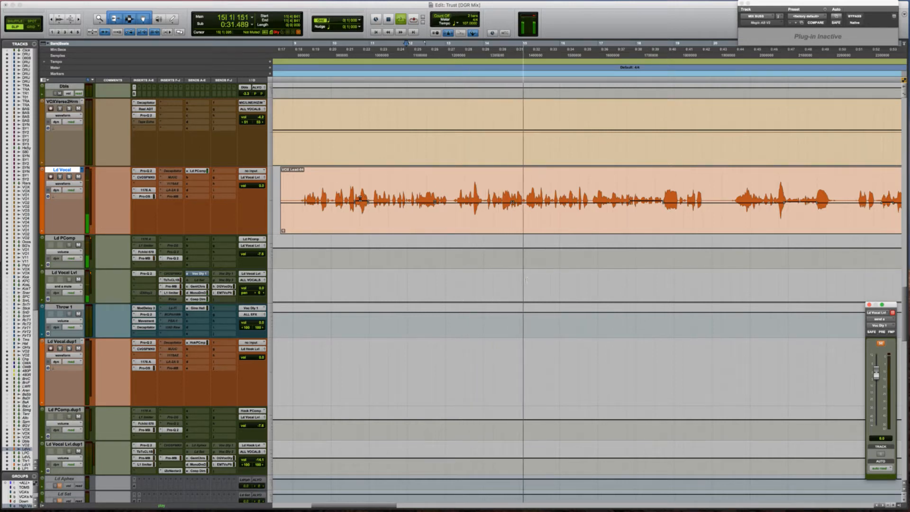
key(super+bracketright)
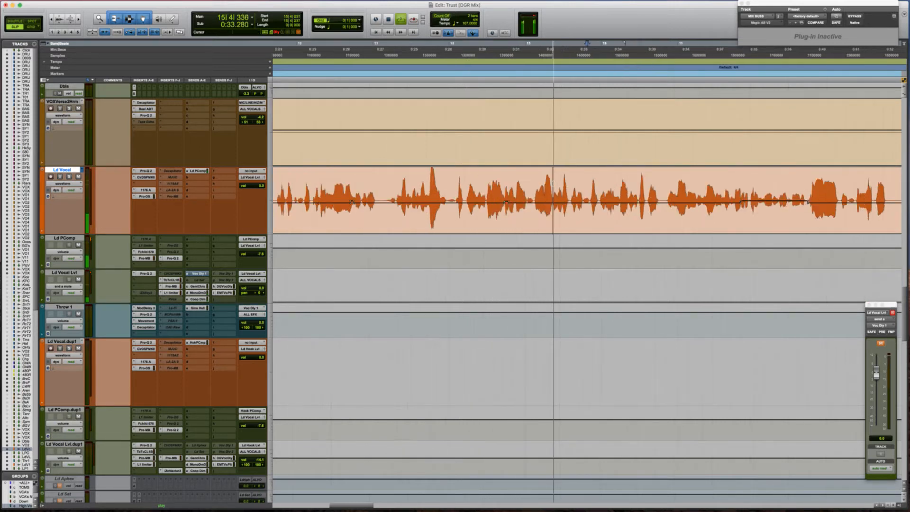
key(space)
Step: Unmute the Voc Dly 1 send in Ld Vocal Lvl's mute automation only across the lead vocal phrase filling bar 16
click(484, 185)
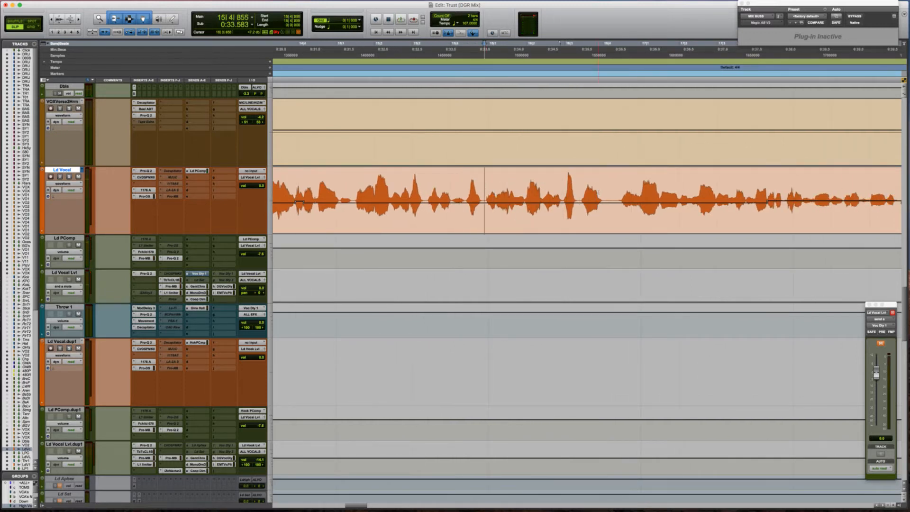
shift+click(609, 192)
key(space)
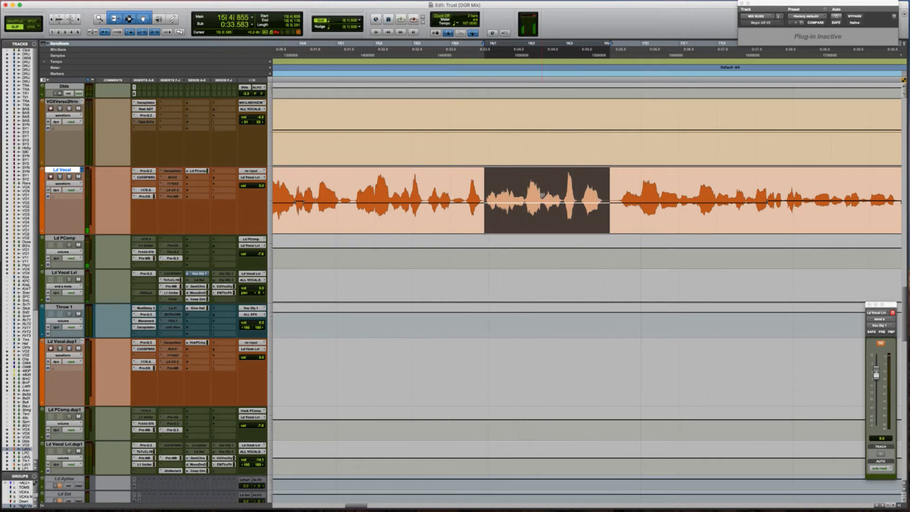
key(semicolon)
key(semicolon)
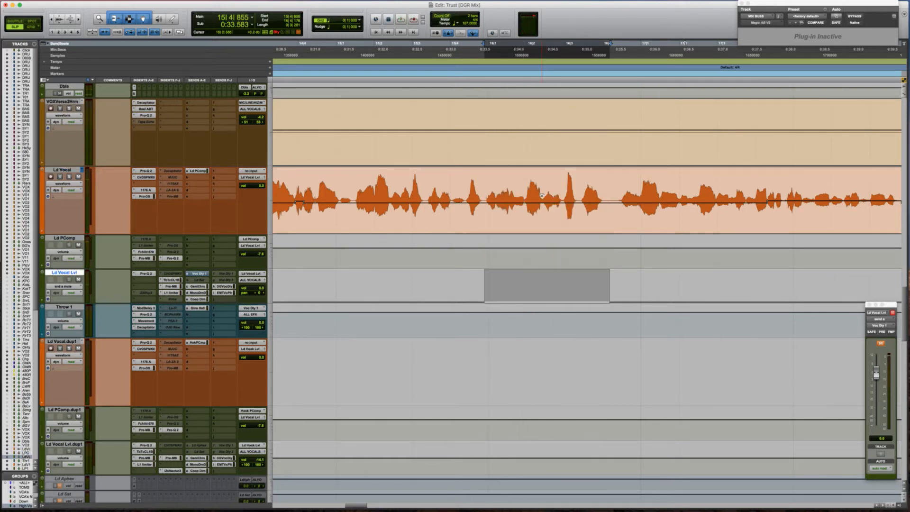
drag(555, 276, 540, 214)
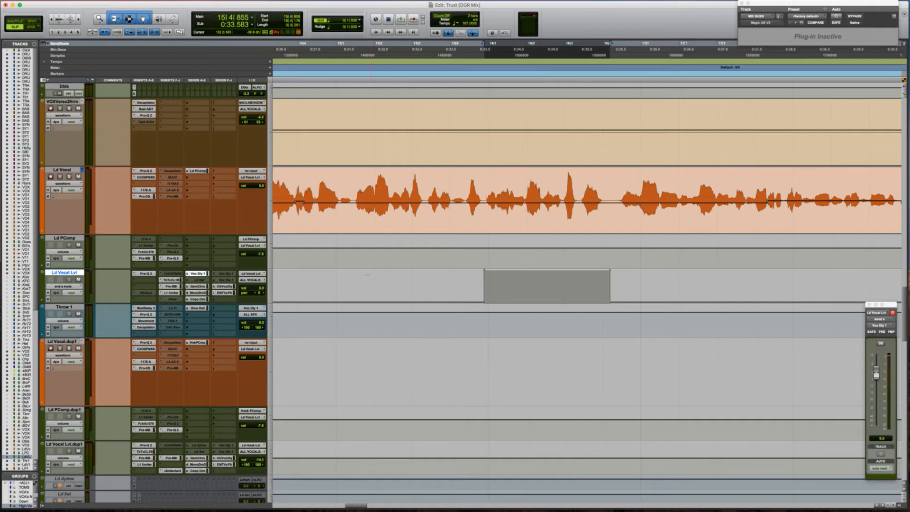
Step: Audition the delay throw in the mix from bar 15, and with Ld Vocal soloed from just before bar 16
click(355, 280)
key(space)
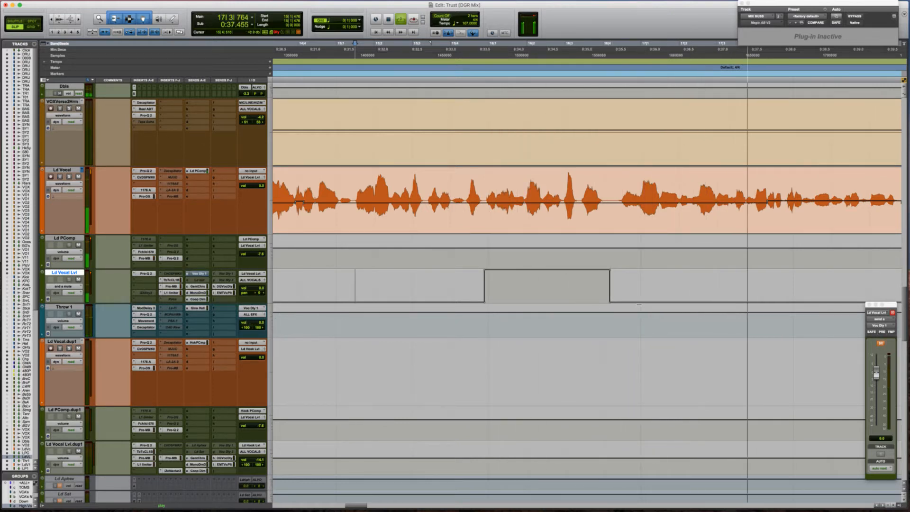
key(space)
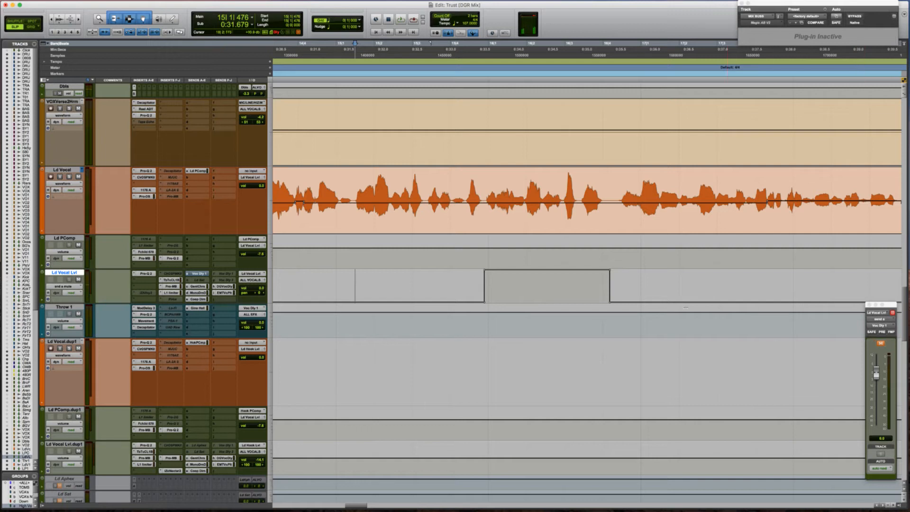
click(481, 179)
key(space)
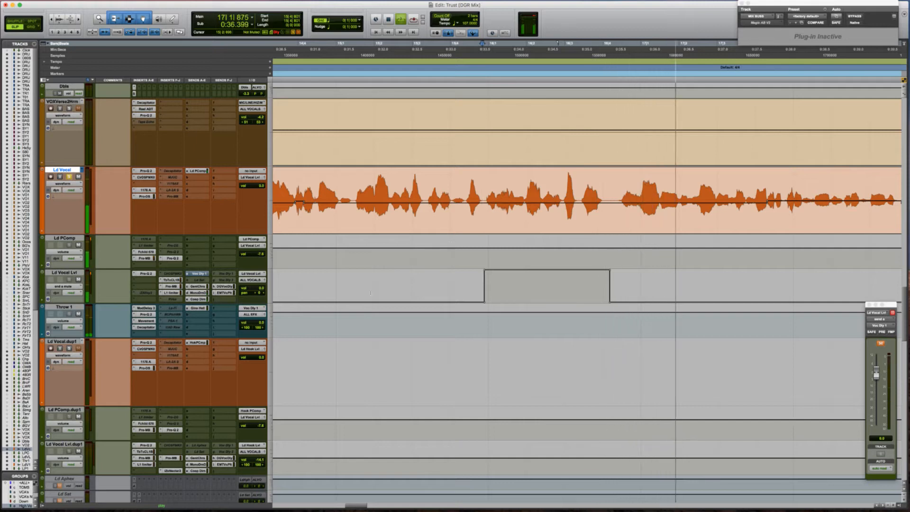
key(space)
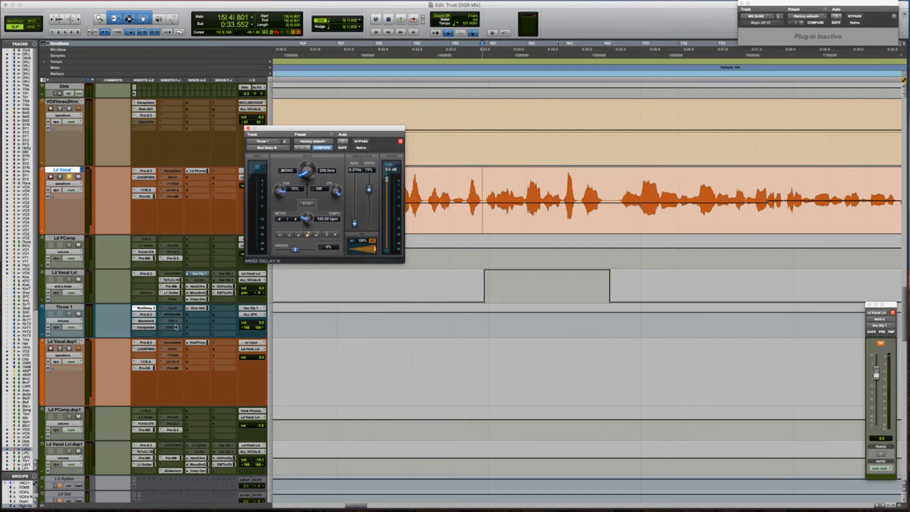
Step: Raise the feedback of Throw 1's Mod Delay III slightly while auditioning the soloed throw, and close the plug-in
key(space)
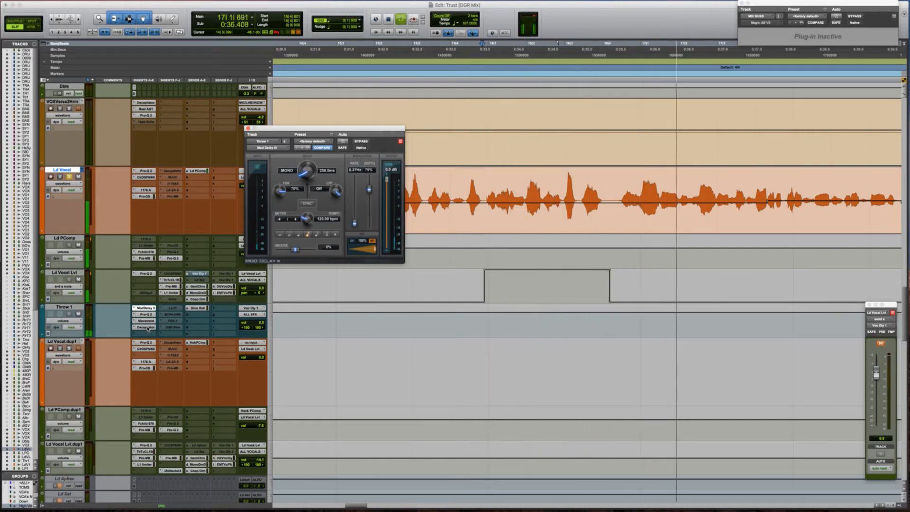
key(space)
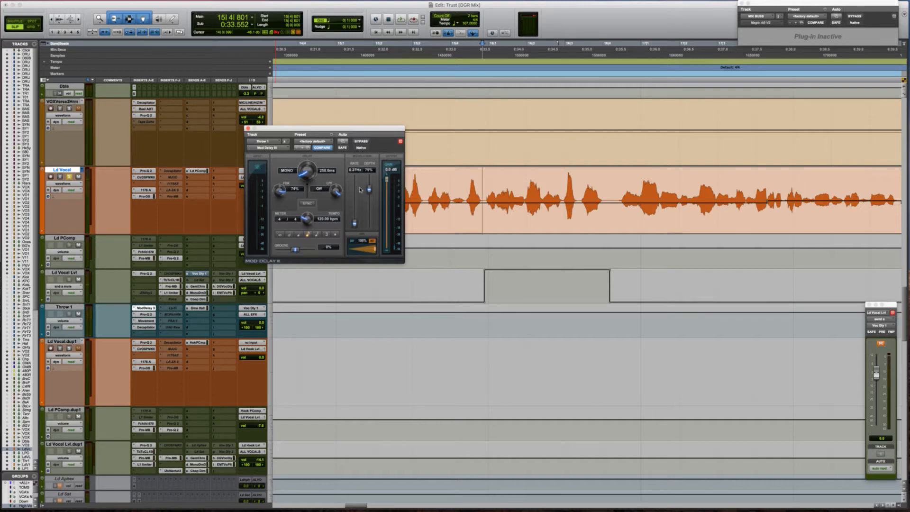
click(247, 128)
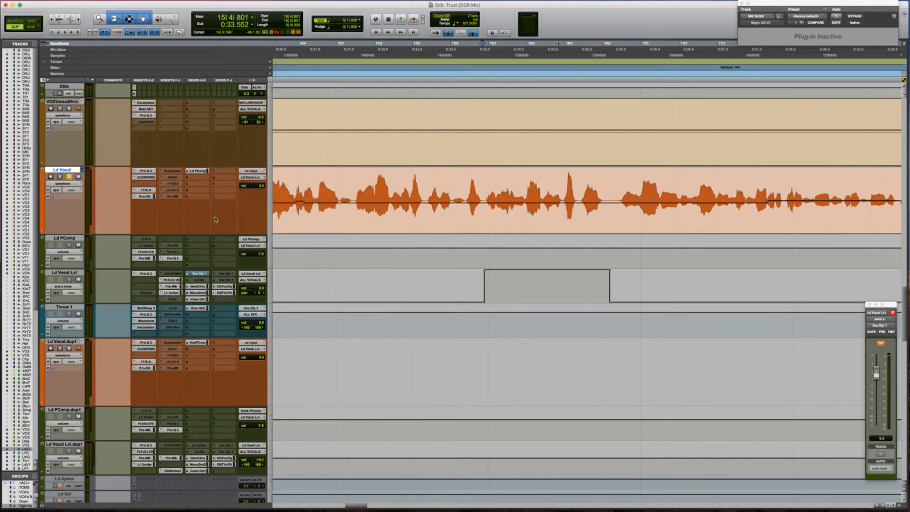
Step: Insert a stereo Waves L1 limiter in the fifth insert slot of Throw 1
click(137, 335)
mouse_move(166, 366)
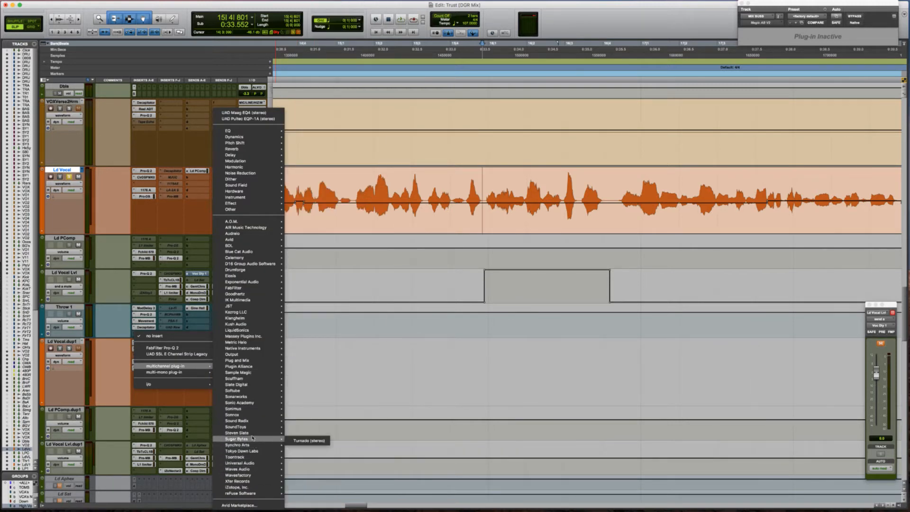
mouse_move(256, 469)
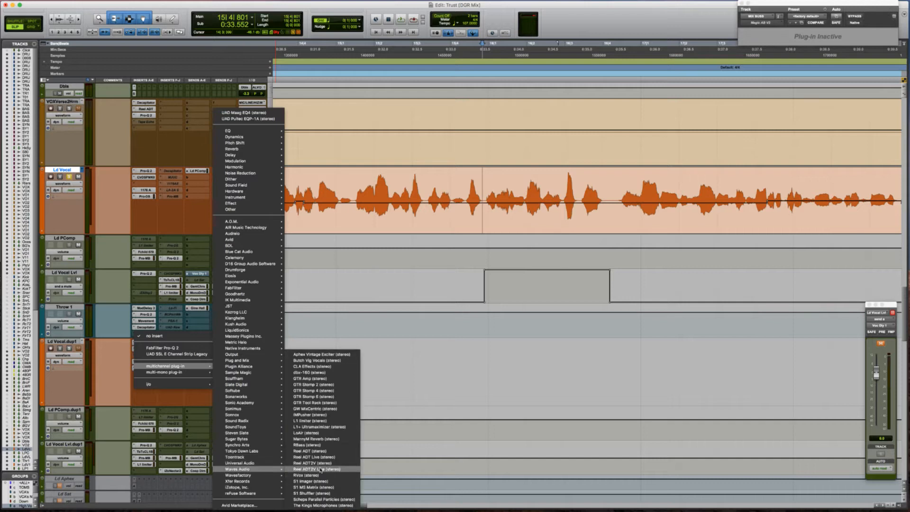
click(331, 421)
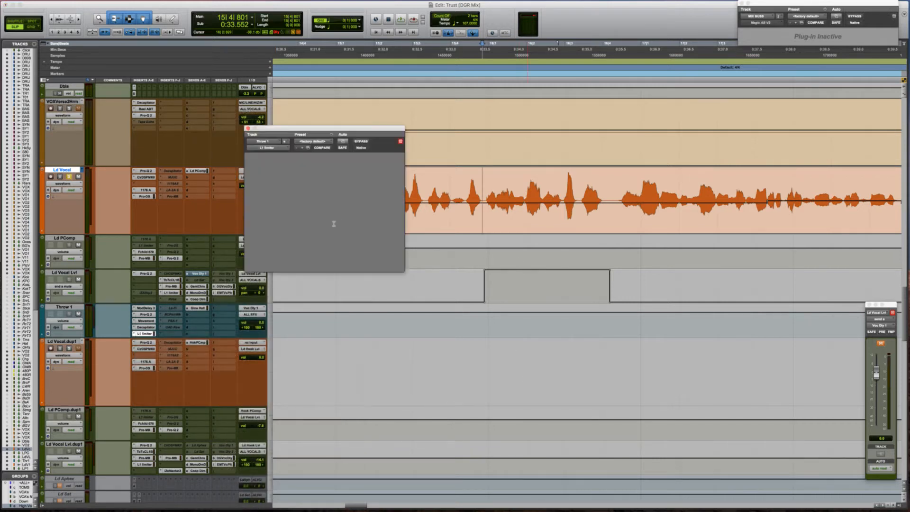
Step: Adjust the L1 limiter's linked threshold and output ceiling while repeatedly playing the soloed throw phrase
key(space)
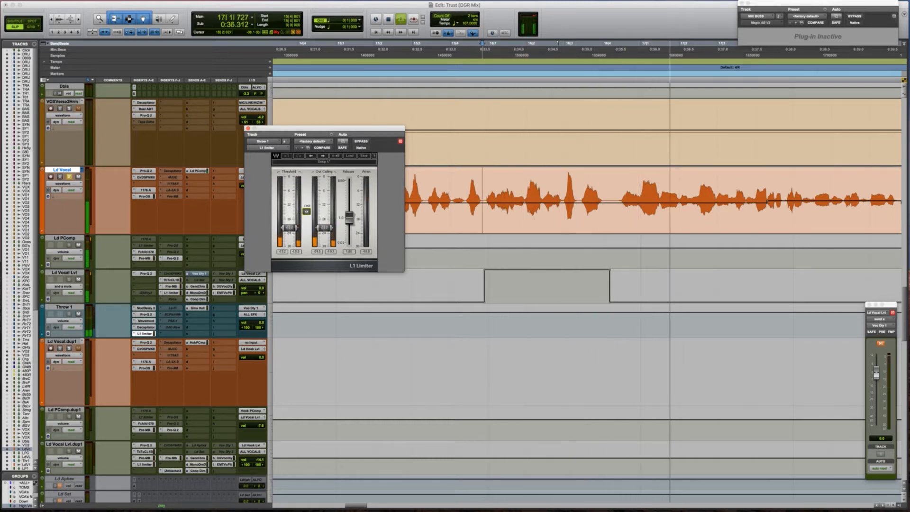
key(space)
key(space)
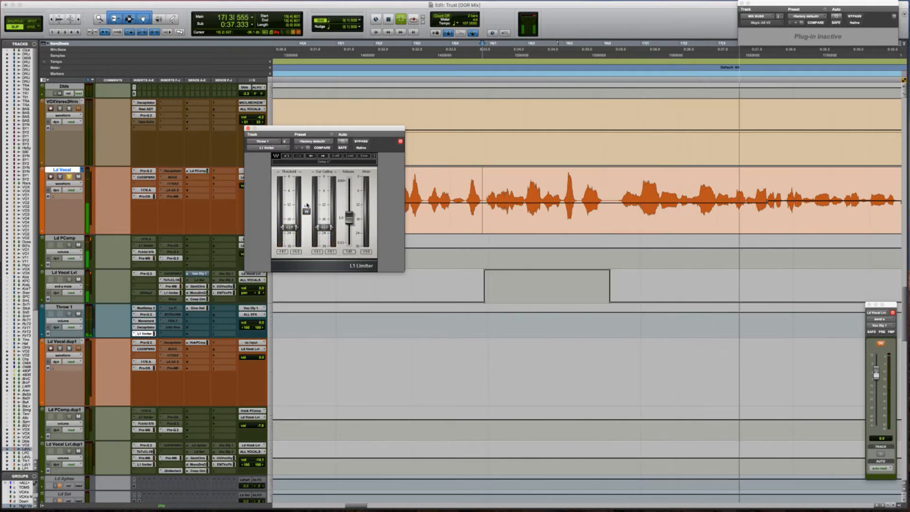
key(space)
key(space)
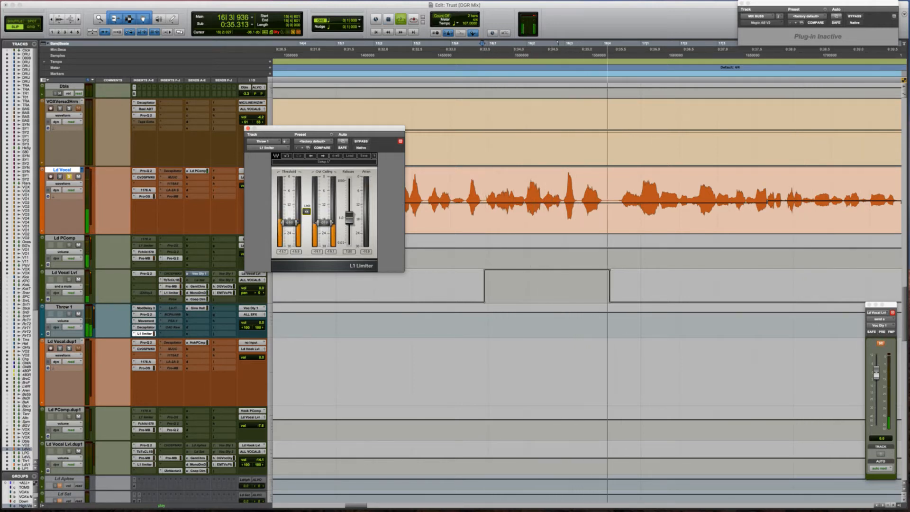
key(space)
Step: Compare the throw with the L1 limiter bypassed, re-enable the limiter, and close its window
click(361, 141)
key(space)
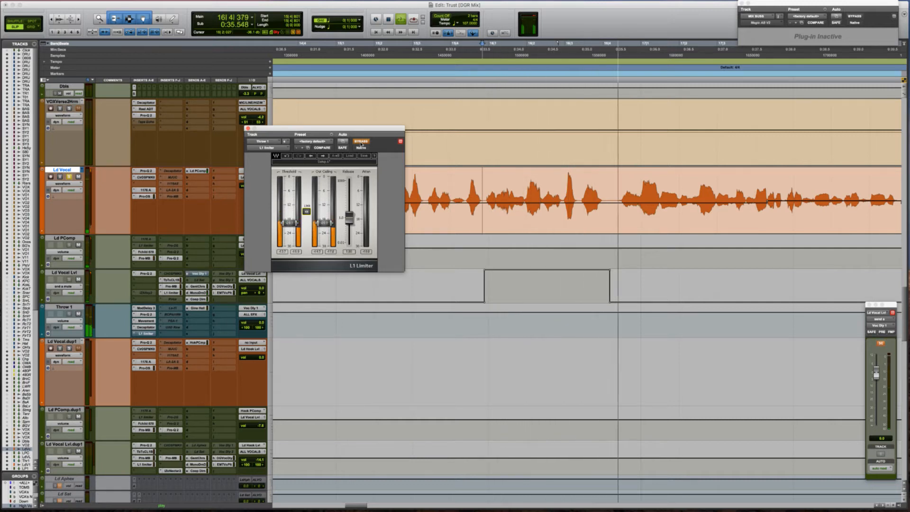
key(space)
click(361, 141)
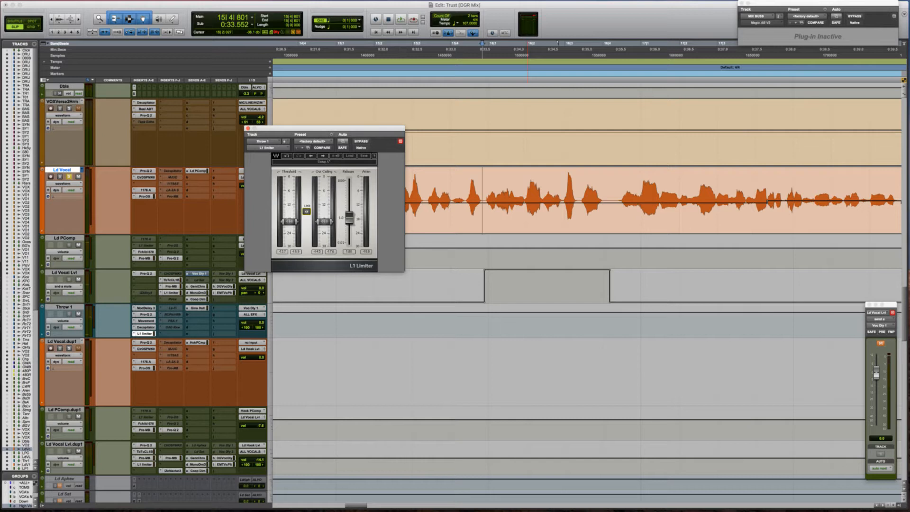
click(247, 129)
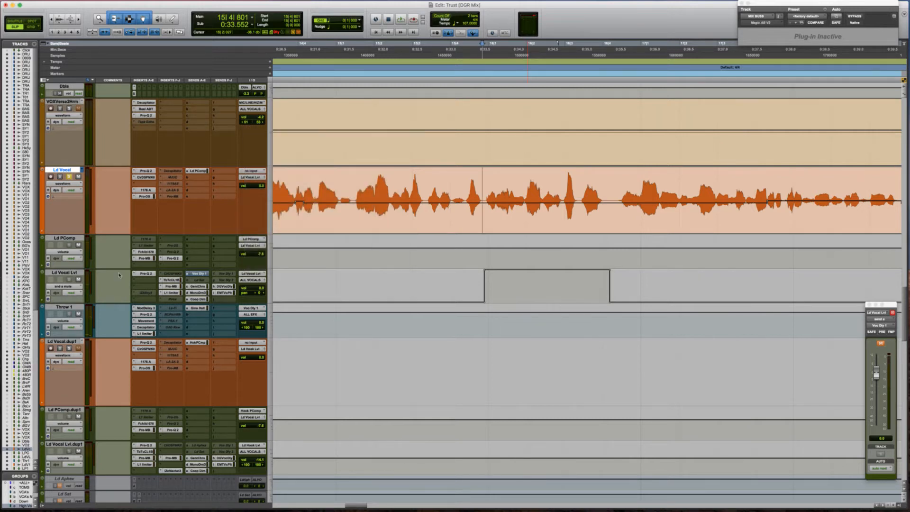
Step: Play the throw unsoloed from bar 15 and raise the output ceiling of Throw 1's L1 limiter
click(354, 181)
key(space)
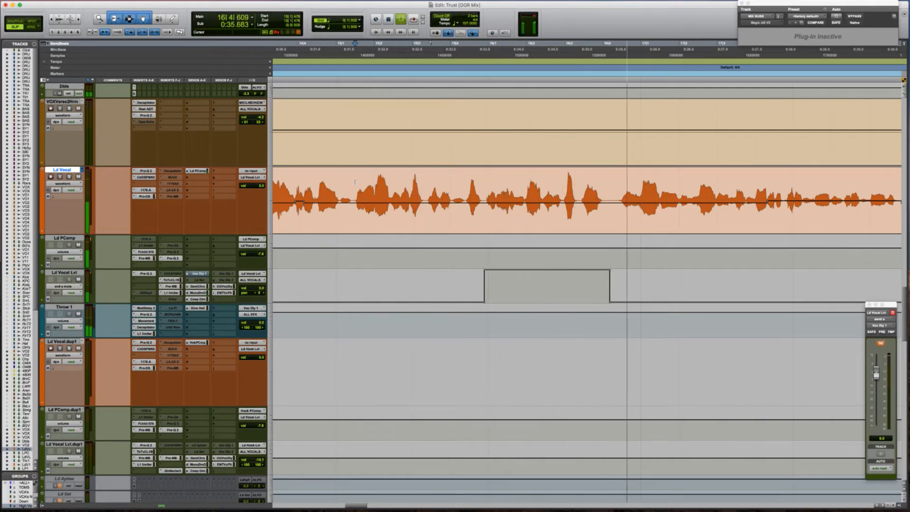
key(space)
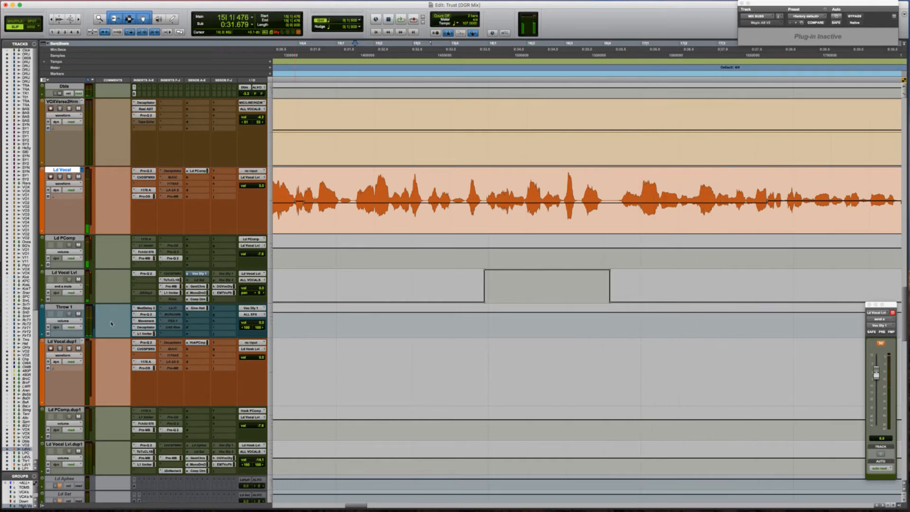
click(145, 334)
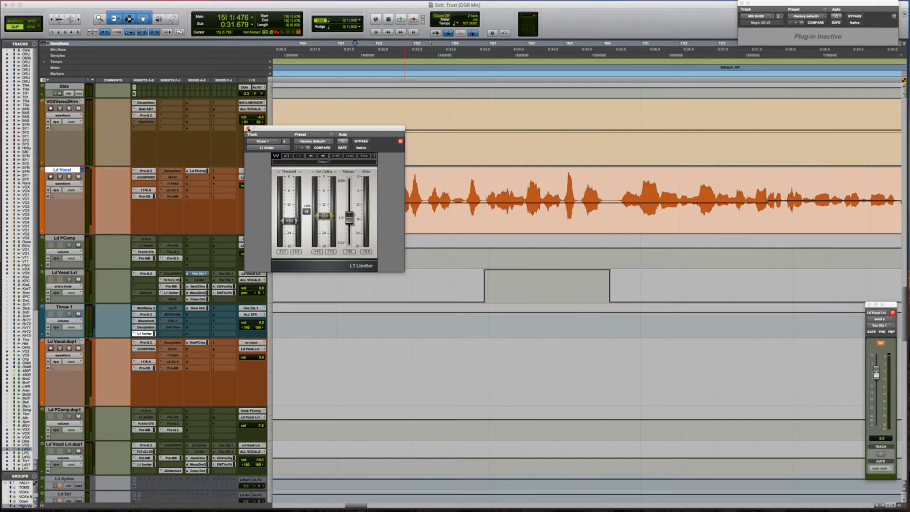
click(247, 128)
Step: Select Throw 1 and lower its track volume to about -3 dB
click(482, 182)
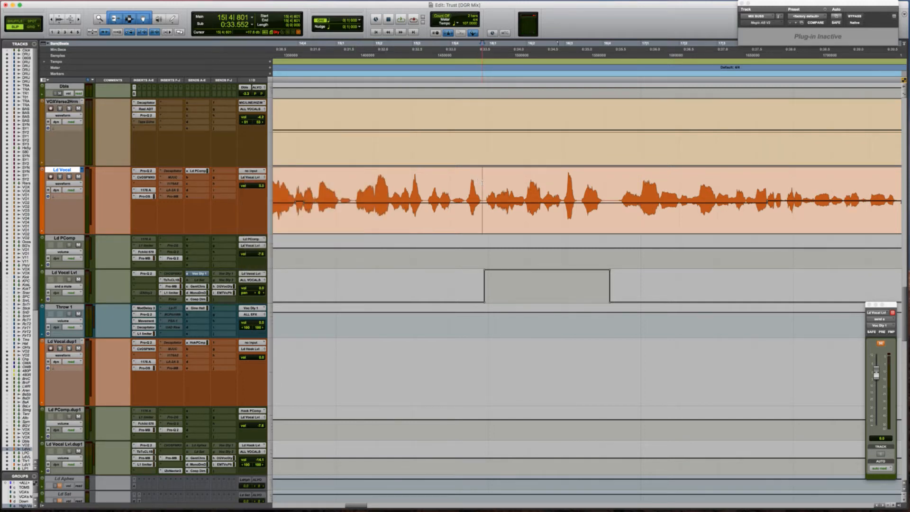
click(64, 307)
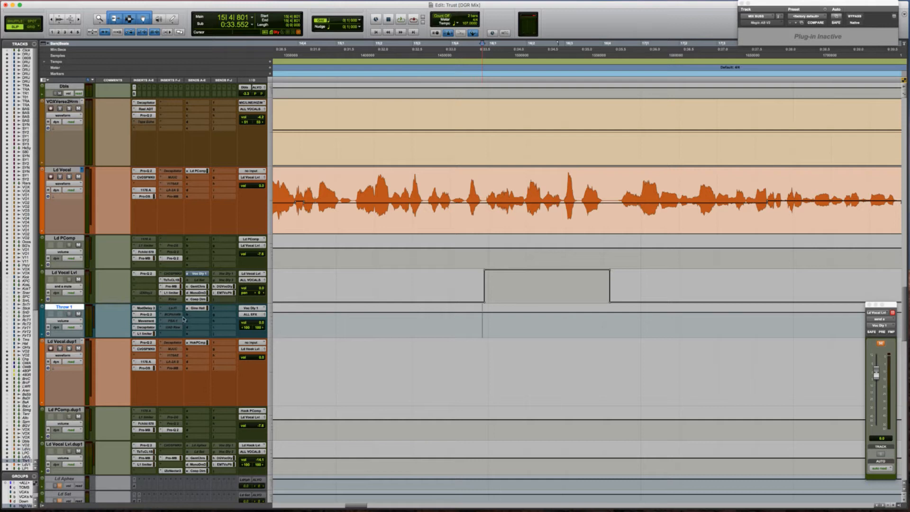
click(253, 325)
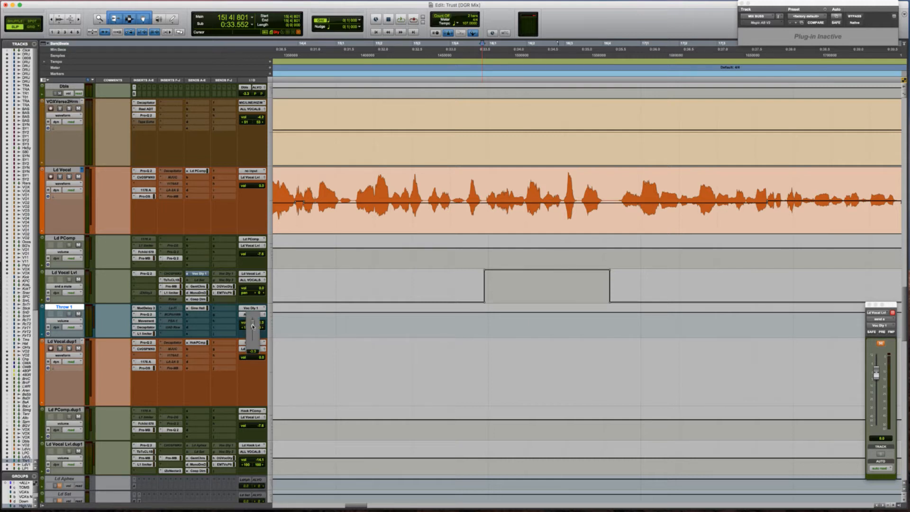
drag(252, 325, 252, 326)
Step: Enlarge the Throw 1 track and shape its volume automation to rise through bar 16 and fall back before bar 17
key(ctrl+Up)
key(ctrl+Up)
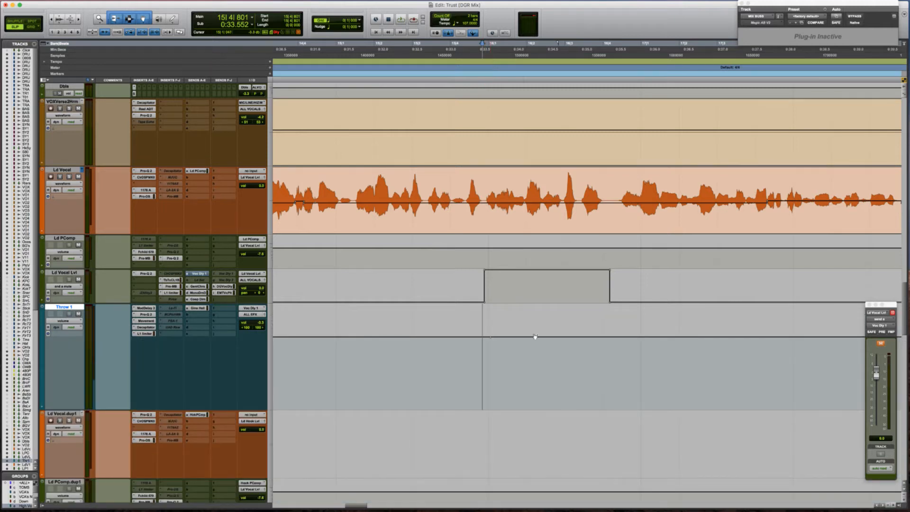
super+click(620, 337)
drag(603, 336, 600, 328)
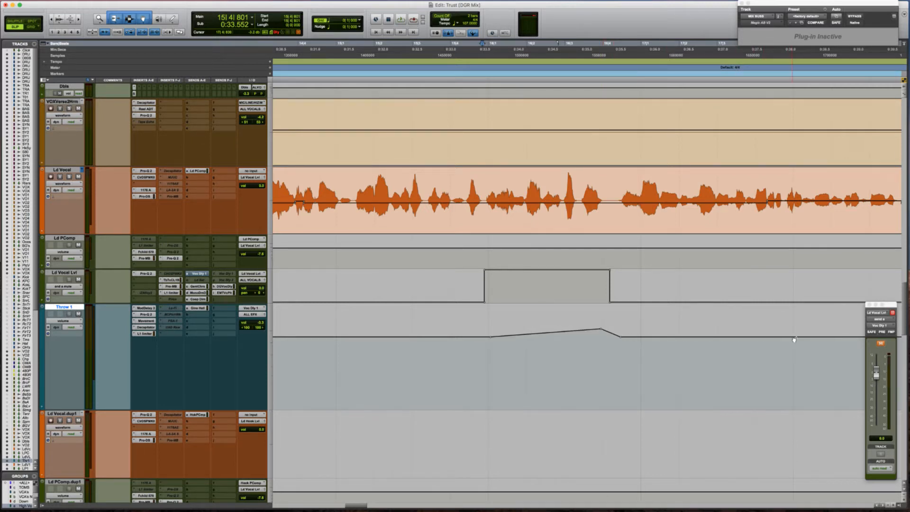
Step: Remove the volume breakpoint before bar 17 on Throw 1 so the fade-down stretches to about bar 18, and audition it
alt+click(622, 337)
key(space)
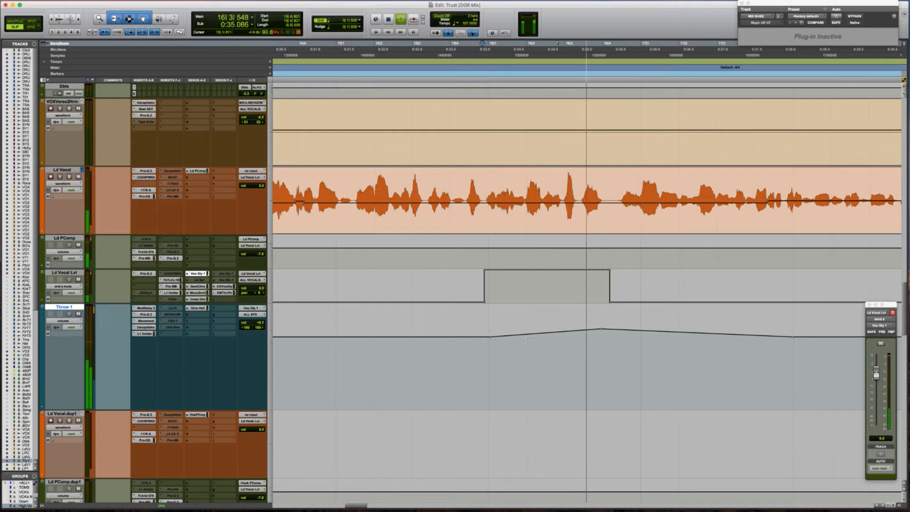
key(space)
Step: Lower the start of Throw 1's volume rise near bar 16, ramp down to it from beat 4 of bar 15, and audition it
drag(490, 337, 490, 347)
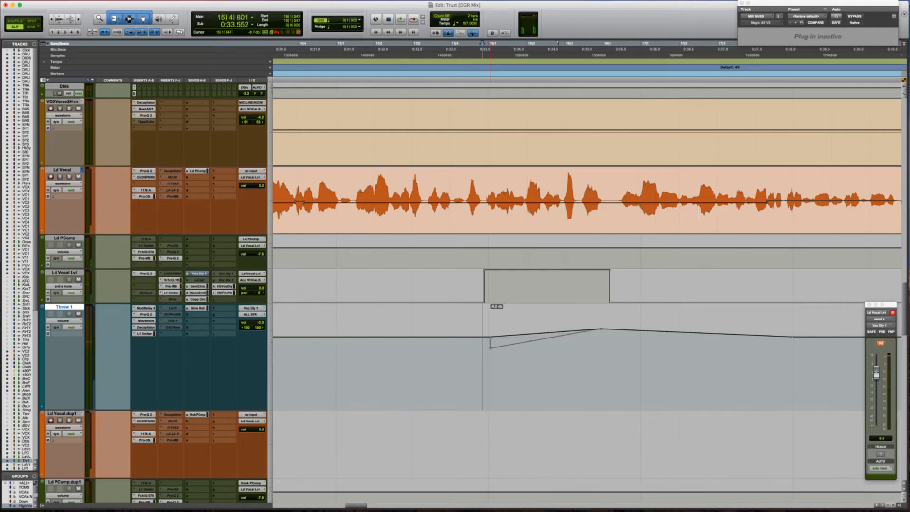
key(space)
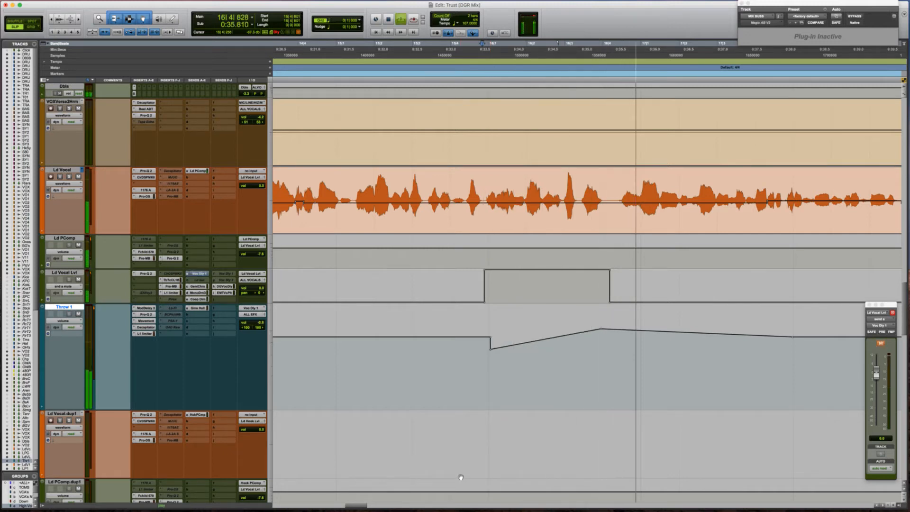
click(337, 363)
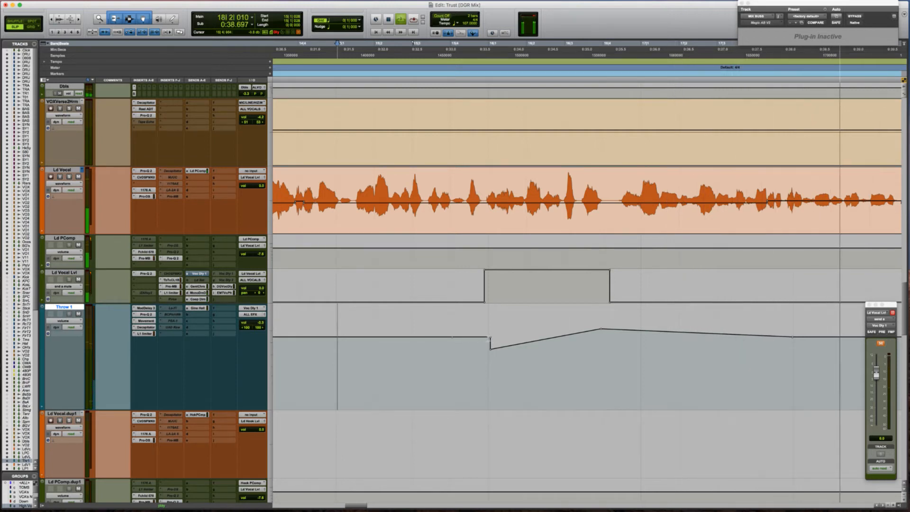
key(space)
key(super+z)
key(space)
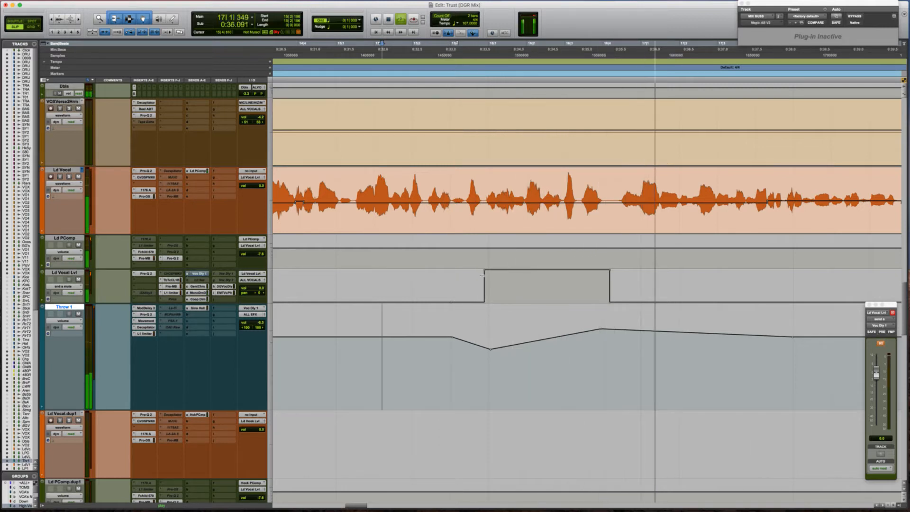
Step: Move the start of Ld Vocal Lvl's send mute automation section to beat 4 of bar 15 and drop Throw 1's volume at that point
drag(483, 269, 450, 269)
key(space)
click(367, 283)
key(space)
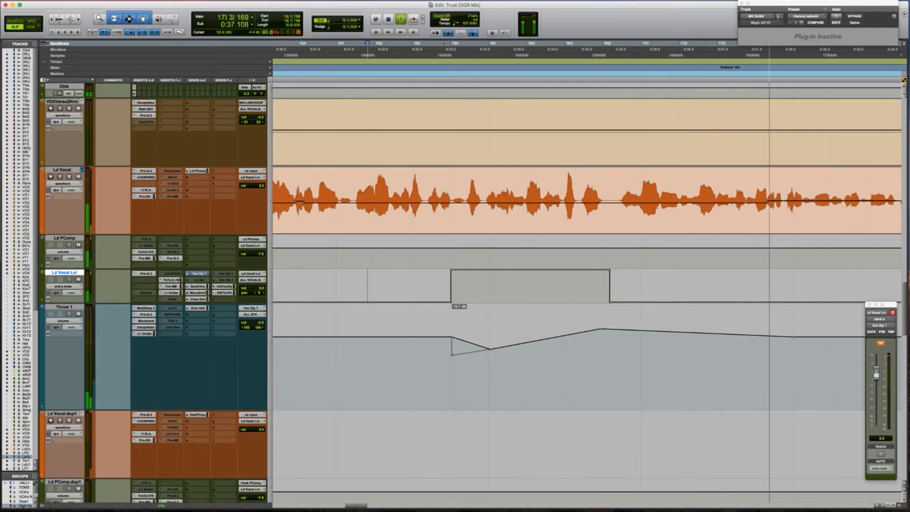
drag(453, 337, 451, 356)
key(space)
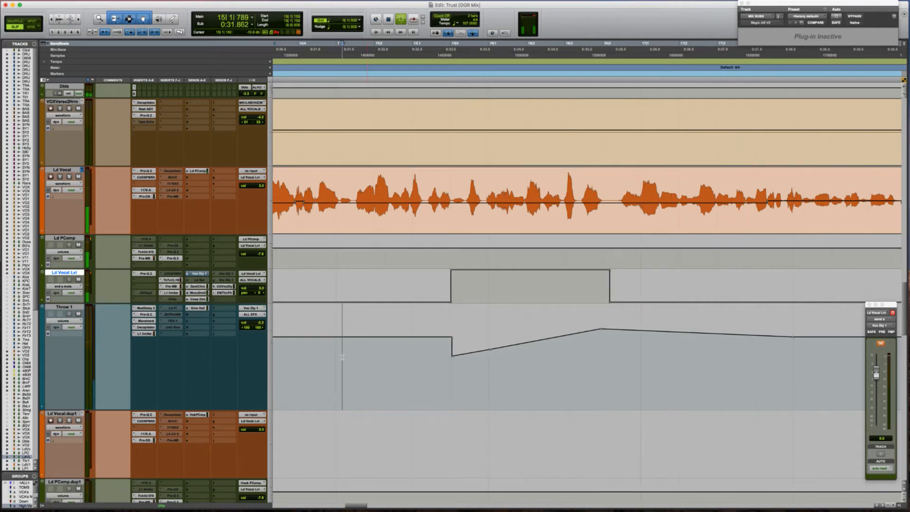
Step: Open the Movement plug-in on Throw 1, inspect its rhythm settings, and close it
key(super+bracketleft)
key(super+bracketleft)
click(175, 332)
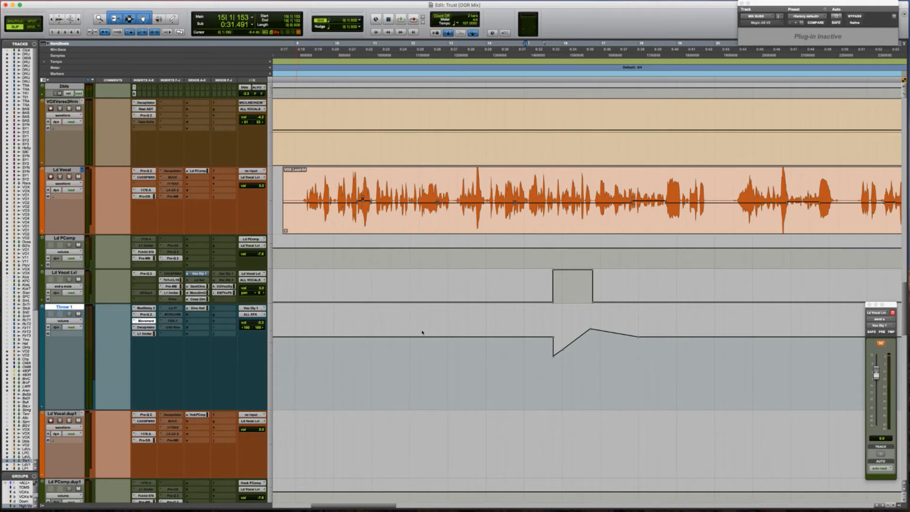
click(148, 320)
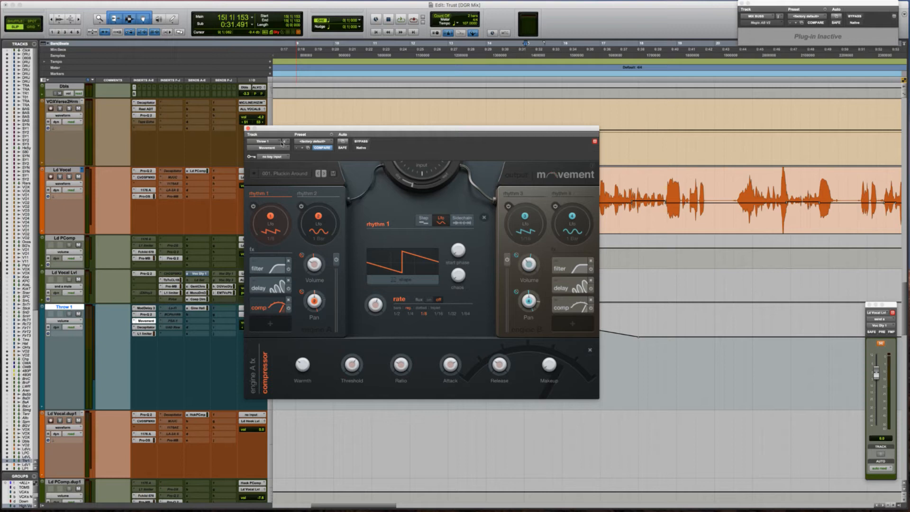
click(247, 129)
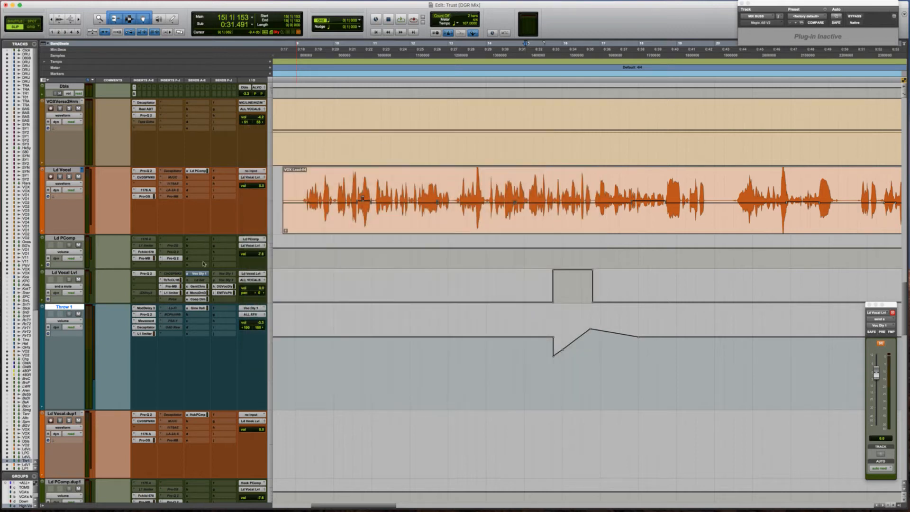
Step: Insert a stereo PanMan on Throw 1 and set its modulation mode to Rhythm Step
click(160, 322)
mouse_move(208, 321)
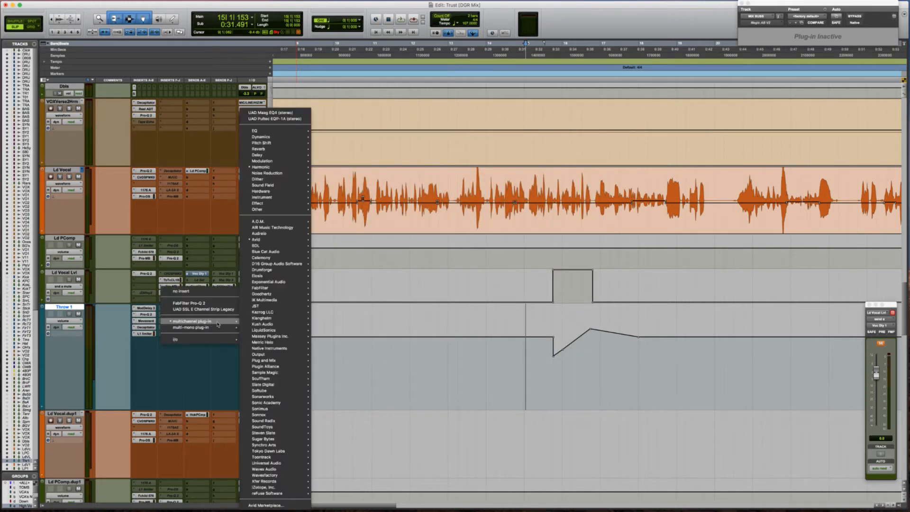
mouse_move(278, 185)
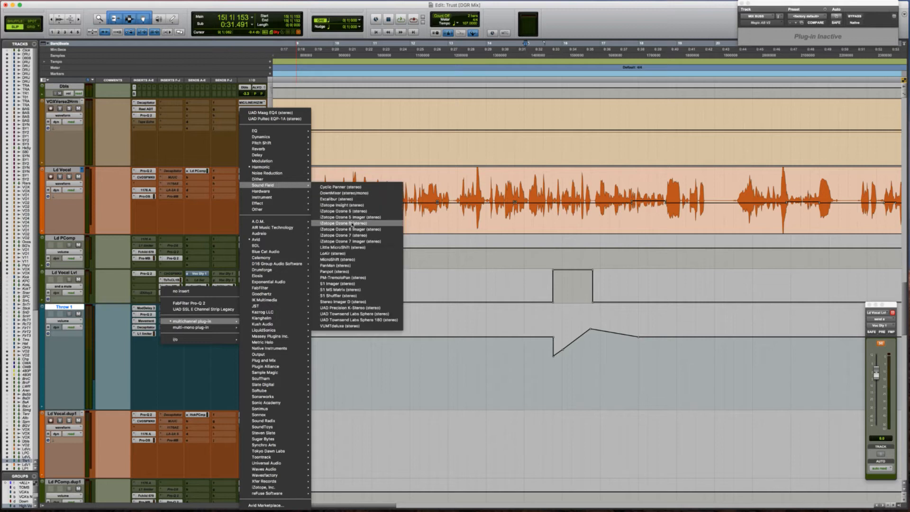
click(363, 267)
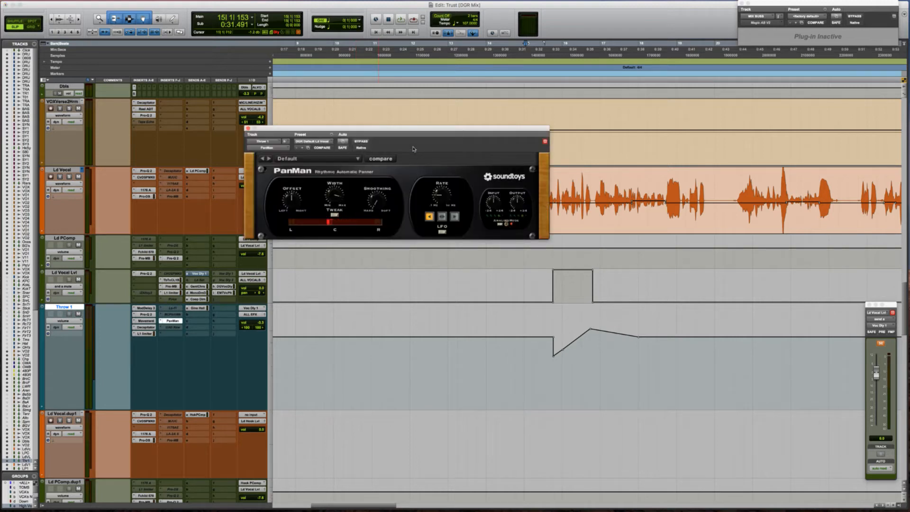
drag(394, 132, 446, 165)
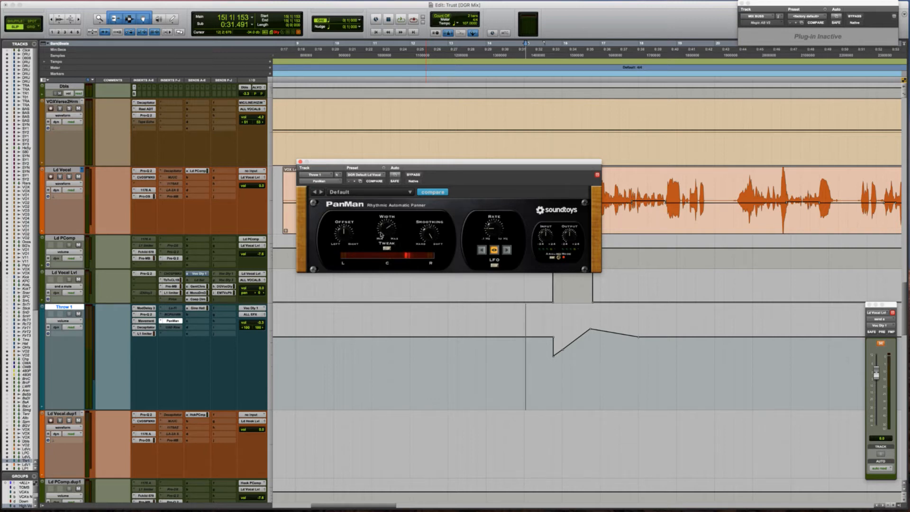
click(495, 268)
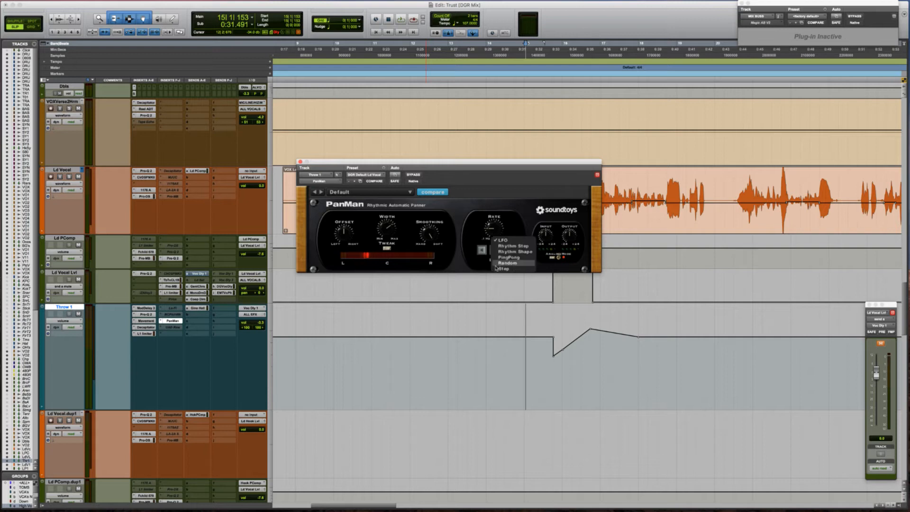
click(519, 247)
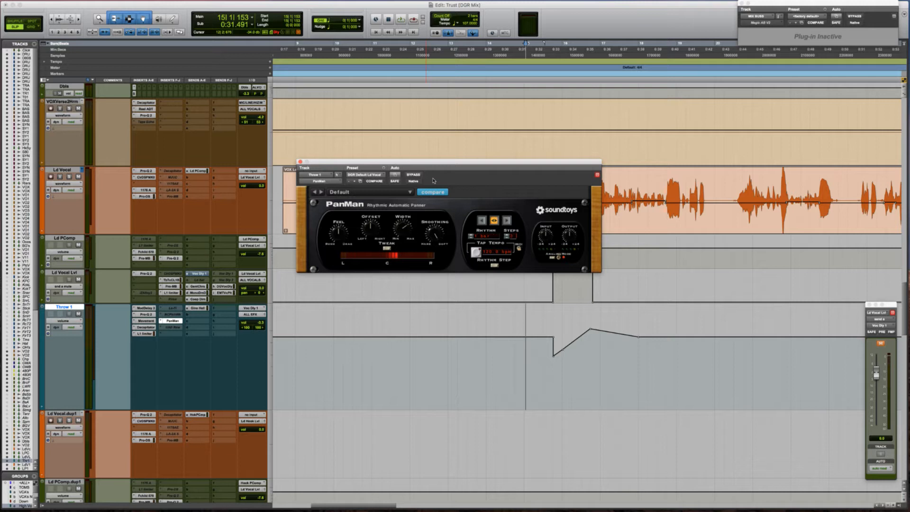
Step: Change PanMan's rhythm note value while auditioning the throw, and close its window
drag(410, 163, 393, 114)
key(space)
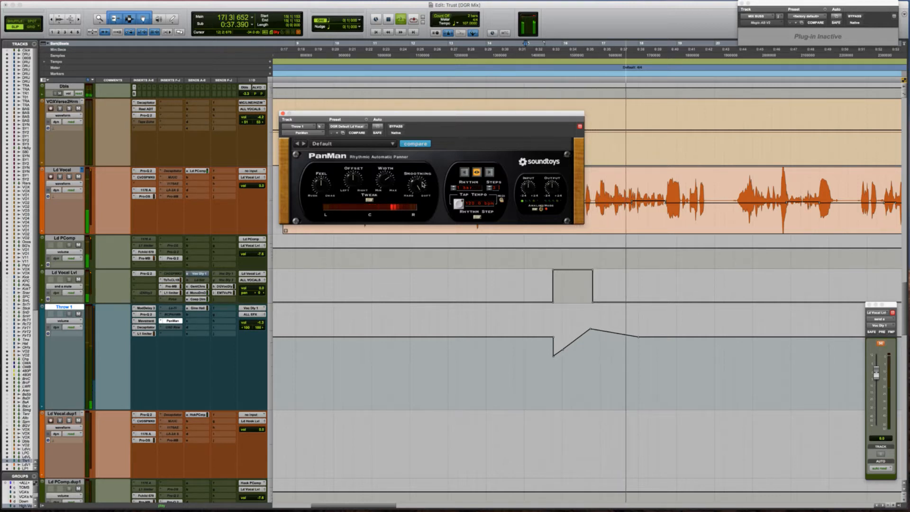
key(space)
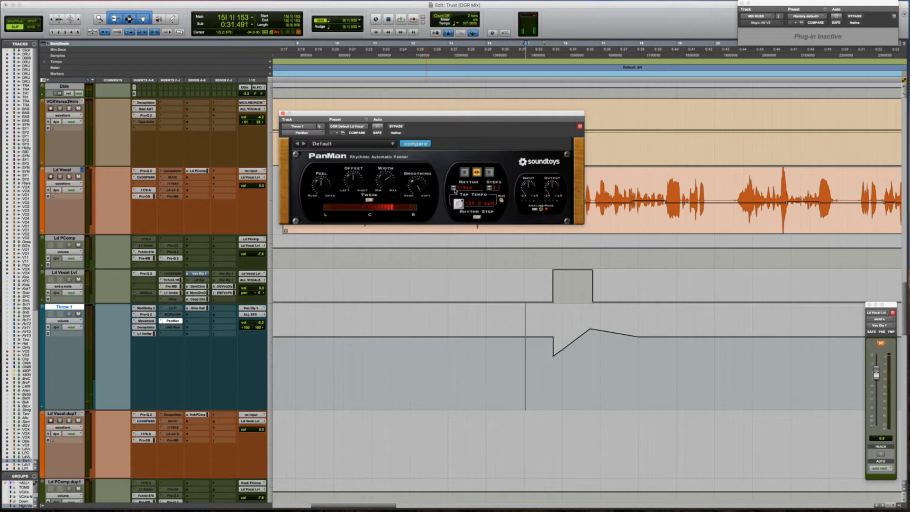
click(454, 189)
key(space)
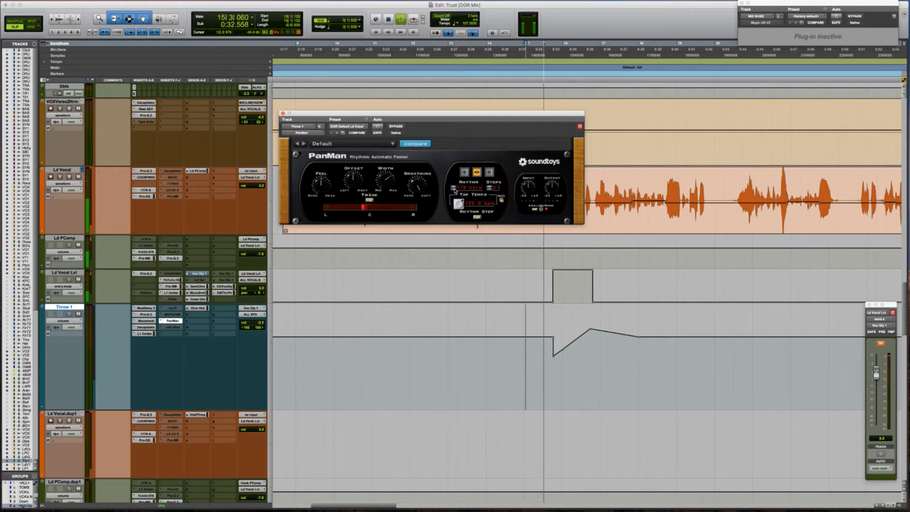
click(454, 188)
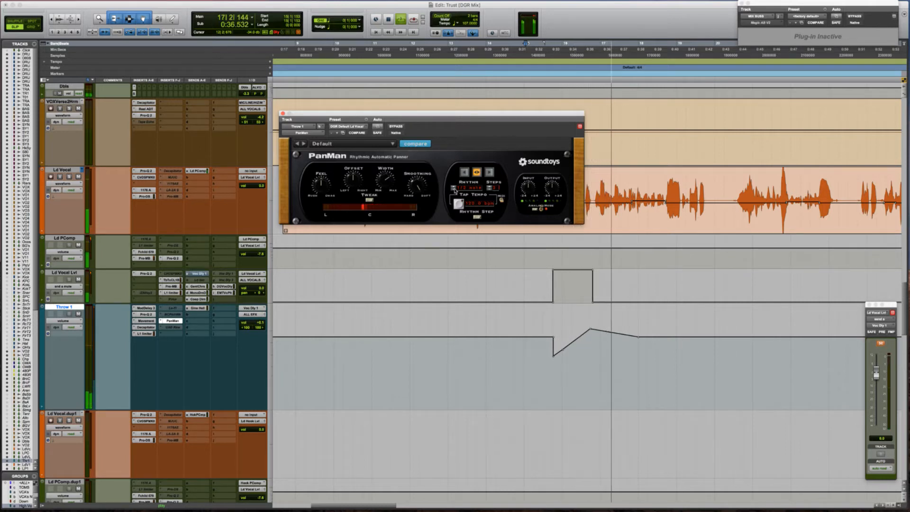
click(283, 115)
key(space)
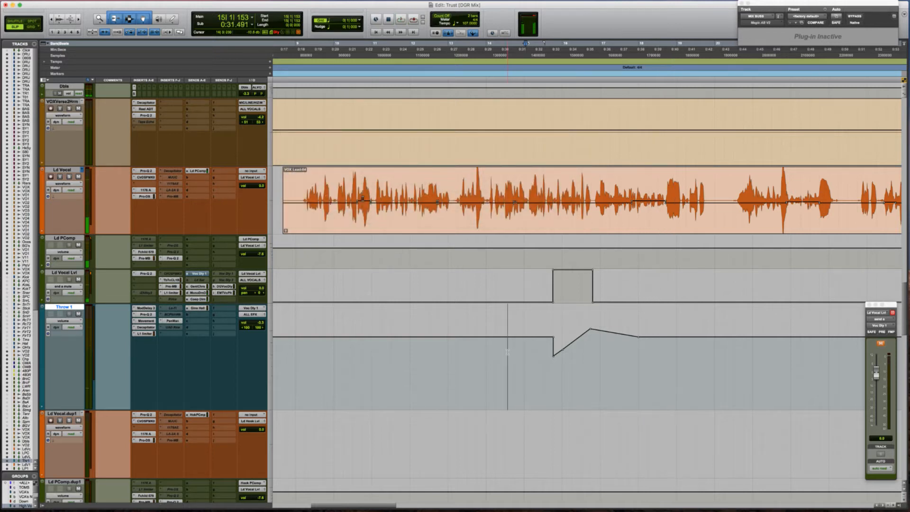
Step: Play the lead vocal from bar 18 to listen for further phrases suited to a throw
key(r)
key(r)
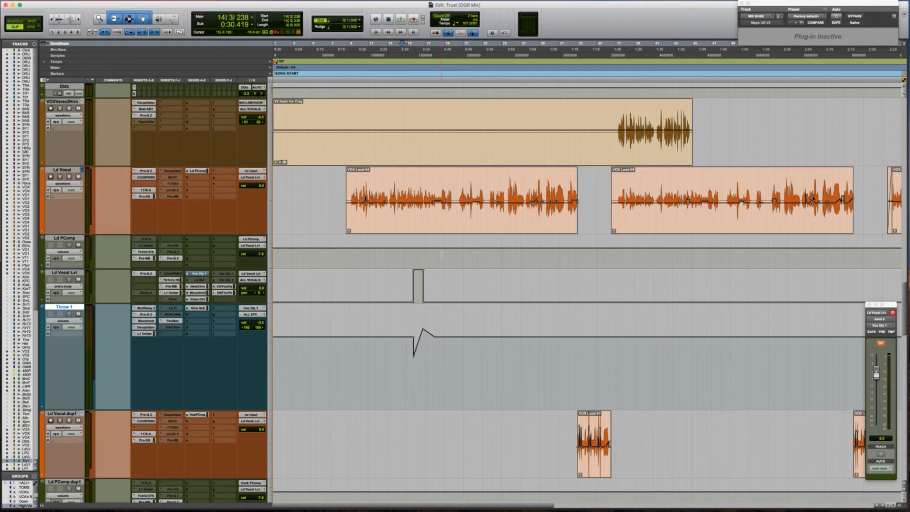
click(438, 180)
key(t)
scroll(439, 230, right, 5)
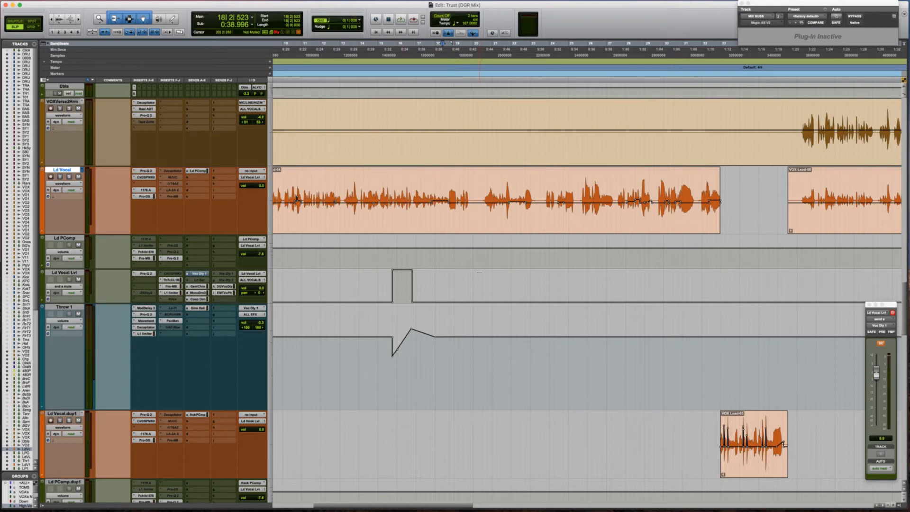
key(space)
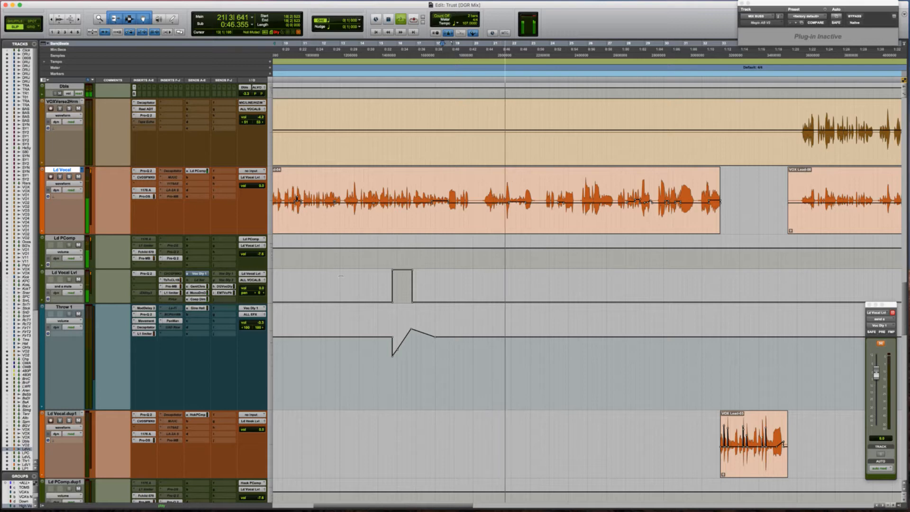
key(space)
Step: Add a send from VOX Adlibs to the Voc Dly 1 bus
scroll(341, 276, up, 5)
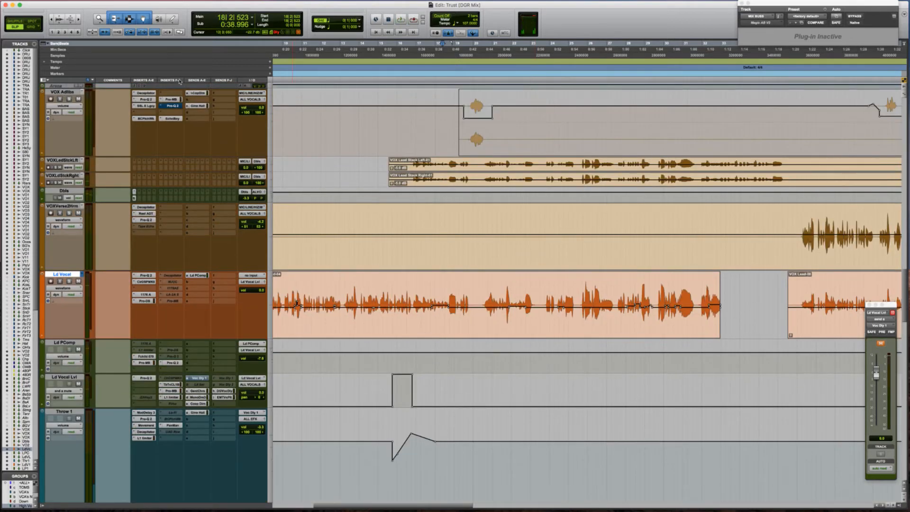
click(219, 95)
mouse_move(253, 114)
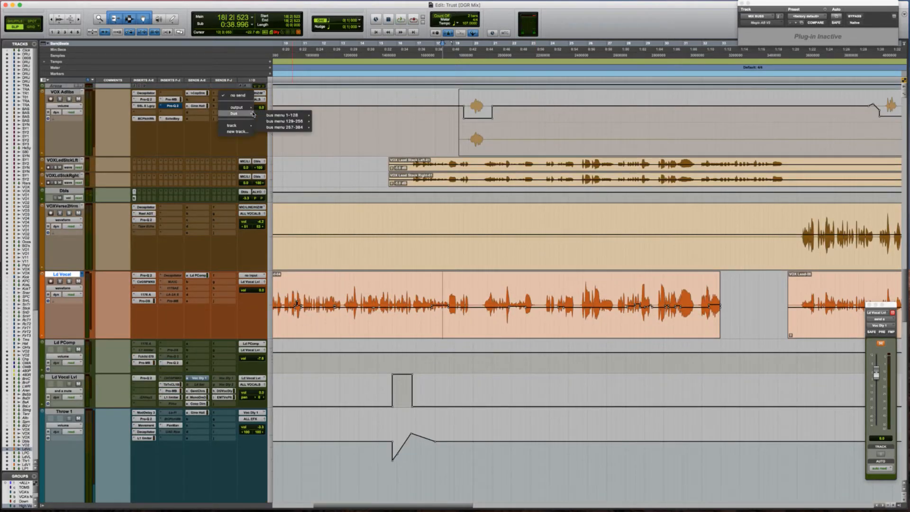
mouse_move(286, 115)
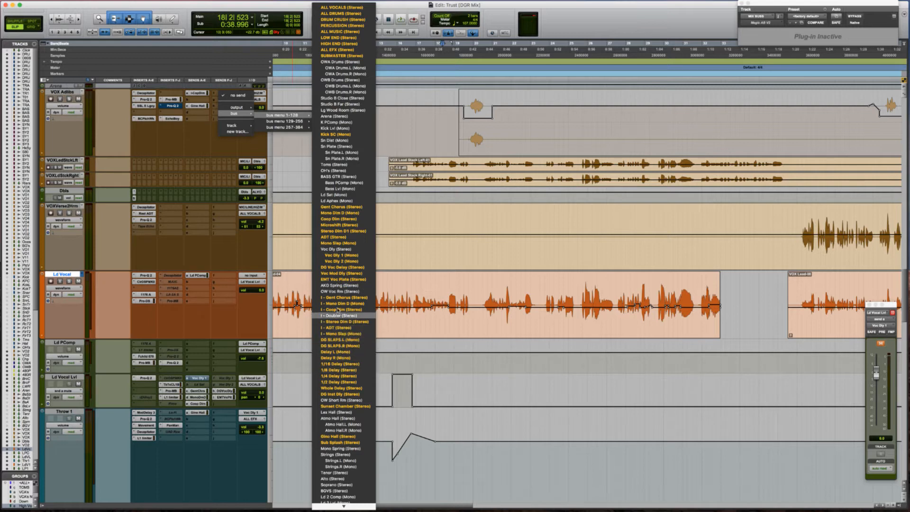
click(347, 256)
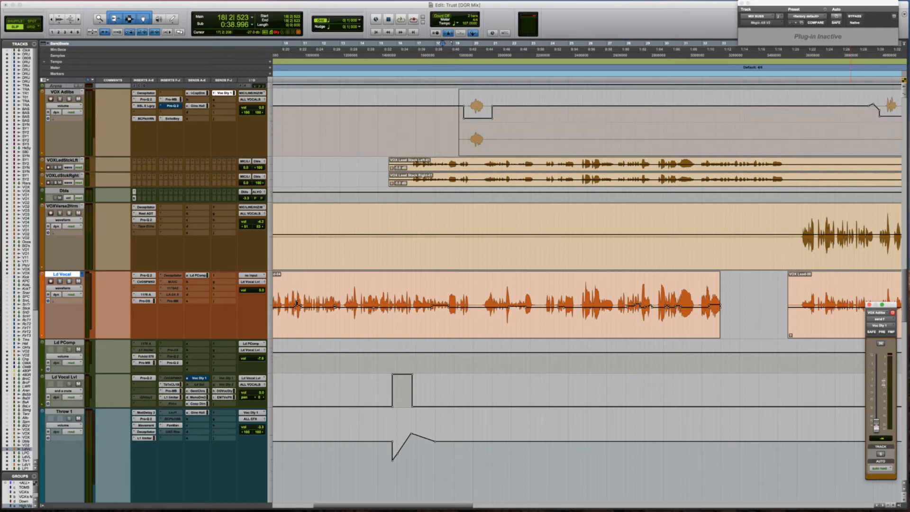
Step: Audition the adlib through the Voc Dly 1 send at 0 dB and lower the send level by several dB
key(space)
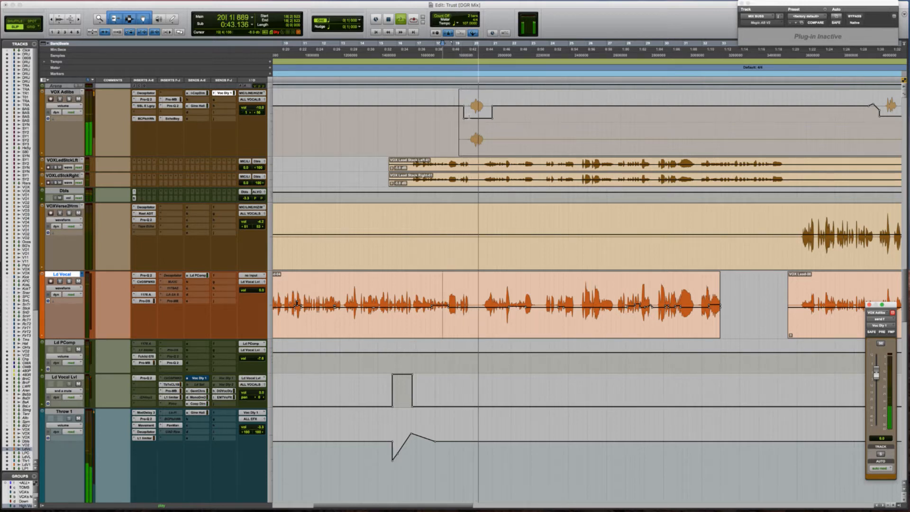
key(space)
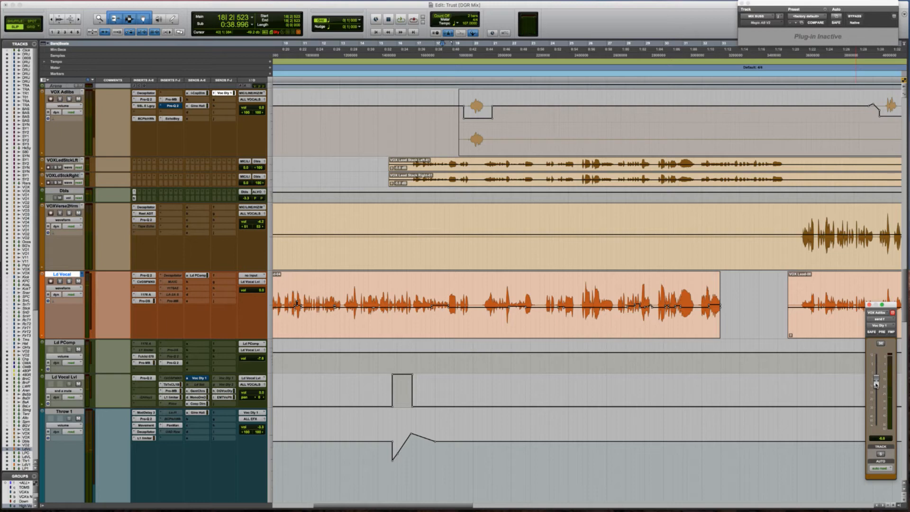
key(space)
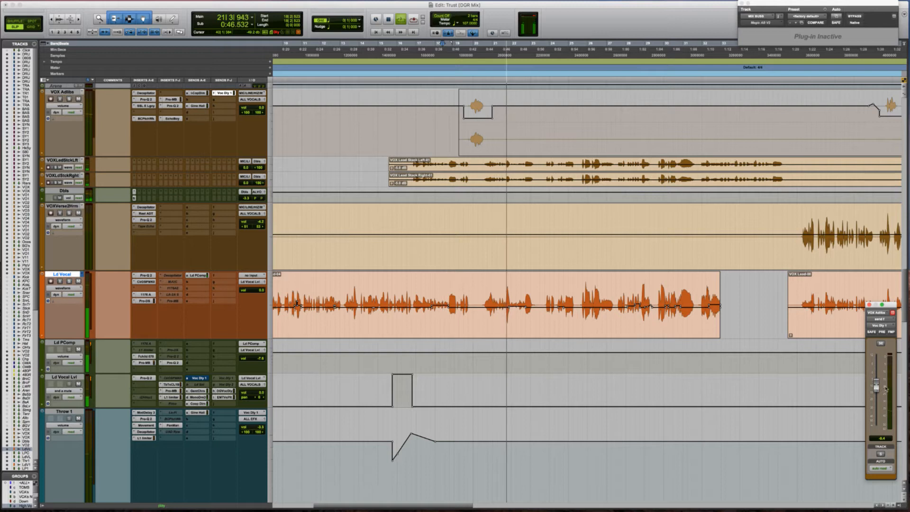
Step: Listen to the vocals up to about bar 25 and place the playback start on Ld Vocal at beat 2 of bar 20
scroll(477, 288, right, 3)
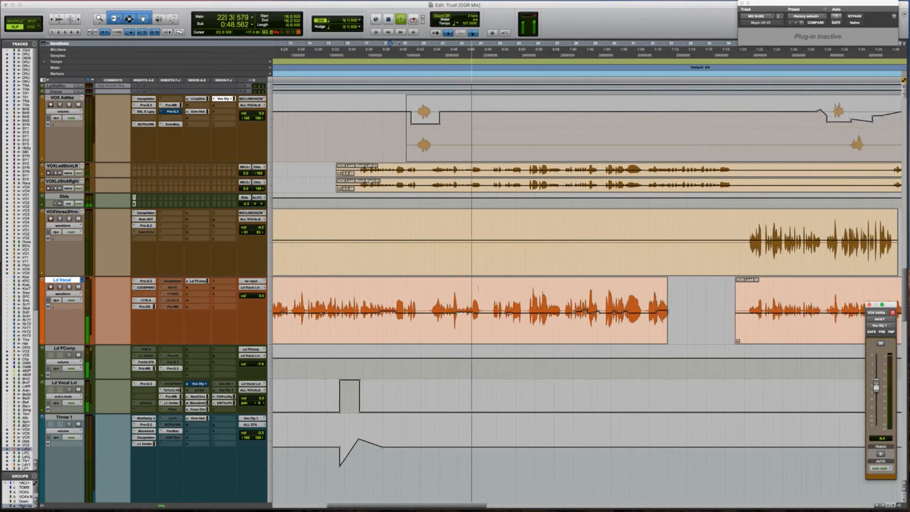
scroll(486, 284, down, 1)
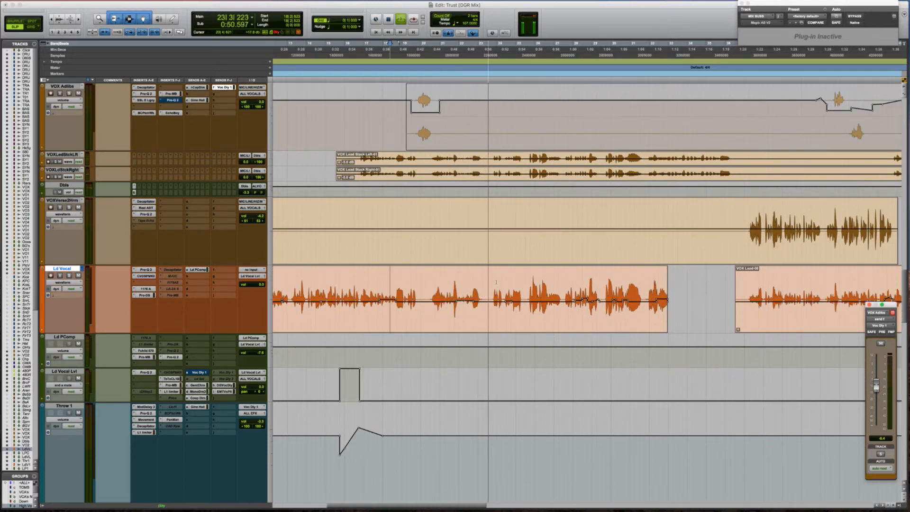
scroll(502, 321, right, 4)
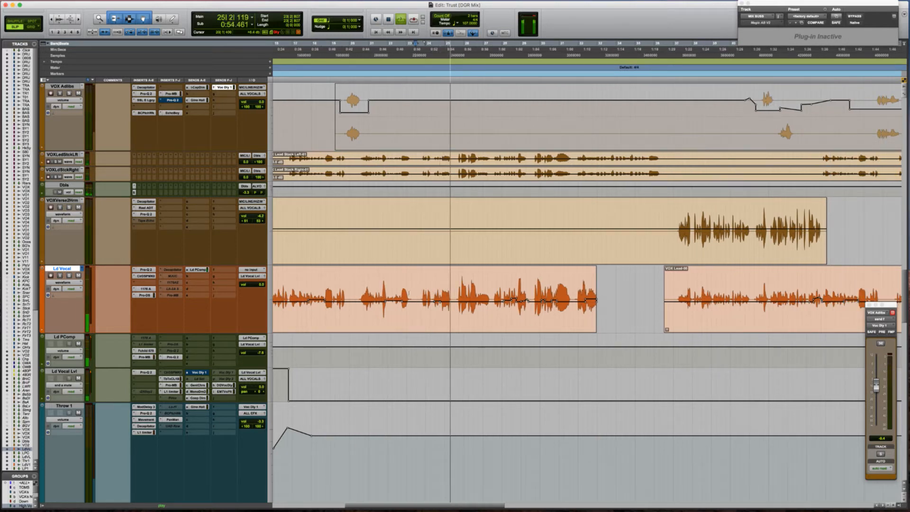
key(space)
click(354, 285)
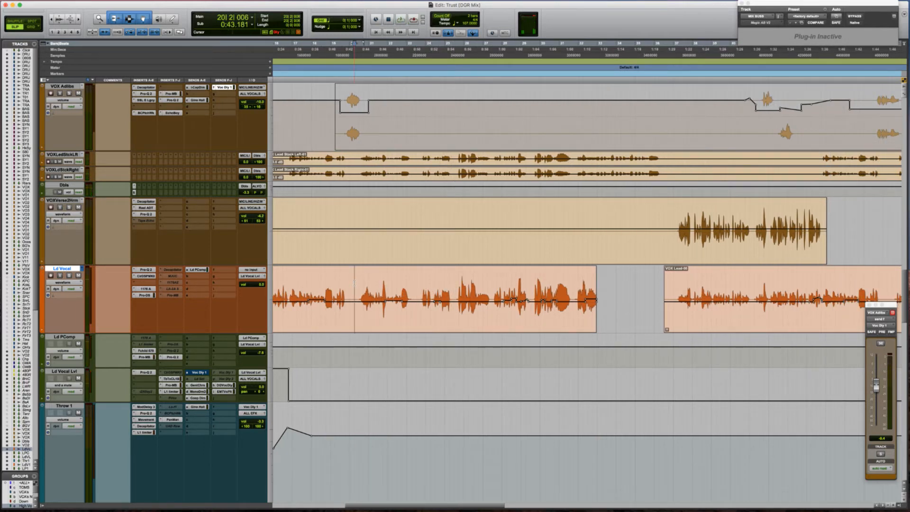
Step: Play the lead vocal from bar 8 to check the existing throw and listen for more phrases to feed to the delay
scroll(354, 284, left, 8)
click(315, 285)
key(space)
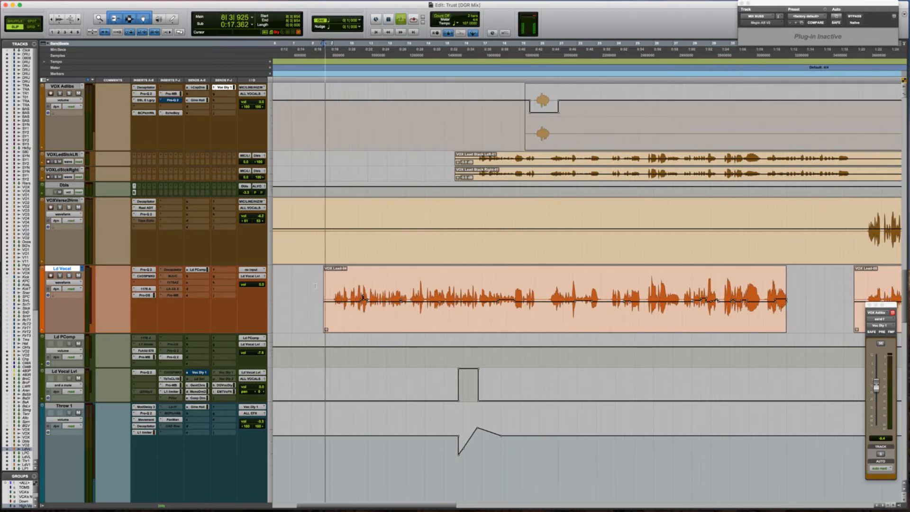
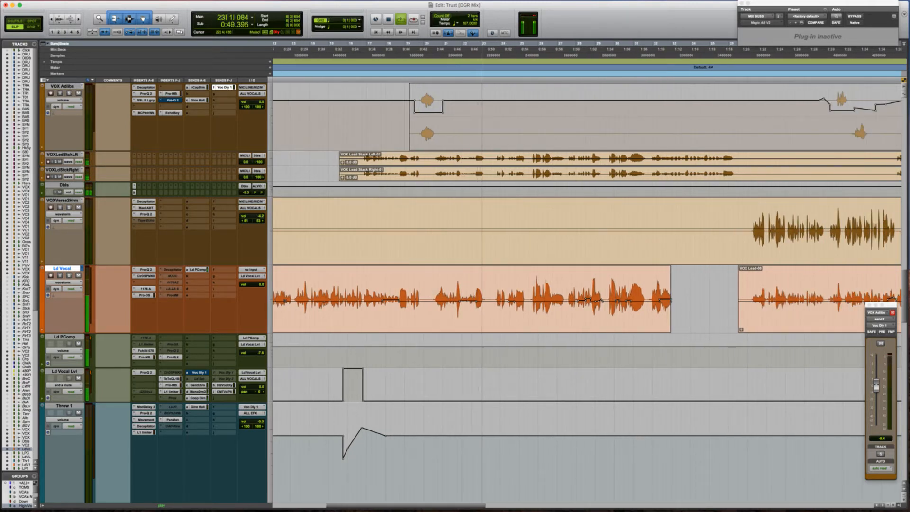
Step: Unmute the Voc Dly 1 send automation on Ld Vocal Lvl from about bar 24 to just past bar 25
click(506, 383)
key(super+bracketright)
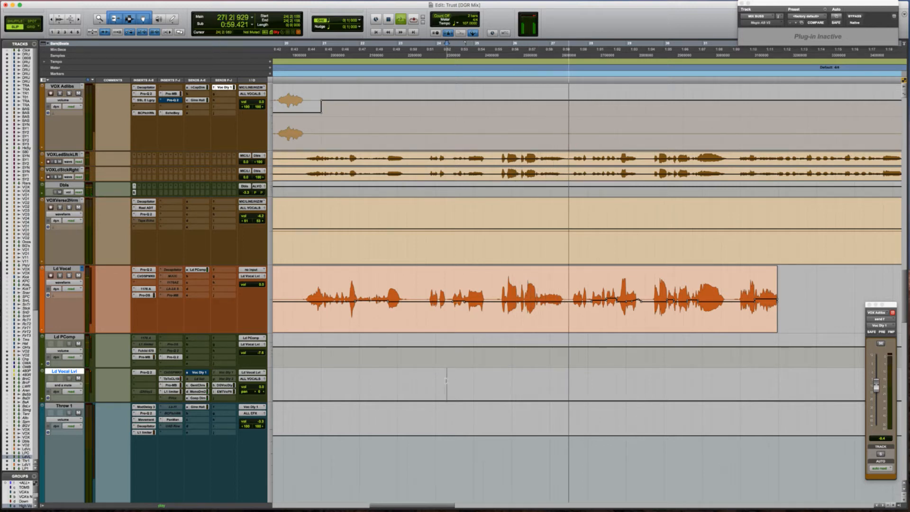
drag(464, 381, 468, 375)
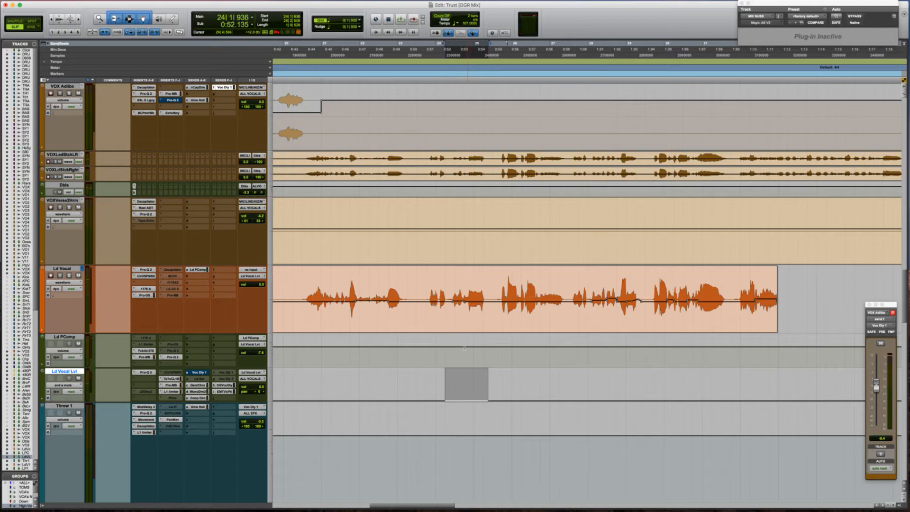
drag(469, 328, 436, 372)
Step: Audition the throw at bar 24 with playback starting on Ld Vocal Lvl at bar 23
click(419, 381)
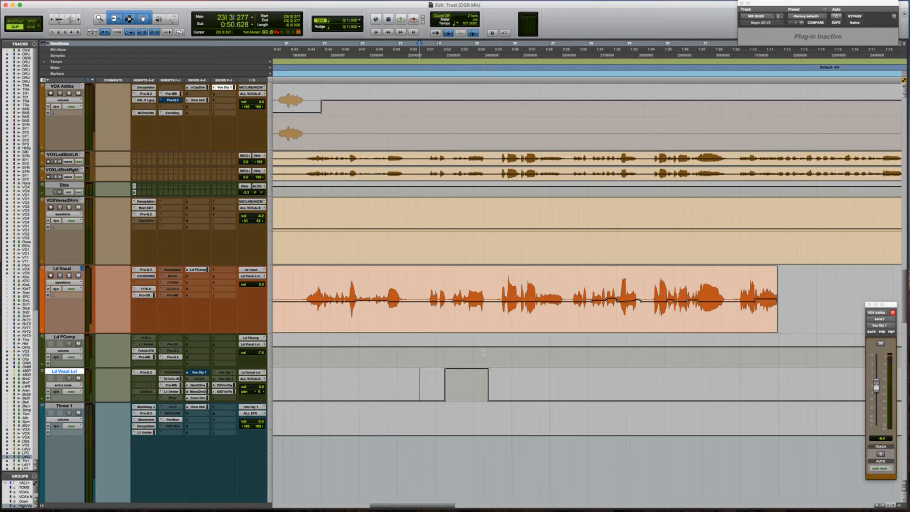
key(space)
scroll(449, 361, right, 3)
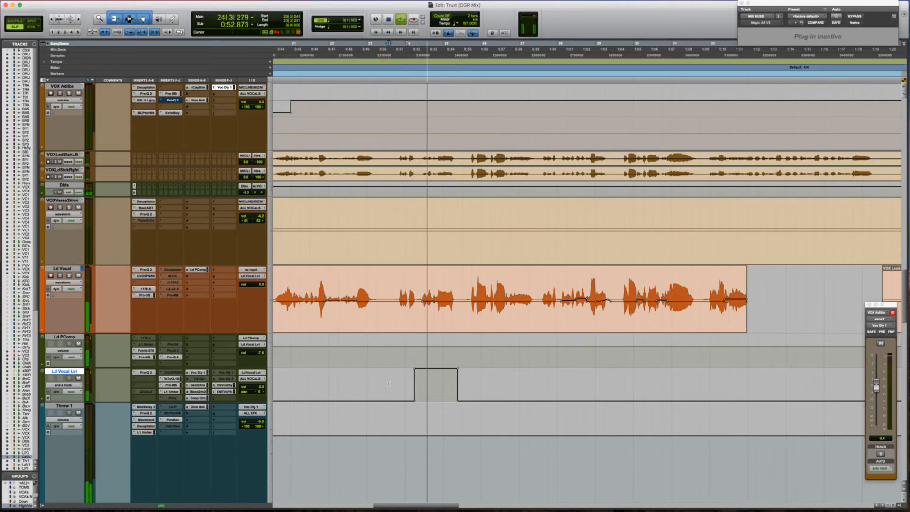
click(388, 382)
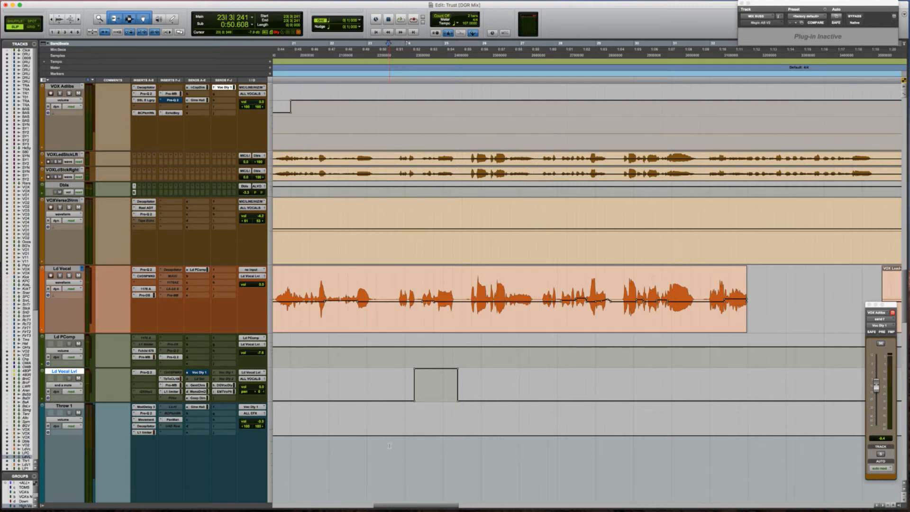
Step: Lower the Throw 1 volume automation by about 4 dB around bars 23 to 25 and pull its middle down into a deeper dip
drag(388, 445, 457, 444)
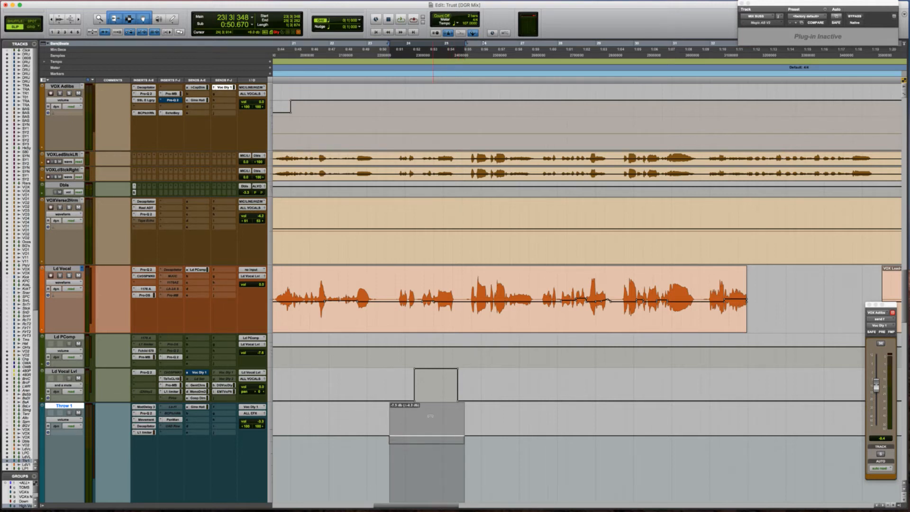
click(392, 456)
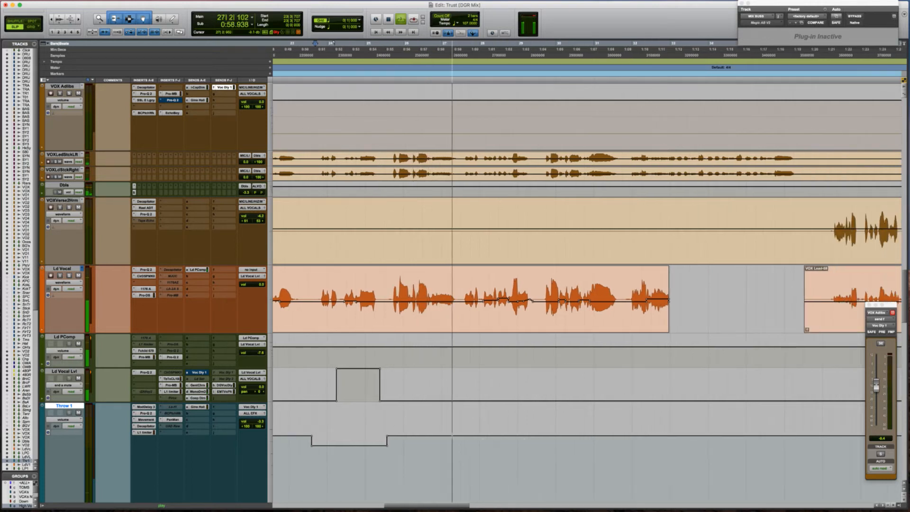
drag(372, 444, 372, 454)
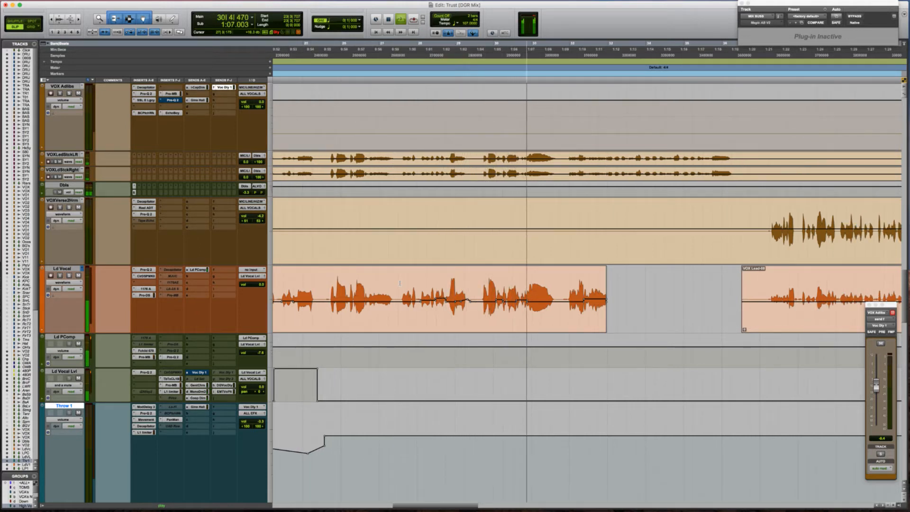
Step: Unmute the Voc Dly 1 send automation on Ld Vocal Lvl from about bar 27 to bar 29
drag(397, 381, 474, 379)
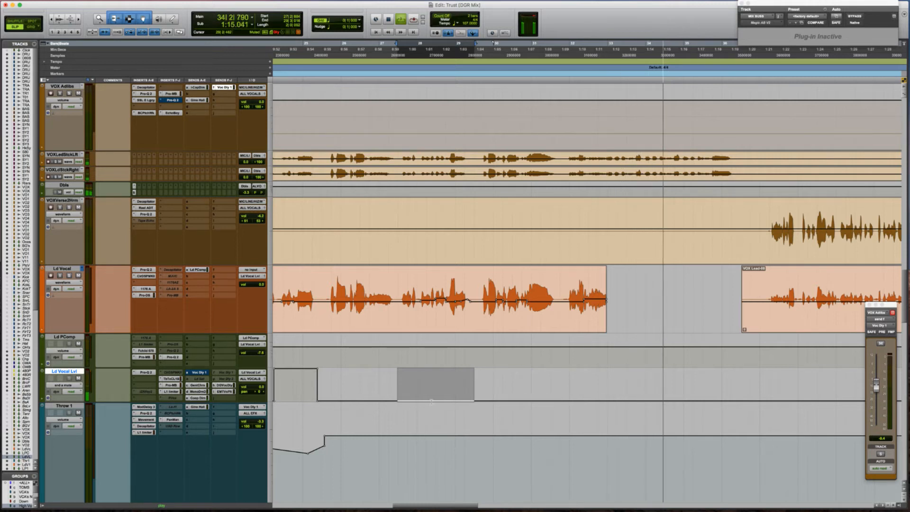
key(semicolon)
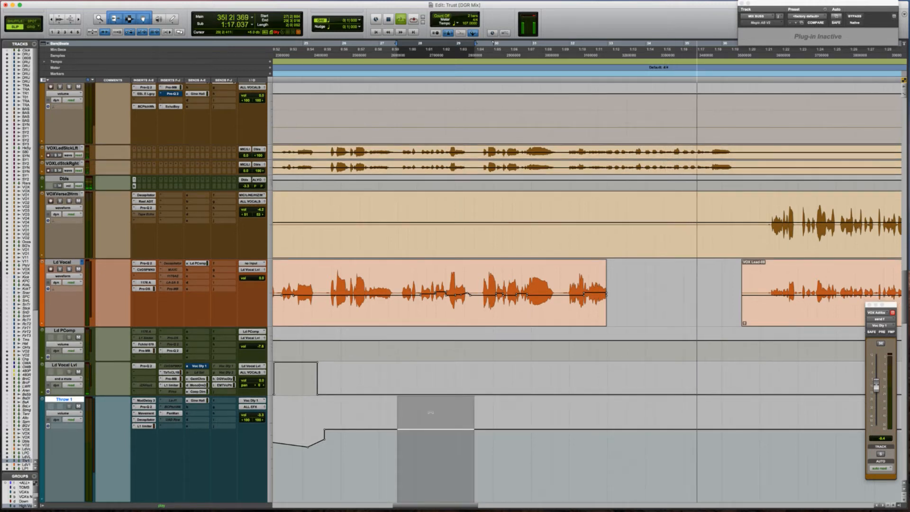
key(p)
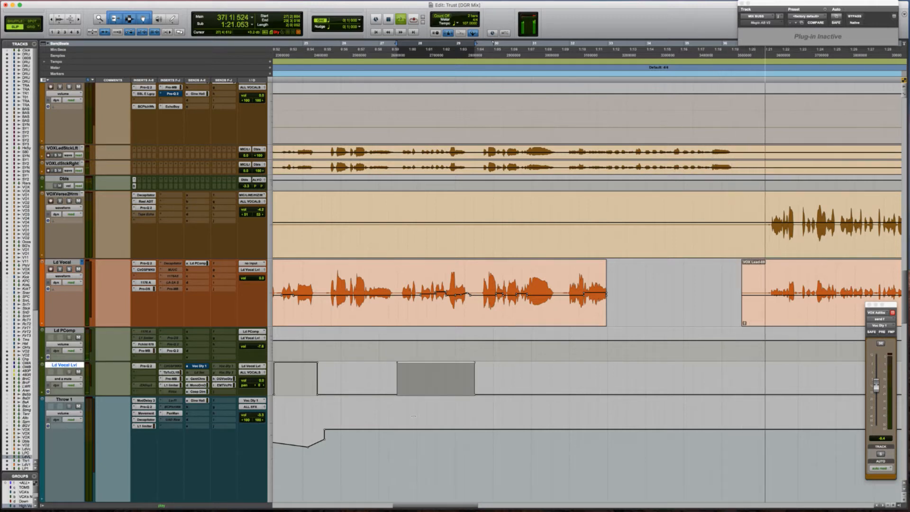
Step: Lower the Throw 1 volume automation across bars 27 to 29 and play back that throw
key(semicolon)
drag(422, 412, 420, 423)
click(386, 446)
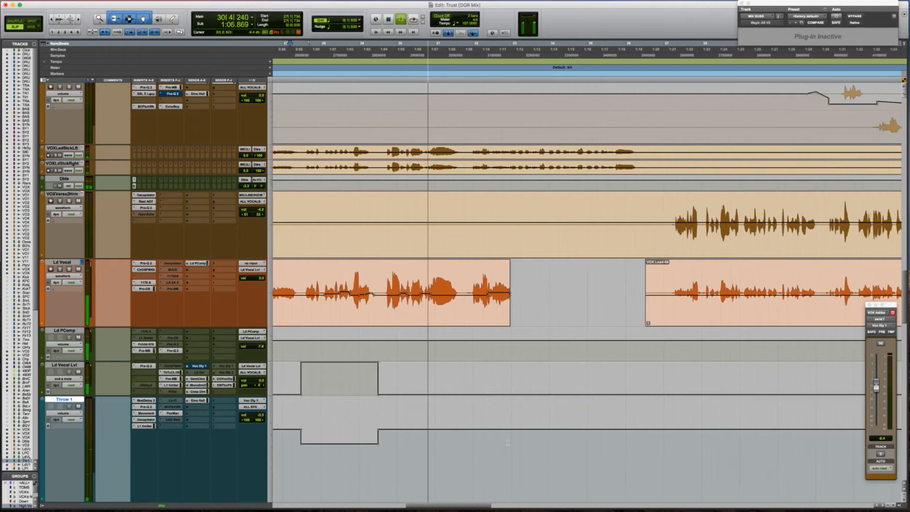
Step: Unmute the Voc Dly 1 send on Ld Vocal Lvl for the verse's last phrase, from late bar 31 into bar 33
click(474, 378)
drag(515, 377, 528, 376)
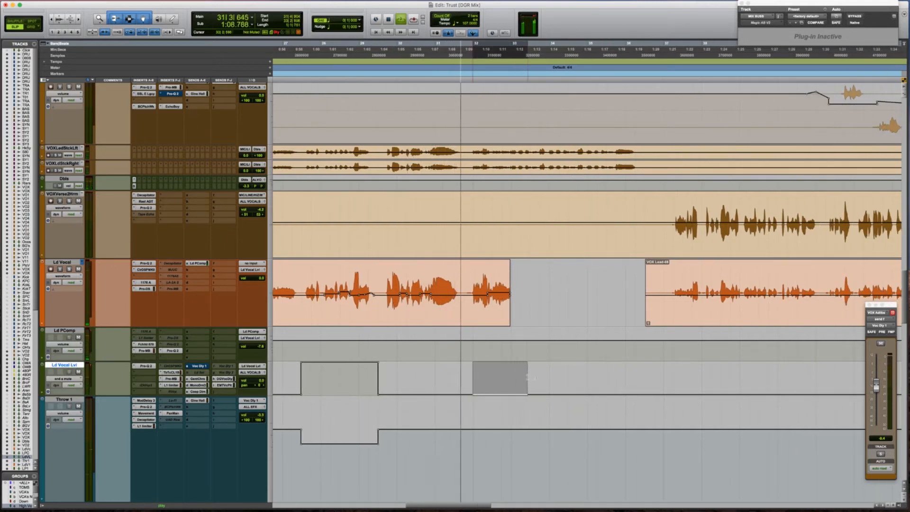
shift+click(465, 374)
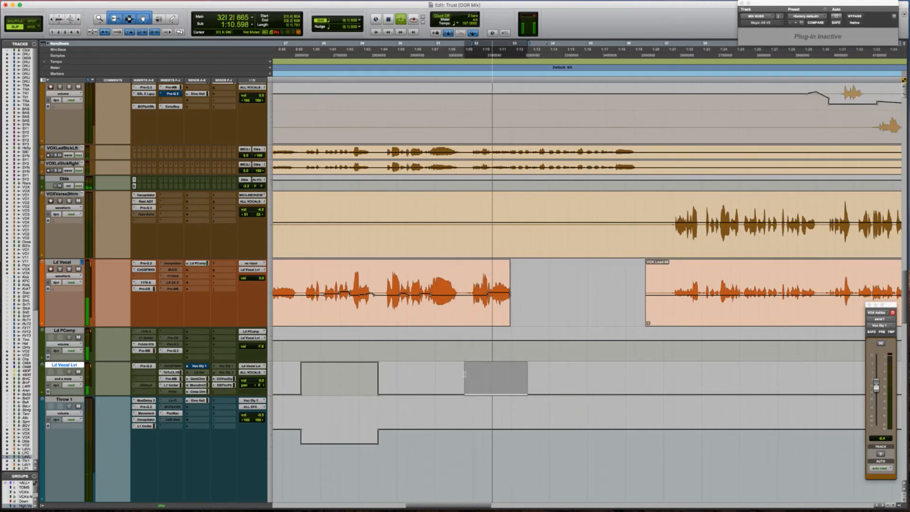
drag(486, 367, 489, 333)
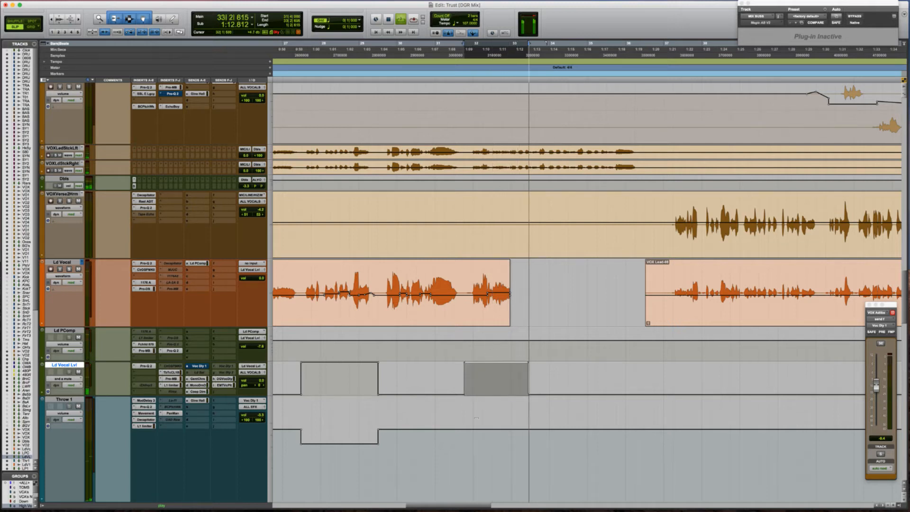
Step: Set the Mod Delay III on Throw 1 to an eighth-note delay and audition the throw from bar 31
key(semicolon)
click(445, 439)
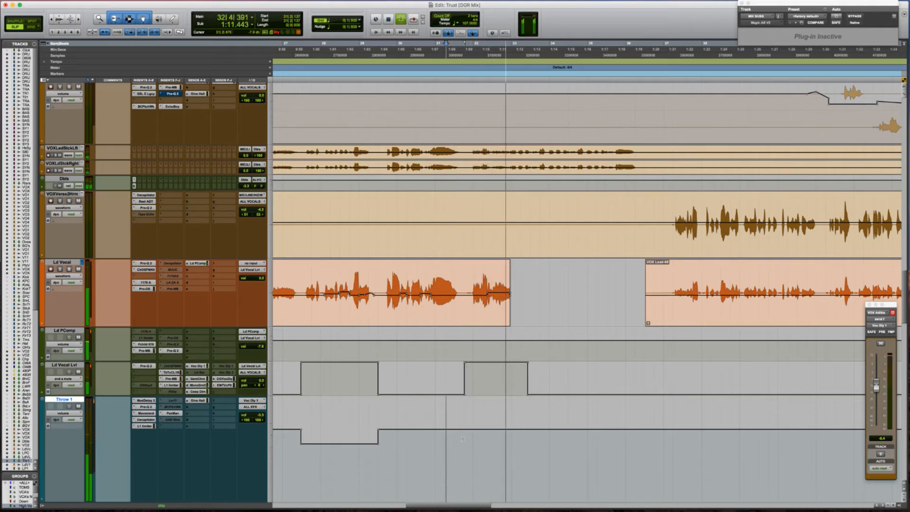
click(146, 400)
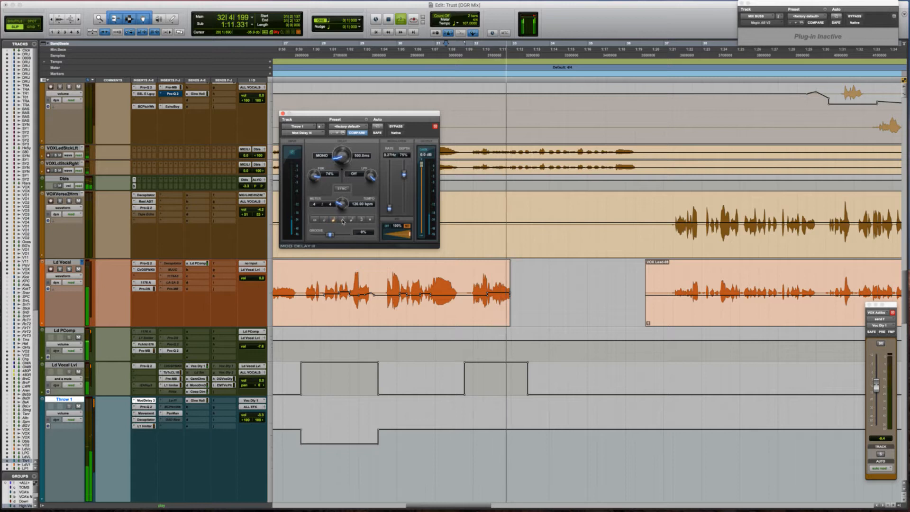
key(space)
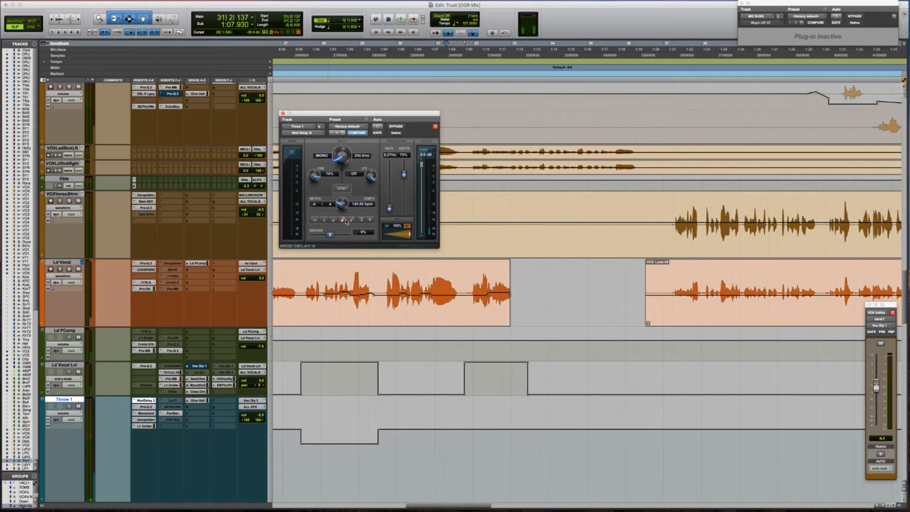
key(space)
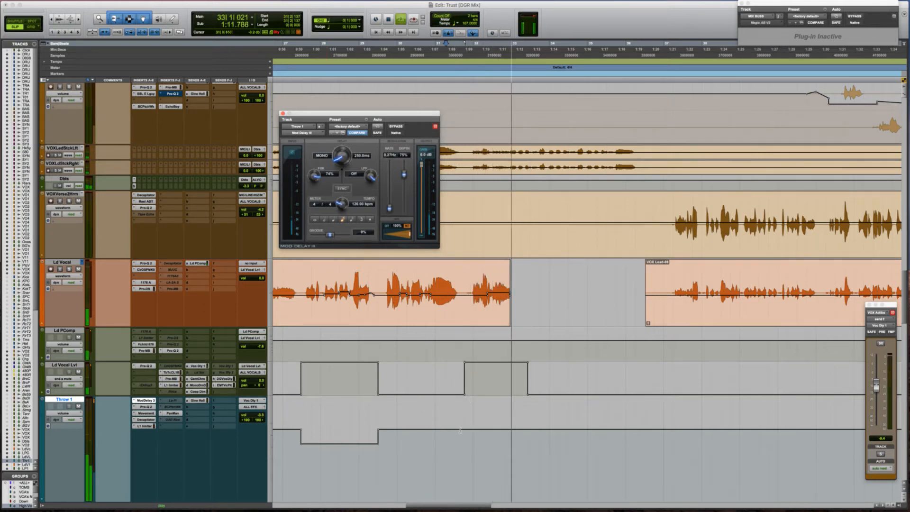
key(space)
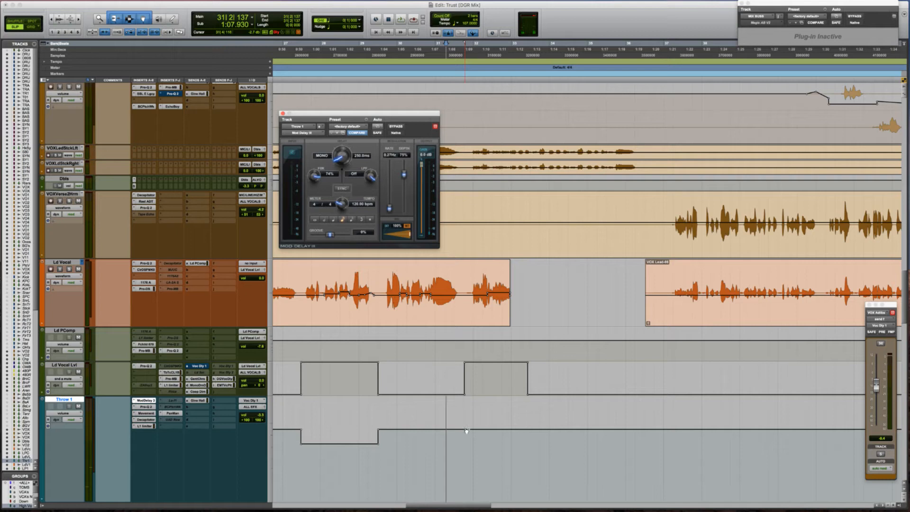
Step: Shape the Throw 1 volume automation over bars 31 to 33 so it starts low and ramps up near the end of bar 32
drag(462, 431, 548, 430)
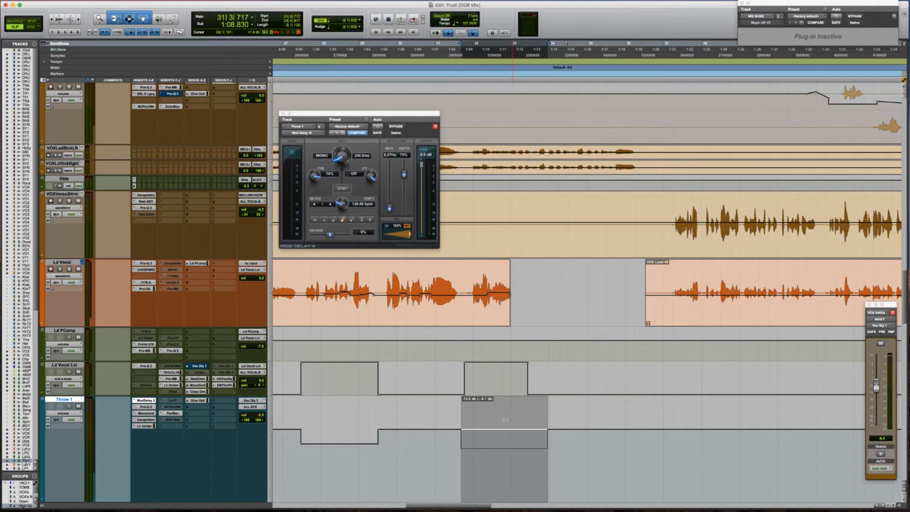
drag(504, 423, 482, 450)
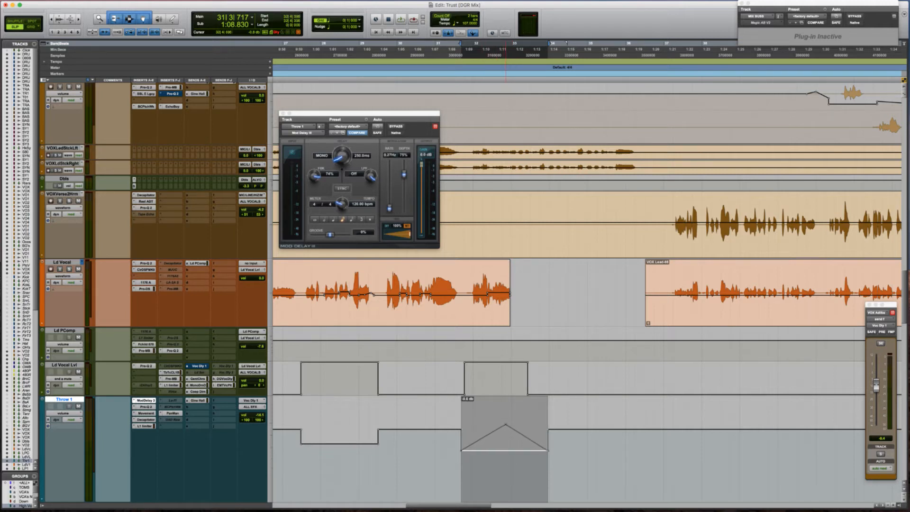
drag(507, 420, 505, 425)
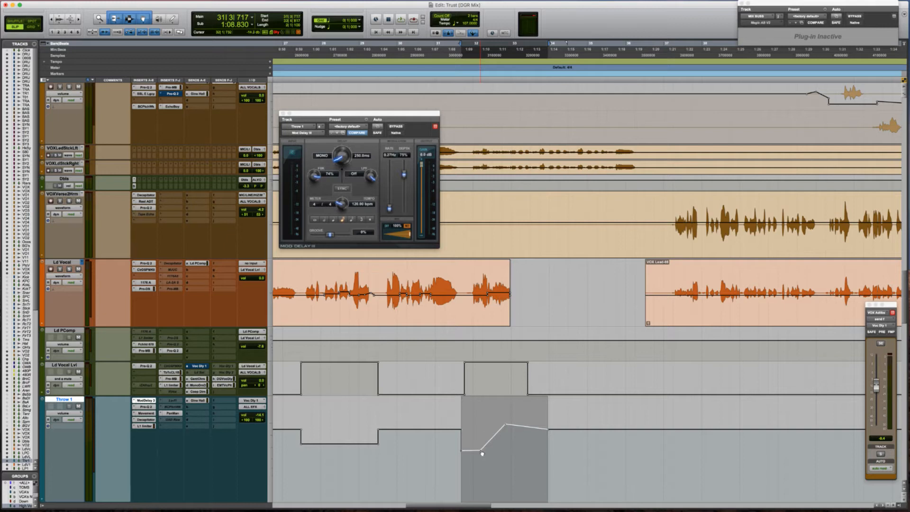
Step: Extend the Throw 1 volume swell past bar 34 with a fade back by about bar 35, and audition it from bar 31
click(439, 467)
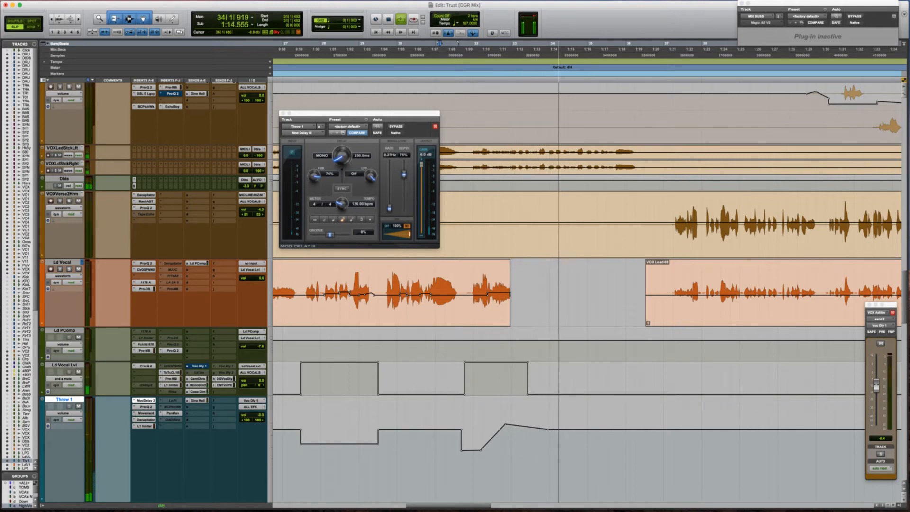
key(space)
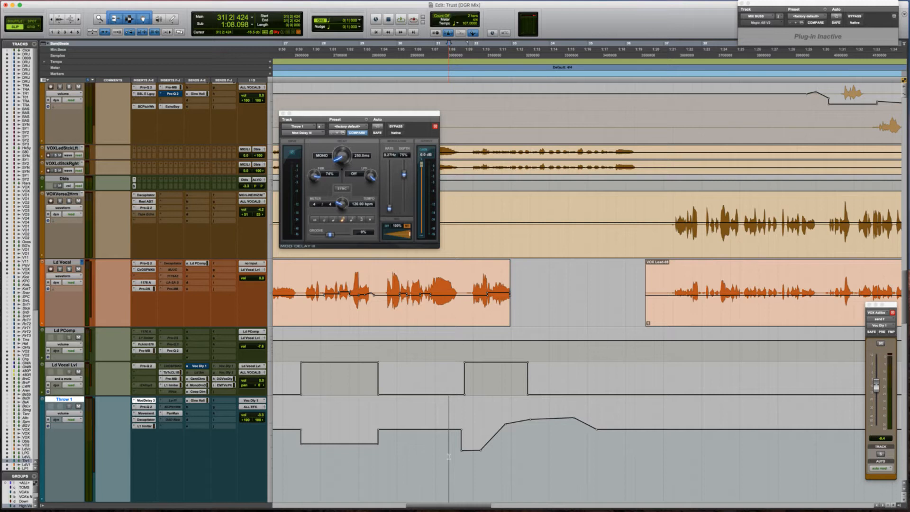
key(space)
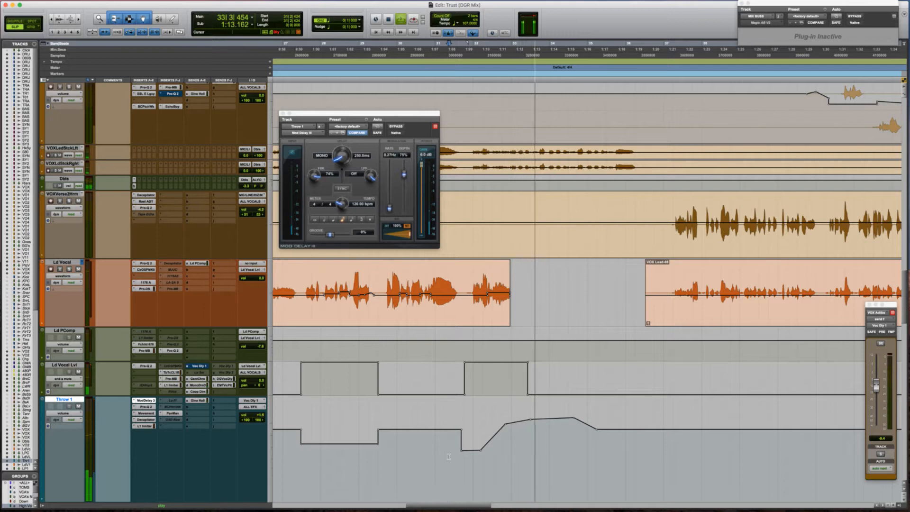
key(space)
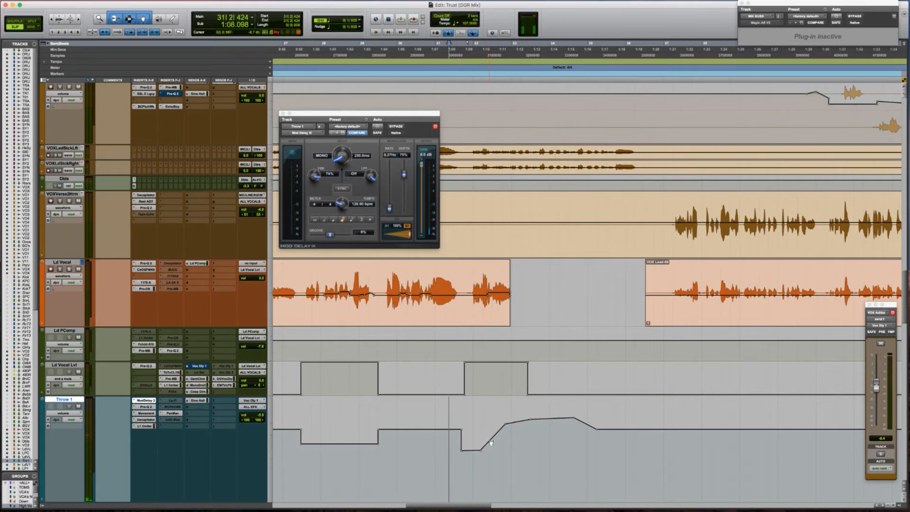
Step: Deepen the Throw 1 volume dip near bar 32, raise the swell in bar 33, and play back the change
drag(489, 444, 474, 461)
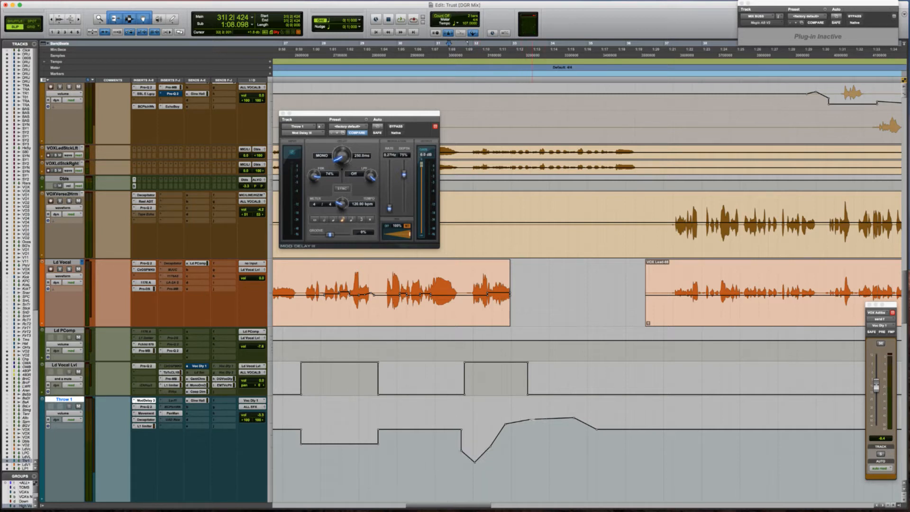
drag(531, 422, 529, 416)
key(space)
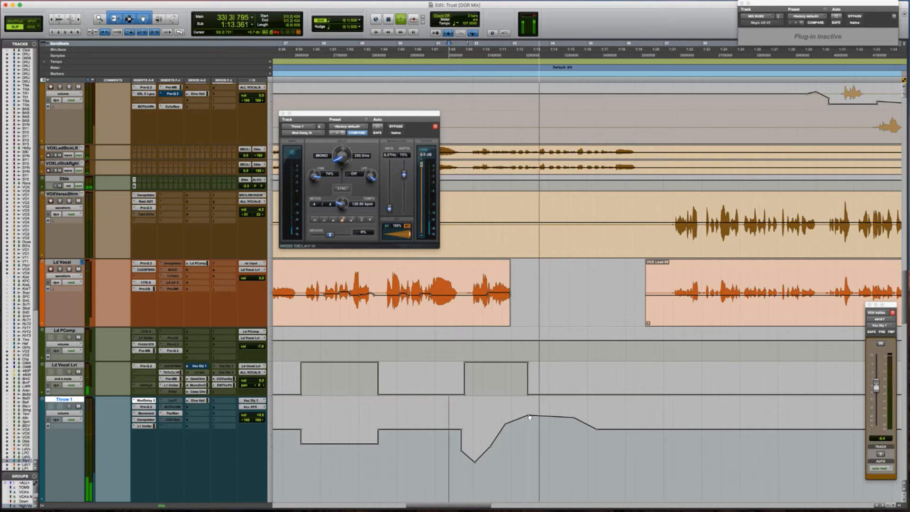
key(space)
Step: Raise the peak of the Throw 1 volume swell near bar 34, refine the ramp in bar 32, and listen to the throw
mouse_move(548, 417)
mouse_down()
mouse_move(521, 412)
mouse_move(557, 410)
mouse_up()
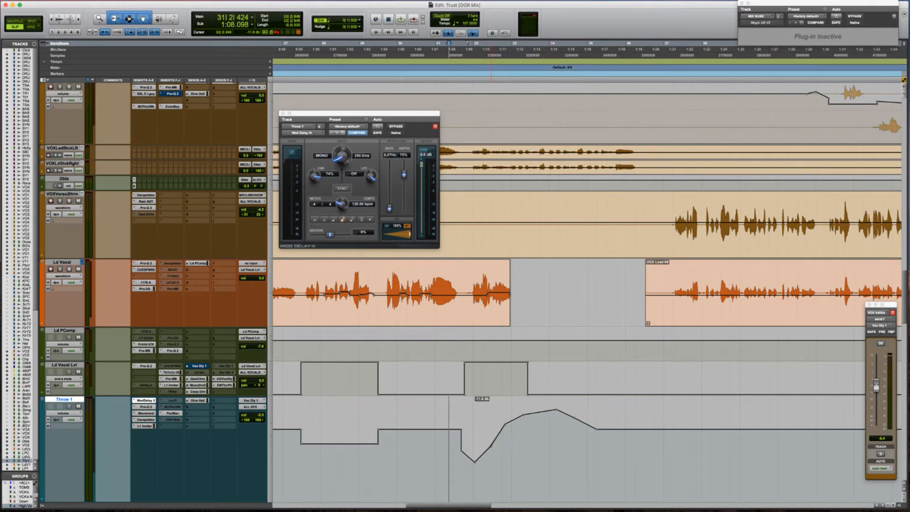
drag(491, 447, 493, 450)
key(space)
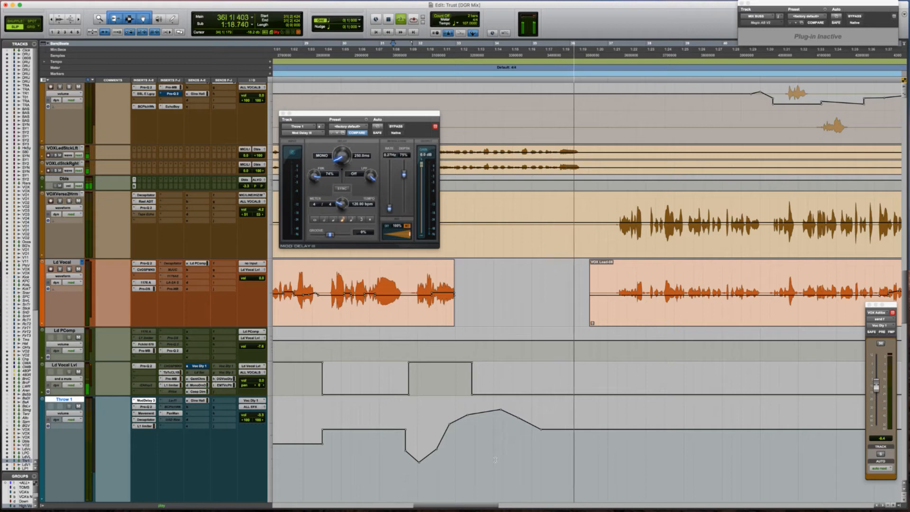
Step: Play the VOX Lead clip on Ld Vocal.dup1 from about bar 33
scroll(495, 459, down, 3)
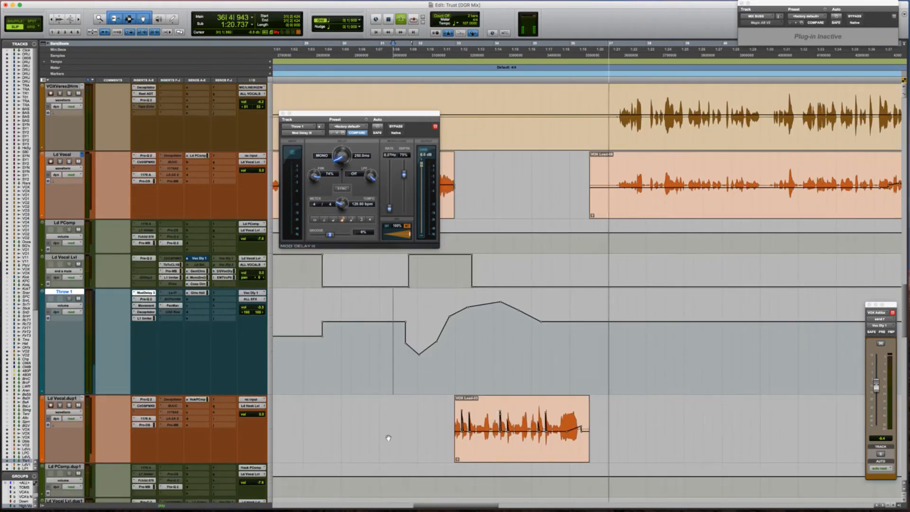
scroll(388, 438, down, 5)
key(space)
key(space)
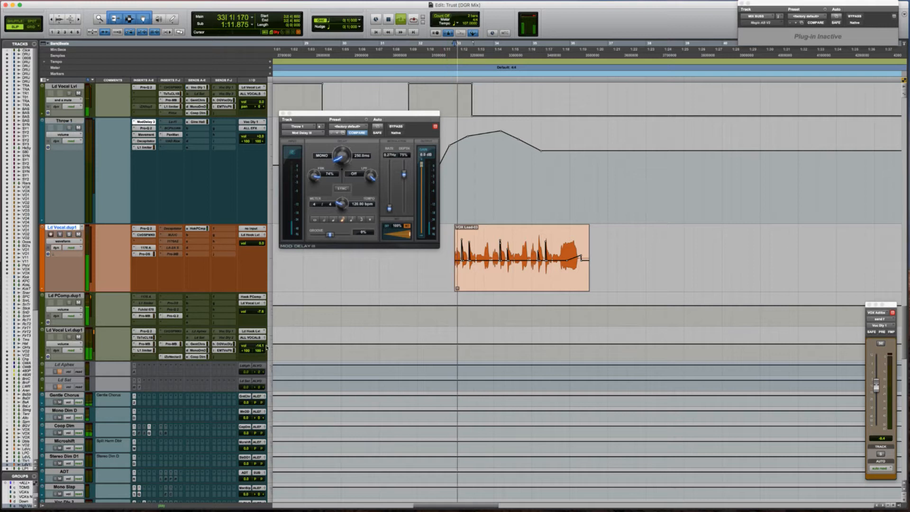
Step: Listen through the VOX Lead phrase, then play the verse 2 lead vocal and harmony from about bar 36
drag(258, 348, 250, 346)
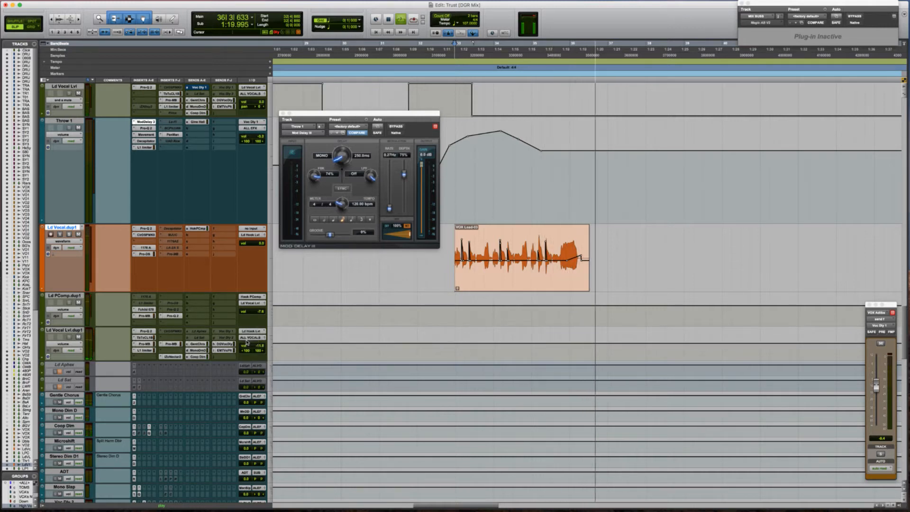
key(super+bracketleft)
scroll(446, 352, right, 5)
scroll(446, 351, up, 10)
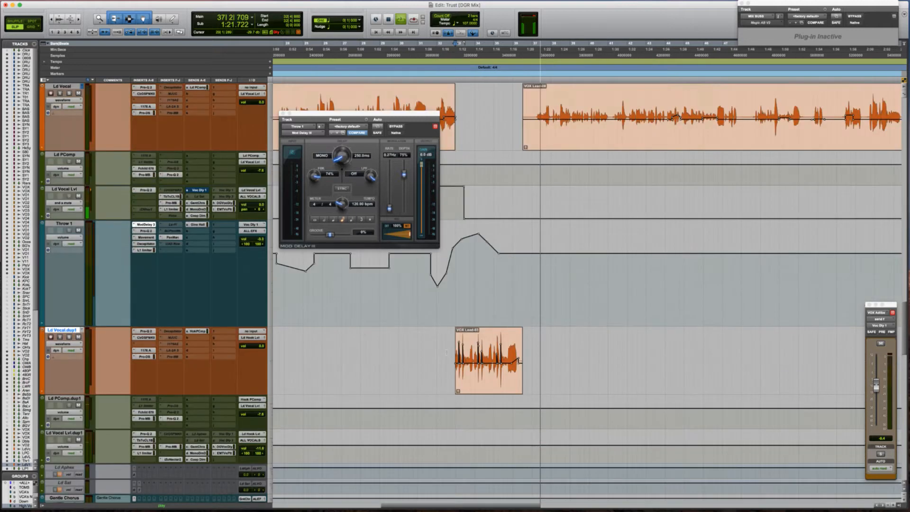
scroll(446, 351, right, 2)
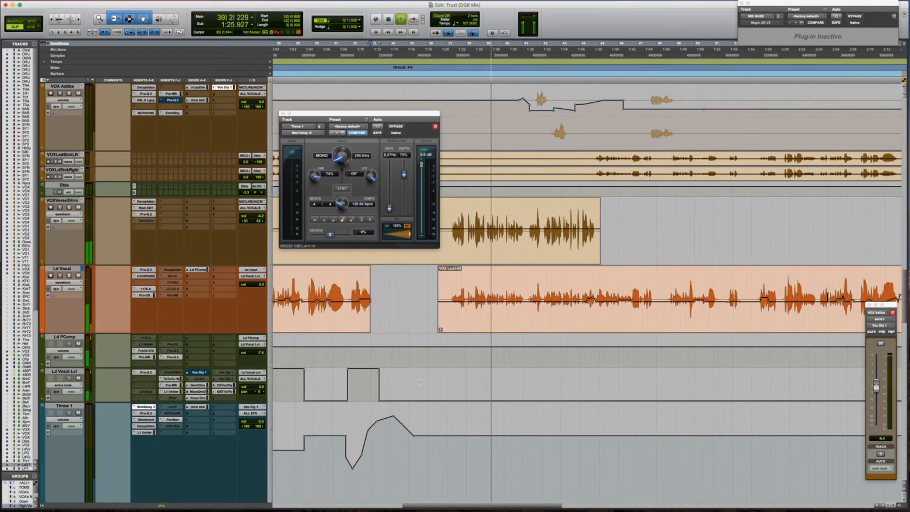
click(436, 382)
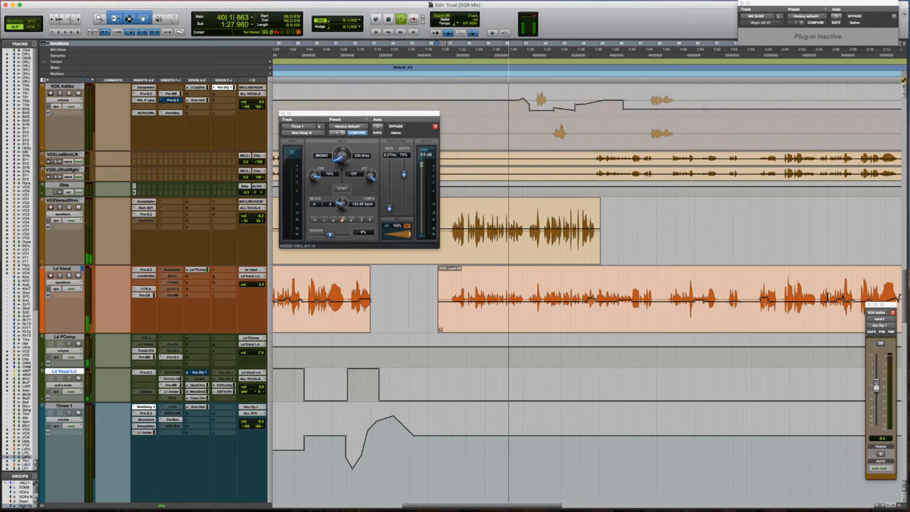
key(space)
click(453, 199)
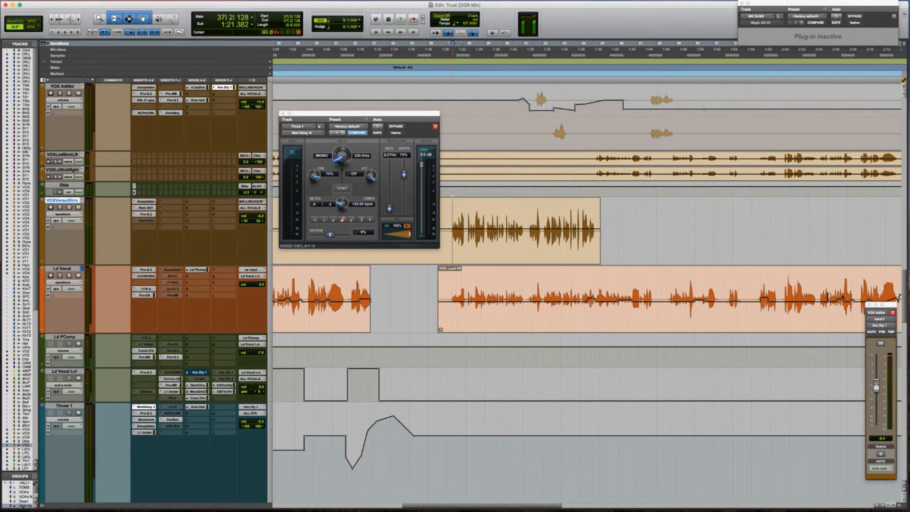
click(437, 292)
Step: Close the Throw 1 Mod Delay window, and switch to Finder to check the exported vocal WAV files in Exports
key(super+Tab)
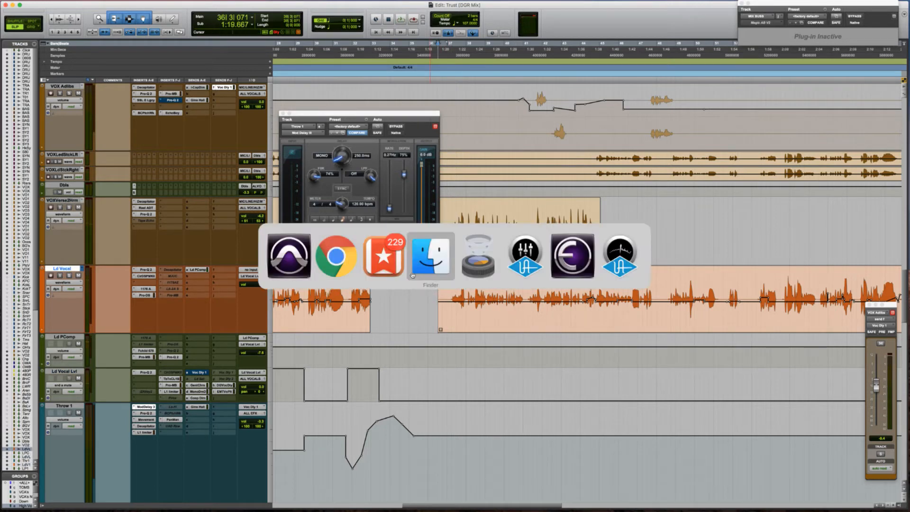
click(282, 114)
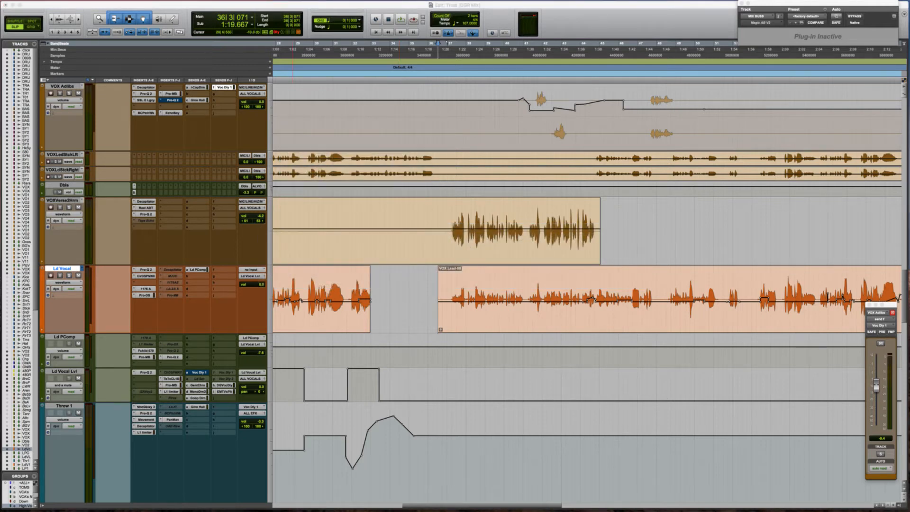
click(441, 220)
key(super+Tab)
key(super+Tab)
key(super+Tab)
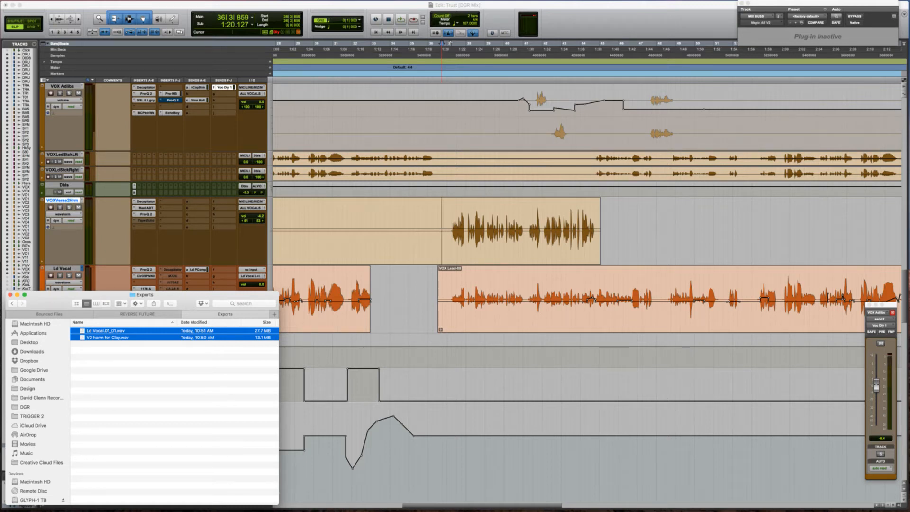
key(super+Tab)
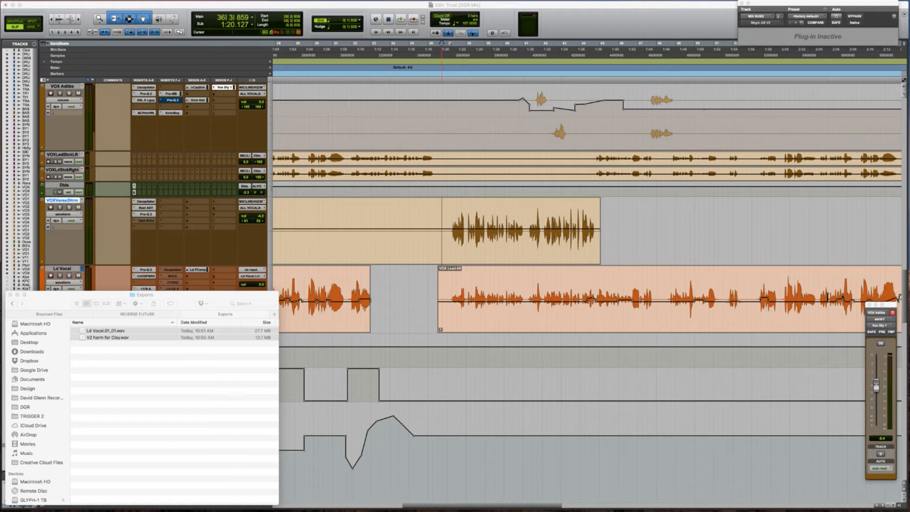
Step: Create a new empty playlist on the VOX verse 2 harmony track and return to the song start
click(314, 225)
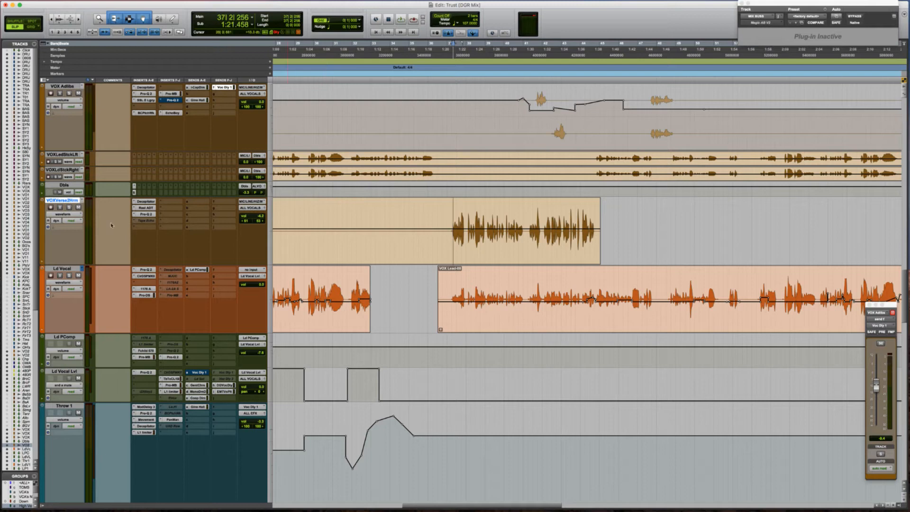
click(79, 207)
click(101, 176)
key(Return)
key(Return)
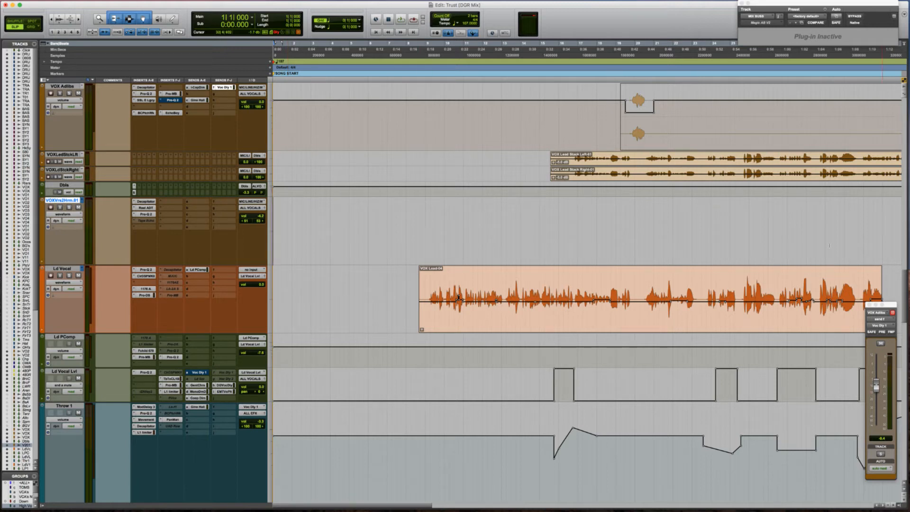
Step: Switch to Finder and browse the GLYPH-1 TB drive to the artist's EP folder, opening the Trust [DGR Mix] session folder
key(super+Tab)
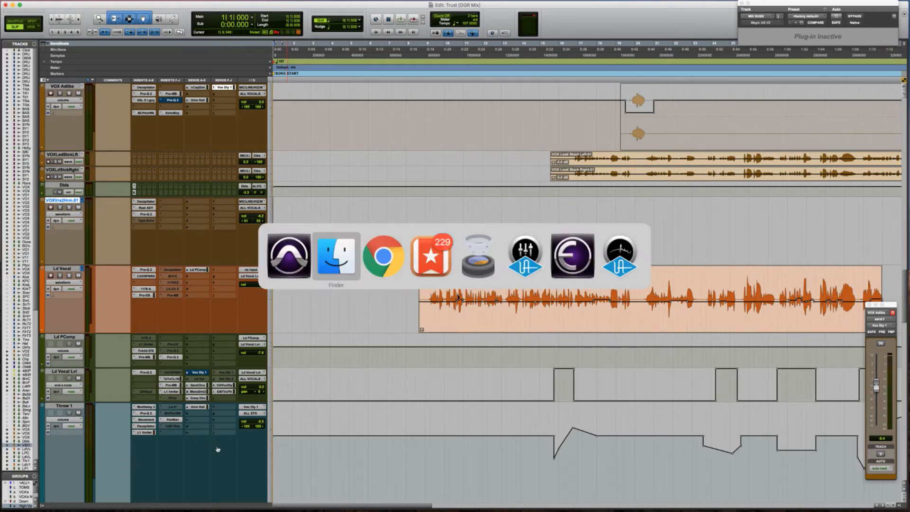
click(127, 365)
key(ctrl+Tab)
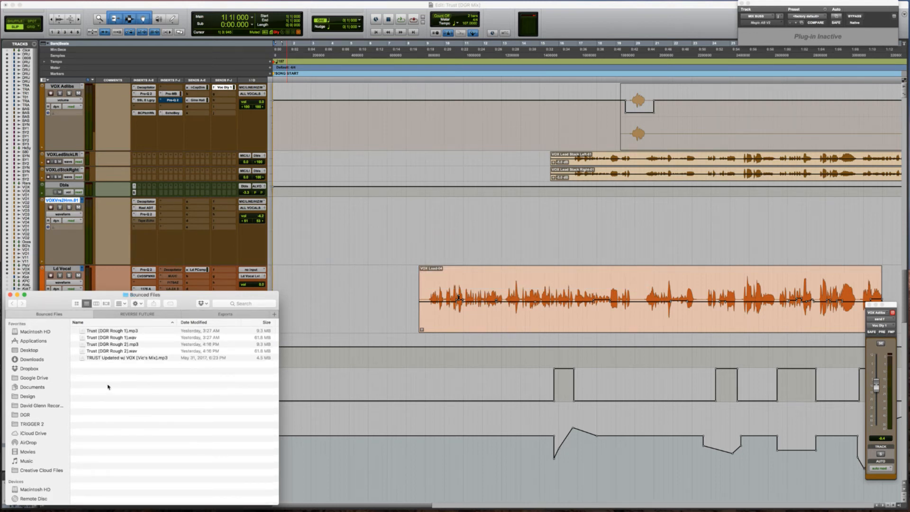
scroll(43, 454, down, 3)
click(38, 464)
scroll(104, 413, up, 5)
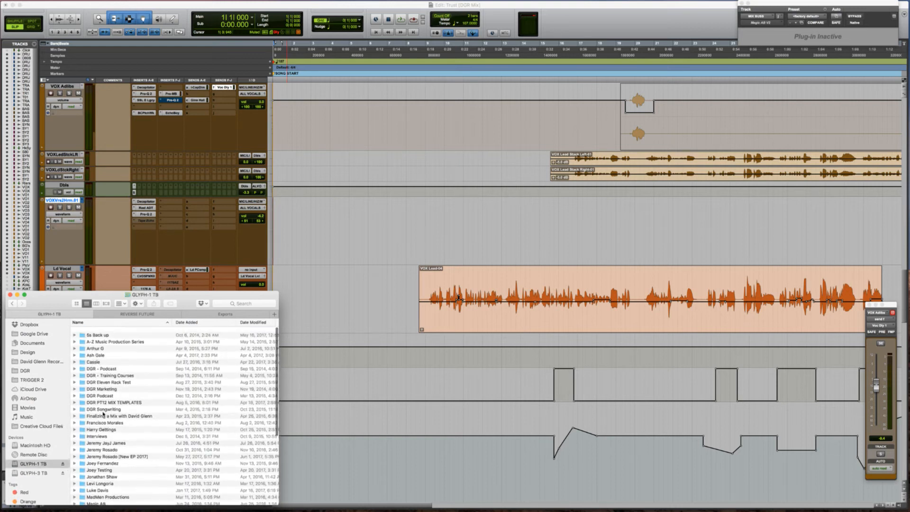
scroll(109, 391, down, 5)
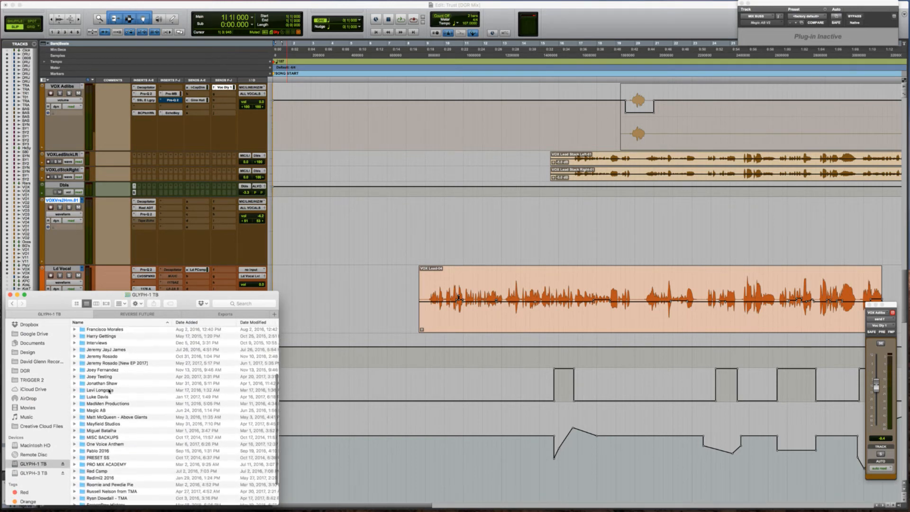
click(121, 363)
double_click(121, 364)
double_click(102, 338)
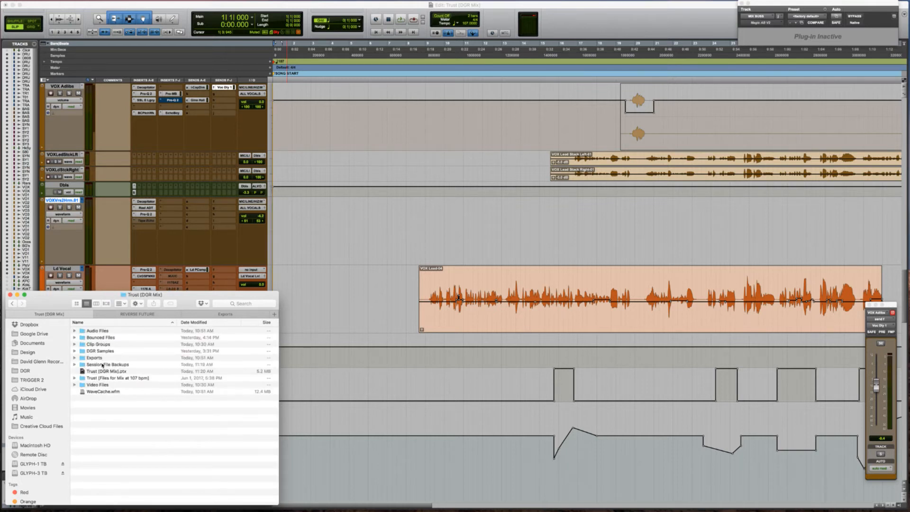
Step: Check the session's Audio Files folder, then open Exports and add Trust VocAligned Harmony_01.wav to it
double_click(94, 330)
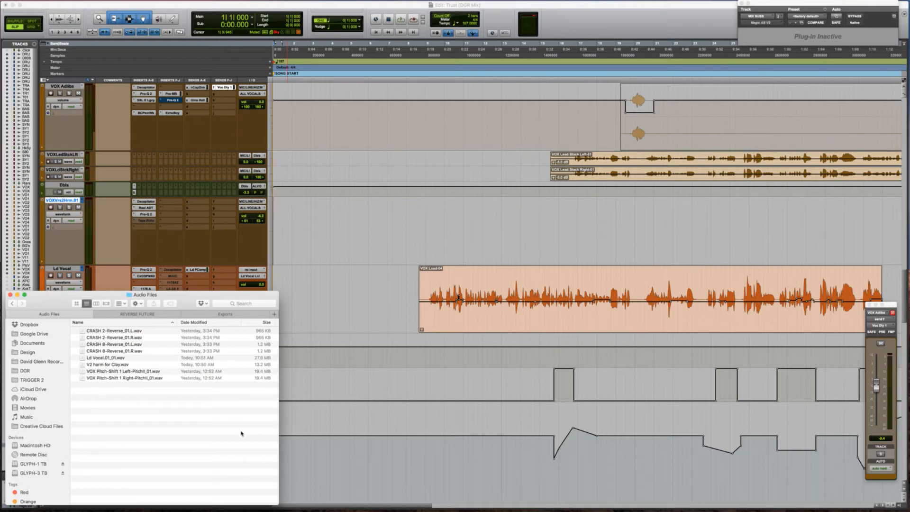
key(super+Up)
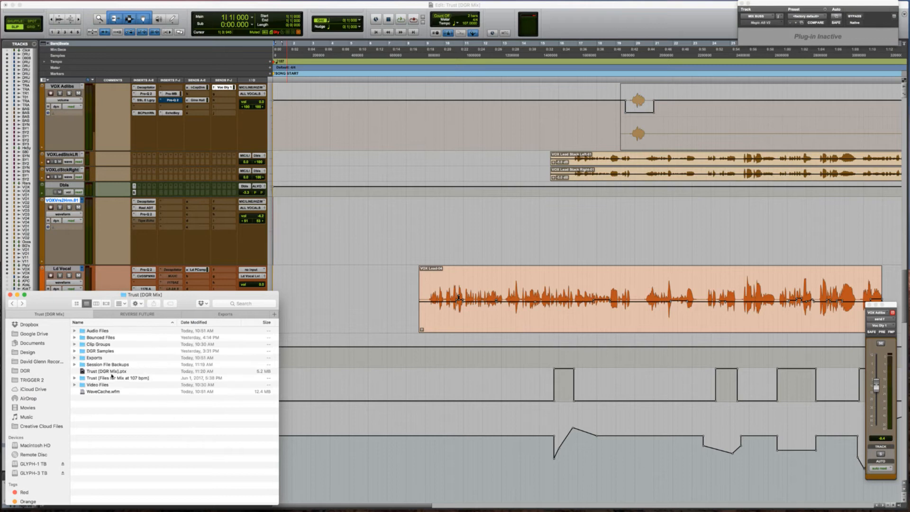
double_click(94, 358)
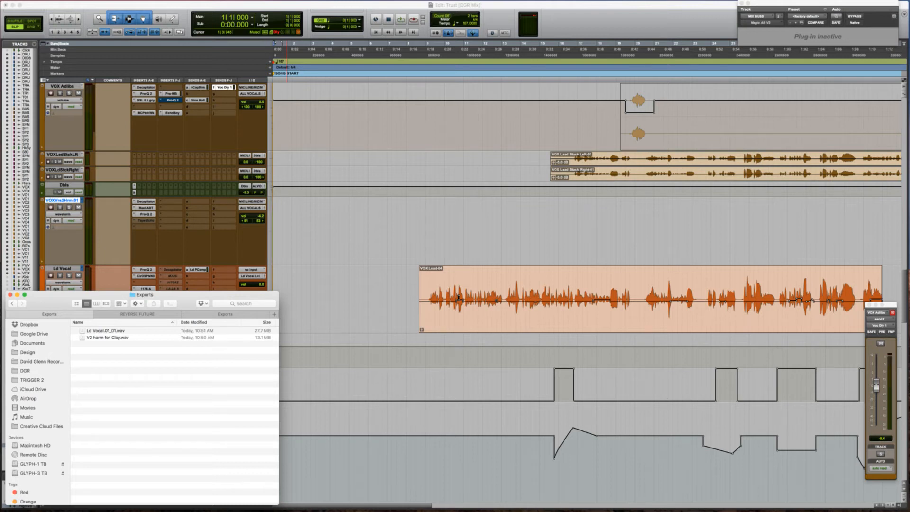
key(super+Tab)
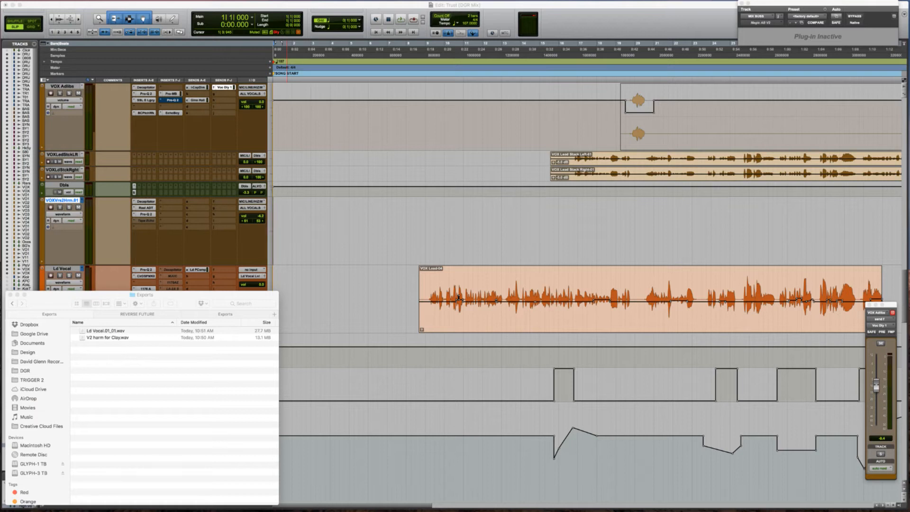
click(143, 397)
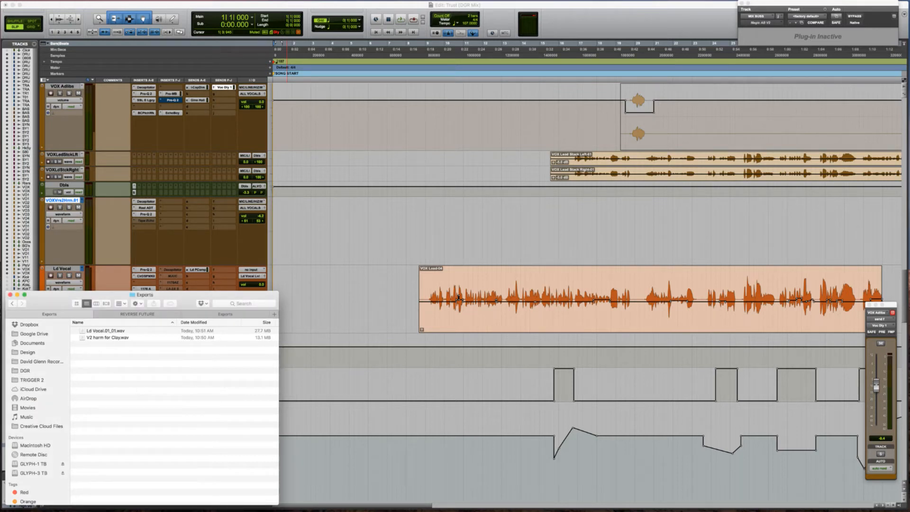
key(super+Tab)
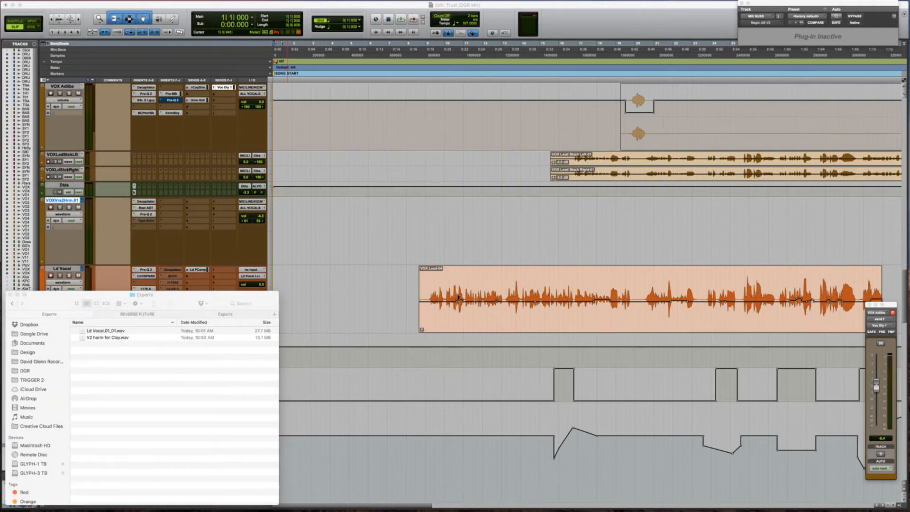
drag(898, 196, 162, 370)
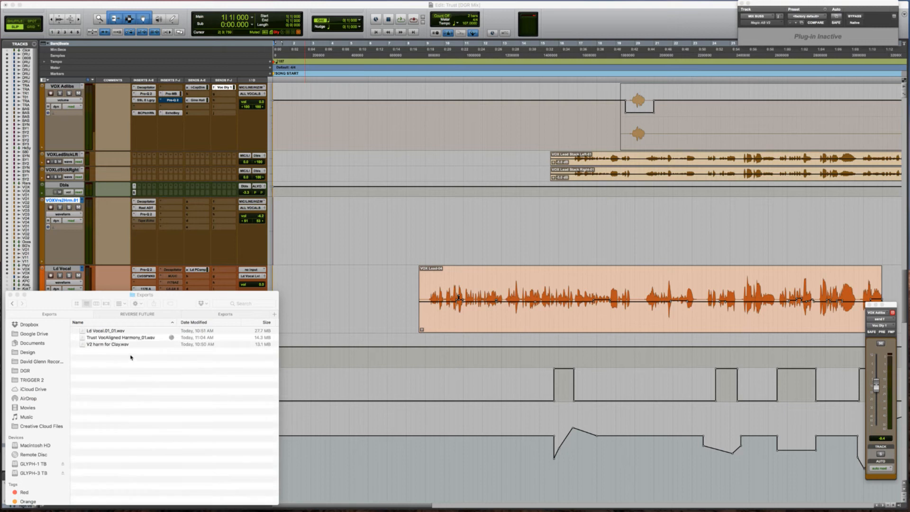
Step: Import Trust VocAligned Harmony_01.wav onto the new harmony playlist at the song start, and trim its silent beginning to about bar 36
drag(112, 339, 348, 237)
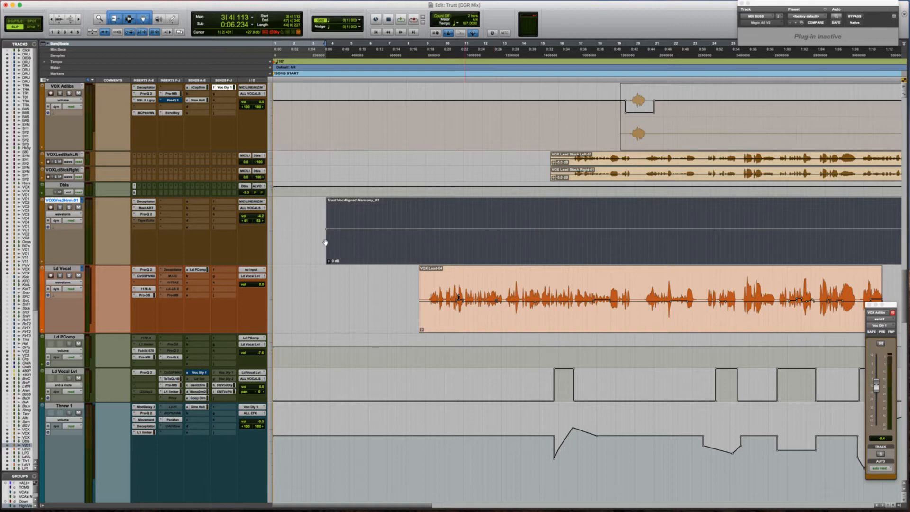
drag(351, 243, 315, 251)
key(r)
key(r)
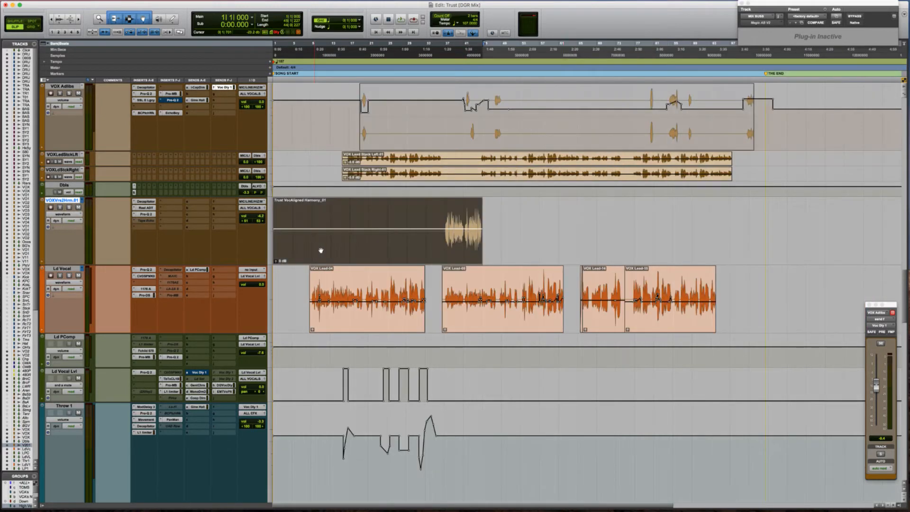
click(443, 216)
key(a)
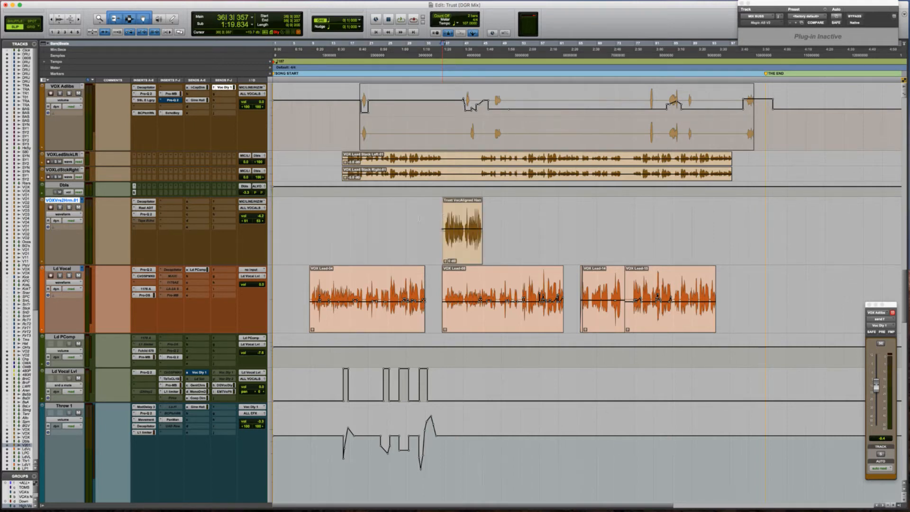
Step: Play the trimmed harmony clip against the VOX Lead clip from about bar 36
key(t)
key(t)
key(t)
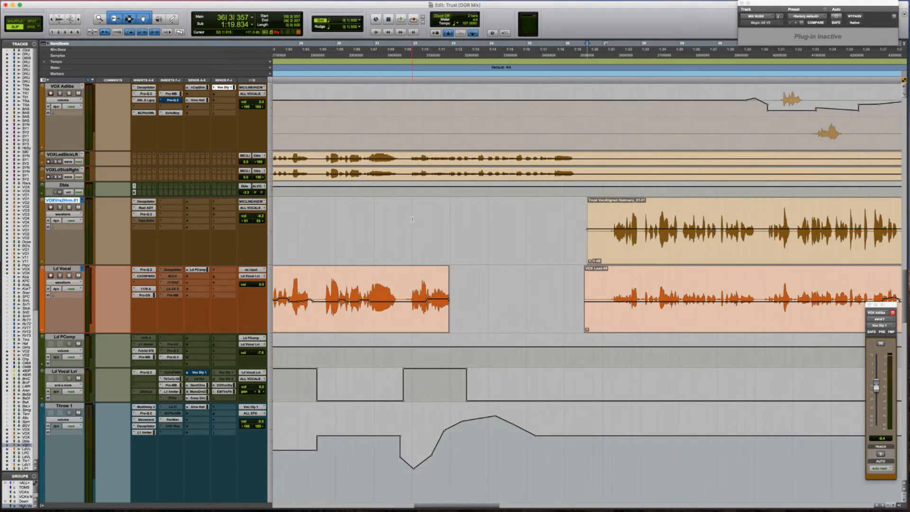
scroll(412, 219, right, 2)
key(alt+super+bracketleft)
key(t)
scroll(412, 219, right, 5)
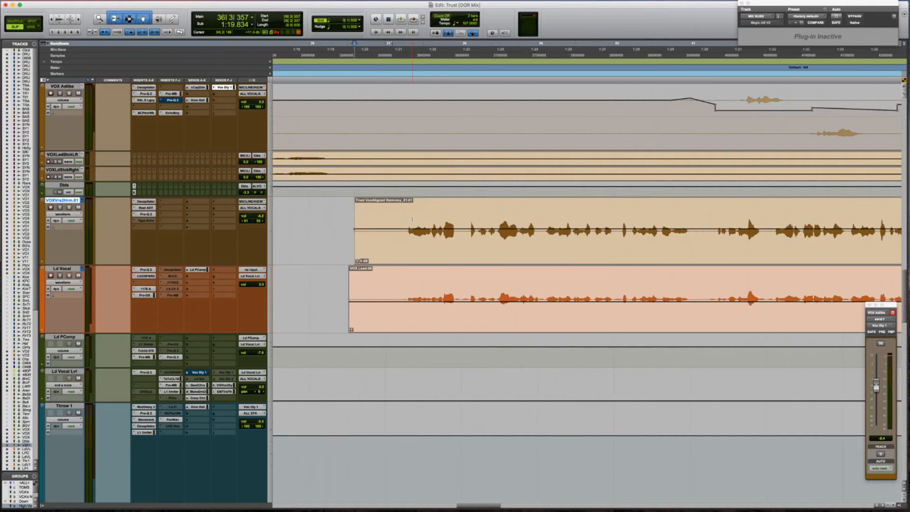
click(408, 217)
key(alt+Tab)
key(space)
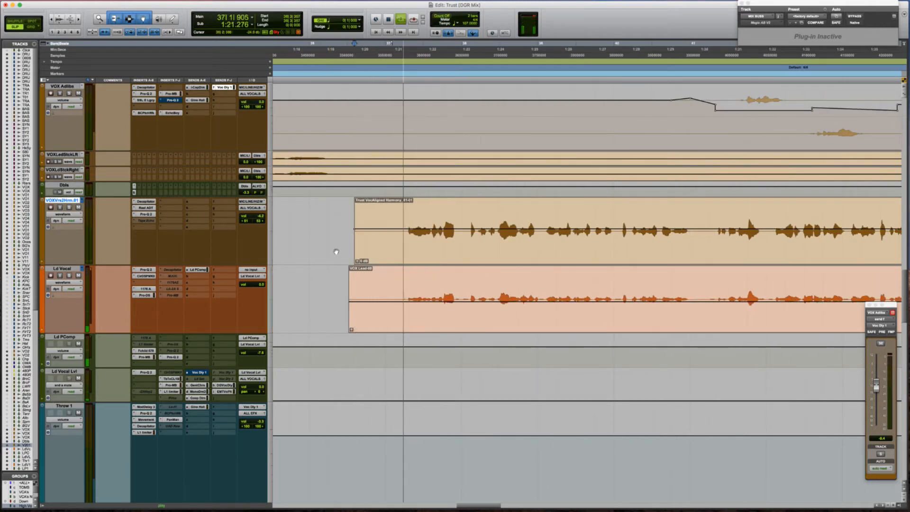
key(r)
scroll(336, 252, right, 3)
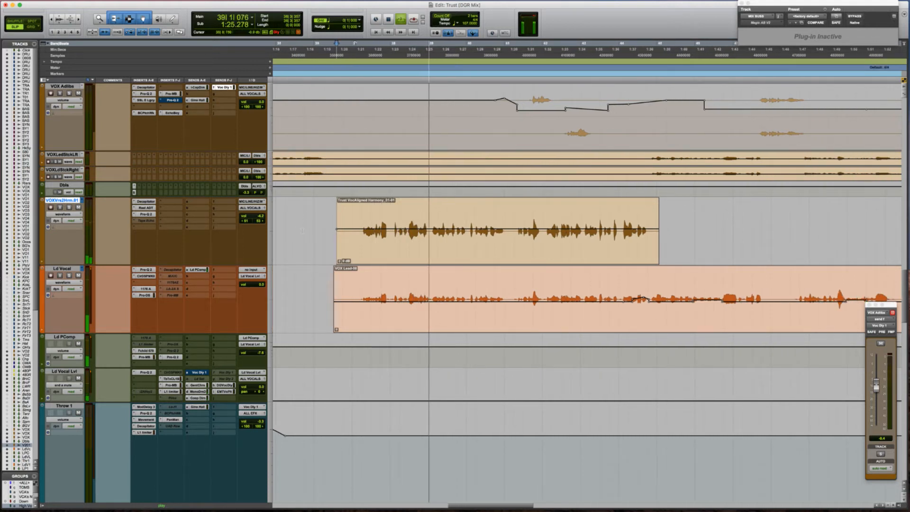
Step: Add a bell cut of about 3.7 dB near 5.8 kHz in the harmony track's Pro-Q 2 while it plays
click(147, 214)
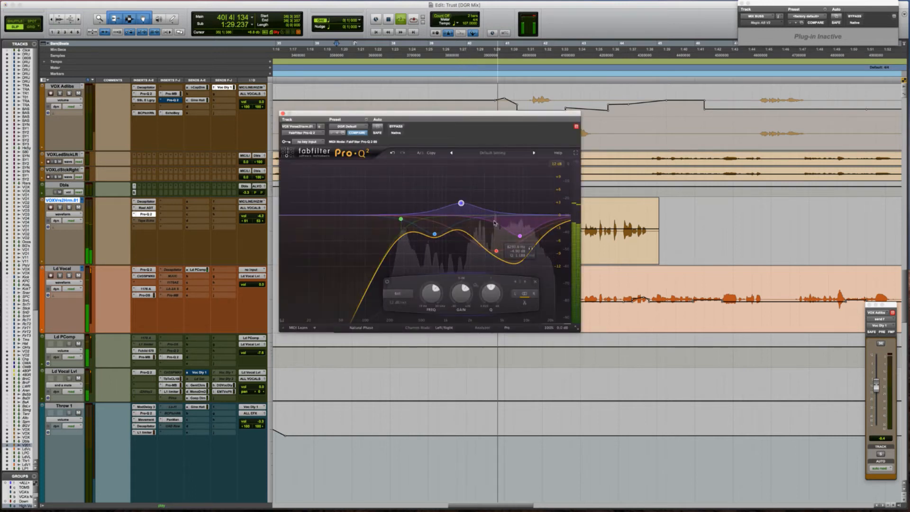
click(519, 236)
double_click(506, 224)
drag(505, 224, 507, 232)
scroll(505, 232, up, 2)
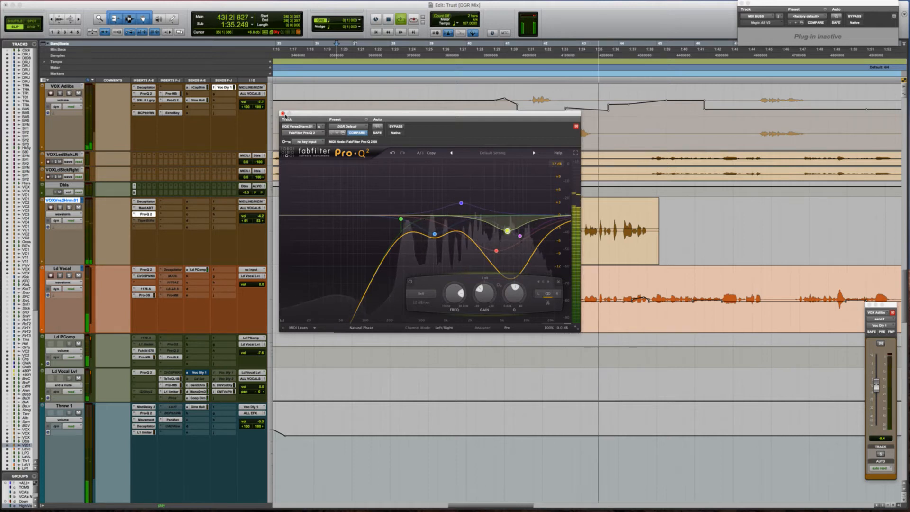
click(282, 114)
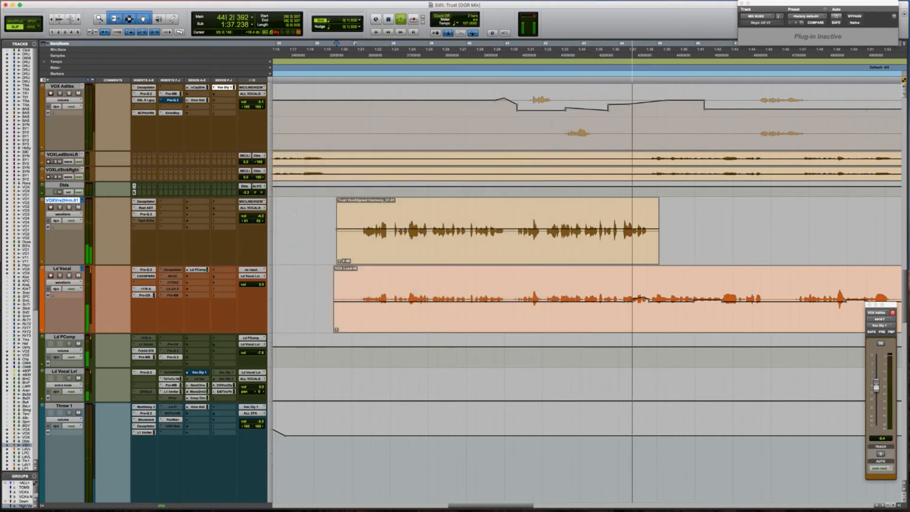
click(311, 218)
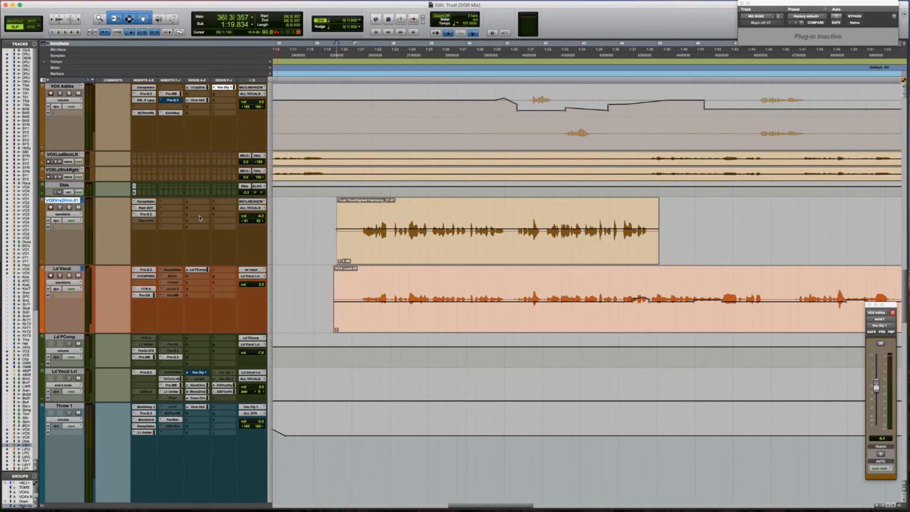
Step: Add a bell boost of about 3 dB near 9 kHz in the harmony track's Pro-Q 2 while it plays
click(145, 214)
key(space)
drag(476, 215, 523, 205)
key(space)
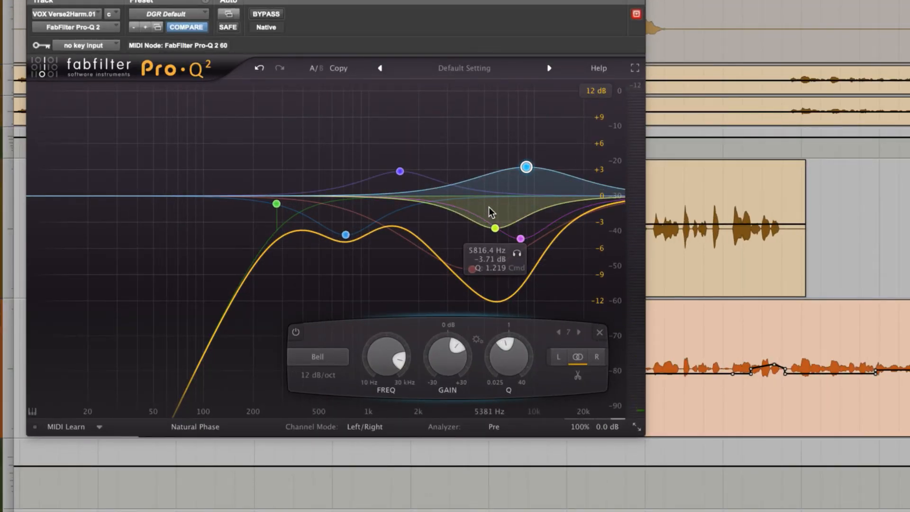
Step: Close the harmony track's Pro-Q 2, copy the Pro-DS insert from Ld Vocal to the harmony track, and open the copy
click(494, 227)
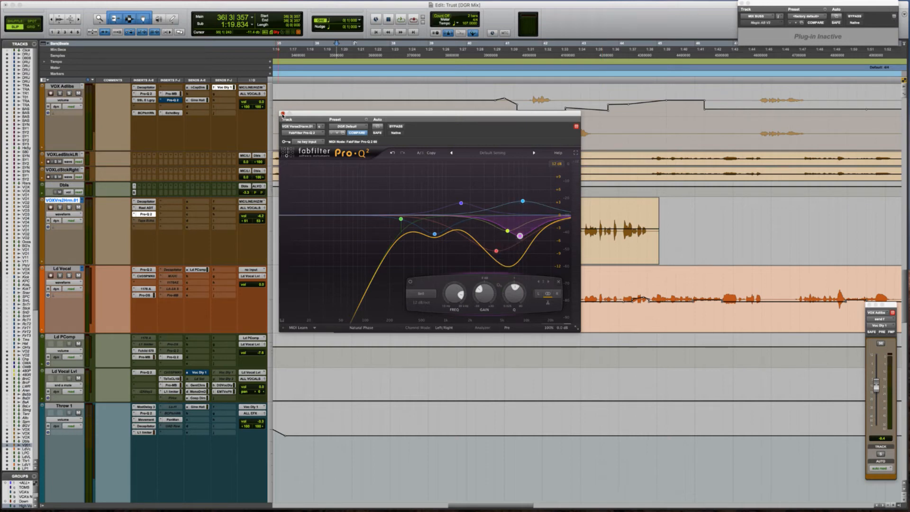
click(283, 113)
click(163, 216)
click(150, 296)
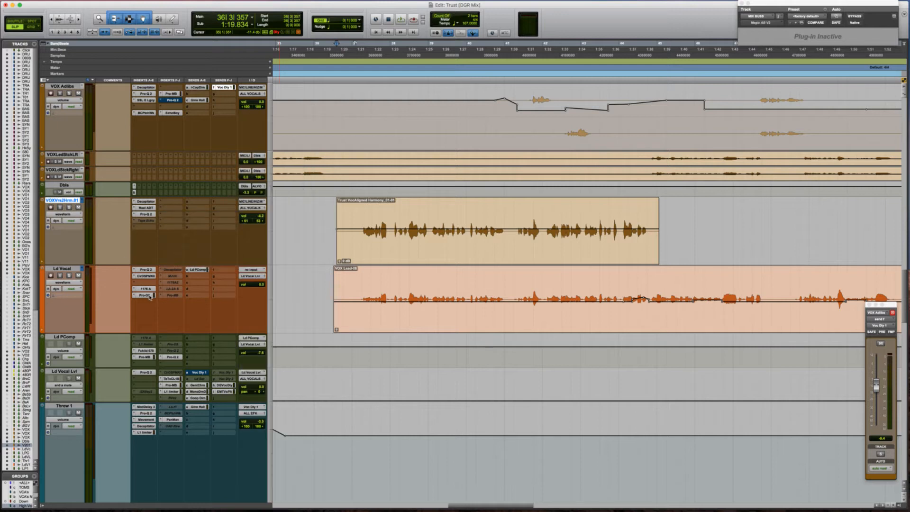
drag(149, 294, 175, 215)
click(171, 214)
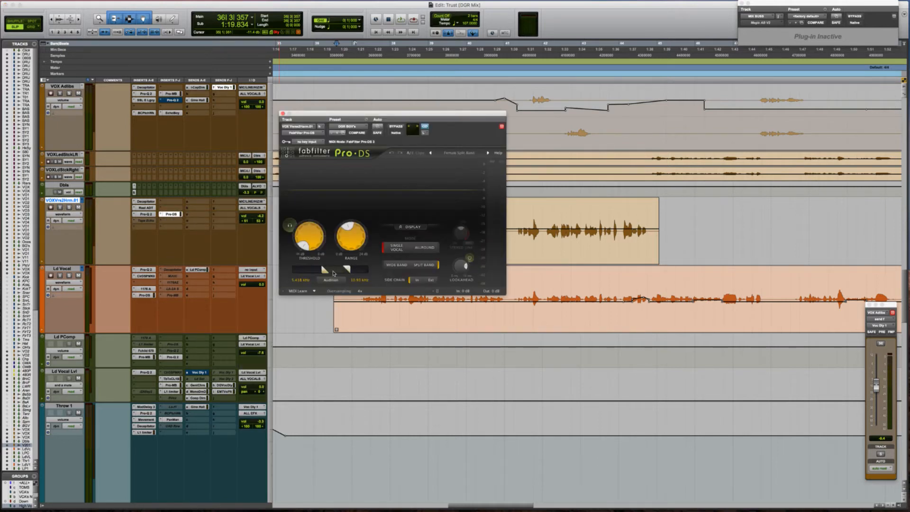
Step: Widen the harmony Pro-DS detection band up to about 13 kHz and increase its range during playback
drag(346, 269, 353, 269)
mouse_move(361, 237)
key(space)
drag(360, 237, 360, 220)
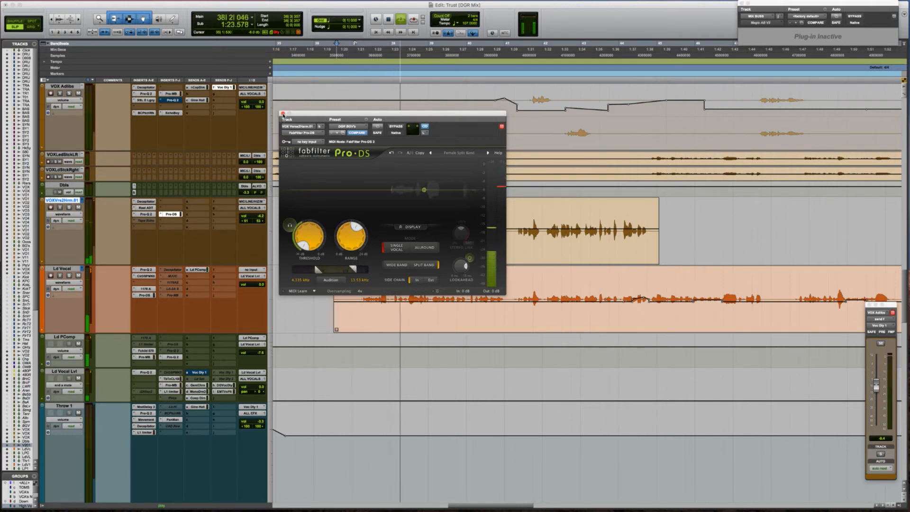
click(283, 114)
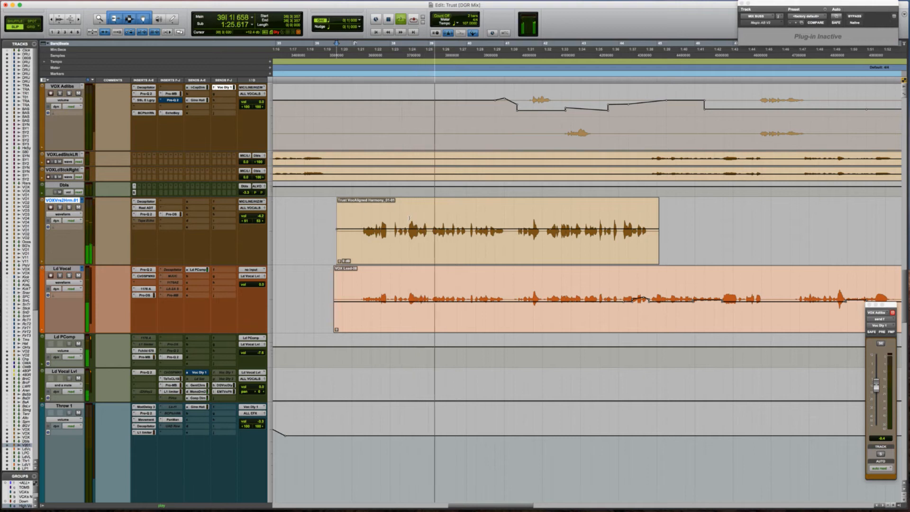
Step: Raise the Ld Vocal Lvl volume automation by about 1 dB from the start of verse 2, about bar 36, to the last vocal
scroll(422, 217, right, 3)
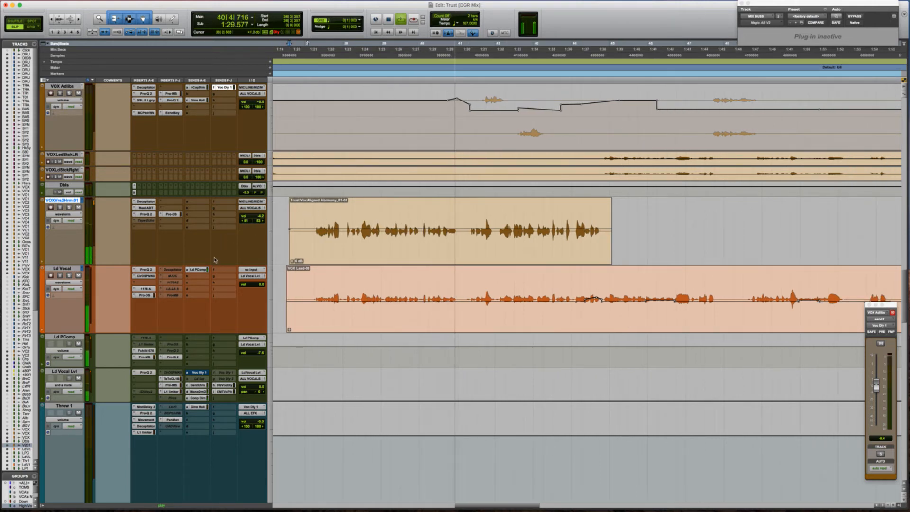
key(super+bracketleft)
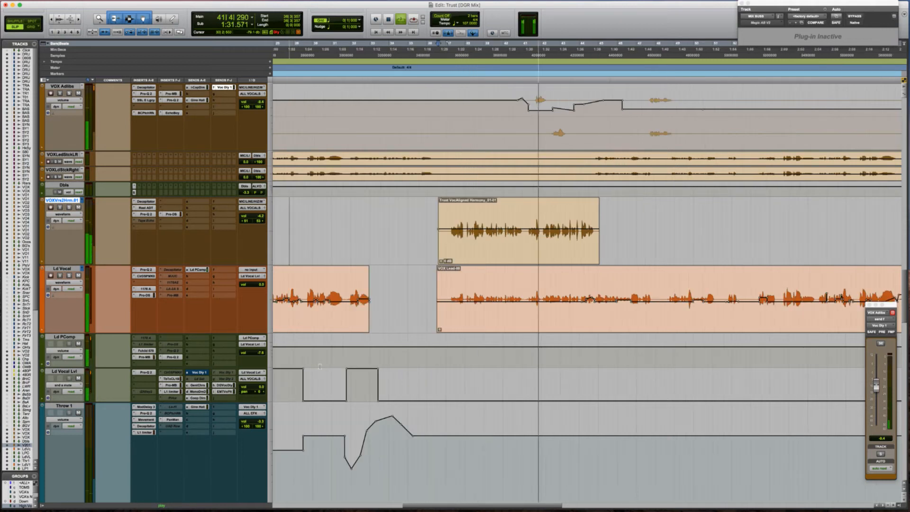
scroll(331, 369, right, 3)
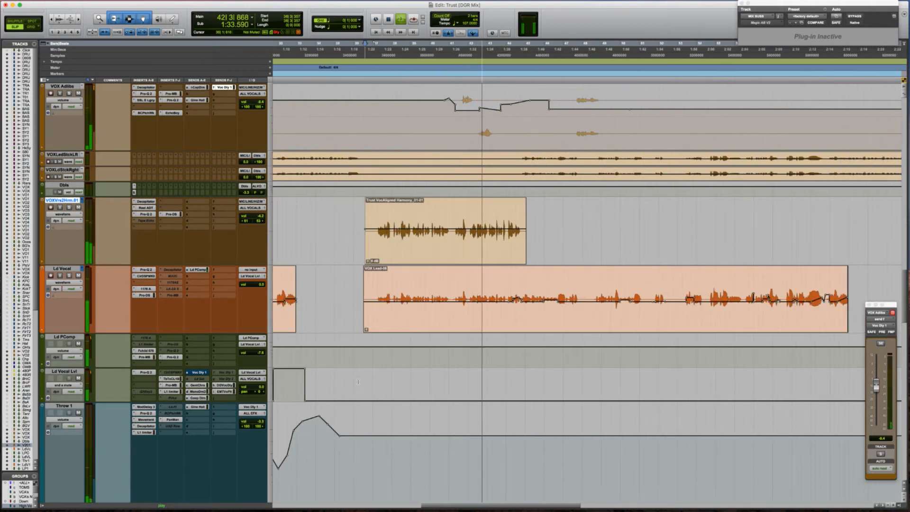
drag(364, 381, 525, 378)
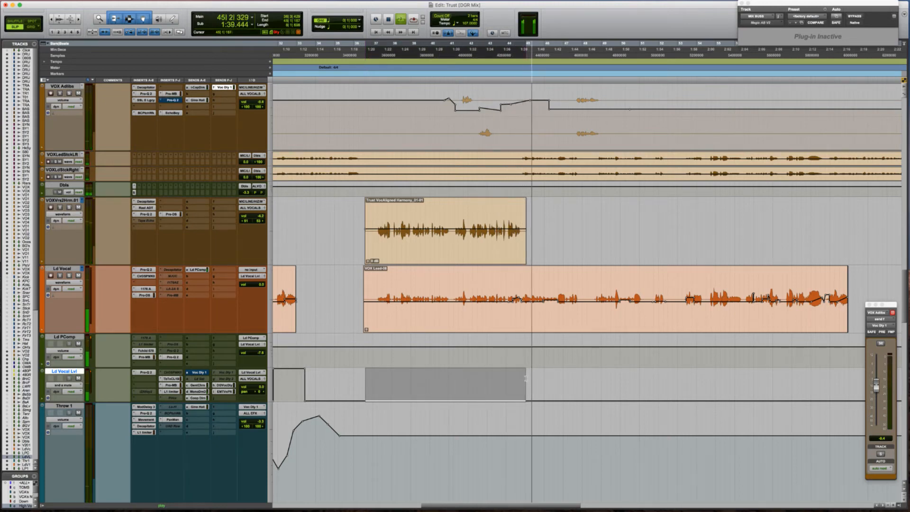
key(super+bracketleft)
key(super+bracketleft)
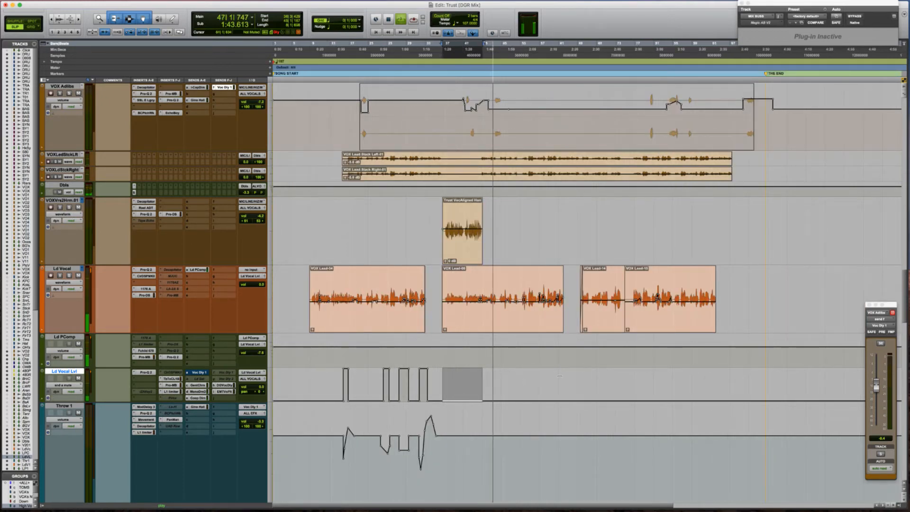
shift+click(728, 380)
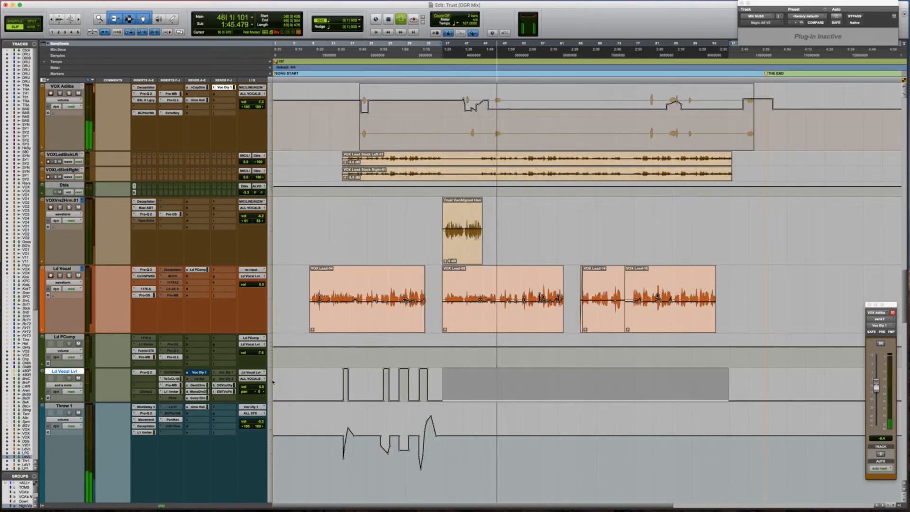
key(ctrl+minus)
click(473, 374)
drag(473, 374, 459, 368)
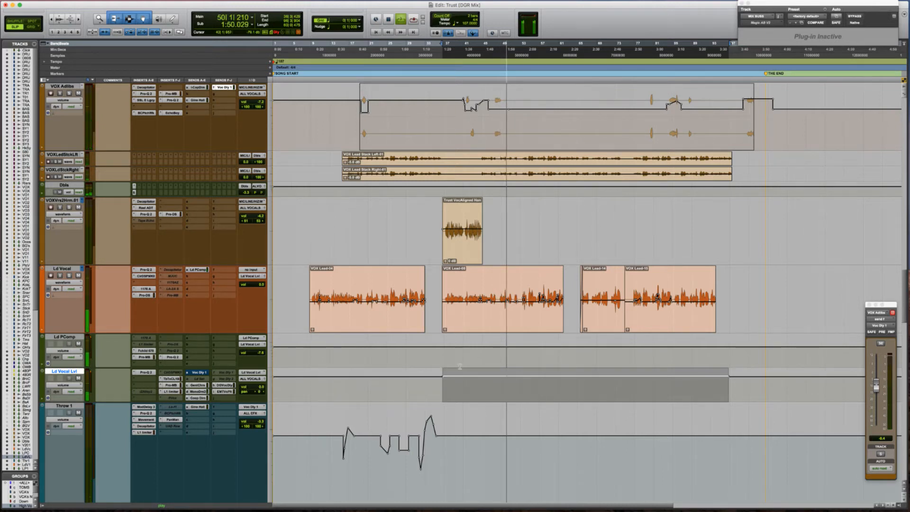
click(439, 384)
key(space)
click(435, 283)
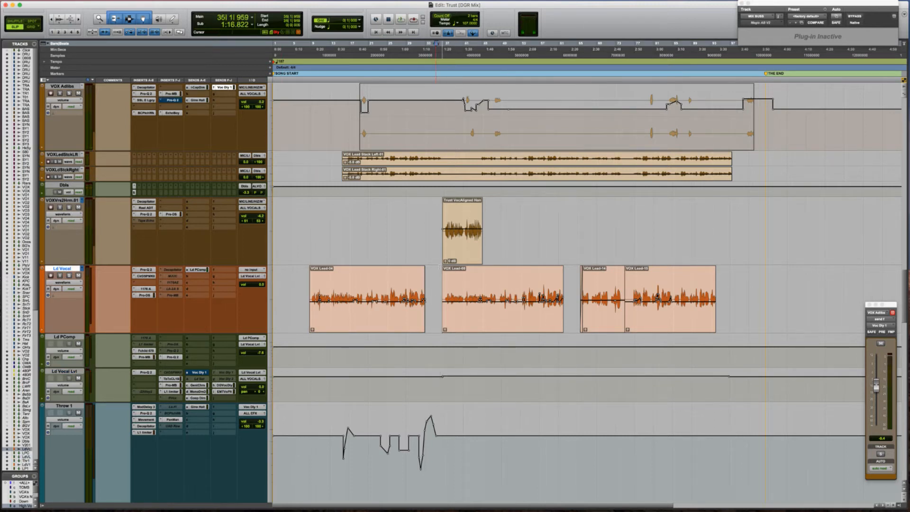
click(433, 293)
click(447, 303)
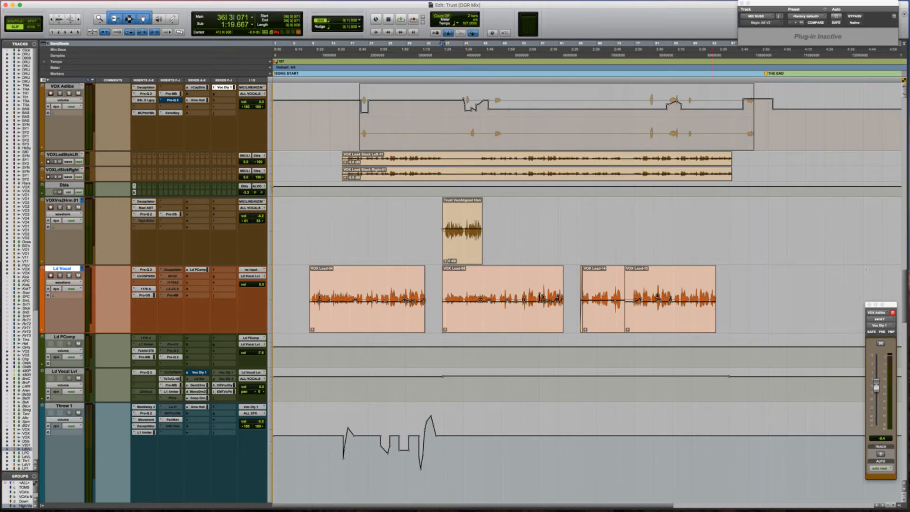
key(super+equal)
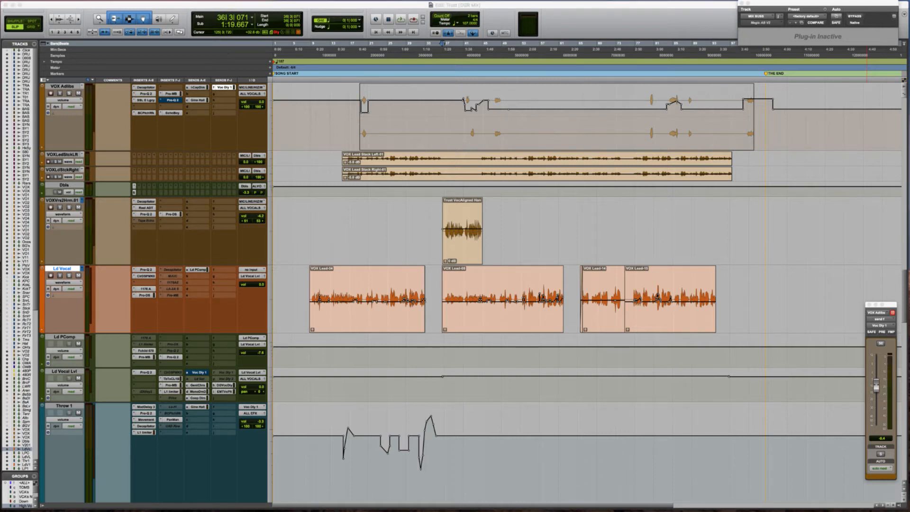
click(598, 27)
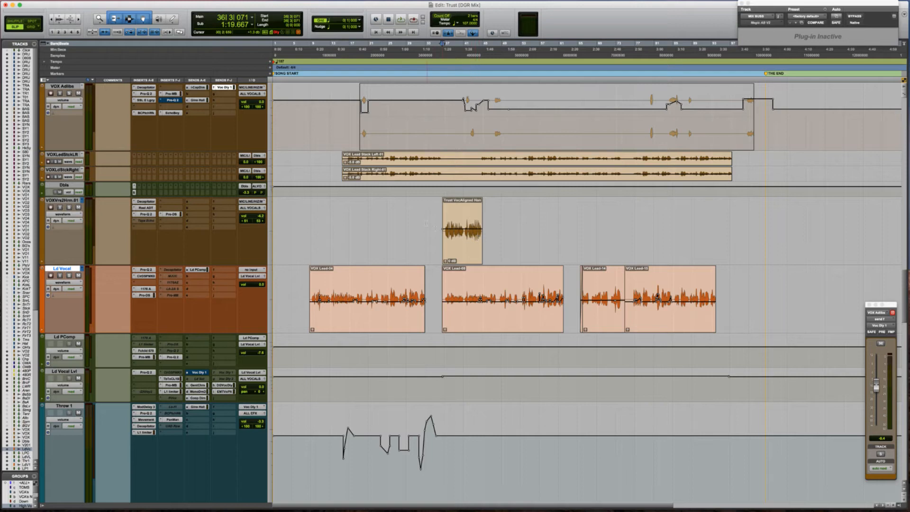
Step: Play verse 2 from about bar 36, with the harmony, lead vocal and Throw 1 tracks in view
click(426, 230)
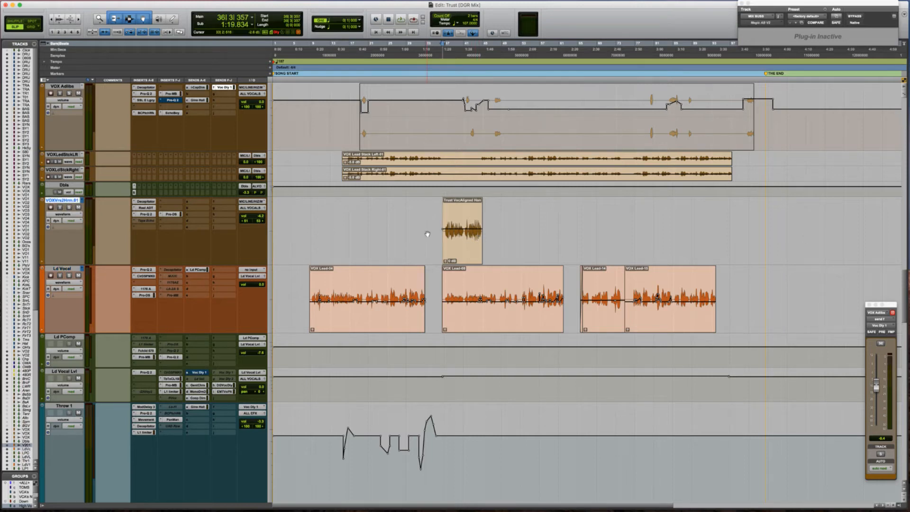
scroll(434, 266, down, 2)
click(439, 215)
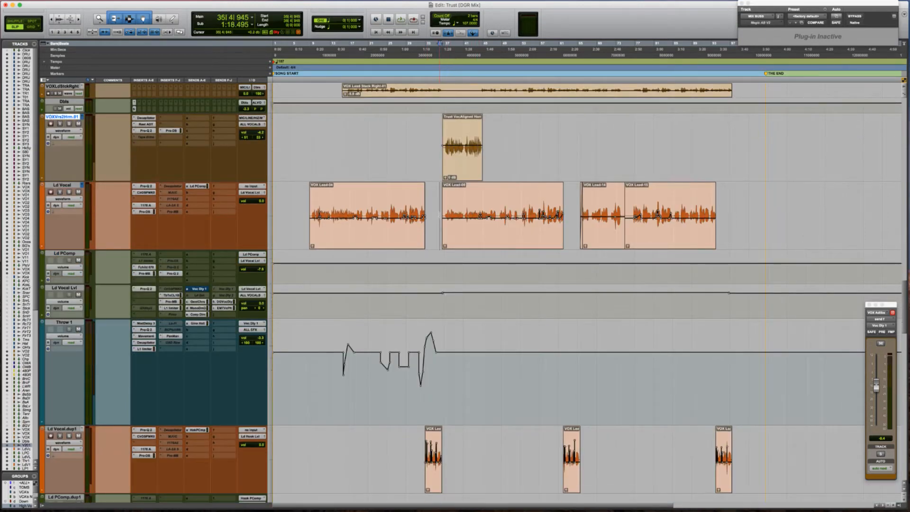
key(t)
key(t)
scroll(439, 214, right, 4)
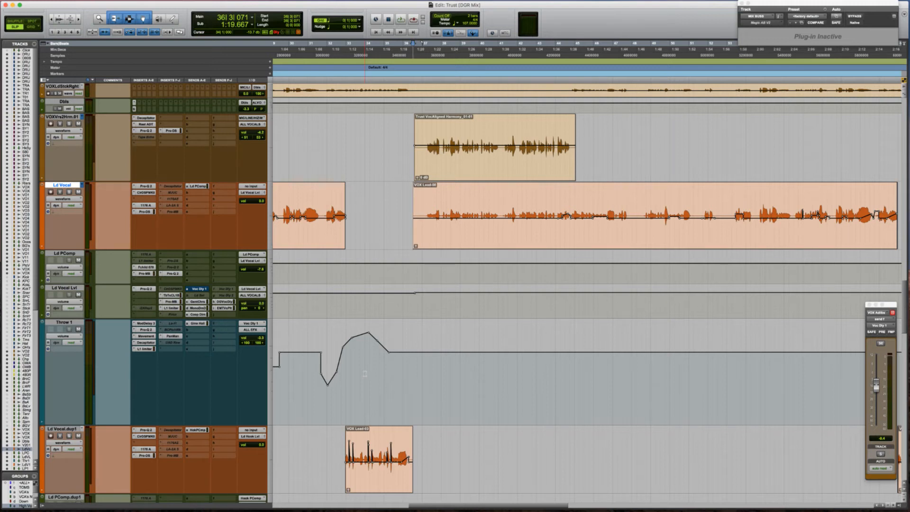
click(309, 370)
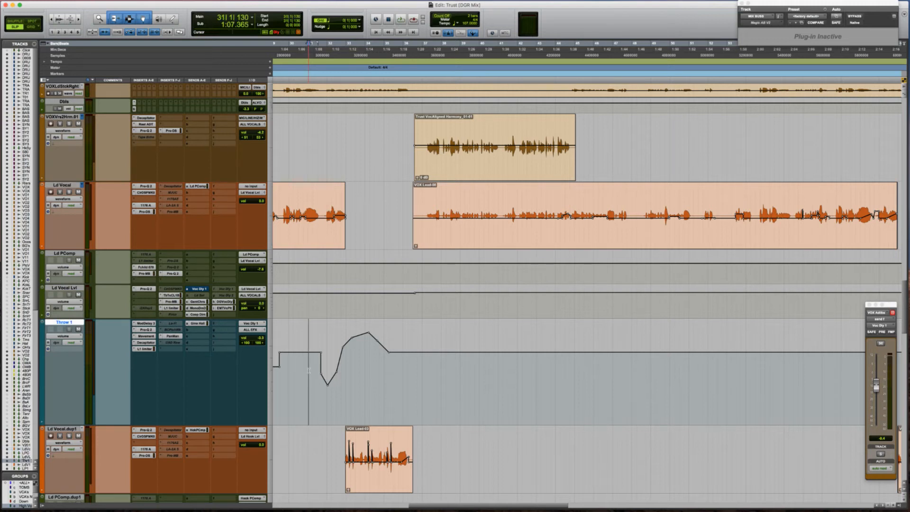
click(416, 369)
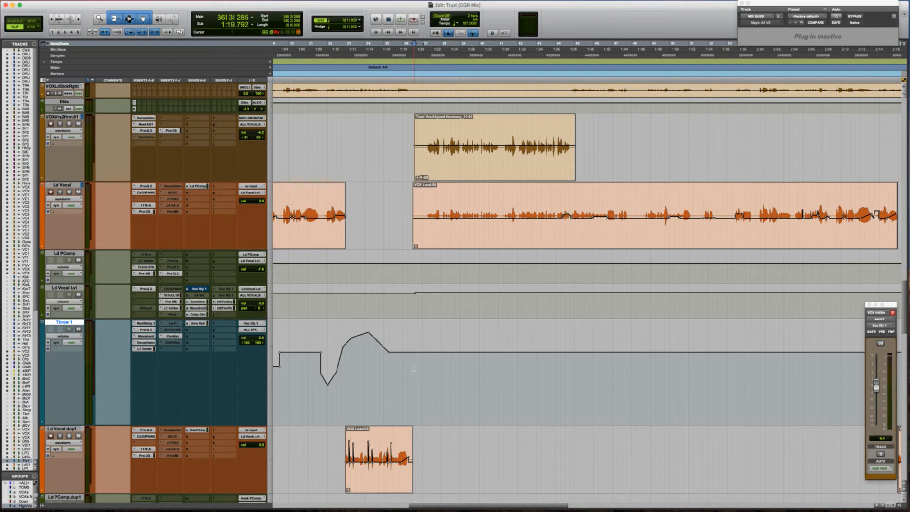
key(space)
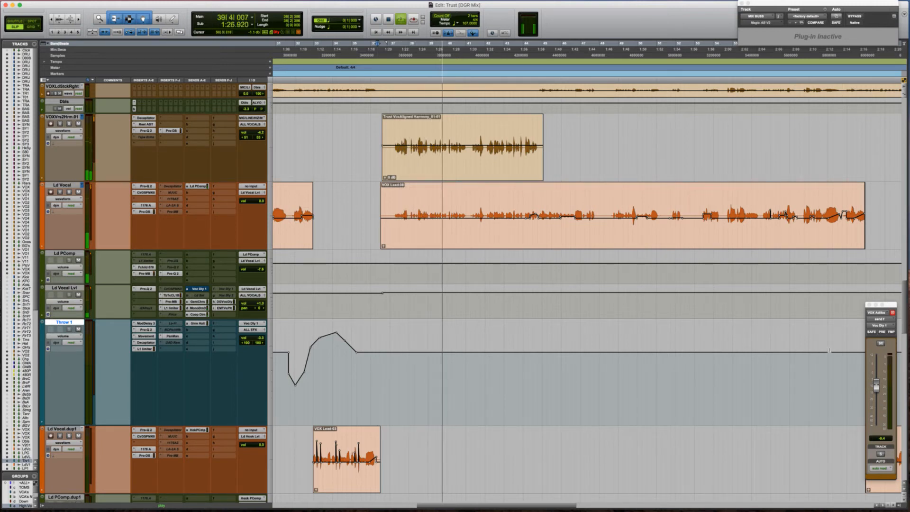
Step: Display the mute automation of the Vox Dly 1 send on the Ld Vocal Lvl track
click(198, 290)
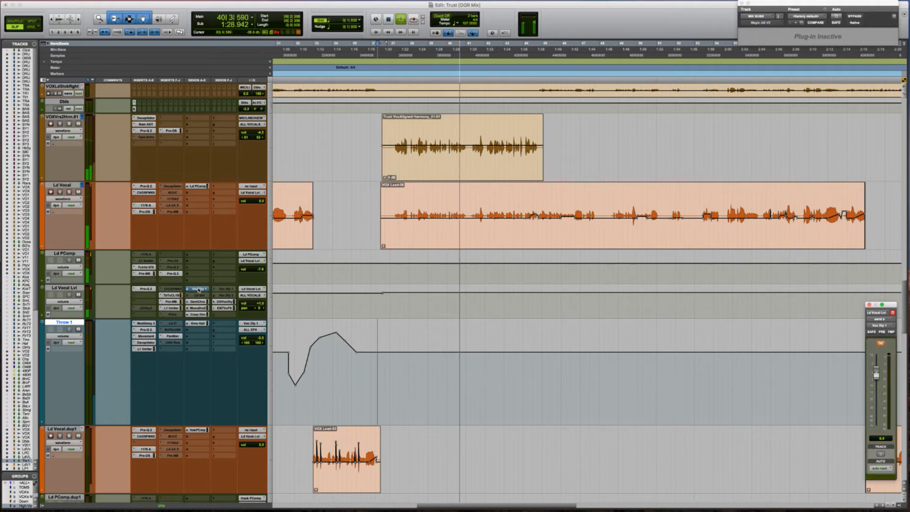
click(879, 343)
ctrl+super+click(879, 344)
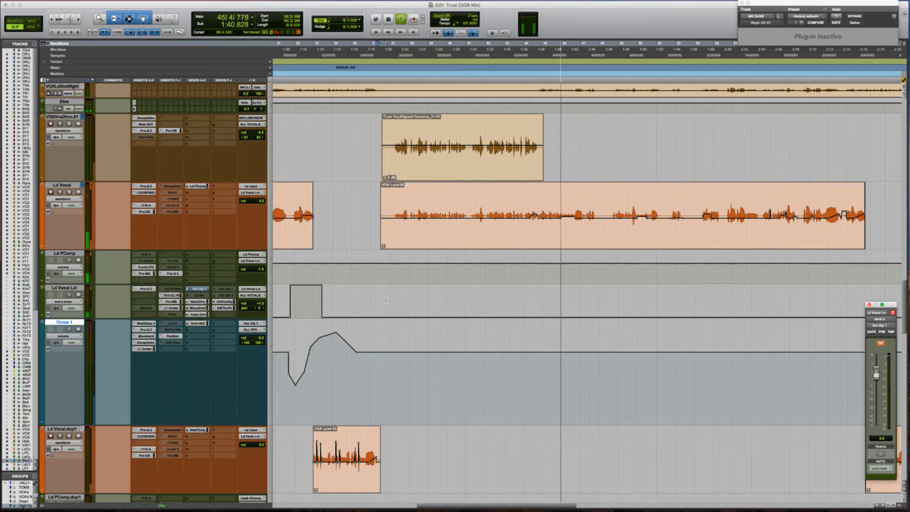
Step: Enlarge the verse 2 waveforms and play the opening line from about bar 36 beat 4 to find a phrase ending for a throw
click(386, 300)
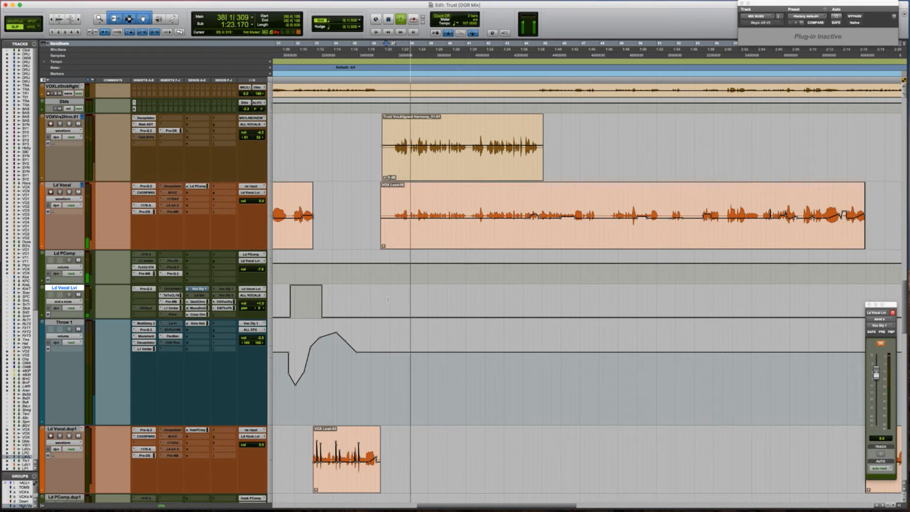
key(space)
key(t)
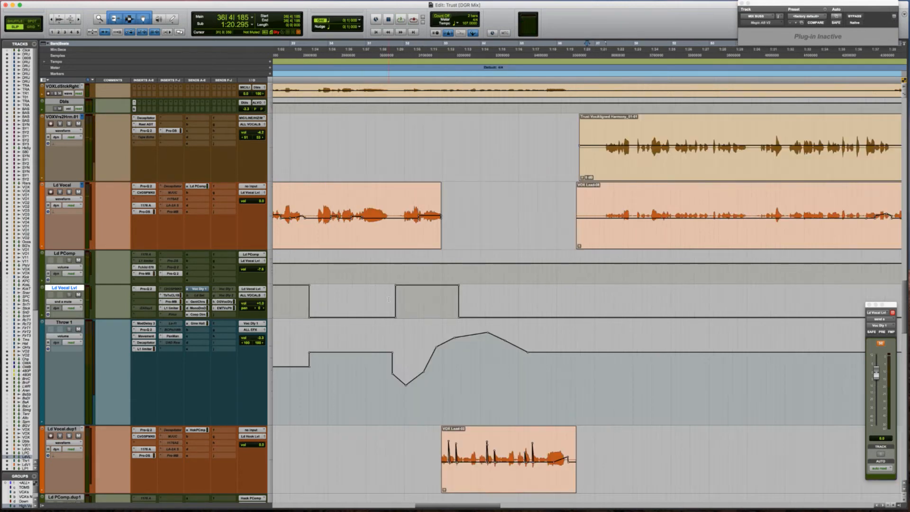
scroll(389, 300, right, 5)
scroll(389, 300, up, 1)
scroll(388, 299, right, 2)
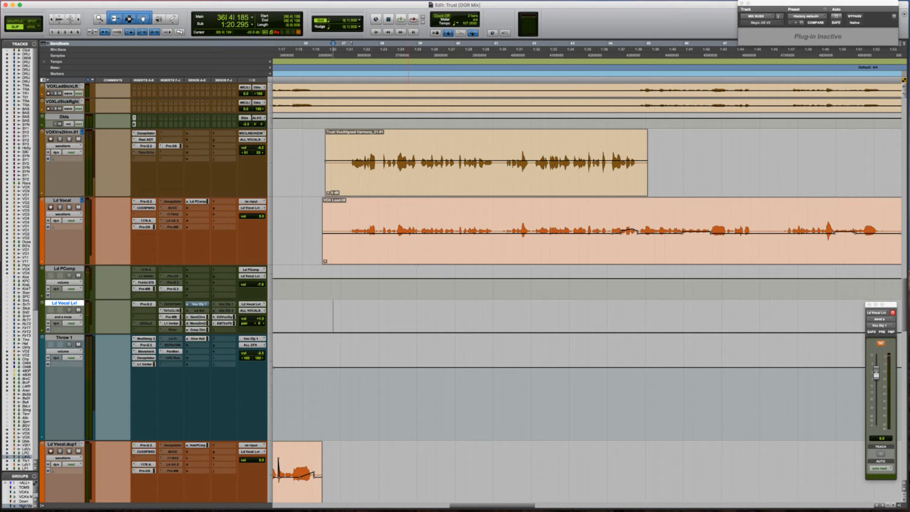
scroll(389, 298, right, 1)
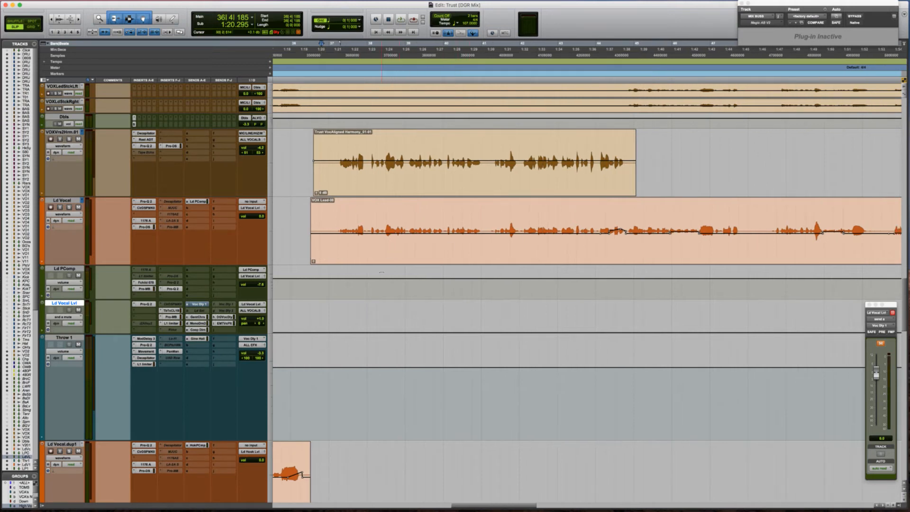
key(super+alt+bracketright)
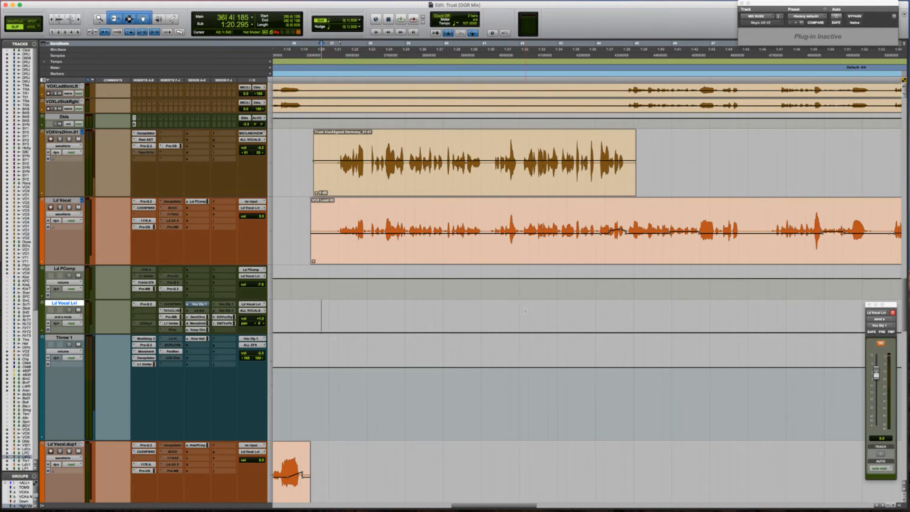
key(t)
scroll(369, 306, right, 6)
scroll(368, 306, up, 1)
scroll(368, 306, down, 1)
scroll(368, 306, down, 1)
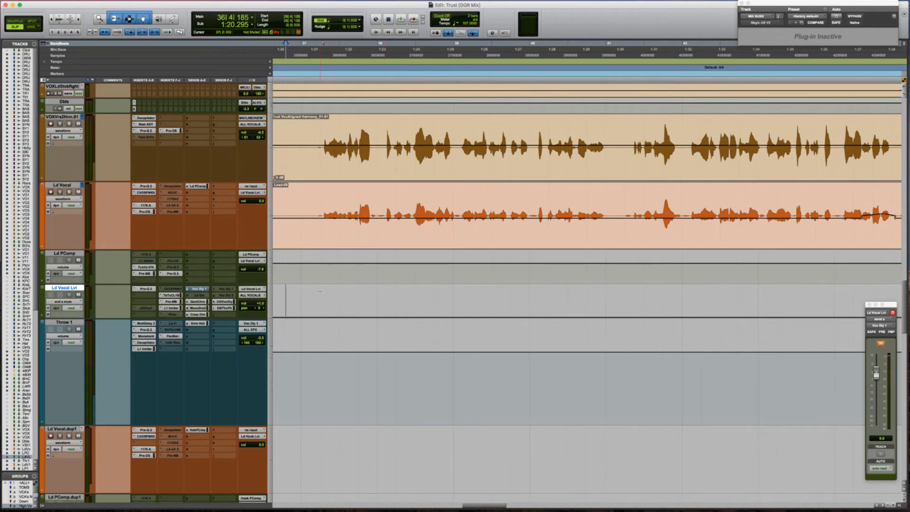
key(space)
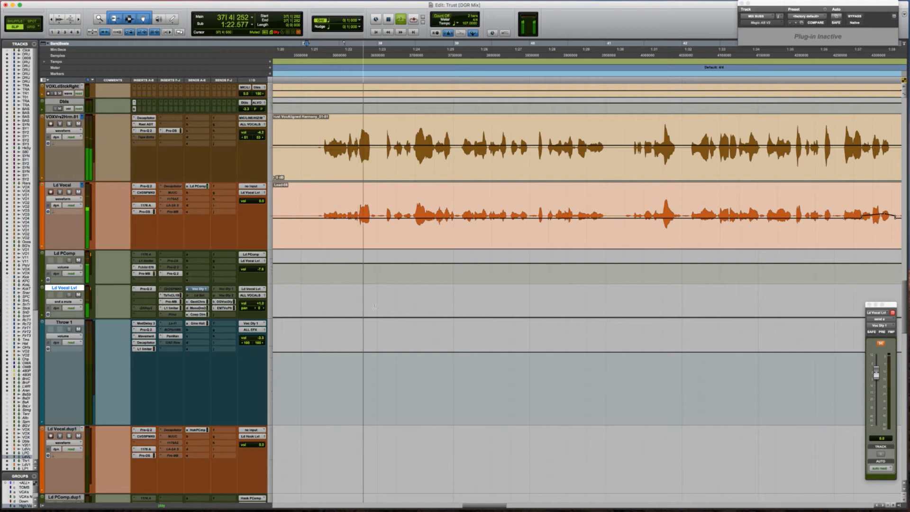
key(space)
Step: Unmute the Vox Dly 1 send on Ld Vocal Lvl over the lead phrase ending at about bar 37 beat 4, and play it back
click(360, 204)
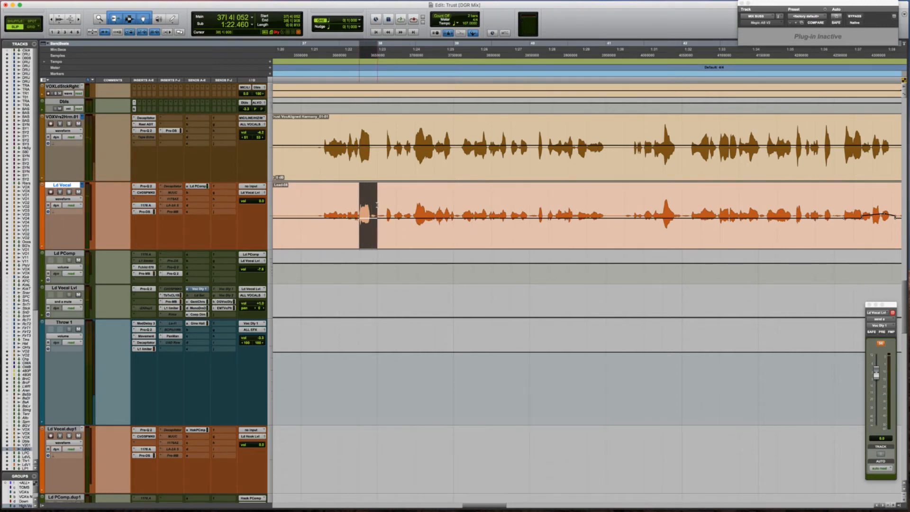
key(semicolon)
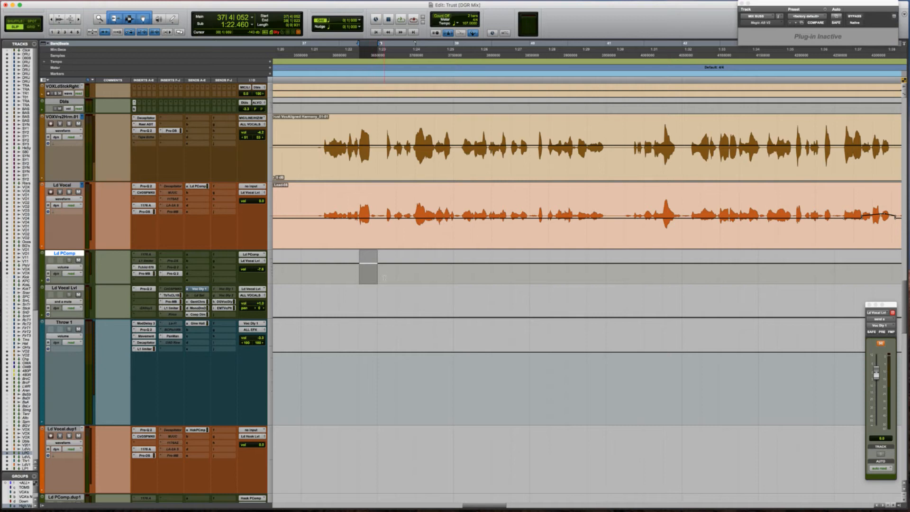
key(semicolon)
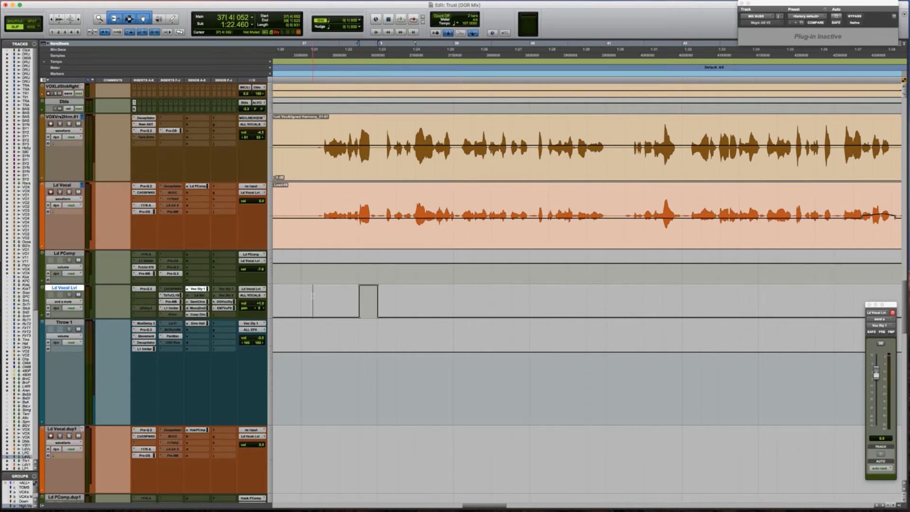
key(space)
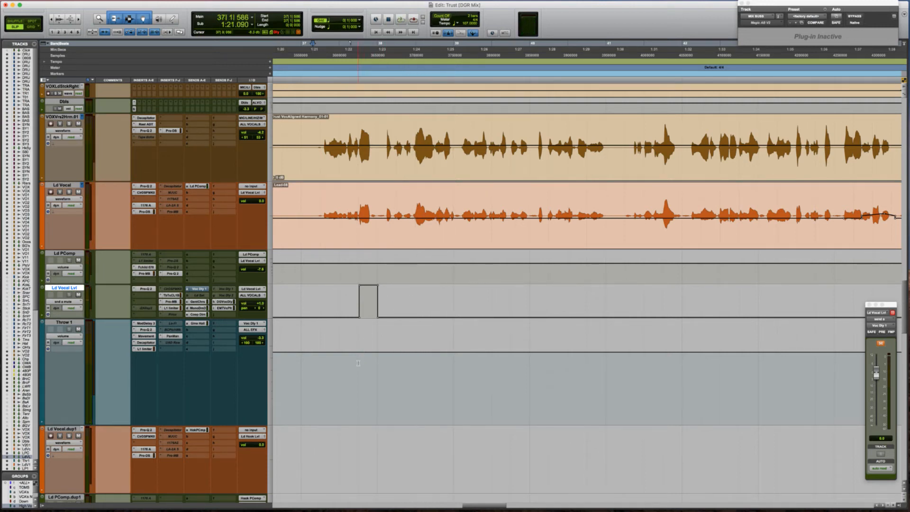
Step: Try lowering the Throw 1 volume around the throw at bar 37, play it back, and undo the change
drag(339, 363, 361, 348)
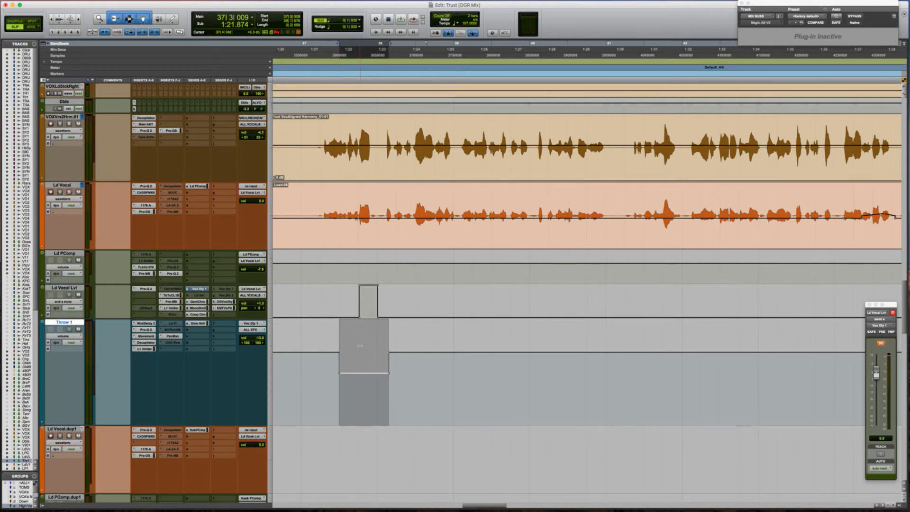
click(337, 372)
key(space)
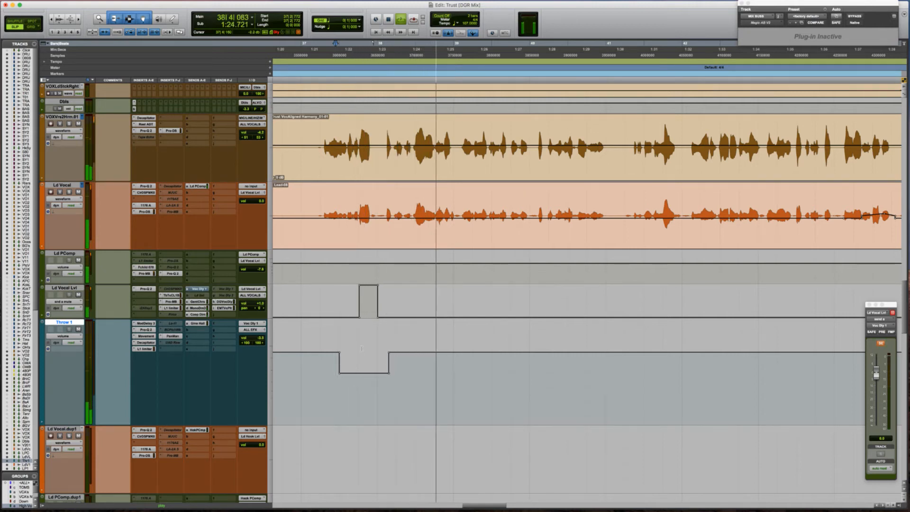
key(space)
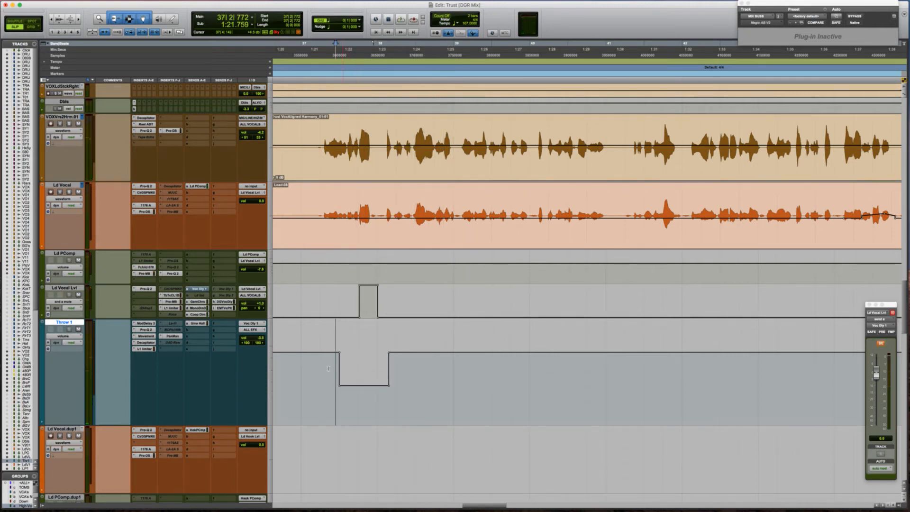
key(space)
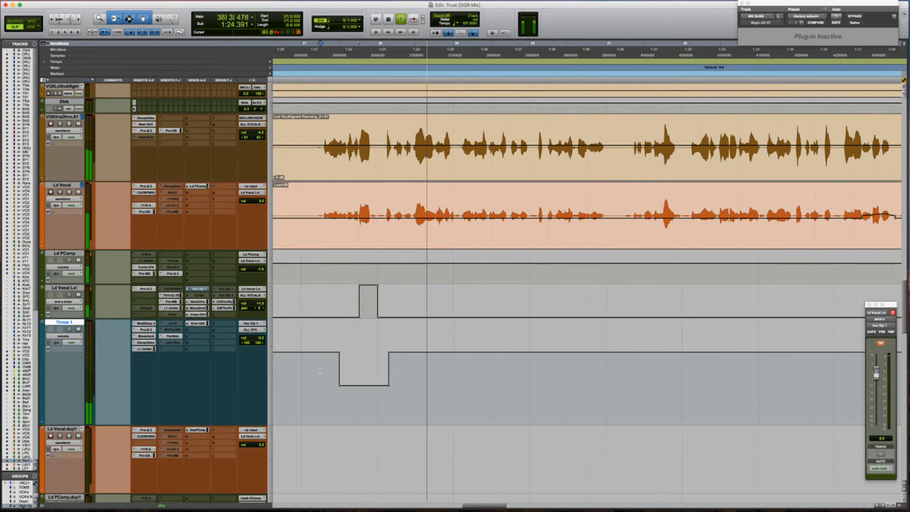
key(space)
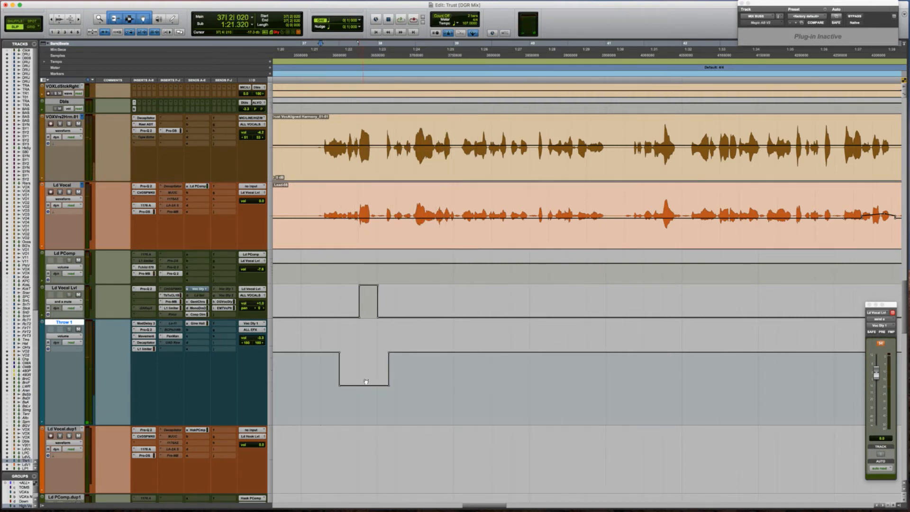
key(super+z)
Step: Remove the Vox Dly 1 send unmute on Ld Vocal Lvl around bar 37 beat 4
drag(340, 296, 404, 300)
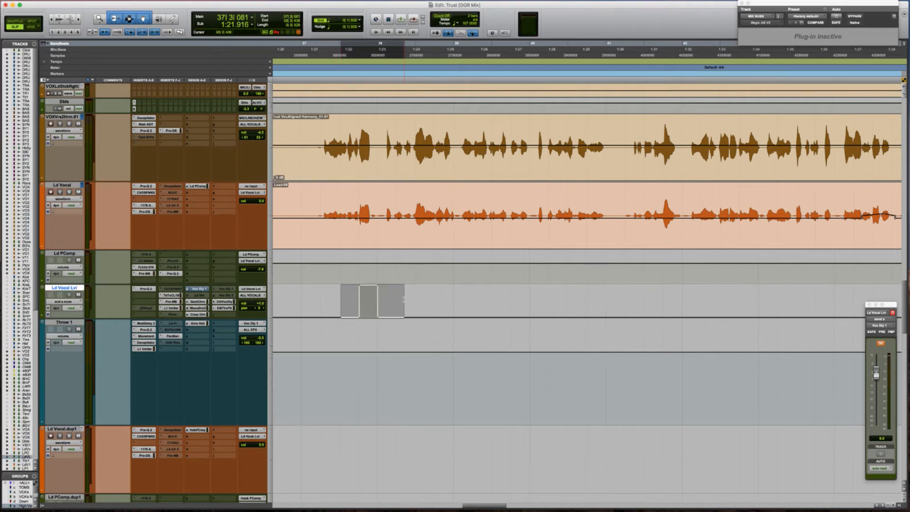
key(Left)
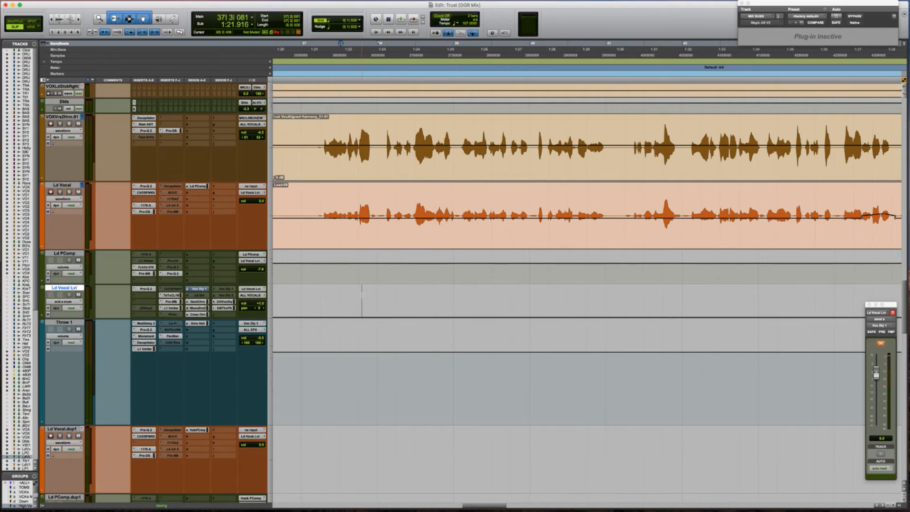
Step: Play verse 2 from about bar 38 to bar 44 to find another lead phrase for a delay throw
scroll(361, 295, down, 2)
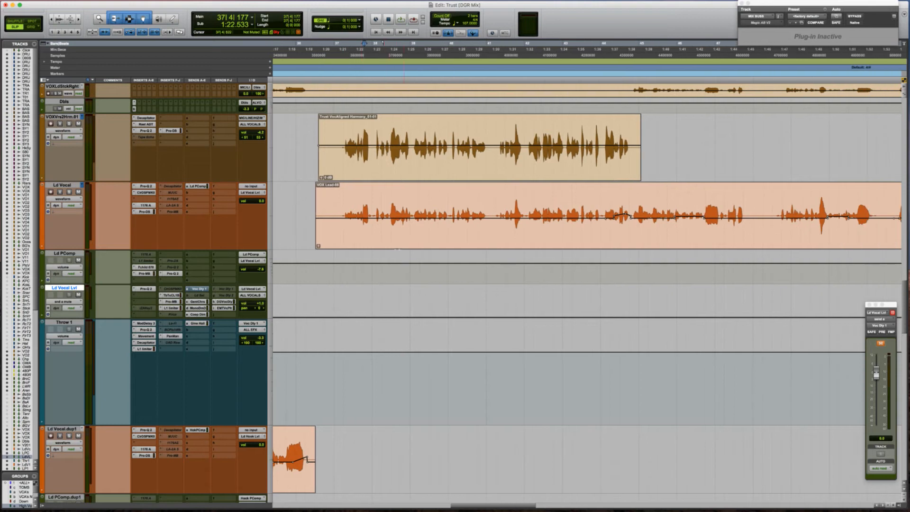
key(space)
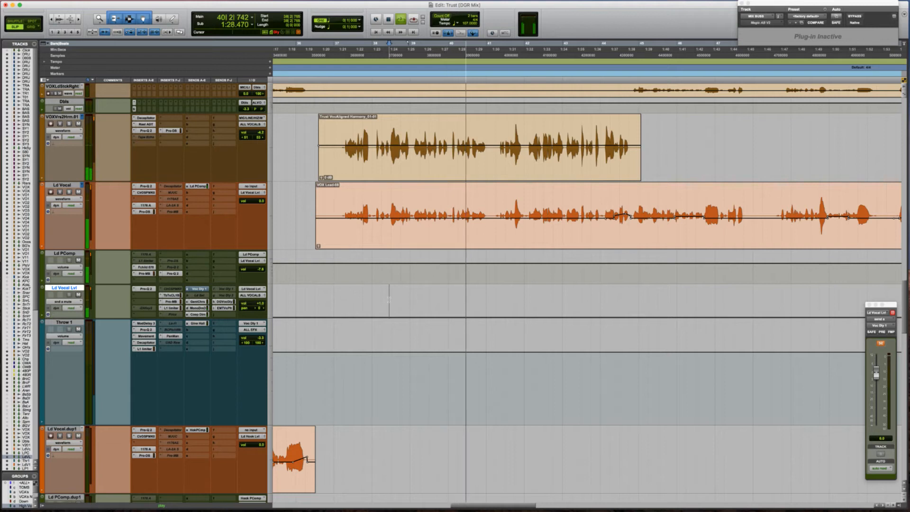
scroll(460, 297, right, 3)
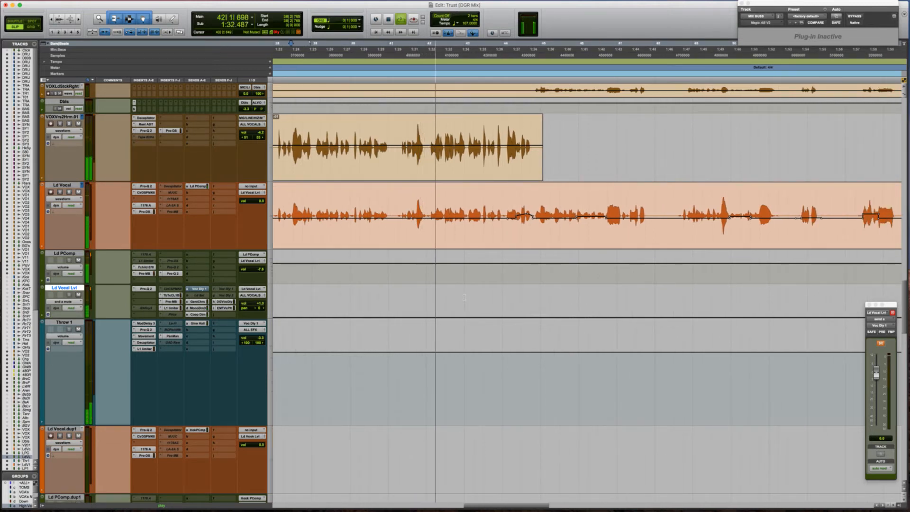
scroll(464, 297, right, 1)
scroll(464, 297, right, 1)
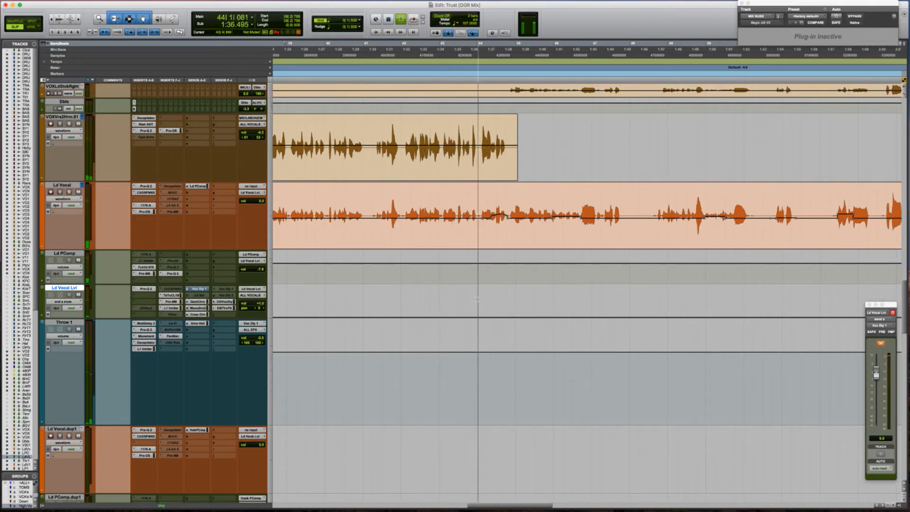
click(477, 299)
key(space)
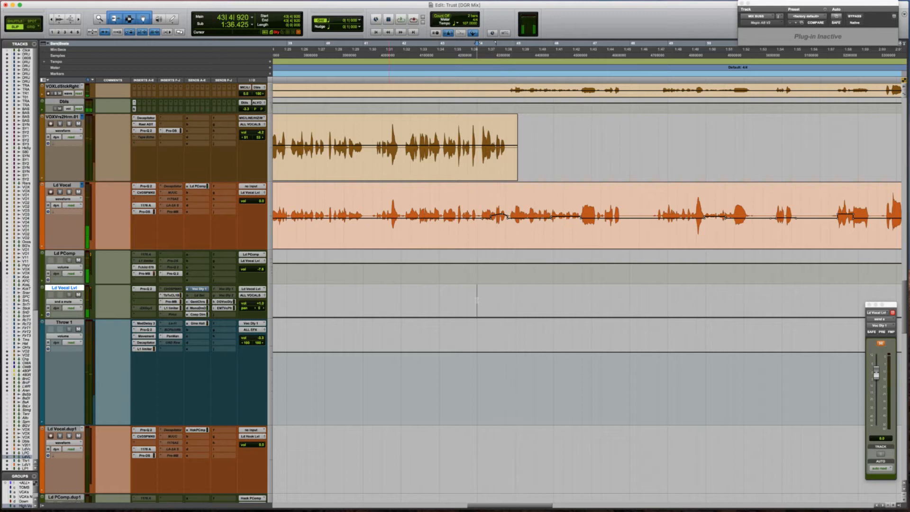
Step: Unmute the Vox Dly 1 send on Ld Vocal Lvl over the lead phrase at about bar 44, and play it back
key(t)
scroll(481, 301, right, 5)
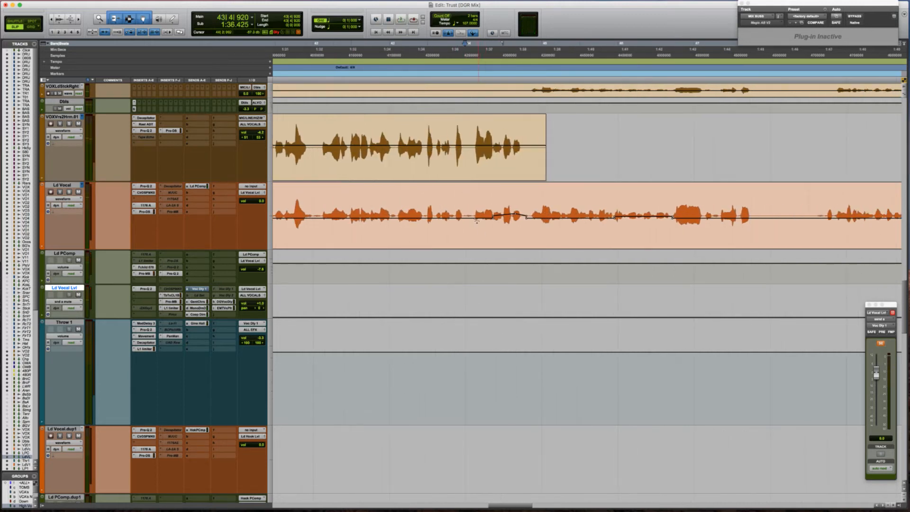
drag(474, 201, 523, 201)
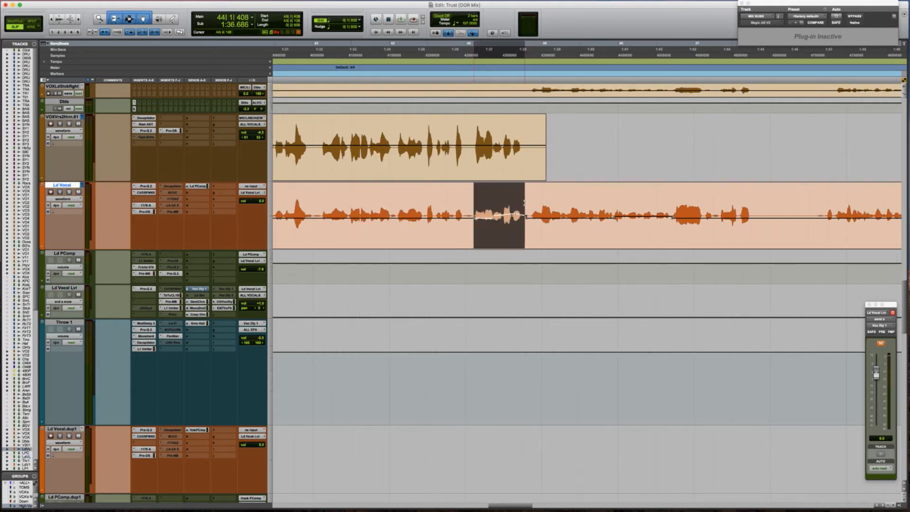
key(semicolon)
key(semicolon)
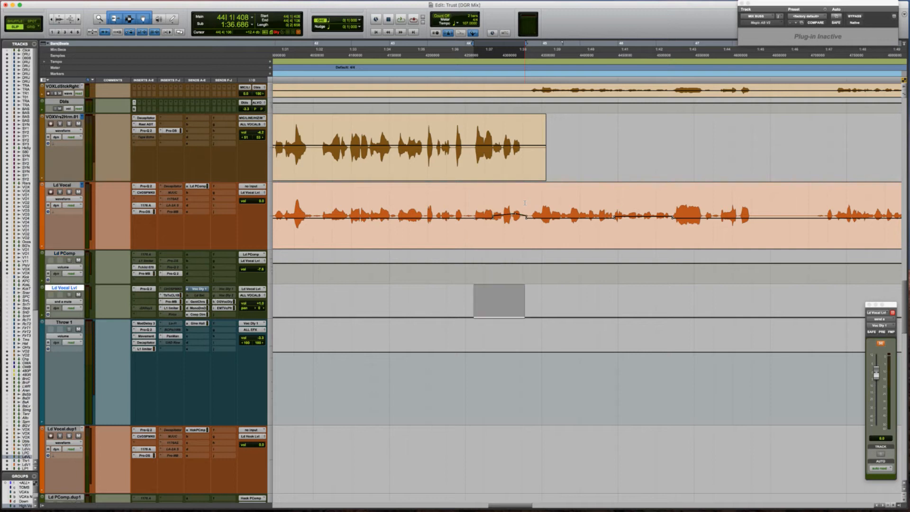
key(super+m)
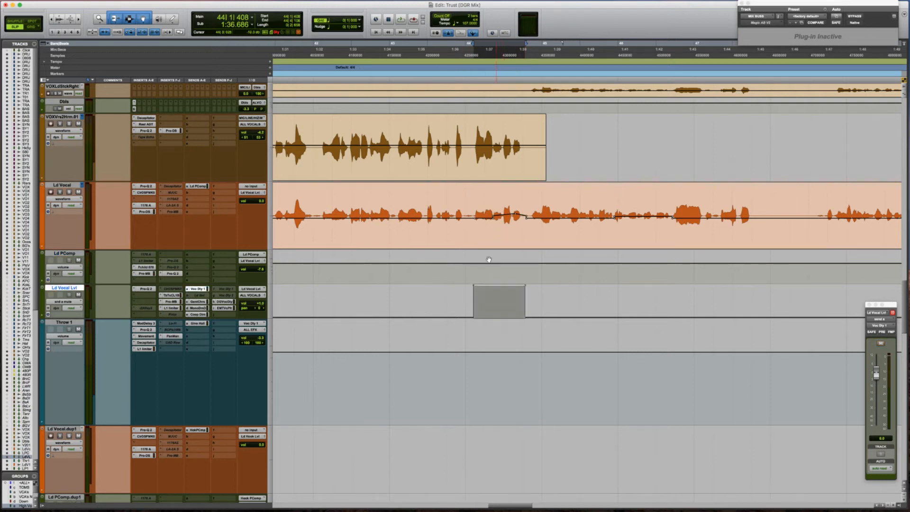
click(426, 302)
key(space)
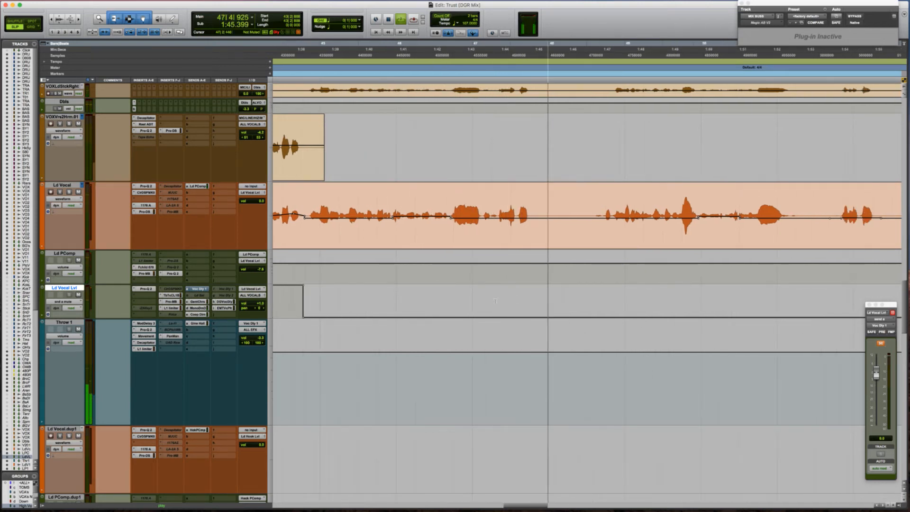
Step: Adjust the lead vocal's level line over the quiet phrase at about bar 50, and audition it from bar 49 beat 3
scroll(507, 303, up, 1)
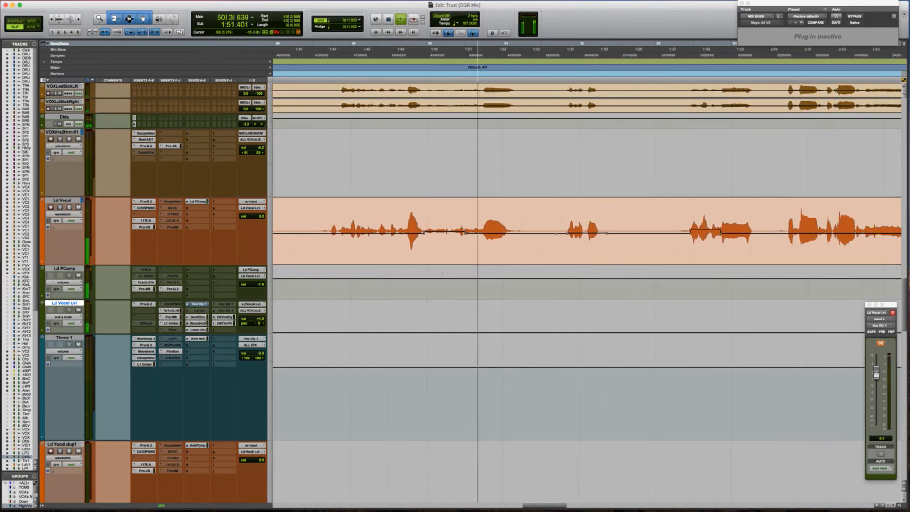
drag(432, 232, 428, 214)
click(403, 213)
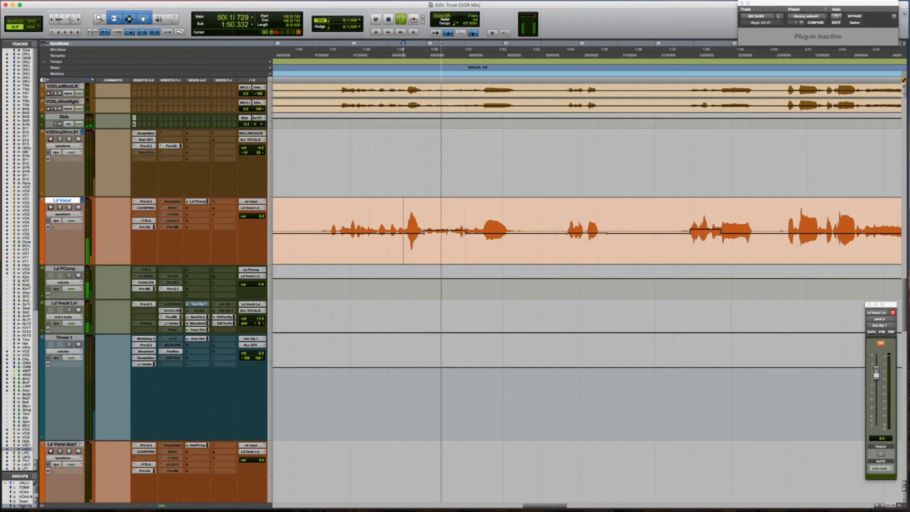
drag(440, 231, 441, 231)
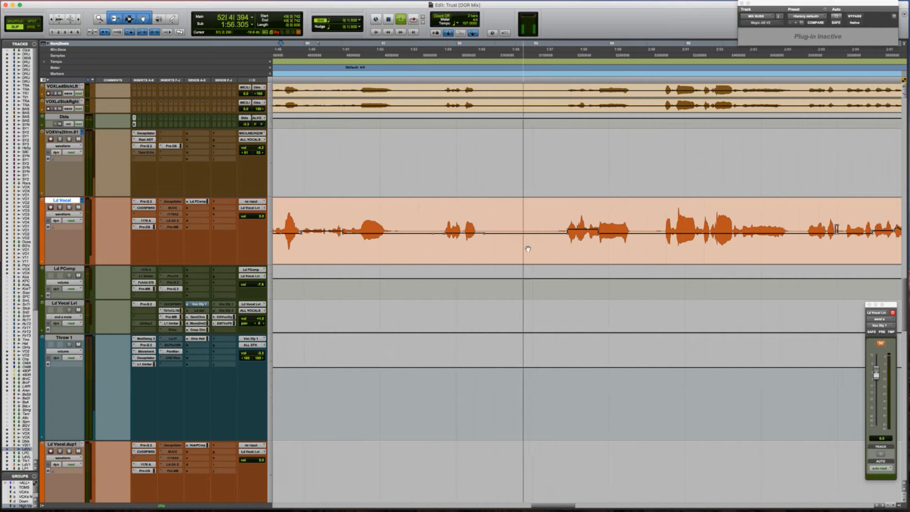
key(space)
Step: Unmute the Vox Dly 1 send on Ld Vocal Lvl over the short lead phrase around bar 52, and play the lead-in from bar 50
drag(439, 274, 487, 276)
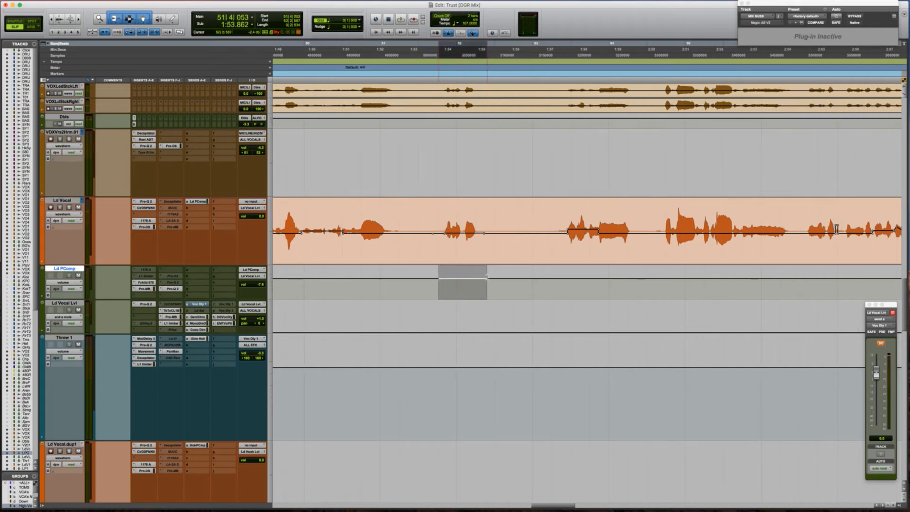
key(semicolon)
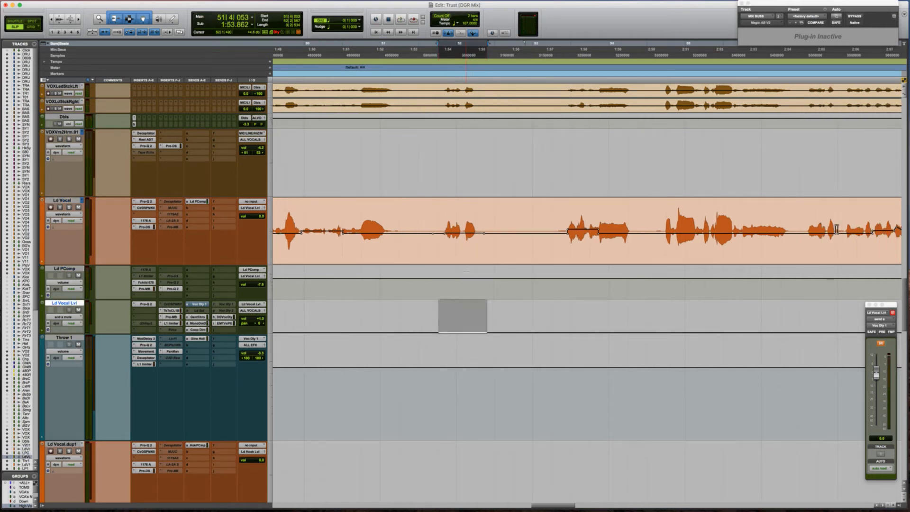
drag(465, 263, 465, 262)
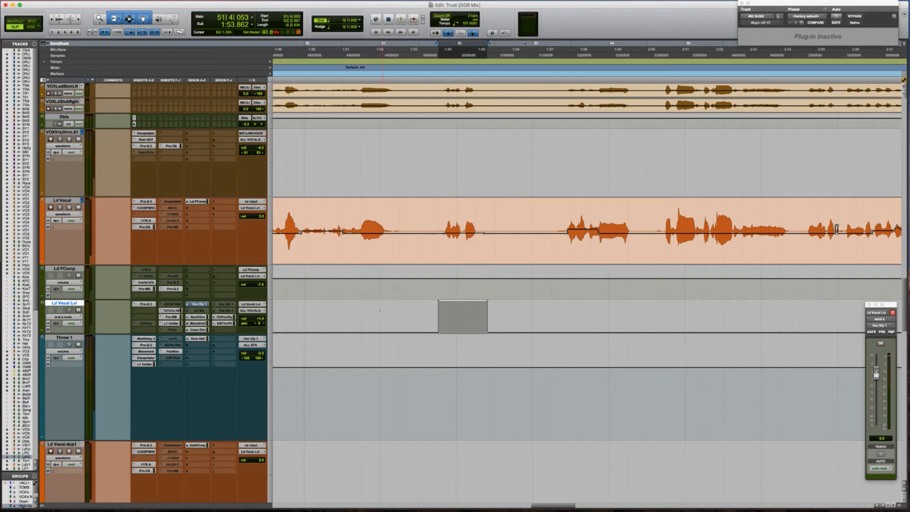
click(327, 313)
key(space)
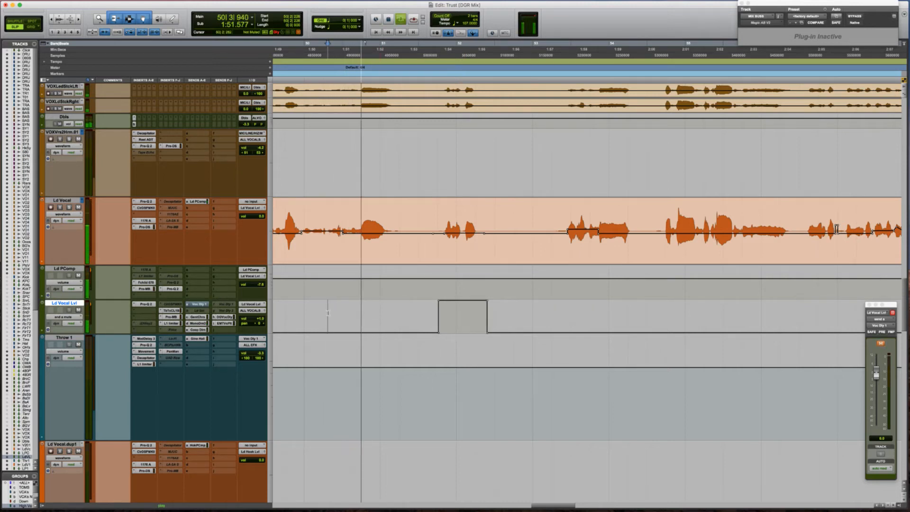
Step: Unmute the Vox Dly 1 send from about bar 50 beat 2 to bar 51, and play both throws from bar 49 beat 3
key(space)
shift+click(393, 312)
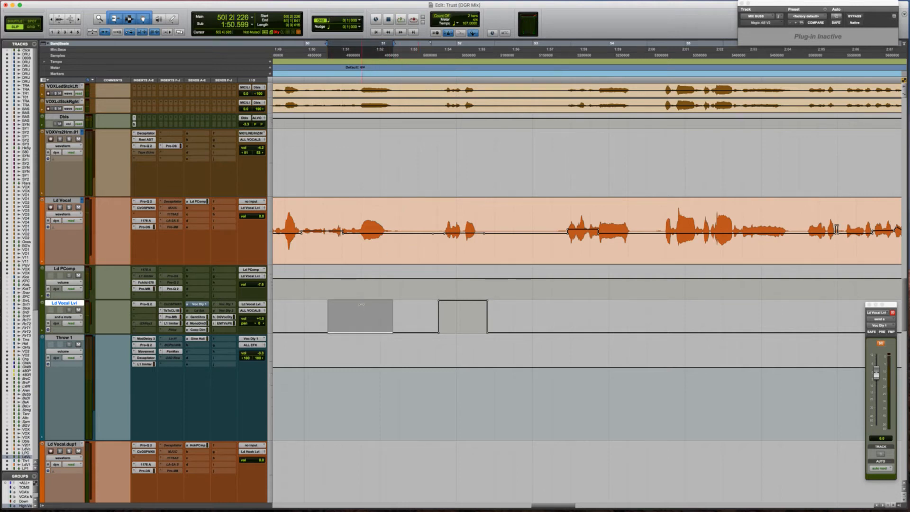
drag(367, 265, 368, 259)
click(280, 311)
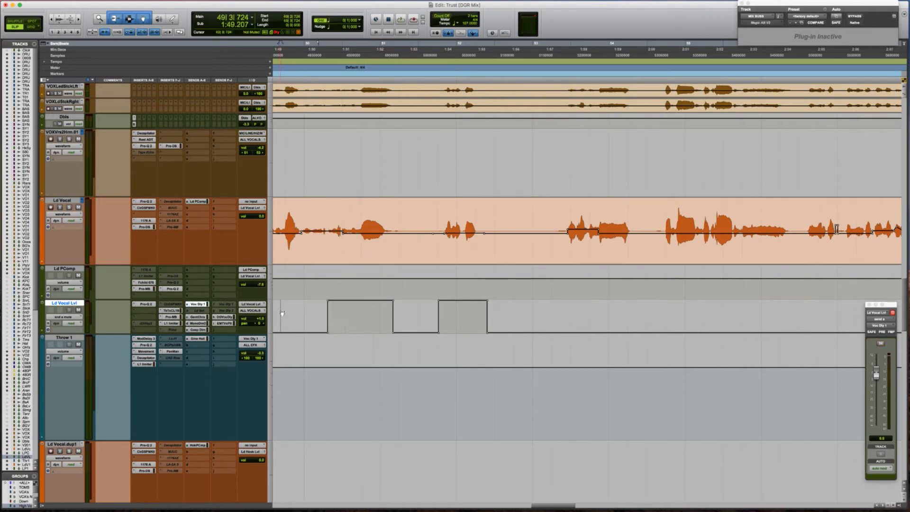
key(space)
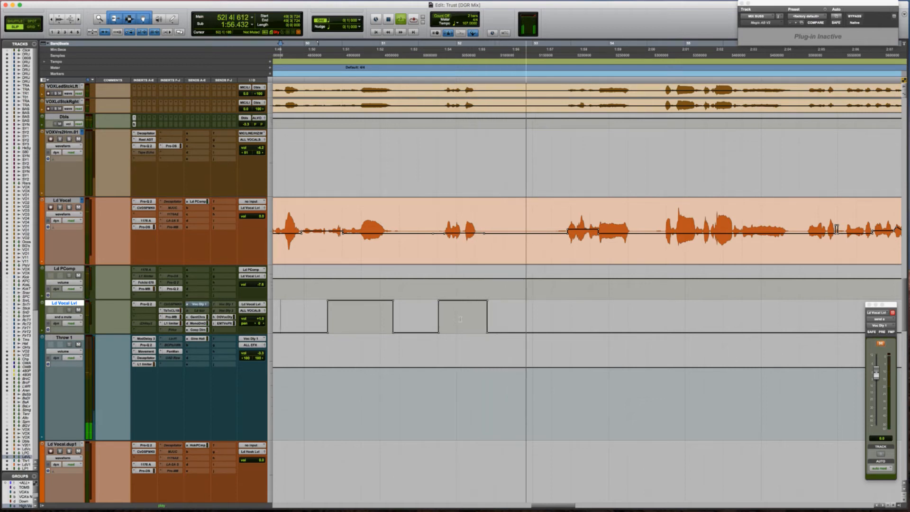
key(space)
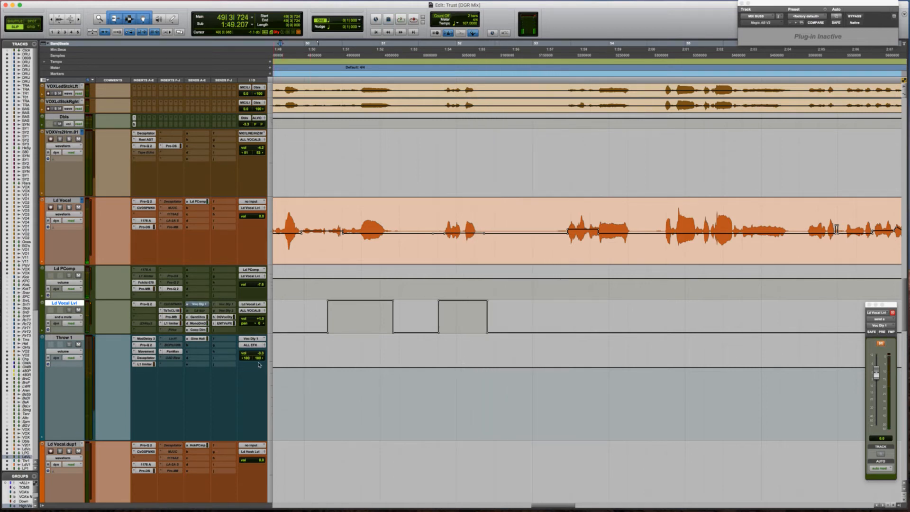
Step: Shape the Throw 1 volume automation with a dip at about bar 51 beat 4 and a rise to about bar 53 beat 2, refining its points during playback
key(space)
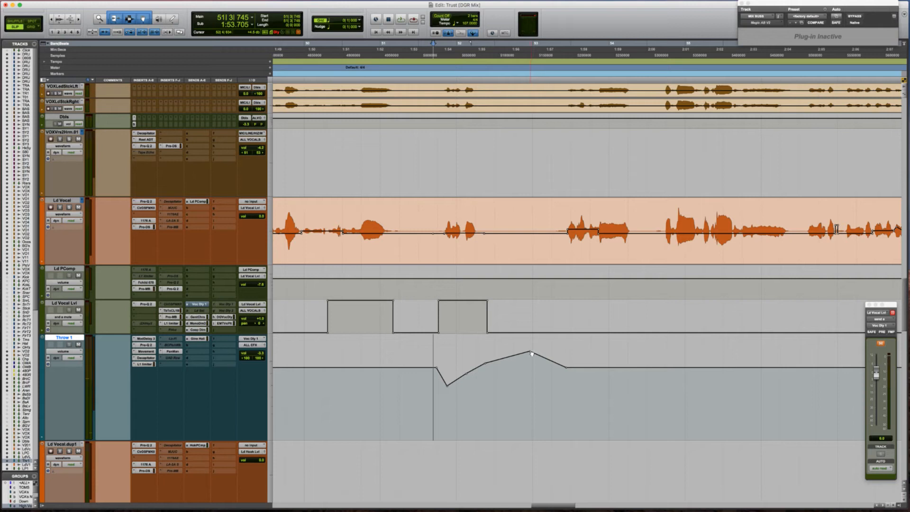
key(space)
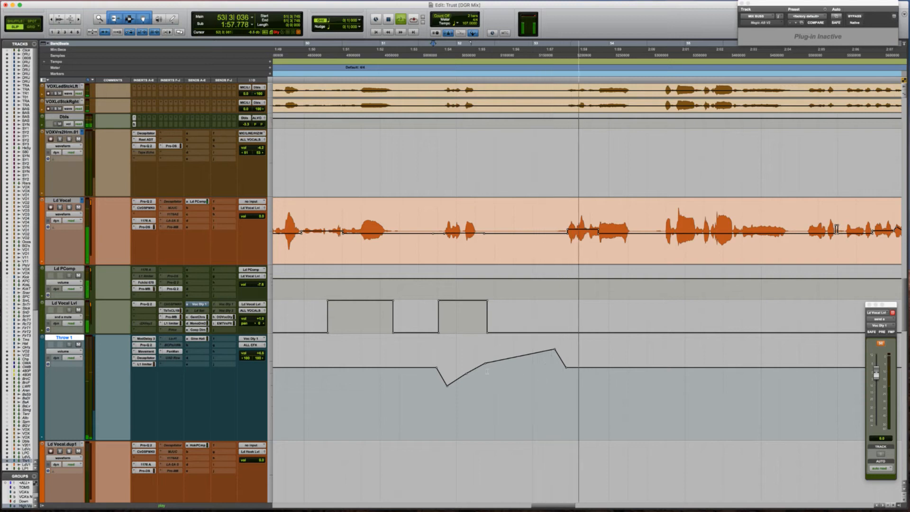
click(466, 374)
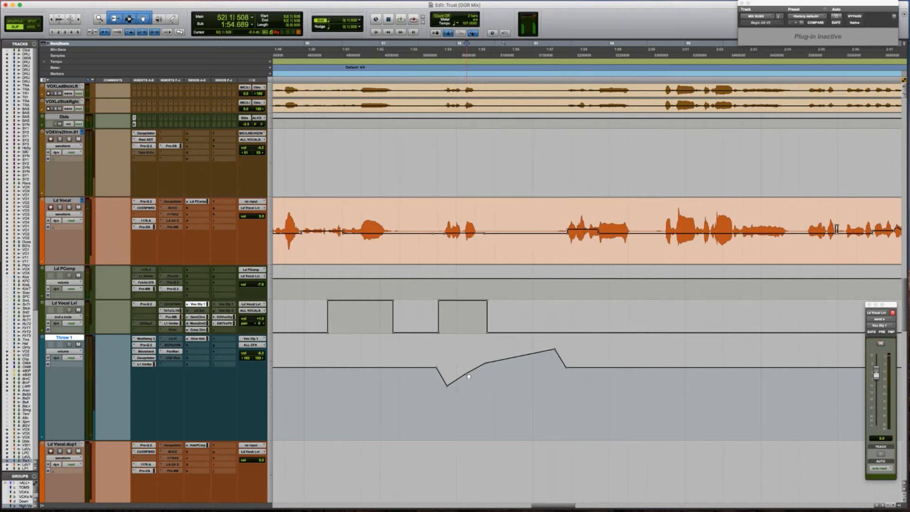
key(space)
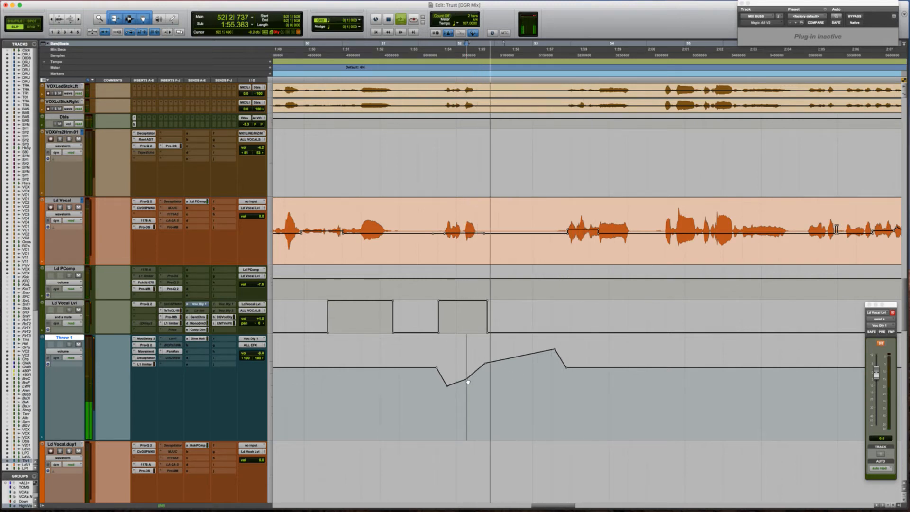
key(space)
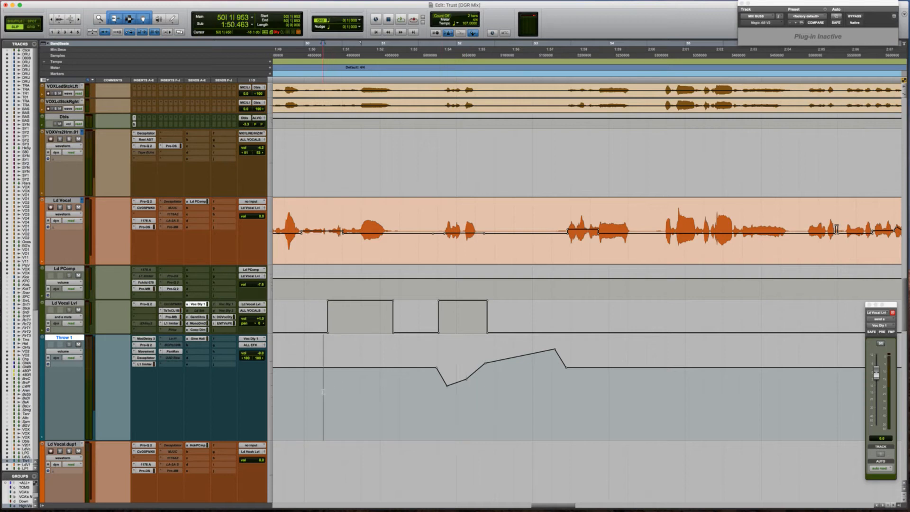
key(space)
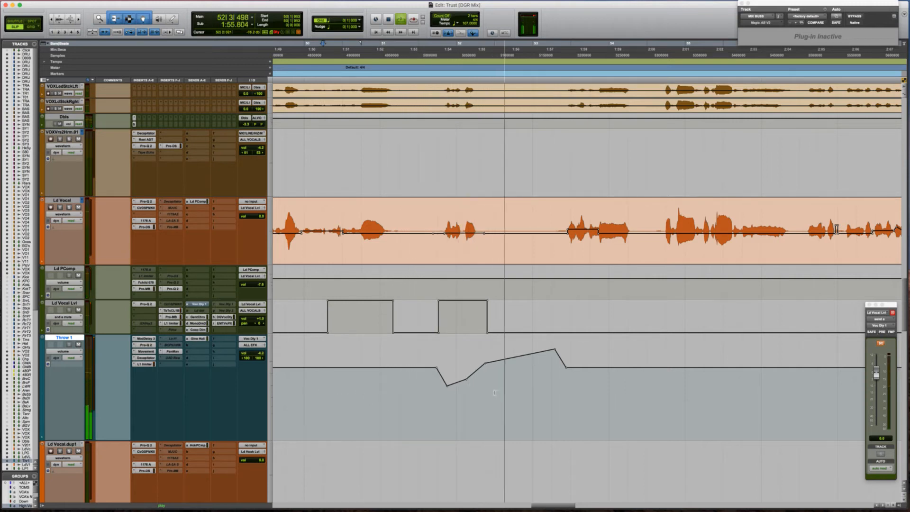
drag(487, 366, 494, 361)
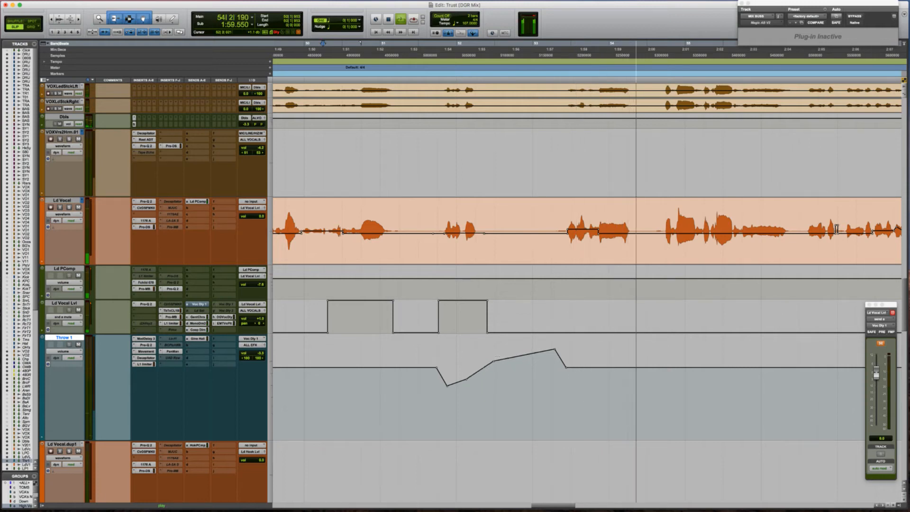
Step: Find the SYNTH Riser 1 and 2 tracks above the vocals, audition them from about bar 51 beat 3, and check where they end
scroll(494, 361, up, 5)
key(space)
scroll(497, 357, up, 5)
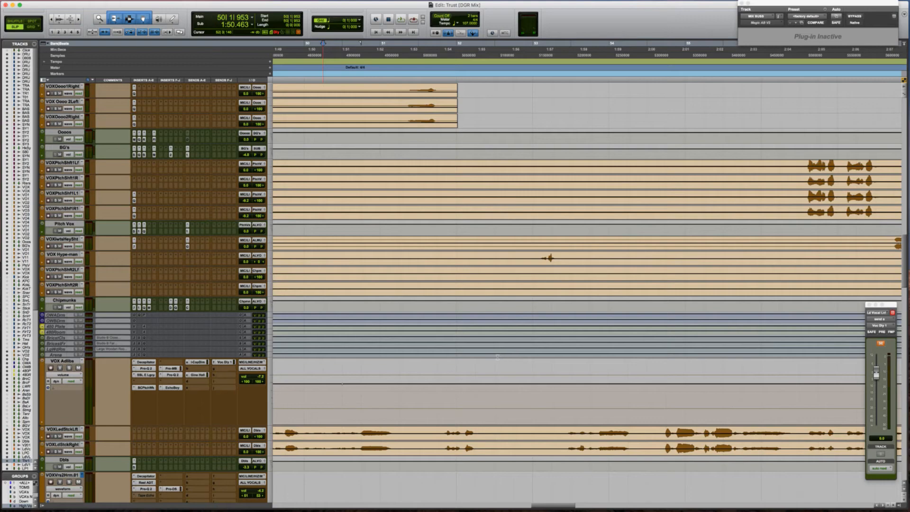
scroll(472, 252, up, 10)
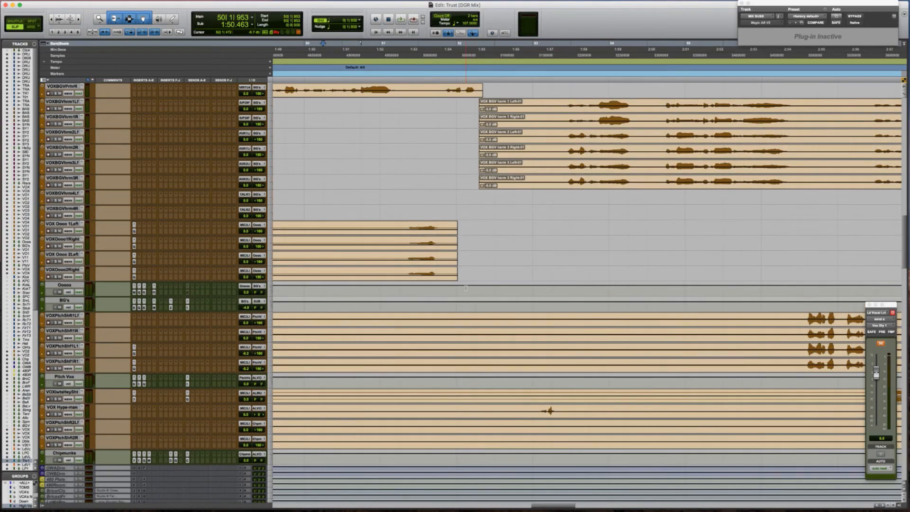
scroll(466, 288, up, 15)
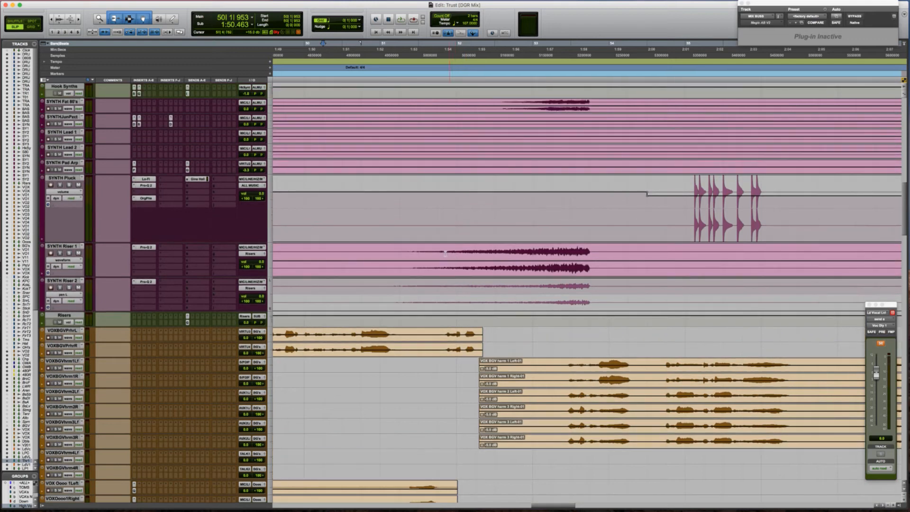
click(419, 254)
key(space)
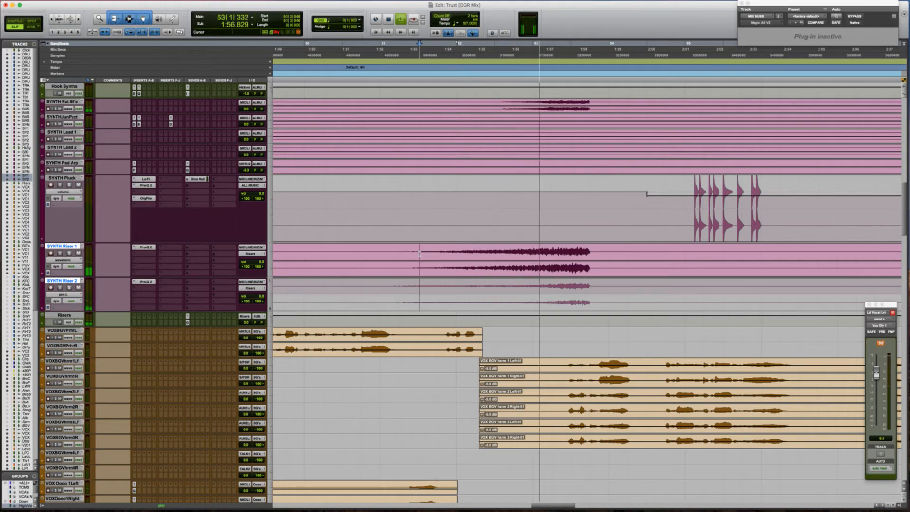
key(space)
scroll(480, 252, up, 2)
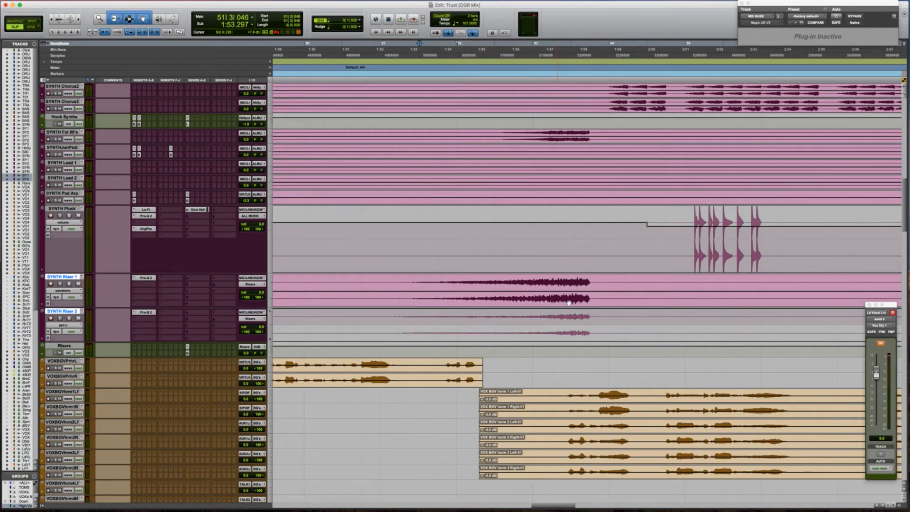
shift+click(595, 280)
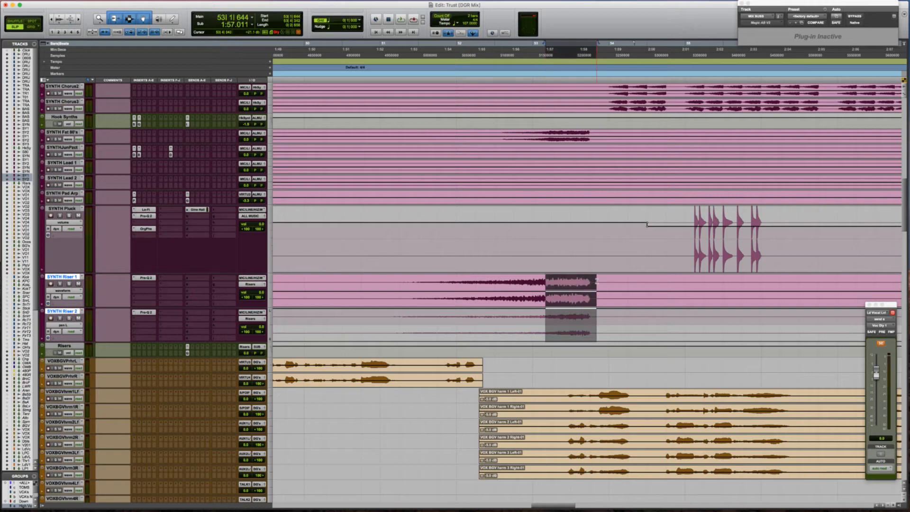
click(482, 281)
Step: Audition SYNTH Arp 1 from about bar 52, first soloed and then in the full mix
scroll(481, 279, up, 10)
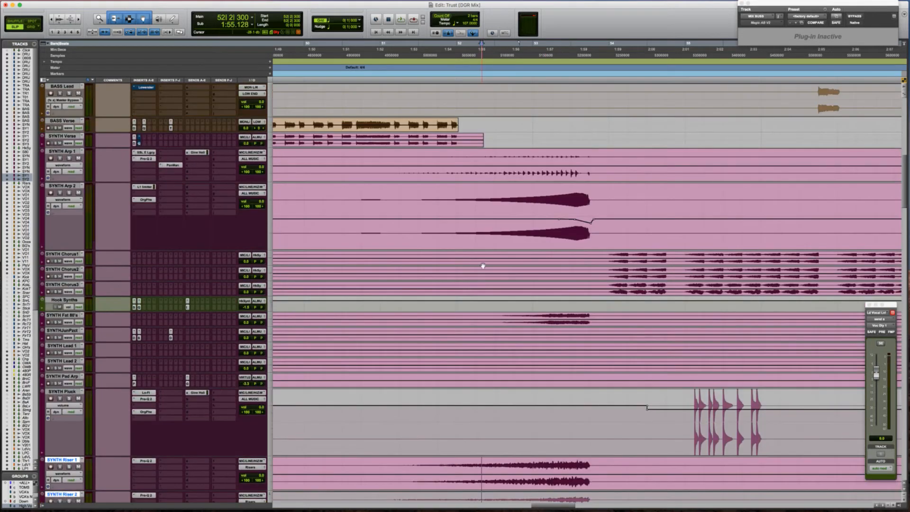
click(461, 155)
key(shift+s)
key(space)
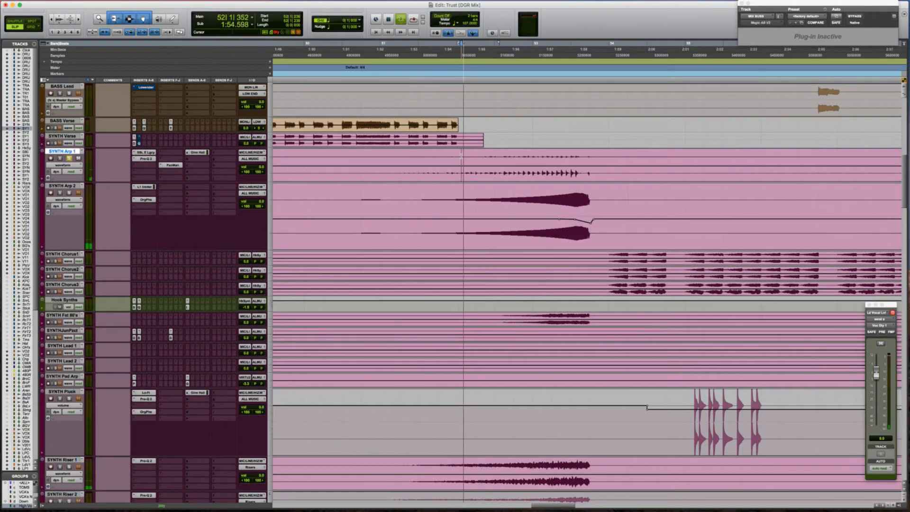
key(space)
key(space)
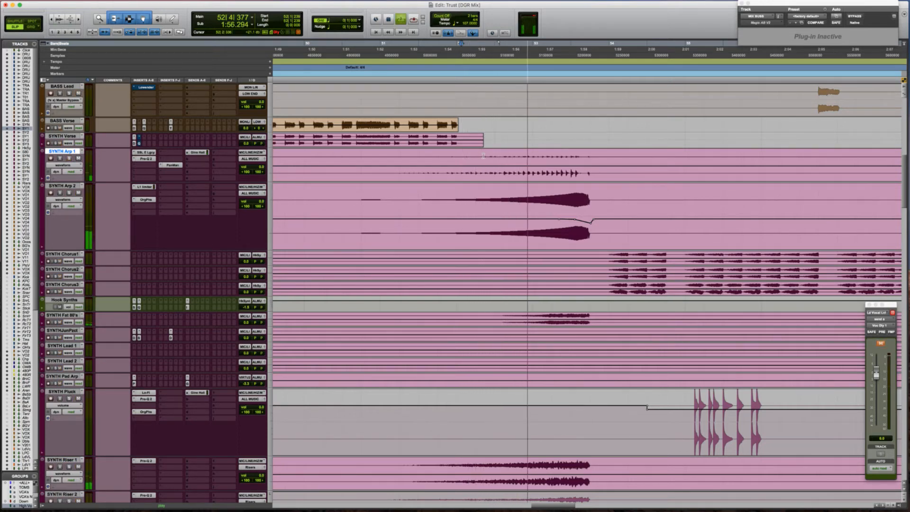
key(space)
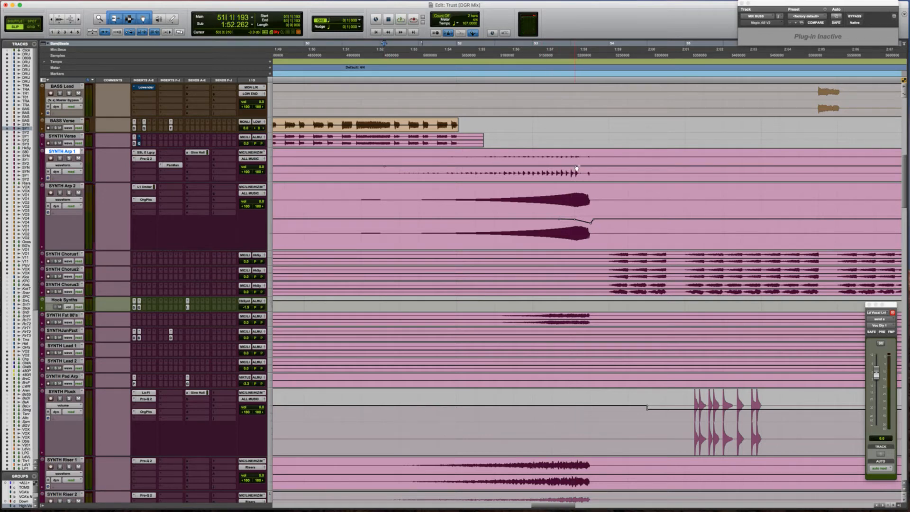
Step: Boost SYNTH Arp 1's clip gain line from about bar 51, tapering down to about bar 53 beat 3, and play it
drag(406, 165, 404, 161)
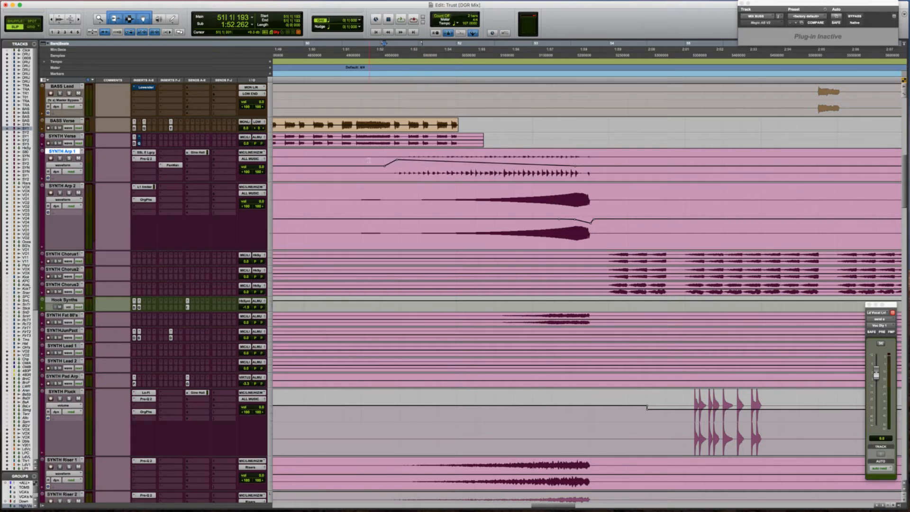
key(space)
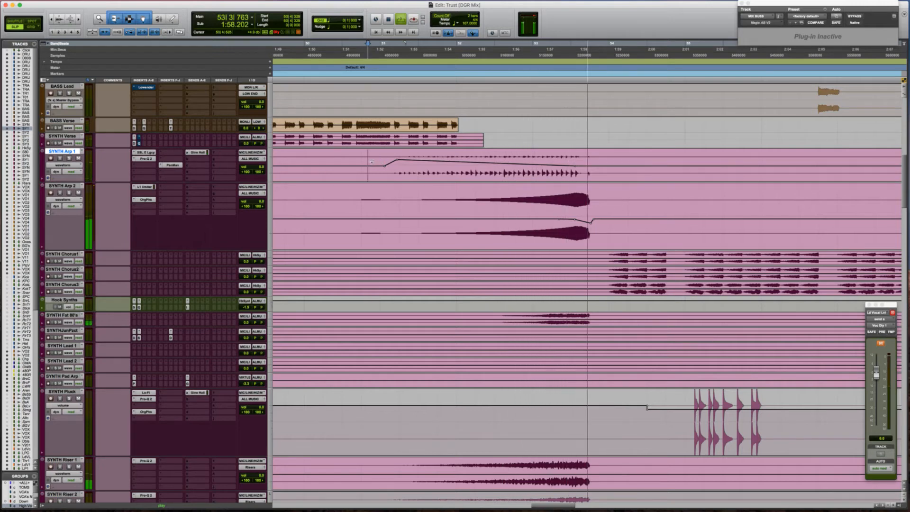
key(space)
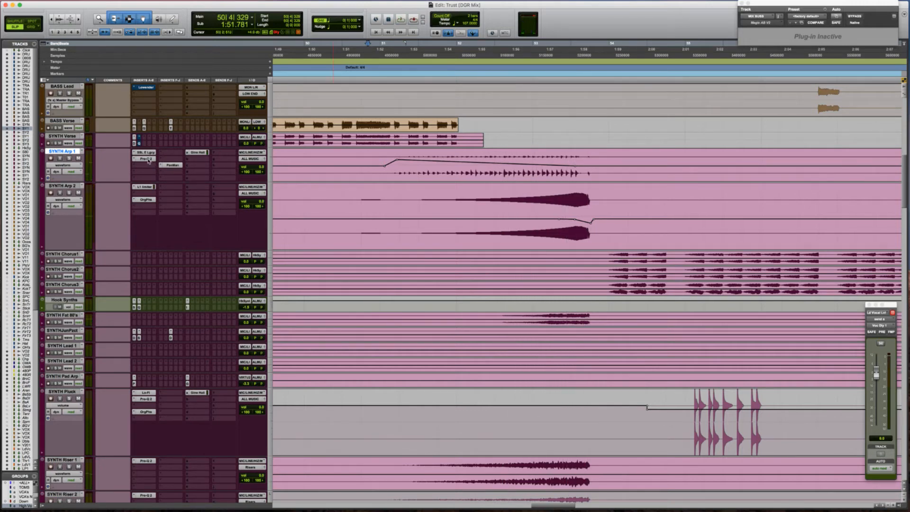
Step: Try raising the high-cut frequency in SYNTH Arp 1's Pro-Q 2 during playback, and set the track's automation mode to touch
click(149, 160)
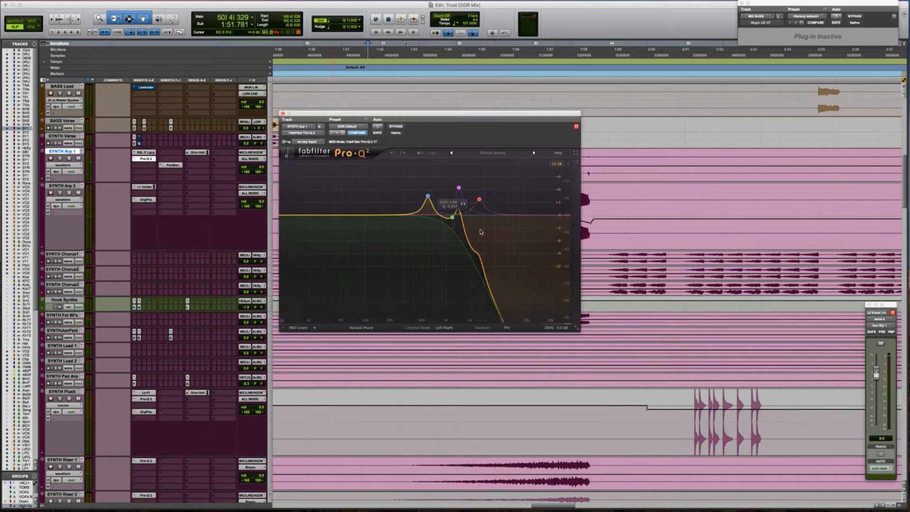
click(453, 218)
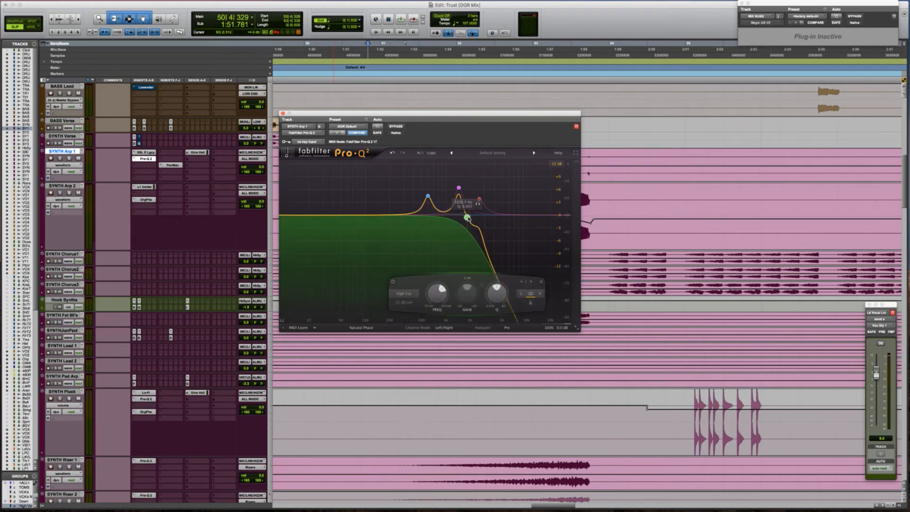
key(space)
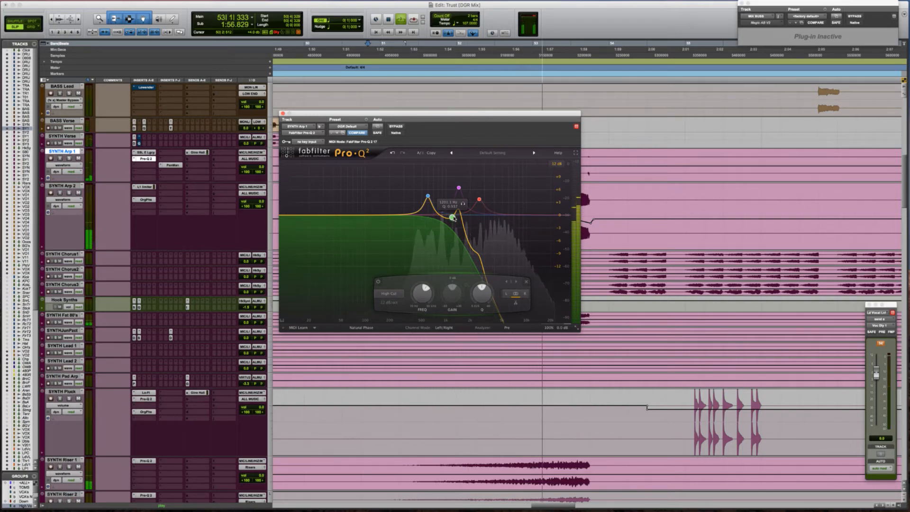
key(space)
click(71, 171)
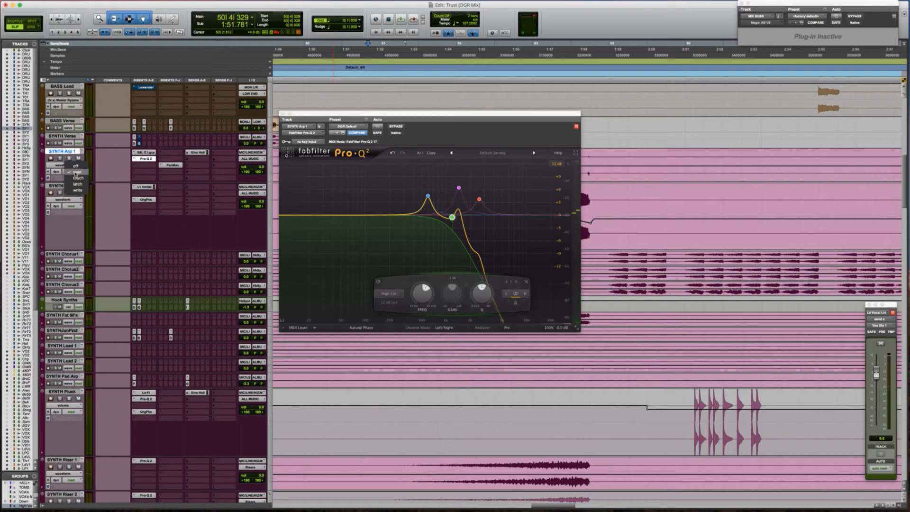
click(79, 178)
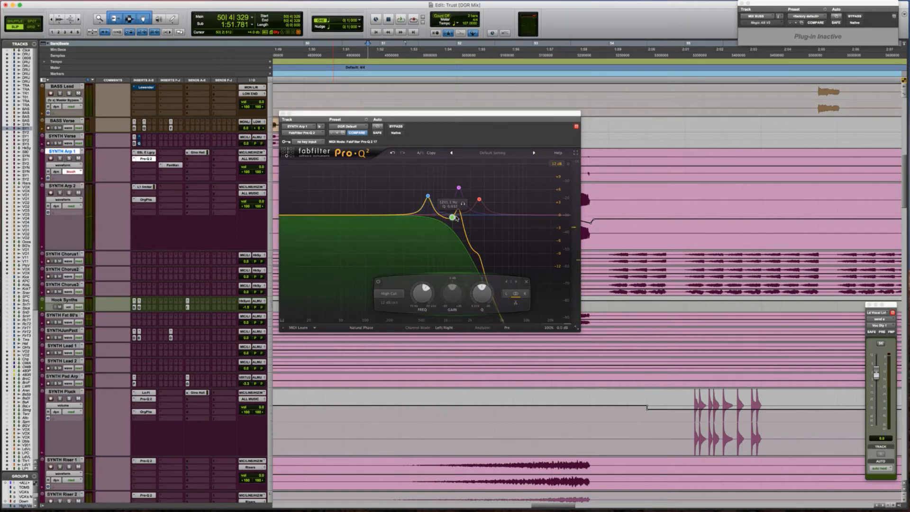
Step: Write high-cut automation moves for SYNTH Arp 1's Pro-Q 2 over repeated playback passes from bar 50 beat 4, and close the plug-in
key(space)
mouse_move(454, 220)
mouse_down()
mouse_move(516, 218)
mouse_move(452, 217)
mouse_up()
key(space)
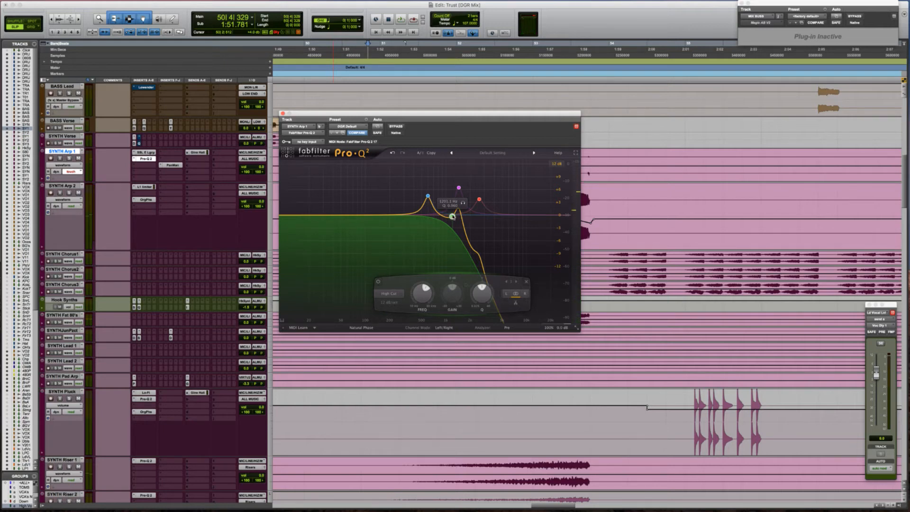
key(space)
mouse_move(452, 216)
mouse_down()
mouse_move(517, 217)
mouse_move(452, 217)
mouse_up()
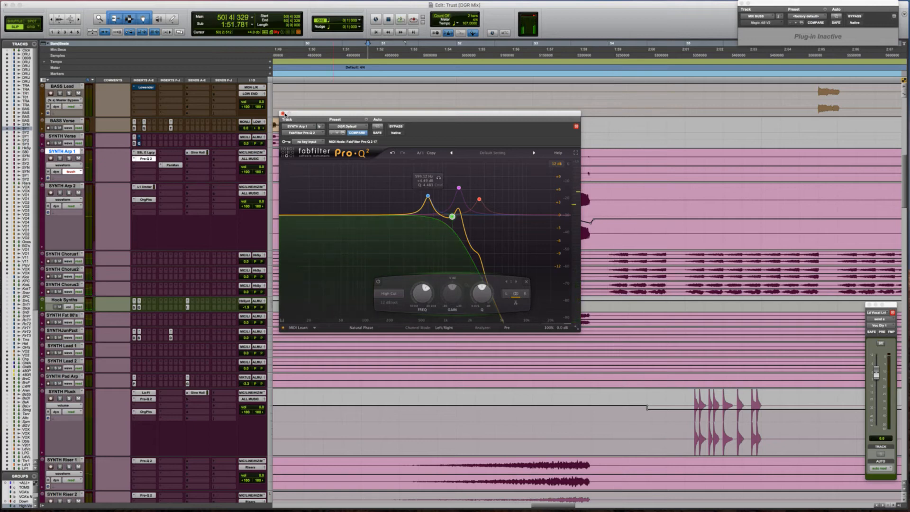
click(283, 113)
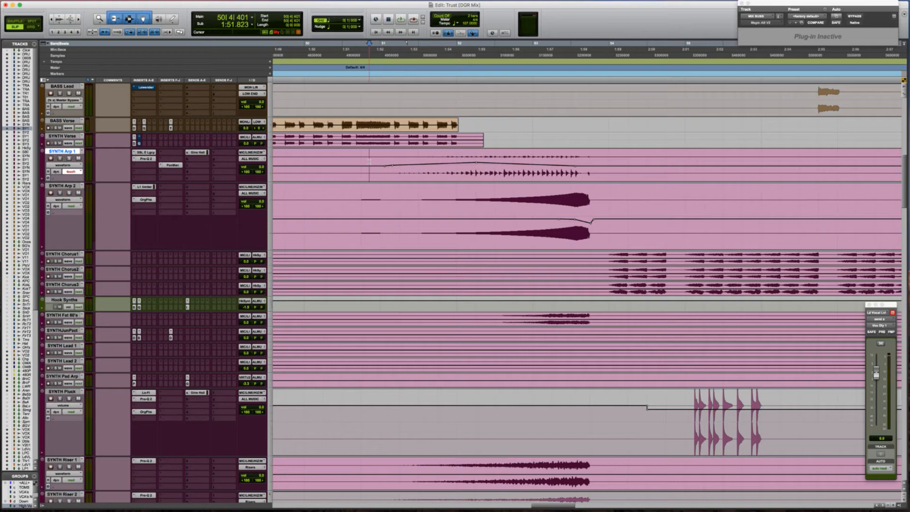
Step: Shape SYNTH Arp 1's right pan automation with a sharp peak just after bar 51 and a gradual return before bar 54, auditioning it
key(space)
ctrl+super+click(258, 173)
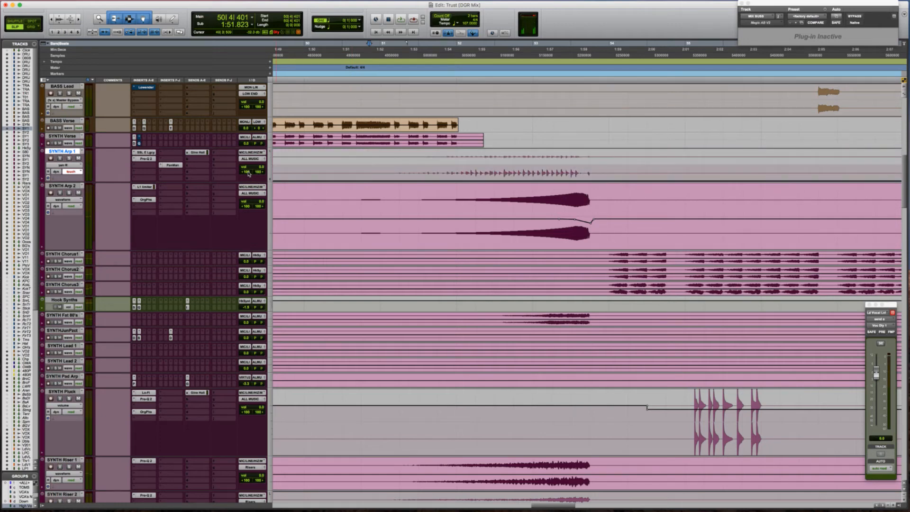
ctrl+super+click(248, 173)
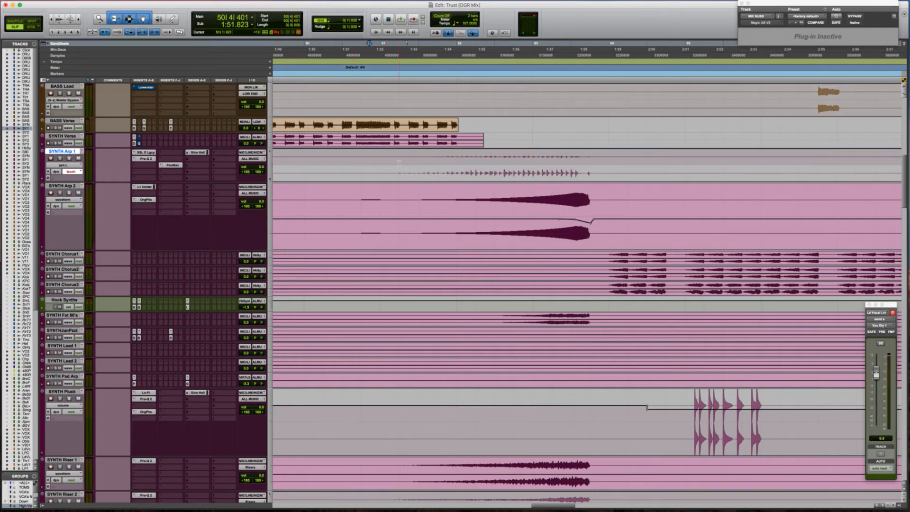
ctrl+super+click(259, 173)
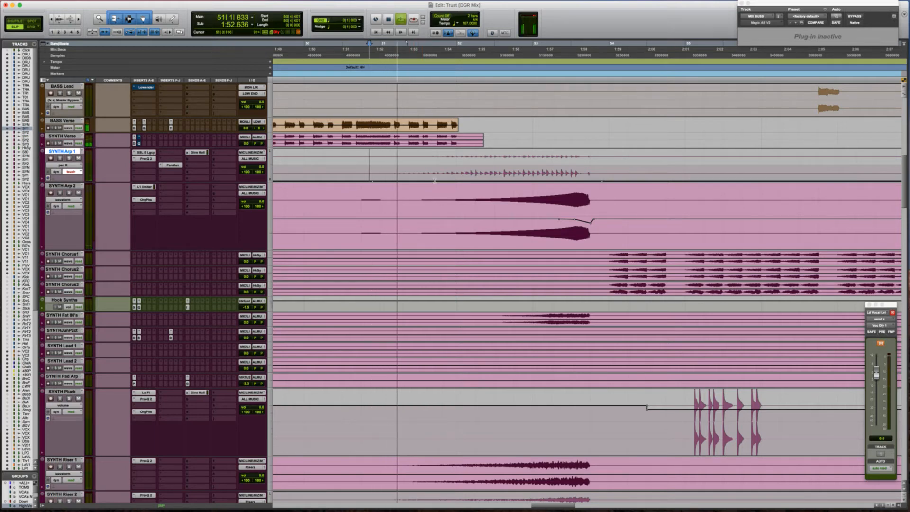
key(space)
key(space)
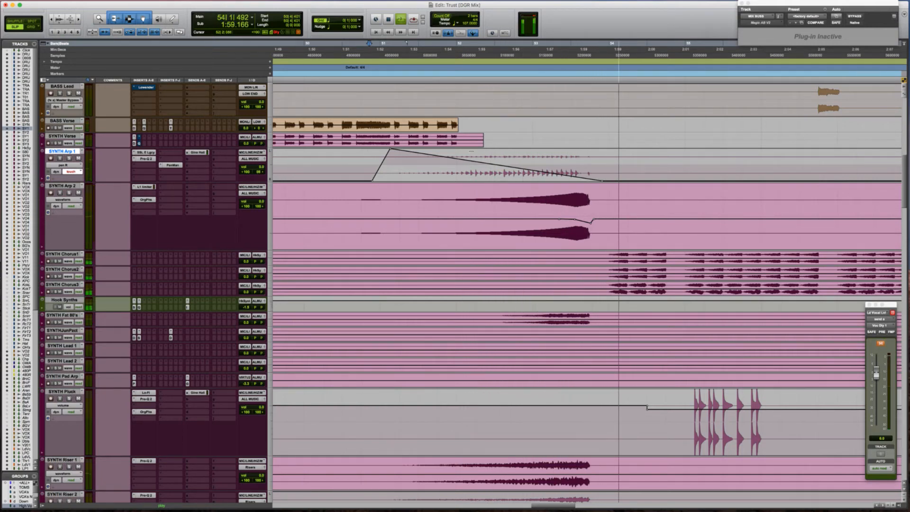
key(space)
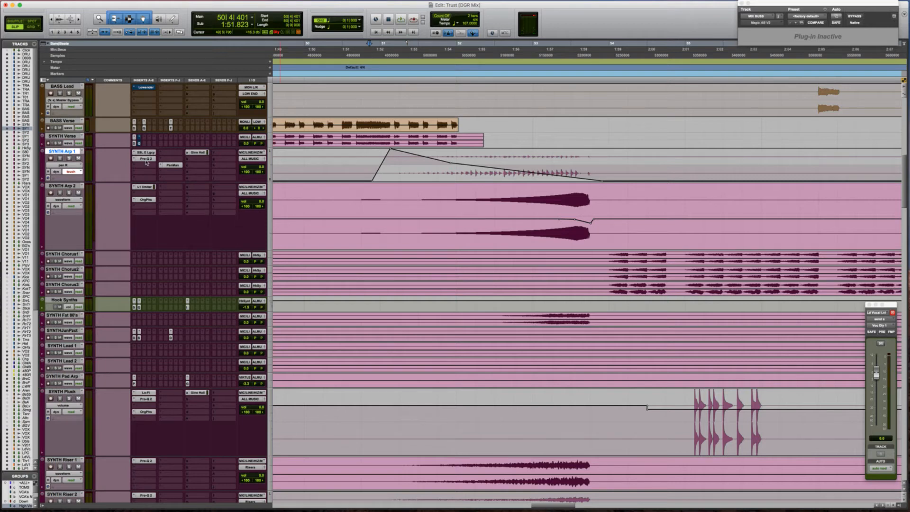
Step: Raise the resonance of SYNTH Arp 1's Pro-Q 2 high cut to a Q of about 2.75, steepen its slope, and play the build
click(145, 159)
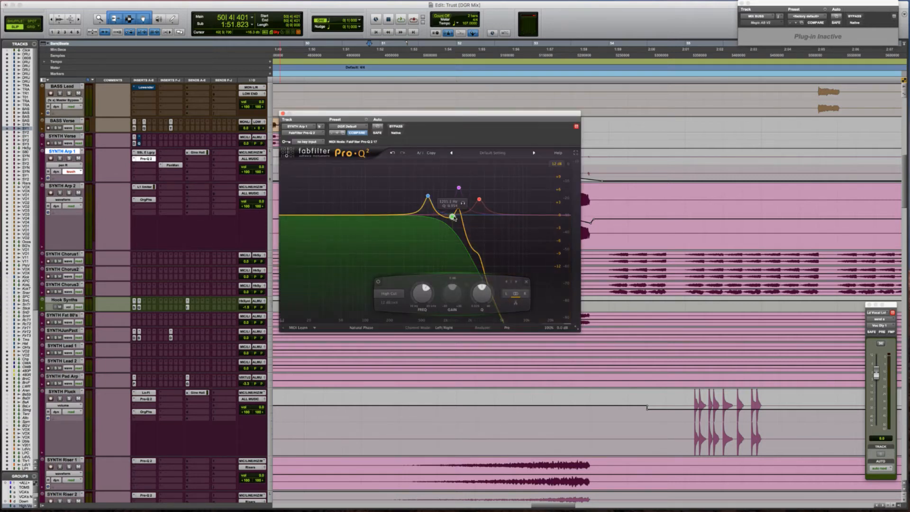
drag(453, 216, 453, 197)
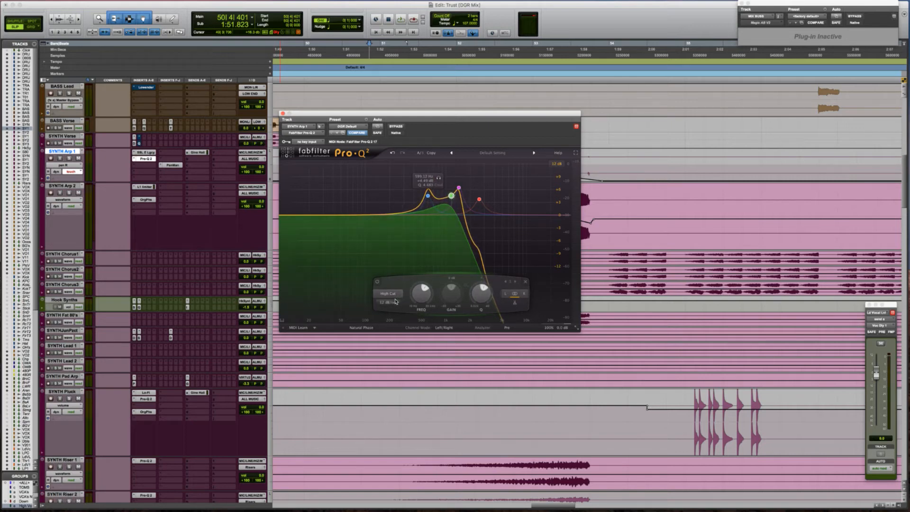
alt+shift+click(451, 196)
key(space)
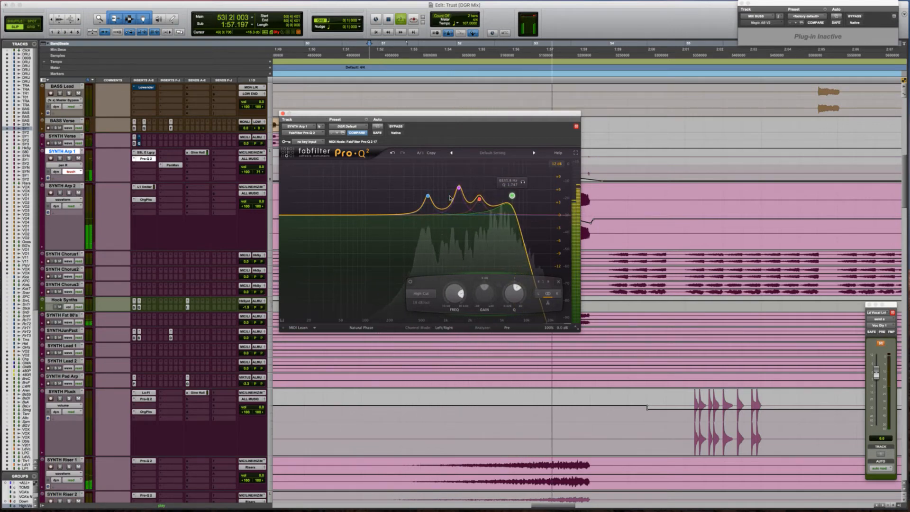
key(space)
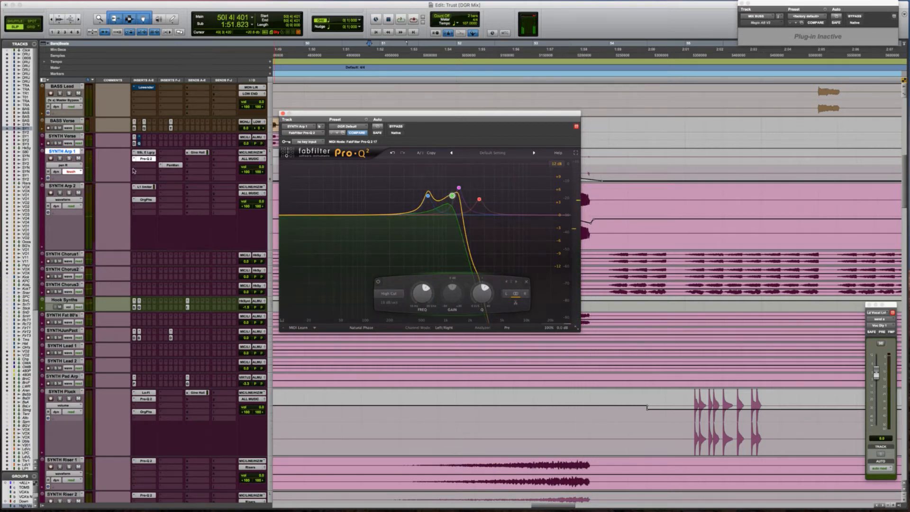
Step: Insert a multichannel FabFilter Pro-MB on SYNTH Arp 1 in the slot after Pro-Q 2
click(135, 168)
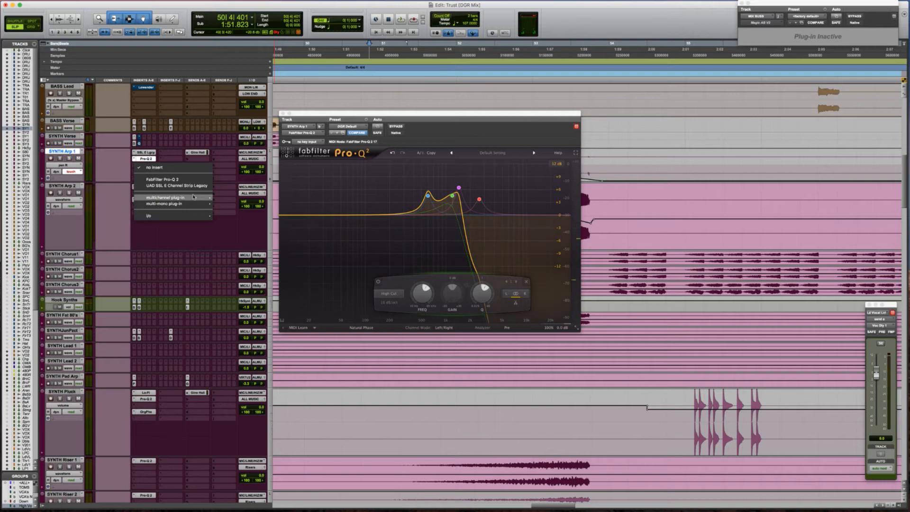
mouse_move(194, 197)
mouse_move(242, 136)
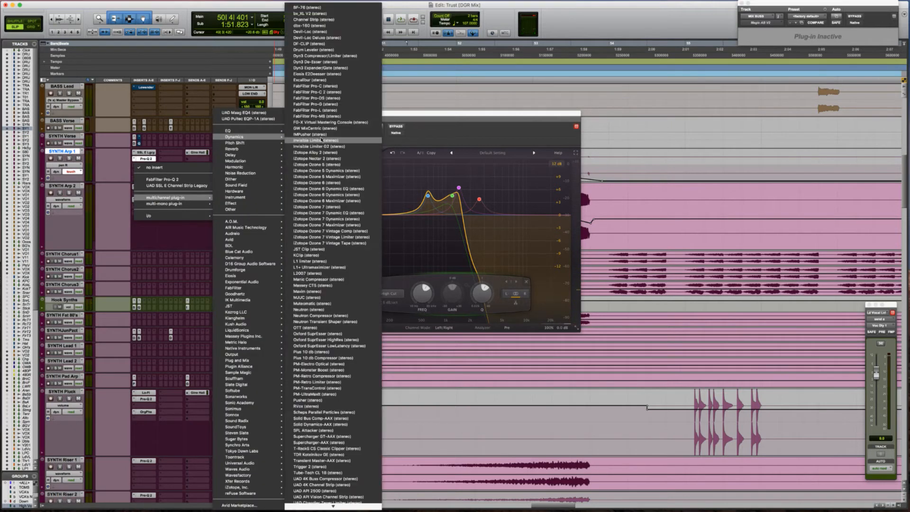
click(323, 116)
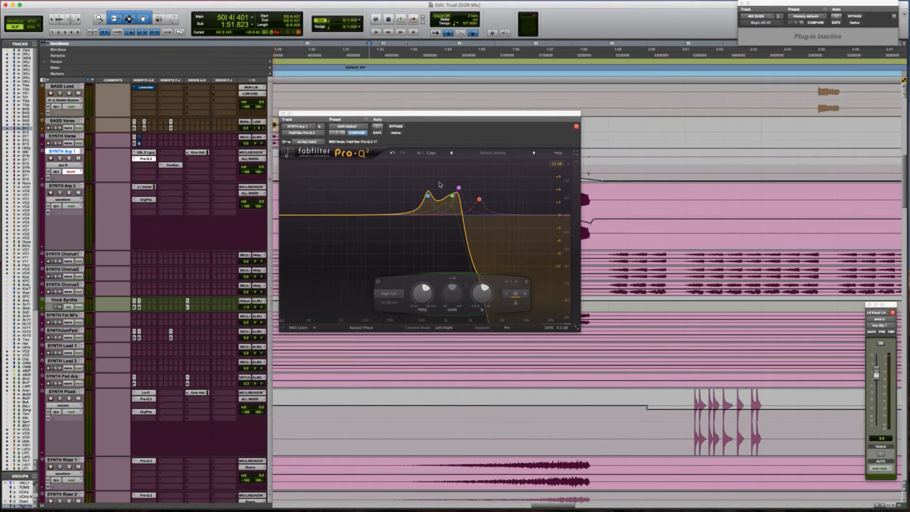
Step: Set up a Pro-MB band on SYNTH Arp 1 reaching up through the highs, lower its threshold while soloed during playback, and close the plug-in
click(484, 207)
drag(468, 173, 451, 173)
key(space)
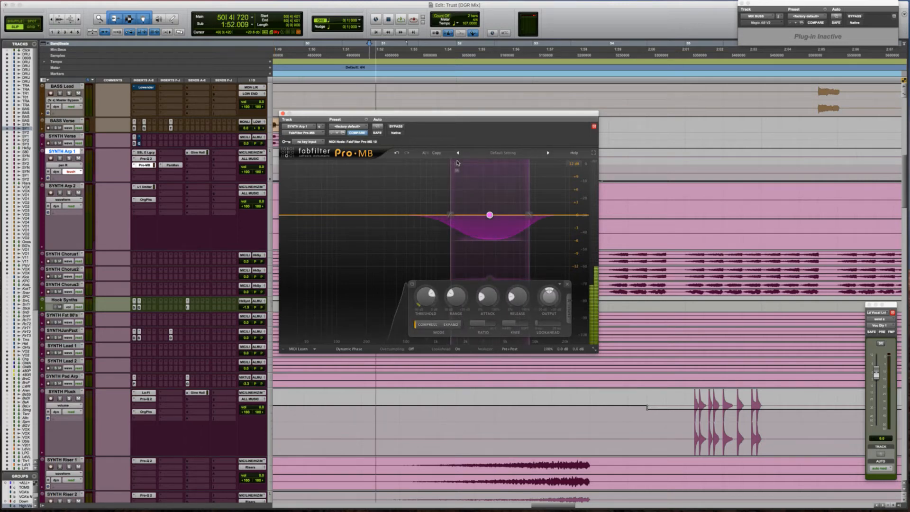
click(457, 164)
drag(529, 180, 588, 180)
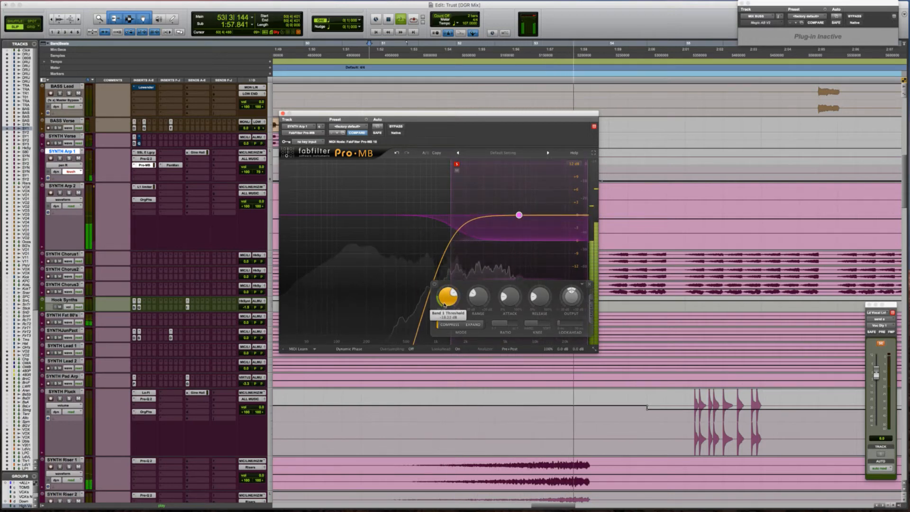
key(space)
click(456, 165)
click(282, 114)
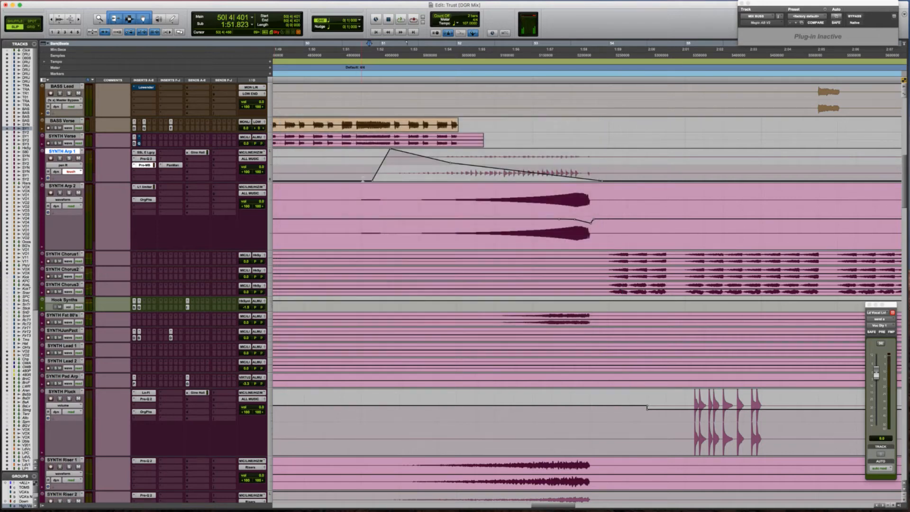
Step: Place the playback start at bar 50 on SYNTH Arp 2 and return SYNTH Arp 1's automation mode to read
key(r)
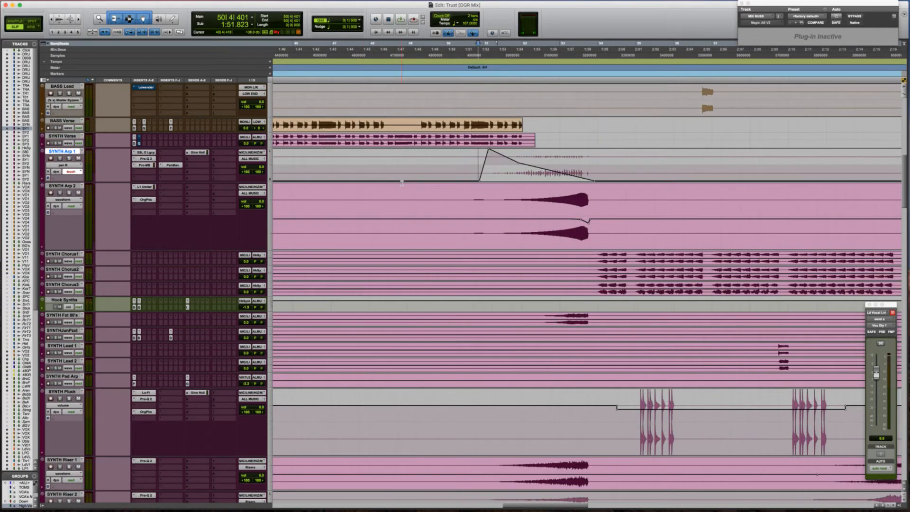
key(r)
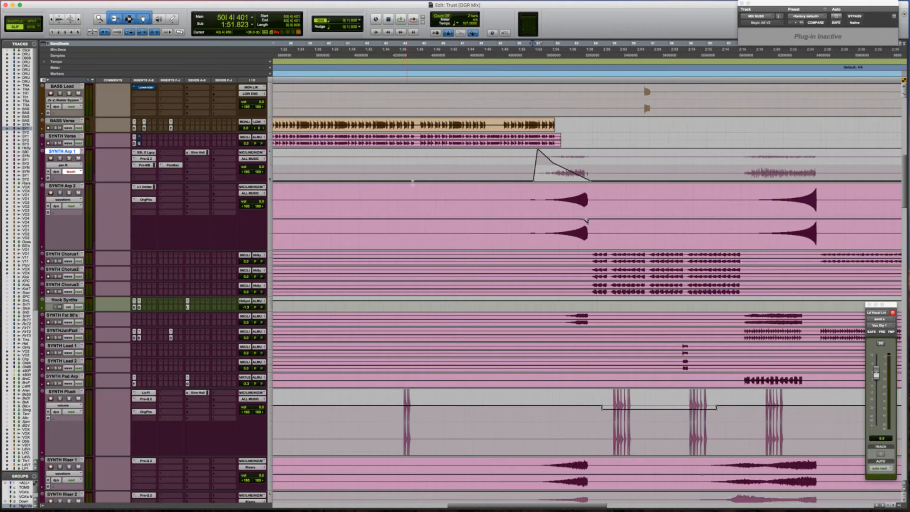
click(516, 207)
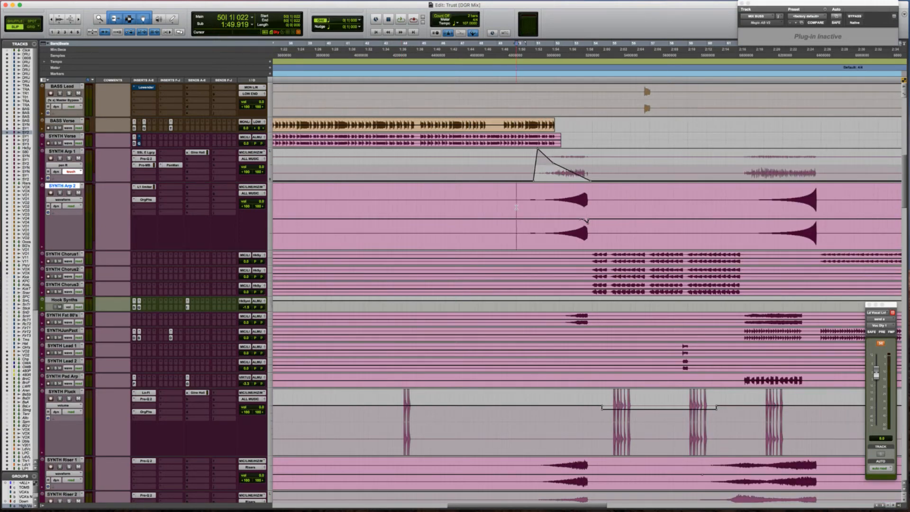
scroll(516, 207, right, 5)
scroll(515, 207, down, 3)
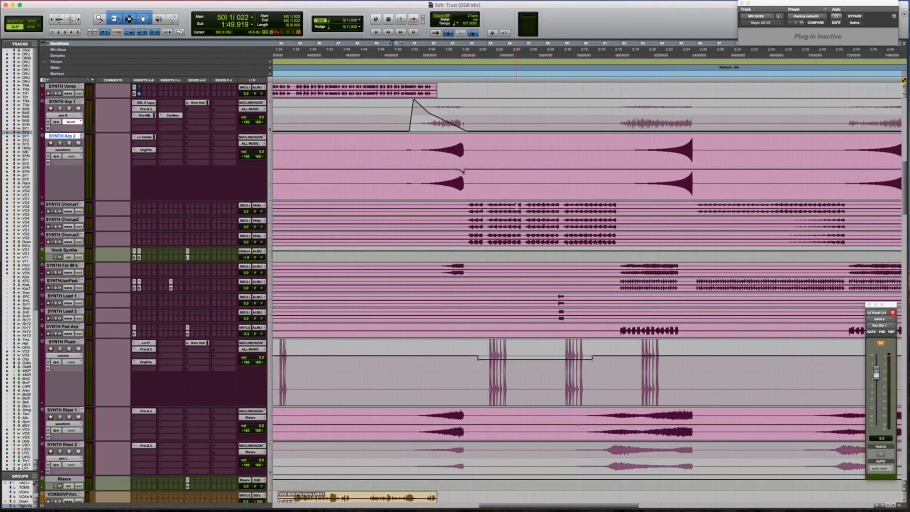
click(80, 123)
click(78, 116)
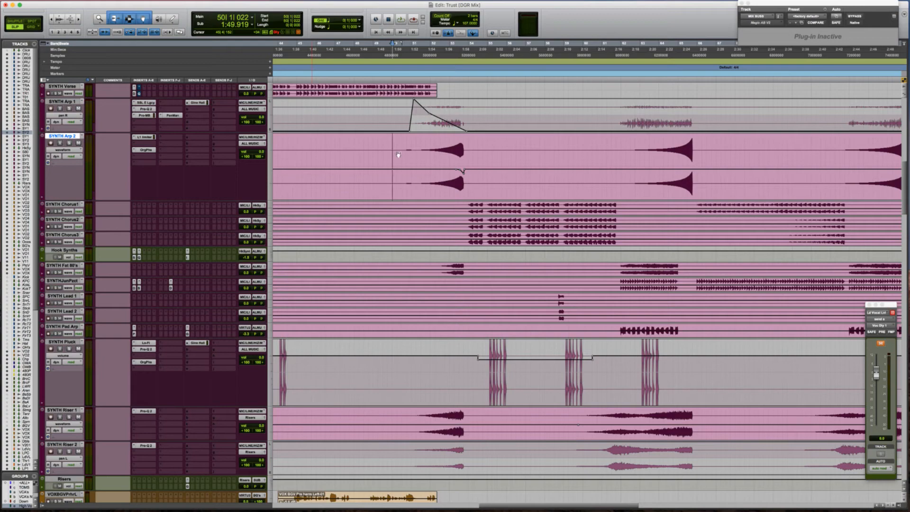
Step: Audition the transition and chorus from bar 50 alongside the Ld Vocal, Ld Vocal Lvl and Throw 1 tracks
scroll(392, 160, down, 20)
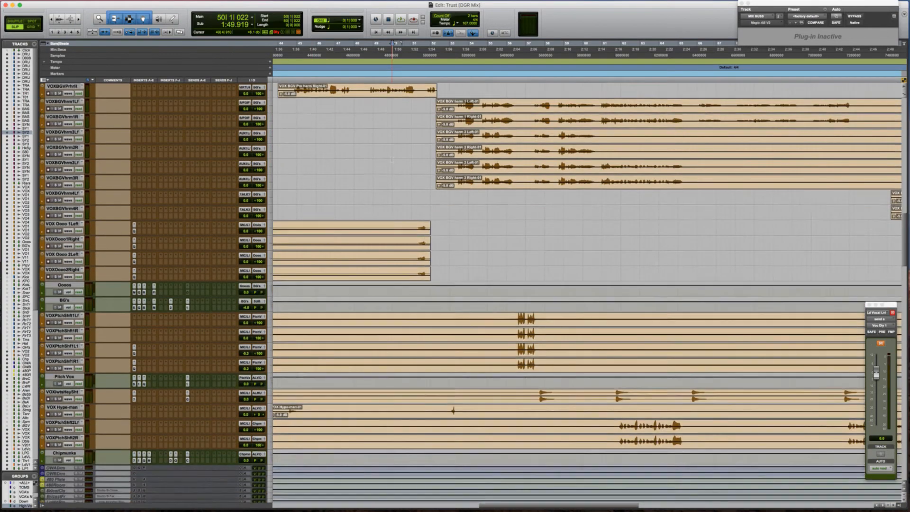
scroll(392, 161, down, 20)
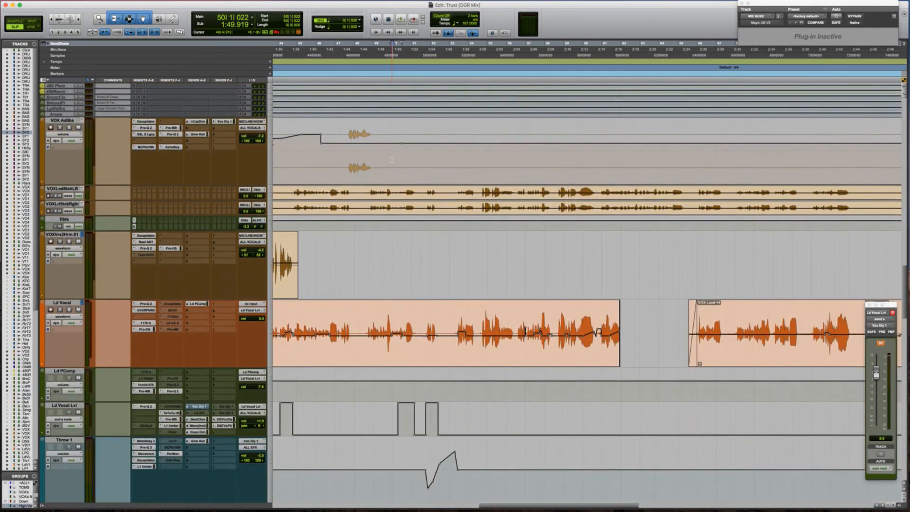
scroll(392, 160, down, 2)
key(space)
scroll(392, 160, right, 5)
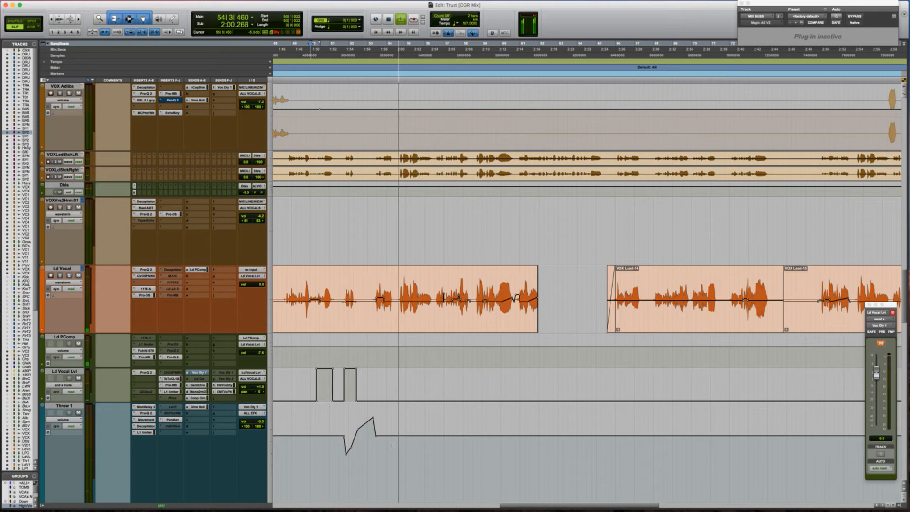
click(381, 446)
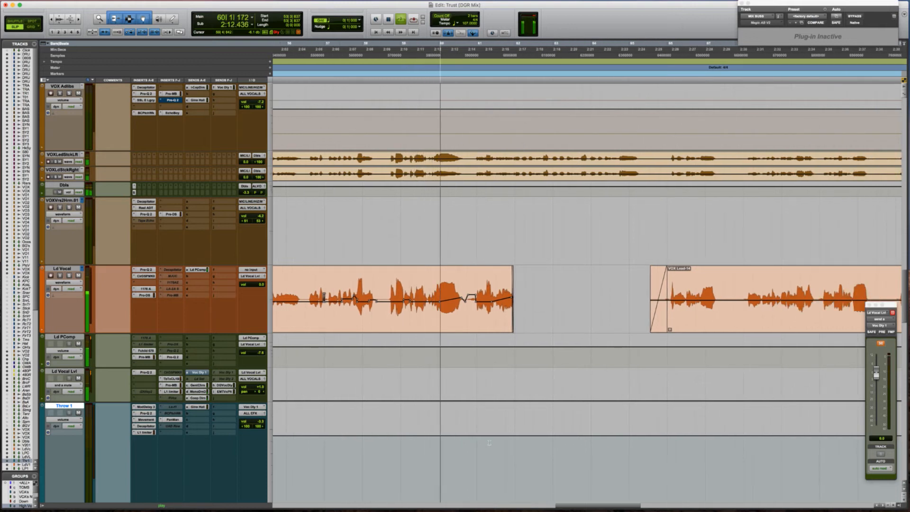
Step: Unmute Ld Vocal Lvl's Vox Dly 1 send in the automation from bar 59 beat 3 to about the start of bar 62
click(402, 453)
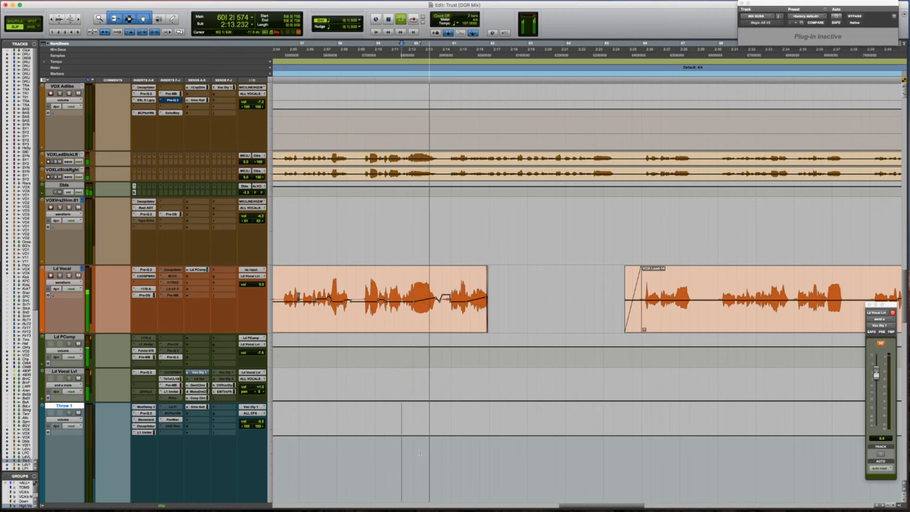
shift+click(492, 457)
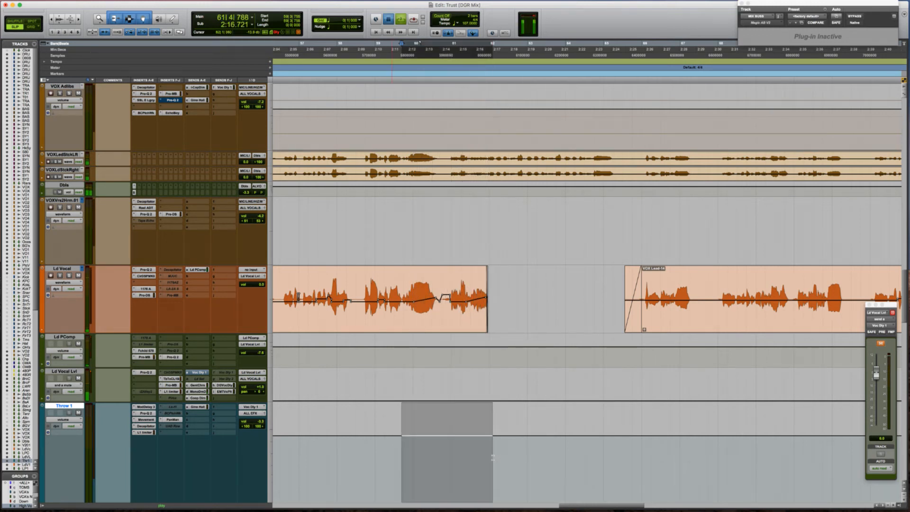
key(p)
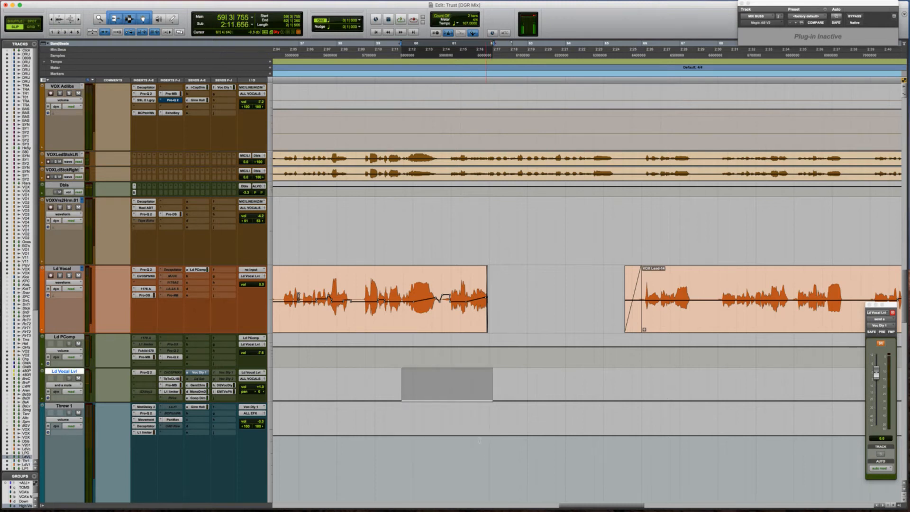
drag(447, 372, 449, 318)
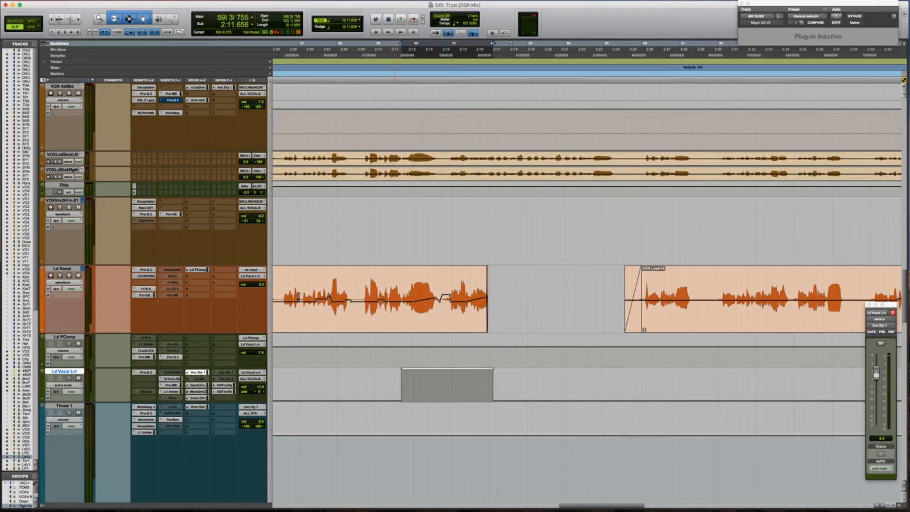
Step: Play from bar 58 beat 3 and shape Throw 1's volume automation with a dip near bar 61 and a rise after bar 62
click(356, 383)
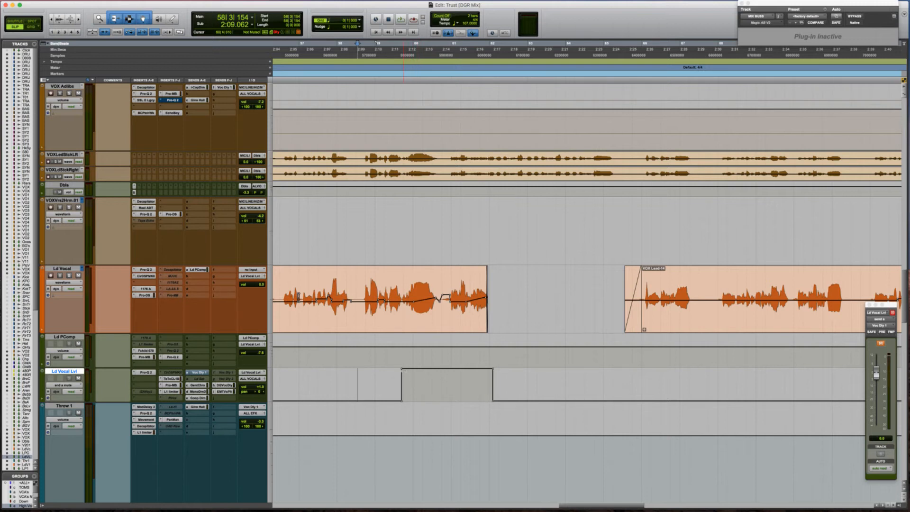
key(space)
click(469, 456)
key(space)
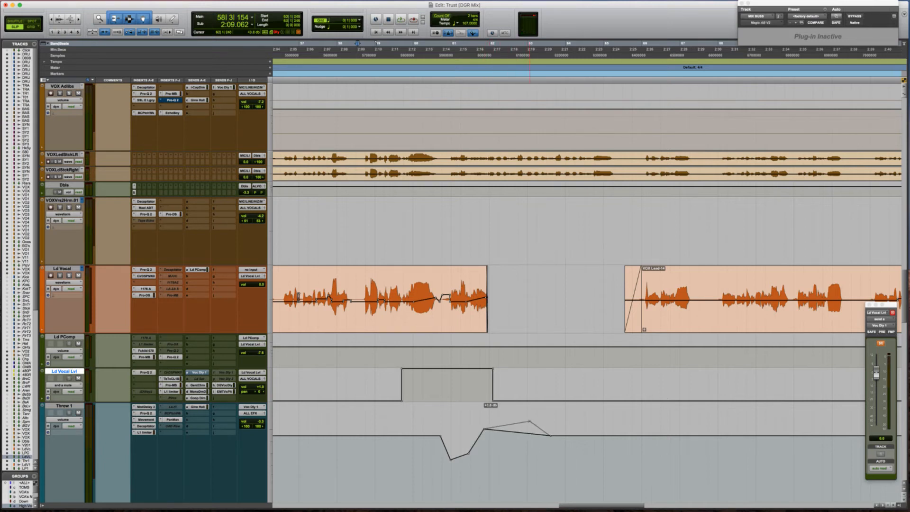
Step: Add a smaller dip to Throw 1's volume automation near bar 60 and audition the delay throw from bar 59 beat 3
click(402, 445)
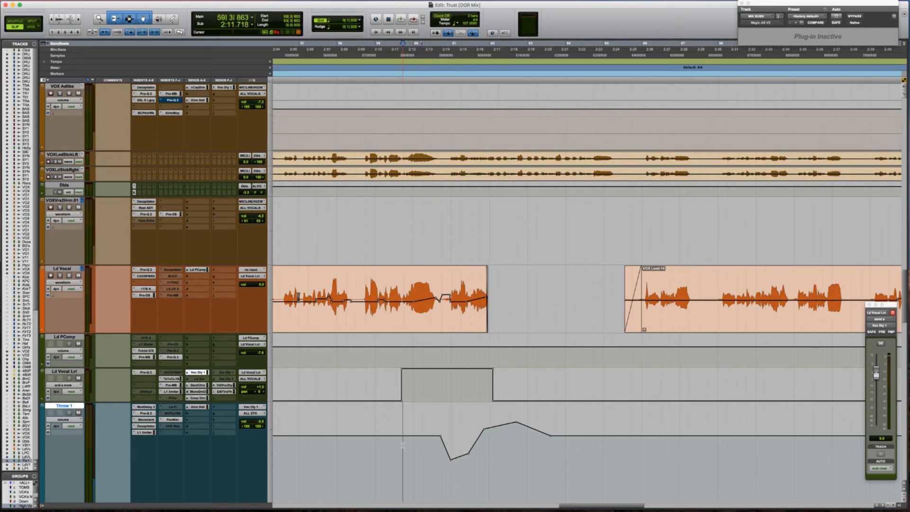
key(space)
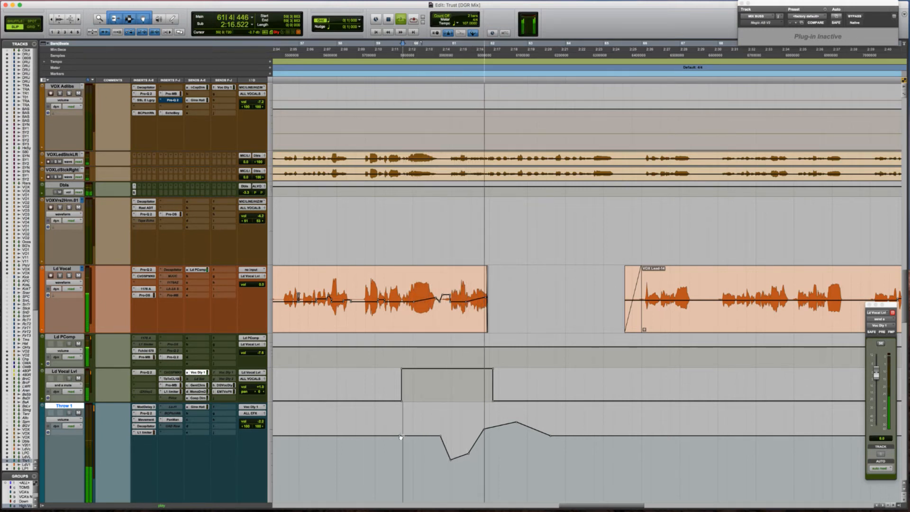
drag(417, 440, 421, 445)
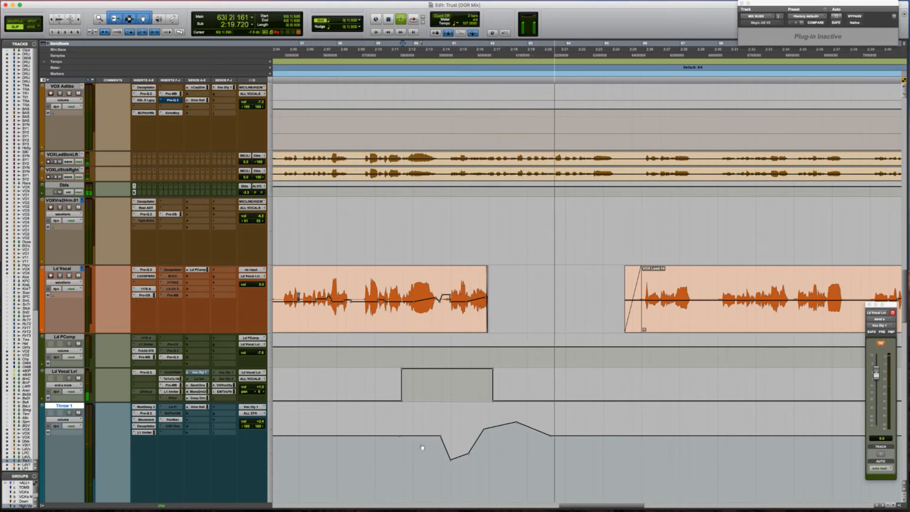
key(space)
key(space)
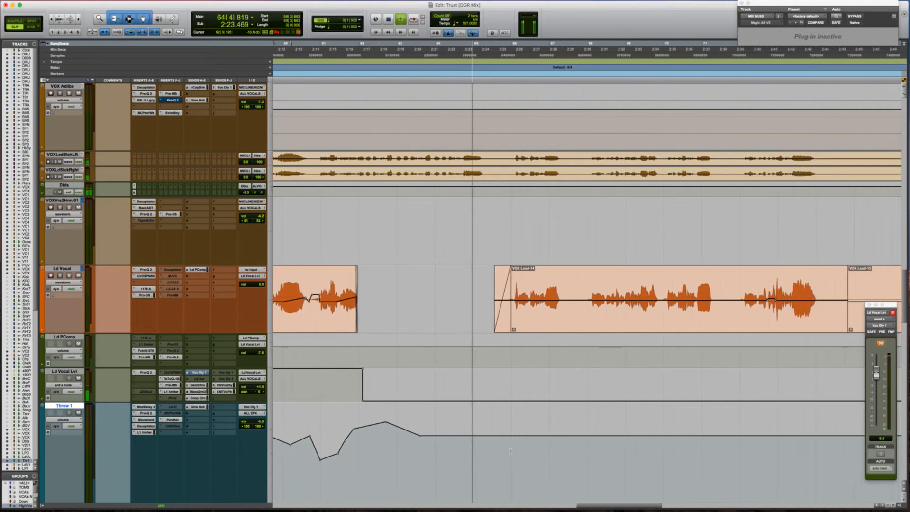
key(r)
scroll(510, 451, right, 3)
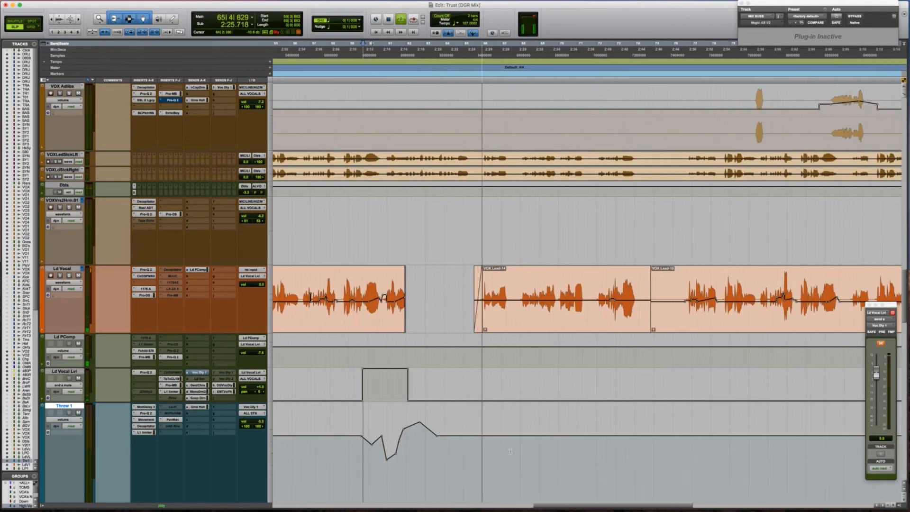
key(space)
Step: Add a send to the Vox Dly 1 bus on the Chipmunks track
scroll(476, 207, up, 1)
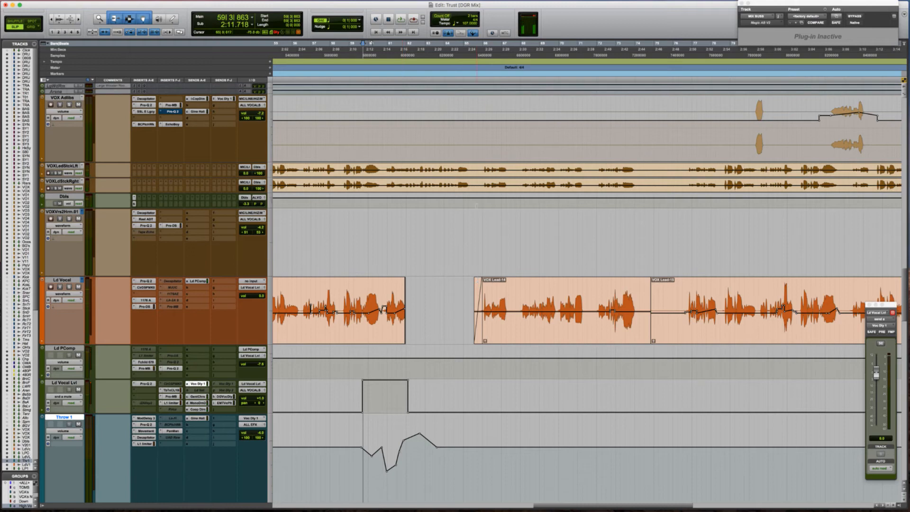
click(457, 233)
scroll(457, 233, up, 10)
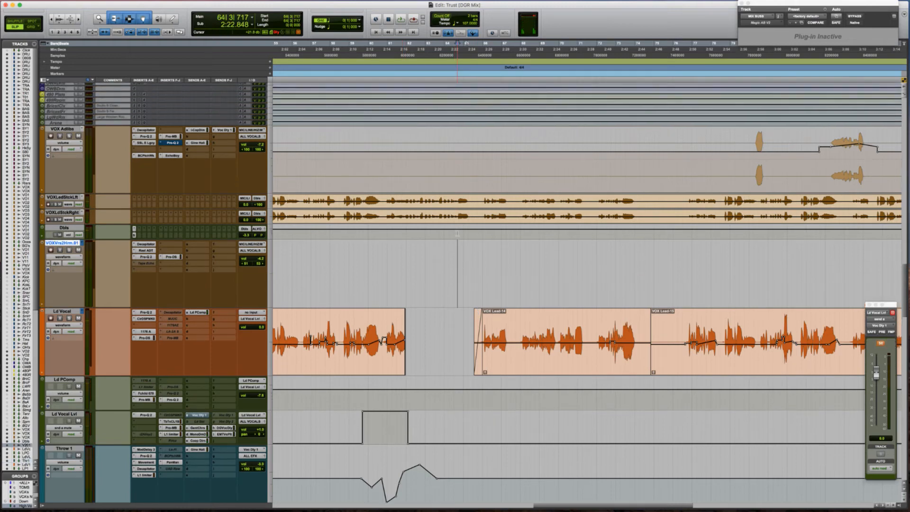
key(t)
scroll(457, 233, right, 5)
key(space)
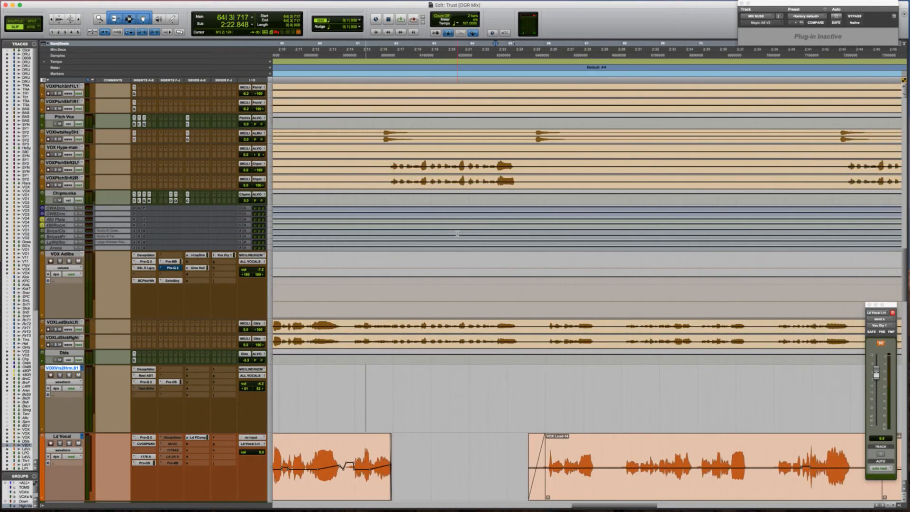
scroll(458, 233, right, 5)
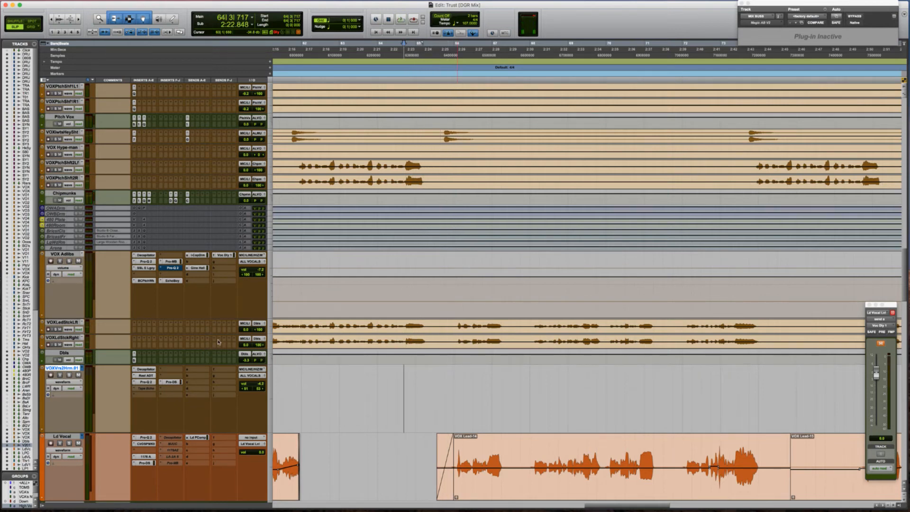
scroll(218, 342, up, 1)
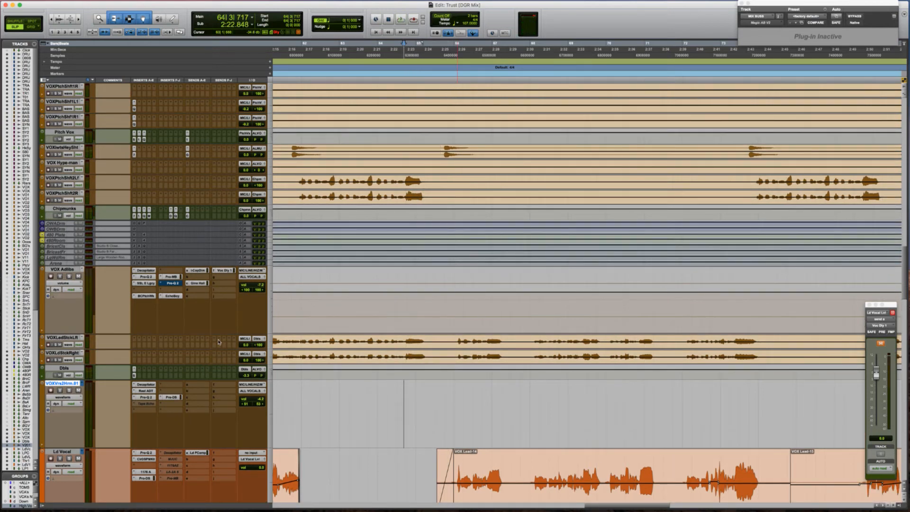
click(375, 193)
click(198, 212)
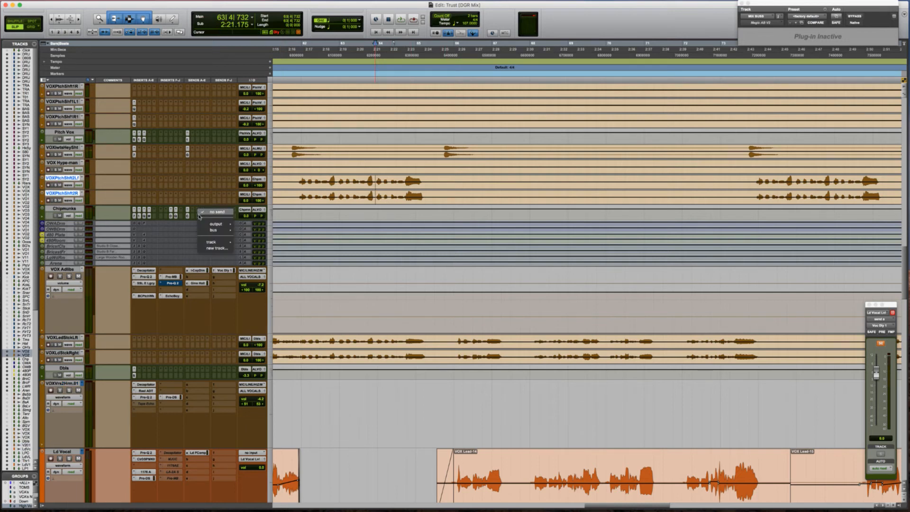
mouse_move(214, 229)
mouse_move(262, 231)
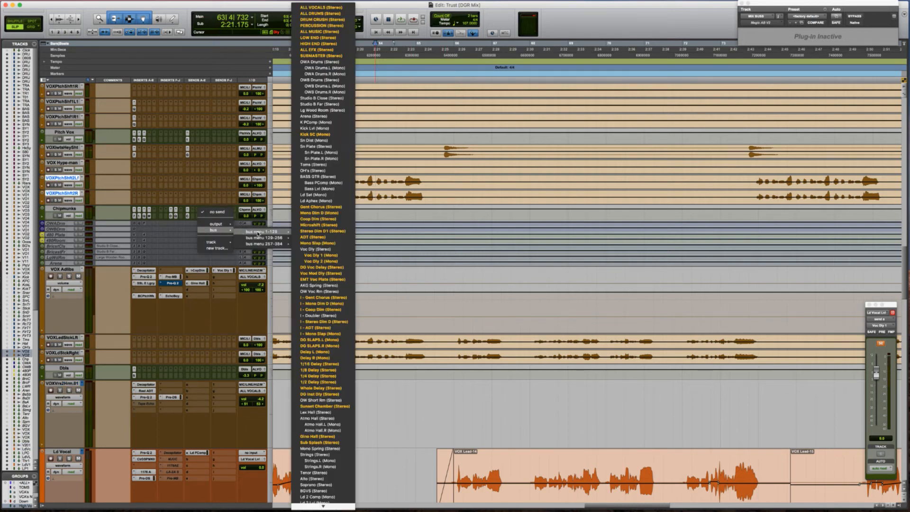
click(327, 255)
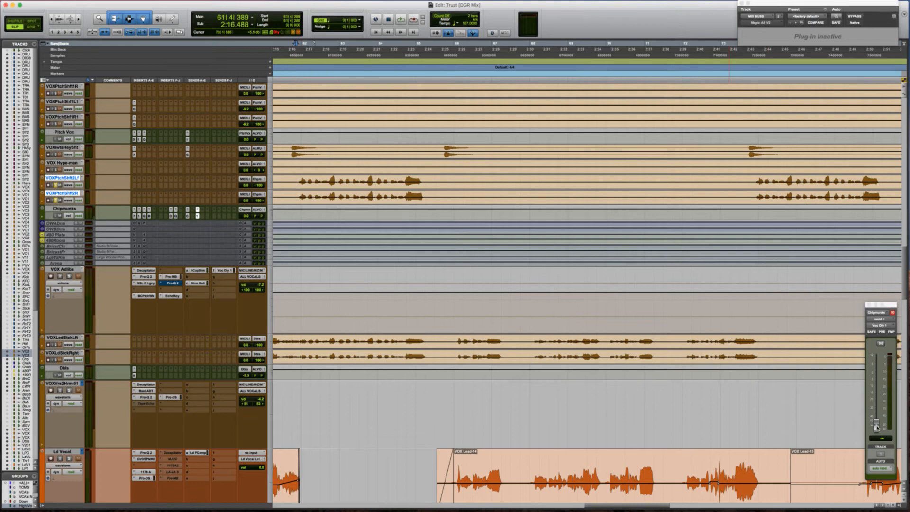
Step: Set the Chipmunks track's Vox Dly 1 send level to about -8.1 dB over repeated playback from just before bar 62
key(space)
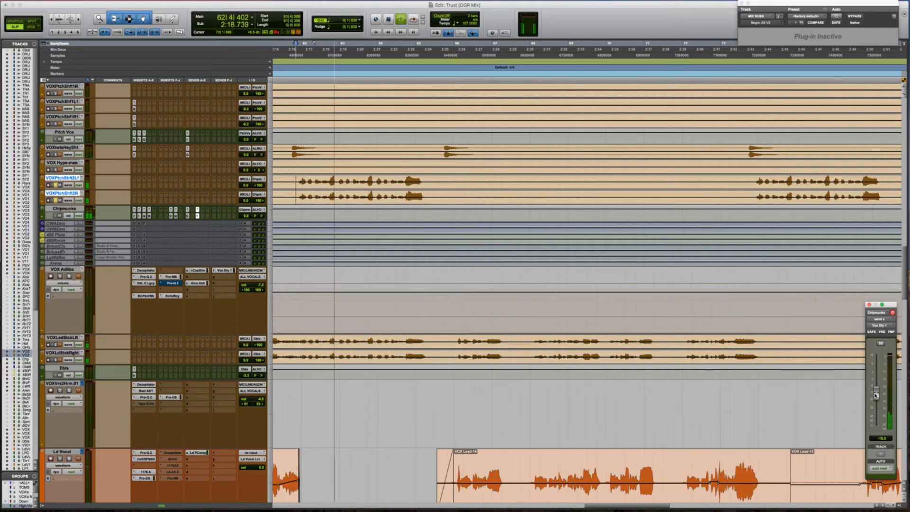
drag(875, 394, 876, 381)
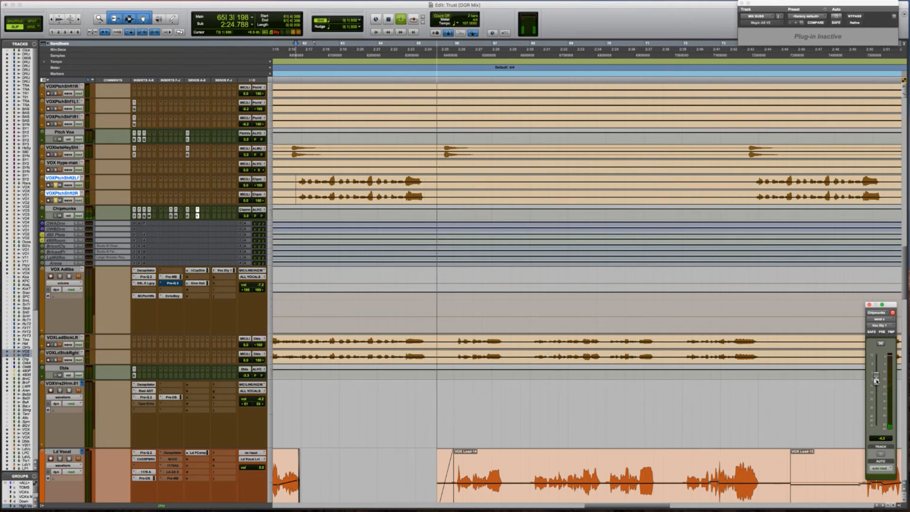
key(space)
key(space)
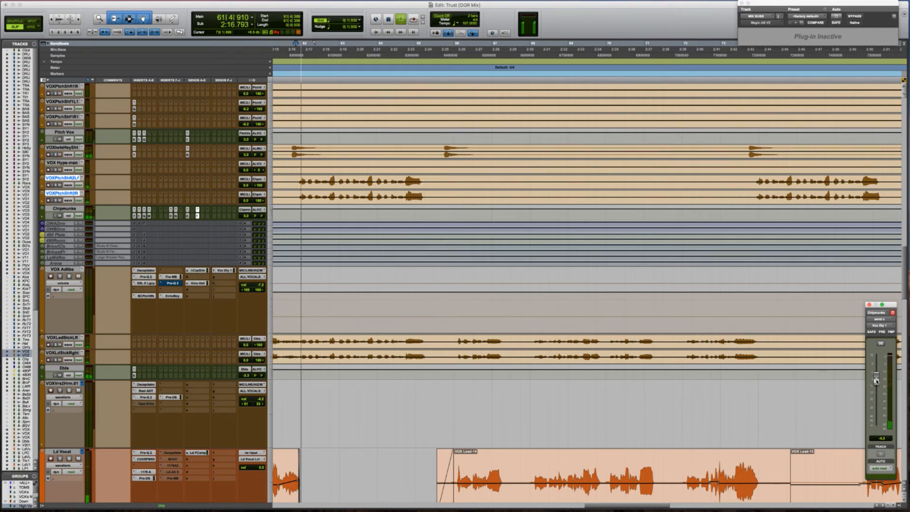
drag(876, 379, 876, 386)
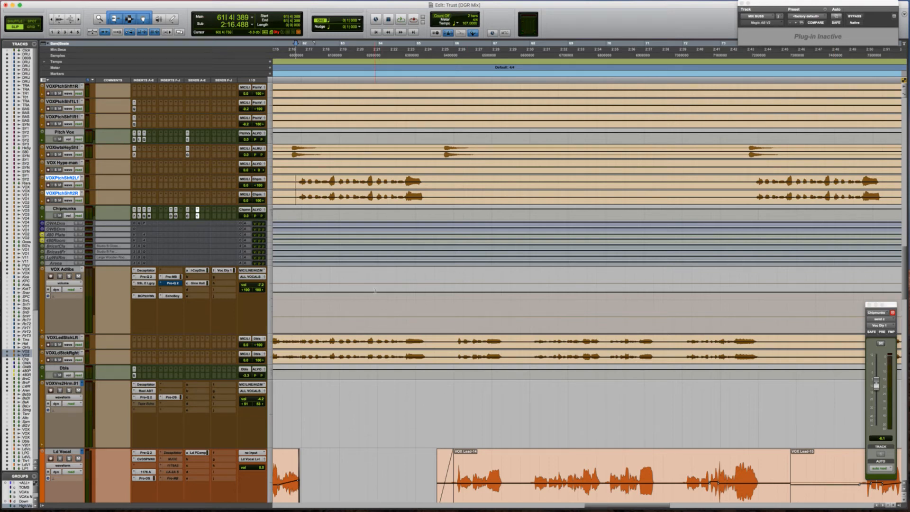
Step: Audition the Chipmunks phrase ending near bar 65 with and without its Vox Dly 1 send, playing from bar 63 beat 4
click(374, 289)
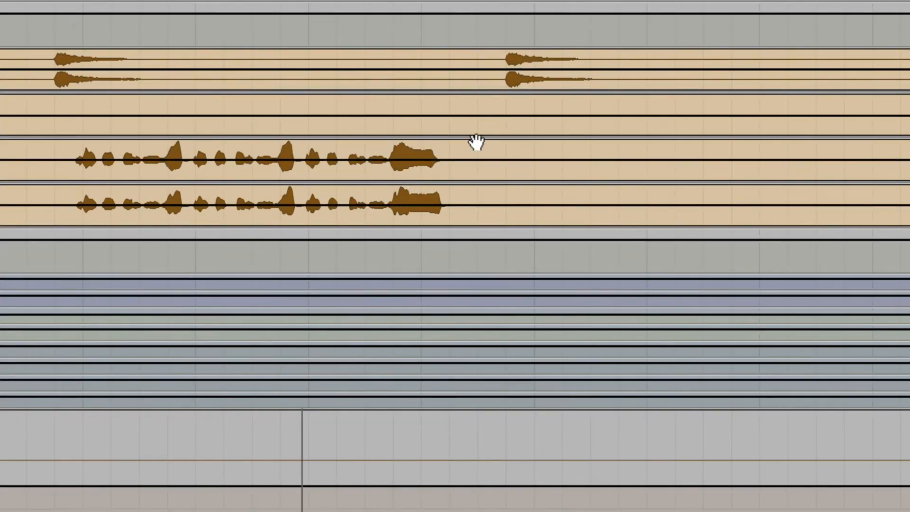
drag(446, 151, 517, 150)
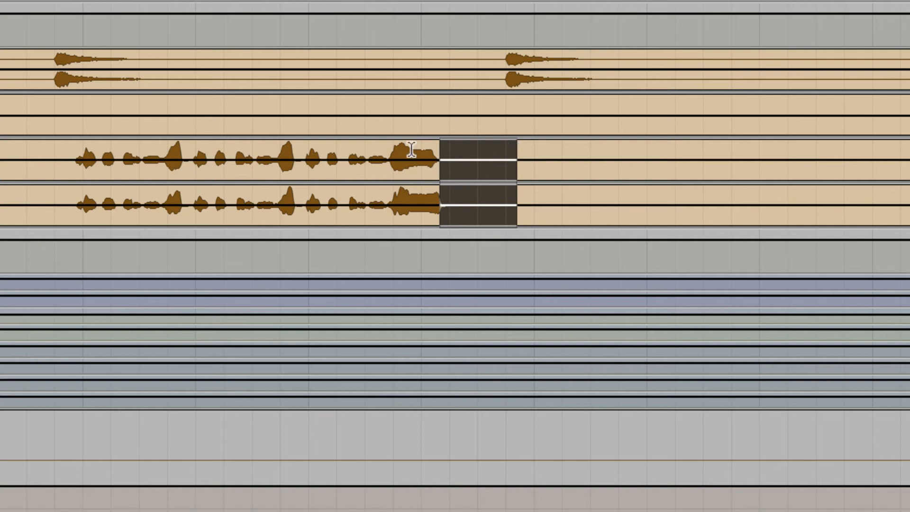
click(304, 154)
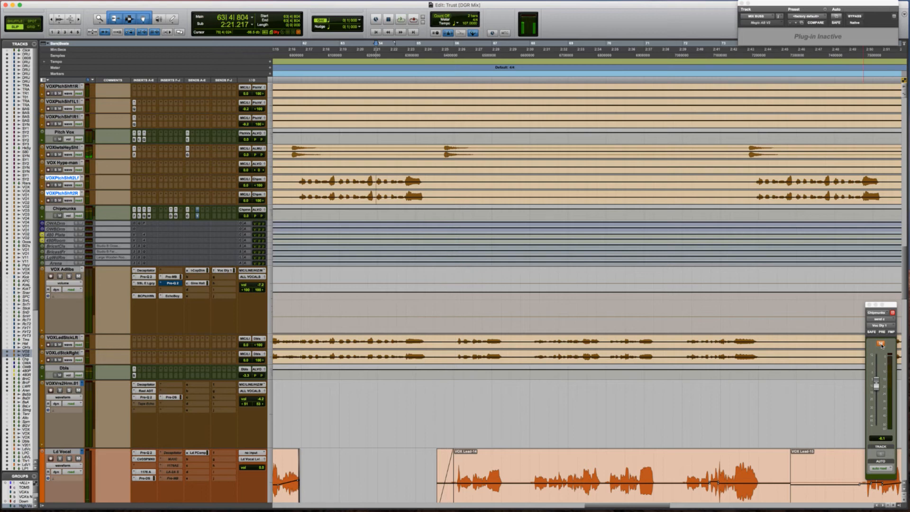
key(space)
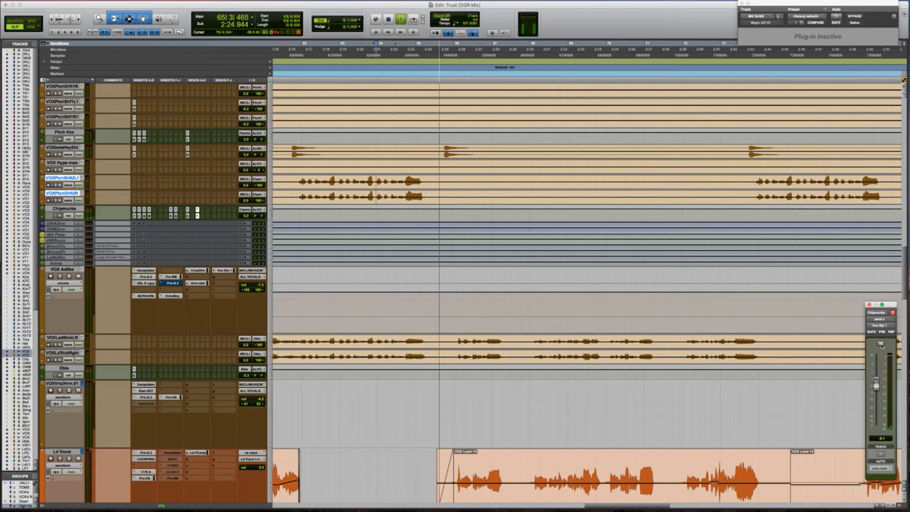
key(space)
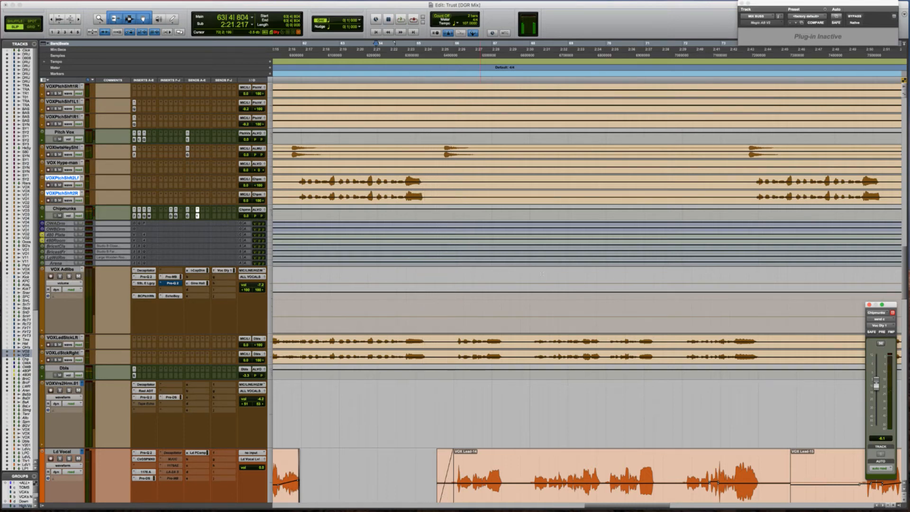
Step: Automate the Chipmunks track's Vox Dly 1 send level with a gradual rise peaking near bar 65 and audition it
click(875, 385)
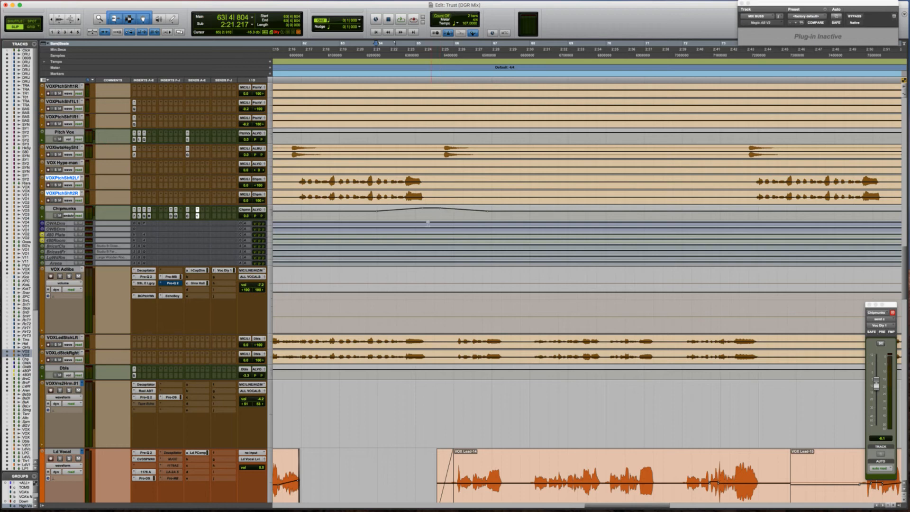
key(space)
key(space)
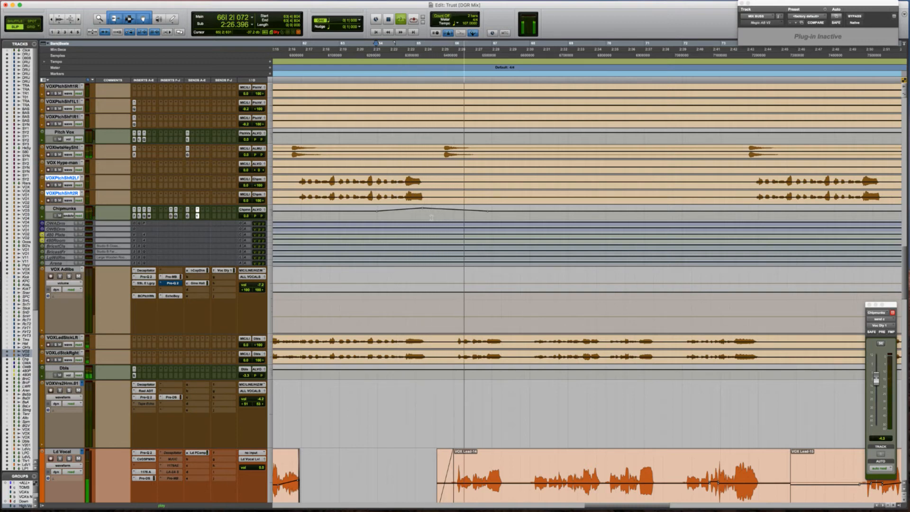
drag(422, 208, 421, 208)
key(space)
Step: Solo SYNTH Riser 1 and SYNTH Riser 2 and audition their swell from just after the start of bar 64
scroll(429, 223, up, 6)
scroll(428, 221, up, 10)
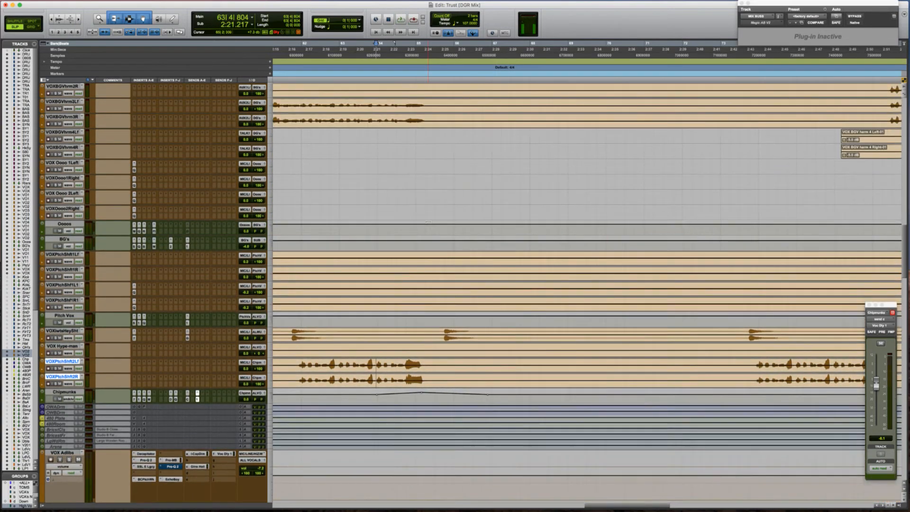
scroll(428, 223, up, 2)
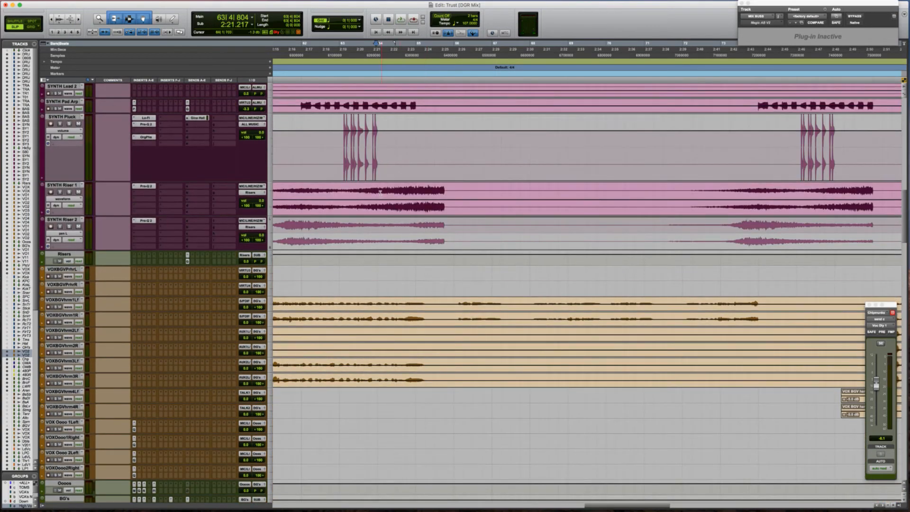
key(shift+s)
key(space)
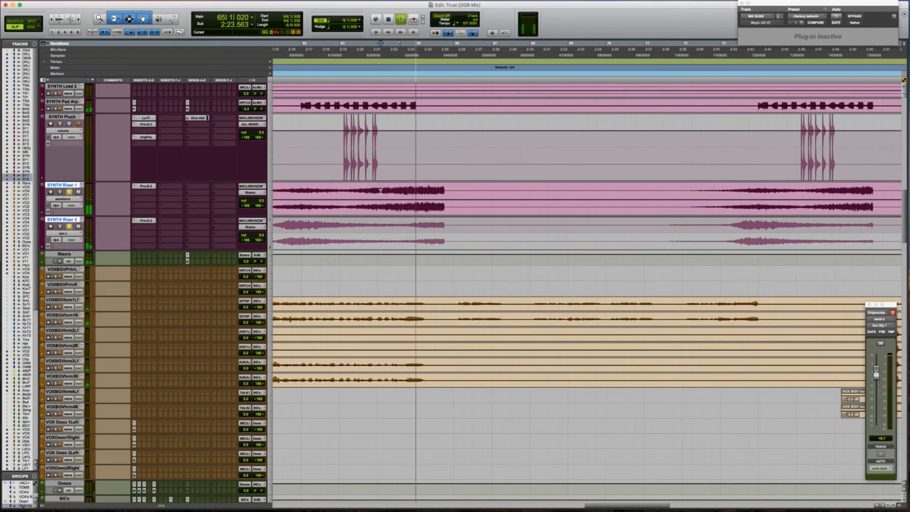
key(space)
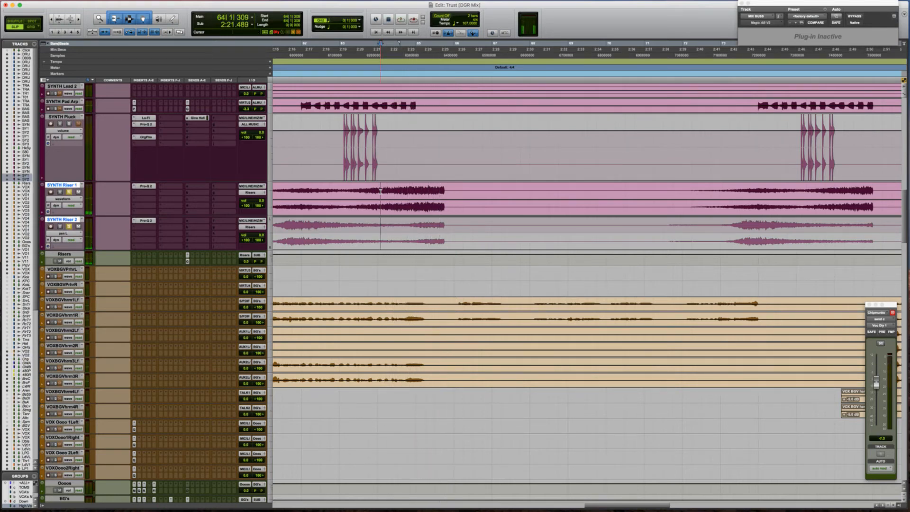
key(space)
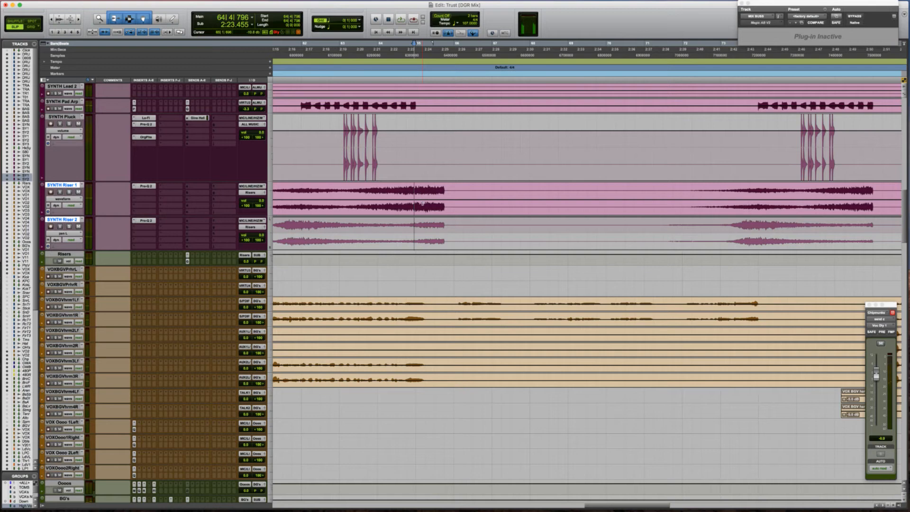
Step: Add a volume automation rise to both SYNTH Riser tracks, peaking at the swell's end near bar 65 beat 3, and audition it
key(ctrl+minus)
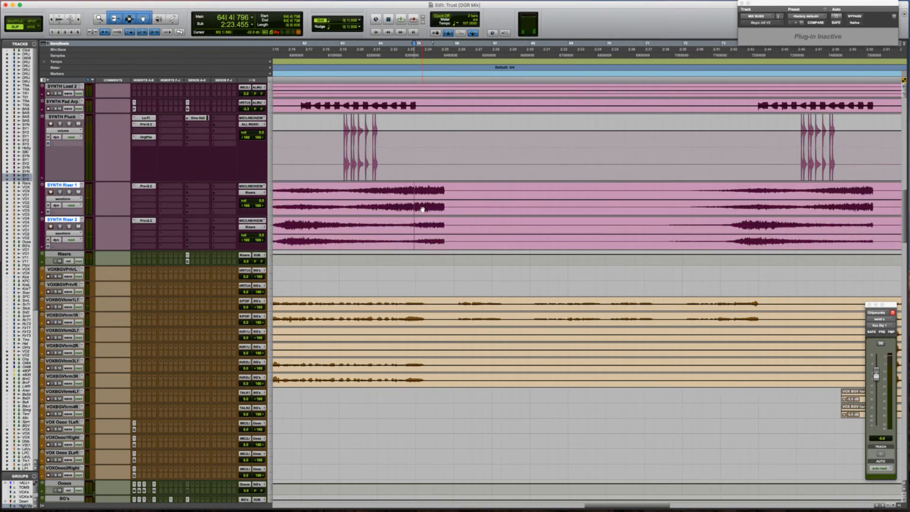
key(ctrl+Up)
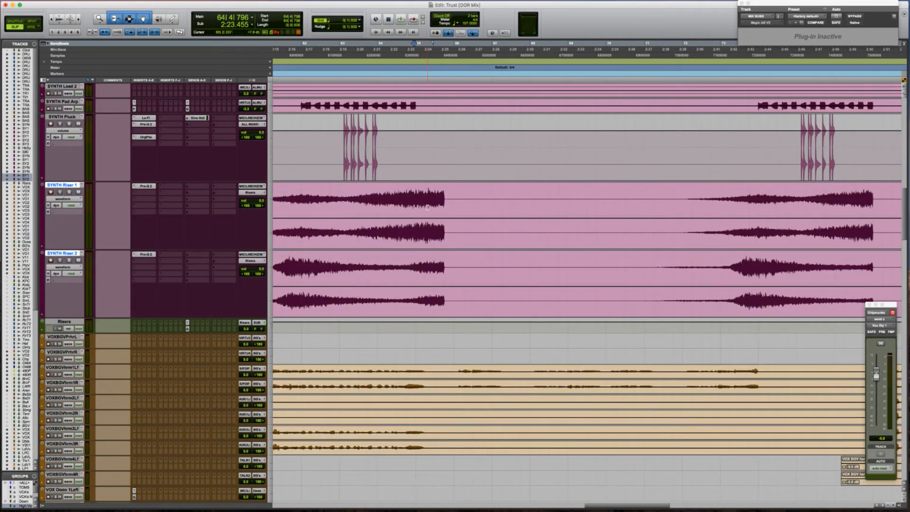
click(427, 207)
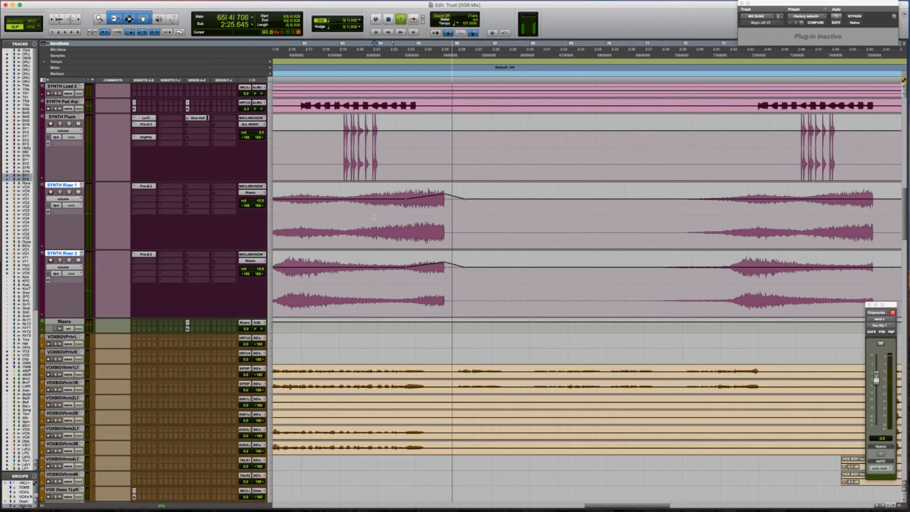
key(space)
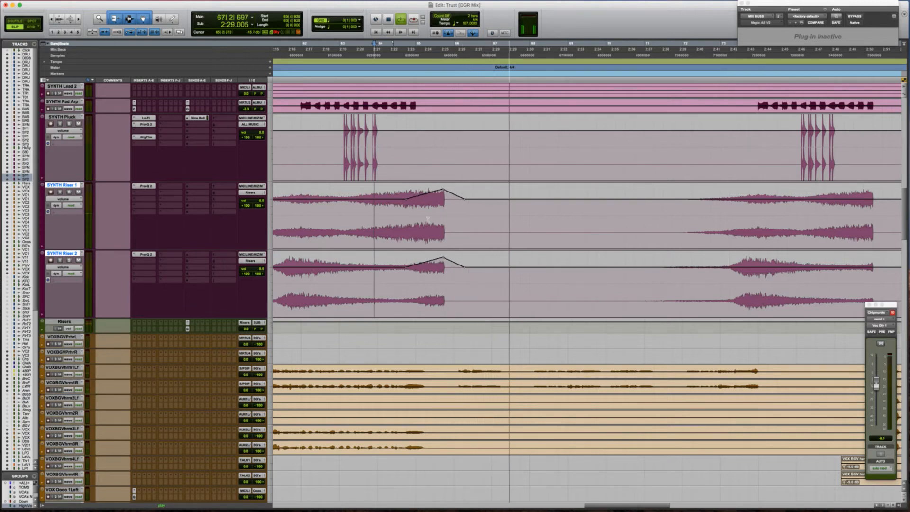
Step: Play the lead vocal from bar 65 beat 3 and unmute Ld Vocal Lvl's Vox Dly 1 send from bar 71 beat 4 to about bar 74
scroll(428, 219, down, 20)
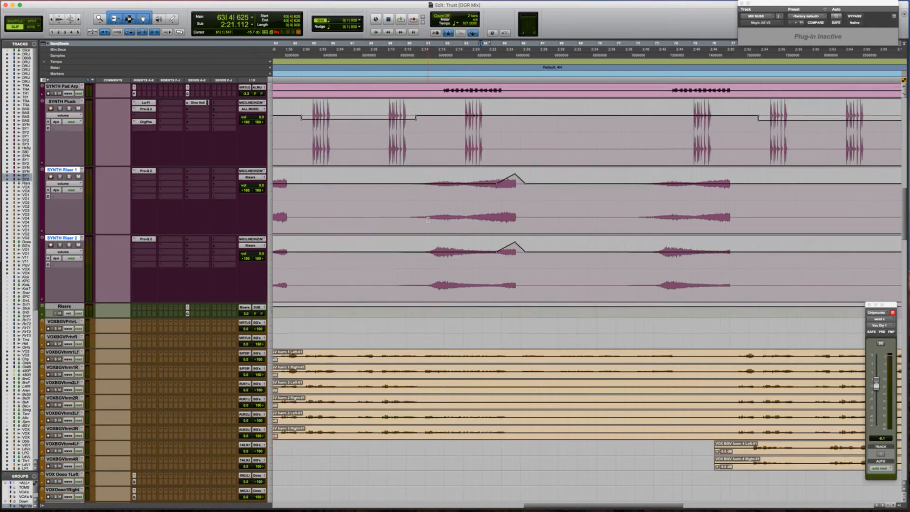
scroll(428, 219, down, 15)
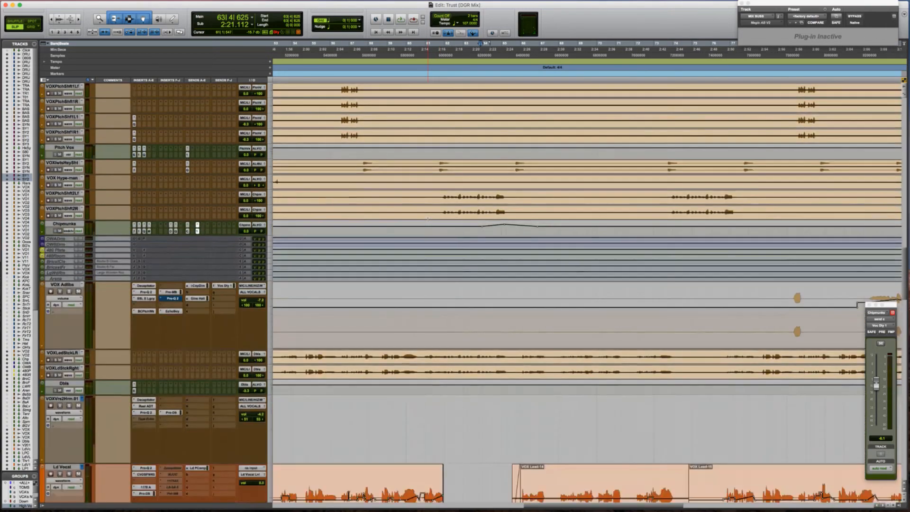
scroll(428, 219, down, 5)
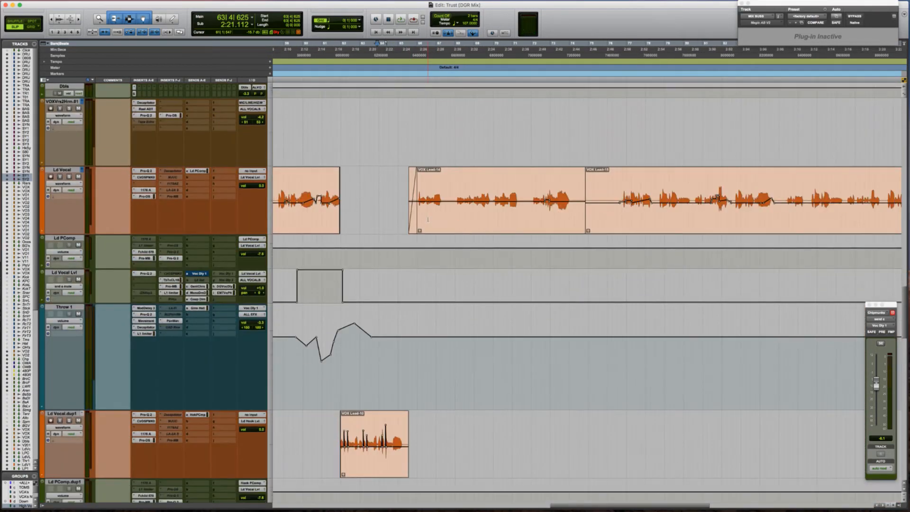
click(387, 190)
key(space)
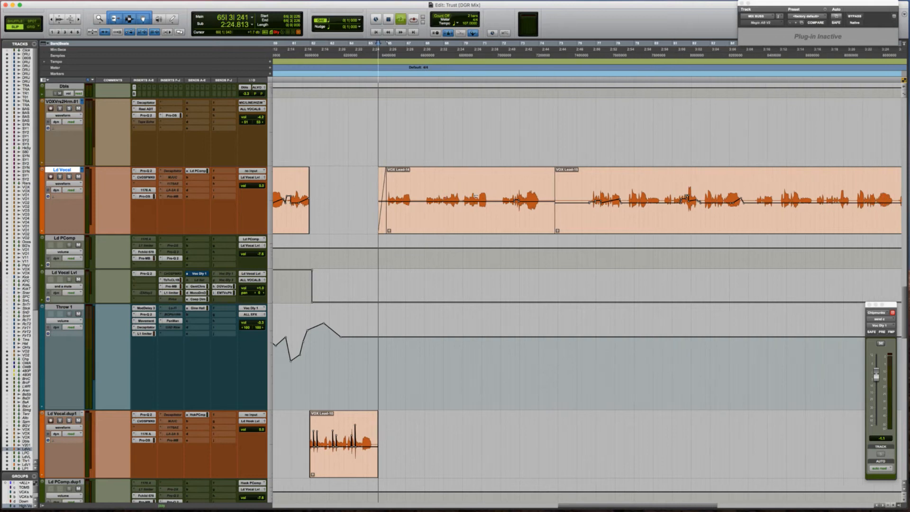
key(super+alt+bracketright)
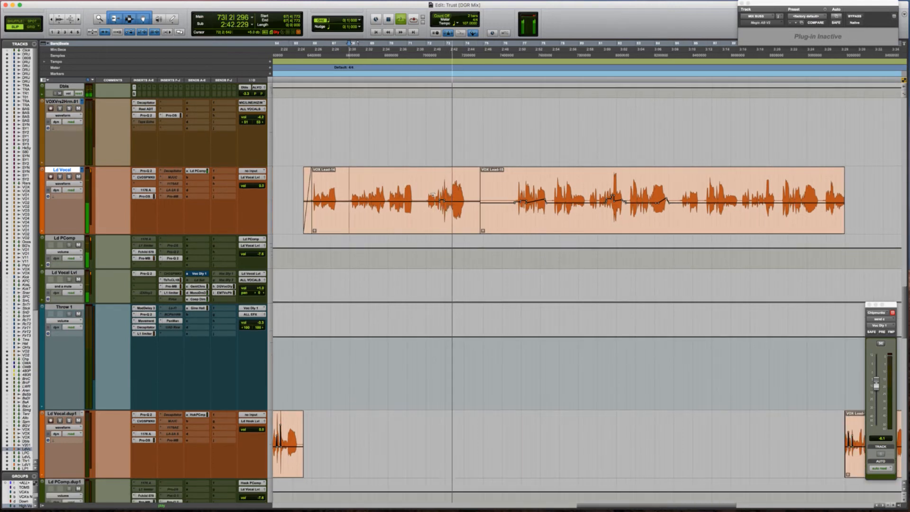
click(440, 244)
key(super+bracketright)
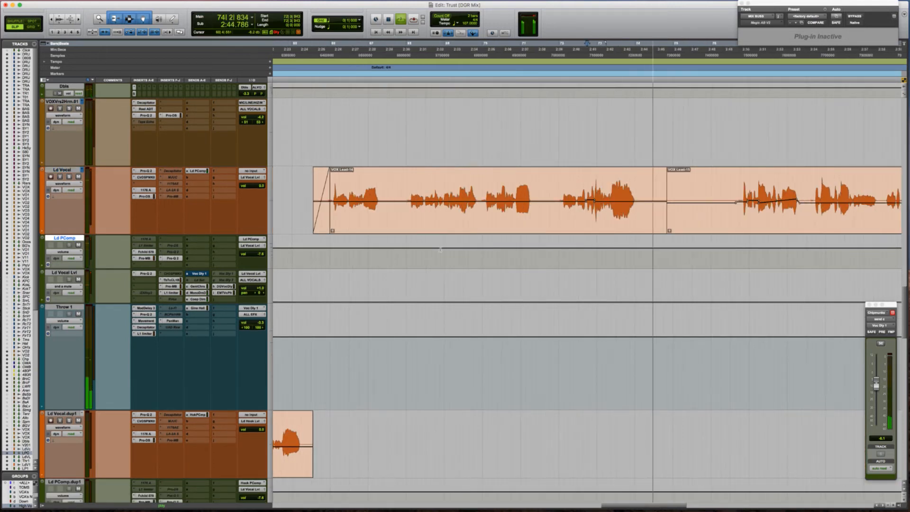
key(space)
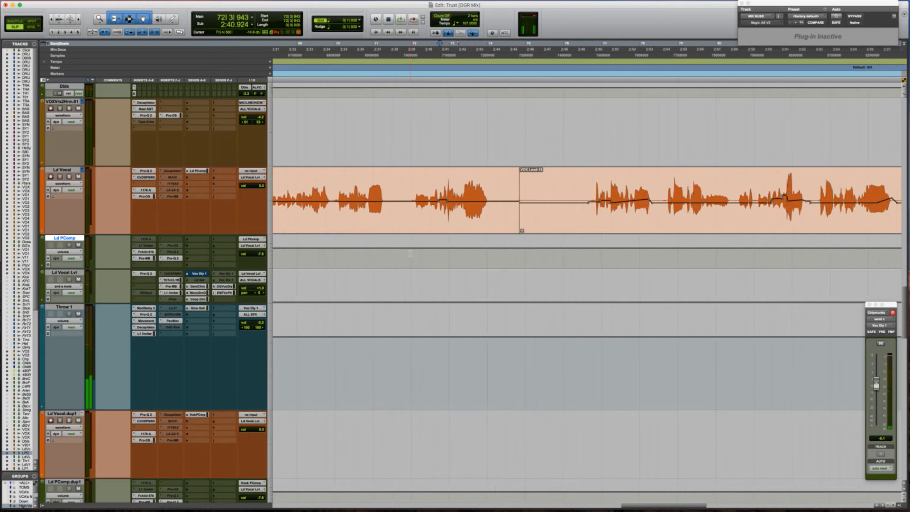
drag(403, 284, 458, 253)
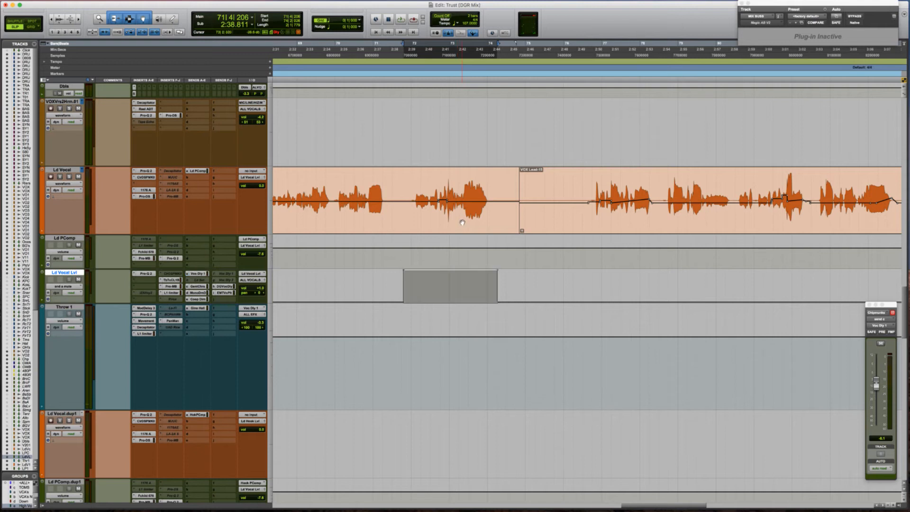
Step: Add a drop to Throw 1's volume automation near bar 71 beat 4, followed by a rise to a small peak near bar 74
click(400, 350)
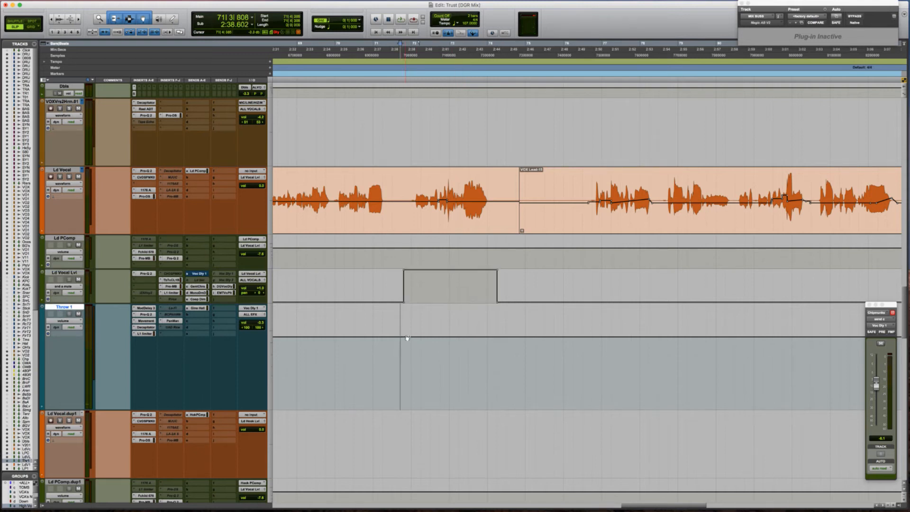
drag(414, 340, 406, 349)
key(super+z)
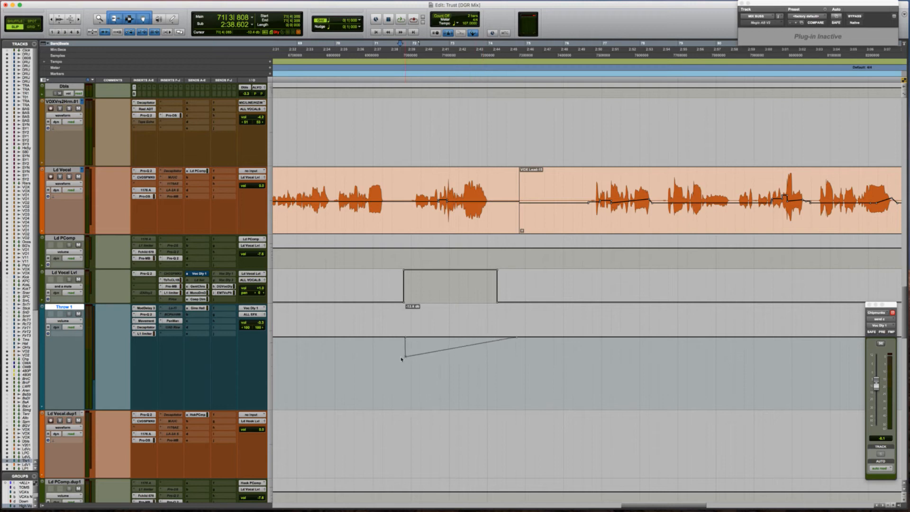
key(space)
drag(486, 342, 486, 328)
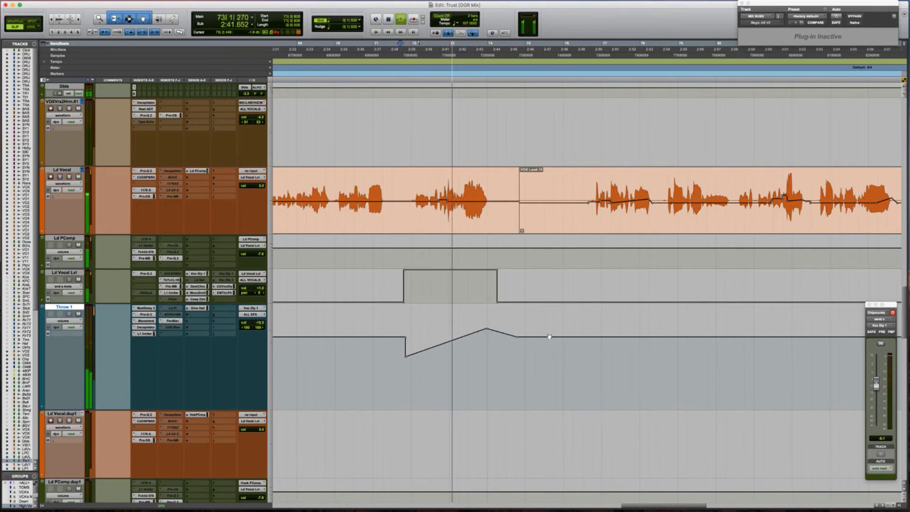
Step: Extend Throw 1's volume rise to a higher peak just before bar 76 and audition the delay throw from bar 71 beat 3
click(578, 337)
drag(518, 338, 564, 317)
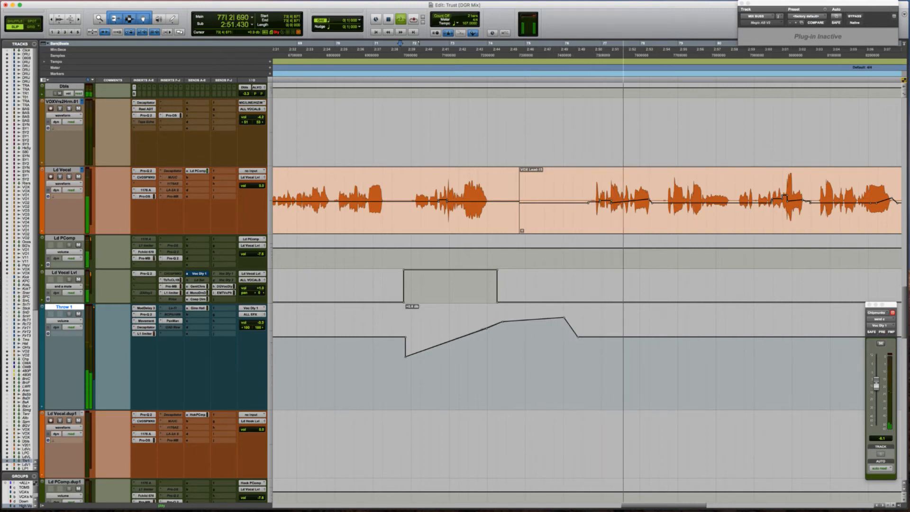
click(392, 374)
key(space)
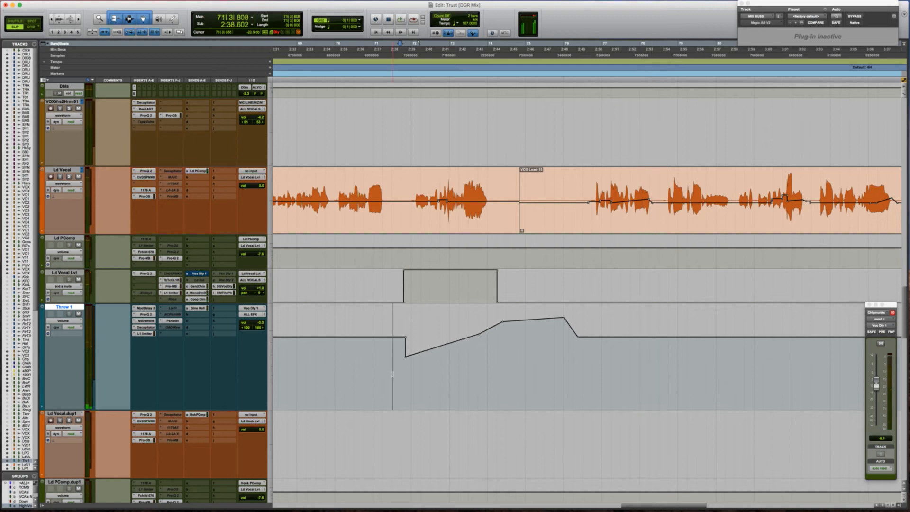
key(space)
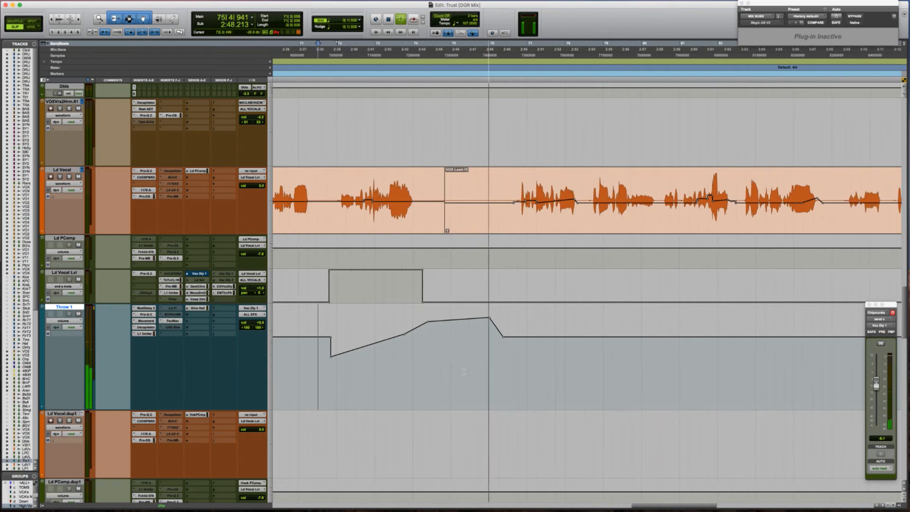
Step: Enlarge the VOXPtchShft2L, VOXPtchShft2R and Chipmunks tracks around the pitch-shifted phrase between bars 73 and 77
scroll(463, 372, up, 5)
key(super+bracketleft)
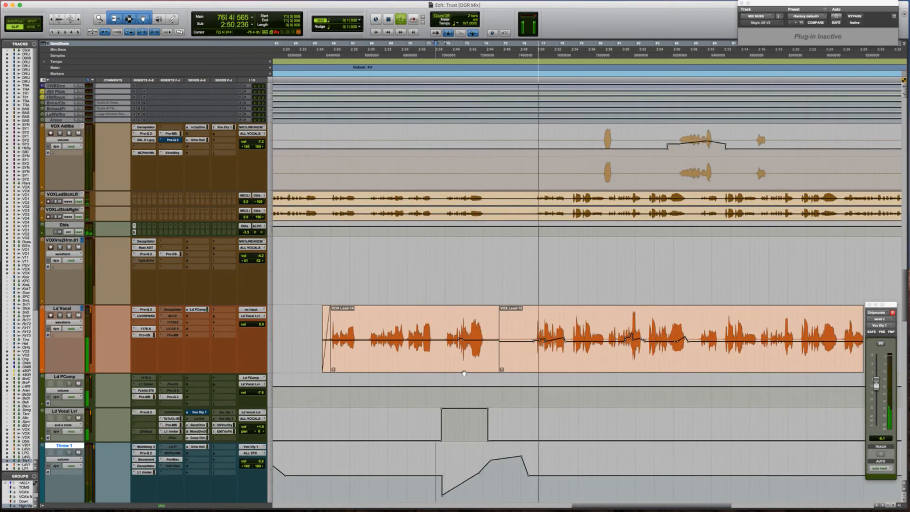
scroll(463, 373, up, 8)
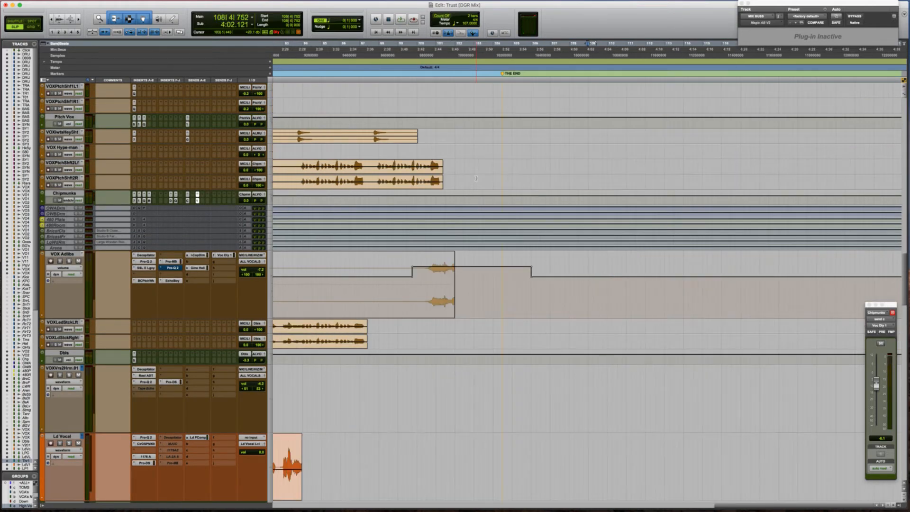
scroll(476, 178, left, 15)
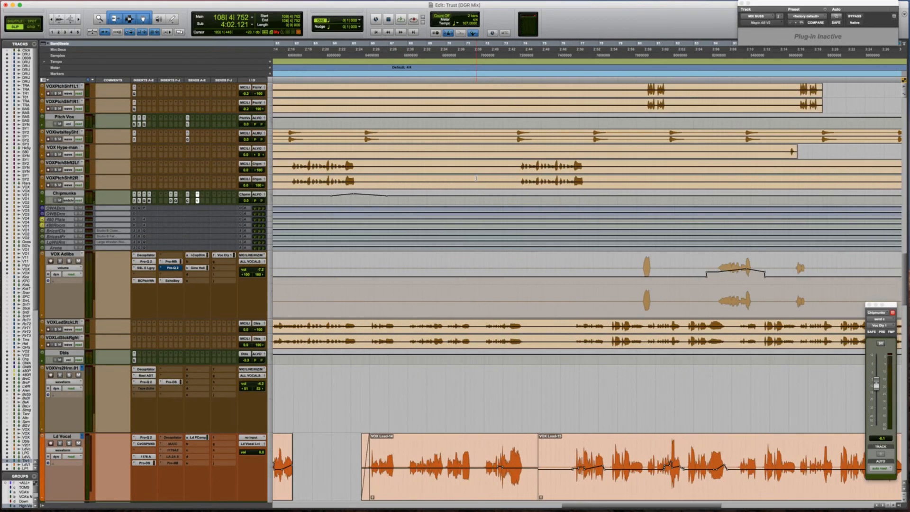
click(485, 178)
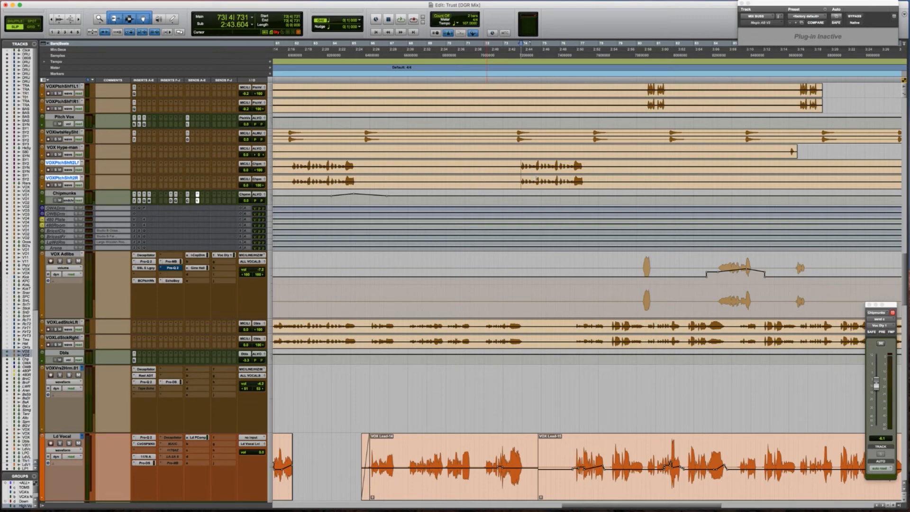
key(ctrl+Up)
key(t)
scroll(536, 178, right, 5)
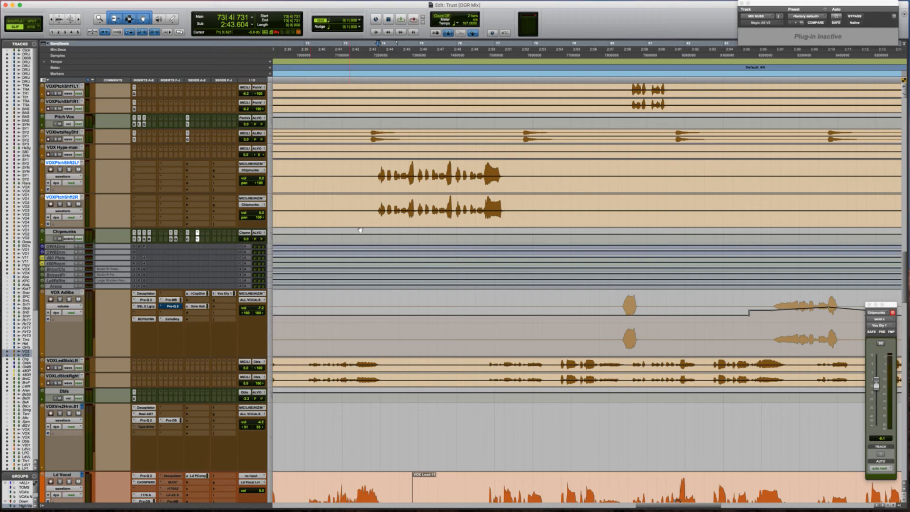
click(64, 231)
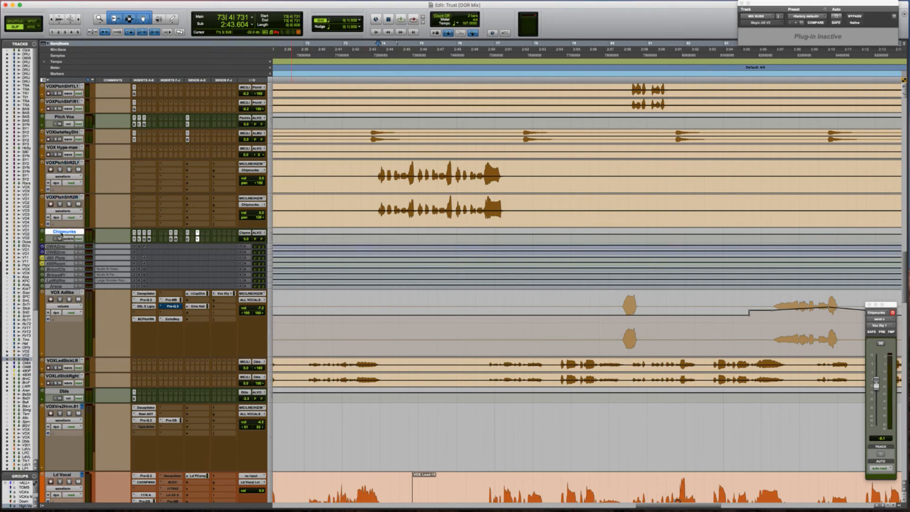
key(ctrl+Up)
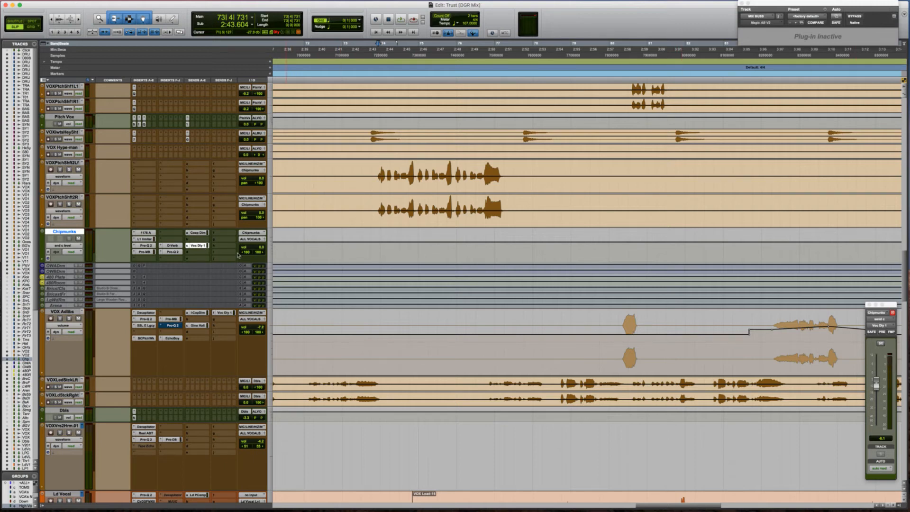
Step: Lower Chipmunks' Vox Dly 1 send level from bar 73 beat 3, ramp it back up just after bar 77, and audition it
click(196, 246)
drag(366, 242, 506, 242)
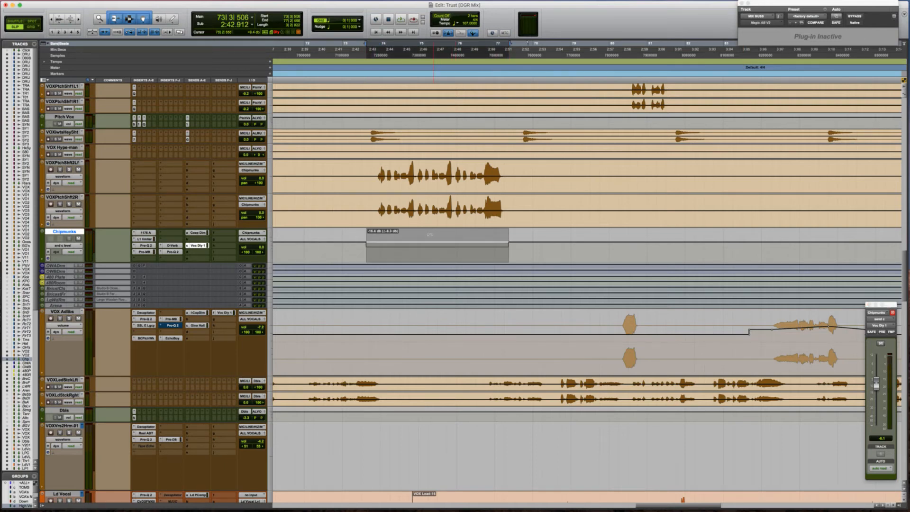
drag(429, 236, 429, 237)
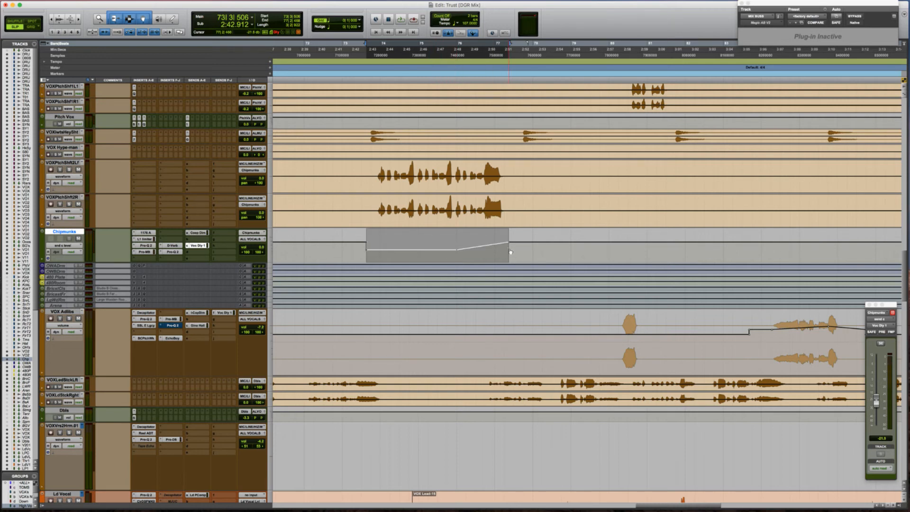
click(353, 245)
key(space)
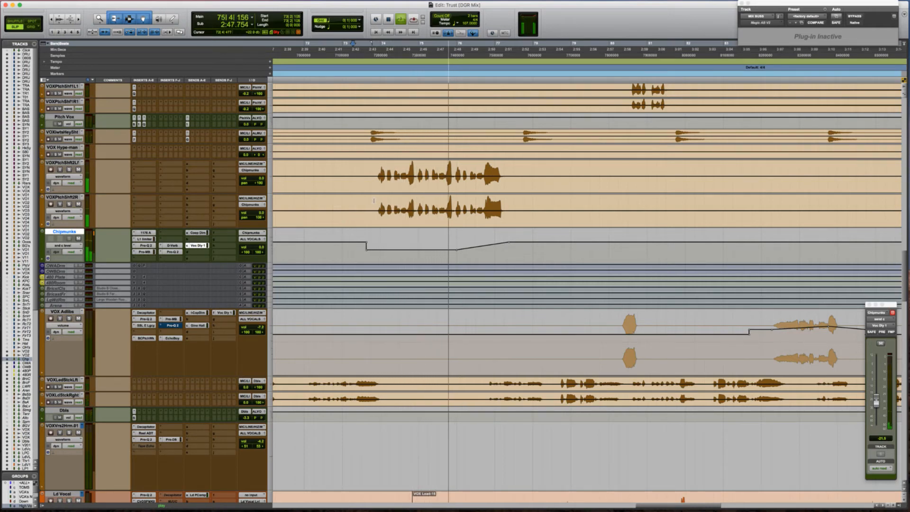
key(space)
Step: Insert another FabFilter Pro-Q 2 on Chipmunks, add a low-frequency band and open its shape options
click(164, 260)
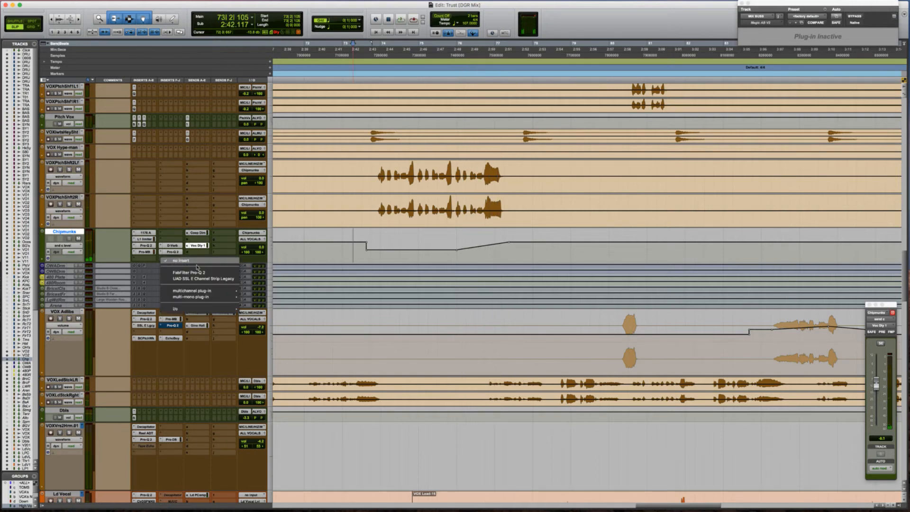
click(201, 273)
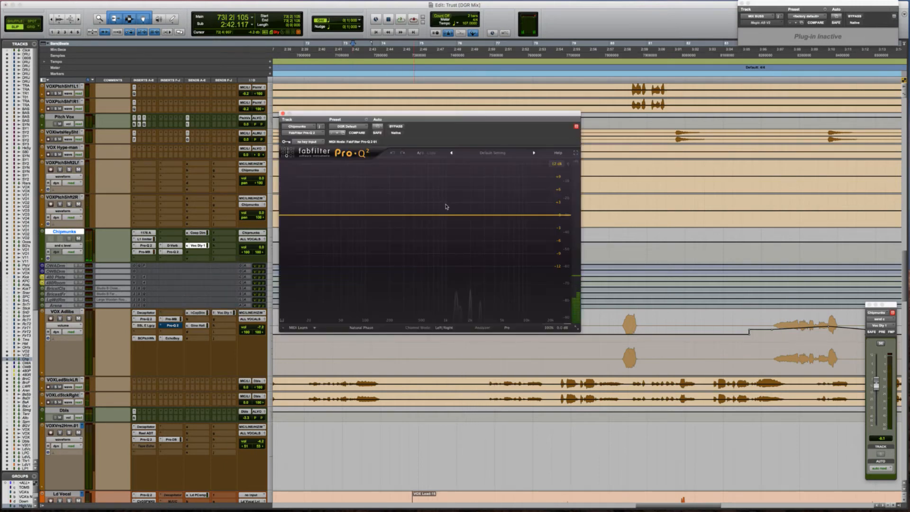
drag(334, 215, 335, 208)
right_click(333, 208)
mouse_move(364, 226)
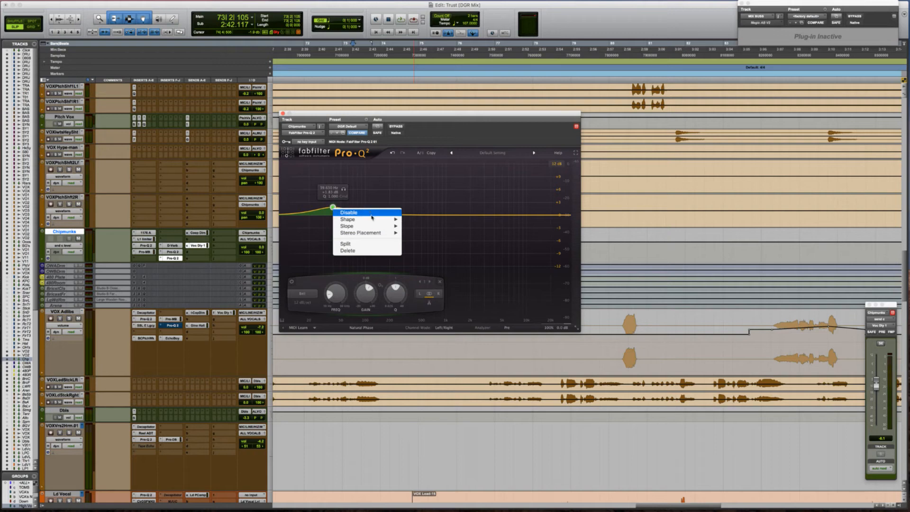
mouse_move(376, 222)
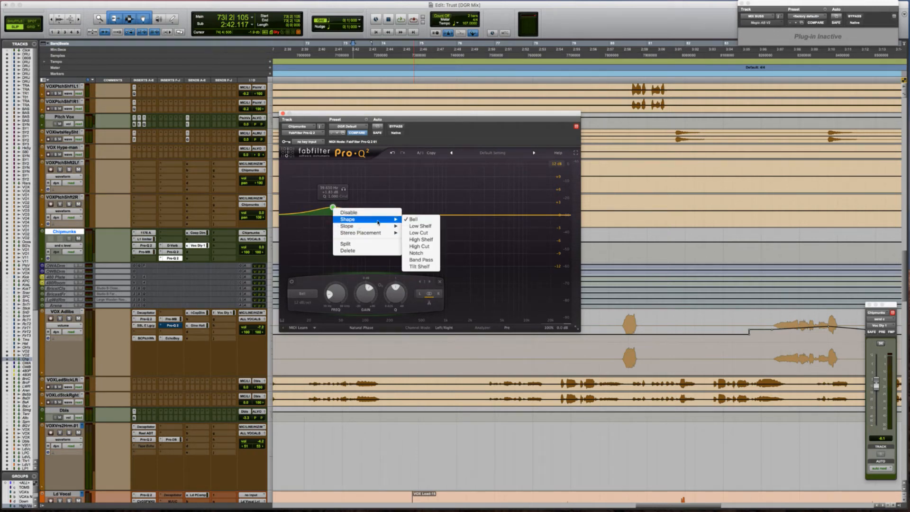
Step: Shape the Chipmunks Pro-Q 2 curve with a boosting low shelf, a low cut and a gentle upper bell boost, checking it in playback
click(415, 226)
drag(339, 214, 449, 195)
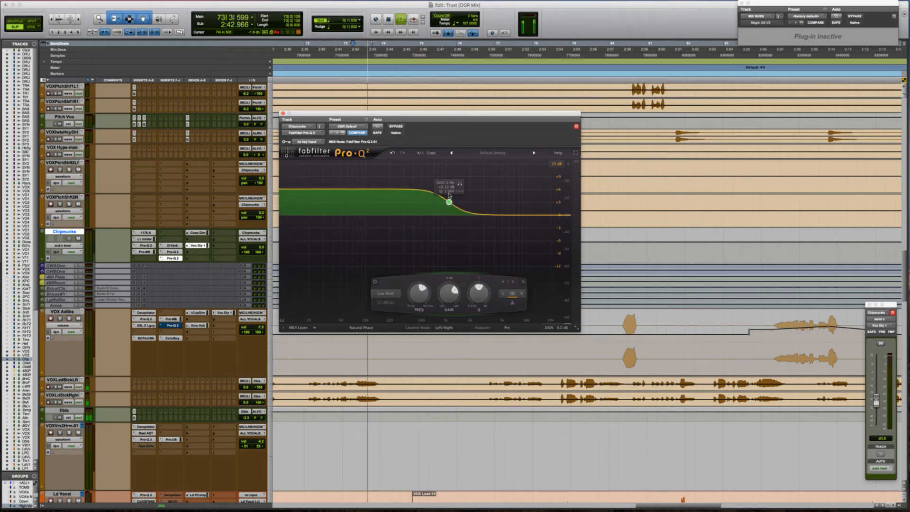
double_click(334, 213)
drag(334, 213, 366, 215)
drag(448, 204, 476, 205)
key(space)
key(space)
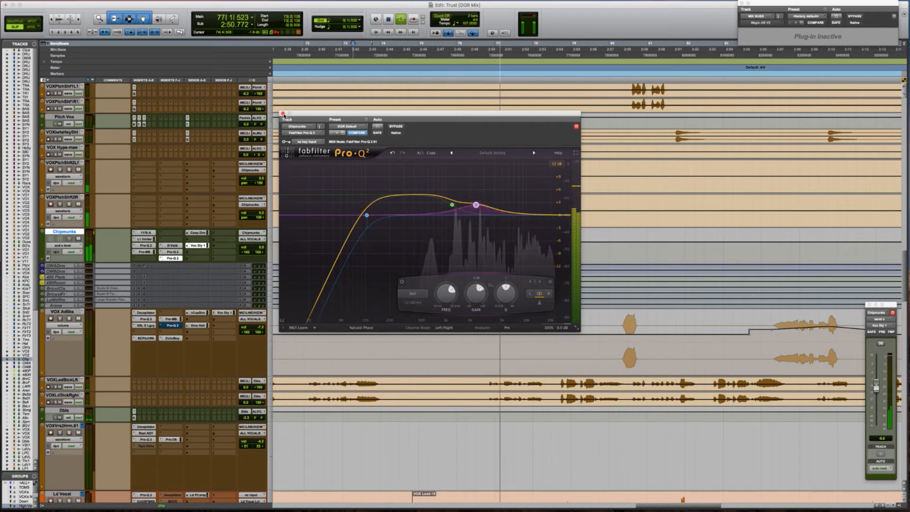
Step: Trim the Chipmunks Pro-Q 2 output level to slightly below 0 dB while playing back the phrase
key(space)
mouse_move(557, 309)
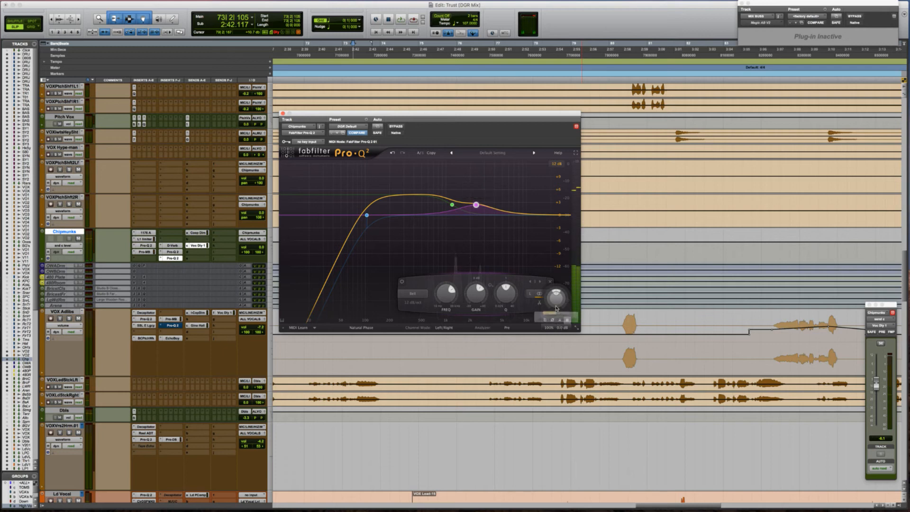
scroll(550, 305, down, 1)
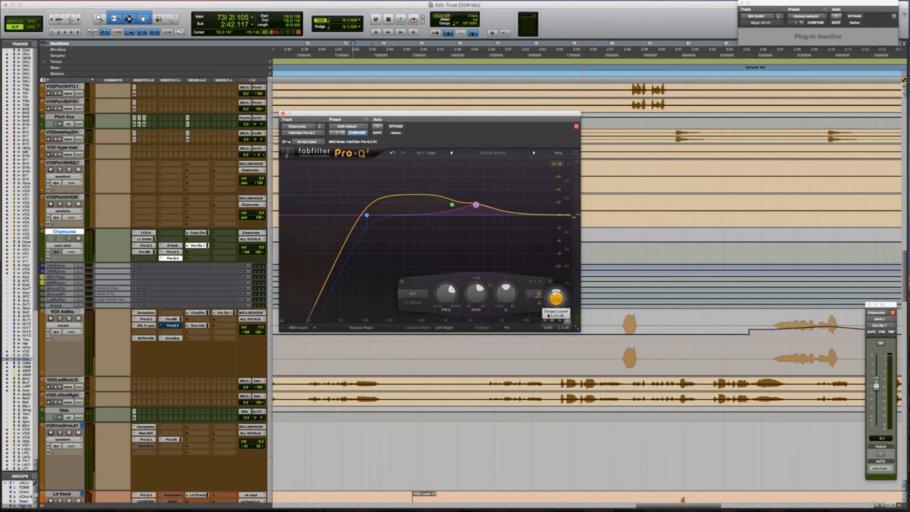
scroll(546, 319, down, 1)
key(space)
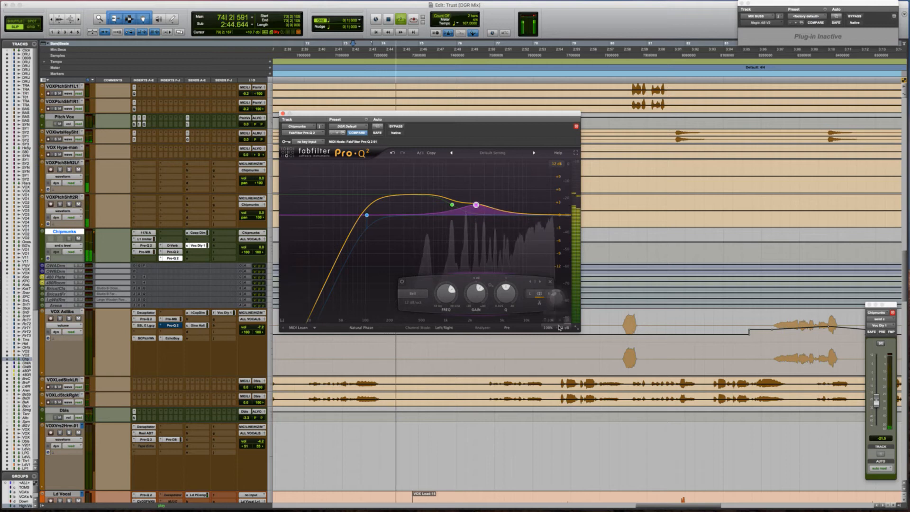
drag(557, 299, 557, 283)
key(space)
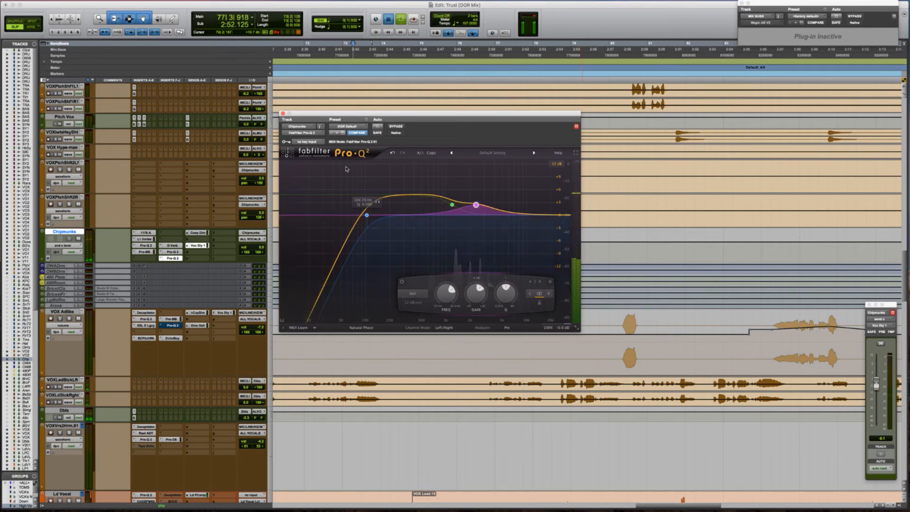
Step: Bypass the last Pro-Q 2 insert on the Chipmunks track and close its window
click(282, 113)
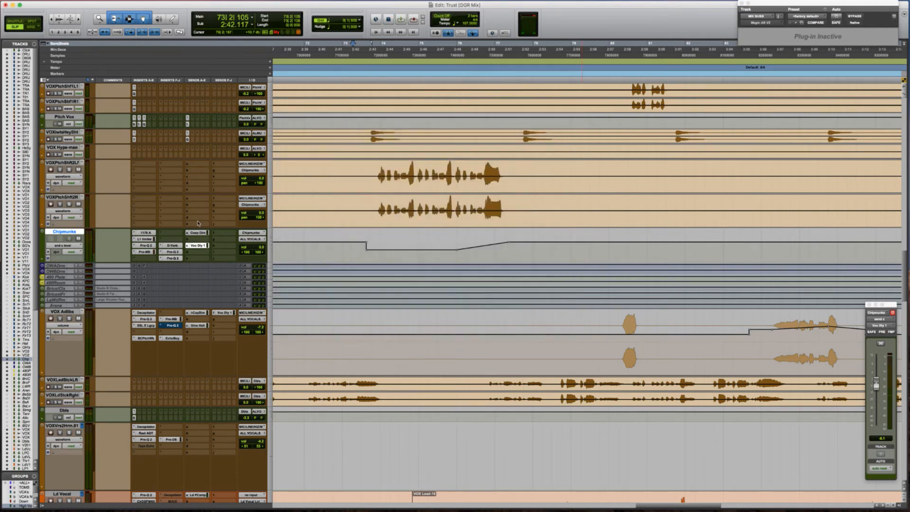
click(179, 258)
click(395, 127)
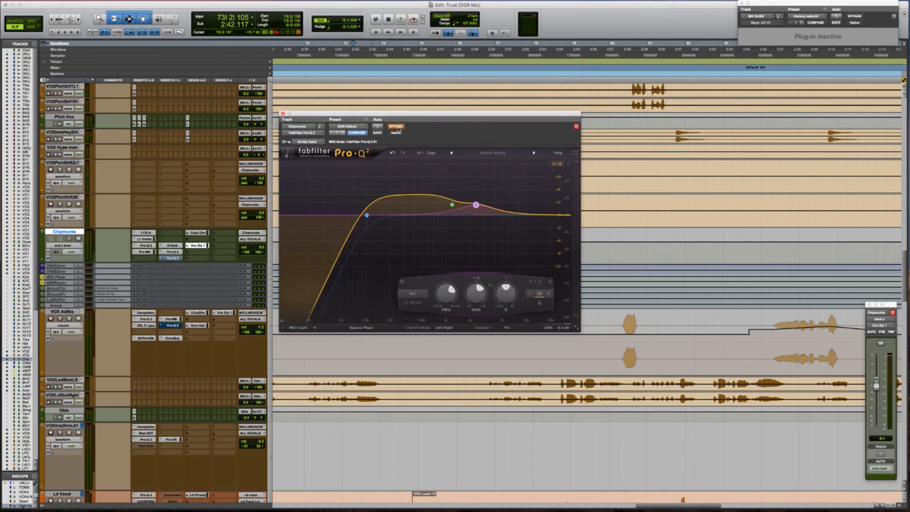
click(282, 113)
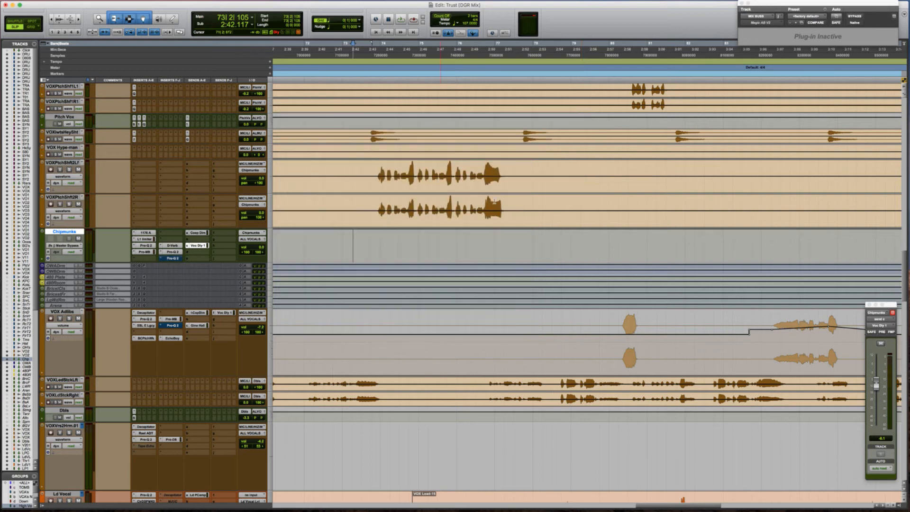
Step: Automate the Chipmunks EQ's bypass off across the pitch-shifted phrase from about bar 73 beat 3 into bar 77
drag(365, 246, 517, 244)
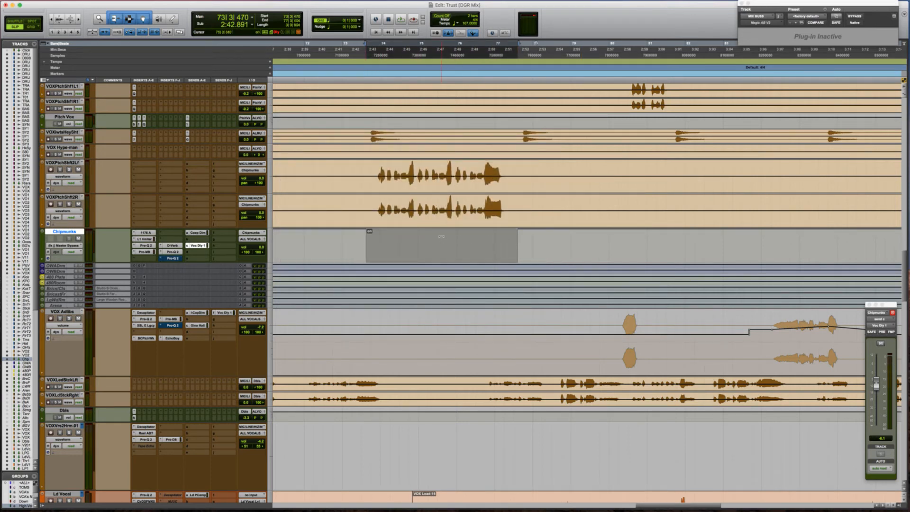
key(r)
key(r)
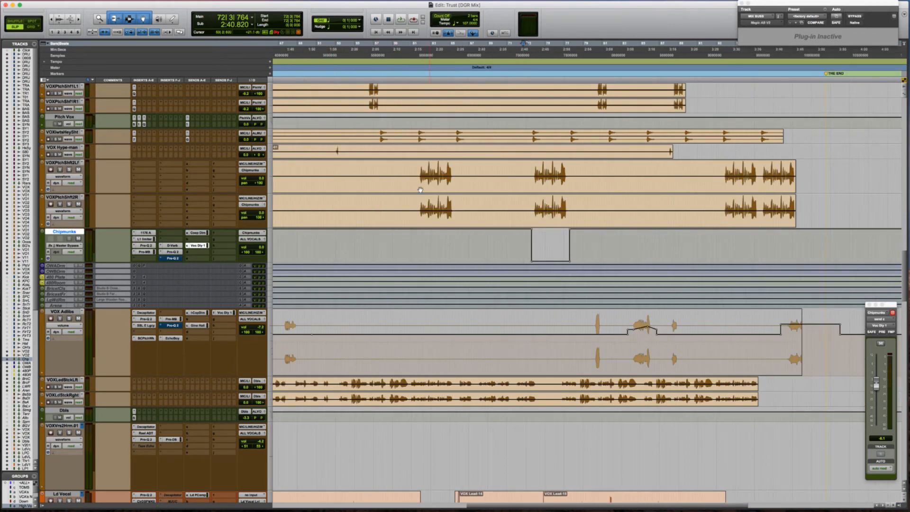
Step: Play the pitch-shifted phrase from about bar 72 to check the Chipmunks EQ bypass automation
click(435, 206)
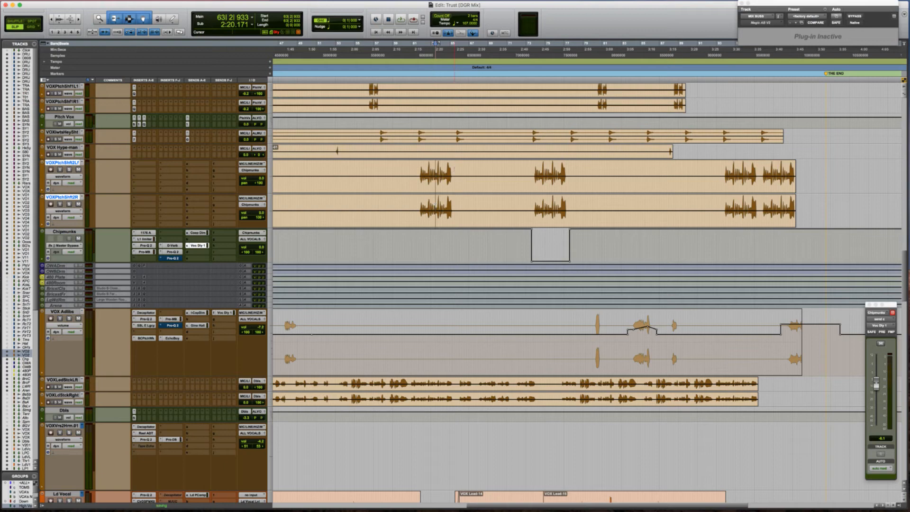
click(524, 205)
click(179, 259)
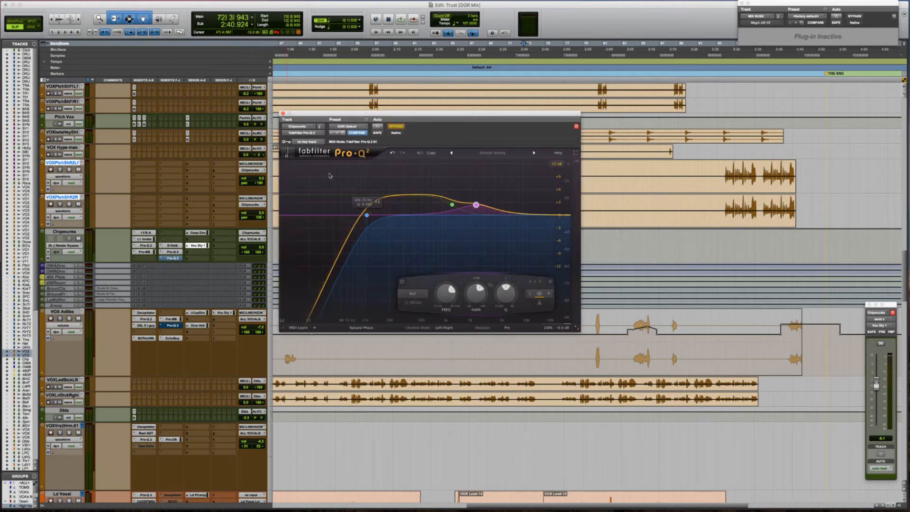
click(283, 115)
key(space)
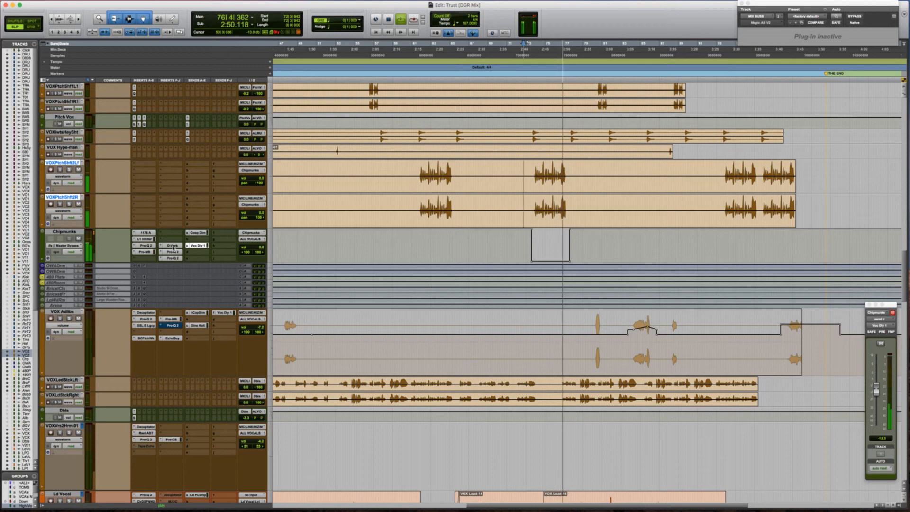
key(space)
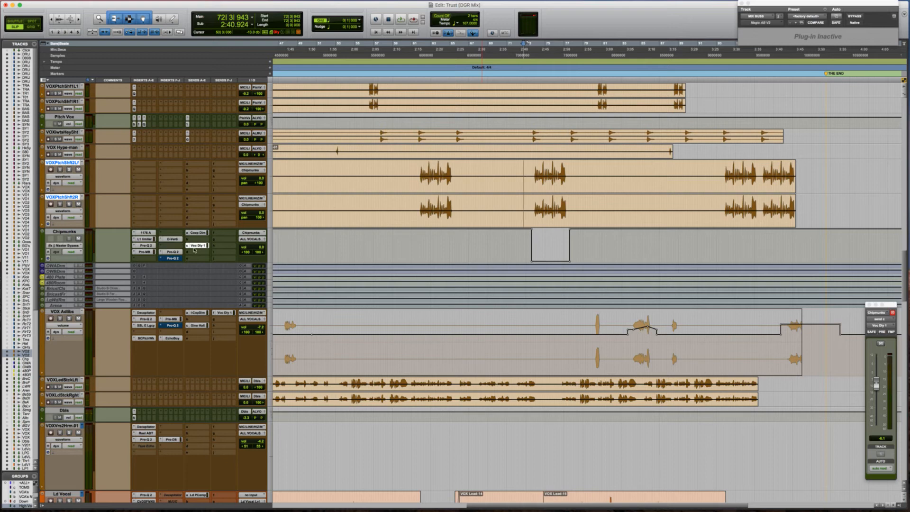
Step: Move the middle Pro-Q 2 up one slot on Chipmunks and insert the UAD SSL E Channel Strip Legacy below it
drag(175, 246, 176, 246)
click(166, 255)
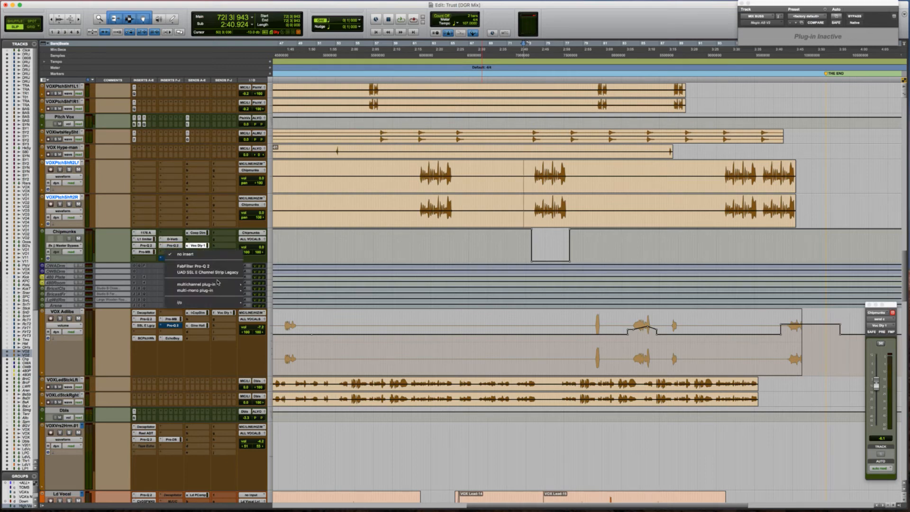
click(218, 272)
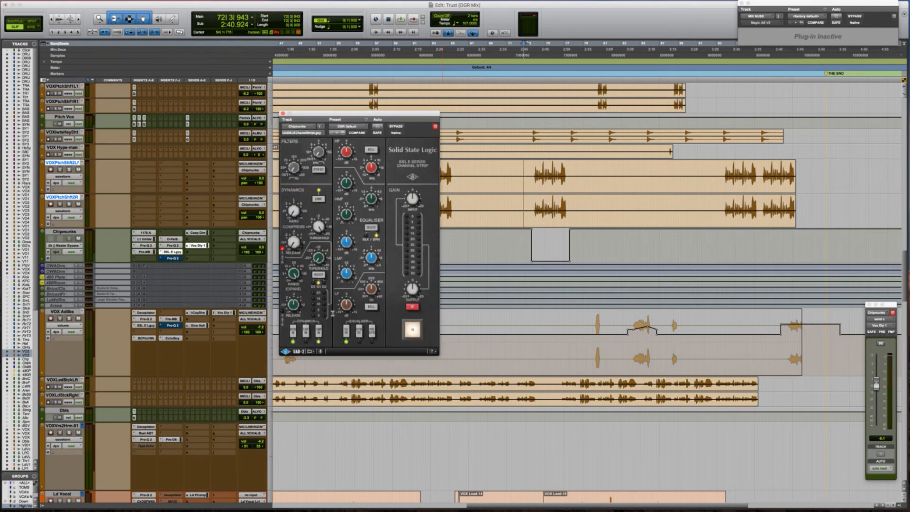
Step: Adjust the compressor ratio on the Chipmunks SSL E Channel Strip during playback, then close the plug-in
key(space)
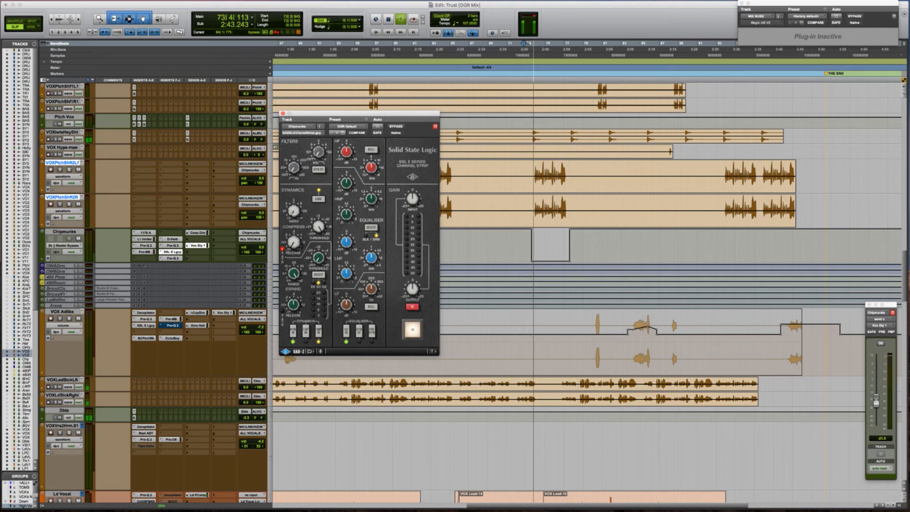
drag(293, 204, 293, 198)
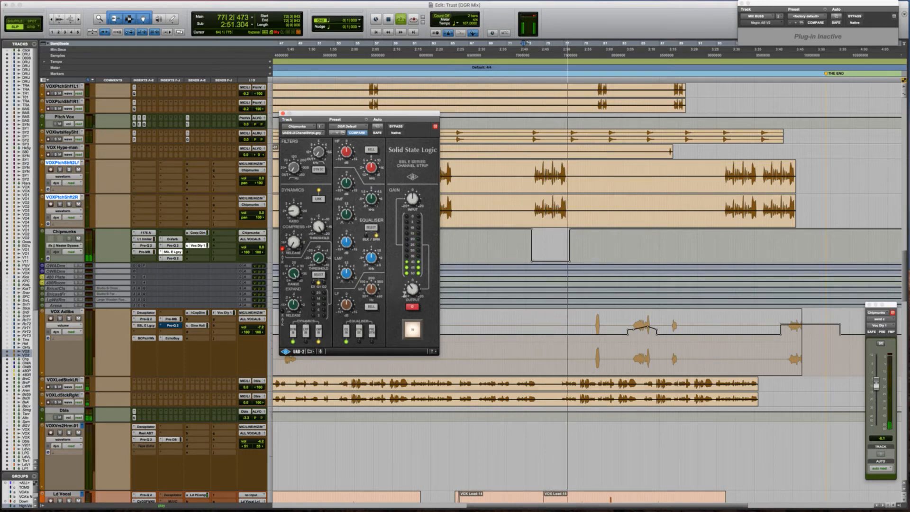
key(space)
key(space)
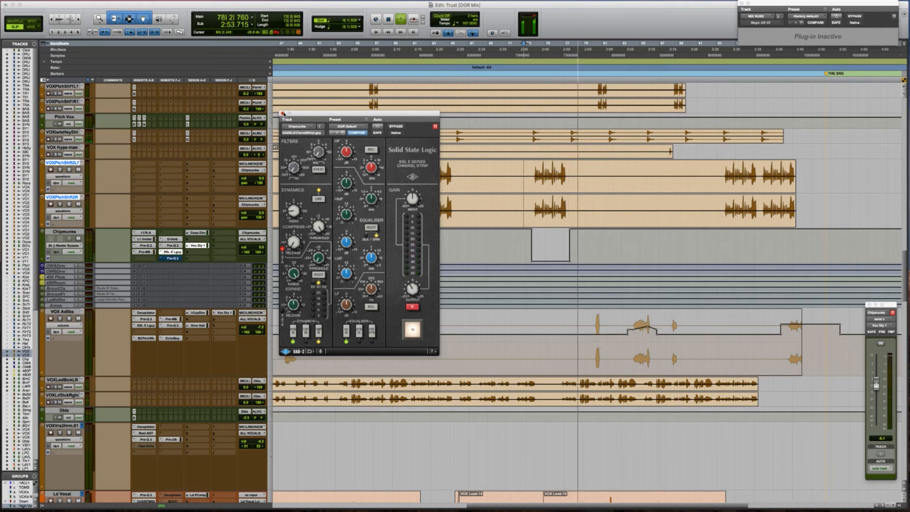
key(super+w)
Step: Audition the processed Chipmunks vocals from about bar 73 and again from about bar 61
key(space)
key(space)
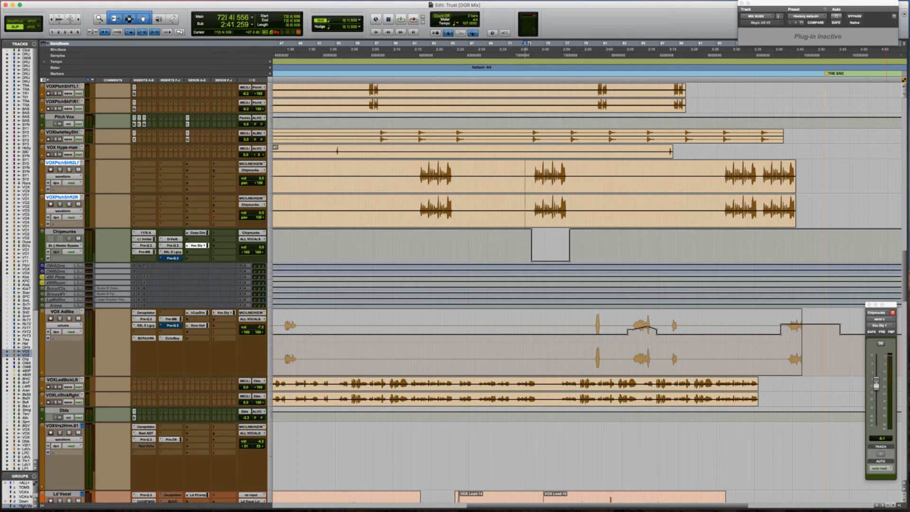
key(super+Tab)
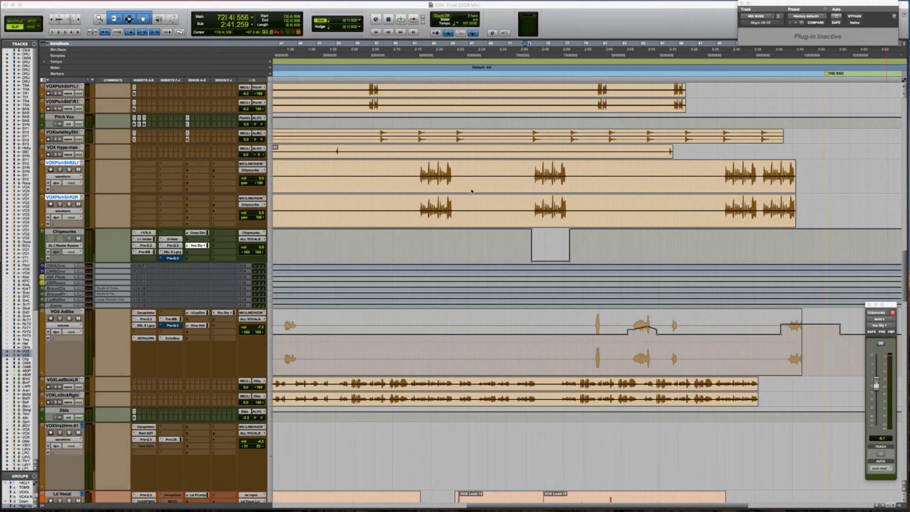
click(527, 240)
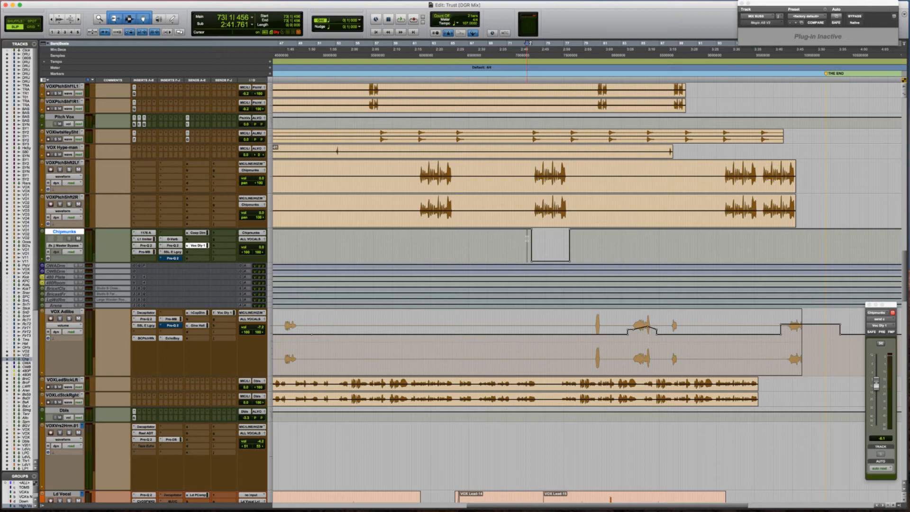
key(space)
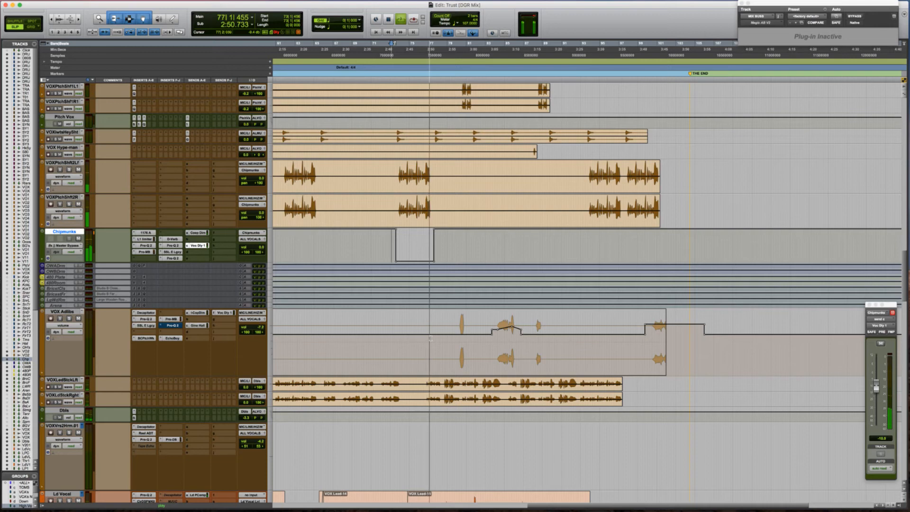
key(space)
click(282, 243)
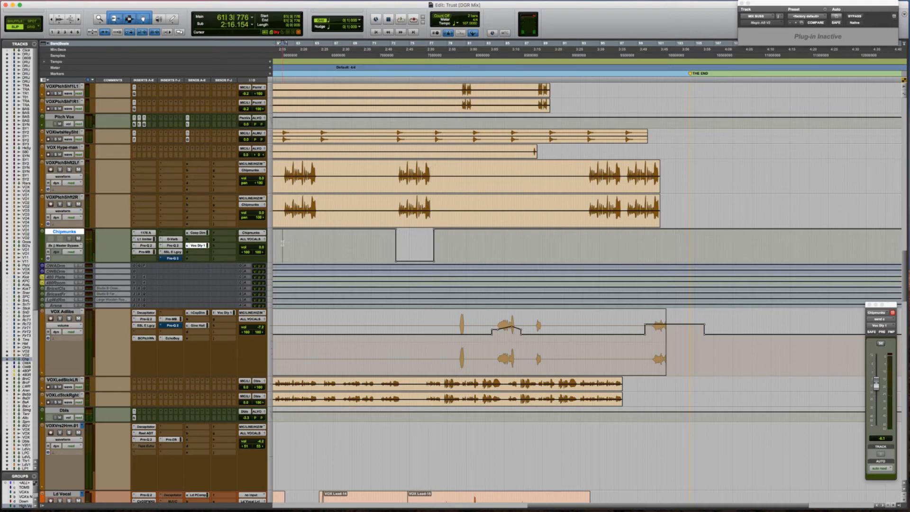
key(space)
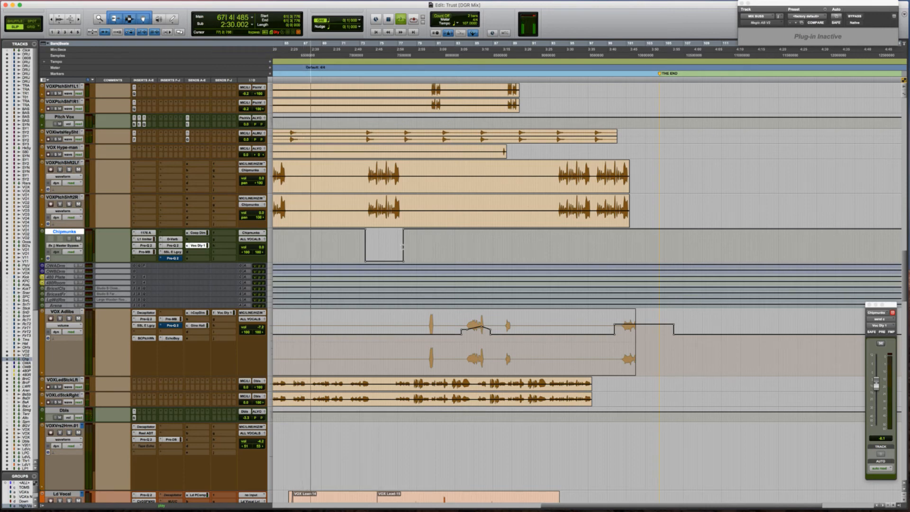
Step: Find the SYNTHJunPost track, increase its height and play it from about bar 66
scroll(327, 251, up, 10)
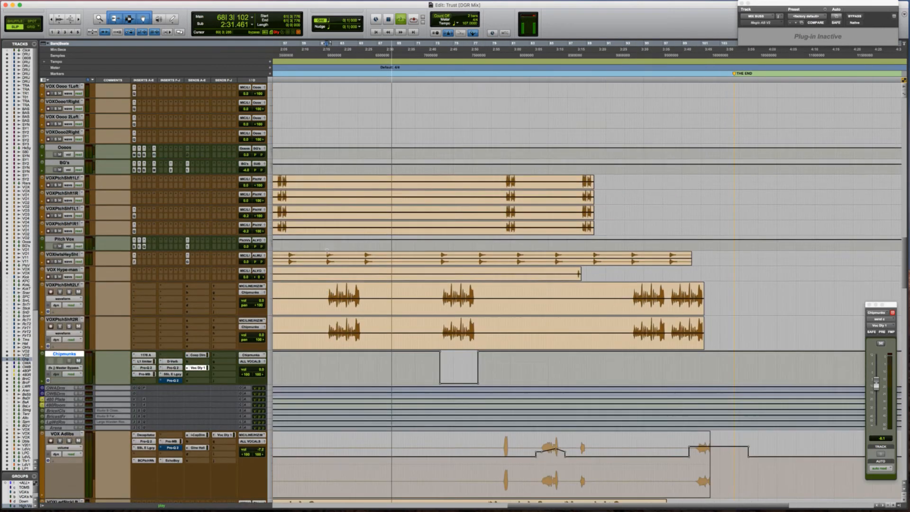
scroll(327, 251, up, 12)
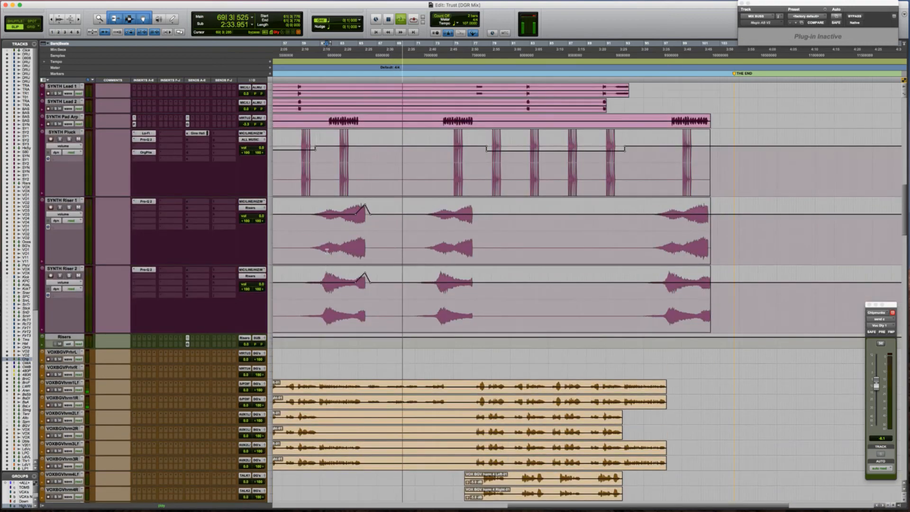
scroll(327, 251, up, 10)
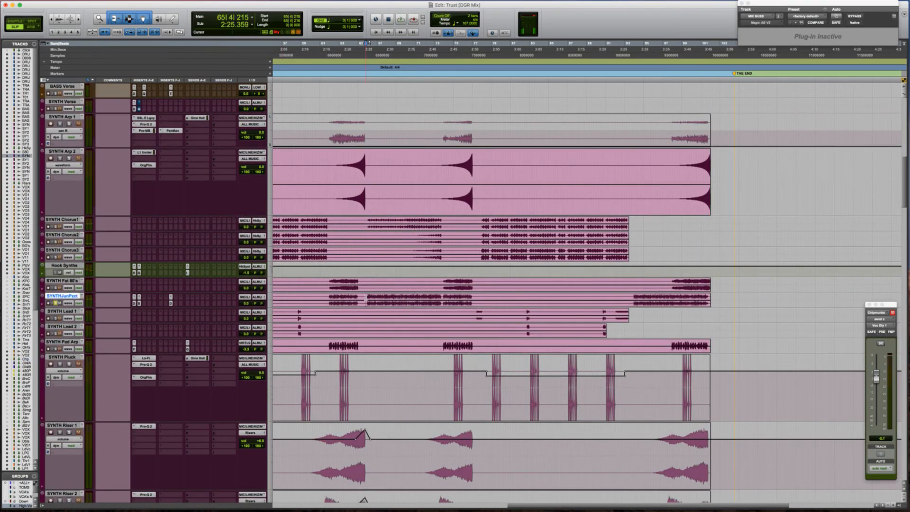
key(ctrl+Up)
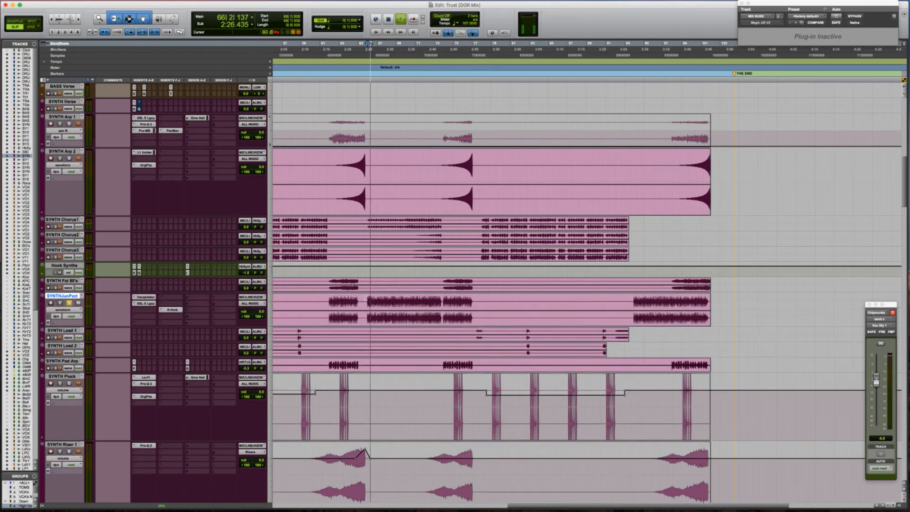
key(t)
scroll(365, 297, right, 10)
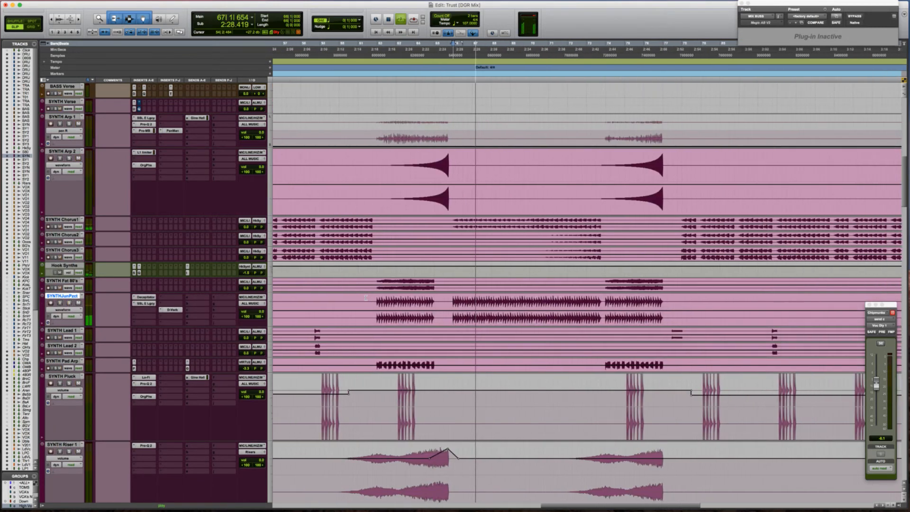
Step: Compare SYNTHJunPost and SYNTH Chorus1 around bar 66 by toggling their solos during playback
key(shift+s)
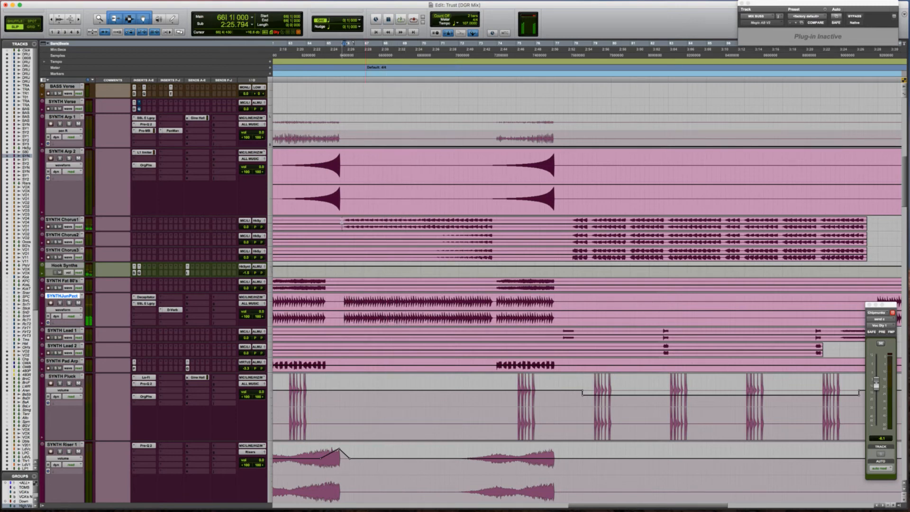
click(341, 221)
key(shift+s)
key(shift+s)
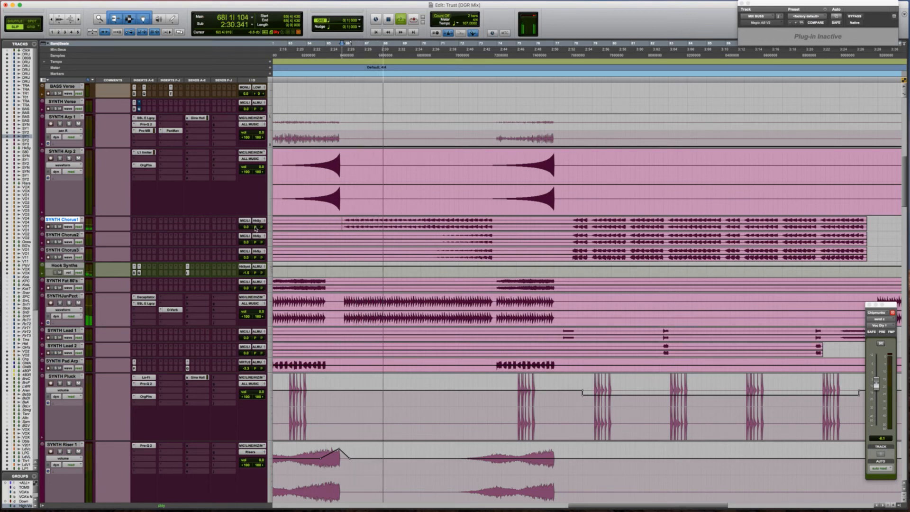
Step: Lower the right pan automation on SYNTH Chorus1 from about bar 65 to bar 71 and play the passage
key(space)
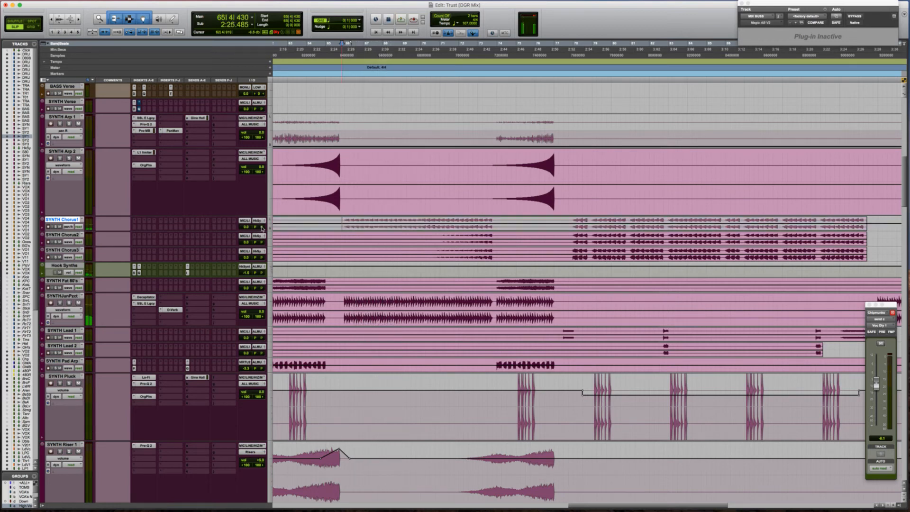
drag(331, 222, 495, 221)
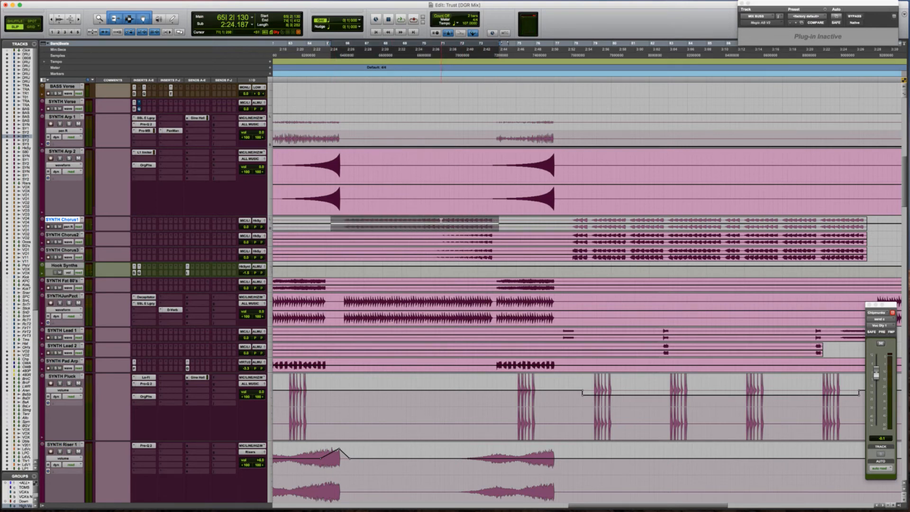
click(441, 220)
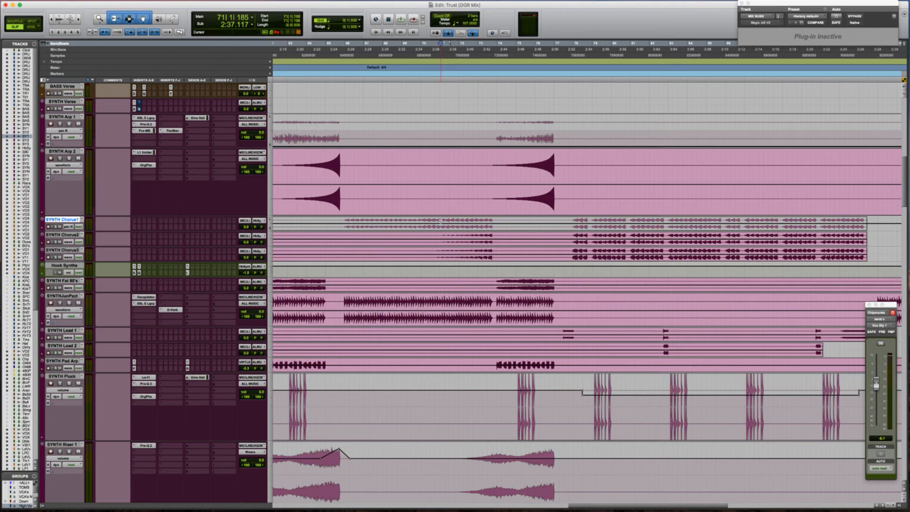
drag(425, 222, 340, 221)
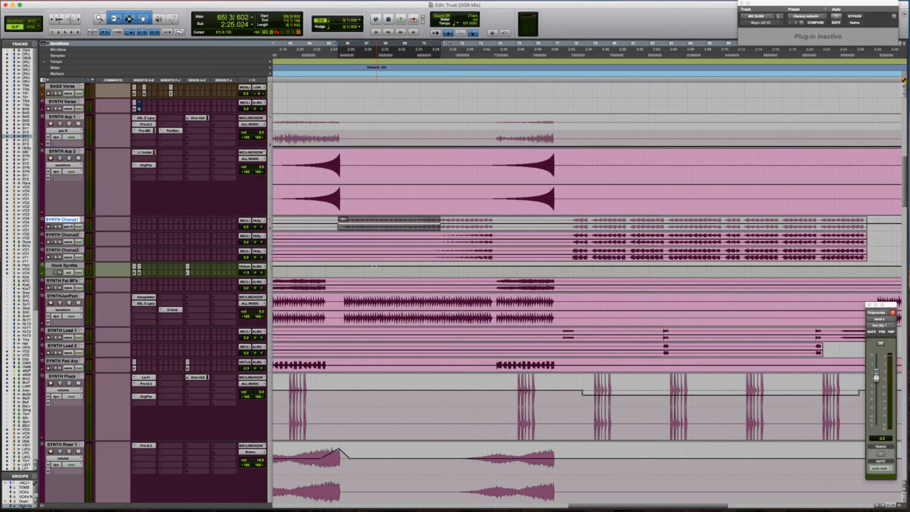
click(340, 226)
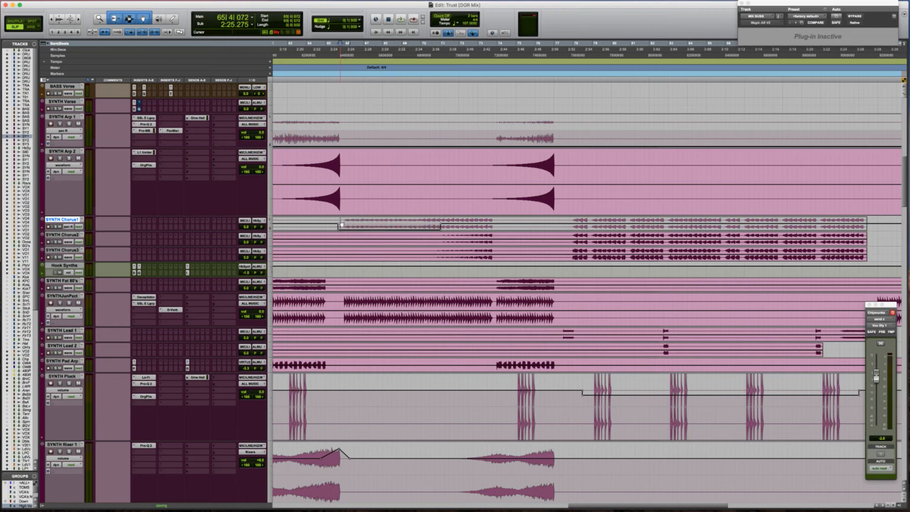
key(space)
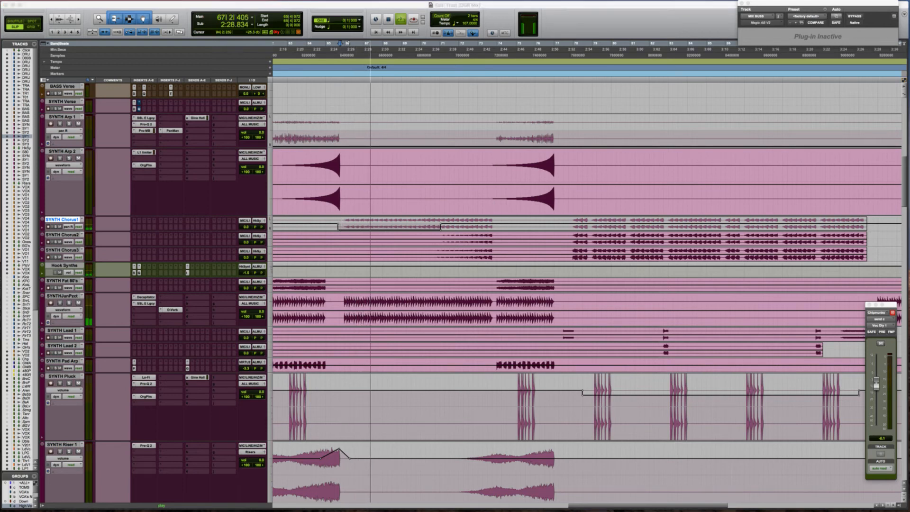
Step: Select the SYNTH Chorus2 and SYNTH Chorus3 passage from about bar 70 to bar 74
click(456, 226)
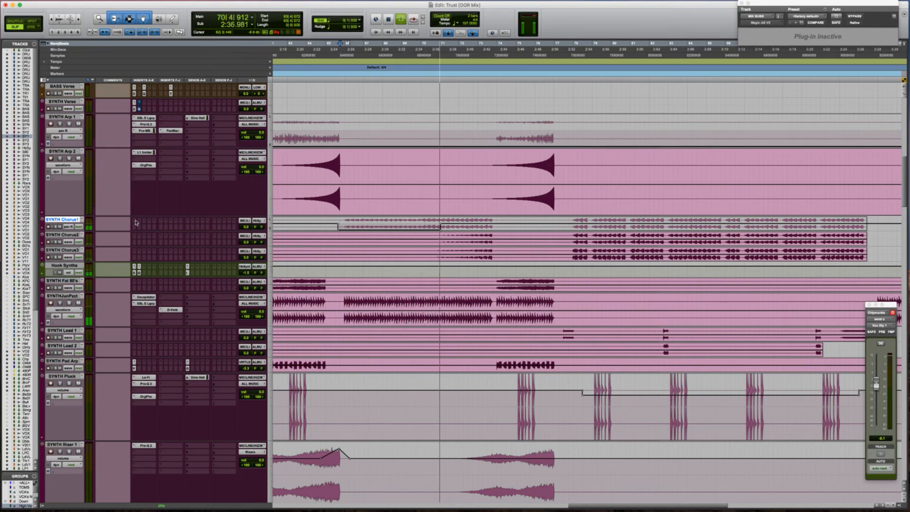
click(66, 236)
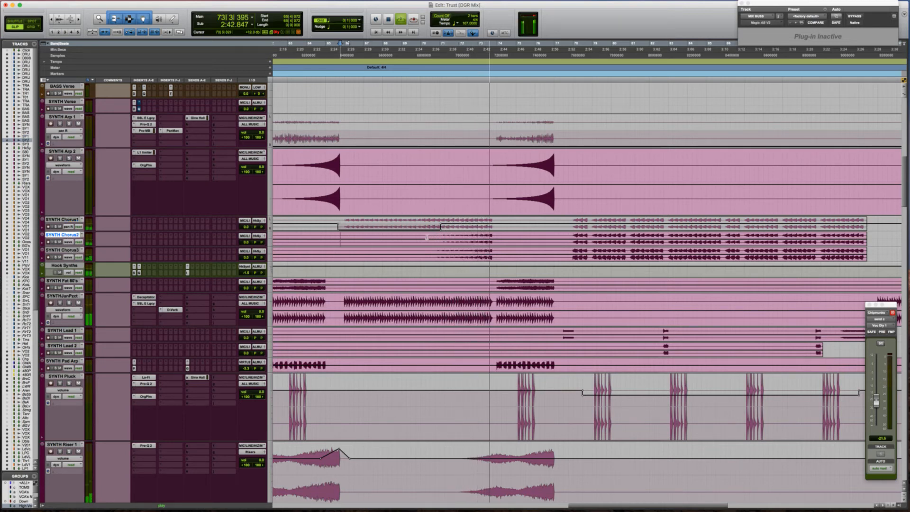
drag(425, 237, 512, 259)
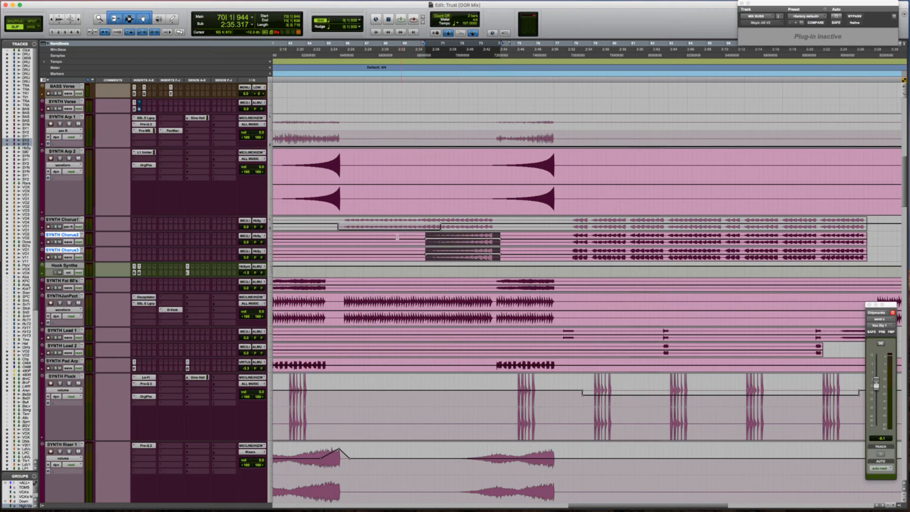
Step: Insert the Soundtoys Decapitator plug-in on the SYNTH Chorus1 track
click(339, 228)
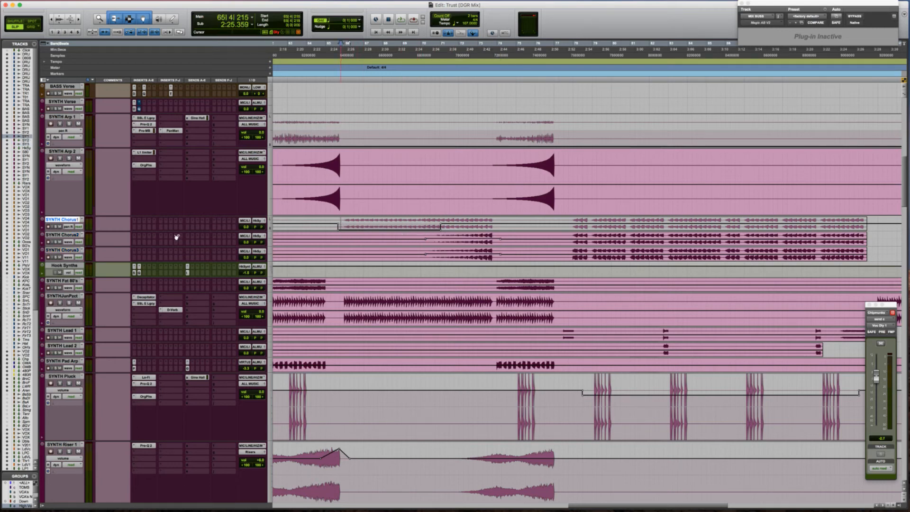
click(144, 221)
mouse_move(199, 253)
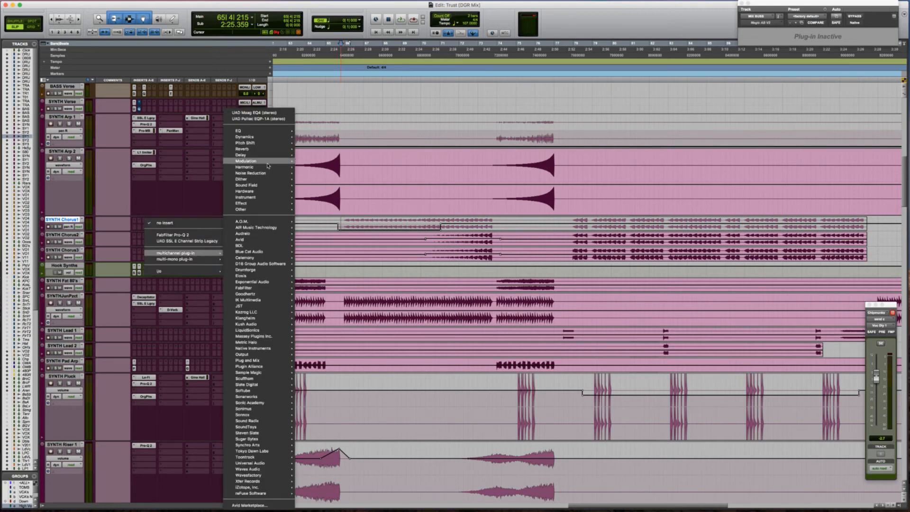
mouse_move(268, 167)
click(343, 20)
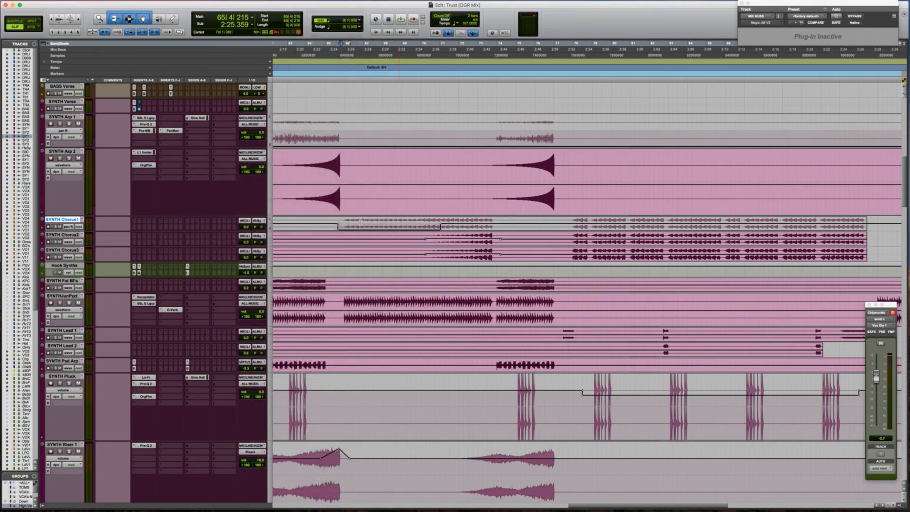
drag(366, 116, 374, 259)
click(373, 221)
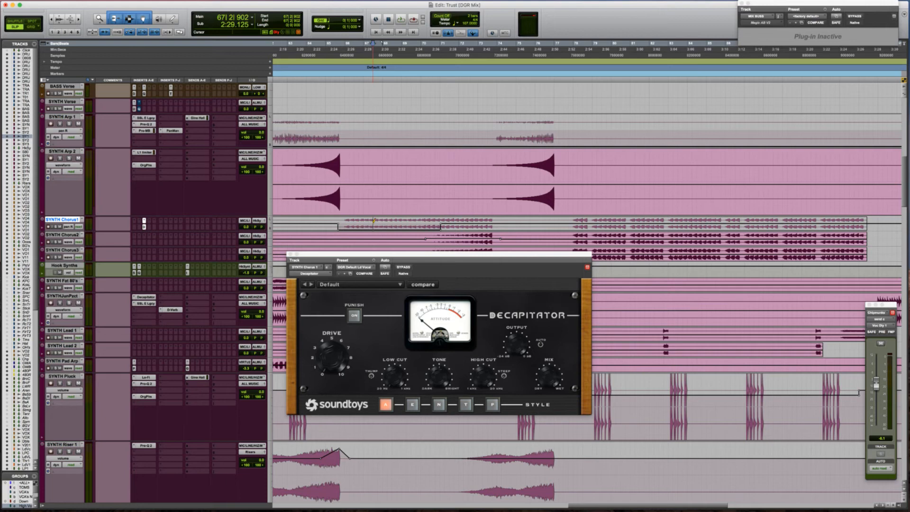
Step: Increase the height of the SYNTH Chorus1 track and turn on Punish in its Decapitator
key(ctrl+Up)
scroll(373, 221, down, 5)
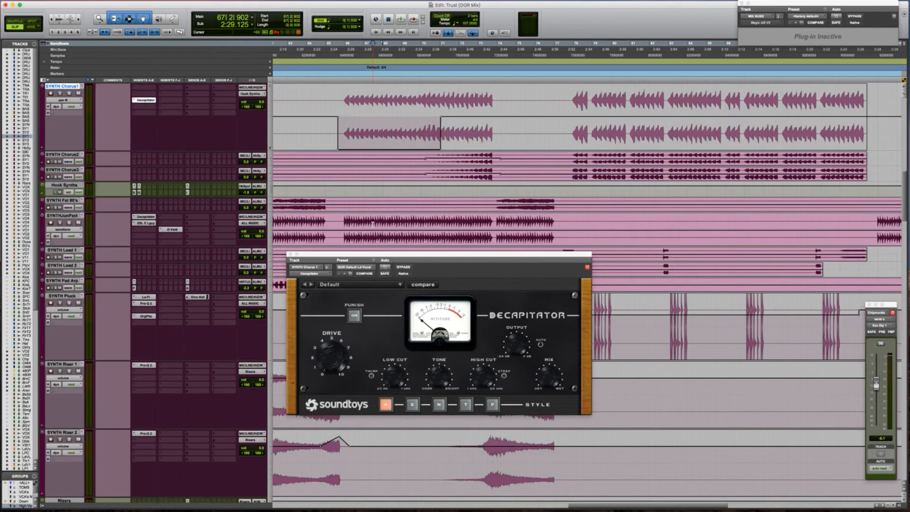
click(354, 314)
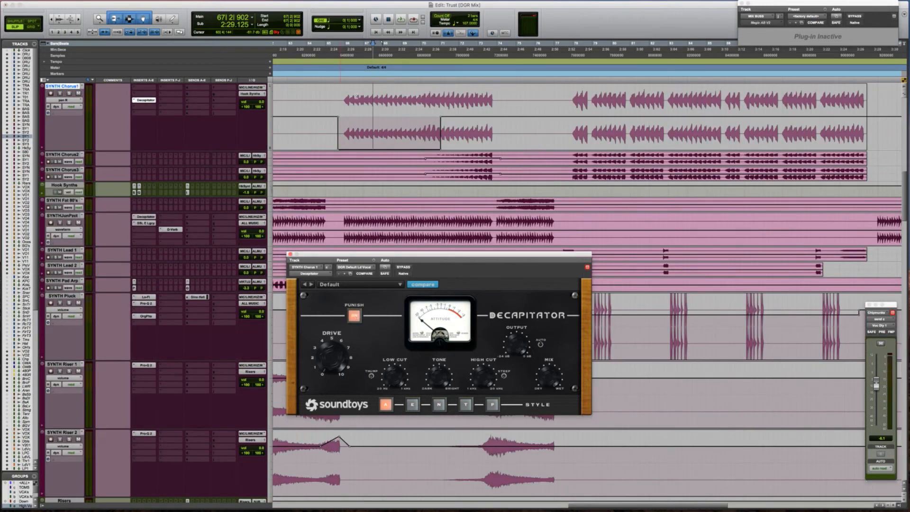
Step: Audition SYNTH Chorus1 from about bar 65, raise its lowered right pan automation and ramp it back up from about bar 71 to bar 74
click(333, 120)
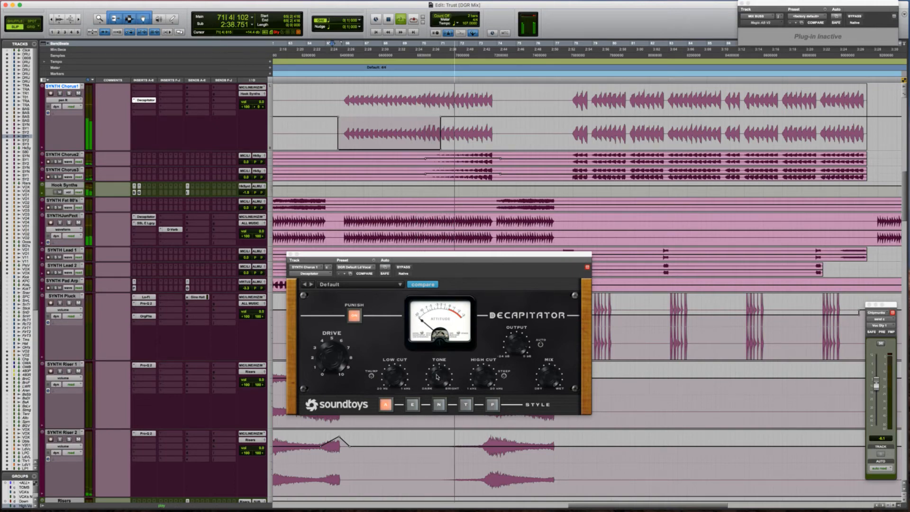
key(space)
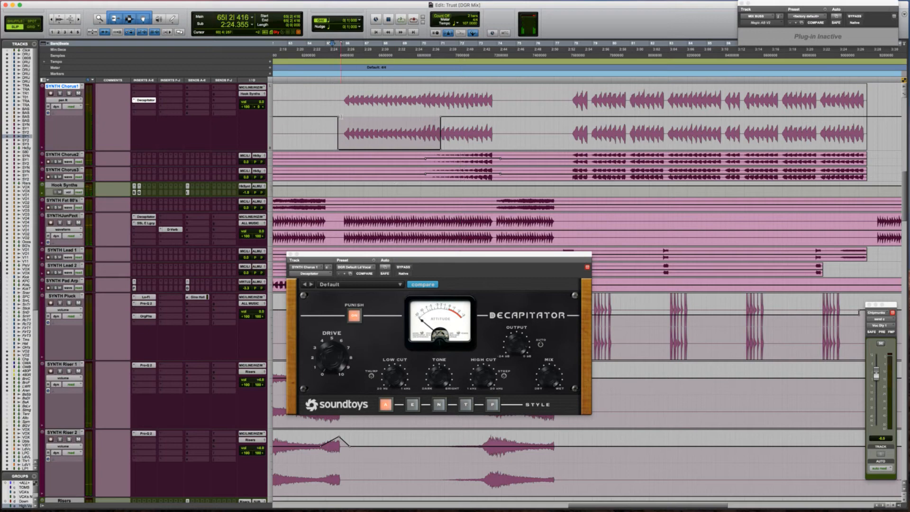
drag(387, 85, 385, 88)
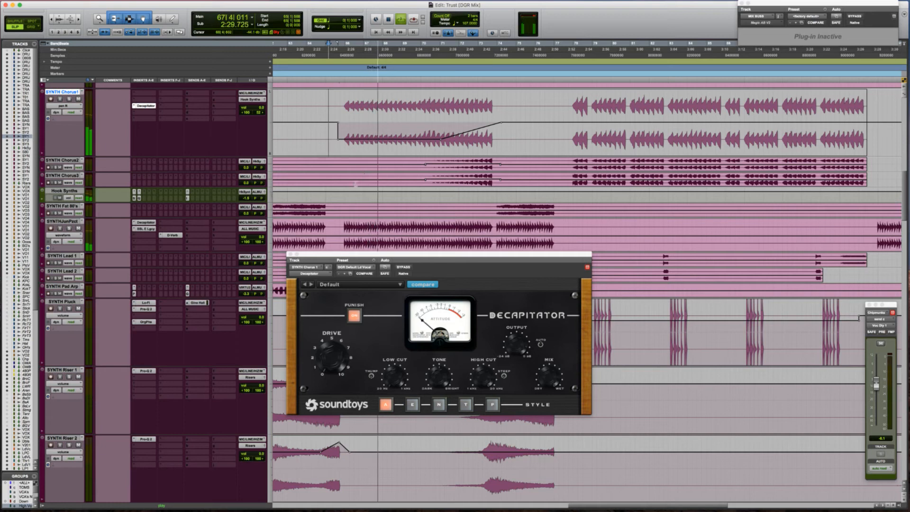
Step: Show SYNTHJunPost's left pan automation, lower it from about bar 66 to bar 74 and play the passage
click(339, 230)
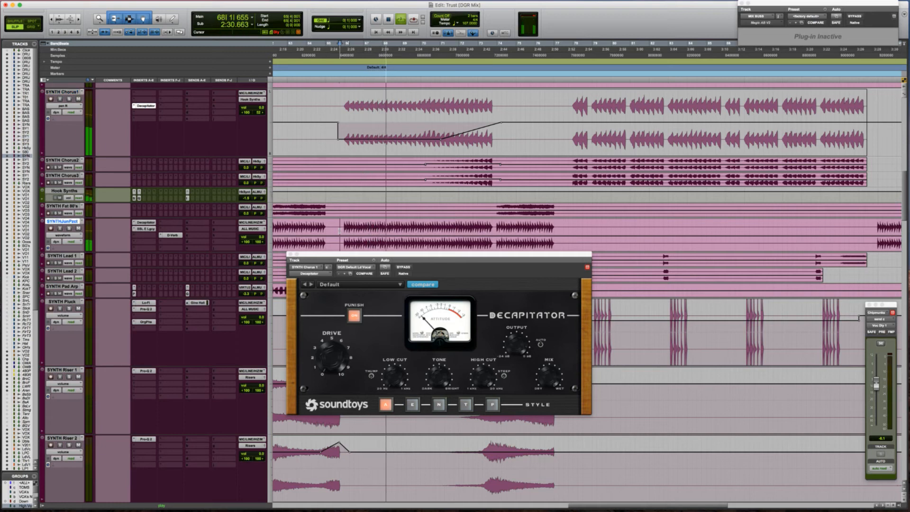
ctrl+super+click(245, 242)
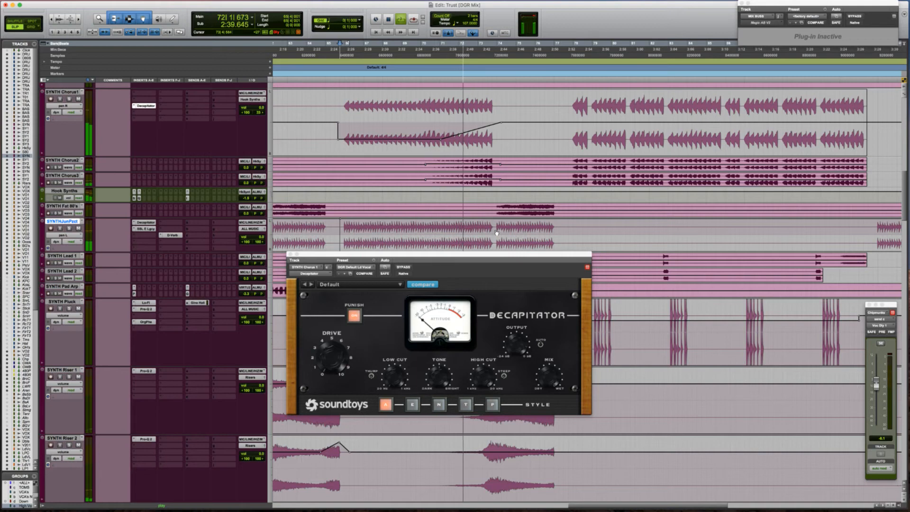
drag(399, 221, 391, 237)
key(space)
key(space)
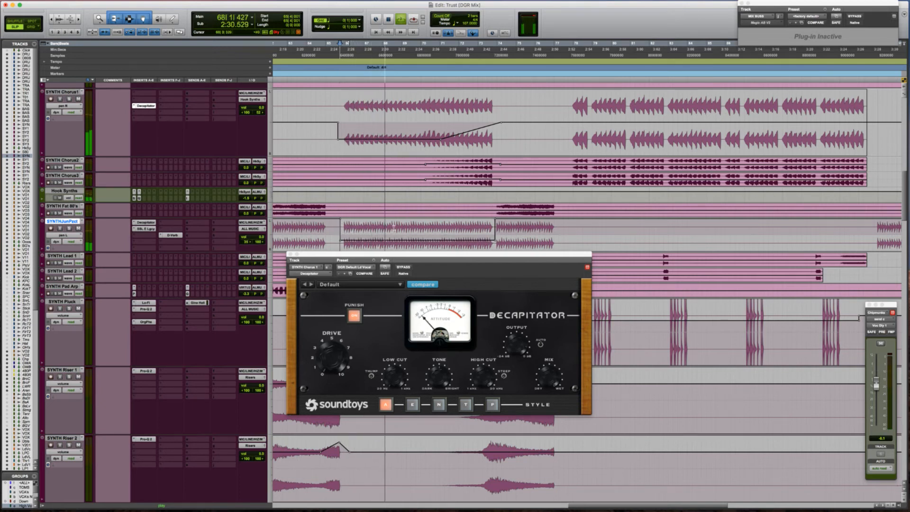
Step: Move the Decapitator window lower, ramp SYNTHJunPost's left pan back up from about bar 72 to bar 74 and replay from about bar 66
drag(395, 256, 393, 281)
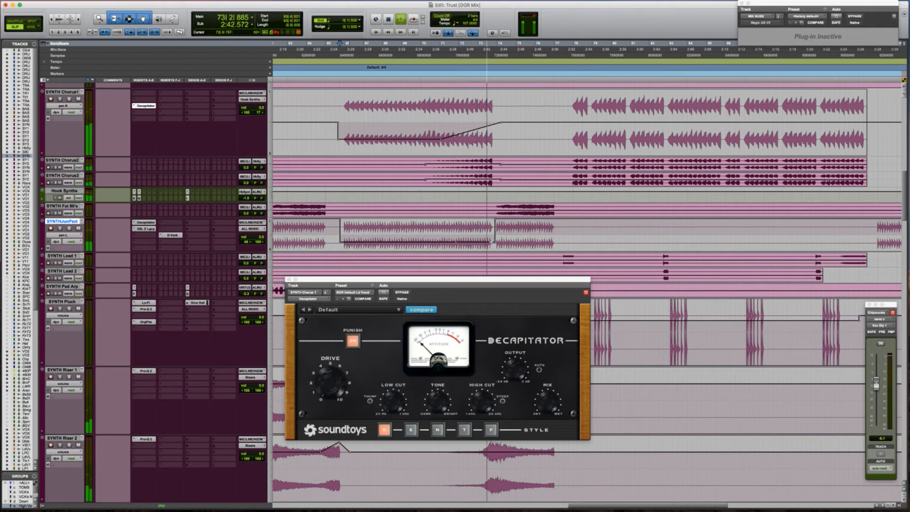
key(space)
key(space)
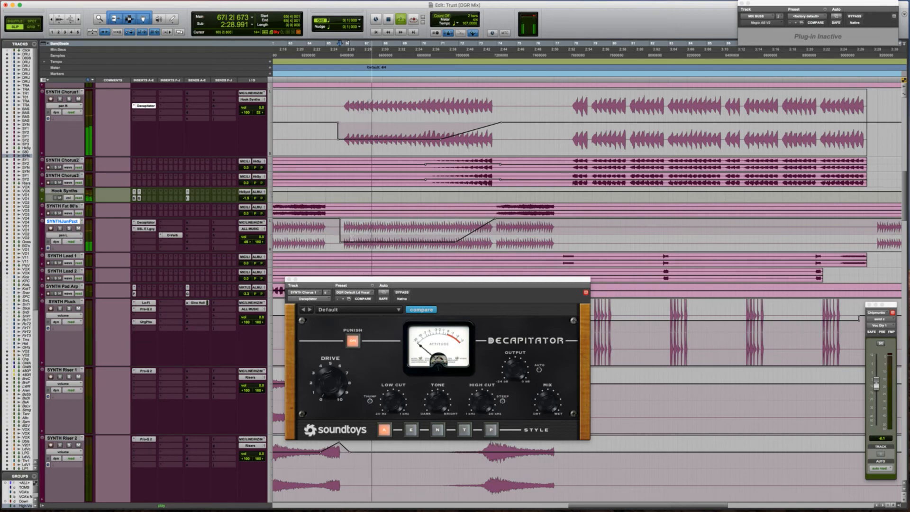
Step: Separate and mute the DRUMS 808 Snare section from about bar 66 to bar 70, then set the playback position before it
scroll(358, 233, up, 15)
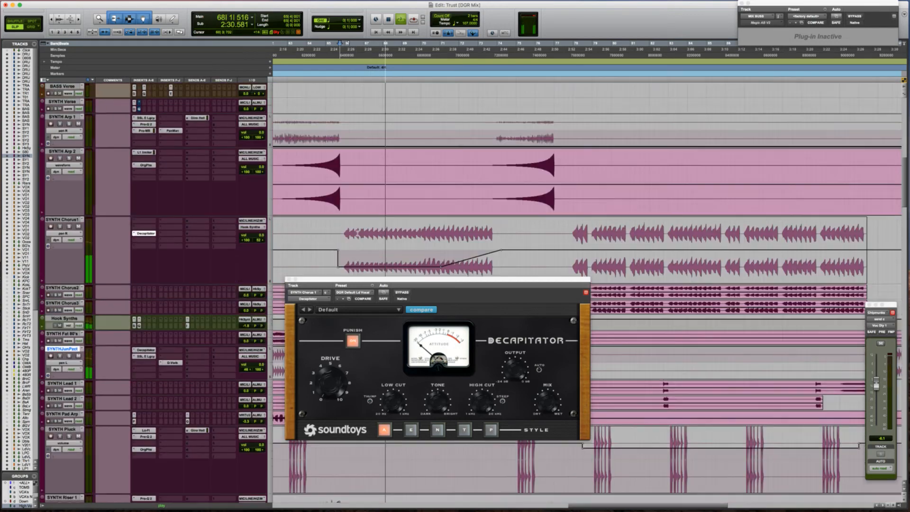
scroll(357, 233, up, 10)
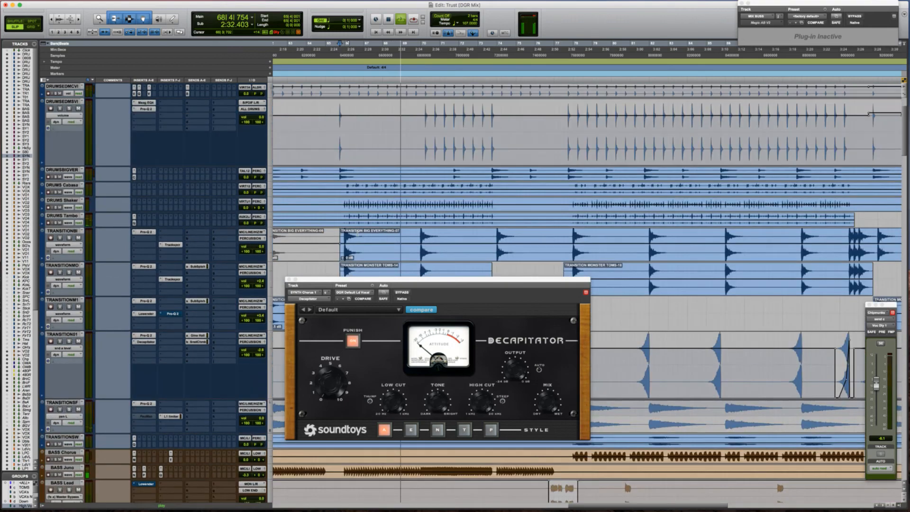
scroll(339, 209, down, 3)
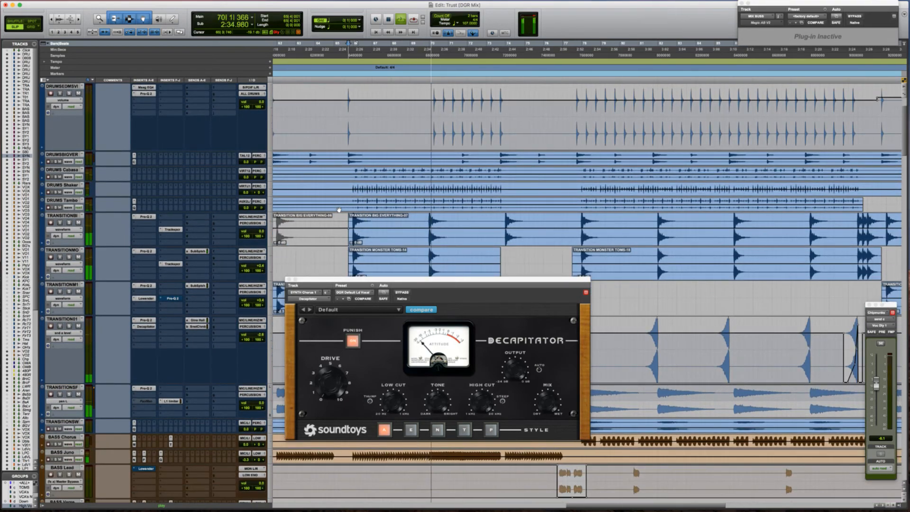
scroll(402, 173, up, 6)
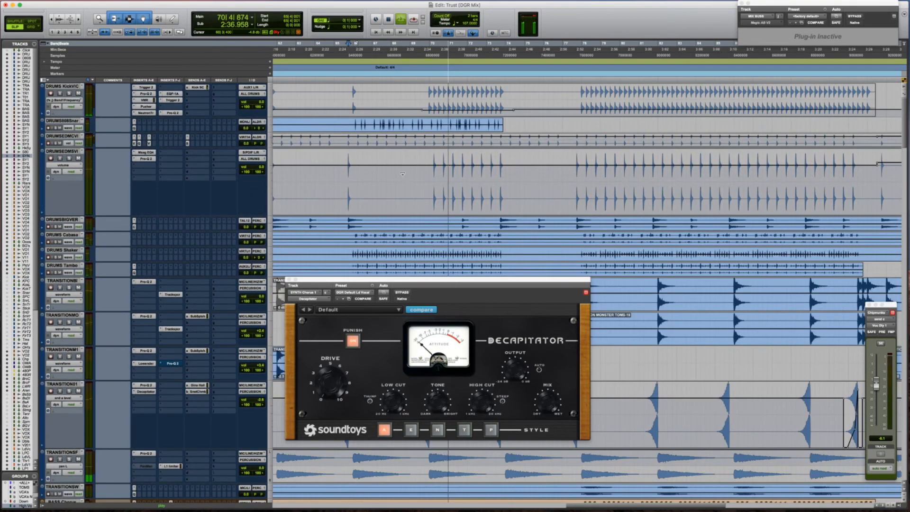
drag(426, 129, 344, 126)
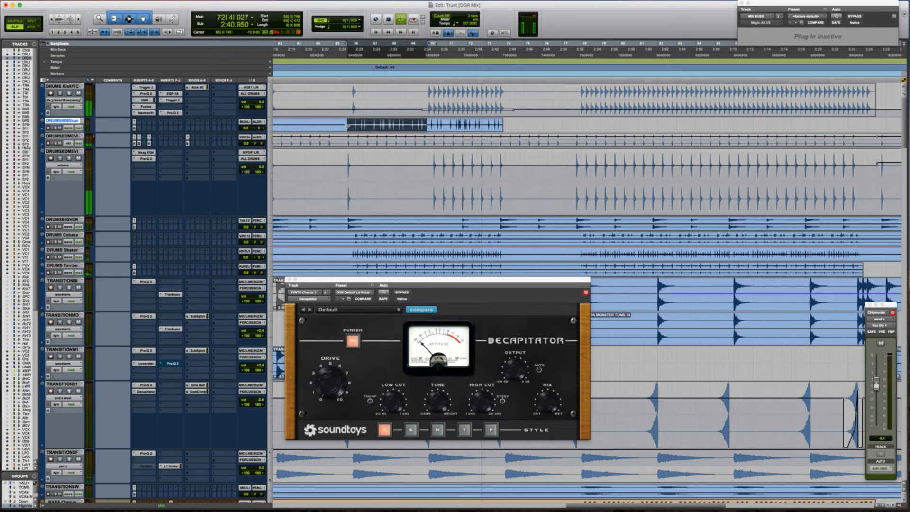
key(b)
key(space)
click(330, 123)
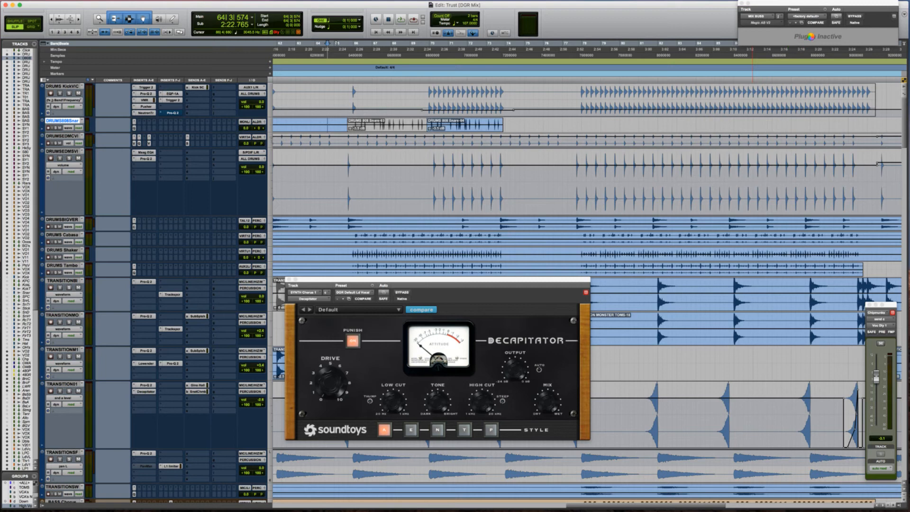
Step: Bring the Magic AB window into view, select the "TRUST Updated w/ VOX" reference and switch to B
drag(812, 5, 778, 26)
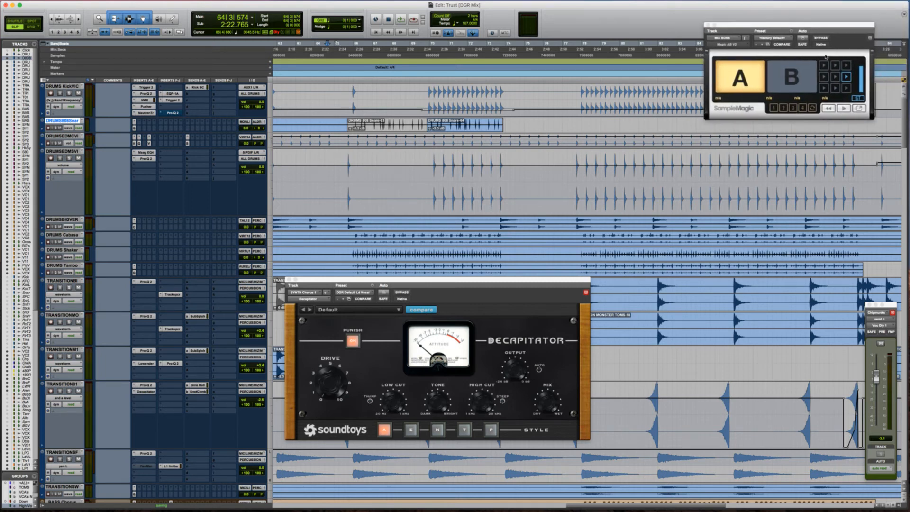
click(847, 66)
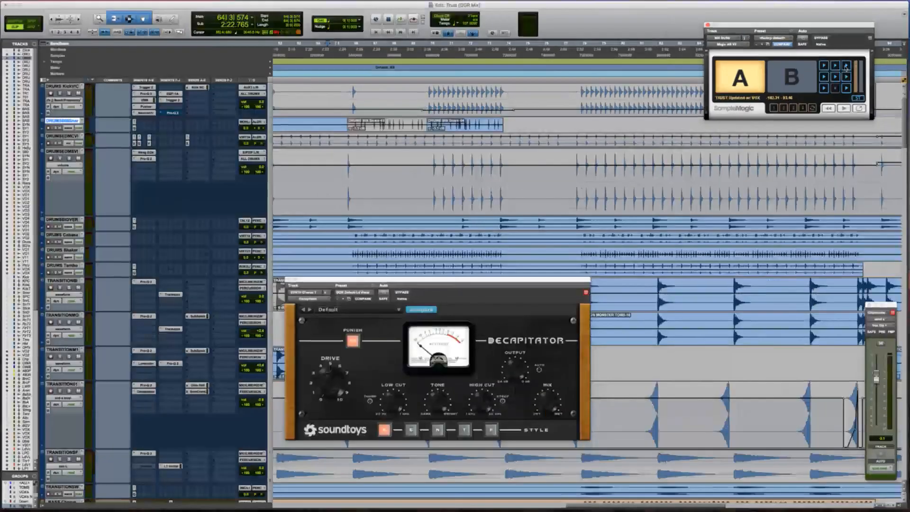
click(780, 75)
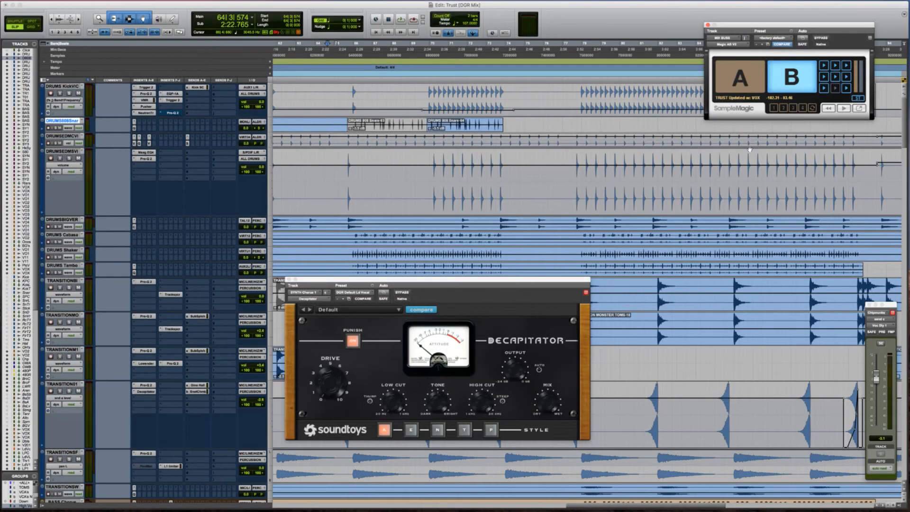
Step: Expand Magic AB to its full view and reposition its window clear of the snare edit
click(858, 108)
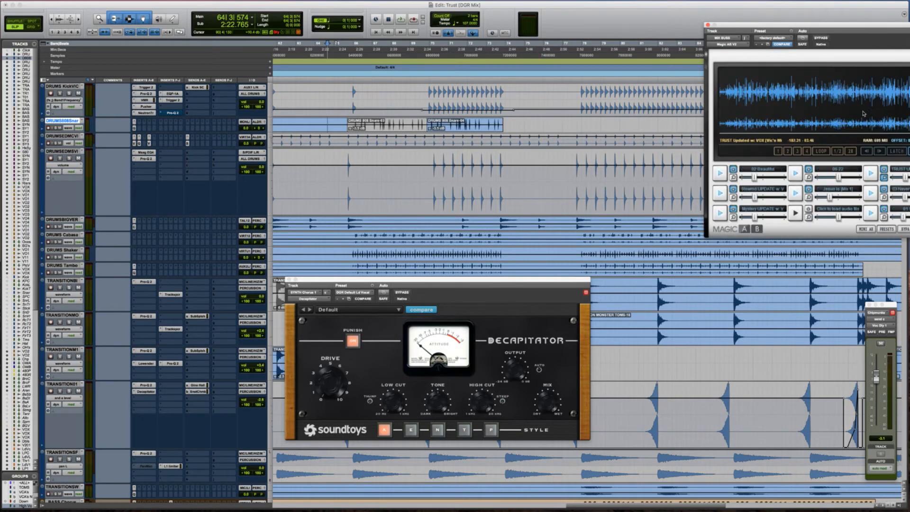
drag(799, 27, 560, 59)
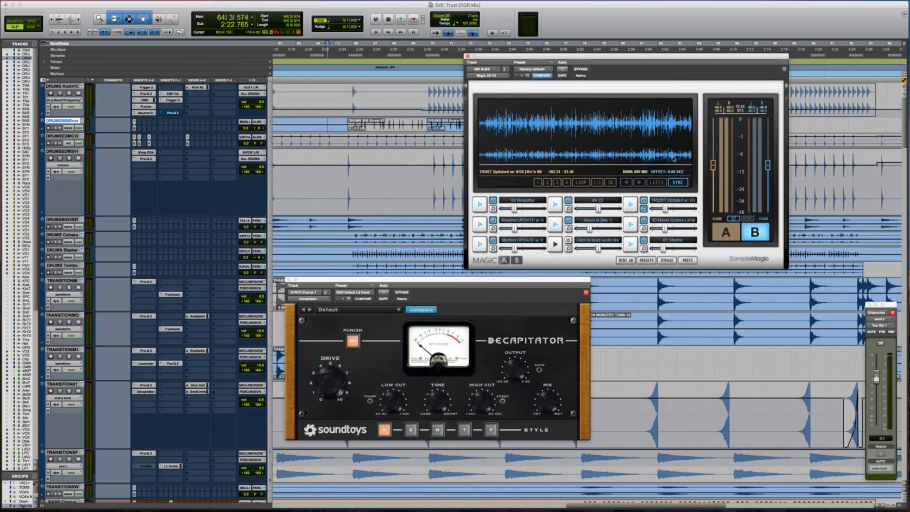
drag(498, 61, 619, 5)
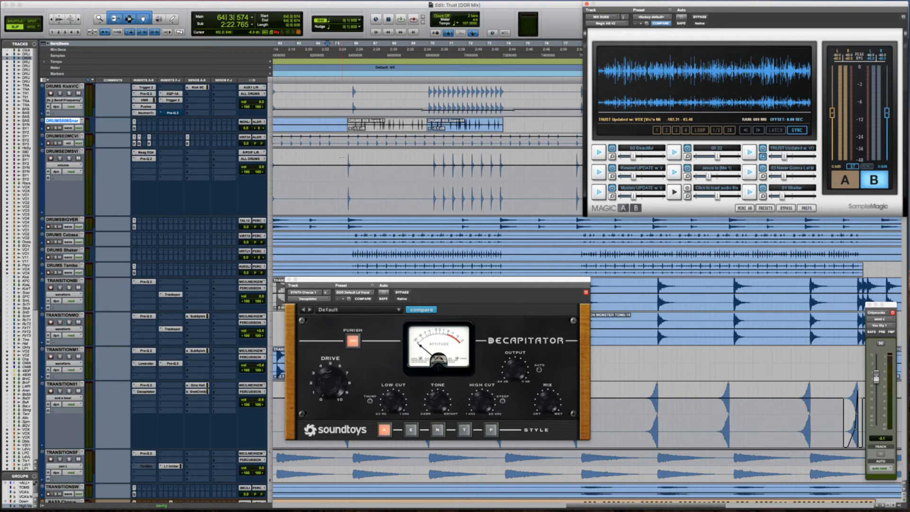
Step: Switch Magic AB to A and audition the current mix, starting over from about bar 60
click(845, 179)
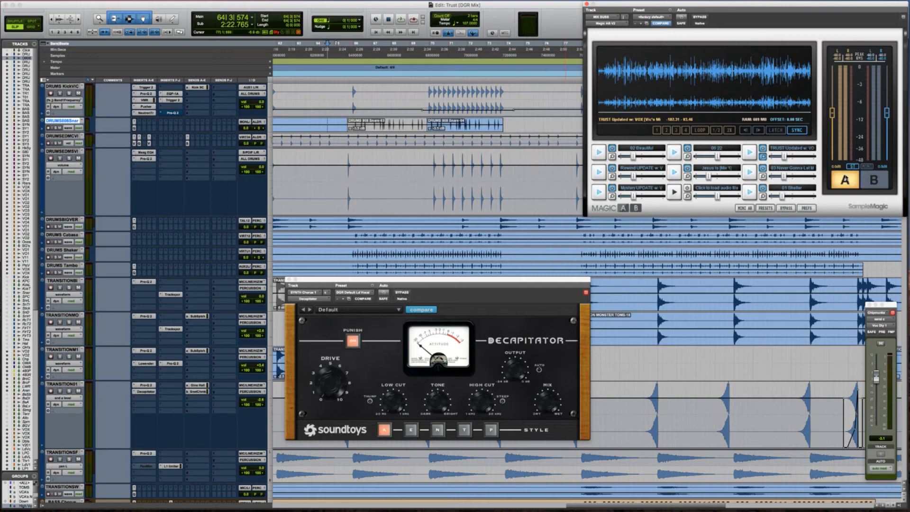
key(space)
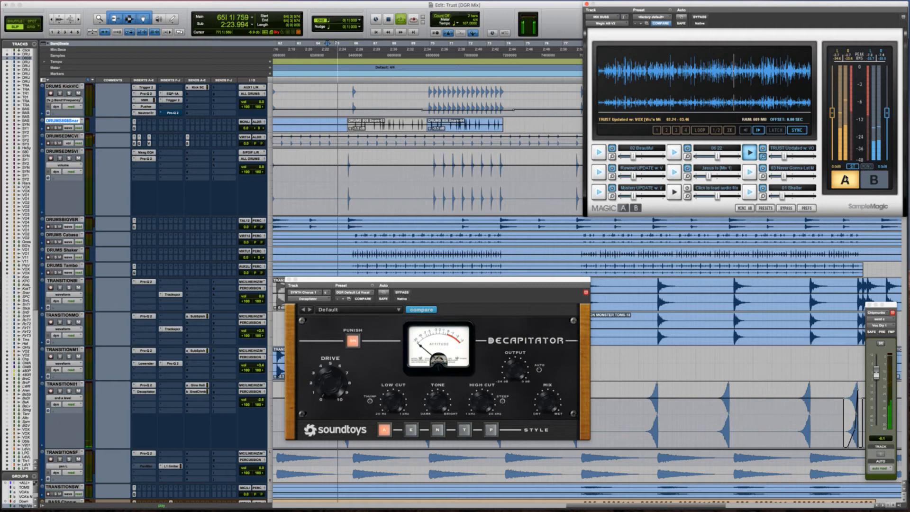
click(170, 363)
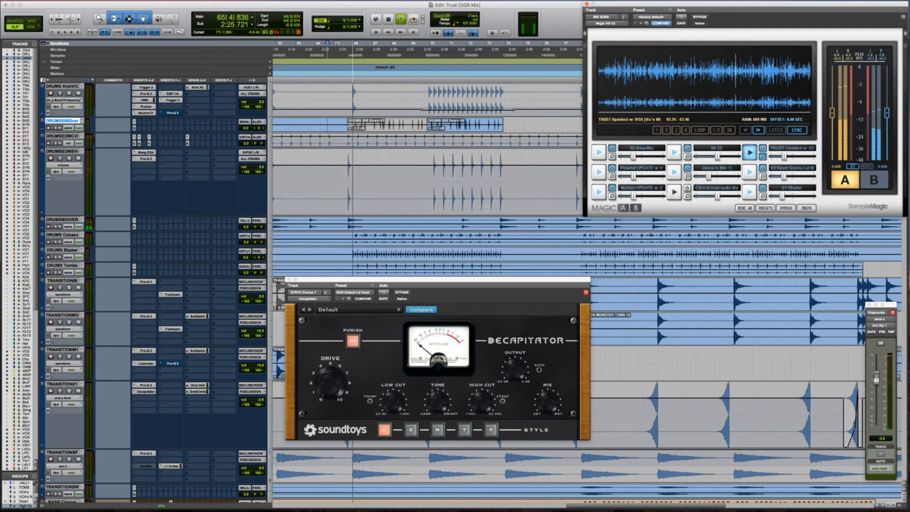
click(289, 180)
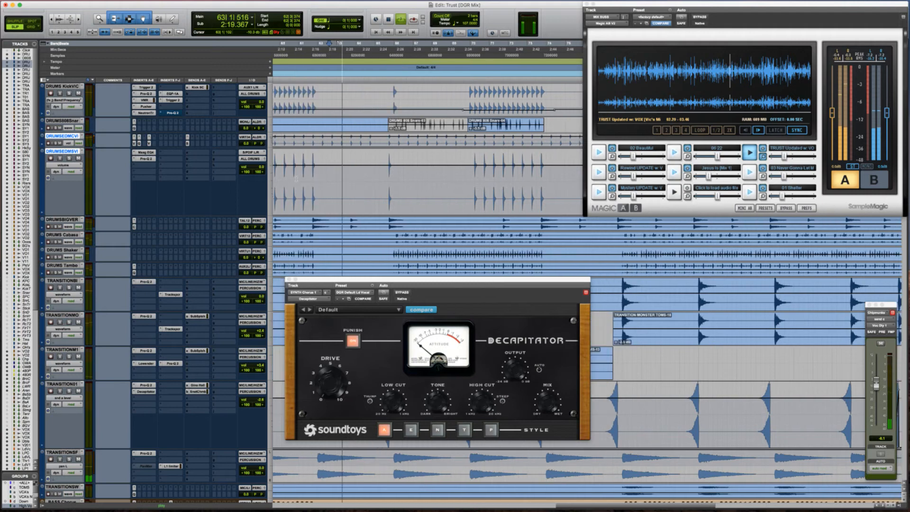
key(space)
Step: Compare the mix with the reference from about bar 60 by alternating Magic AB between A and B
click(848, 182)
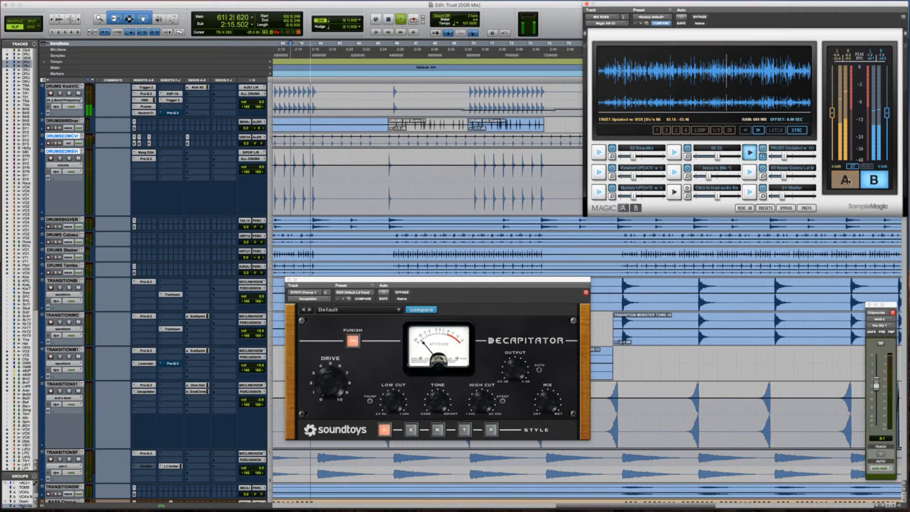
key(space)
click(846, 180)
key(space)
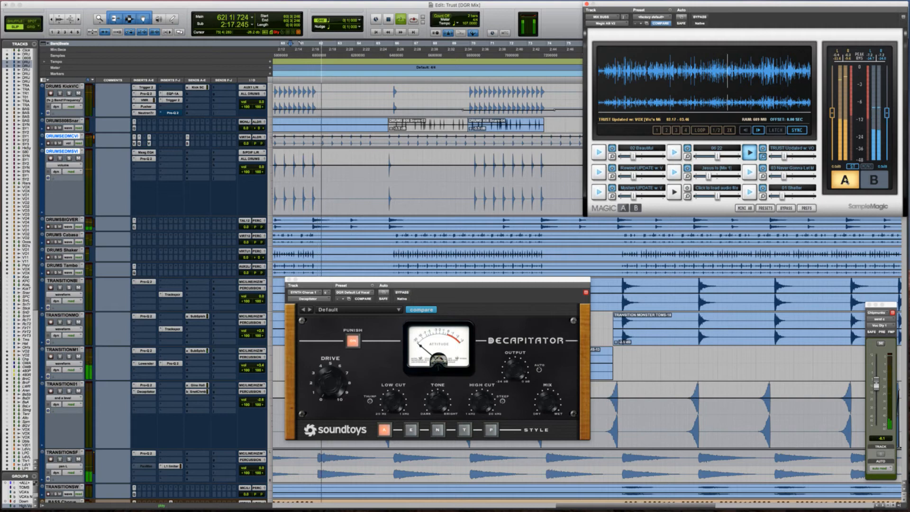
key(space)
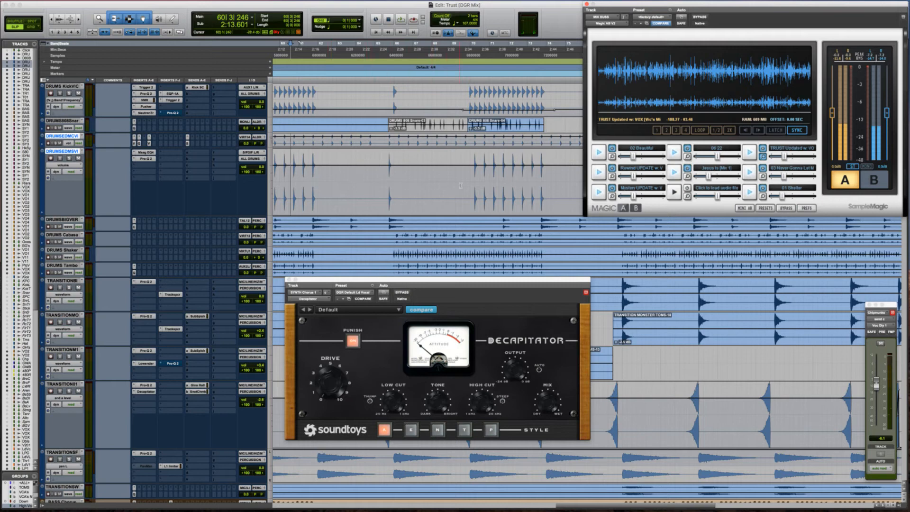
click(847, 179)
key(space)
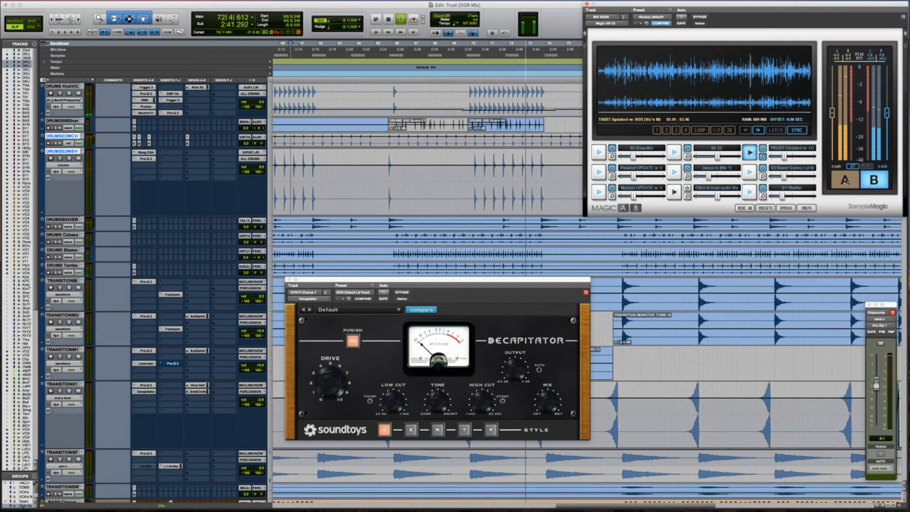
Step: Replay from about bar 66, set the reference's level in Magic AB to about -7.2 dB and switch back to A
click(387, 178)
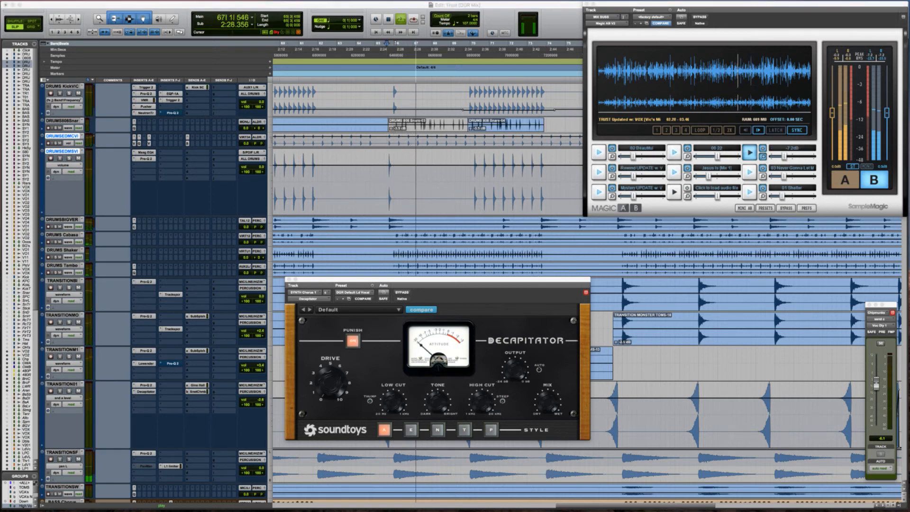
click(795, 89)
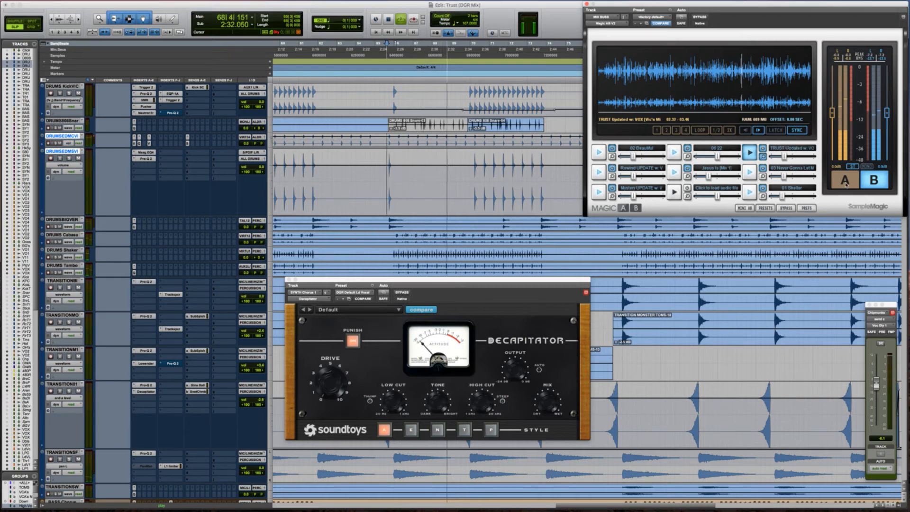
click(844, 180)
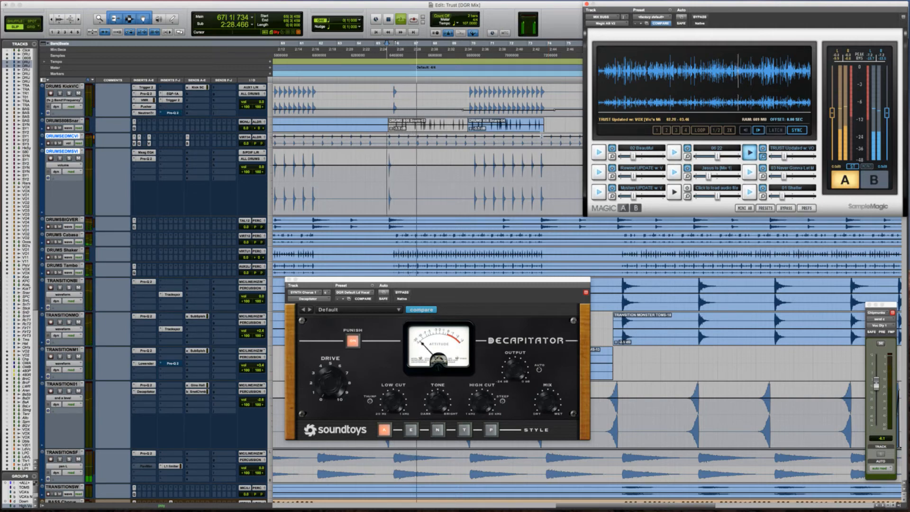
Step: Unmute the DRUMS 808 Snare section from about bar 66 to bar 70 and compare A against B from about bar 66
click(432, 122)
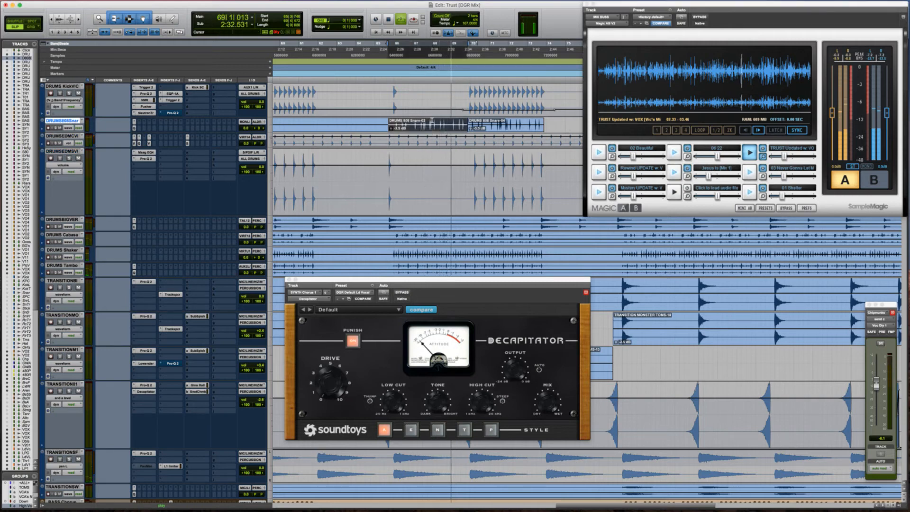
click(382, 181)
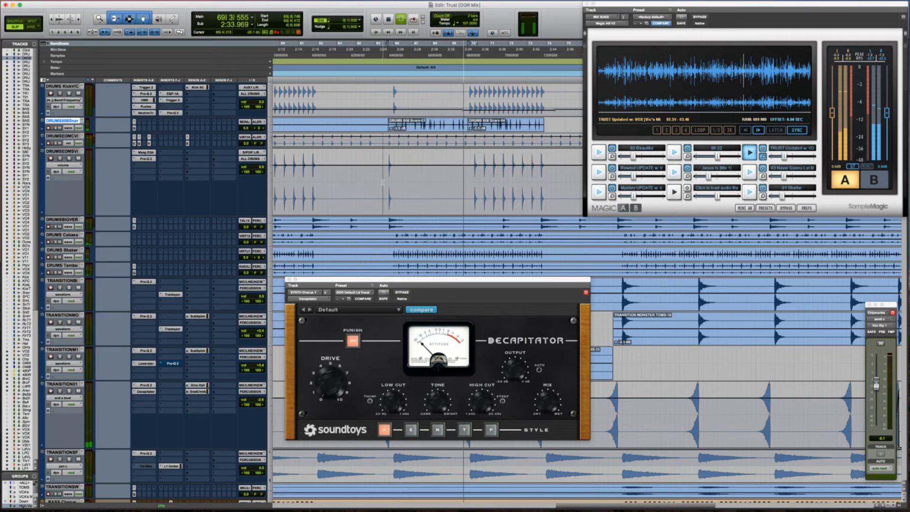
click(842, 183)
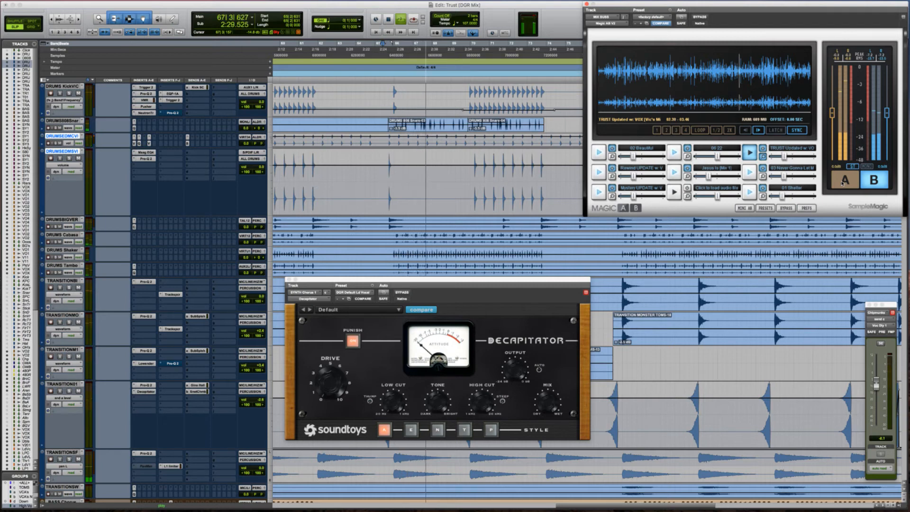
click(843, 182)
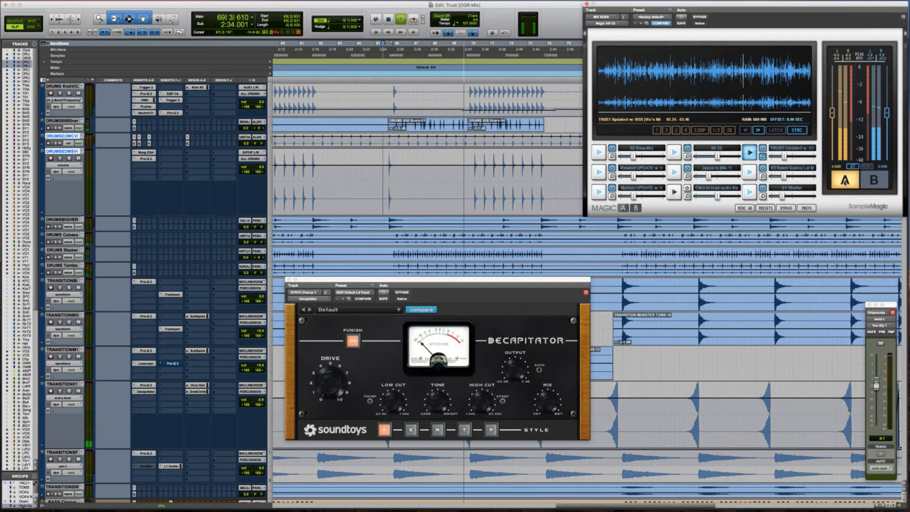
click(844, 182)
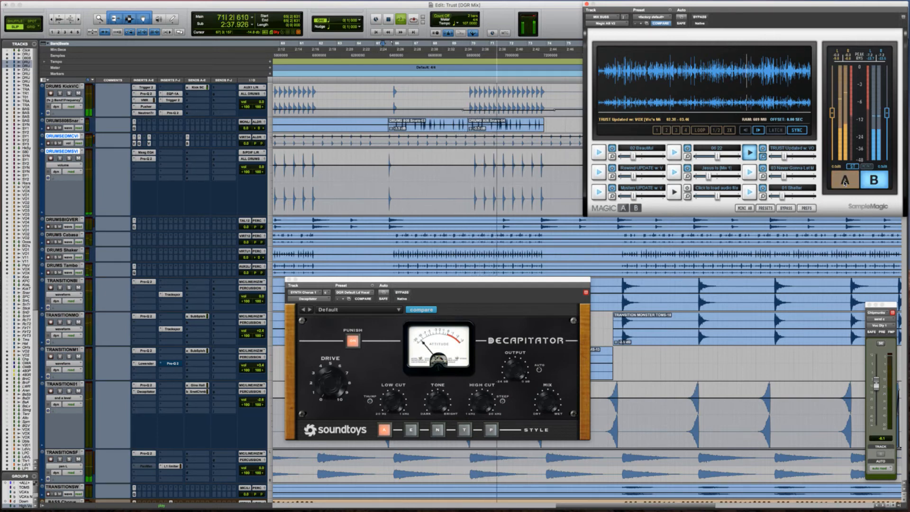
click(844, 182)
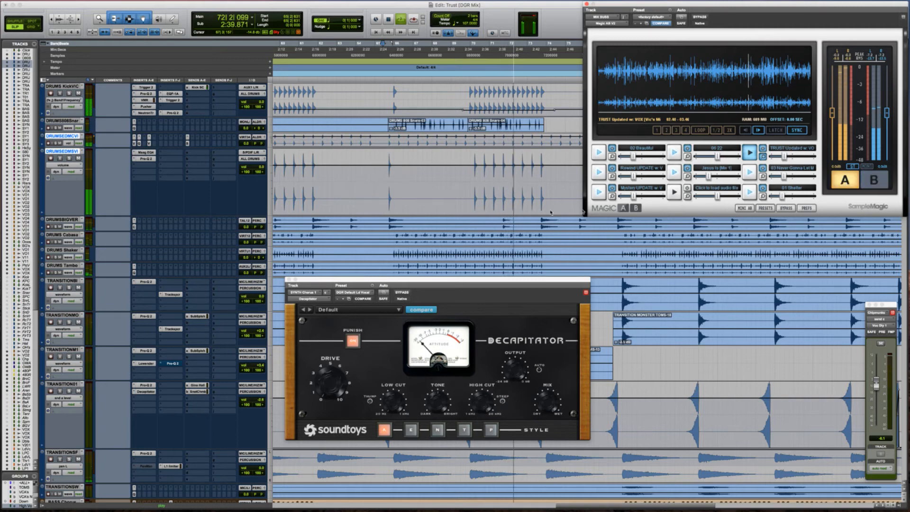
Step: Close Decapitator and play from about bar 66, with the playback position set on the BASS Juno track
scroll(463, 190, right, 2)
scroll(415, 189, down, 3)
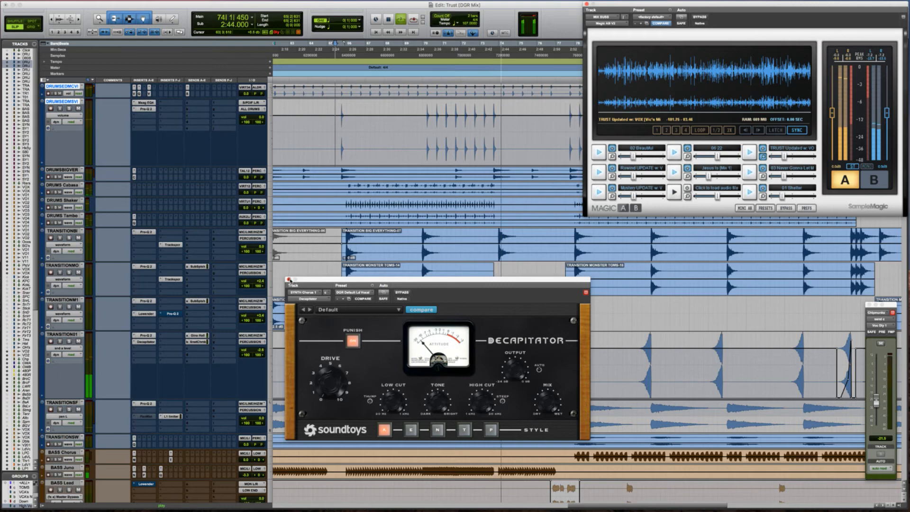
click(289, 280)
key(space)
scroll(353, 322, down, 5)
click(342, 371)
key(space)
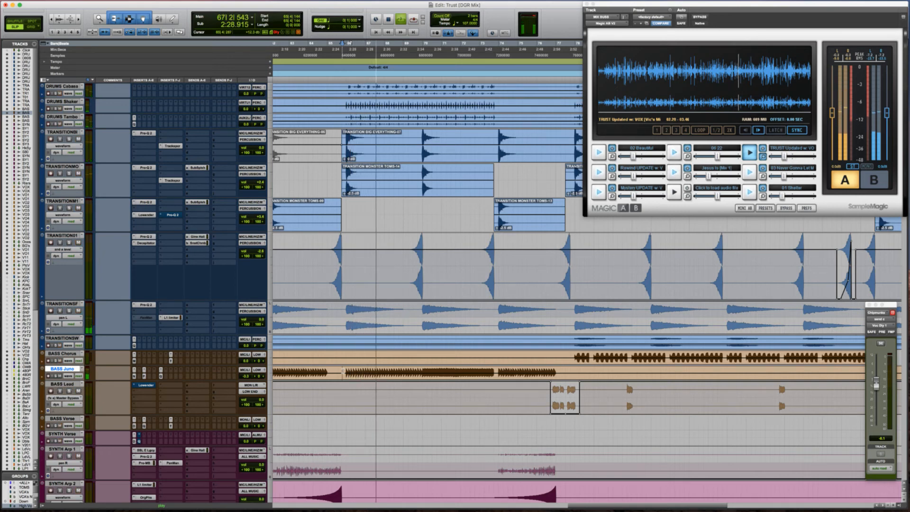
Step: Insert UAD Pultec EQP-1A (mono) on the soloed BASS Juno track and audition it, keeping its window clear of the bass clips
click(174, 375)
key(space)
mouse_move(226, 403)
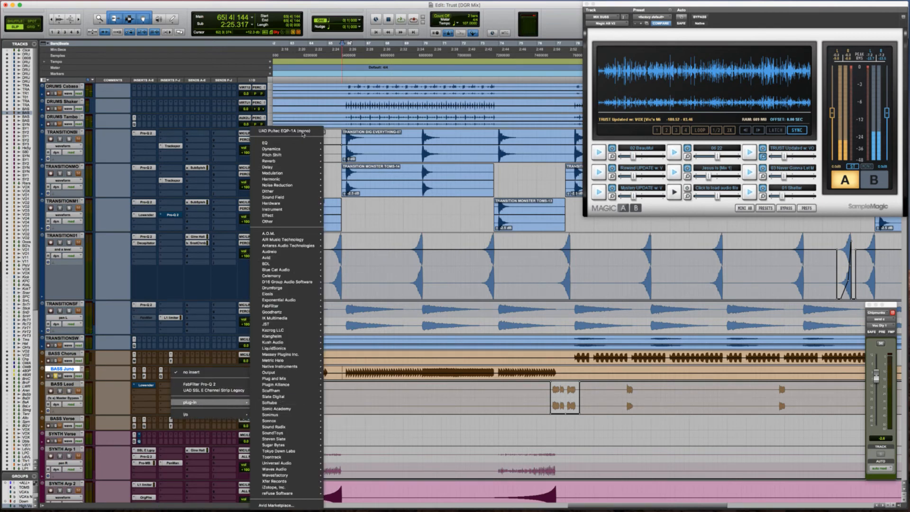
click(330, 136)
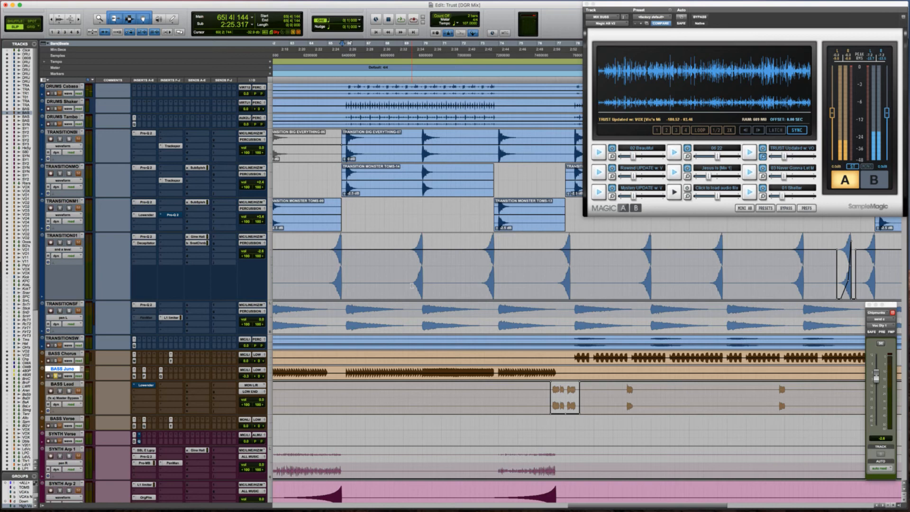
key(space)
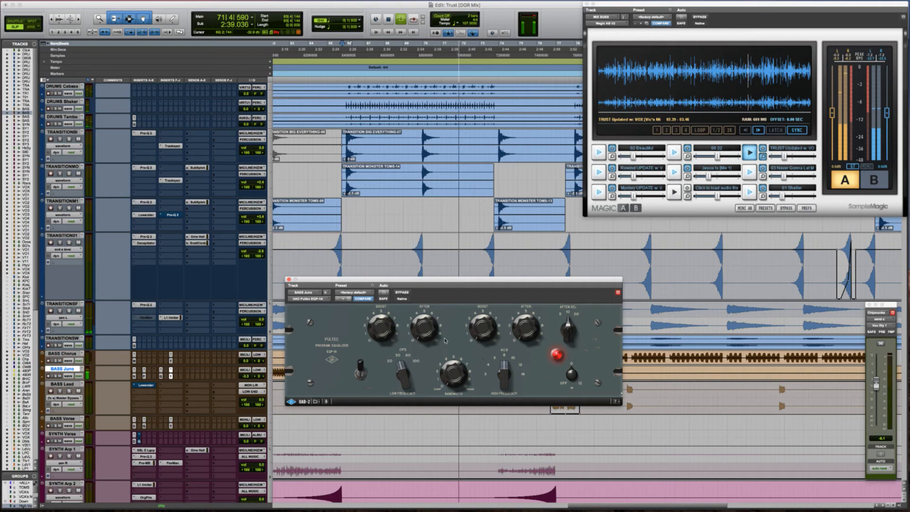
drag(445, 284, 388, 192)
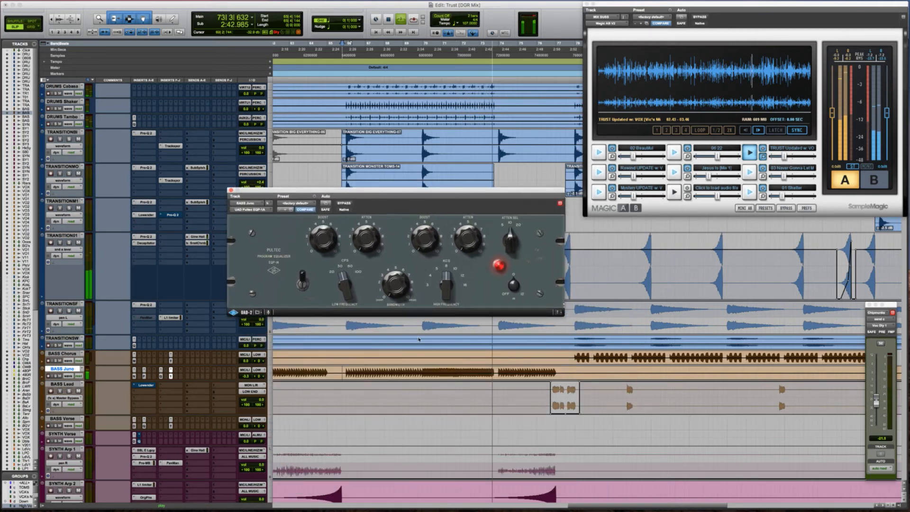
key(space)
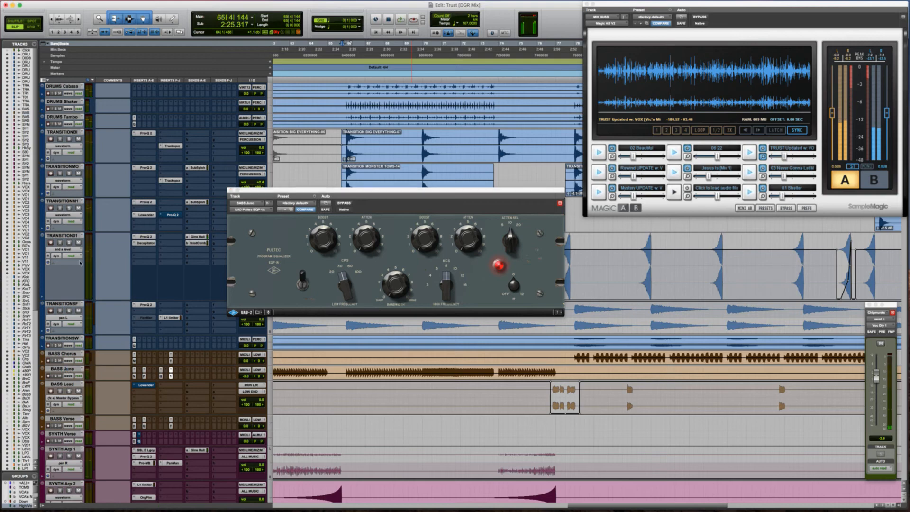
Step: Solo the DRUMS KickVIC track together with the bass and set the playback position at bar 70
scroll(76, 202, up, 5)
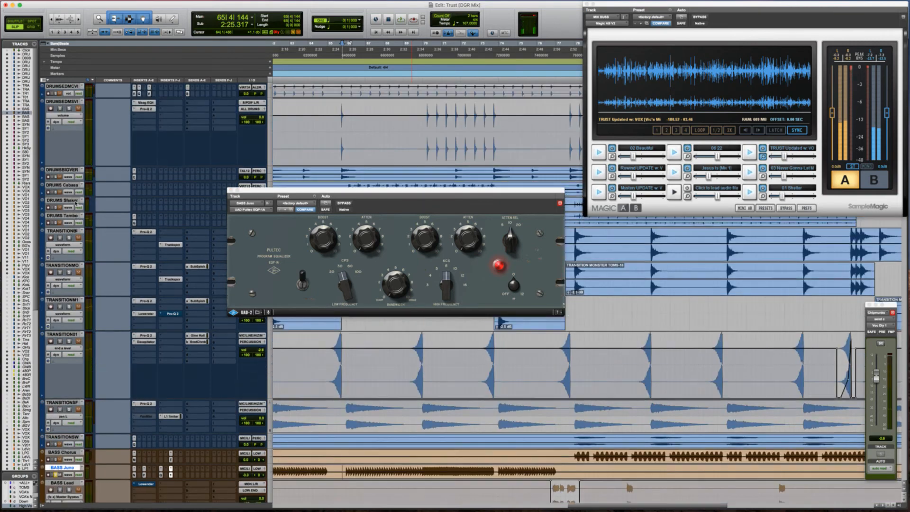
click(70, 87)
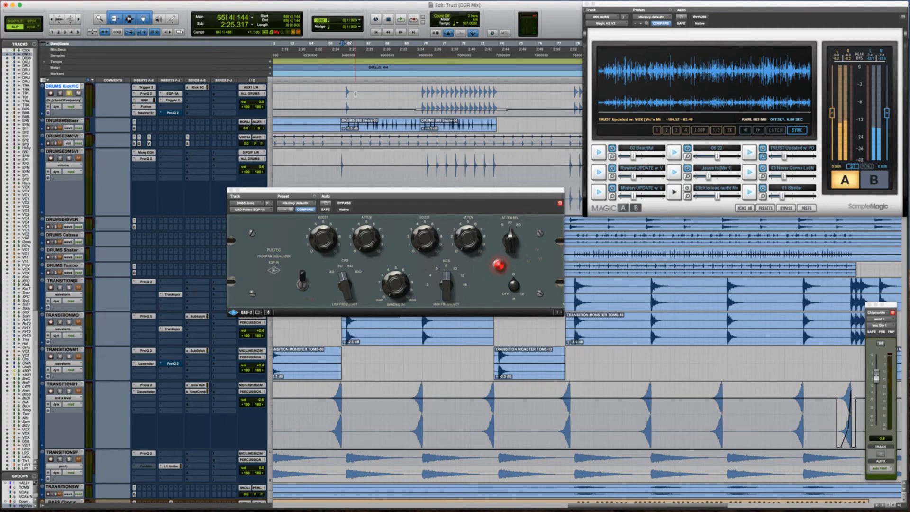
scroll(153, 400, down, 10)
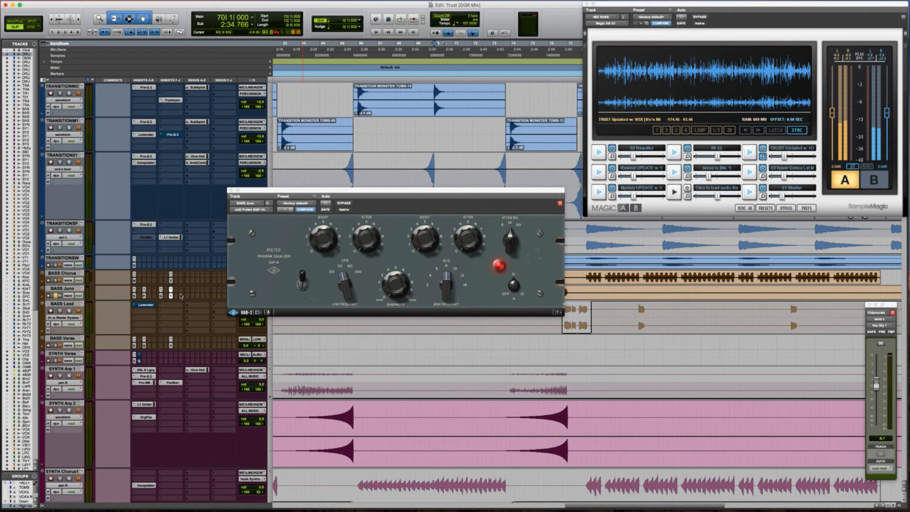
Step: Review the Pusher and Neutron Transient Shaper inserts on BASS Juno, then add Trackspacer to the same track
click(144, 296)
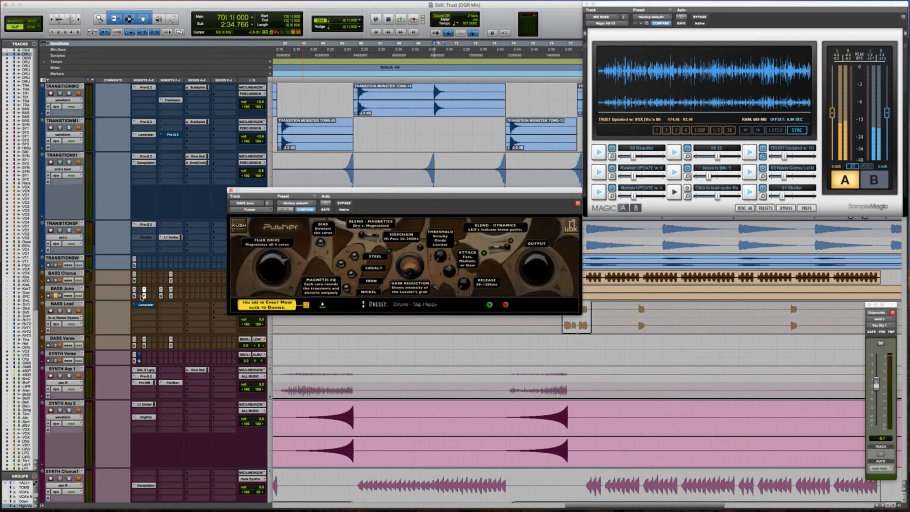
click(171, 296)
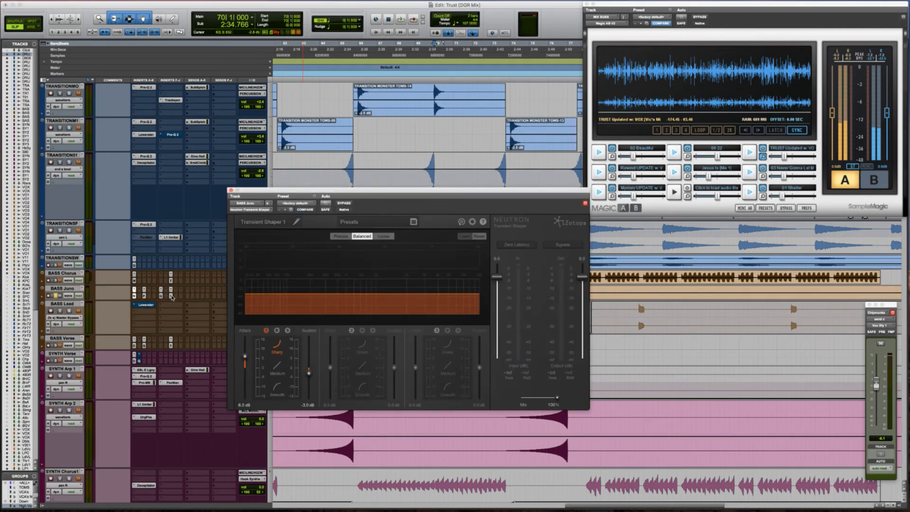
click(171, 295)
click(181, 292)
click(179, 287)
click(180, 296)
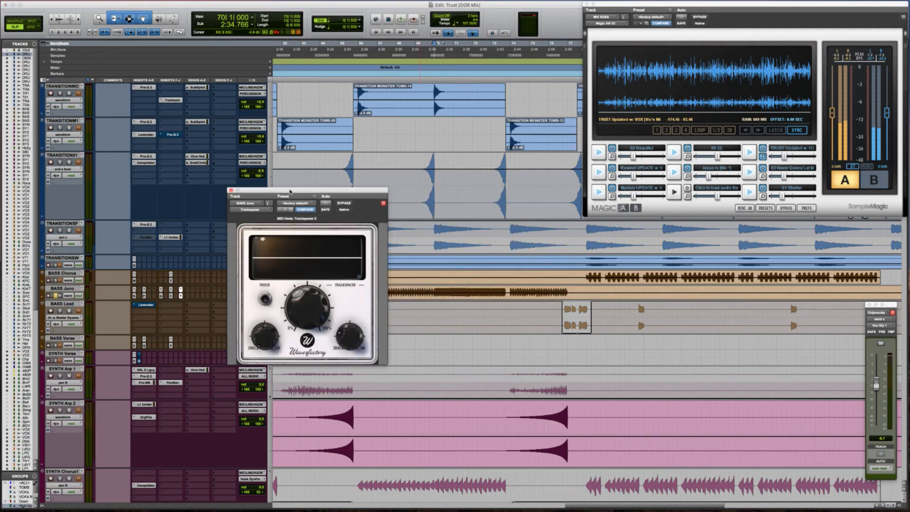
Step: Key BASS Juno's Trackspacer from Kick SC, close its window and replay the mix from bar 70
drag(289, 192, 417, 193)
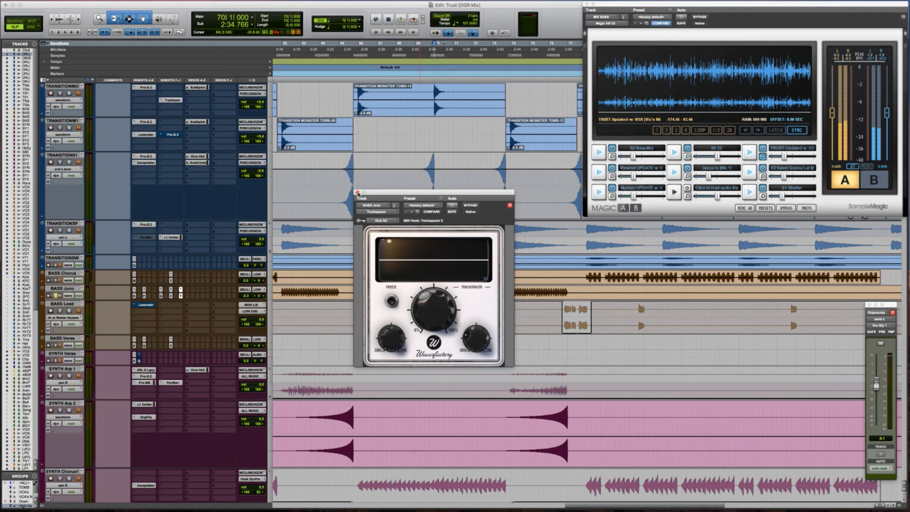
key(space)
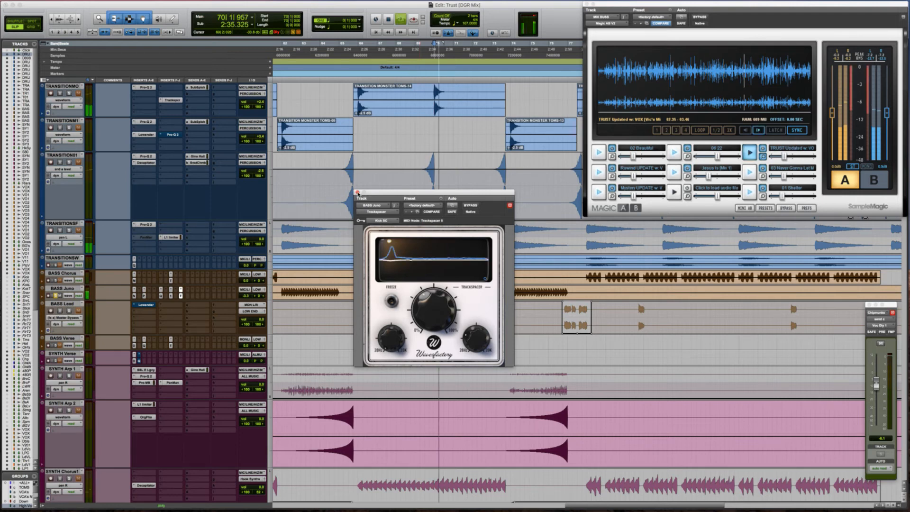
click(357, 192)
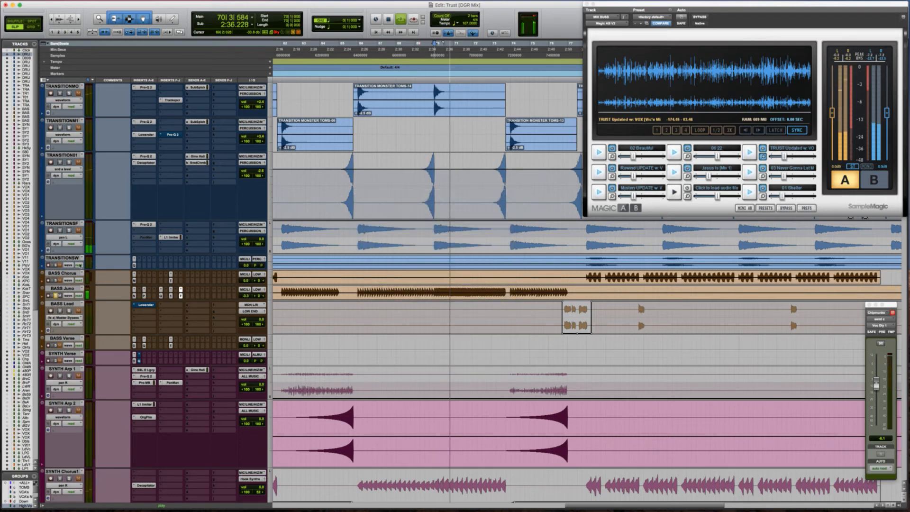
key(space)
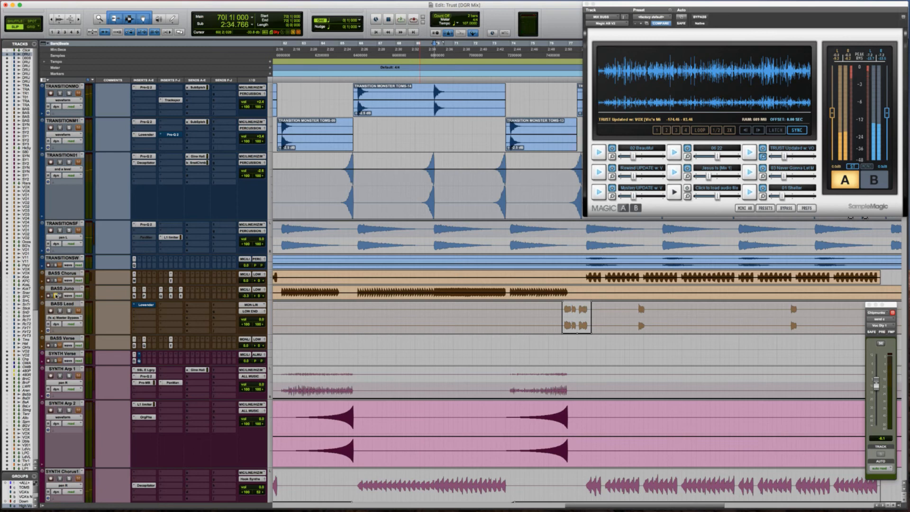
key(space)
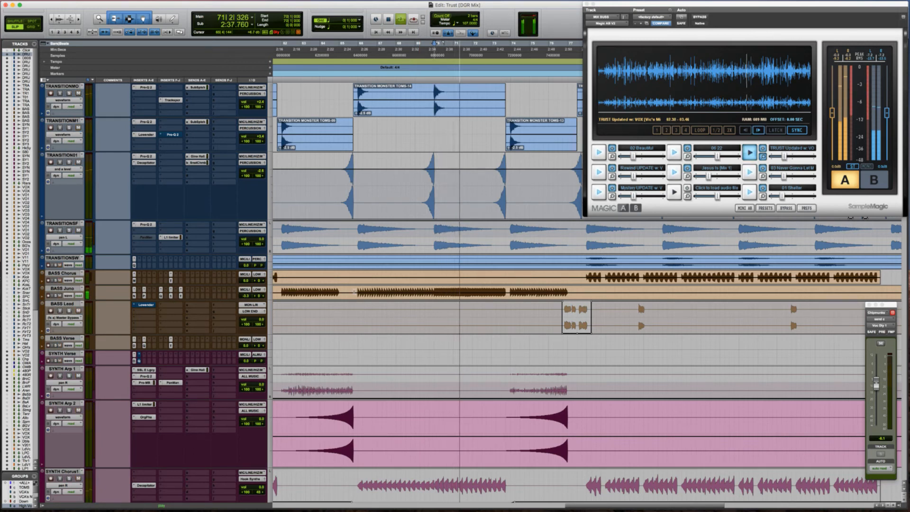
Step: Compare the mix against the Trust reference from bar 70 by alternating between A and B in Magic AB, ending on A
key(r)
click(849, 182)
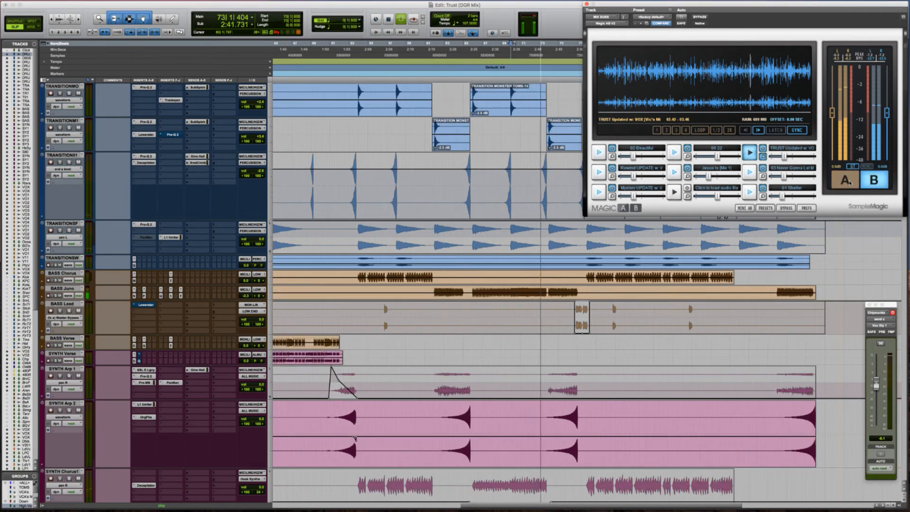
key(space)
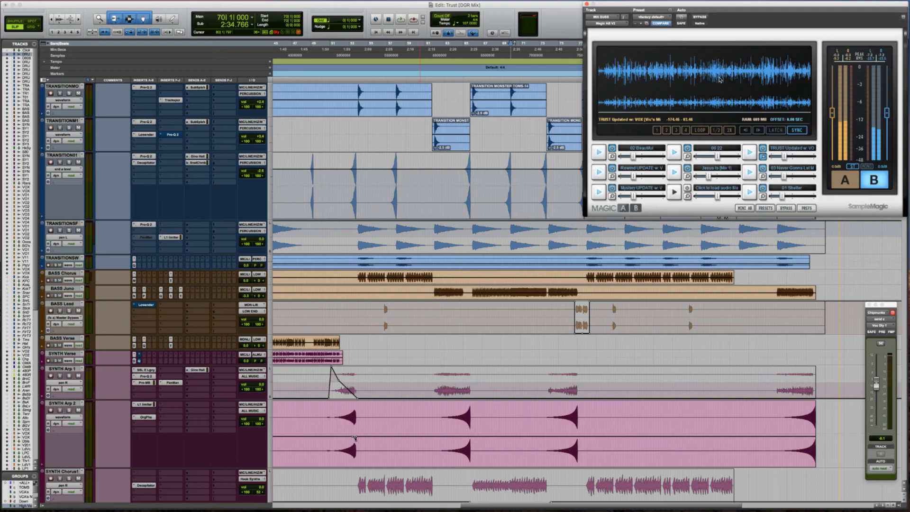
click(846, 180)
key(space)
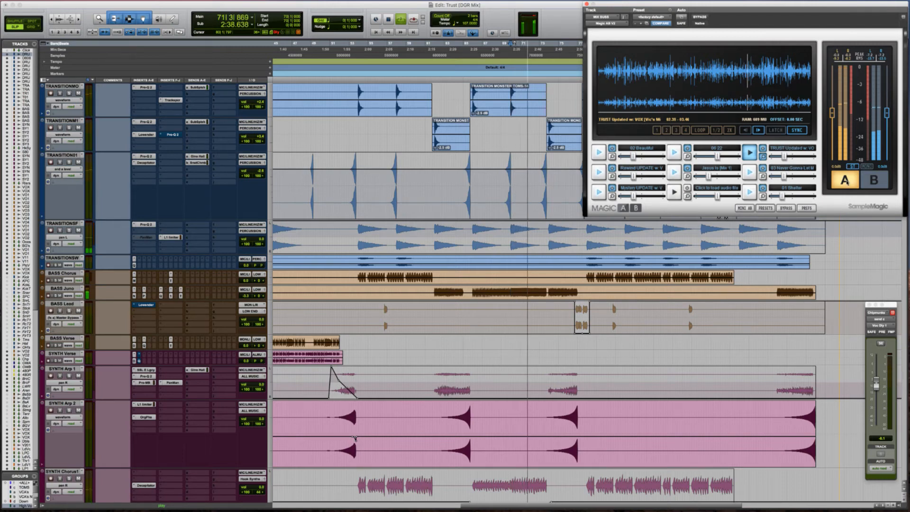
click(845, 181)
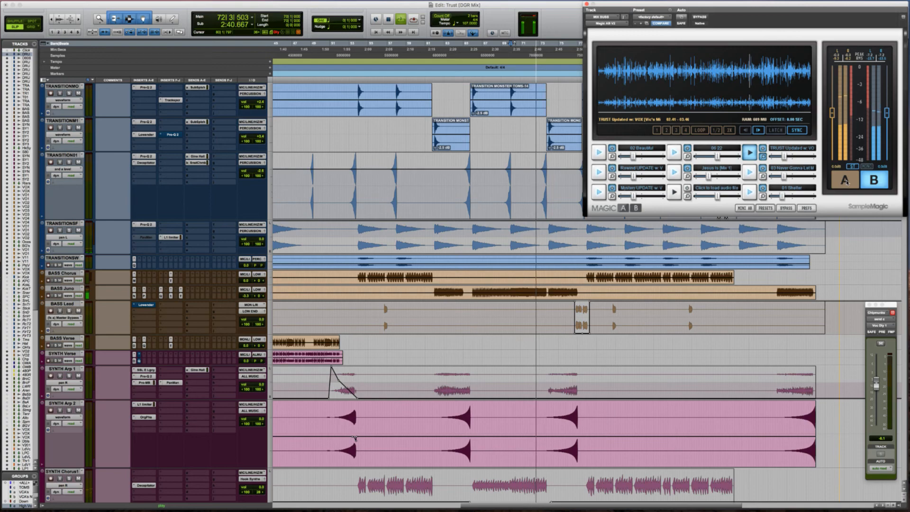
key(space)
click(846, 181)
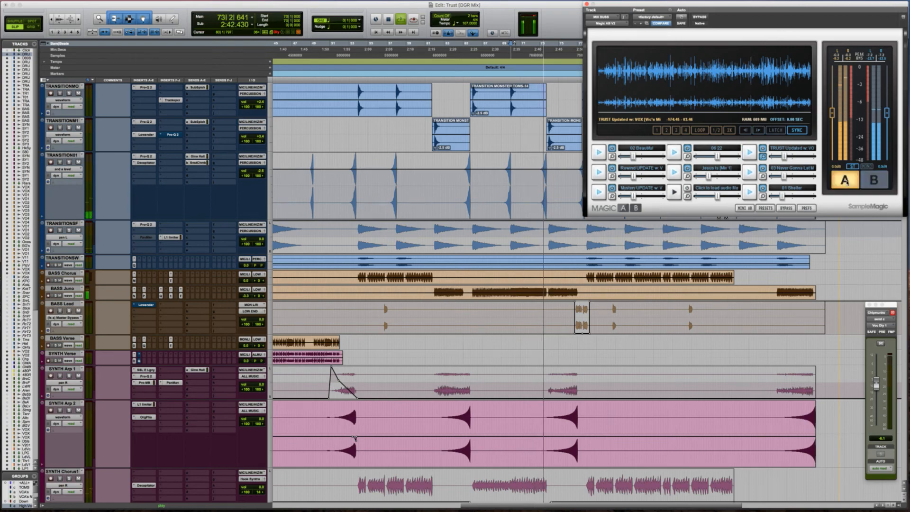
Step: Return to the drum tracks and play the mix from the isolated KickVIC hit near bar 66
scroll(553, 209, up, 3)
scroll(554, 208, up, 4)
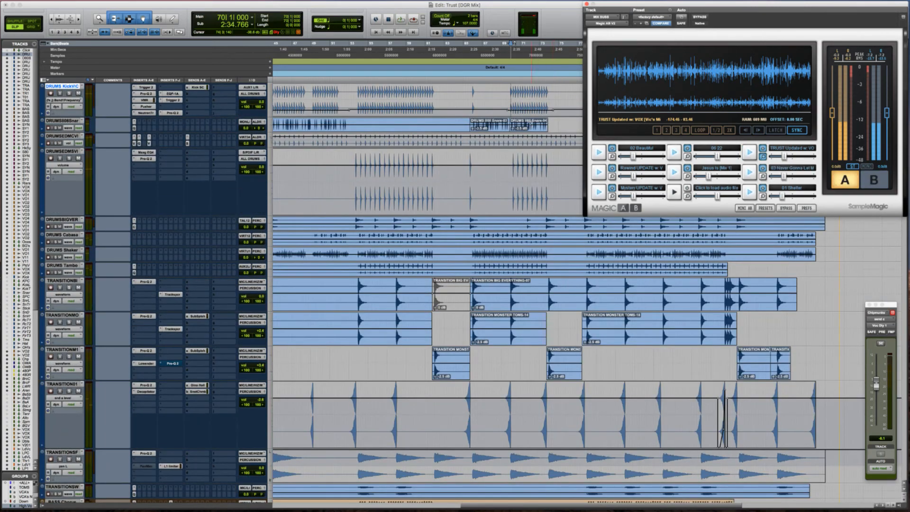
click(525, 90)
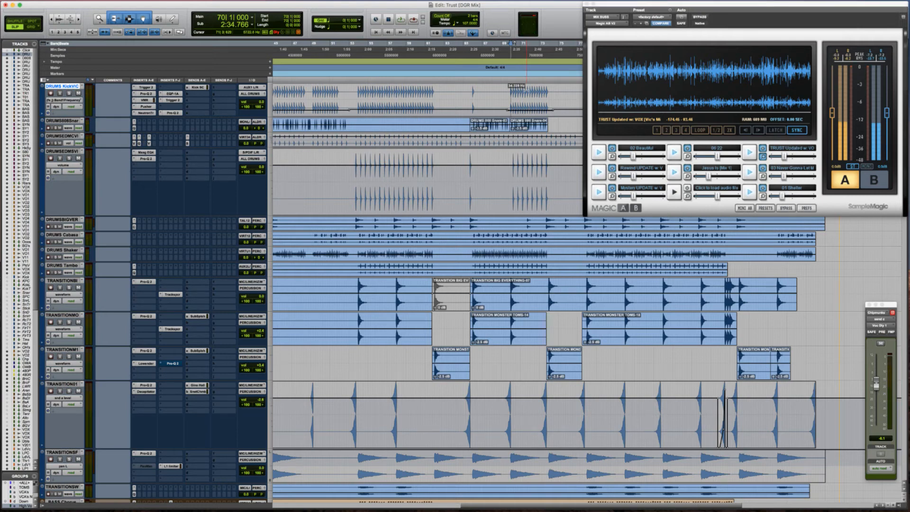
click(468, 98)
key(space)
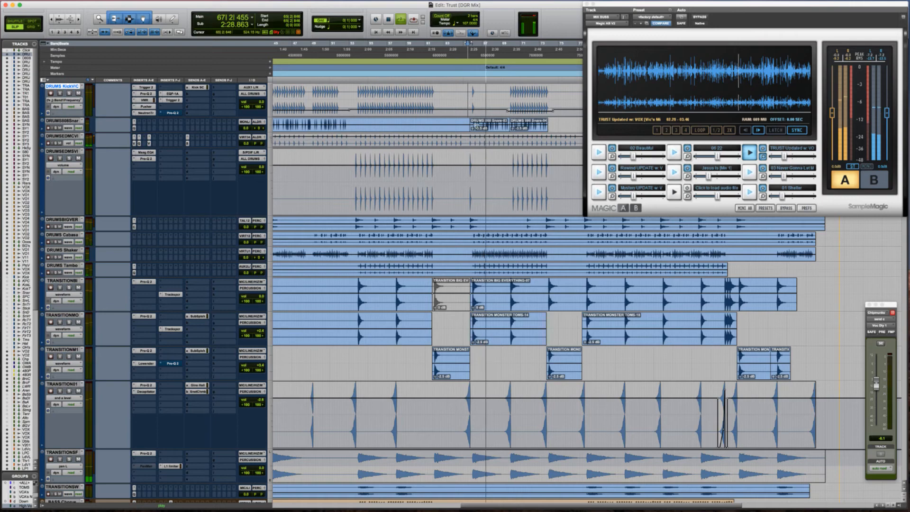
Step: Replay the drum break from bar 64, then set the position just before the DRUMSEDMSVI hit leading into bar 66
click(457, 175)
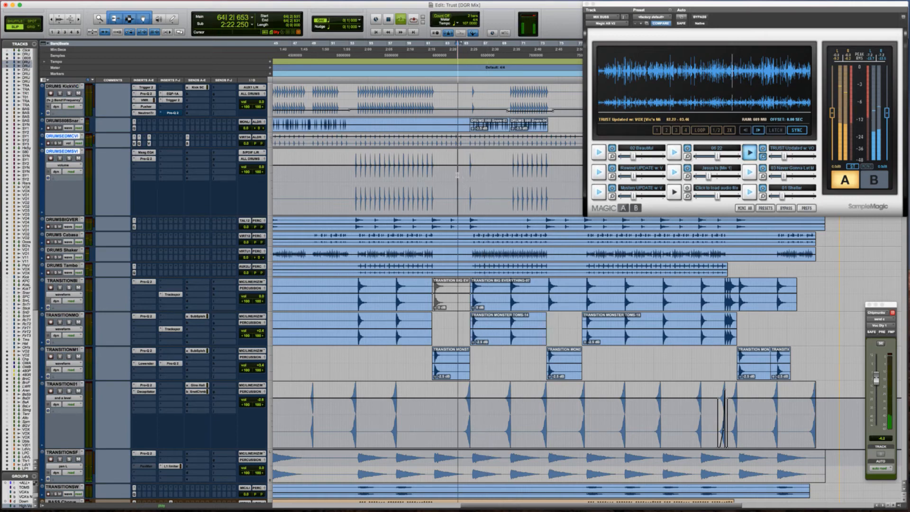
key(super+bracketright)
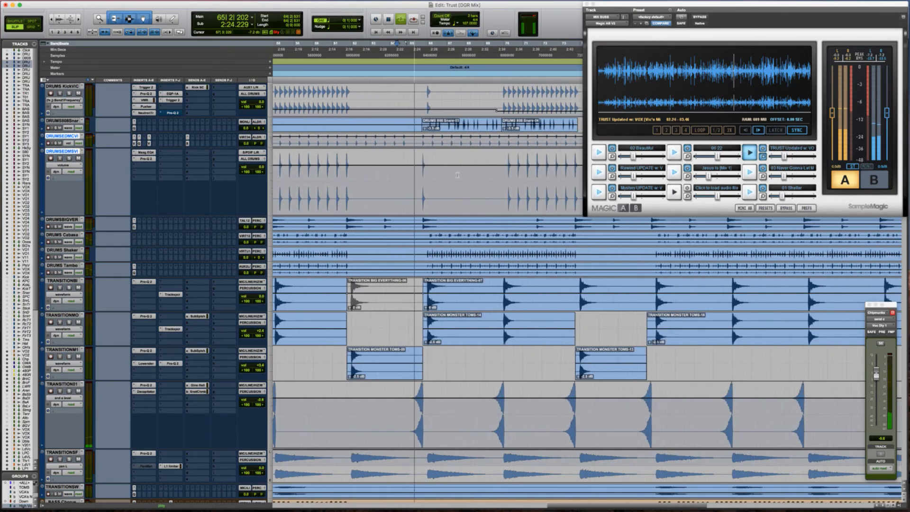
key(super+bracketright)
scroll(457, 175, right, 3)
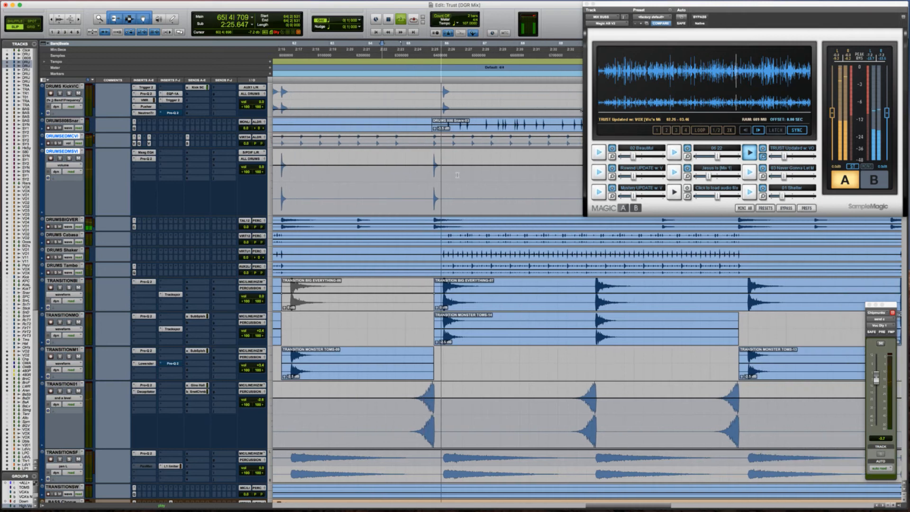
click(429, 175)
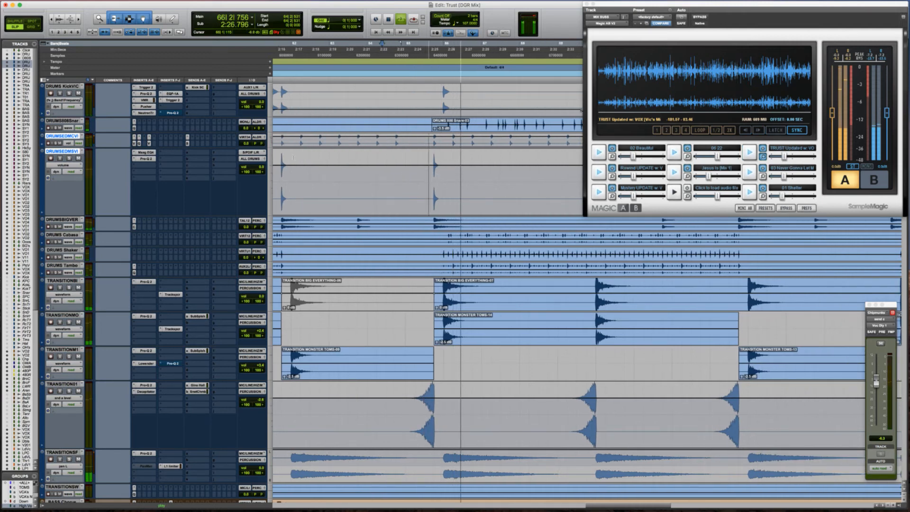
Step: Add a send from DRUMSEDMSVI to the Voc Dly 1 (Mono) bus and mute that send
click(194, 154)
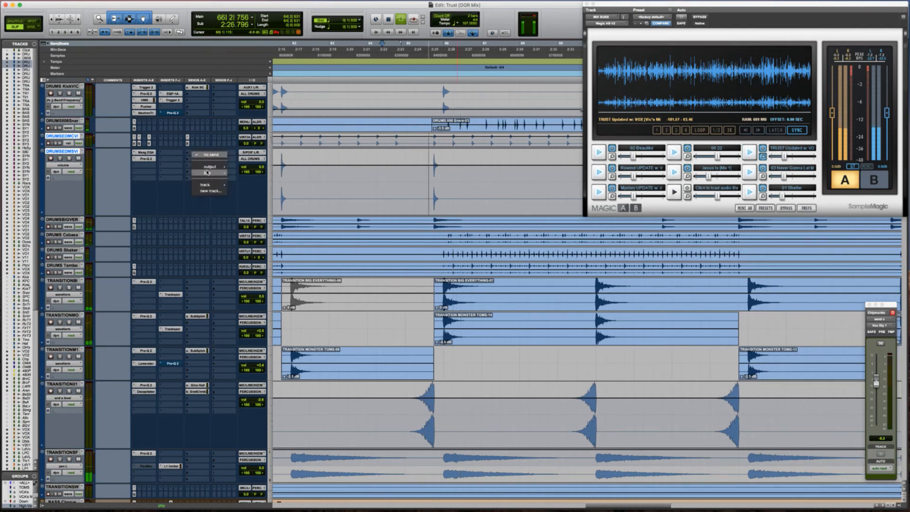
mouse_move(208, 172)
mouse_move(248, 174)
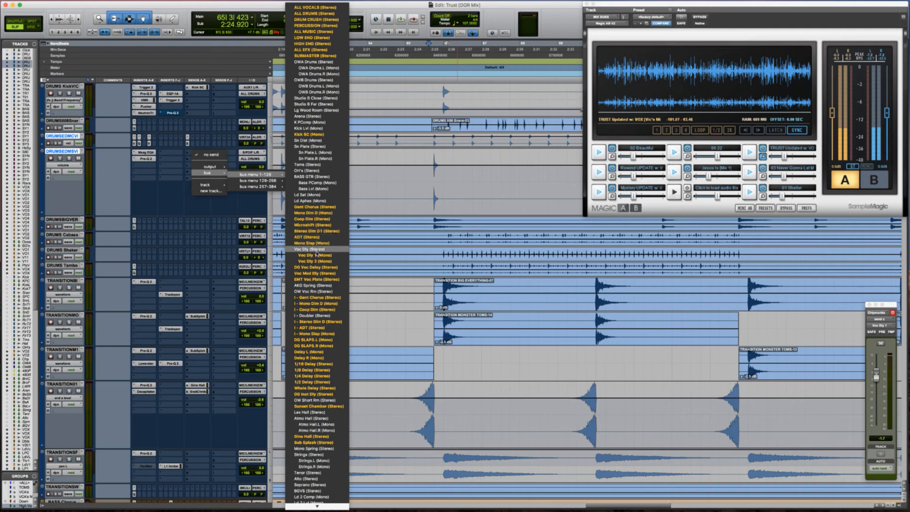
click(316, 254)
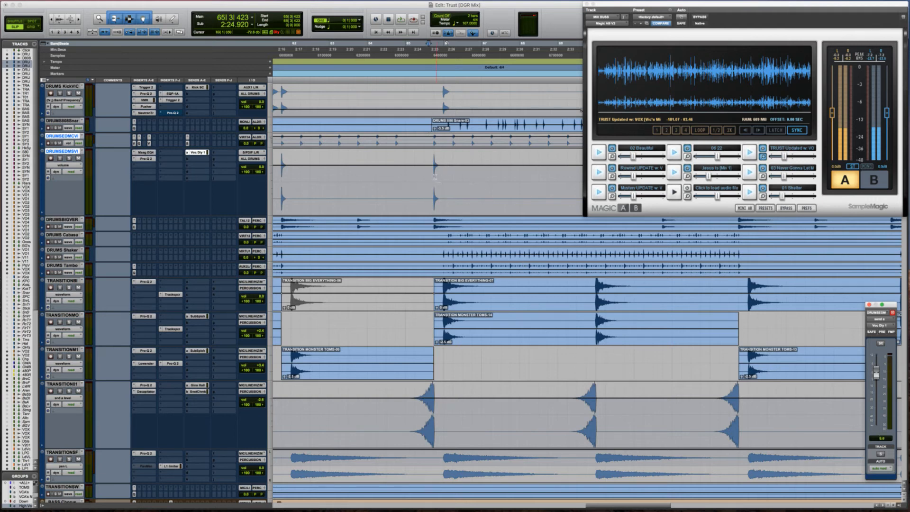
click(428, 176)
click(881, 343)
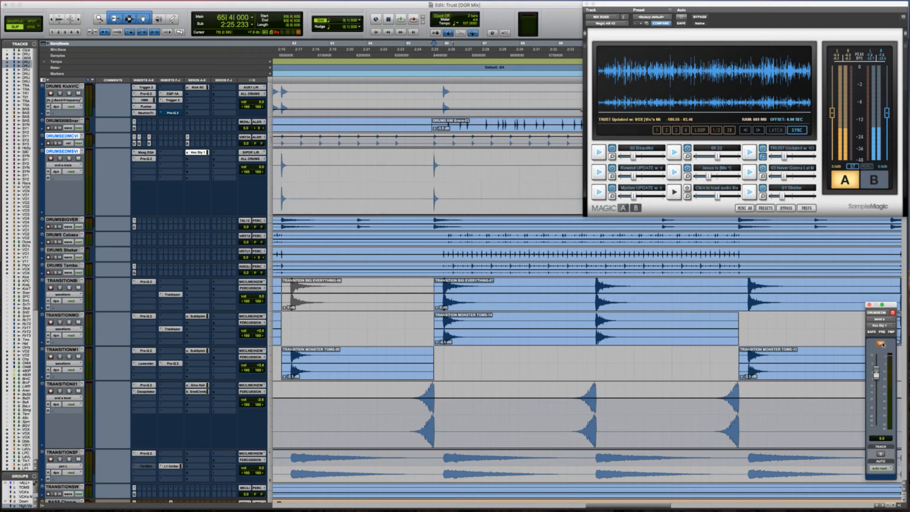
Step: Unmute the Voc Dly 1 send only around the DRUMSEDMSVI hit before bar 66 and audition it from bar 64
drag(428, 177, 445, 178)
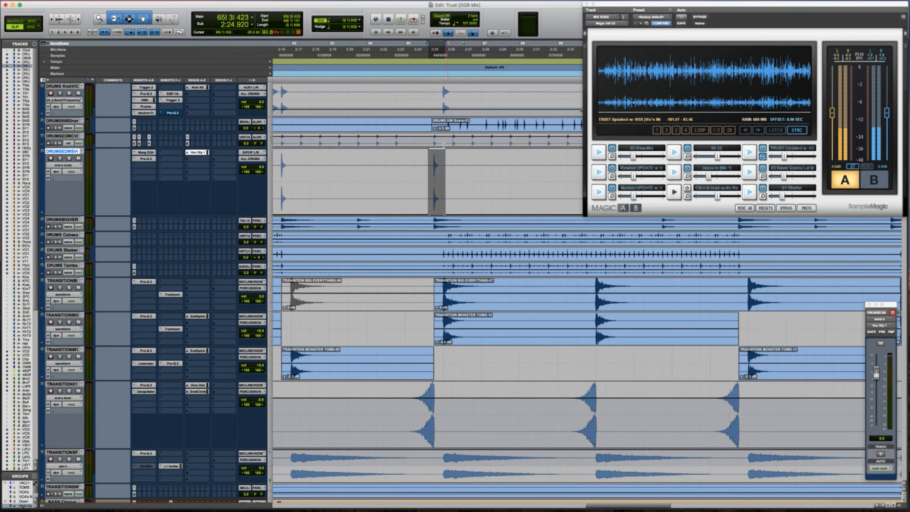
click(382, 181)
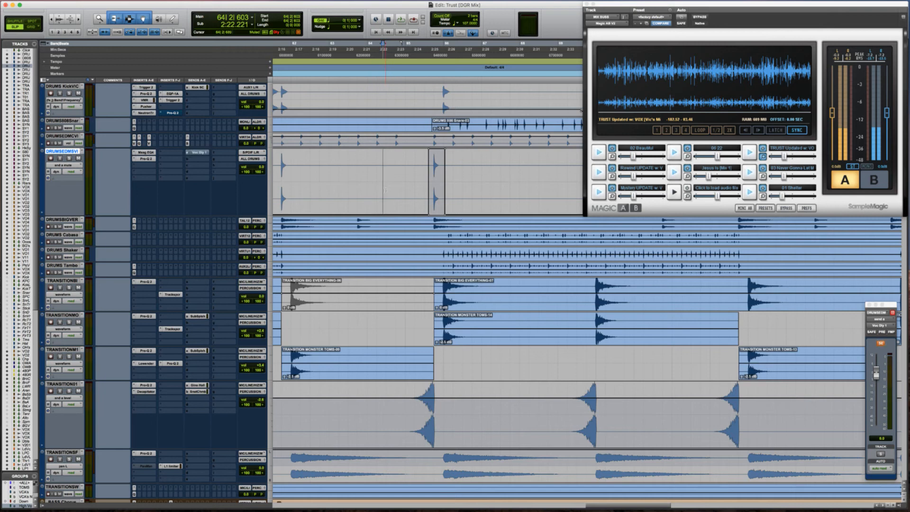
key(space)
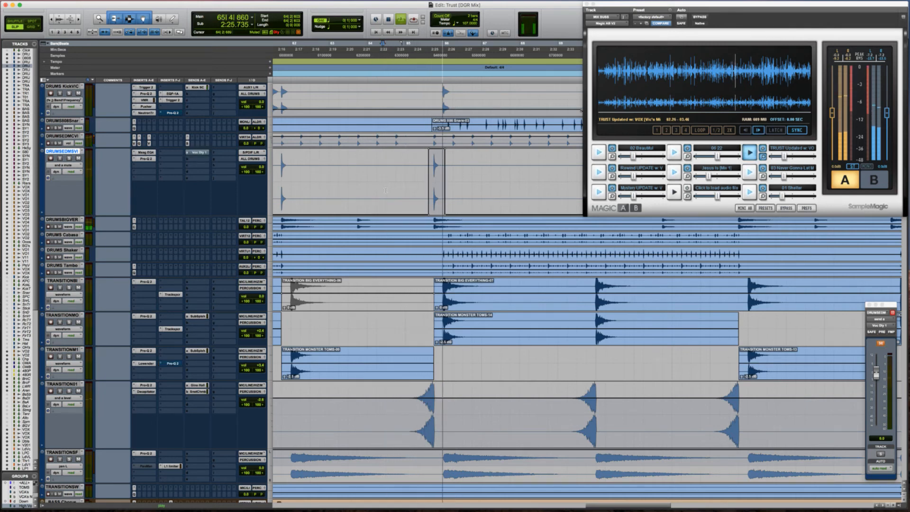
key(space)
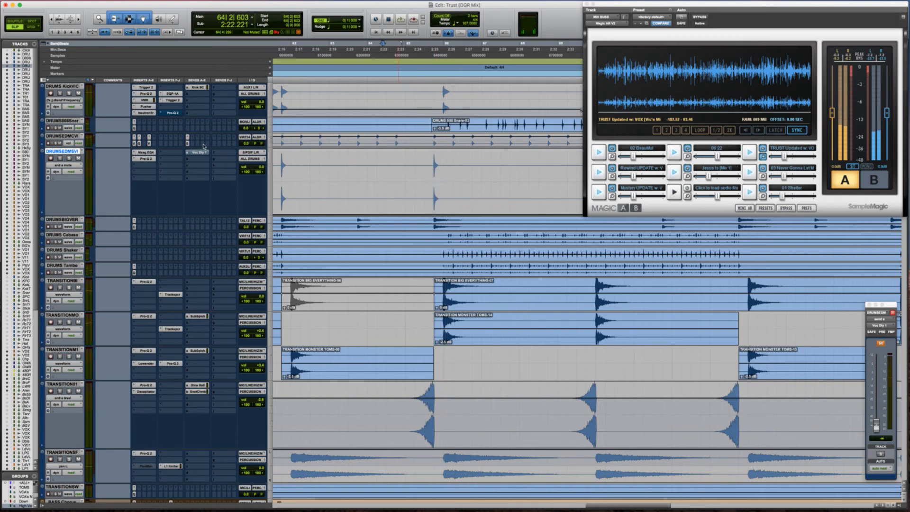
Step: Remove the Voc Dly 1 send from DRUMSEDMSVI
right_click(189, 153)
click(199, 140)
click(422, 174)
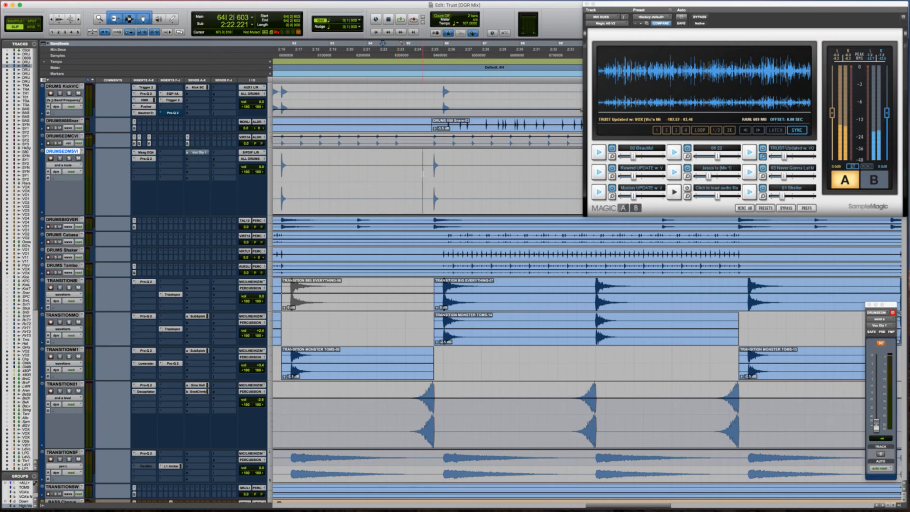
Step: Insert the multichannel Mod Delay III plug-in on DRUMSEDMSVI and place the playback position in bar 65
click(173, 166)
mouse_move(231, 198)
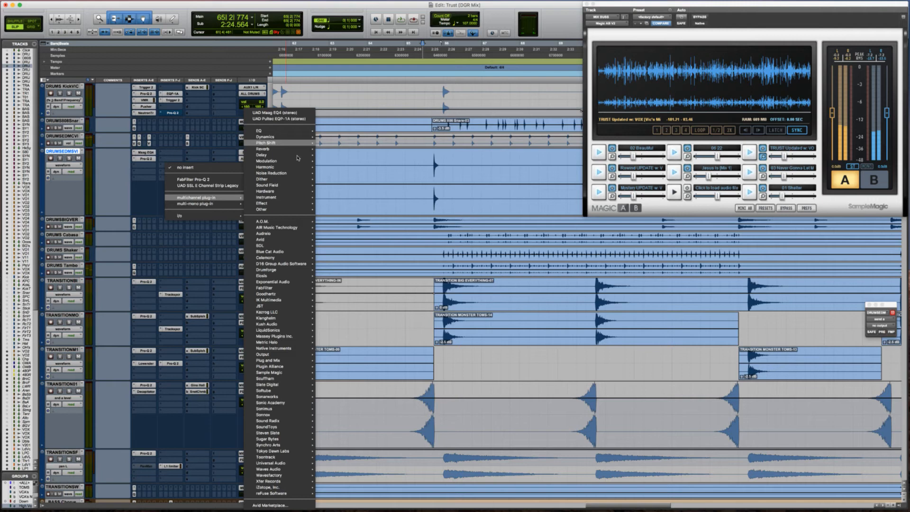
mouse_move(297, 156)
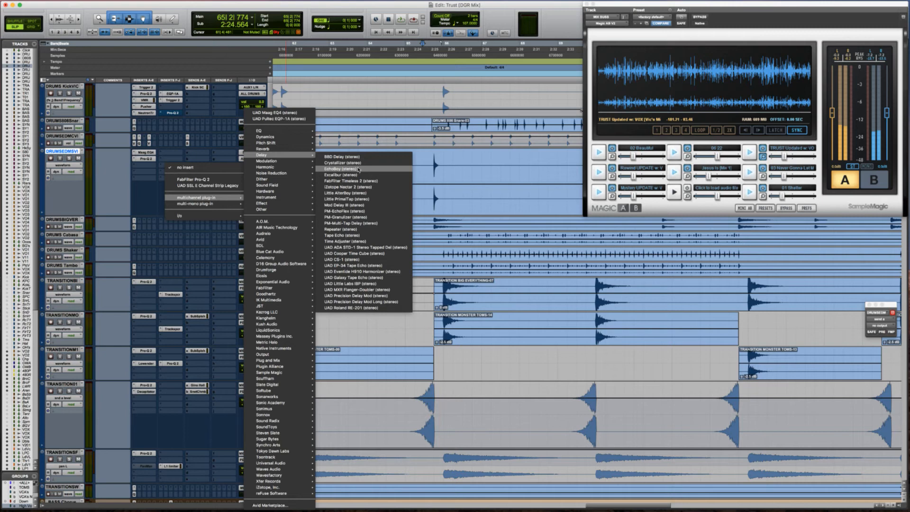
click(362, 206)
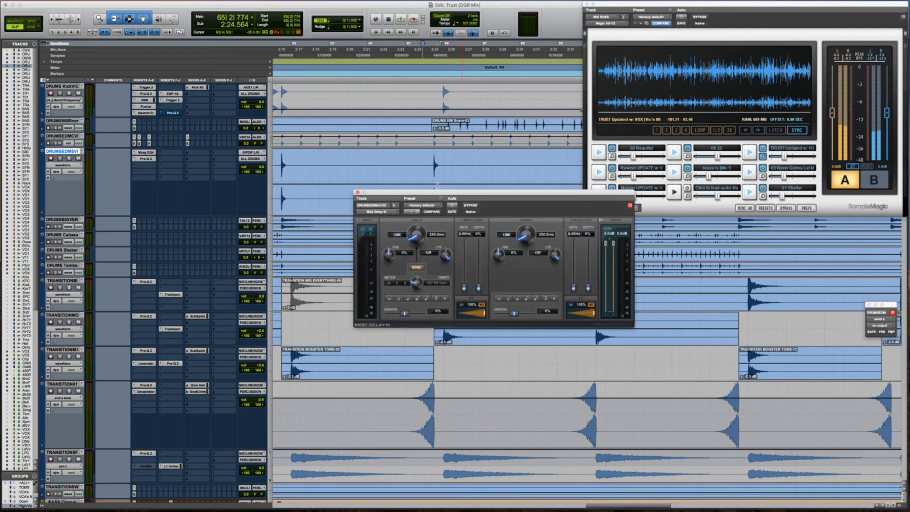
click(419, 170)
key(shift+p)
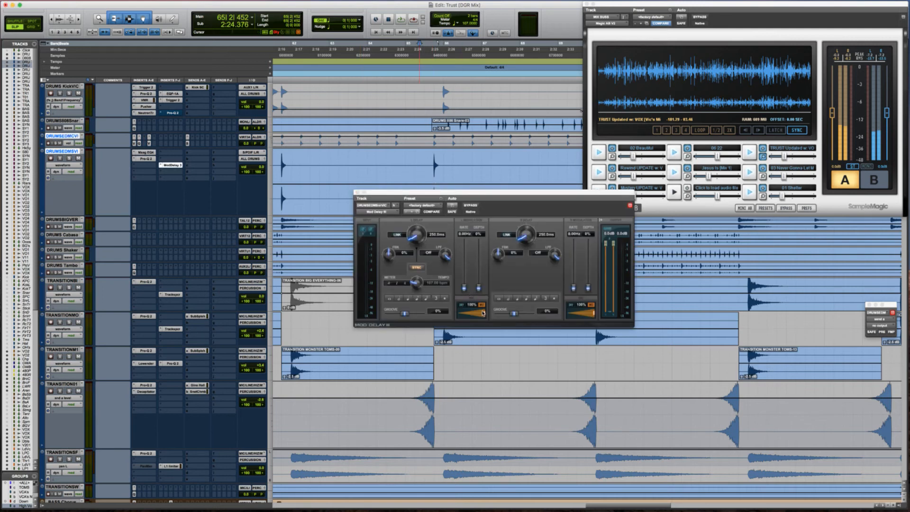
Step: Lower Mod Delay III's wet mix, raise its feedback to 61%, and sync the delays to about 280 ms left and 420 ms right
click(483, 315)
drag(472, 317, 464, 317)
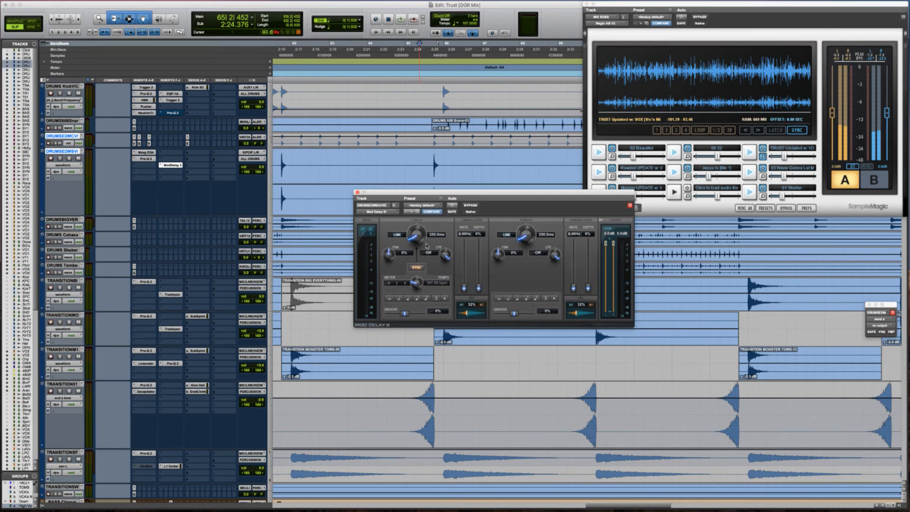
drag(390, 257, 394, 217)
click(417, 298)
click(526, 299)
Step: Audition the soloed snare hit from bar 65, comparing Mod Delay III bypassed and active
key(Tab)
click(430, 174)
key(space)
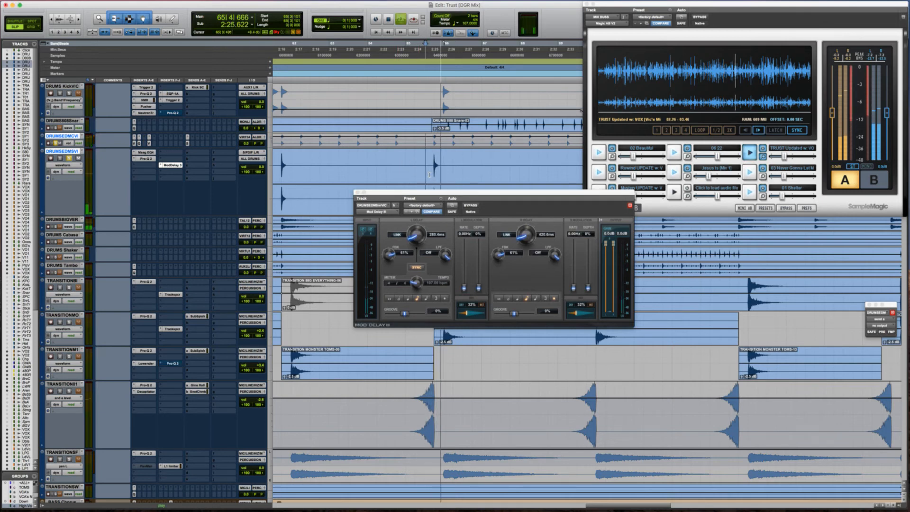
key(space)
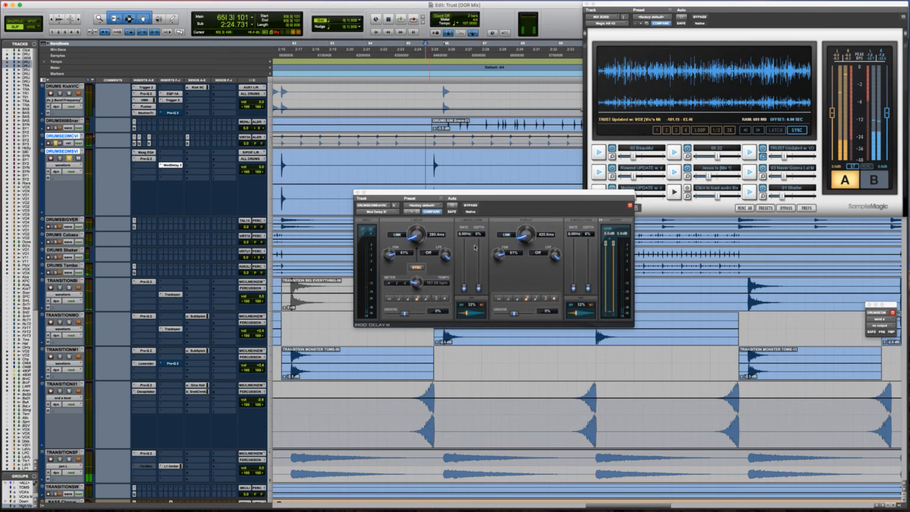
click(469, 208)
click(475, 206)
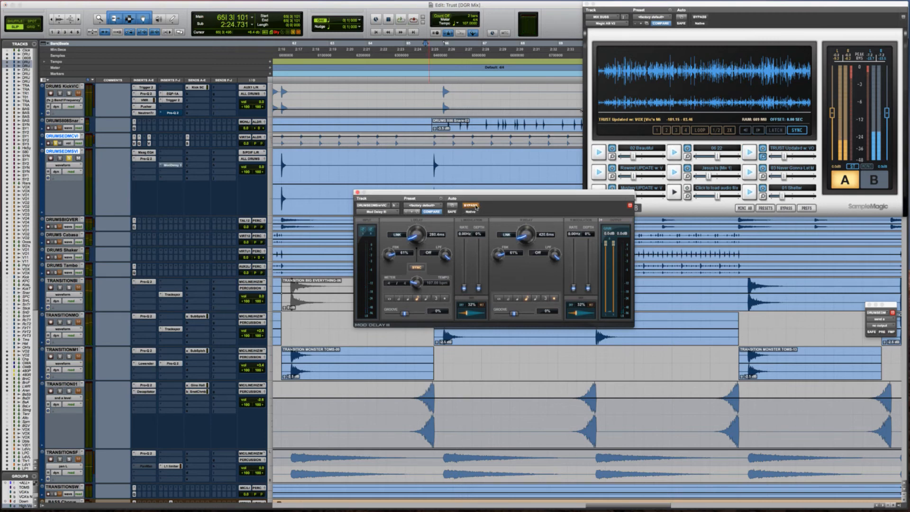
key(space)
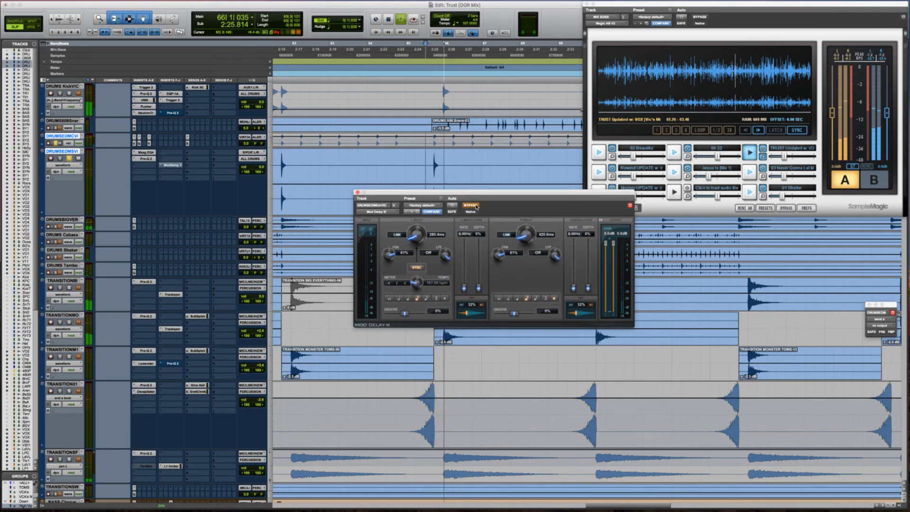
click(475, 206)
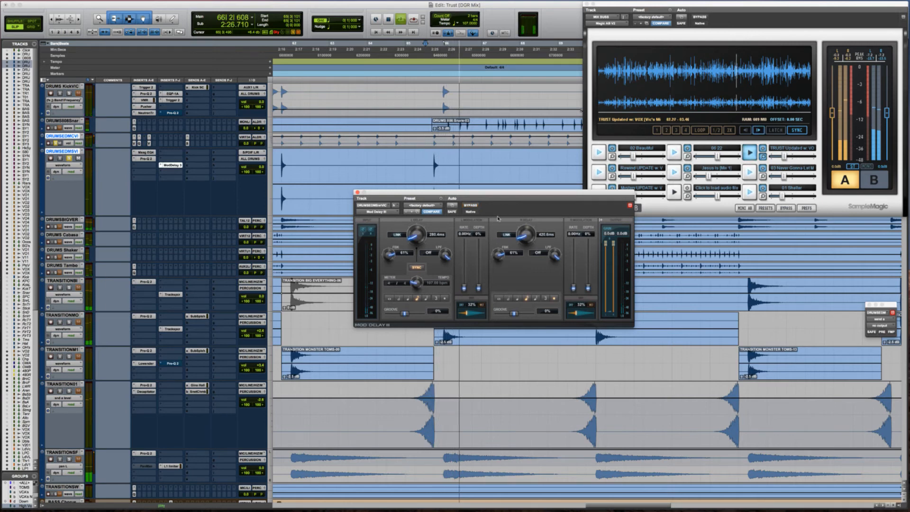
key(space)
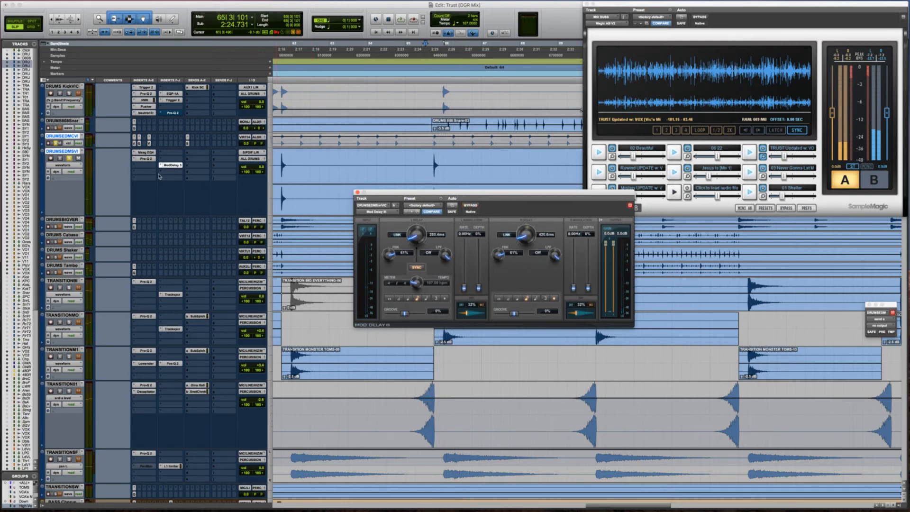
Step: Remove Mod Delay III from DRUMSEDMSVI and replay the mix from bar 65
click(160, 168)
mouse_move(210, 167)
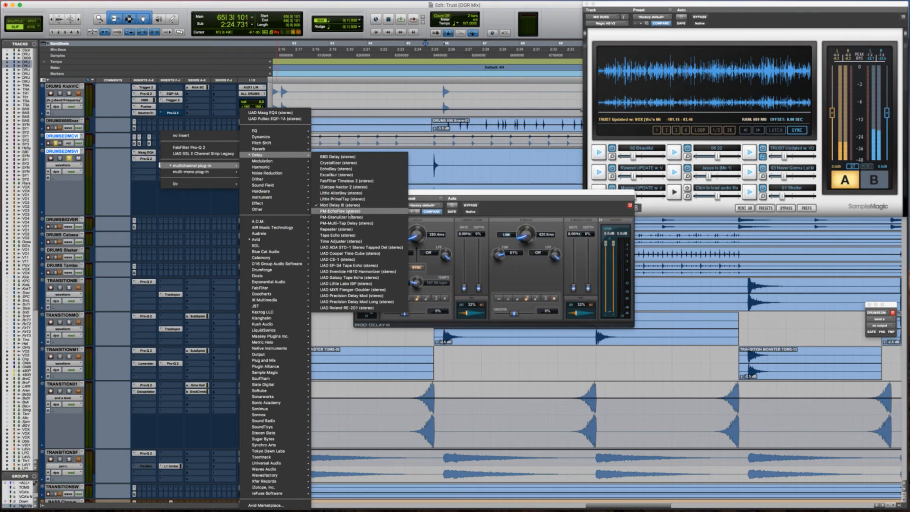
click(340, 205)
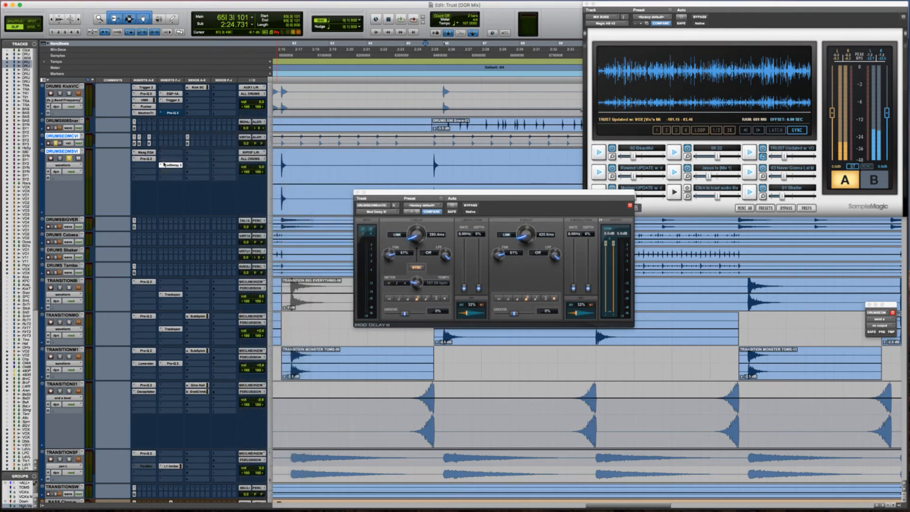
click(161, 165)
click(175, 134)
click(408, 174)
key(space)
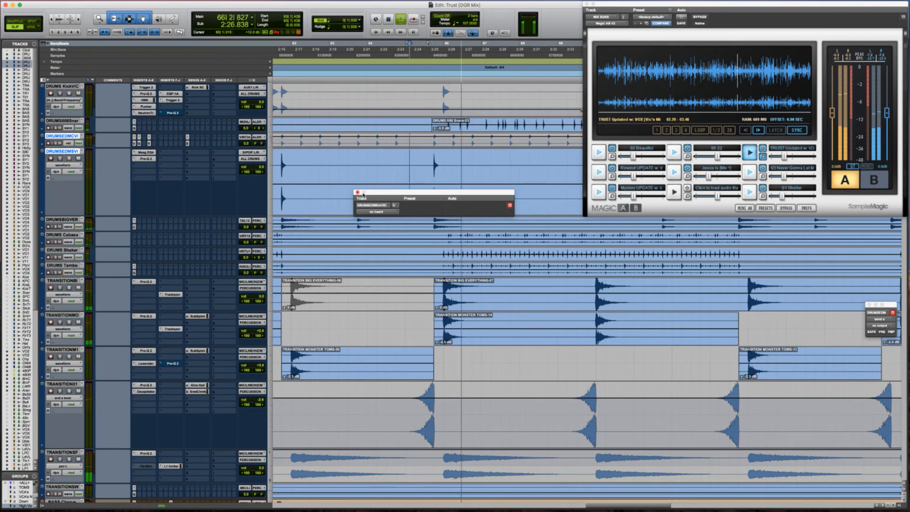
Step: Close the empty insert window and briefly compare the playing mix with the reference track in Magic AB
click(363, 193)
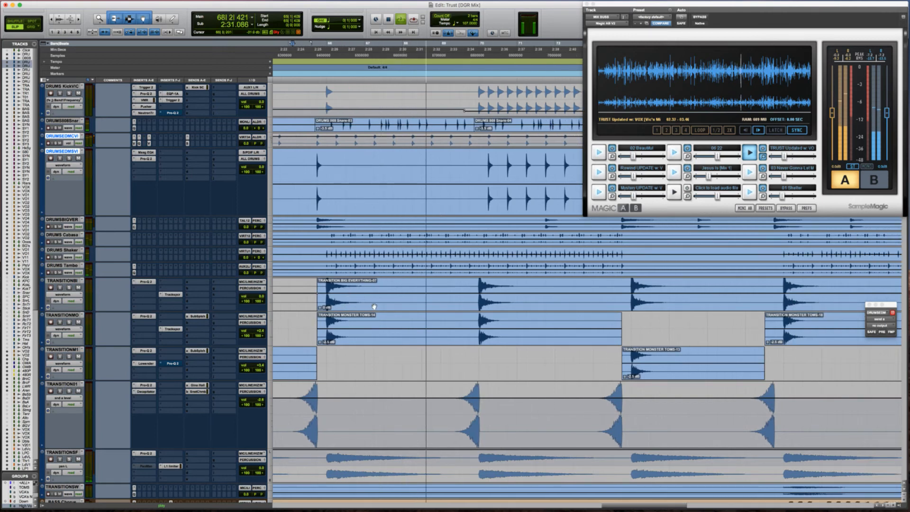
click(840, 186)
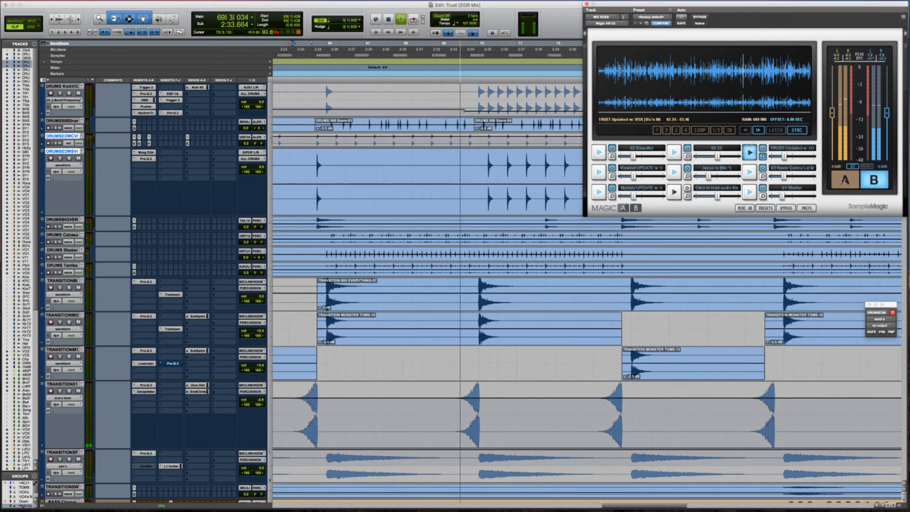
click(844, 180)
Step: Place the edit position at the end of bar 65 on BASS Juno and inspect its Pultec EQP-1A equalizer during playback
scroll(396, 322, down, 5)
scroll(396, 322, down, 1)
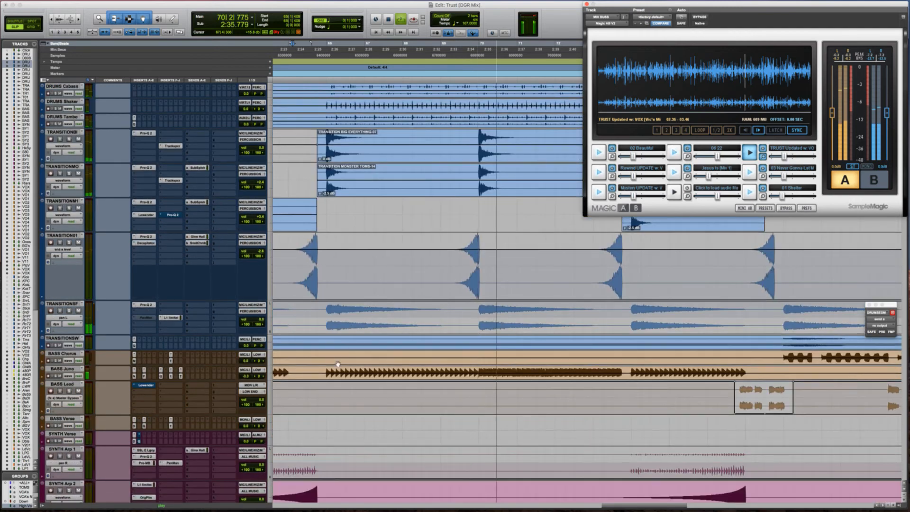
click(325, 372)
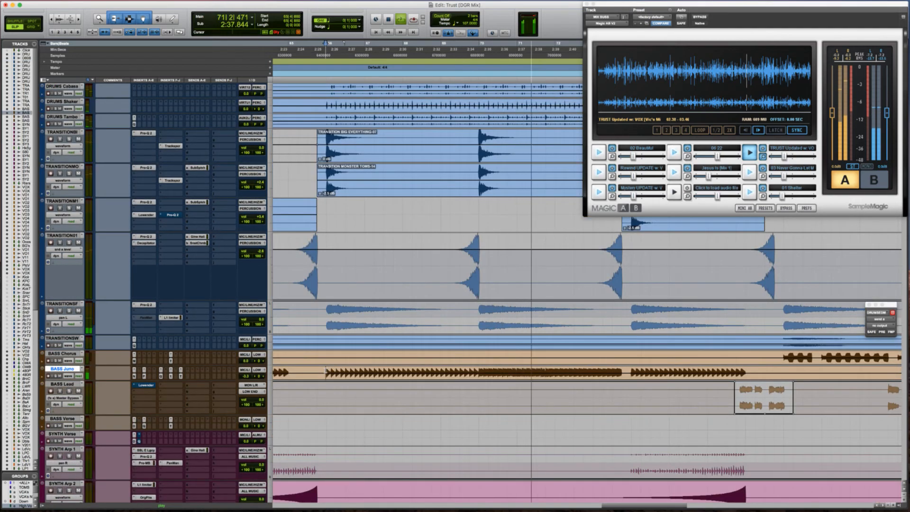
key(r)
scroll(325, 371, right, 3)
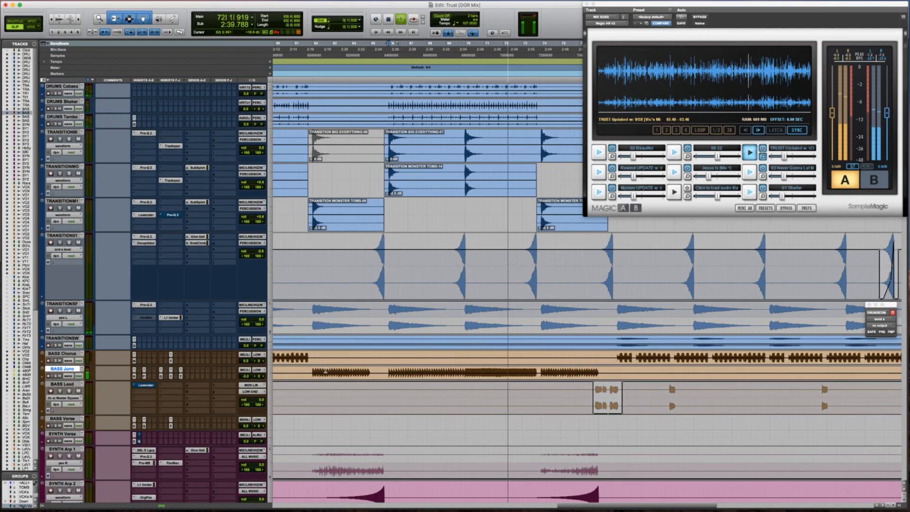
scroll(388, 368, right, 2)
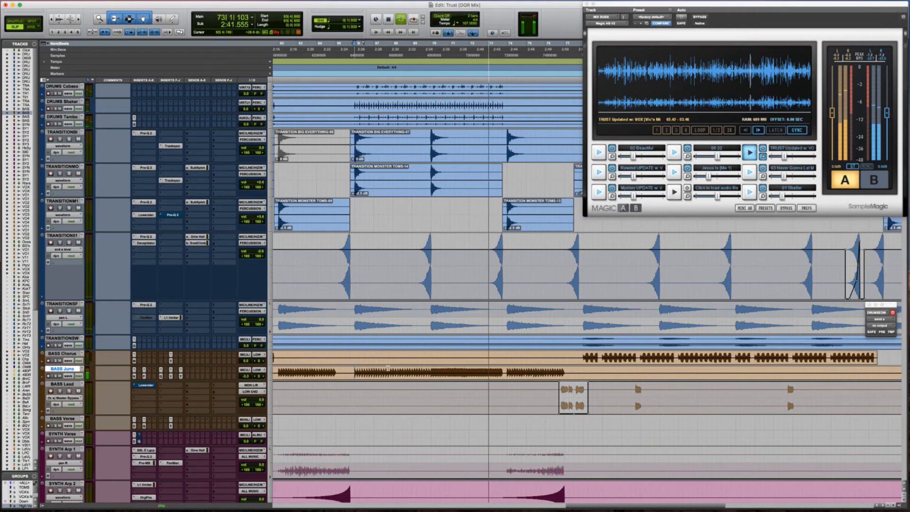
click(173, 377)
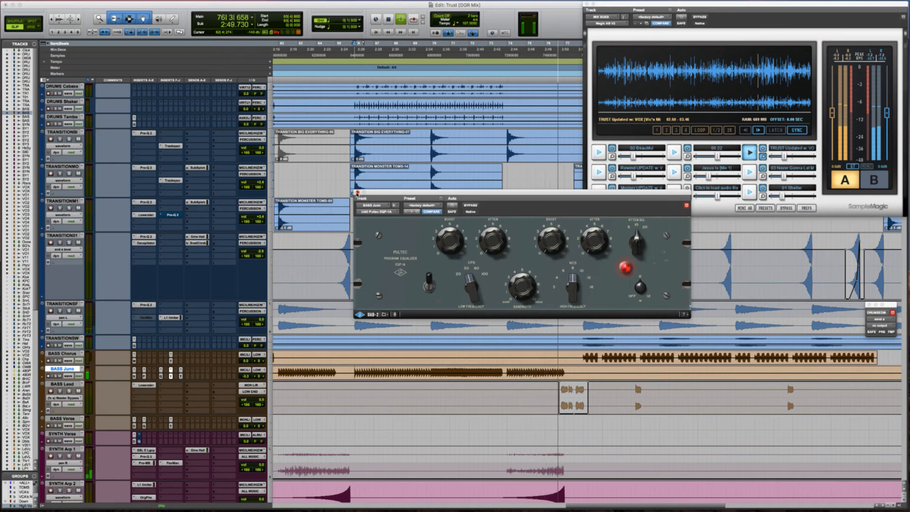
click(356, 192)
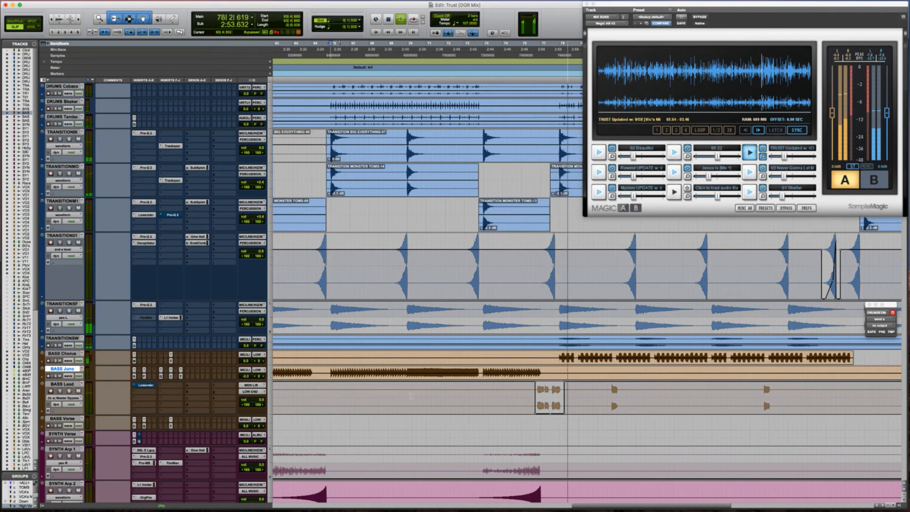
key(space)
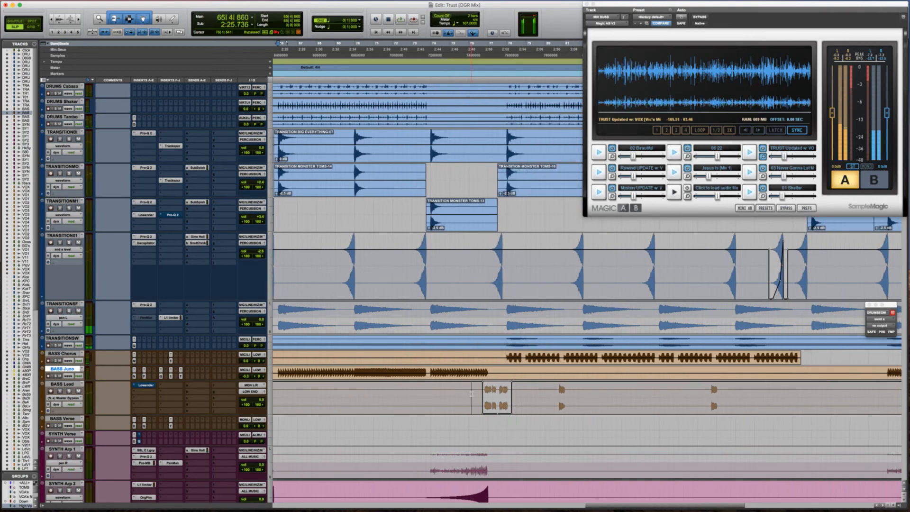
Step: Place the playback position in bar 76 on BASS Lead and show that track's volume automation
scroll(471, 393, down, 1)
click(472, 394)
scroll(471, 379, down, 4)
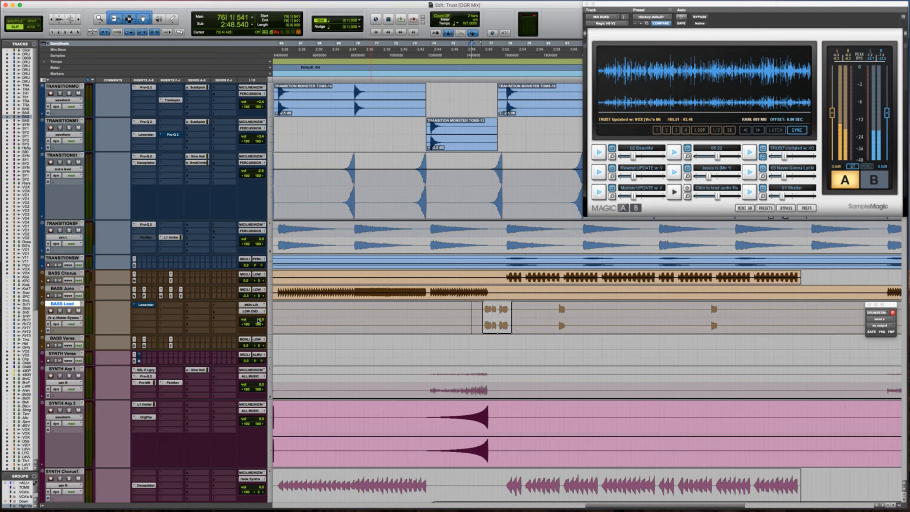
ctrl+super+click(257, 318)
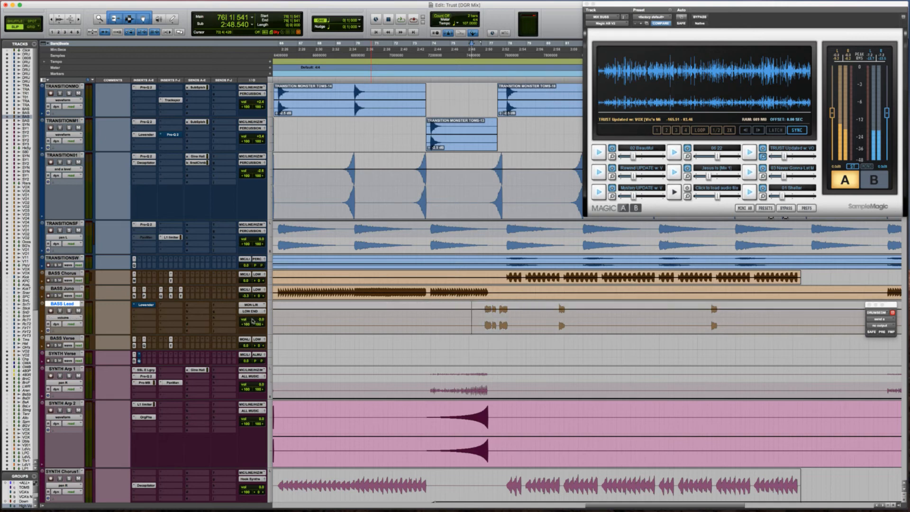
Step: Insert FabFilter Pro-Q 2 on BASS Lead and add a broad boost of about 9 dB near 3 kHz while the mix plays
click(162, 319)
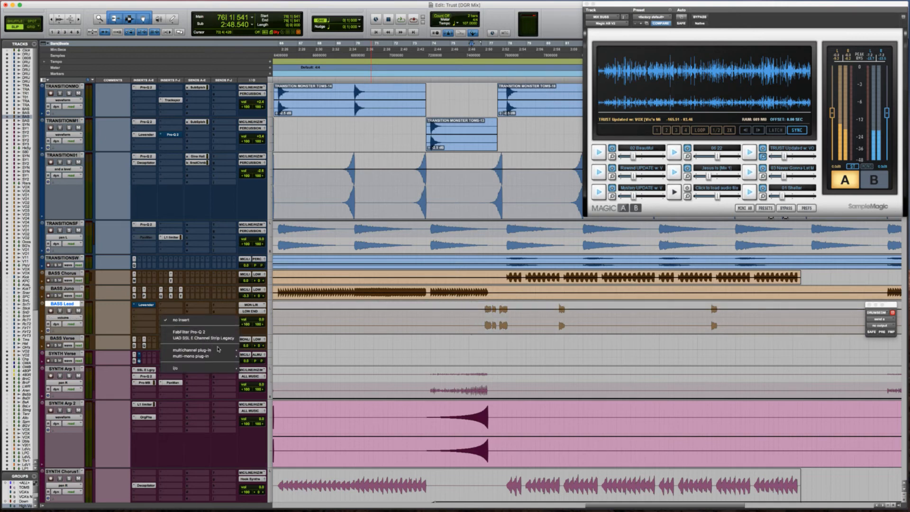
click(353, 313)
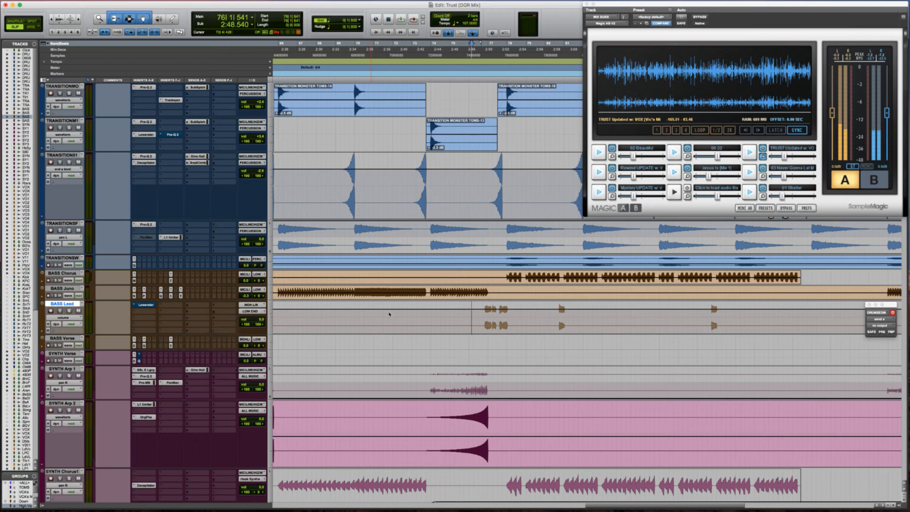
key(space)
drag(526, 294, 560, 256)
scroll(558, 258, down, 5)
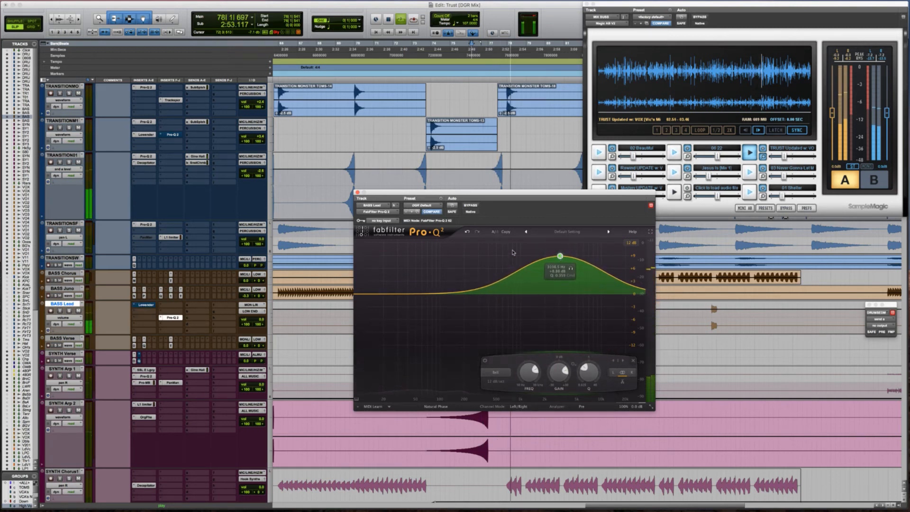
click(357, 192)
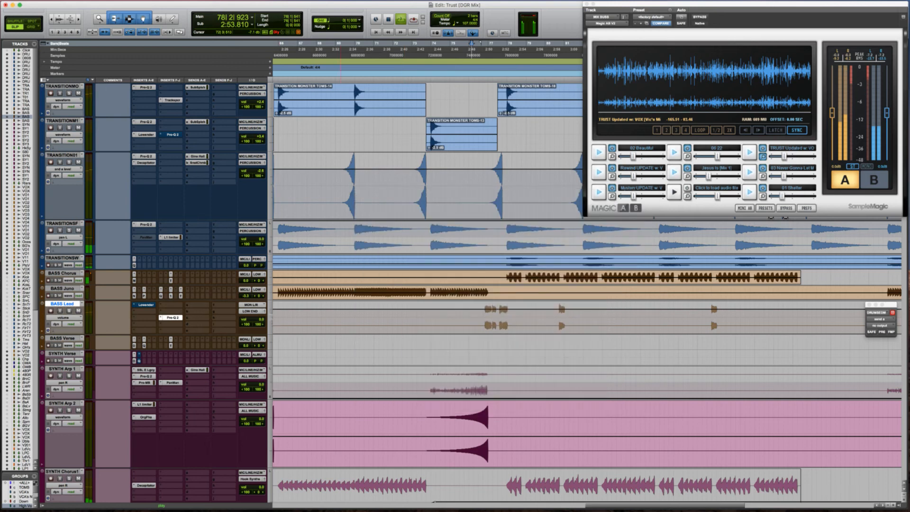
key(space)
Step: Raise the output level of Pro-Q 2 on BASS Lead slightly and close the plug-in
click(179, 317)
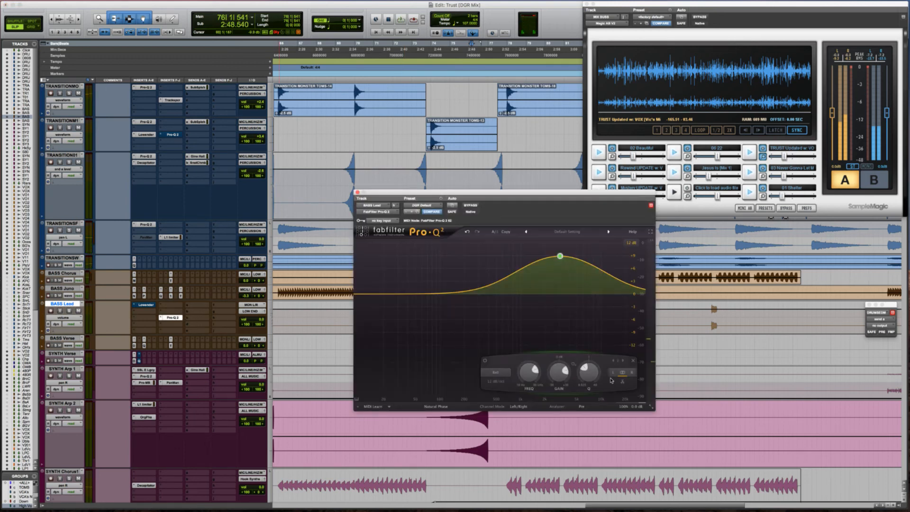
mouse_move(630, 405)
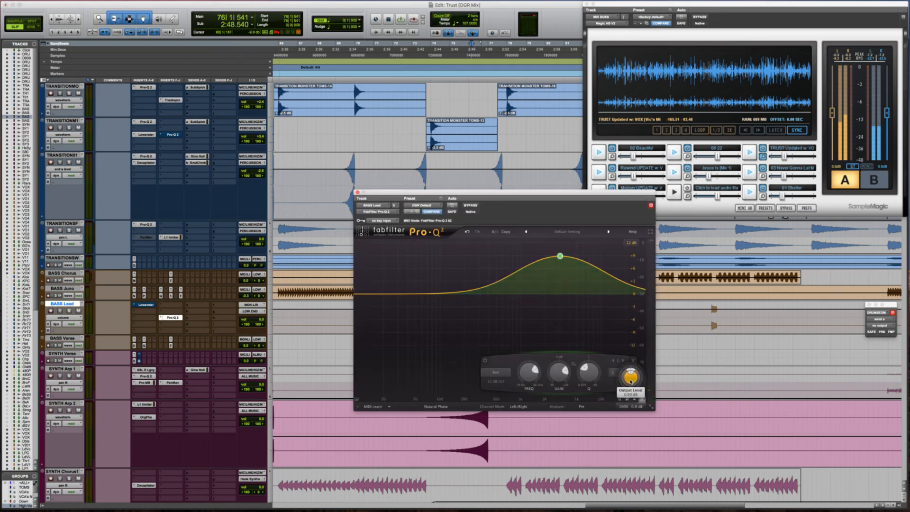
scroll(631, 373, up, 2)
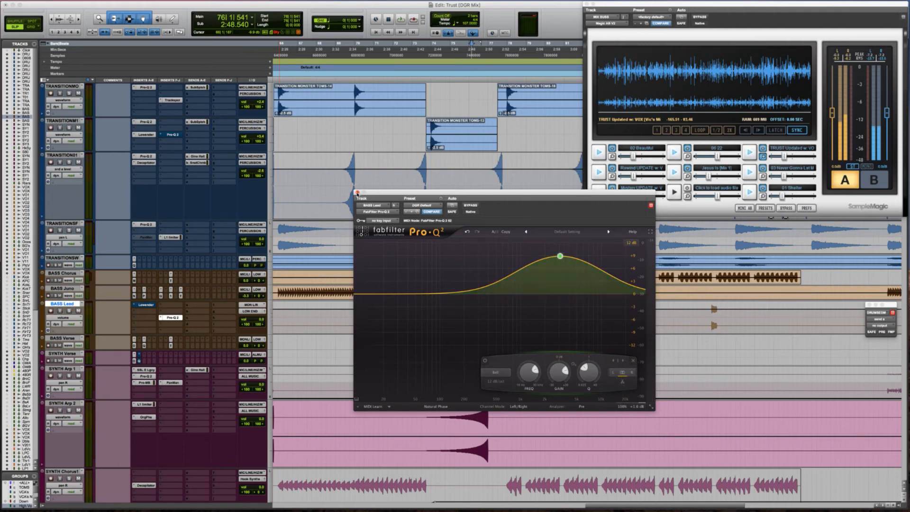
click(358, 193)
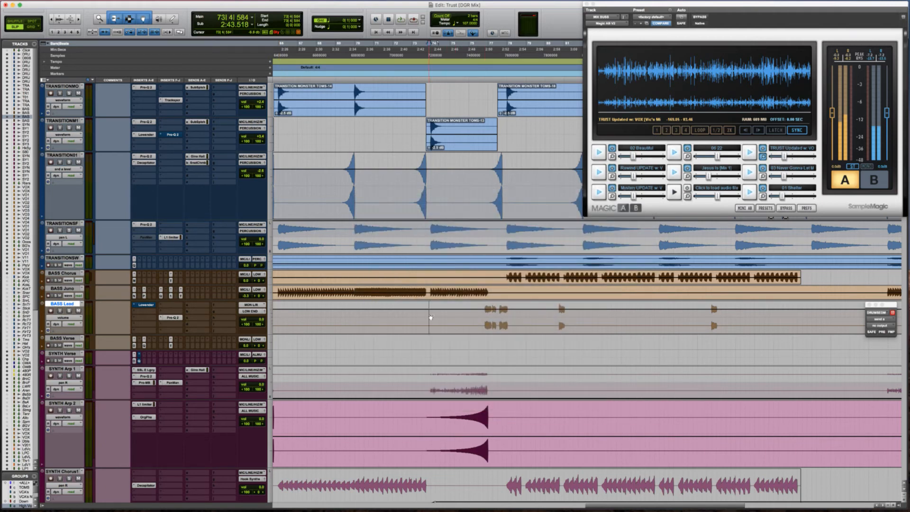
Step: Play the mix from bar 73 through the final chorus and compare it with the reference around bar 92
key(space)
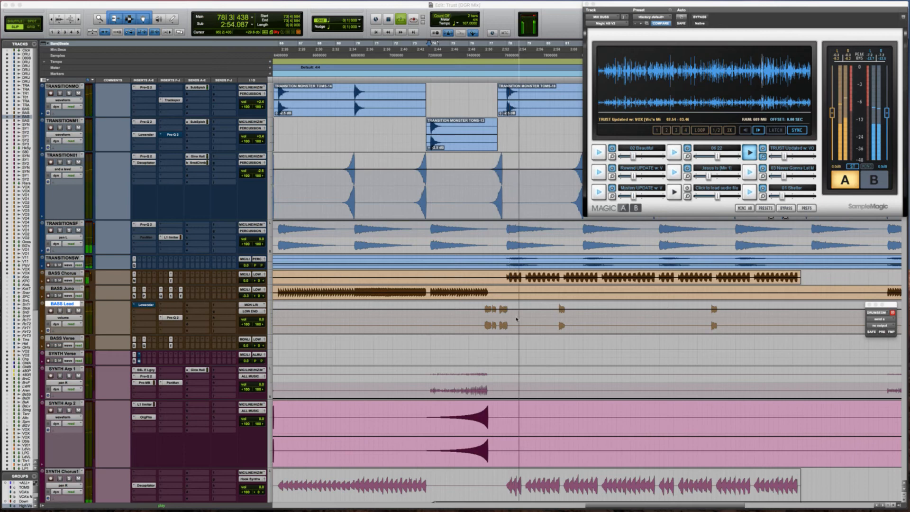
key(r)
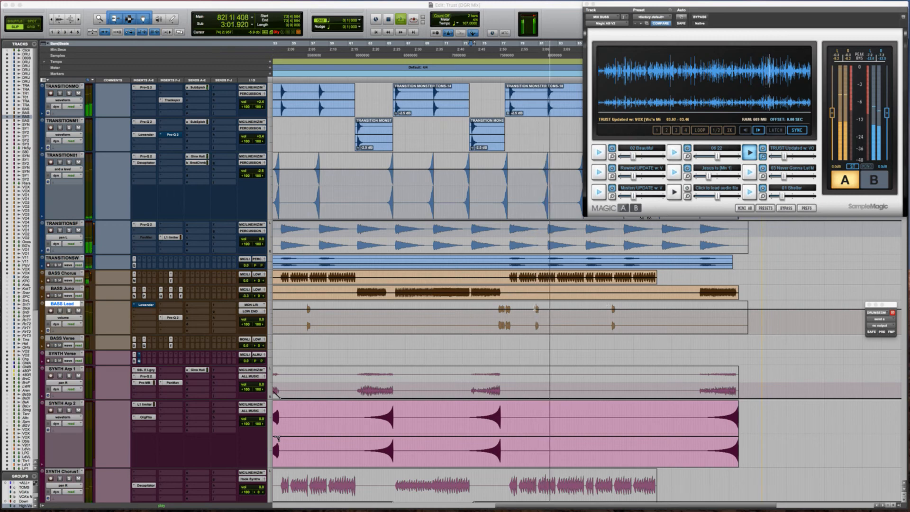
scroll(534, 308, right, 4)
scroll(534, 308, right, 3)
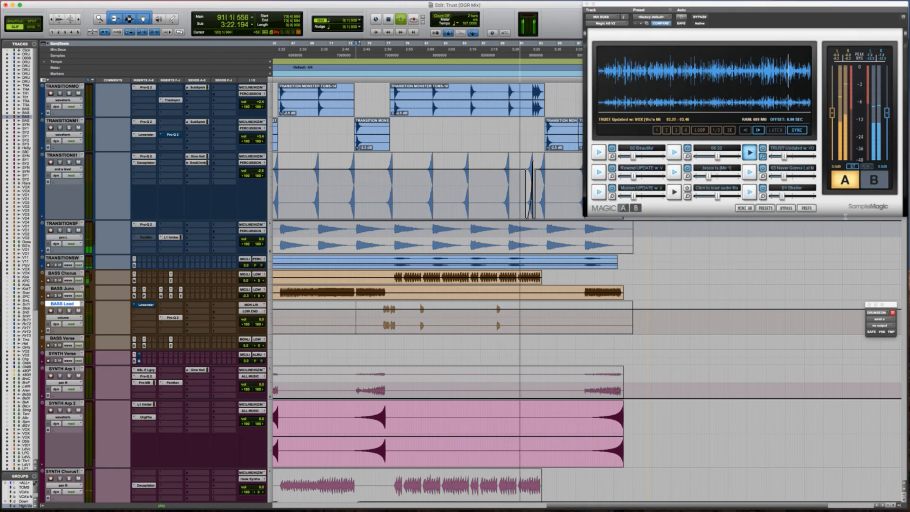
click(844, 183)
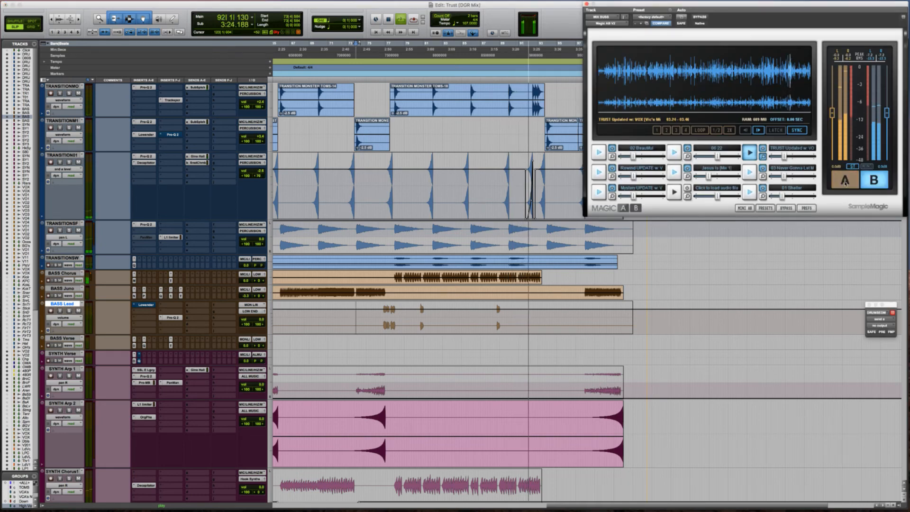
click(845, 181)
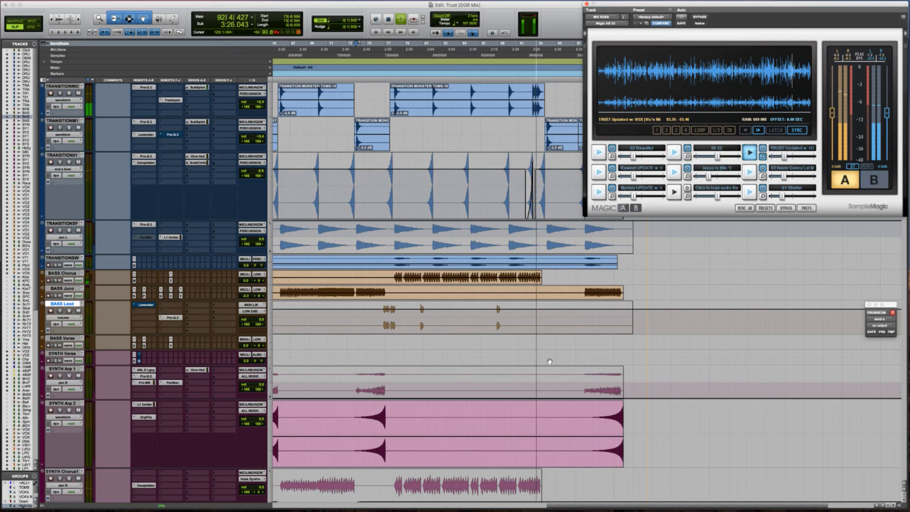
Step: Solo SYNTH Chorus1, audition it from bar 92, and clear the solo
scroll(552, 358, down, 10)
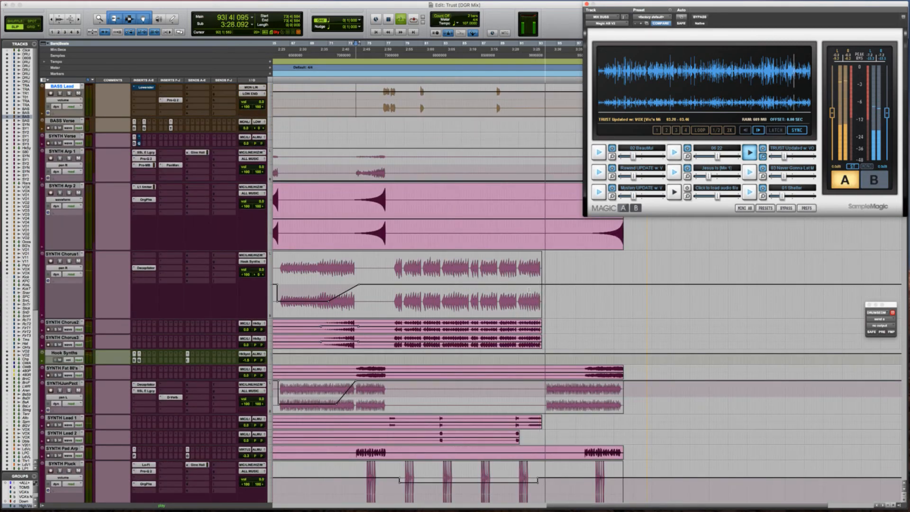
click(529, 286)
key(shift+s)
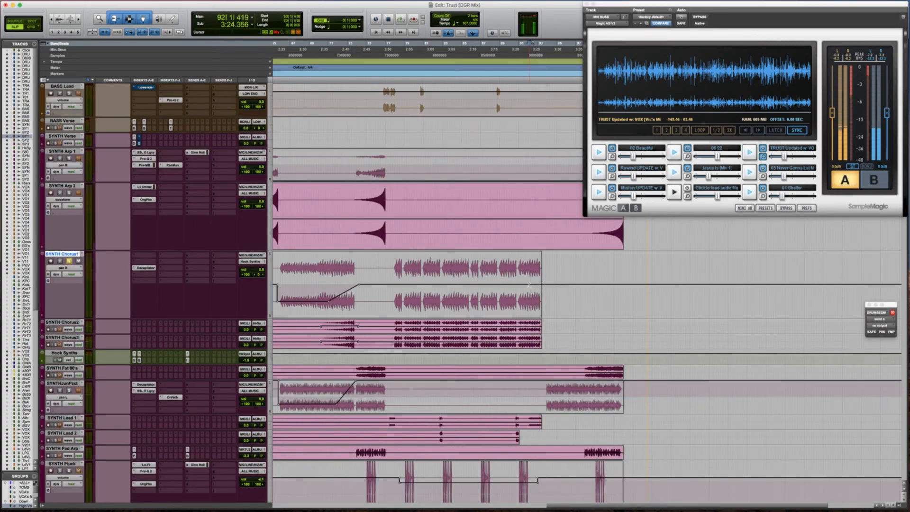
click(529, 286)
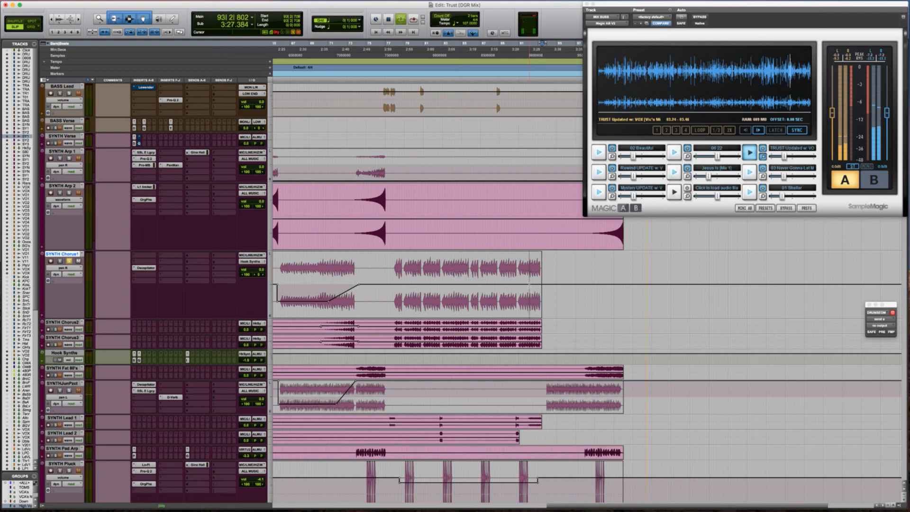
key(t)
click(529, 285)
key(space)
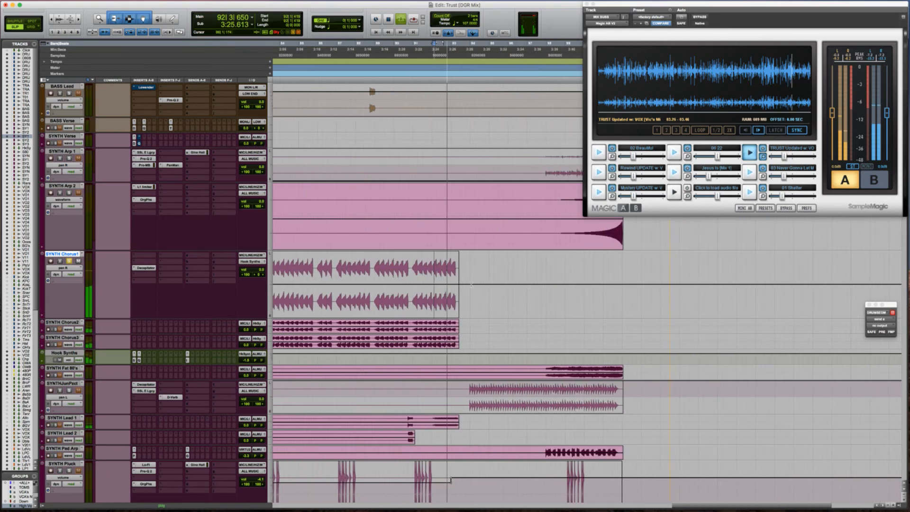
key(shift+s)
key(space)
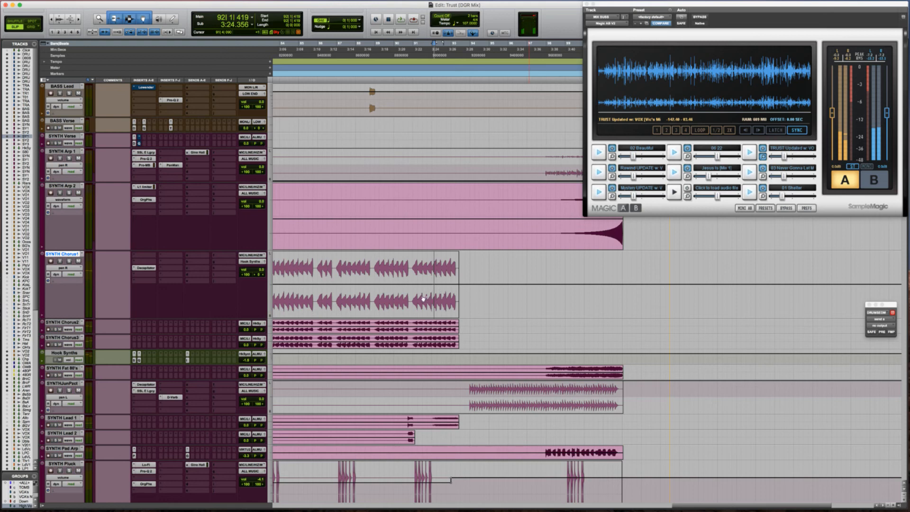
Step: Reduce the SYNTH Chorus1 track height to match the neighbouring chorus synth tracks
scroll(423, 294, left, 5)
scroll(423, 294, up, 1)
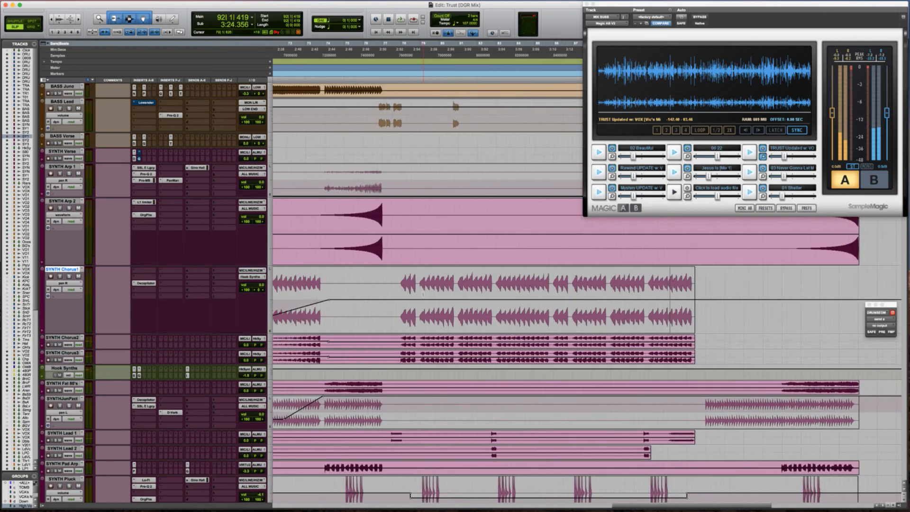
key(r)
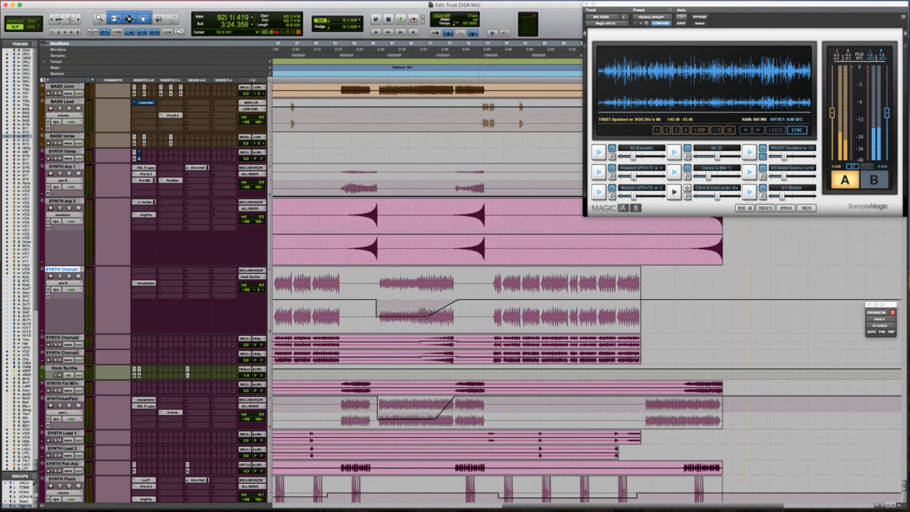
scroll(481, 305, right, 5)
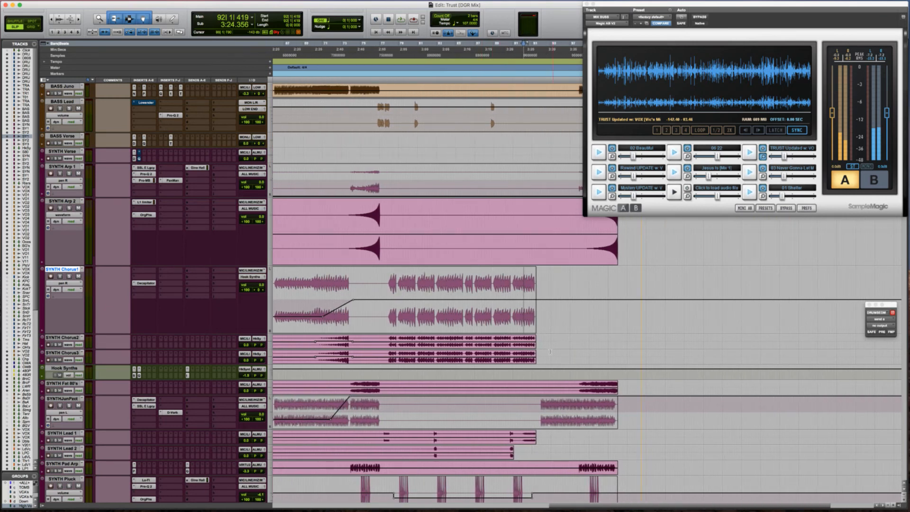
scroll(551, 352, down, 1)
key(ctrl+Down)
key(ctrl+Down)
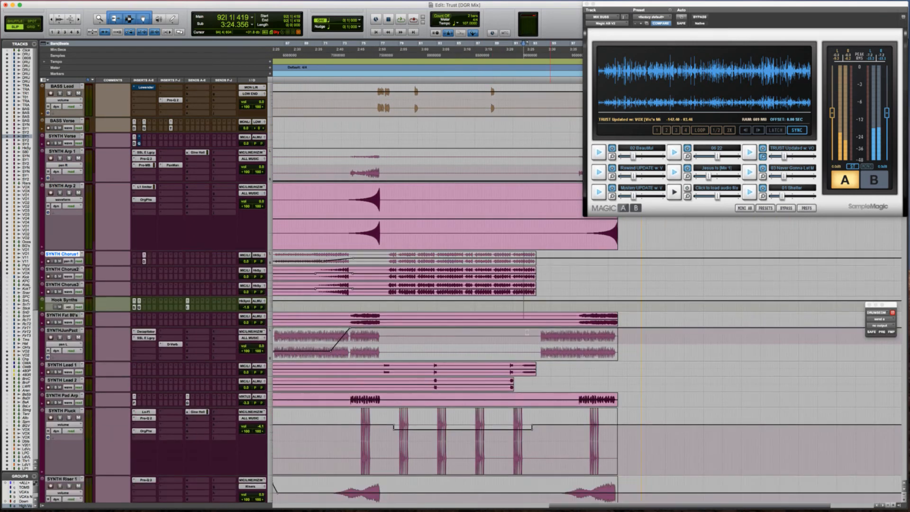
Step: Solo SYNTH Lead 1 and audition it from bar 92
click(520, 365)
key(Tab)
key(shift+s)
key(space)
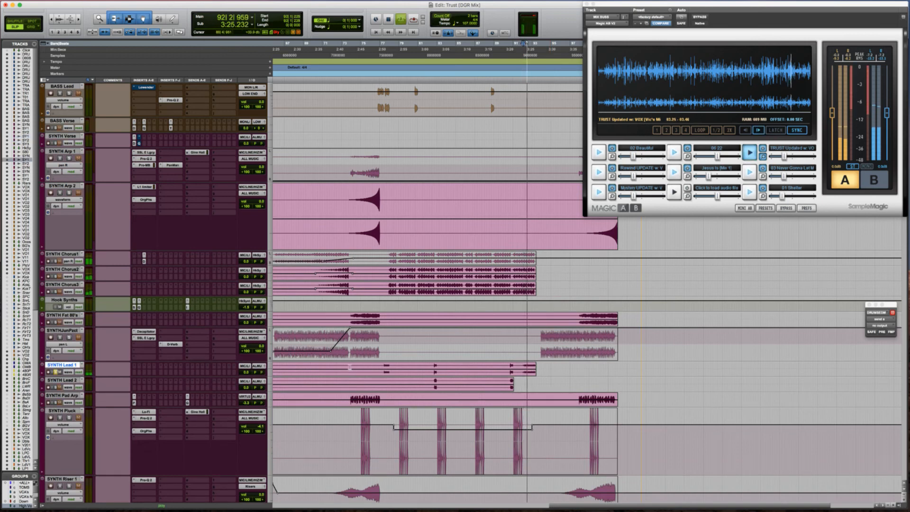
key(space)
Step: Insert the stereo Decapitator harmonic plug-in on SYNTH Lead 1
click(143, 368)
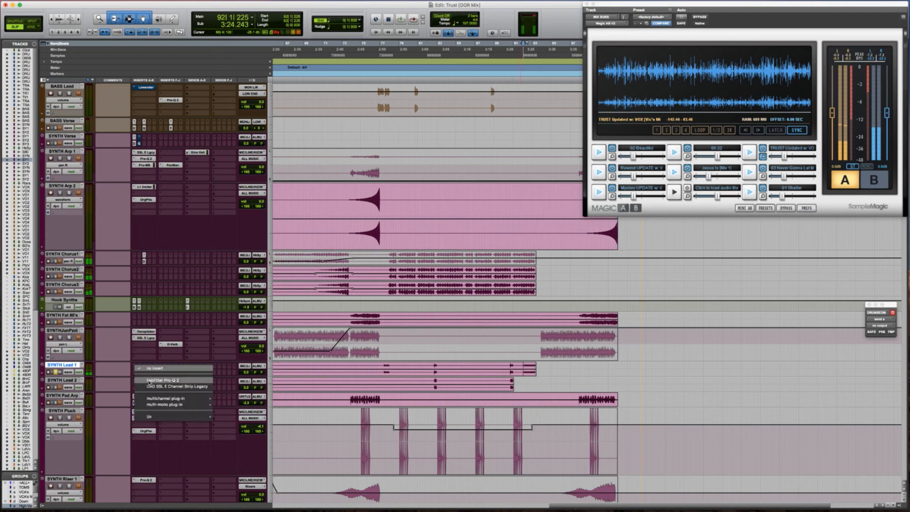
mouse_move(186, 402)
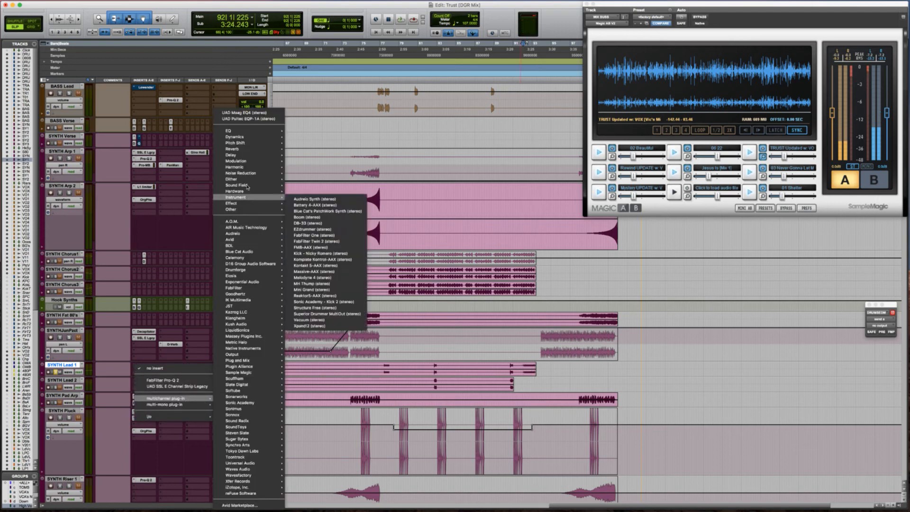
mouse_move(248, 167)
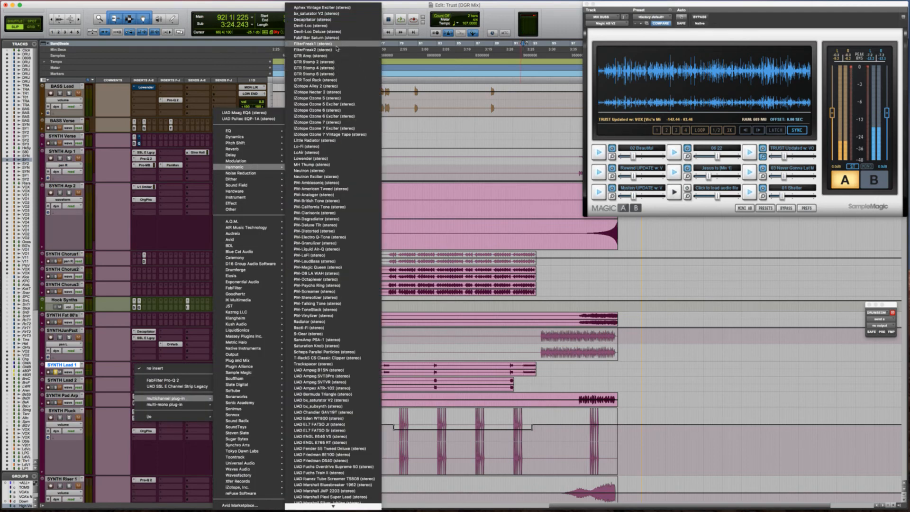
click(333, 20)
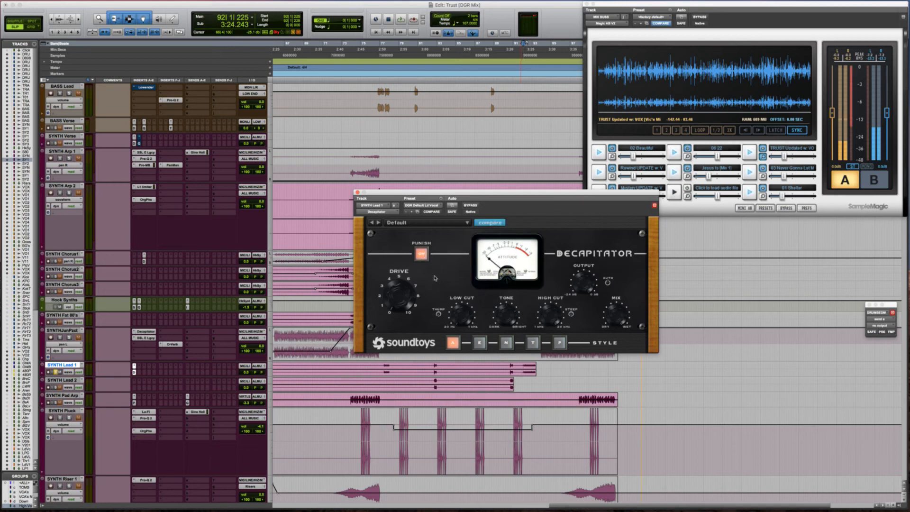
key(space)
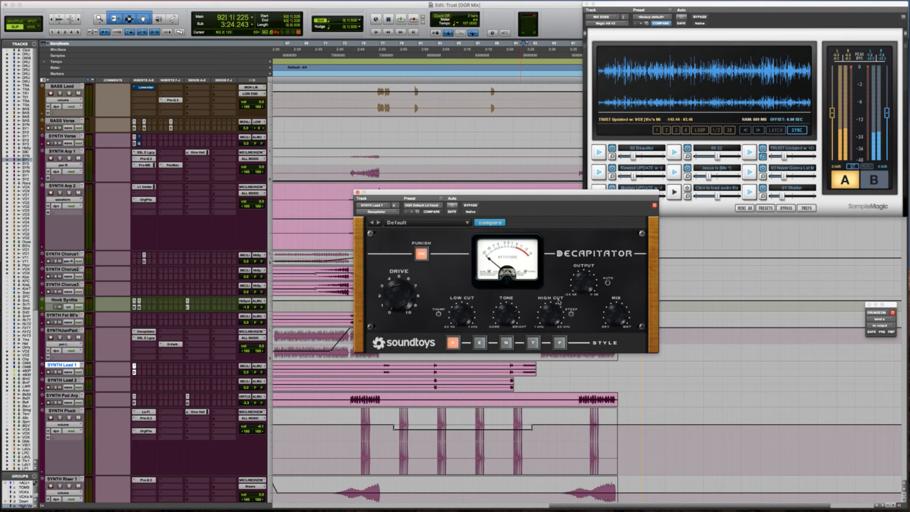
Step: Add a send from SYNTH Lead 1 to the Gino Hall bus and close the Decapitator window
click(187, 367)
mouse_move(216, 387)
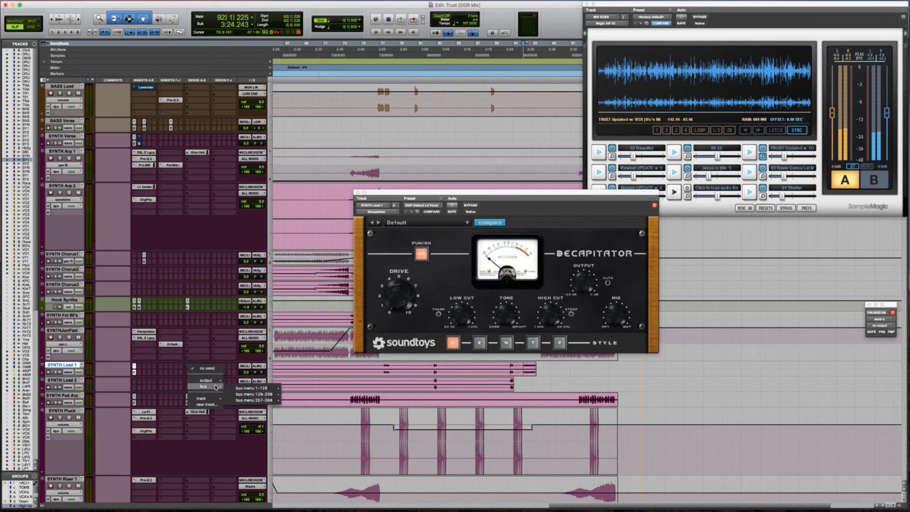
mouse_move(249, 389)
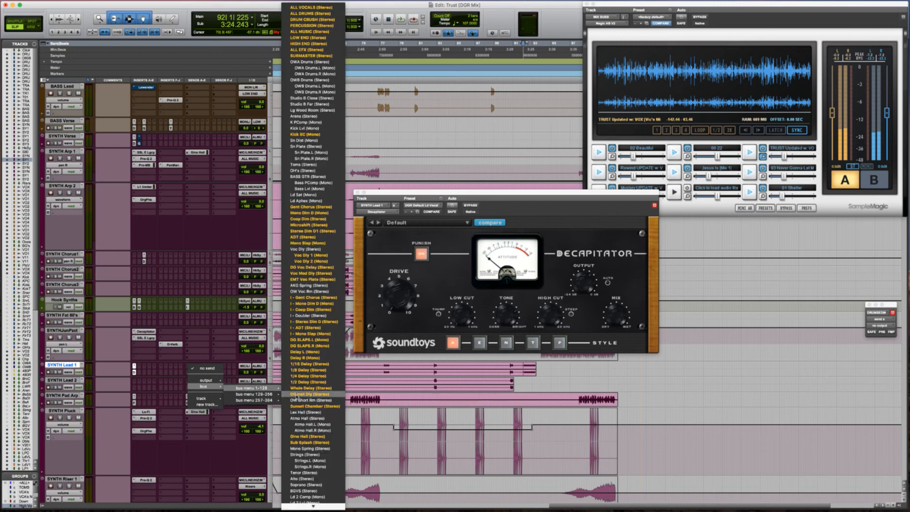
click(310, 436)
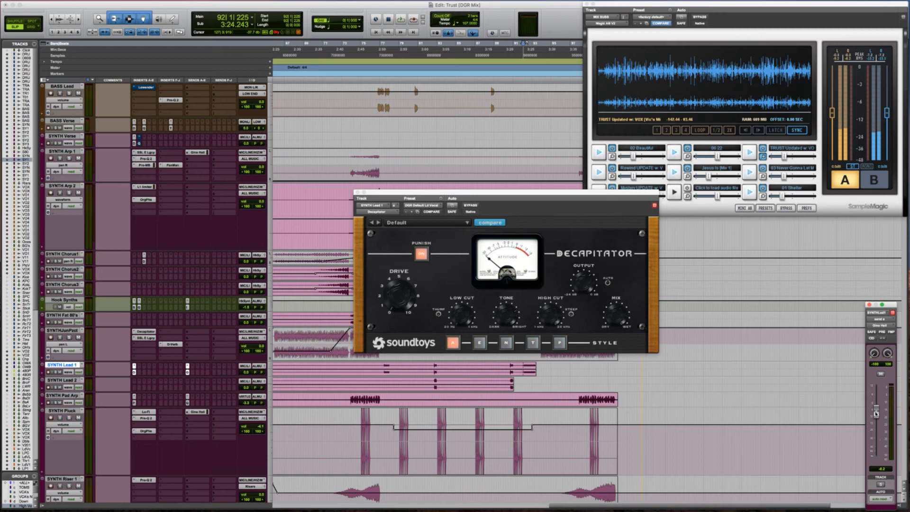
click(358, 193)
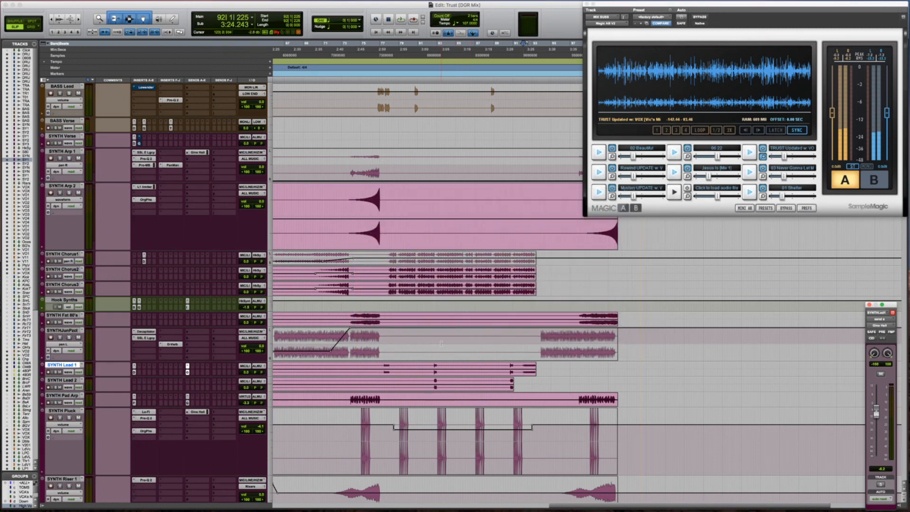
Step: Play the full mix from bar 29 and at the SYNTH Lead 1 stabs near bars 58 and 77
key(r)
scroll(441, 343, left, 5)
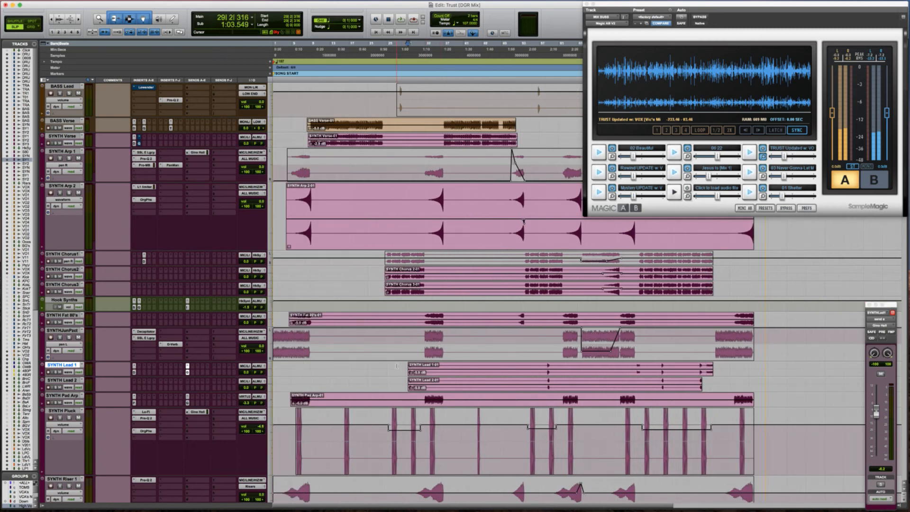
key(space)
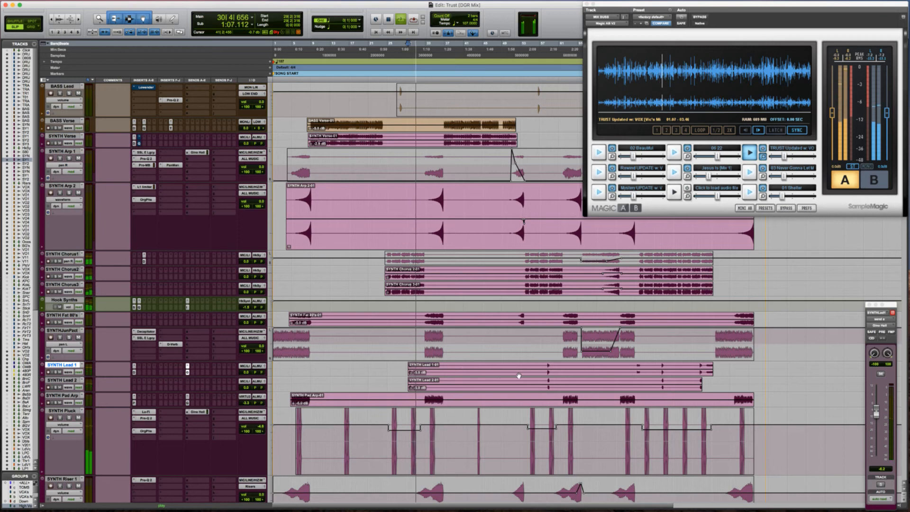
click(546, 366)
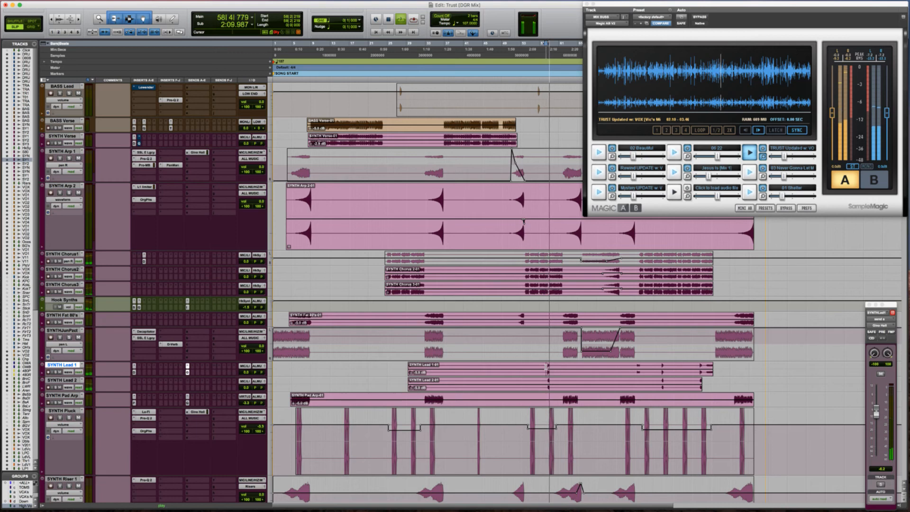
click(636, 365)
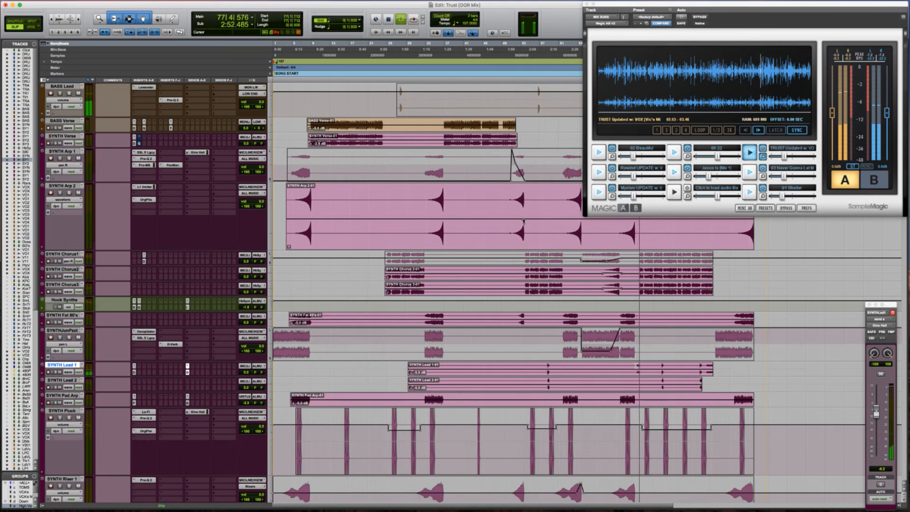
key(space)
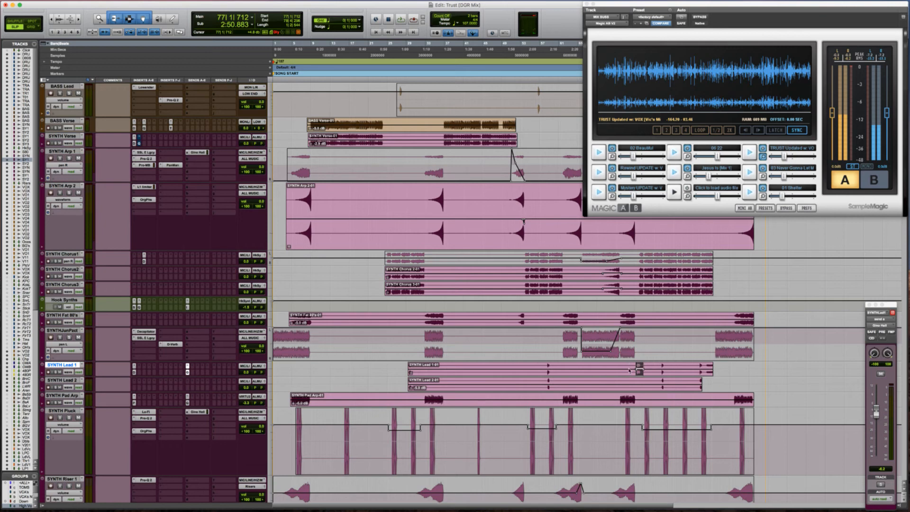
key(space)
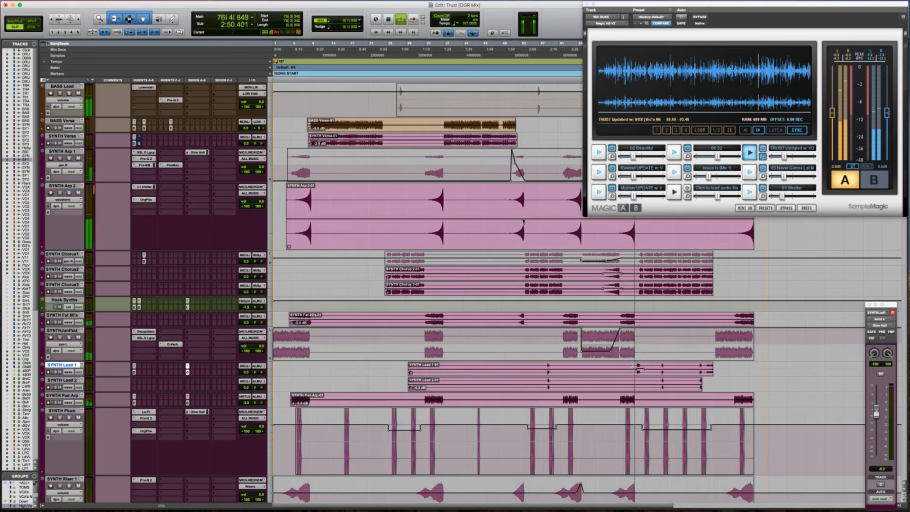
Step: Enlarge the SYNTH Lead 1 track and focus the timeline on its stab at bar 77 during playback
key(t)
key(t)
key(ctrl+Up)
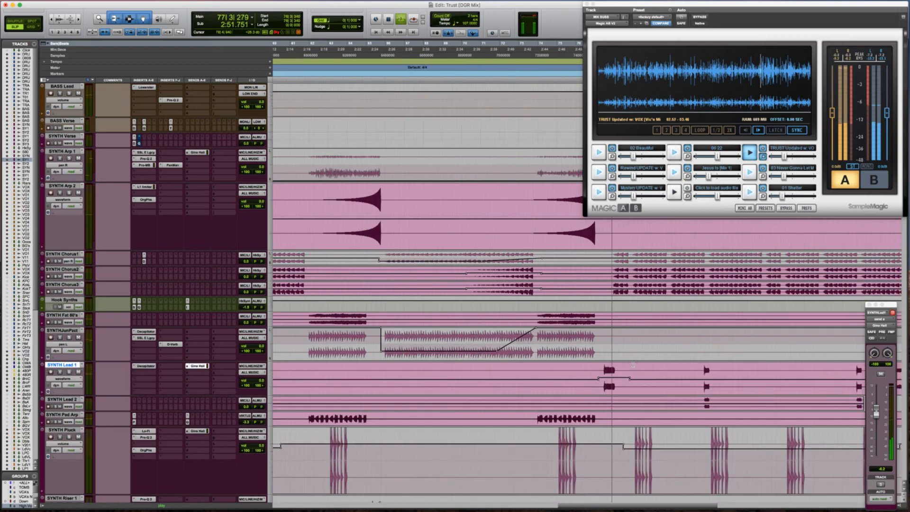
scroll(607, 373, right, 5)
scroll(582, 379, up, 1)
key(space)
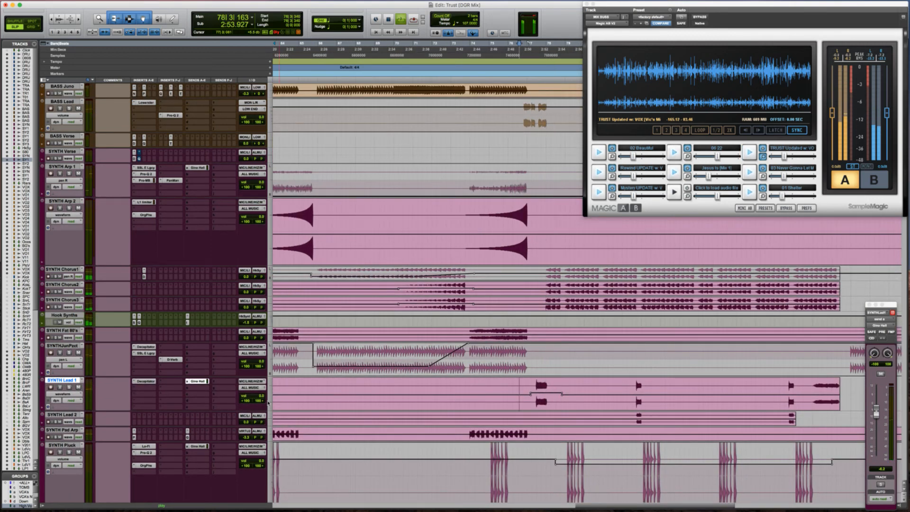
Step: Show SYNTH Lead 1's right-pan automation and raise it over the stab at bar 77
ctrl+super+click(260, 401)
drag(540, 393, 554, 391)
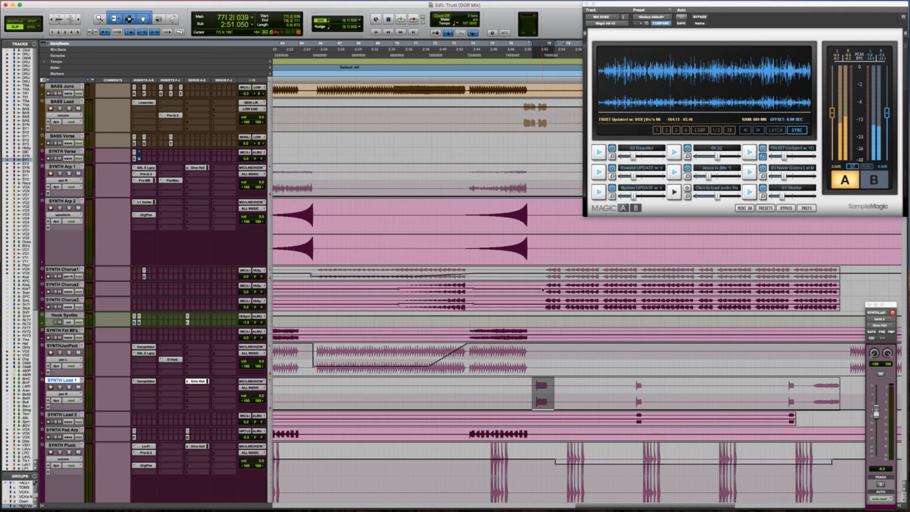
click(526, 395)
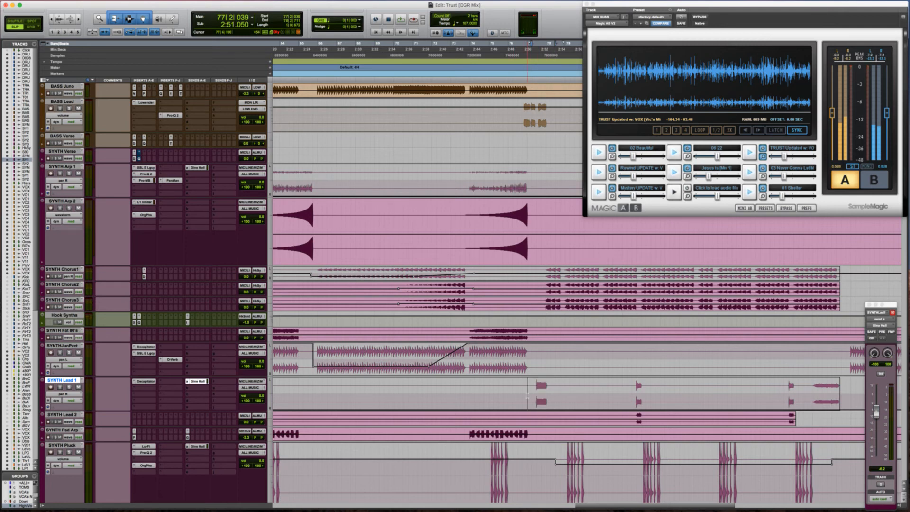
key(space)
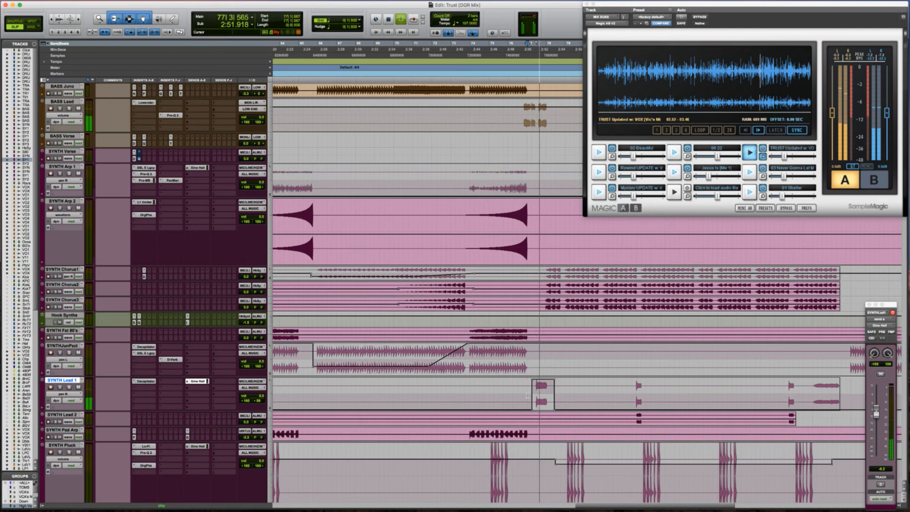
key(space)
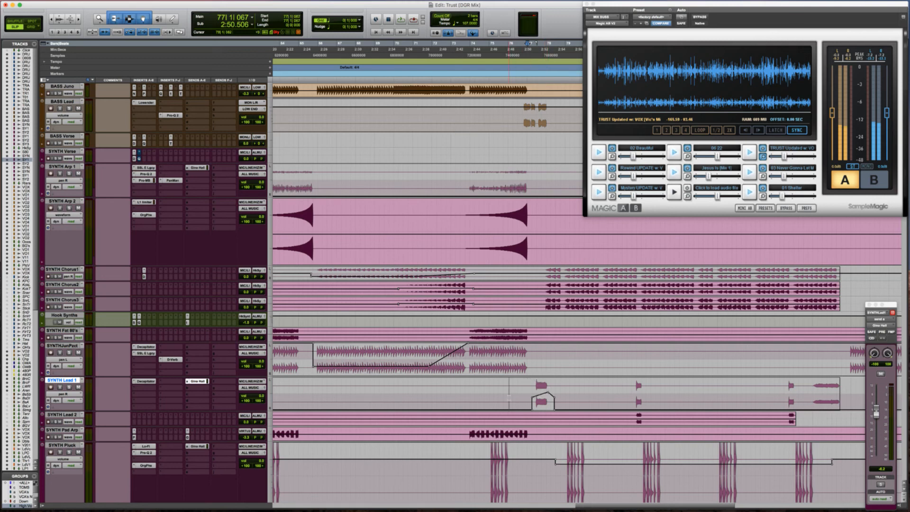
Step: Reshape the right-pan automation over the bar 77 stab into a sharp peak, a dip and a short rise, auditioning it
key(space)
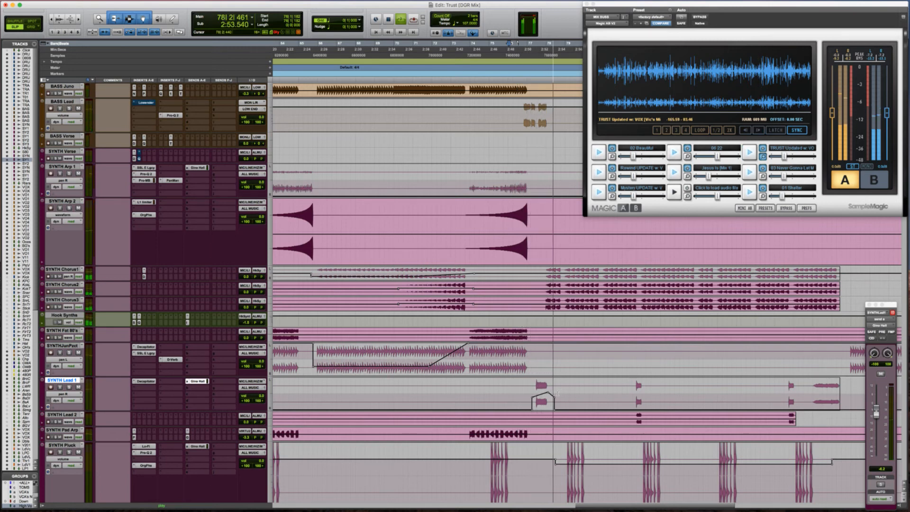
key(space)
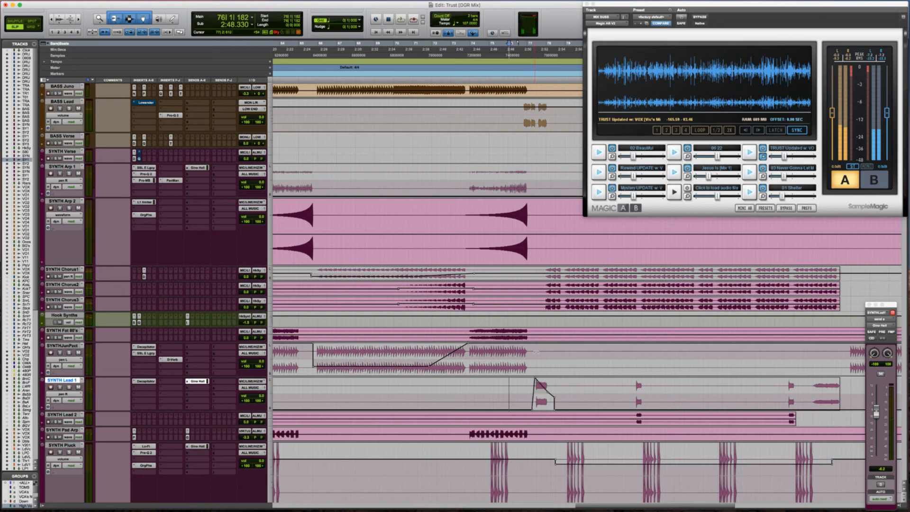
key(space)
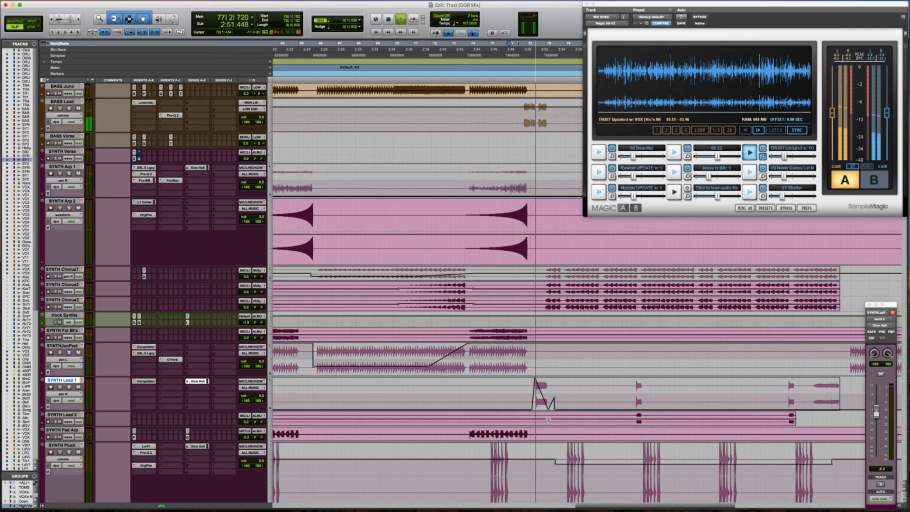
key(space)
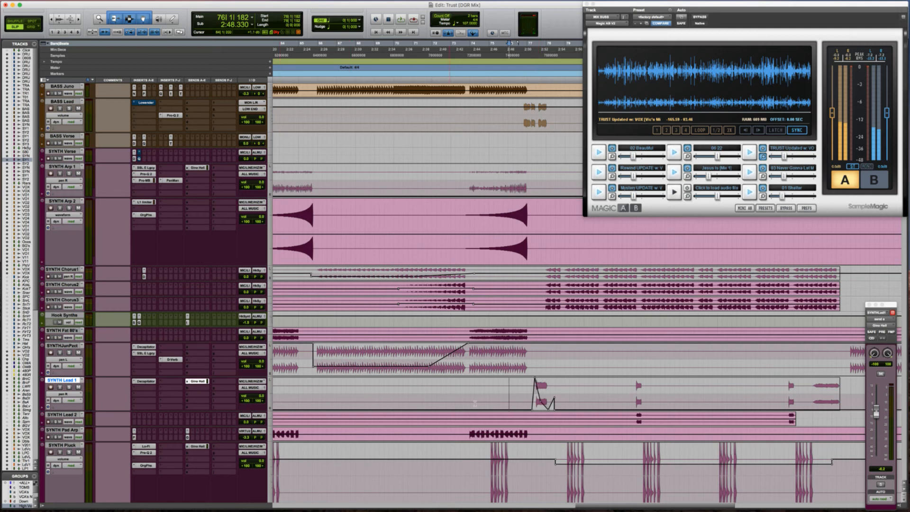
Step: Show SYNTH Lead 1's left-pan automation and draw a dip that ramps down across the bar 77 stab, playing it back
click(534, 391)
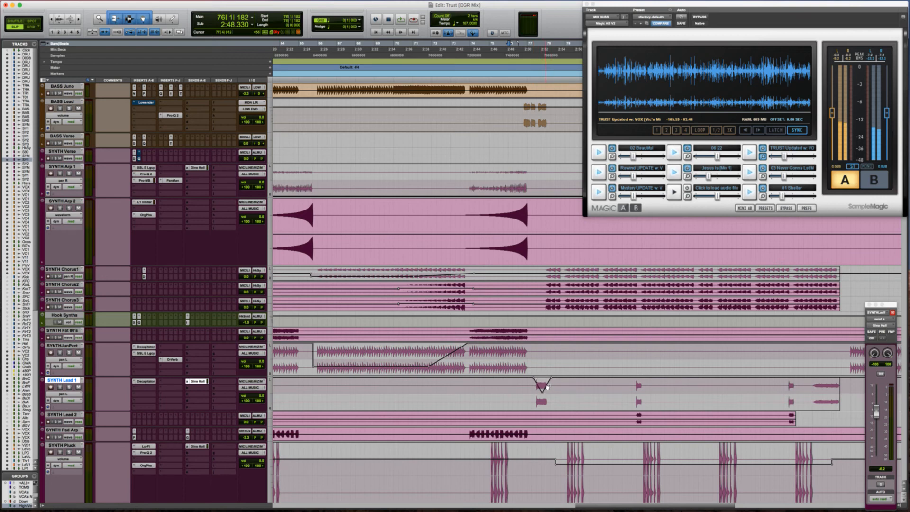
key(space)
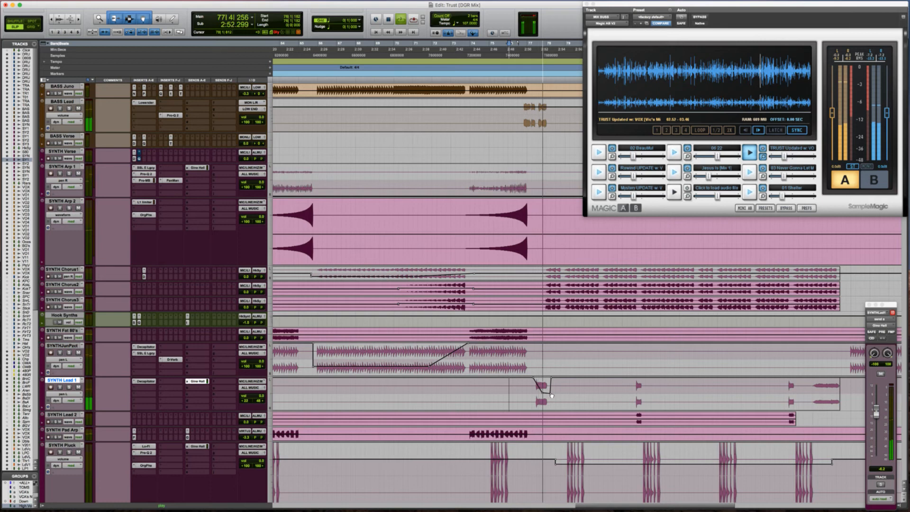
key(space)
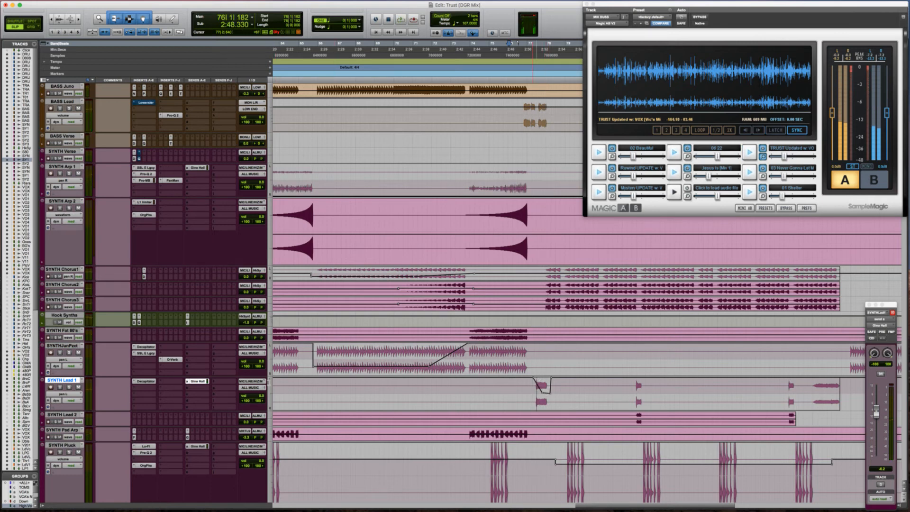
Step: Insert the stereo FabFilter Pro-MB plug-in below Decapitator on SYNTH Lead 1
click(142, 392)
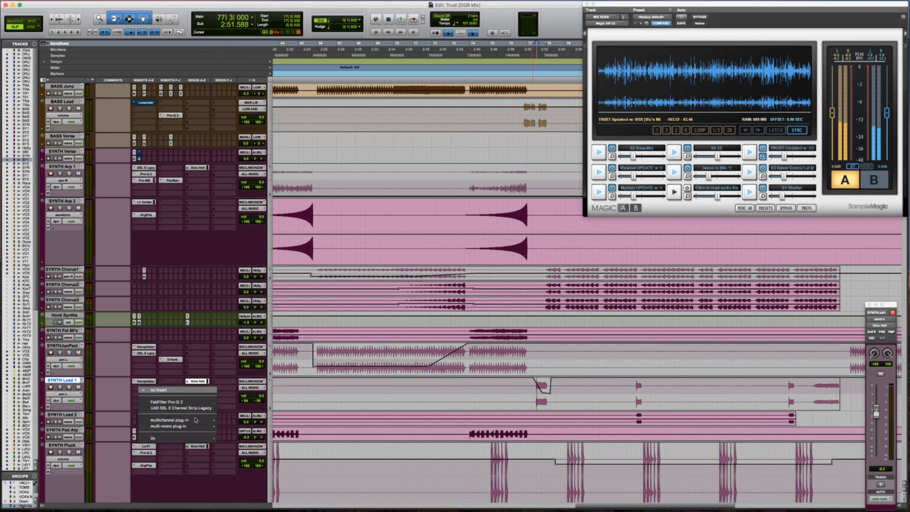
mouse_move(169, 420)
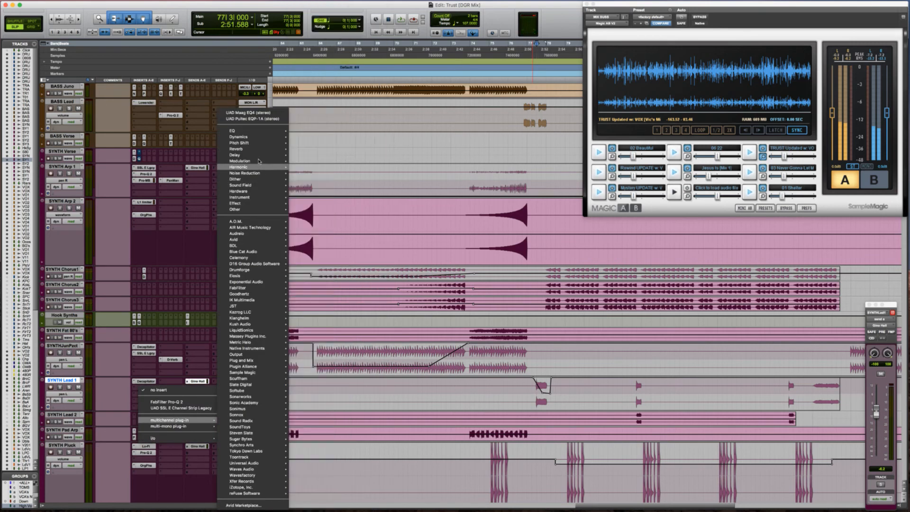
mouse_move(252, 142)
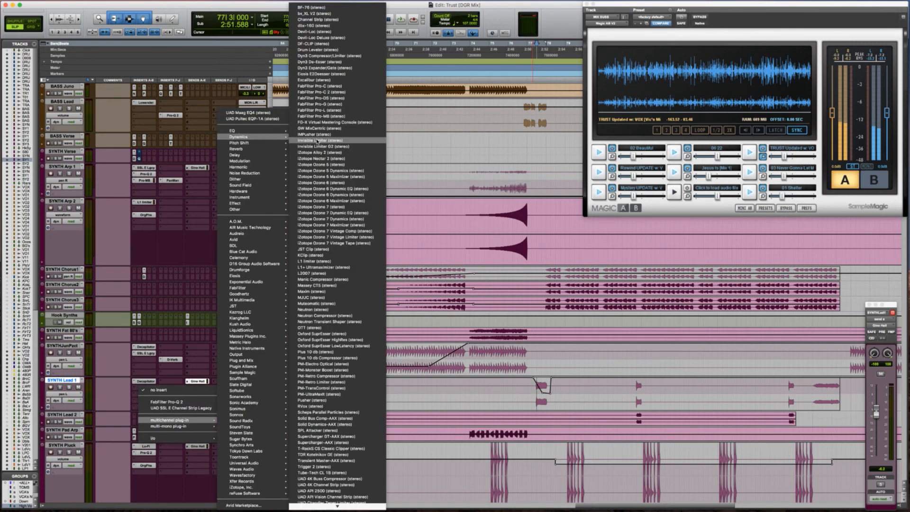
click(333, 117)
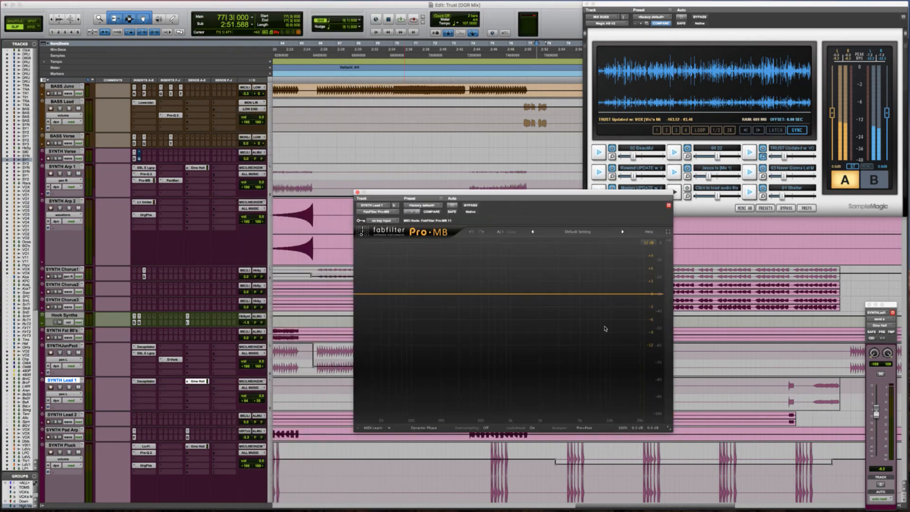
Step: Add a high-frequency compression band in Pro-MB on SYNTH Lead 1 and play the stab at bar 77
click(630, 294)
drag(564, 276, 580, 284)
key(space)
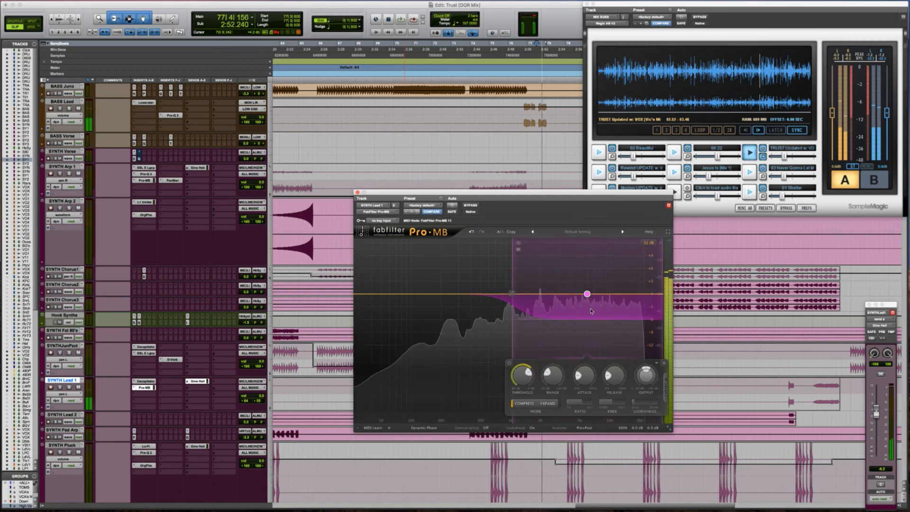
key(space)
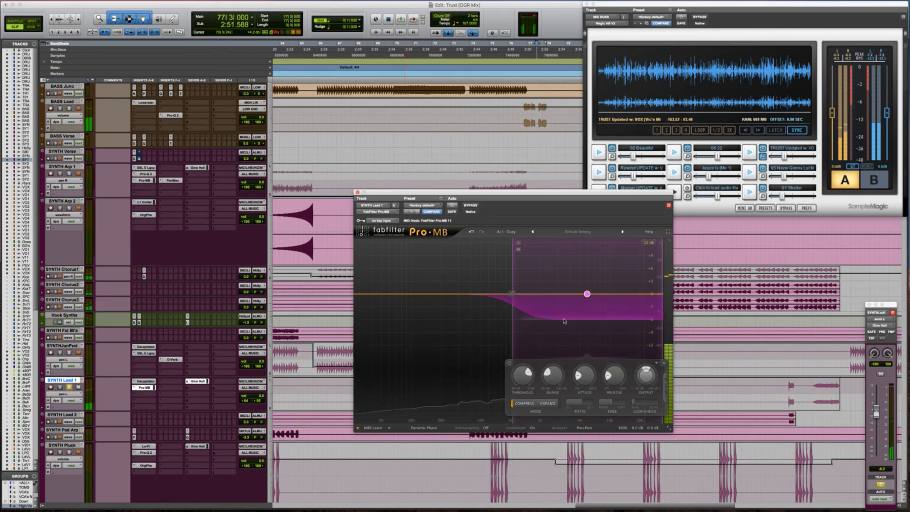
Step: Adjust the high band's threshold while replaying the bar 77 stab
mouse_move(520, 377)
key(space)
drag(520, 378, 513, 395)
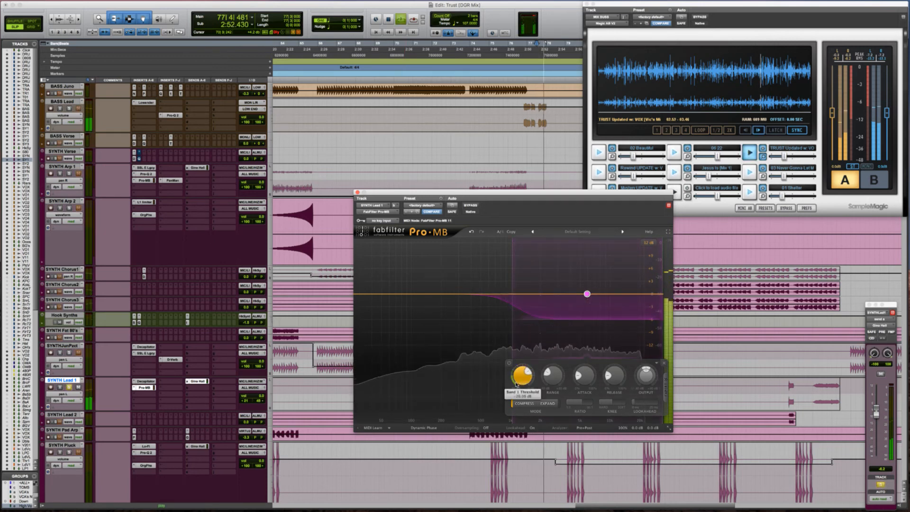
key(space)
key(space)
key(space)
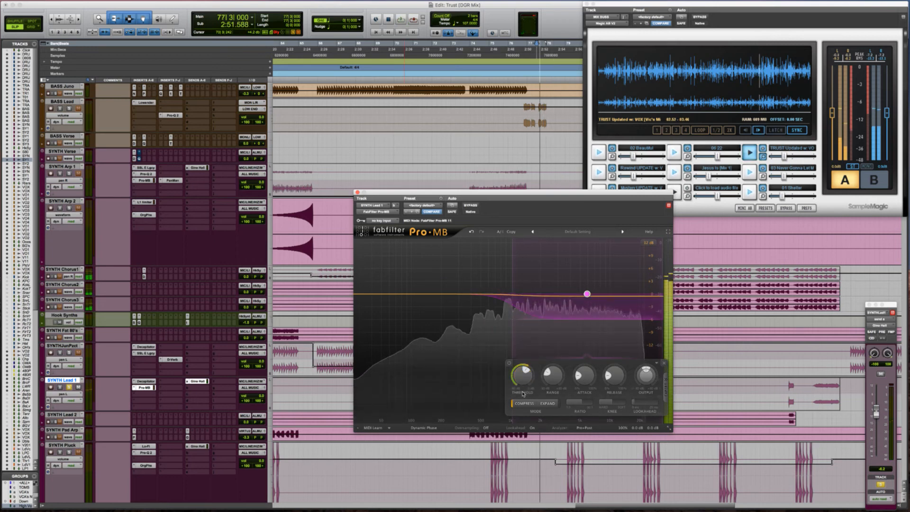
Step: Compare the bar 77 stab with Pro-MB bypassed and active
key(space)
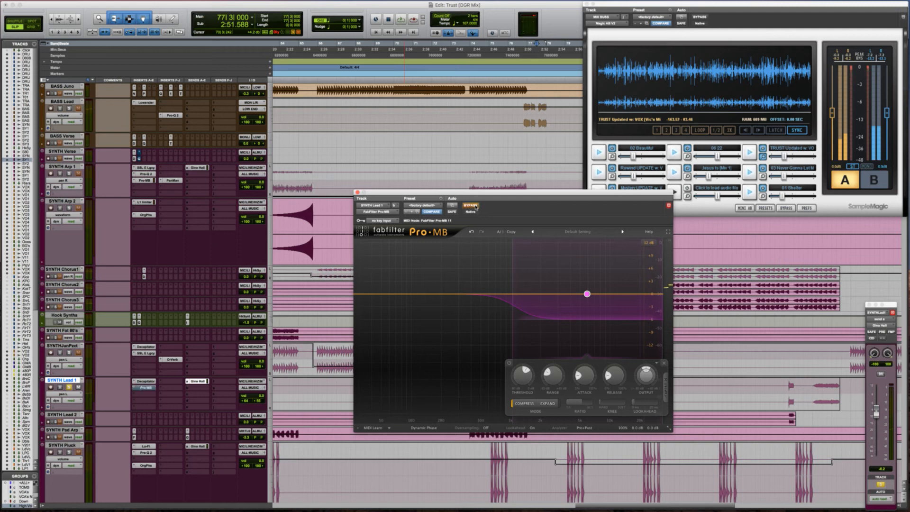
key(space)
key(space)
key(space)
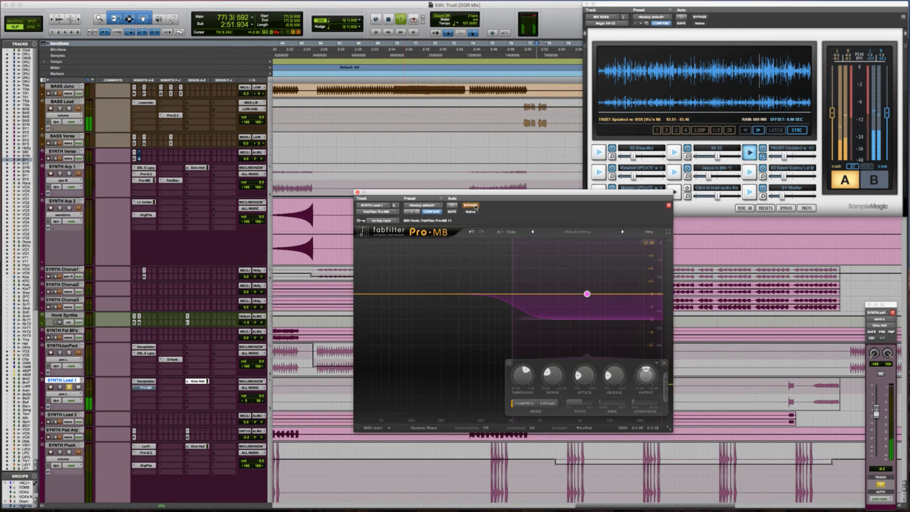
key(space)
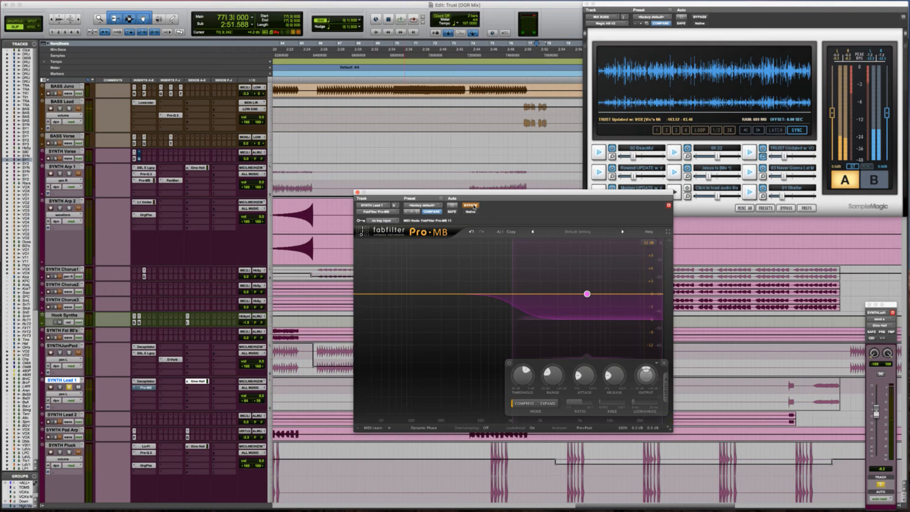
key(space)
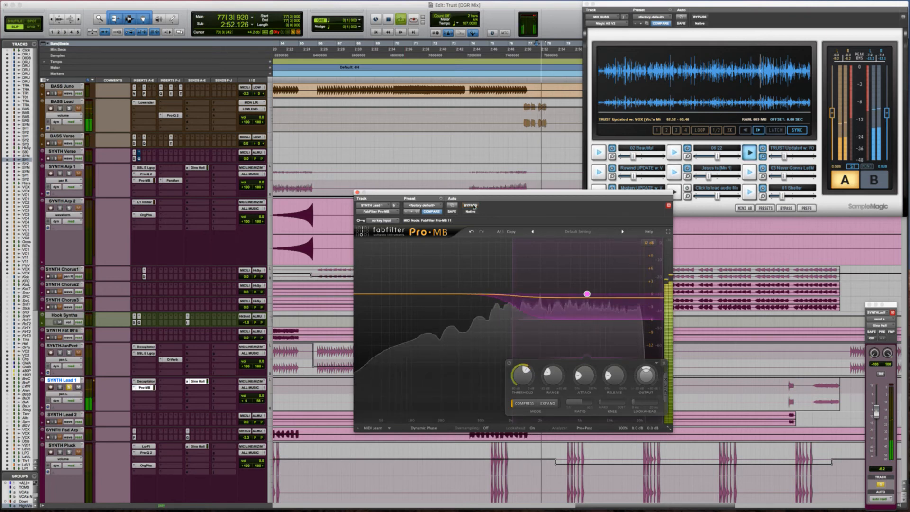
Step: Deepen the high band's range to about -9 dB and shorten its attack, auditioning the stab
drag(603, 305, 602, 365)
key(space)
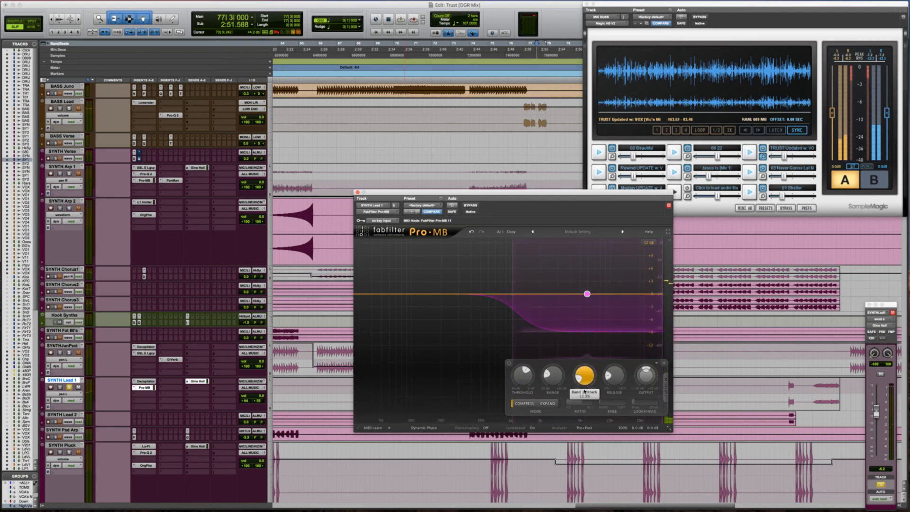
key(space)
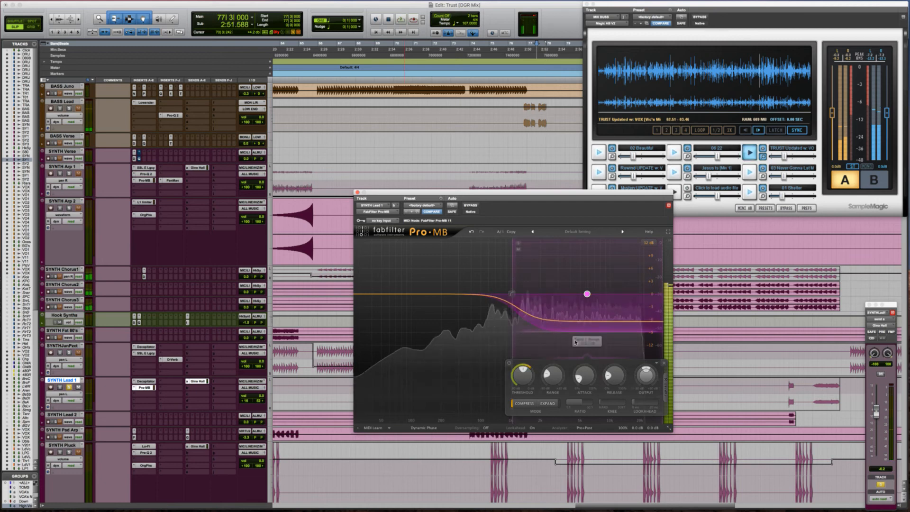
Step: Readjust the high band's threshold against the deeper range while replaying the stab
key(space)
key(space)
key(space)
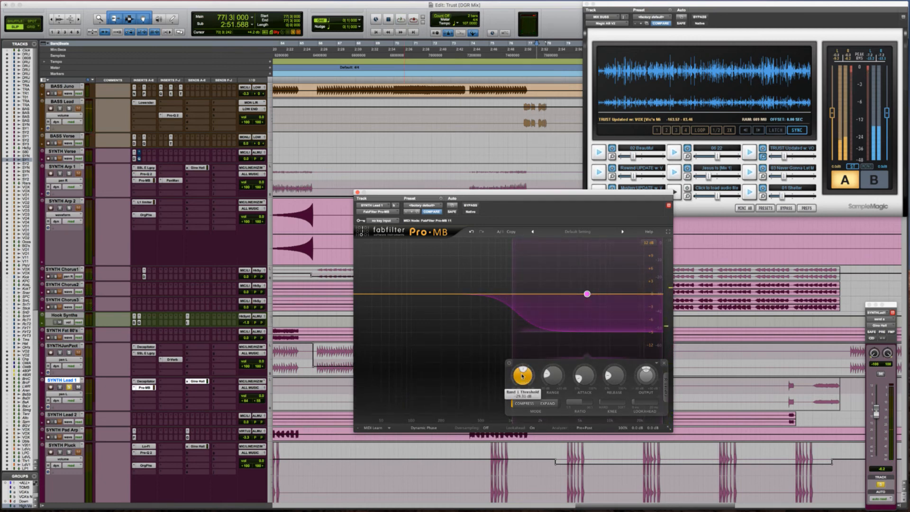
key(space)
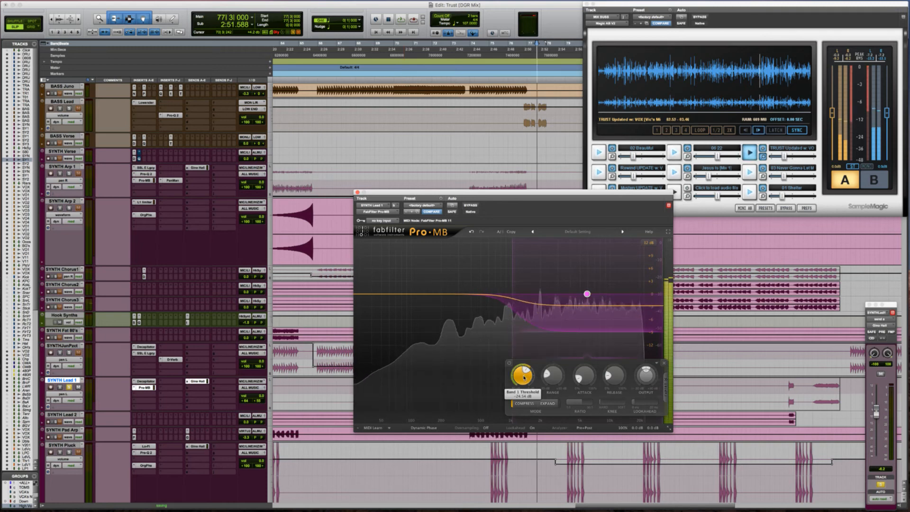
key(space)
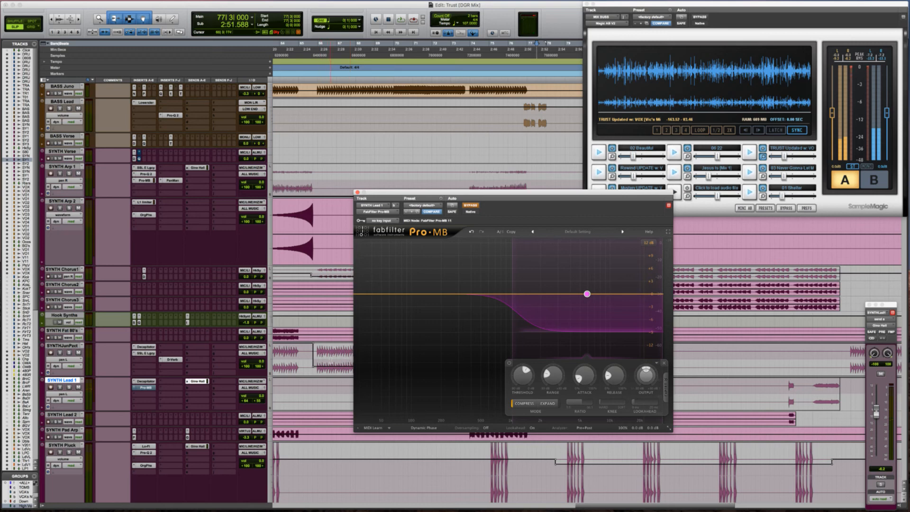
Step: Compare bypassed and active Pro-MB on the stab, fine-tune the high band's threshold, and close the plug-in window
drag(490, 194, 324, 118)
key(space)
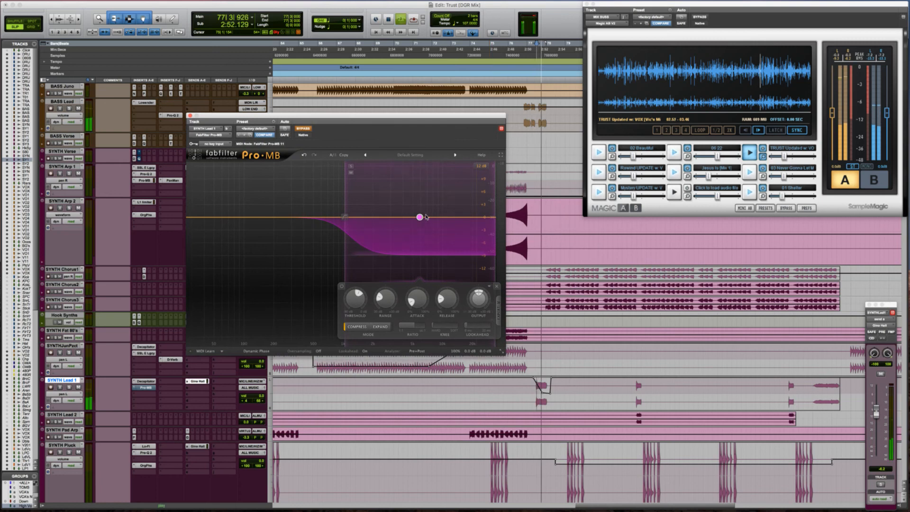
key(space)
key(space)
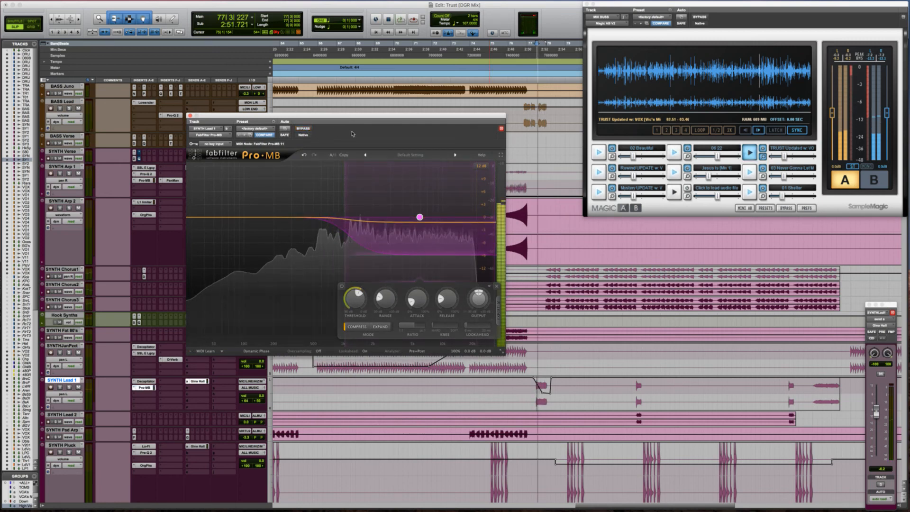
key(space)
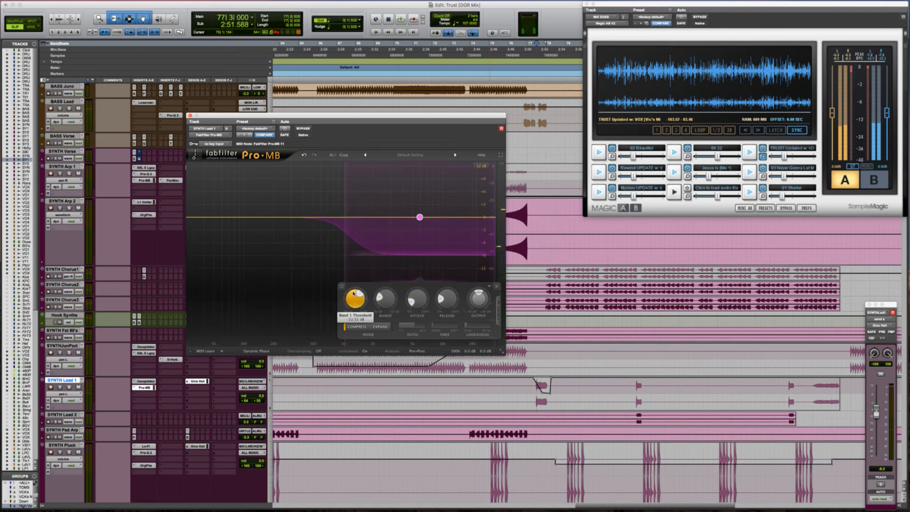
click(190, 115)
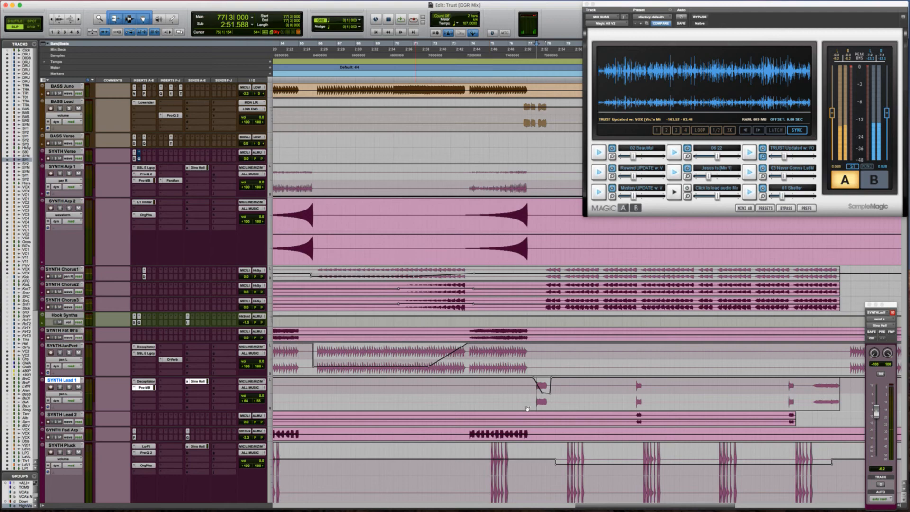
Step: Examine SYNTH Lead 1's left-pan ramp up close at the attack of the bar 77 stab
click(530, 391)
key(t)
key(t)
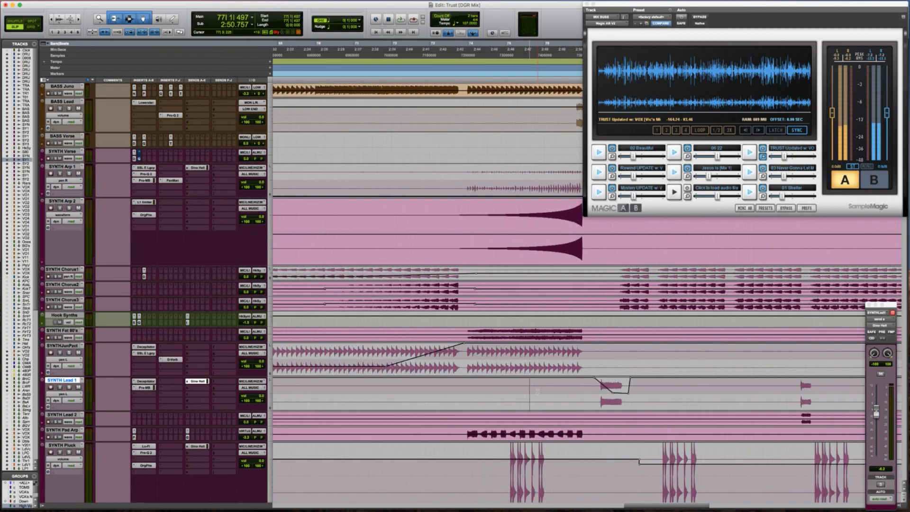
scroll(537, 391, right, 2)
key(t)
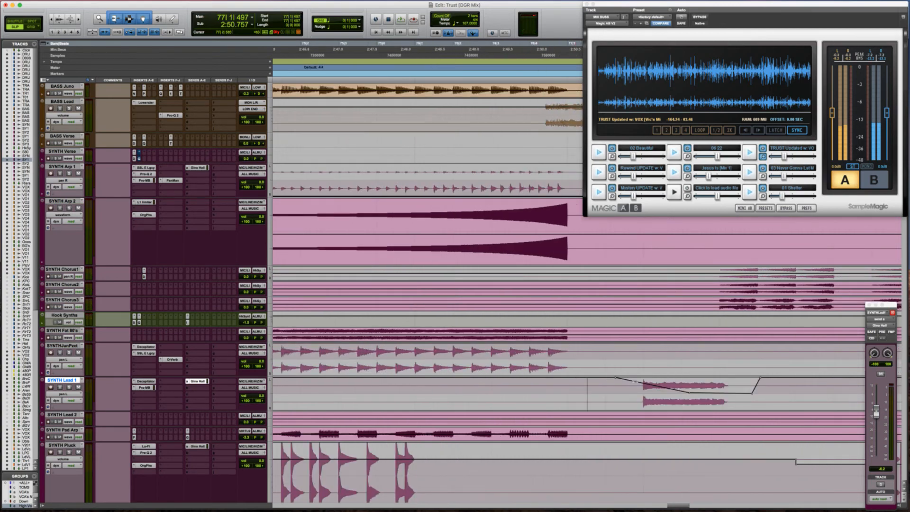
drag(638, 390, 650, 385)
key(ctrl+Up)
key(ctrl+Up)
key(ctrl+Up)
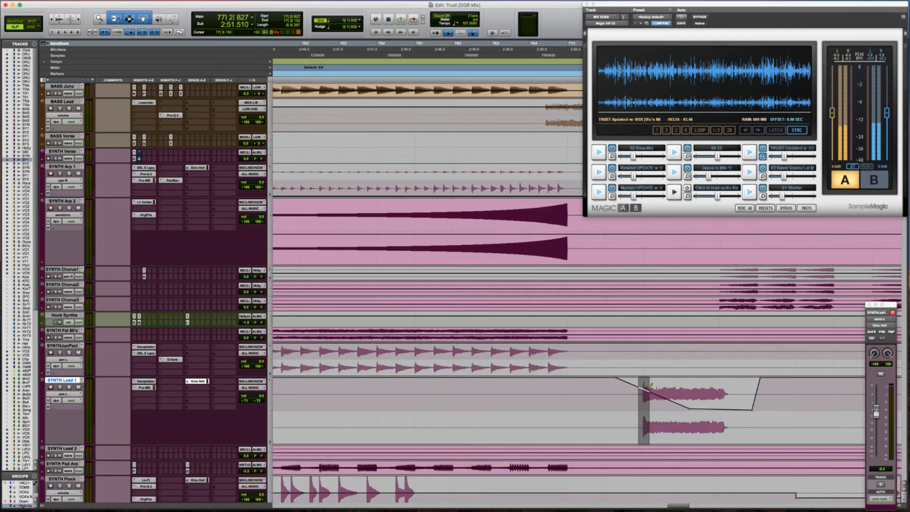
key(t)
key(t)
key(t)
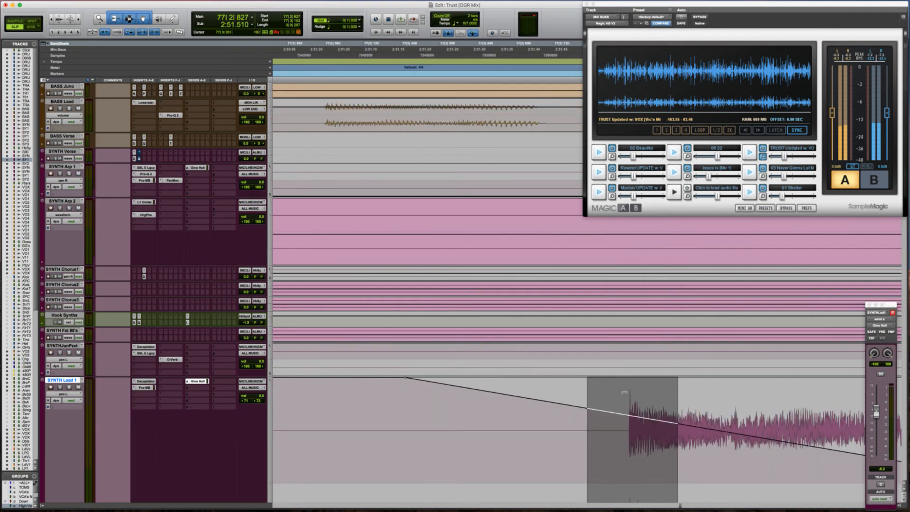
drag(621, 434, 632, 433)
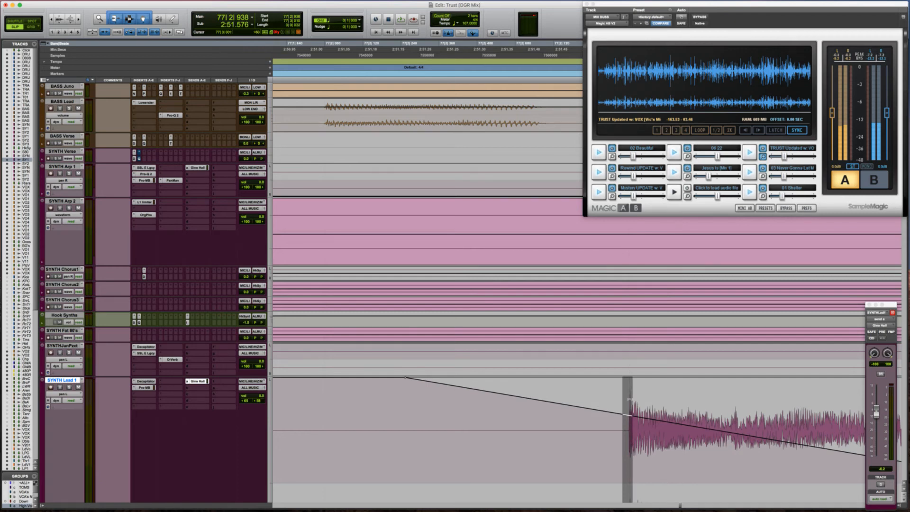
Step: Return SYNTH Lead 1 to a smaller track height and wider view, and play through the bar 77 stab
key(r)
key(r)
scroll(629, 400, down, 3)
click(496, 372)
key(r)
key(r)
scroll(496, 371, down, 3)
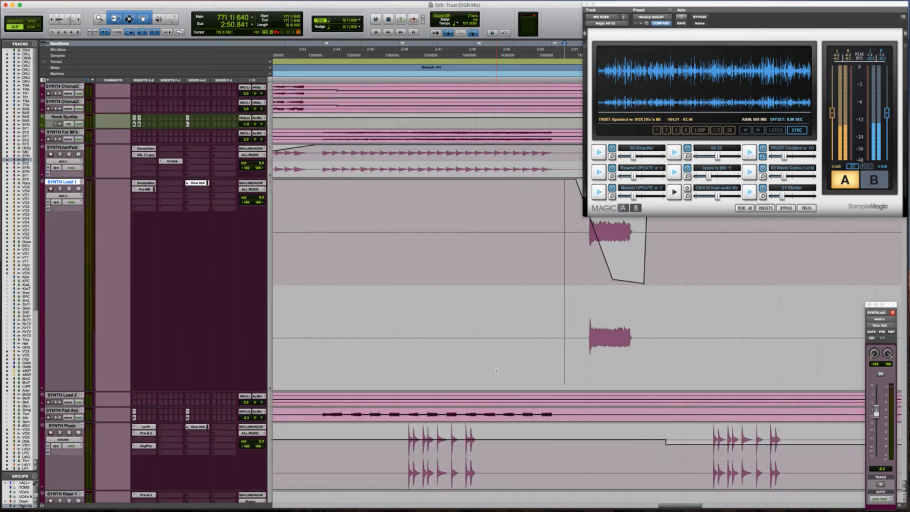
key(ctrl+Down)
key(ctrl+Down)
key(r)
key(r)
key(space)
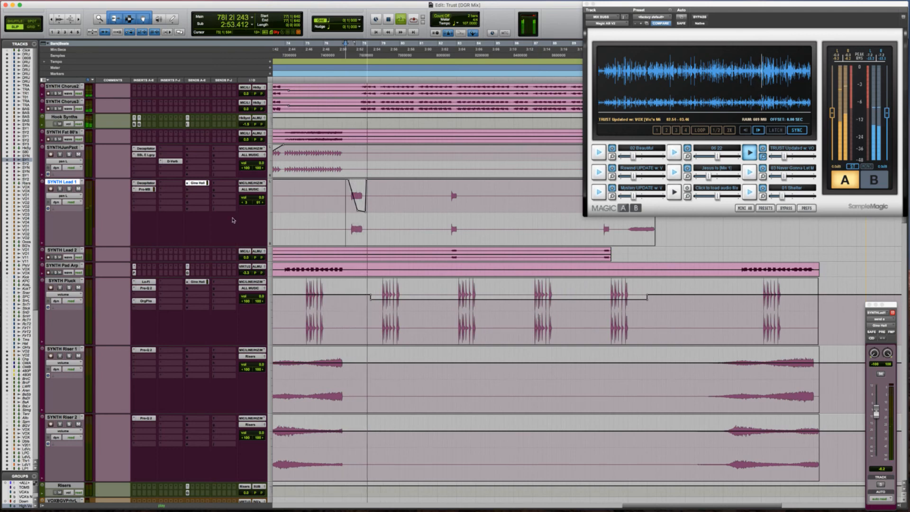
key(space)
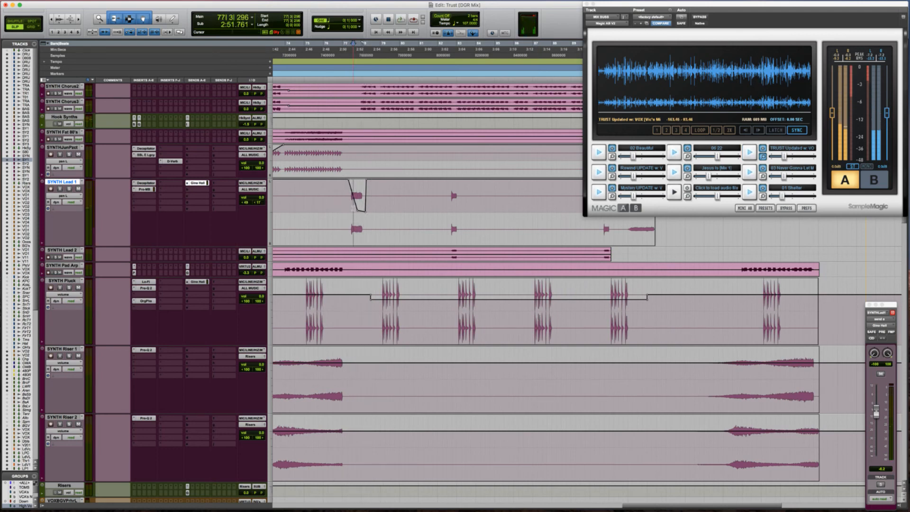
Step: Show SYNTH Lead 1's volume automation and draw a short dip that ramps back up over the bar 77 stab's attack
key(minus)
key(t)
key(t)
key(t)
scroll(354, 209, right, 5)
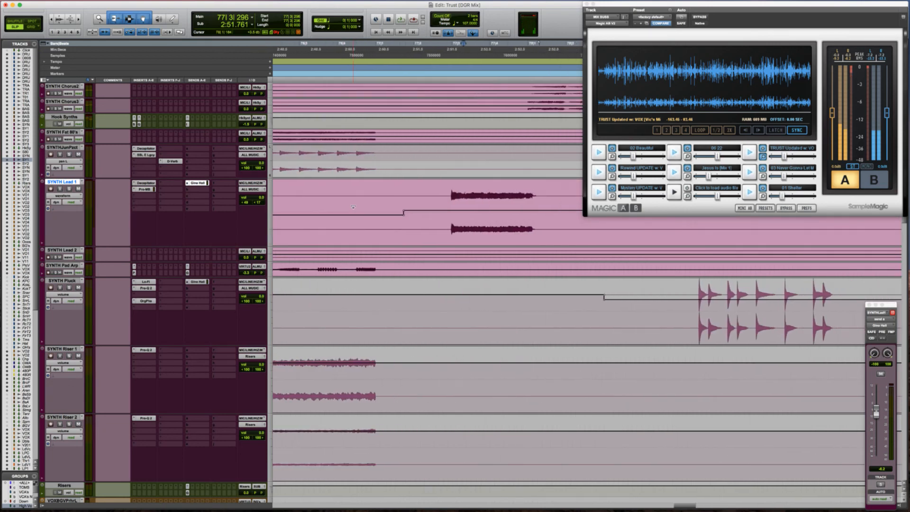
key(ctrl+minus)
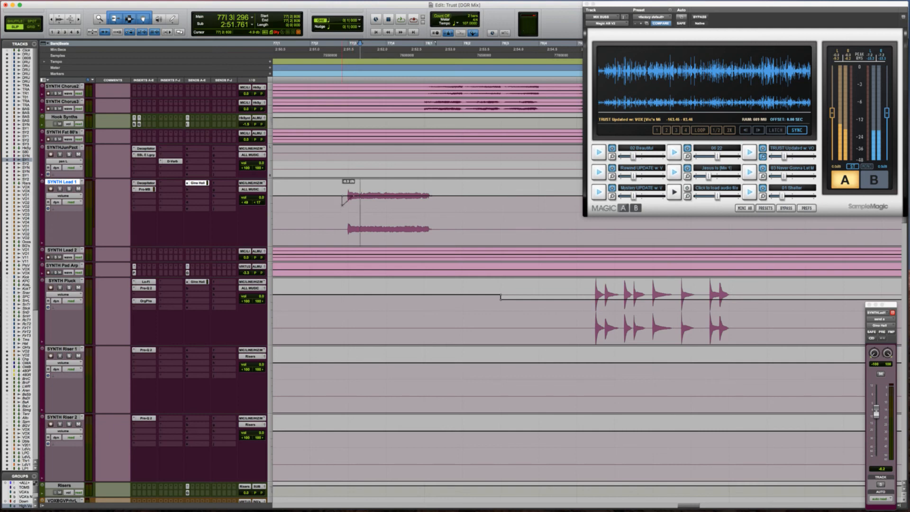
Step: Fine-tune the depth of the volume dip before the bar 77 stab, playing it back to check the attack
key(space)
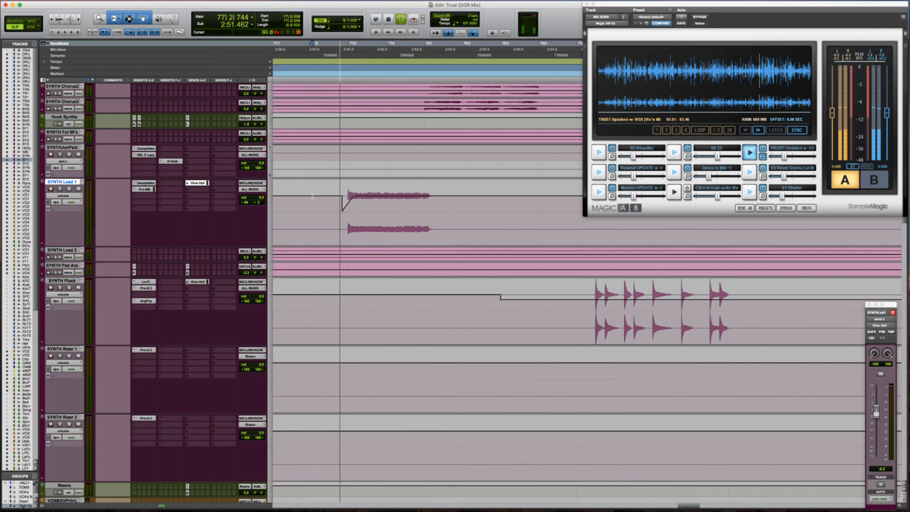
key(space)
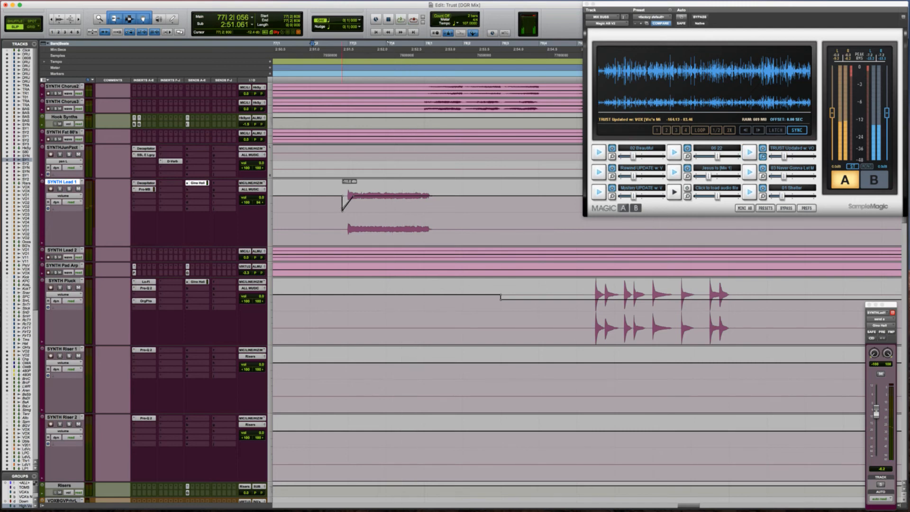
key(space)
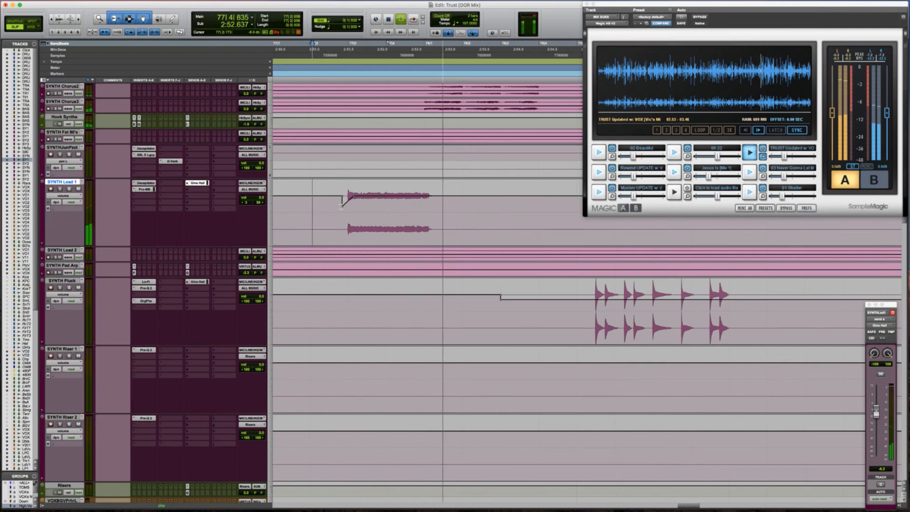
Step: Listen to SYNTH Lead 1 after bar 77, including its stabs around bars 82 and 90
key(super+bracketleft)
scroll(342, 207, right, 5)
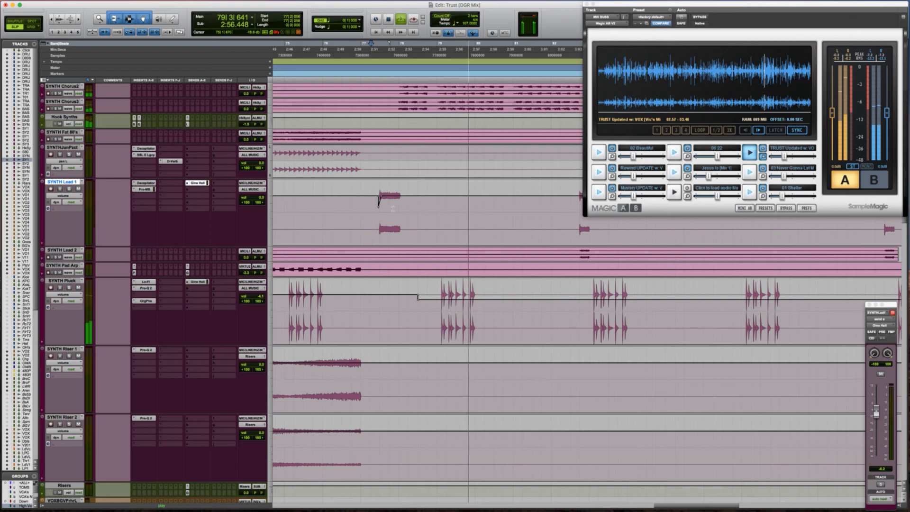
scroll(392, 208, right, 4)
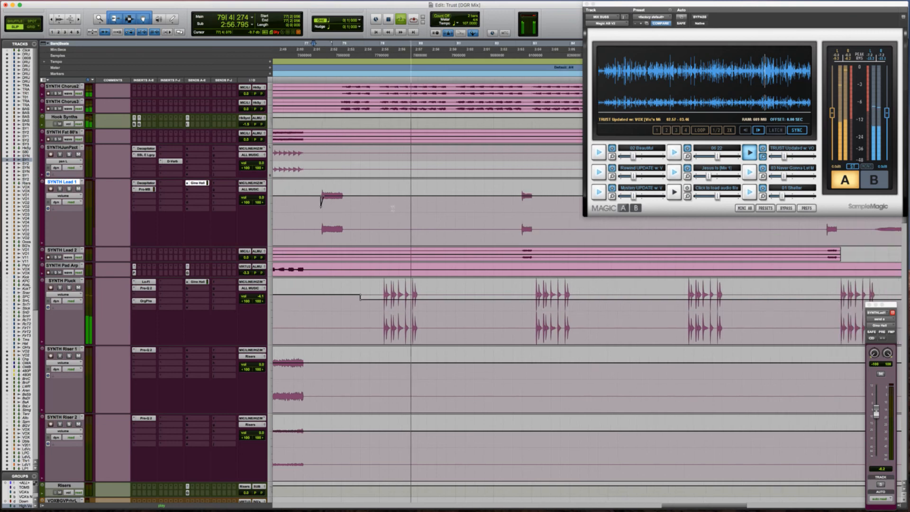
click(441, 204)
key(super+bracketleft)
scroll(442, 203, right, 2)
scroll(441, 203, right, 2)
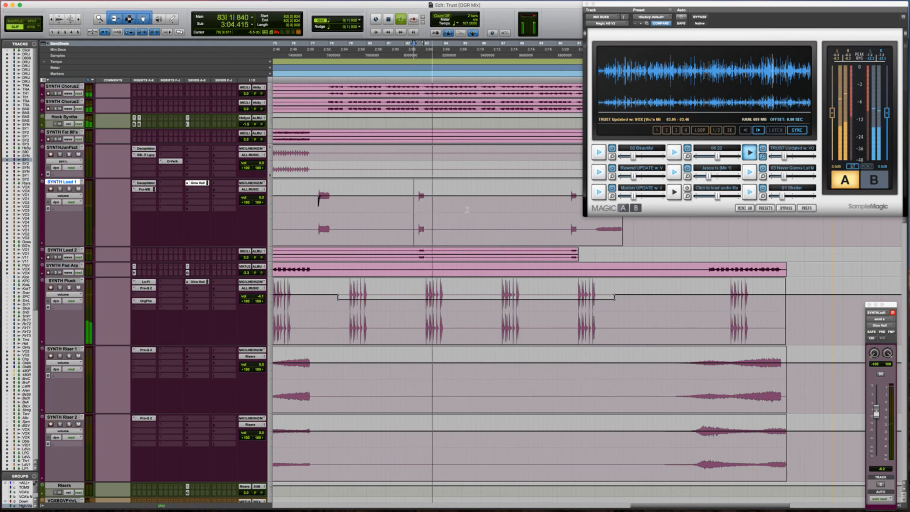
scroll(467, 209, right, 2)
click(506, 210)
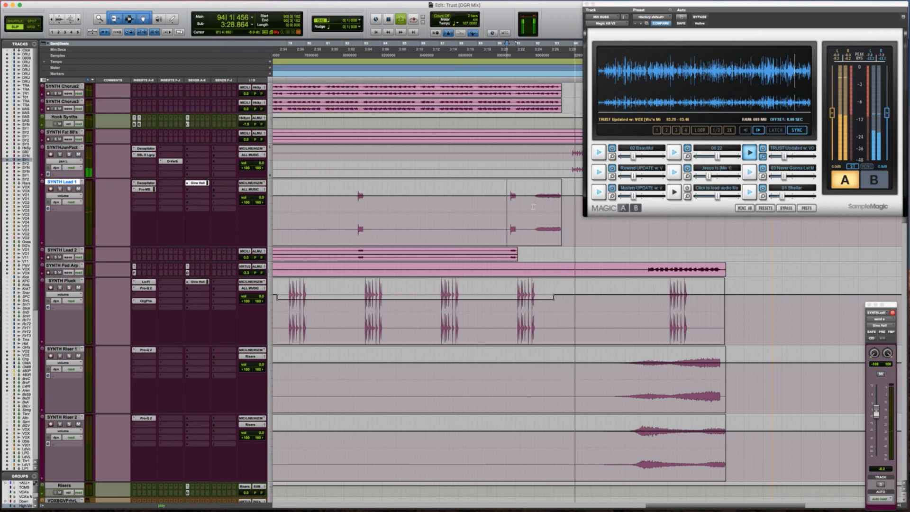
key(space)
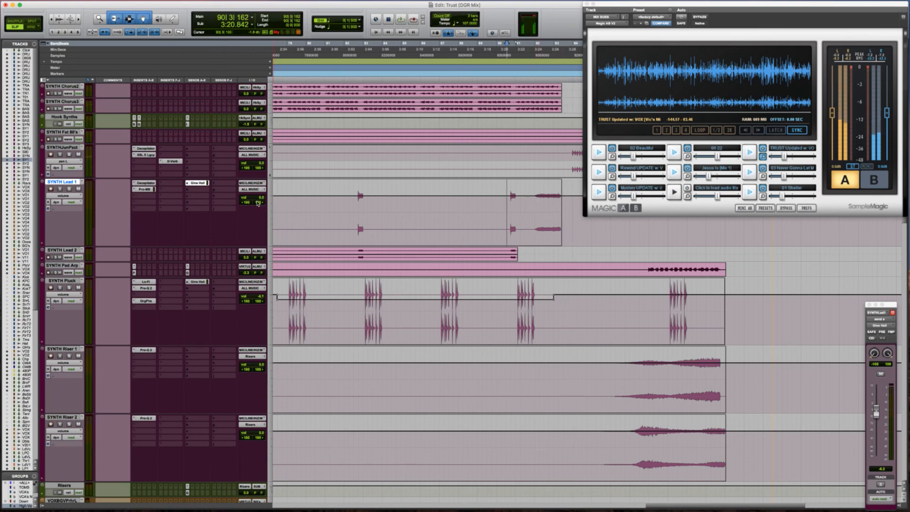
Step: Show SYNTH Lead 1's right-channel pan automation and draw a curved ramp to hard right over its last sustained note around bar 92
key(ctrl+super+Right)
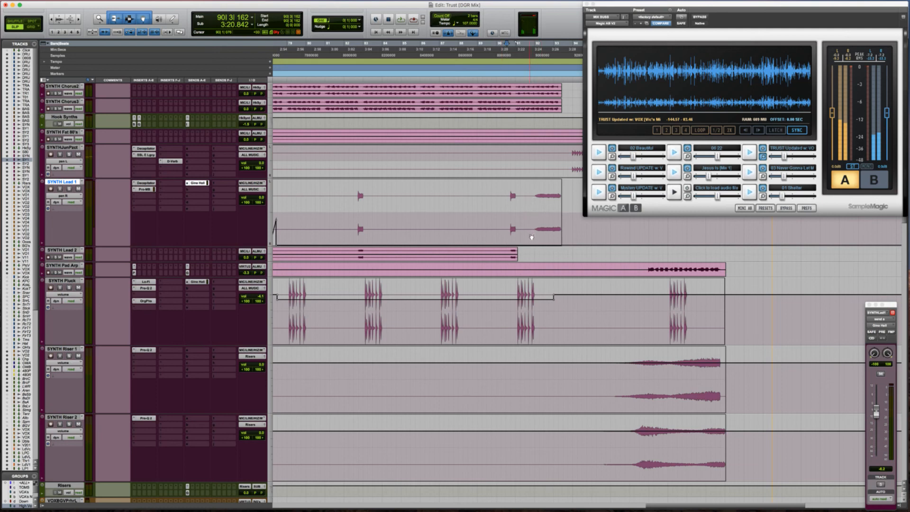
drag(529, 244, 530, 213)
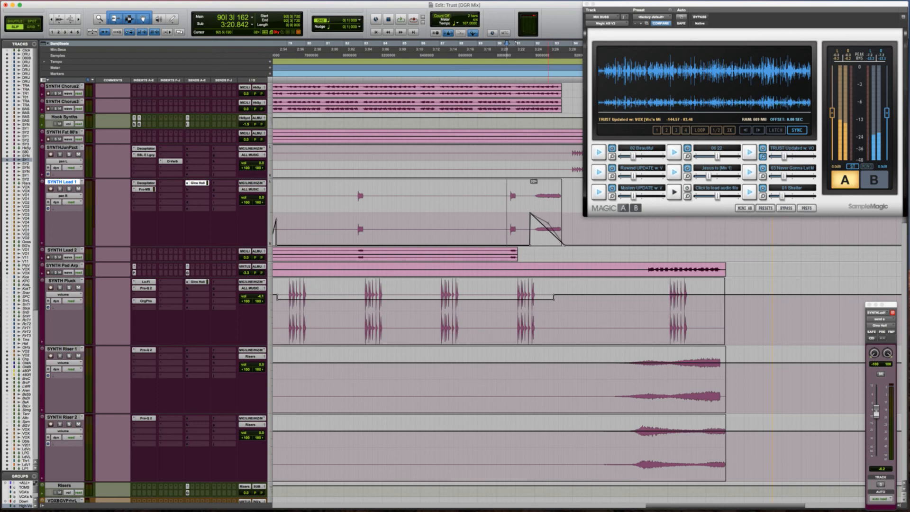
drag(549, 222, 549, 223)
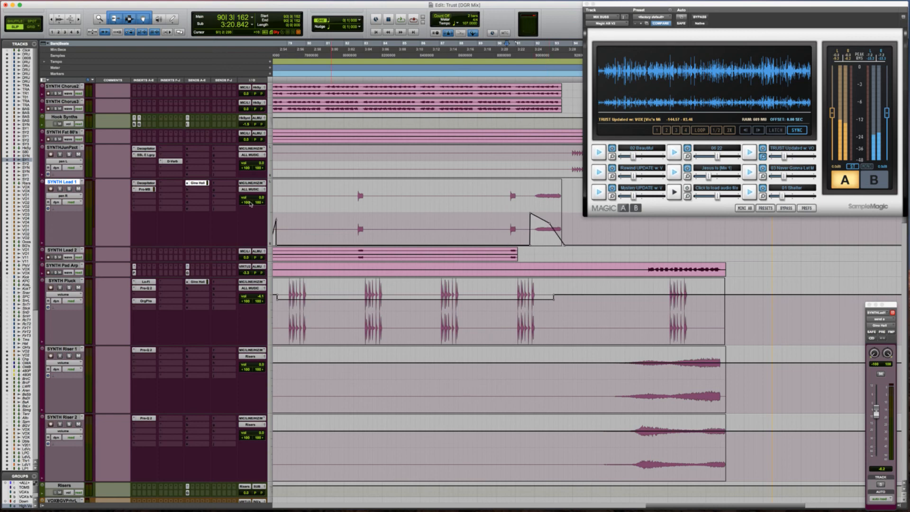
Step: Draw a matching curved left-channel pan sweep away from hard left on SYNTH Lead 1's last note, refining it while playing it back
ctrl+super+click(246, 204)
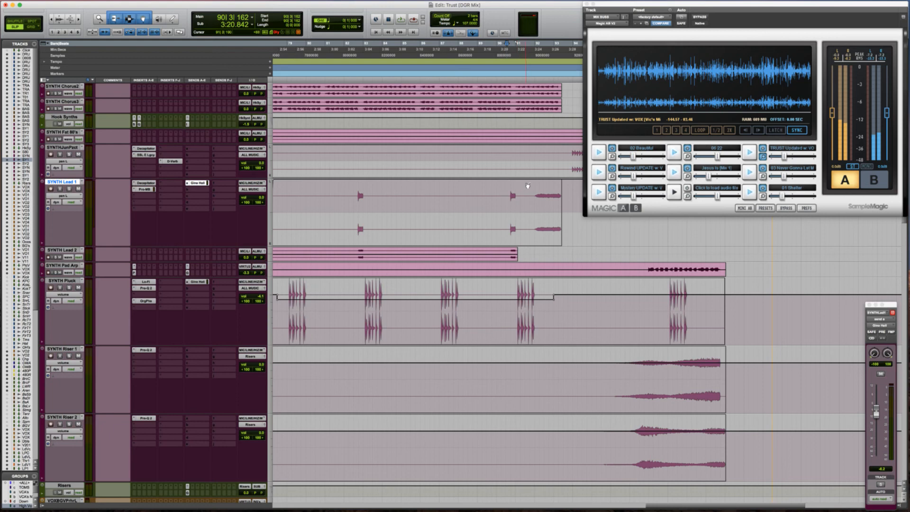
drag(537, 182, 562, 204)
key(space)
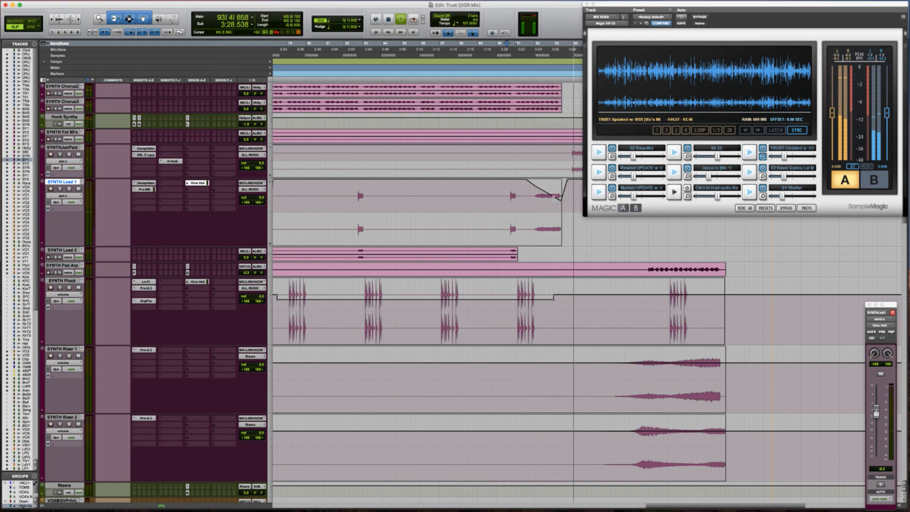
key(space)
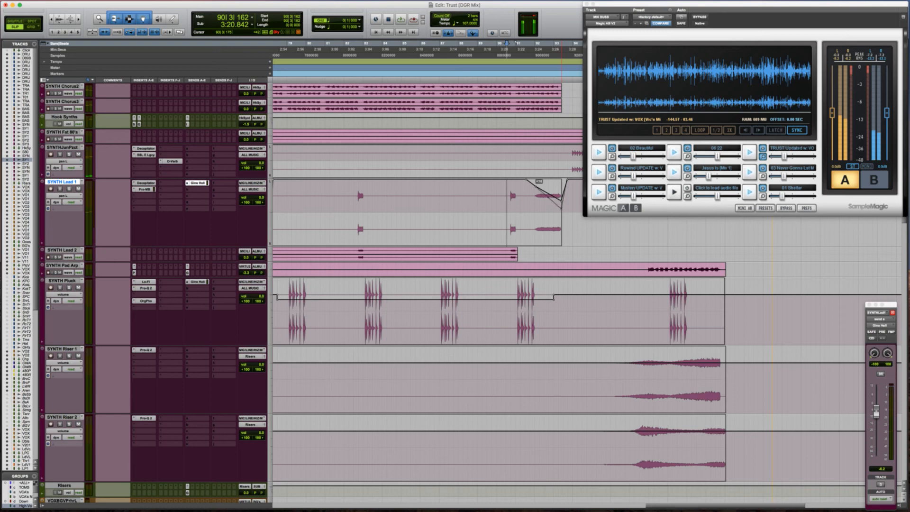
key(space)
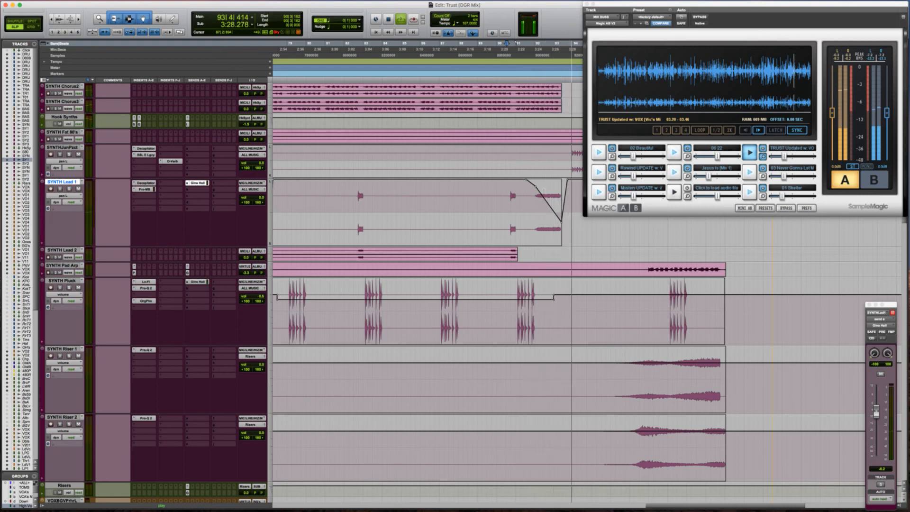
Step: Enable Wet/Dry automation for the D-Verb on the Chipmunks track and show its automation lane
mouse_move(784, 156)
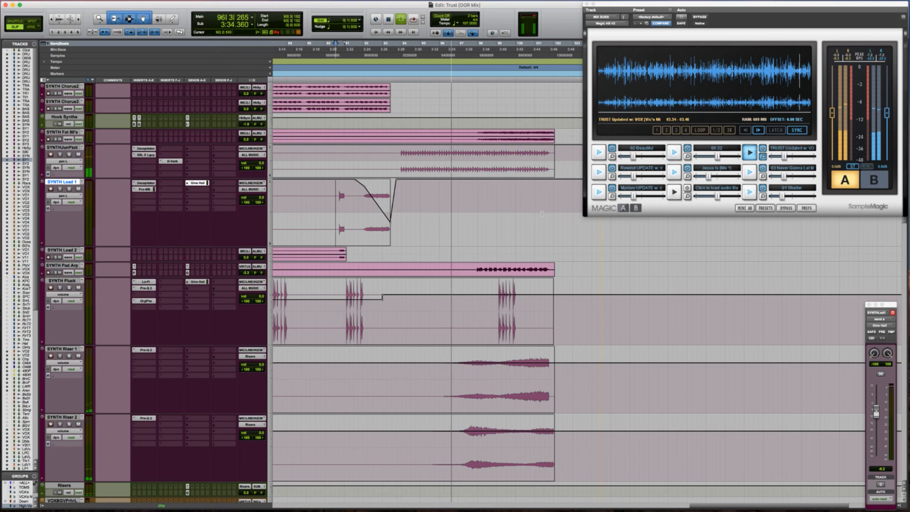
scroll(410, 222, down, 10)
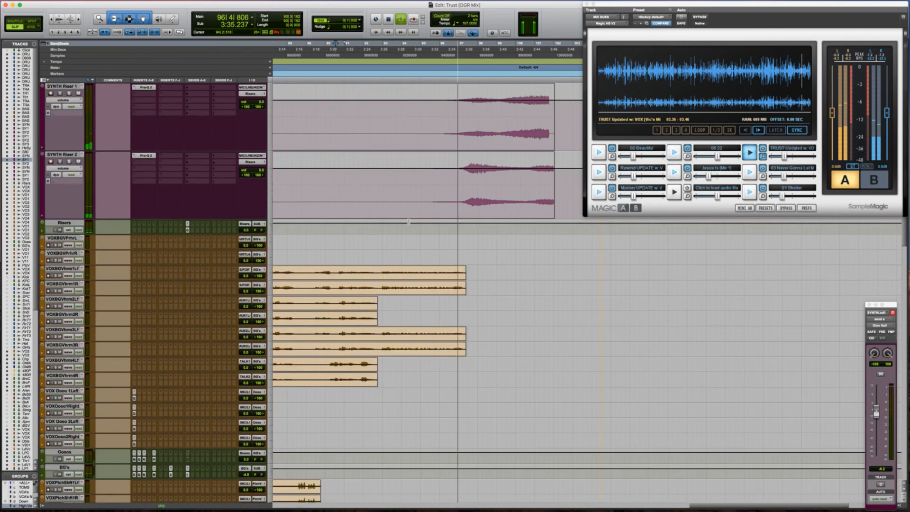
scroll(409, 221, down, 10)
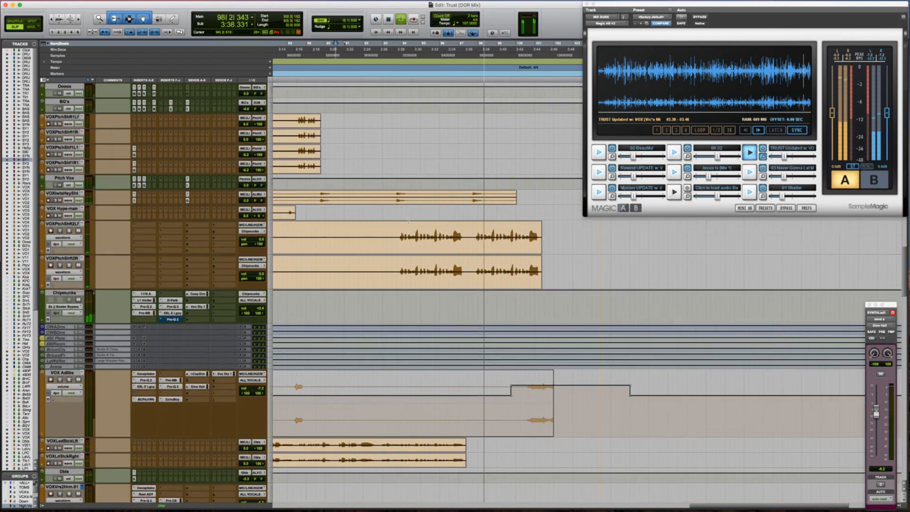
click(402, 294)
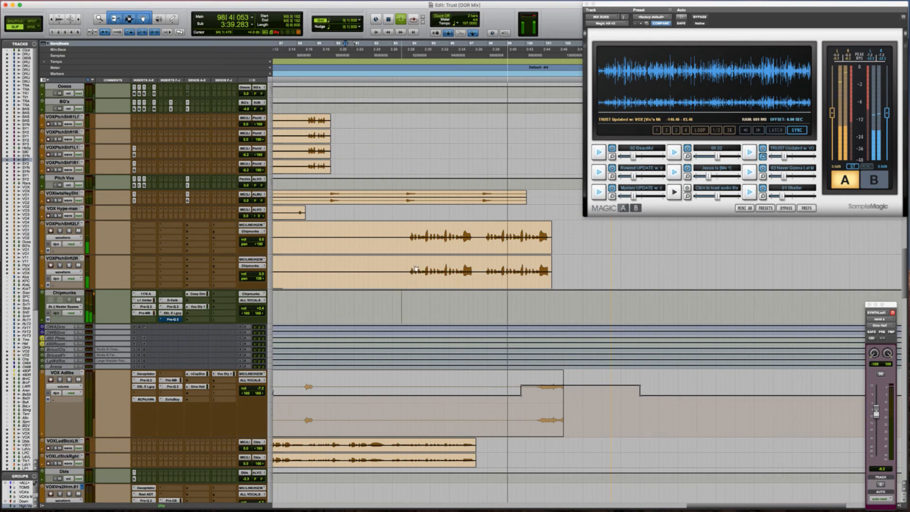
key(space)
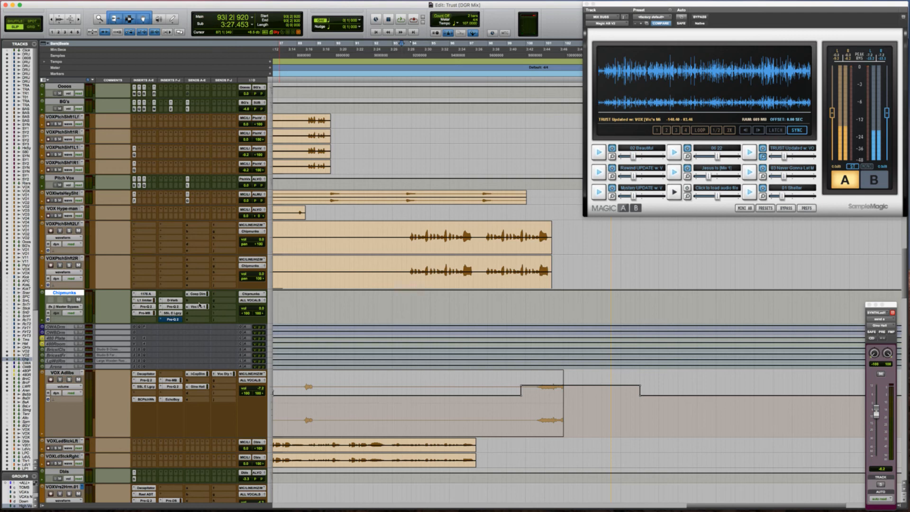
click(171, 300)
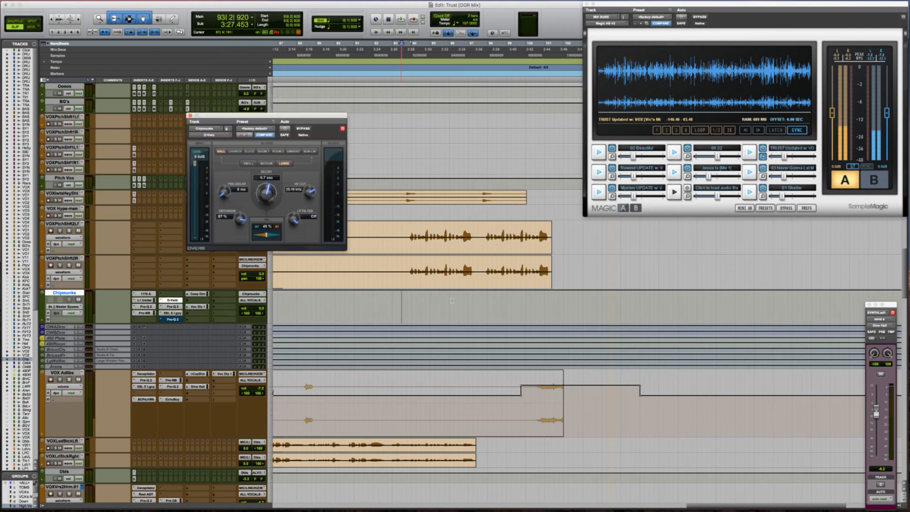
right_click(267, 236)
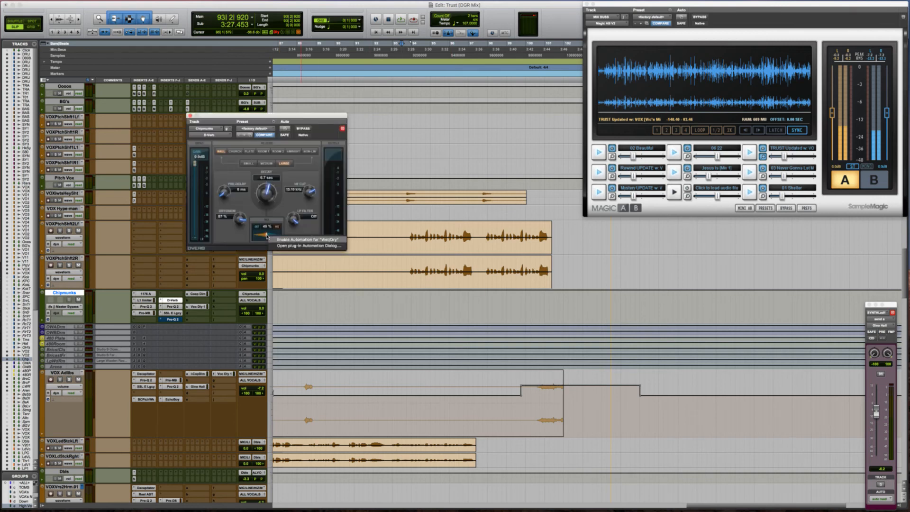
click(277, 239)
ctrl+super+click(267, 236)
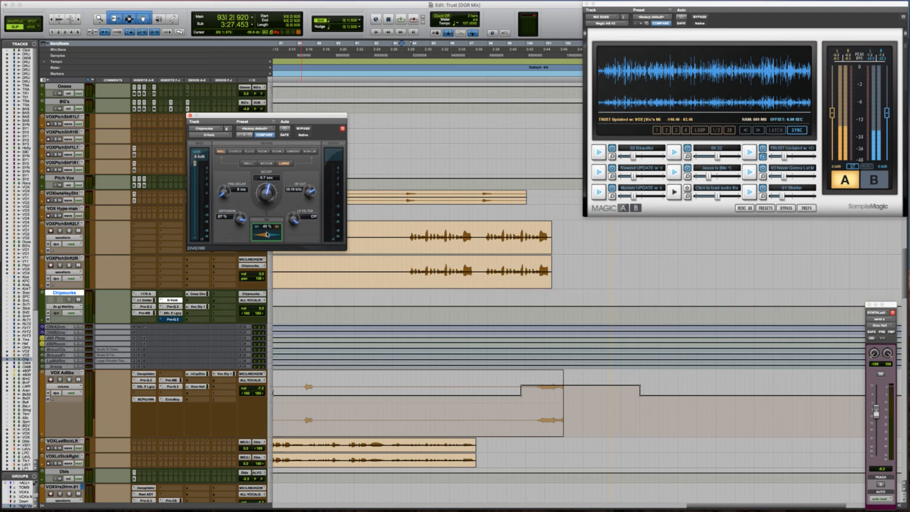
Step: Lower the Chipmunks D-Verb Wet/Dry automation to 31% from about bar 93 to bar 101 and play it back
drag(403, 305, 553, 306)
drag(484, 293, 482, 304)
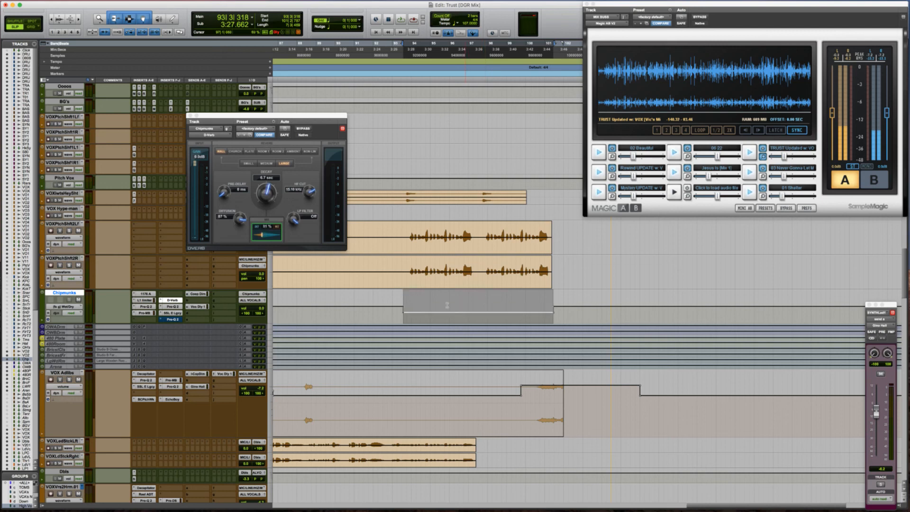
click(392, 309)
key(space)
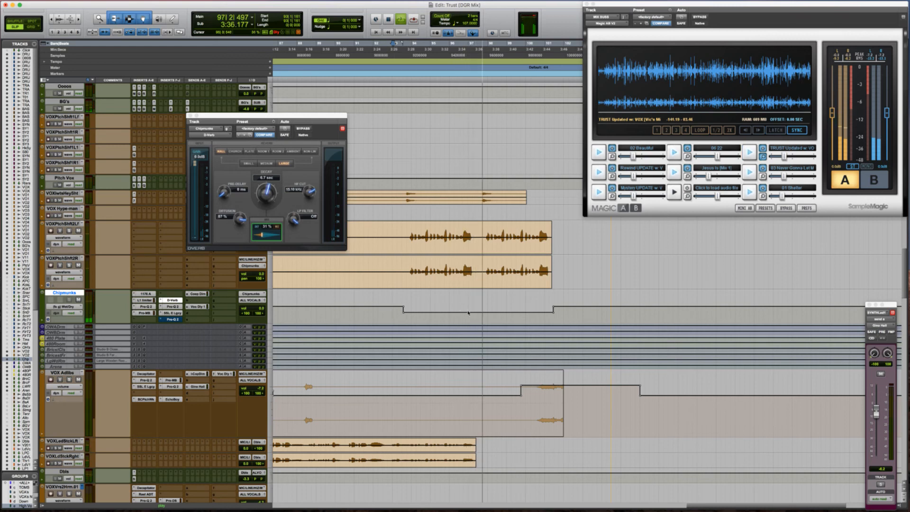
key(space)
Step: Draw a raised Wet/Dry bump around bar 97 on the Chipmunks track, between the two vocal phrases, and audition it
drag(470, 312, 469, 308)
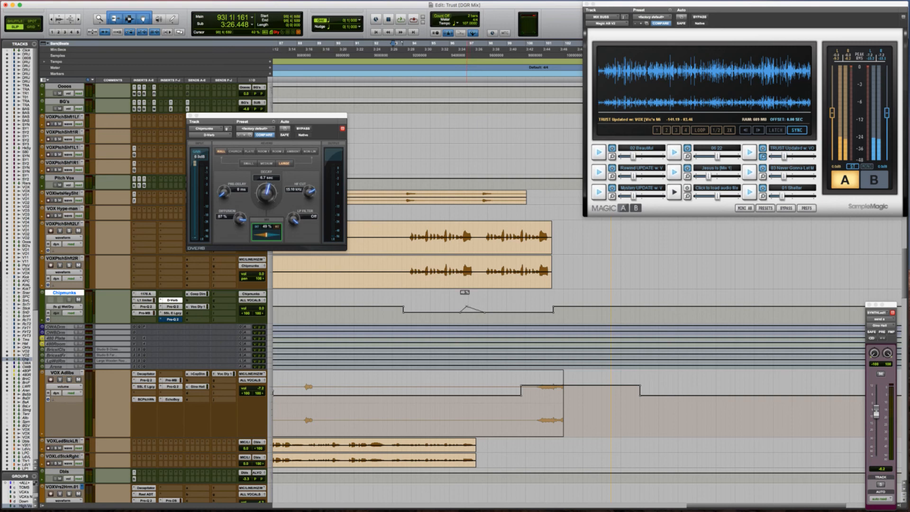
drag(470, 308, 470, 302)
click(483, 301)
key(space)
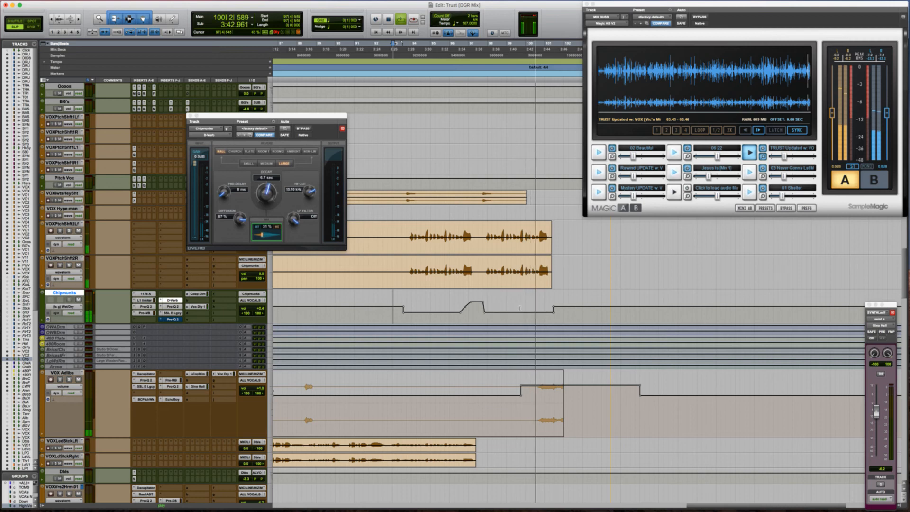
Step: Raise the Chipmunks Wet/Dry automation between the bump near bar 97 and the end of the clips around bar 101
drag(484, 312, 485, 309)
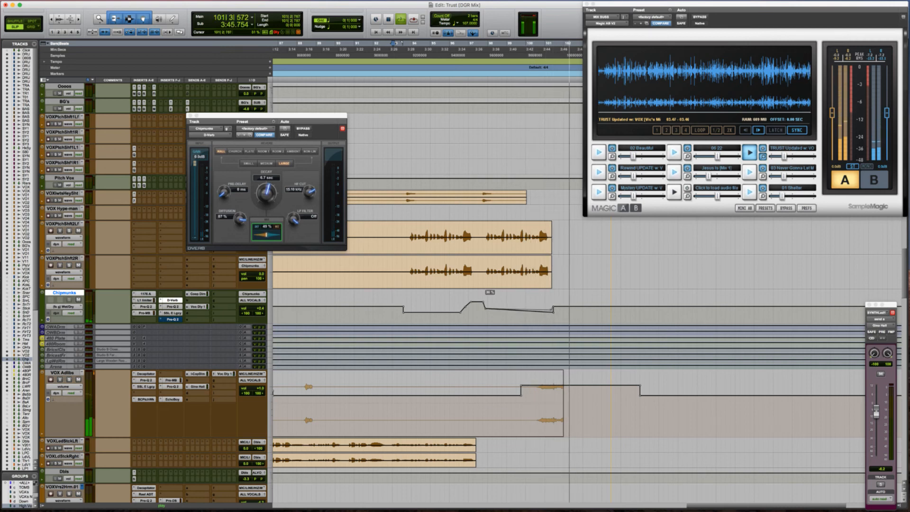
drag(552, 311, 552, 309)
click(525, 306)
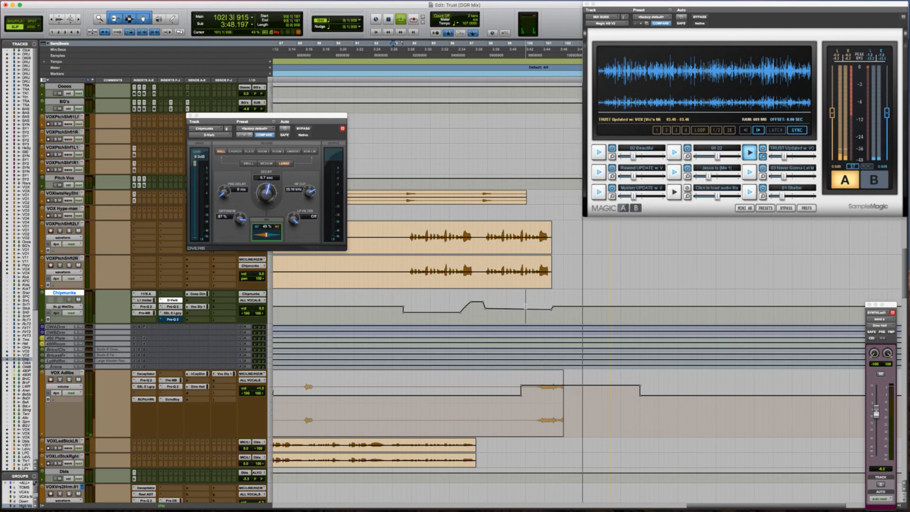
Step: Stop playback, close the Chipmunks D-Verb window and locate the Ld Vocal Lvl track just after bar 76
key(r)
key(r)
scroll(527, 307, down, 10)
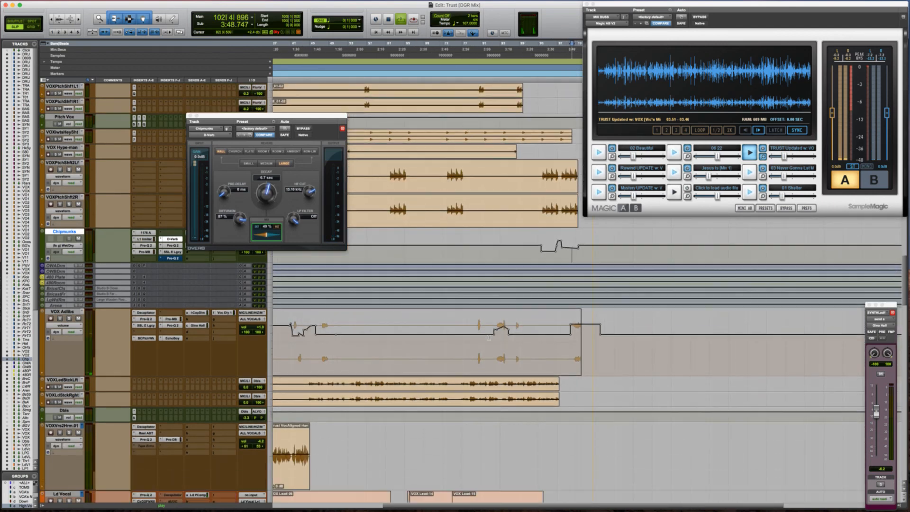
scroll(458, 302, down, 1)
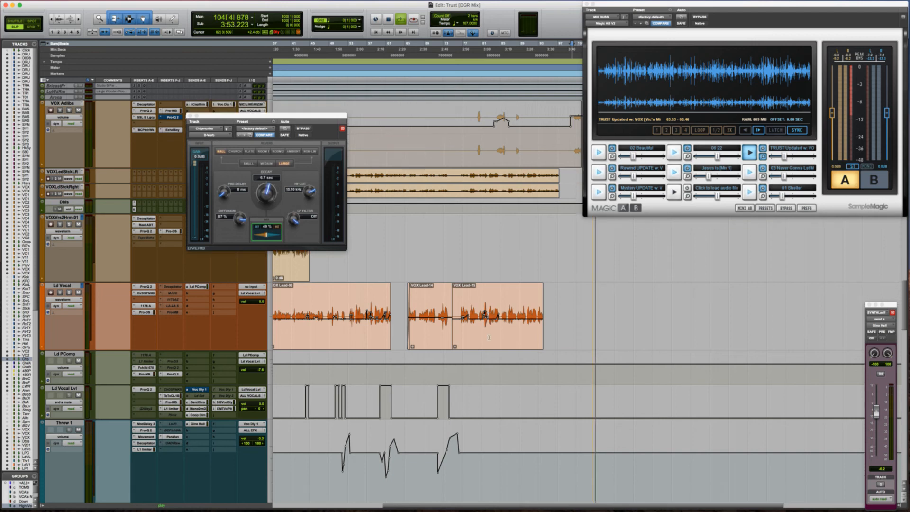
key(space)
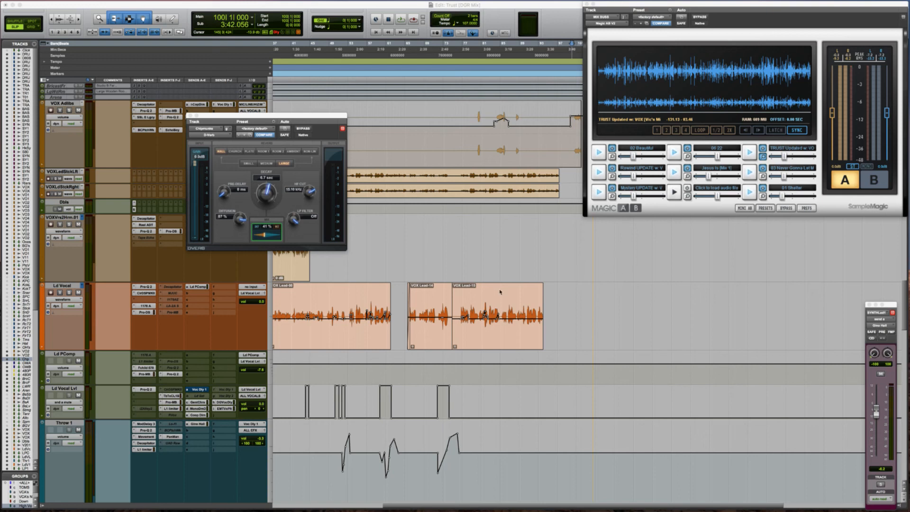
click(463, 402)
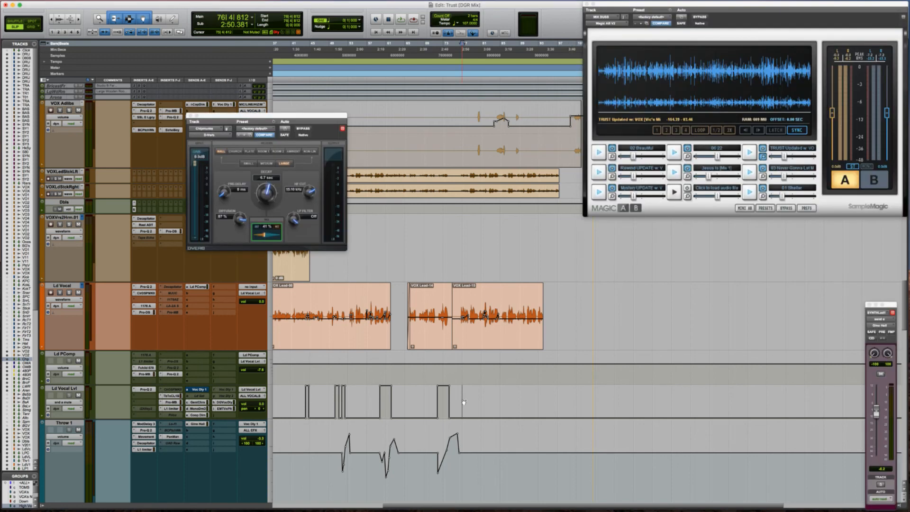
key(t)
click(190, 116)
scroll(428, 311, right, 3)
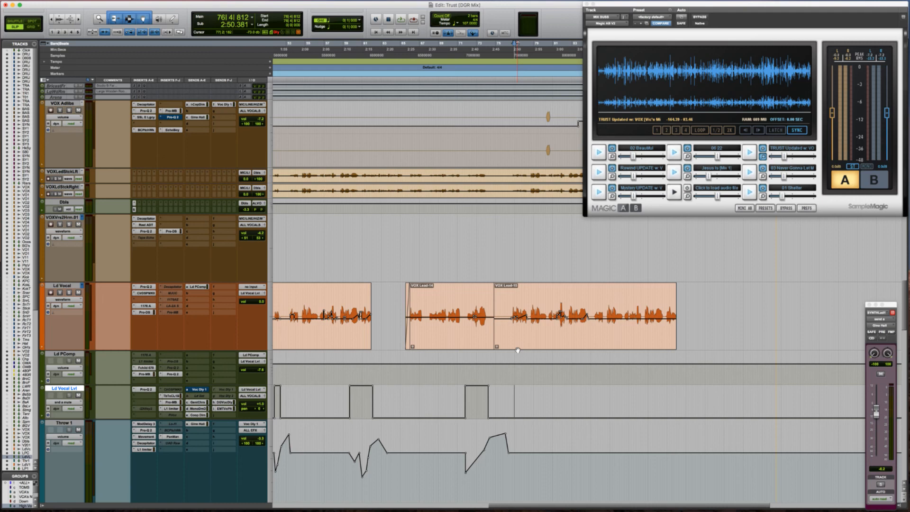
Step: Listen to the lead vocal from bar 76 to judge its level against the mix
click(508, 296)
scroll(508, 296, right, 2)
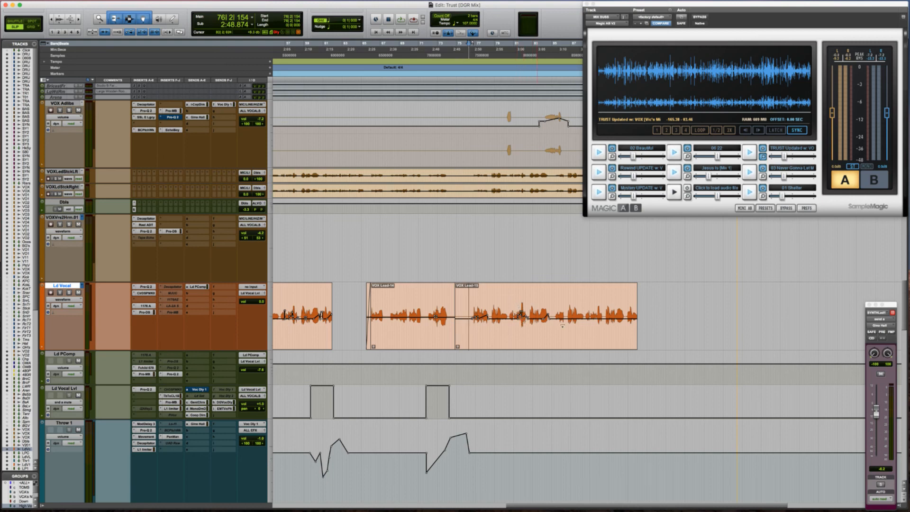
scroll(504, 384, right, 2)
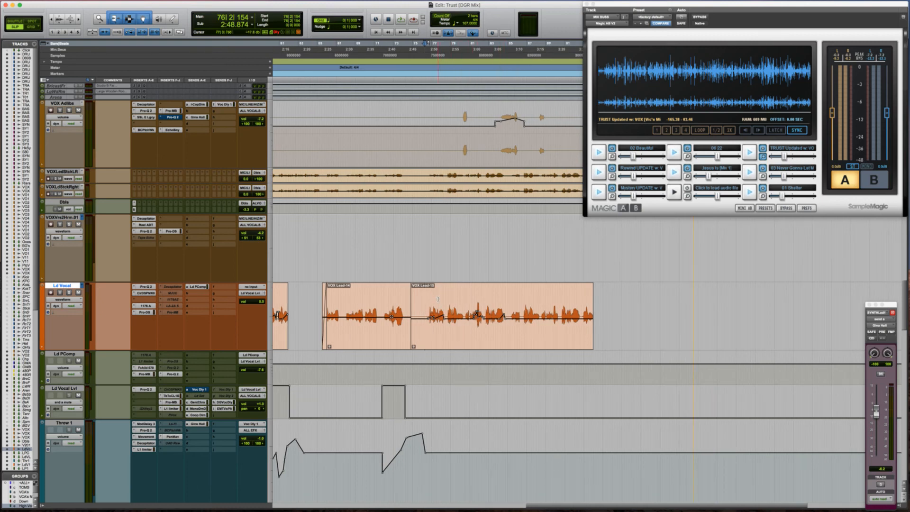
scroll(493, 299, right, 1)
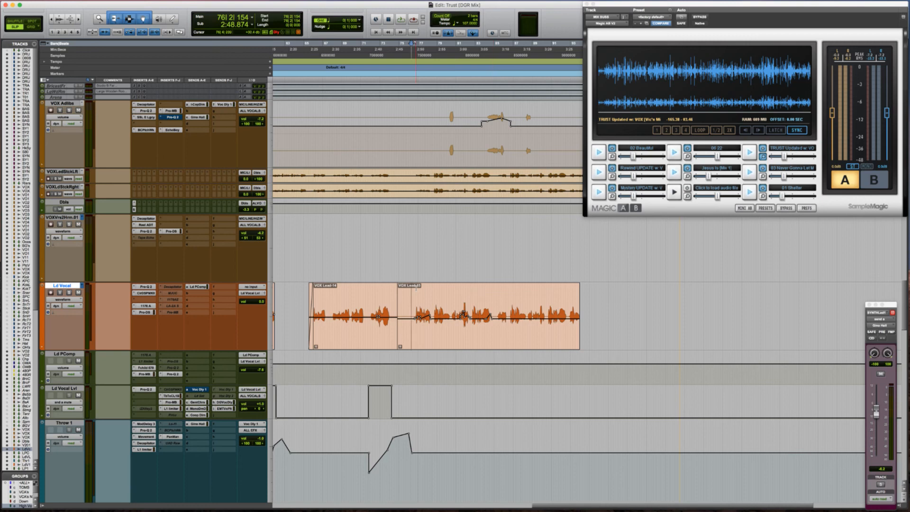
key(space)
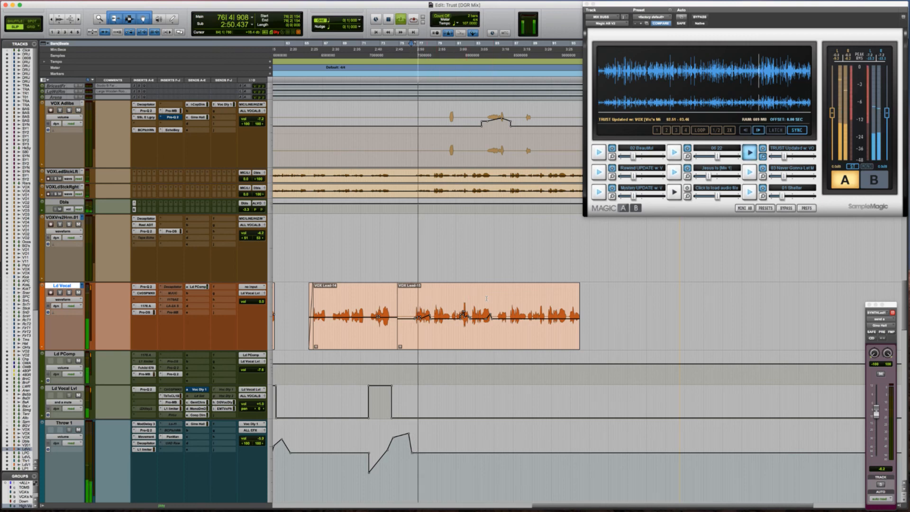
scroll(486, 298, right, 2)
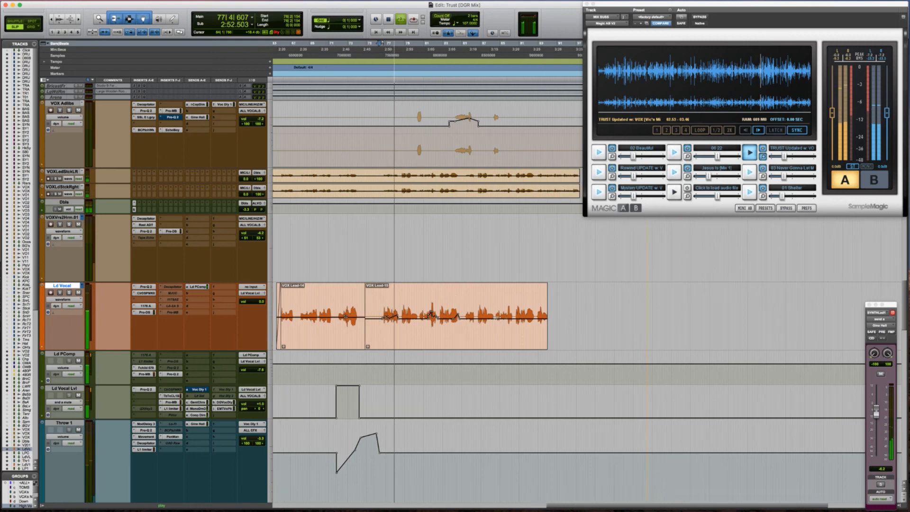
scroll(413, 392, down, 1)
key(t)
scroll(414, 393, right, 8)
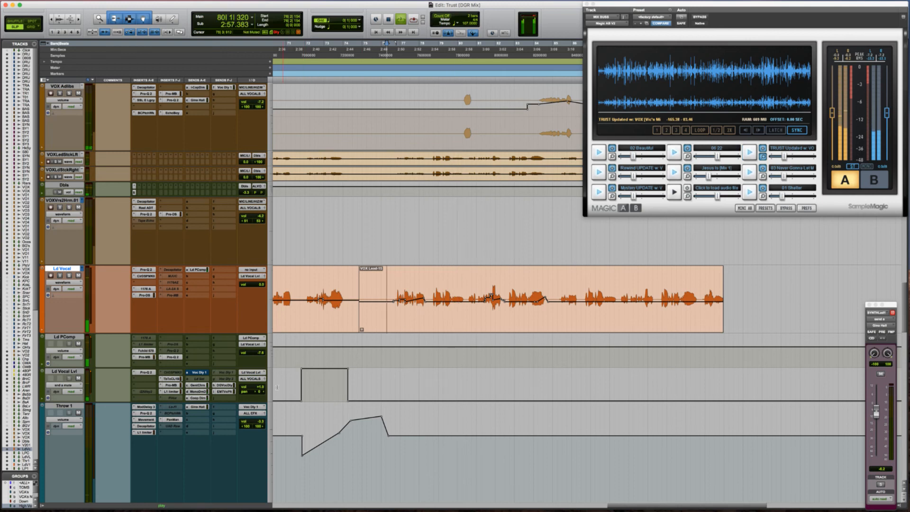
Step: Show Ld Vocal Lvl's volume automation and raise it slightly from about bar 76 until just past the end of the lead vocal clip
key(space)
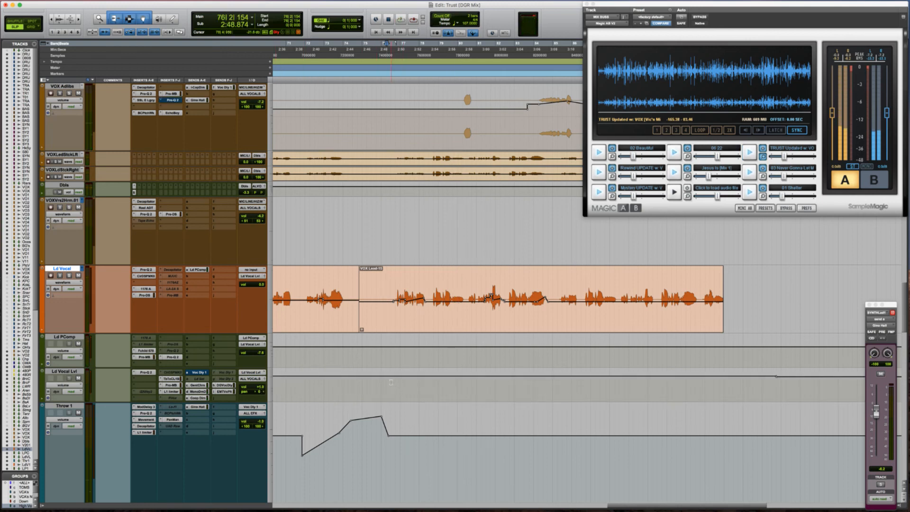
drag(409, 385, 740, 379)
drag(616, 369, 612, 370)
Step: Enlarge the Dbls track and insert a stereo Decapitator in its next free insert slot
drag(391, 187, 431, 188)
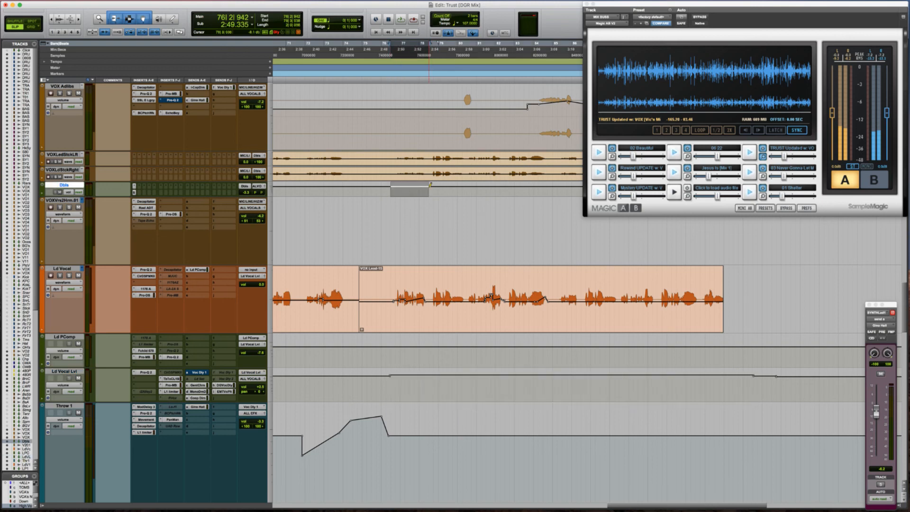
key(ctrl+Up)
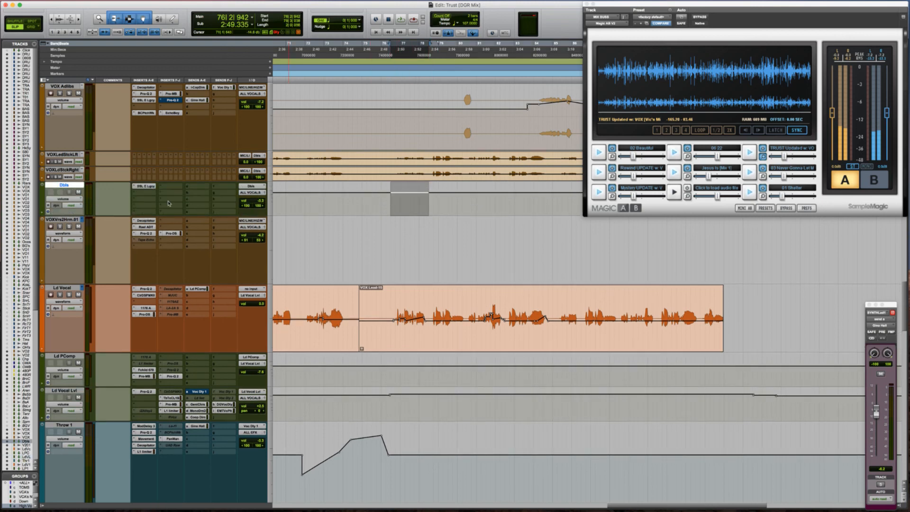
click(145, 197)
mouse_move(187, 225)
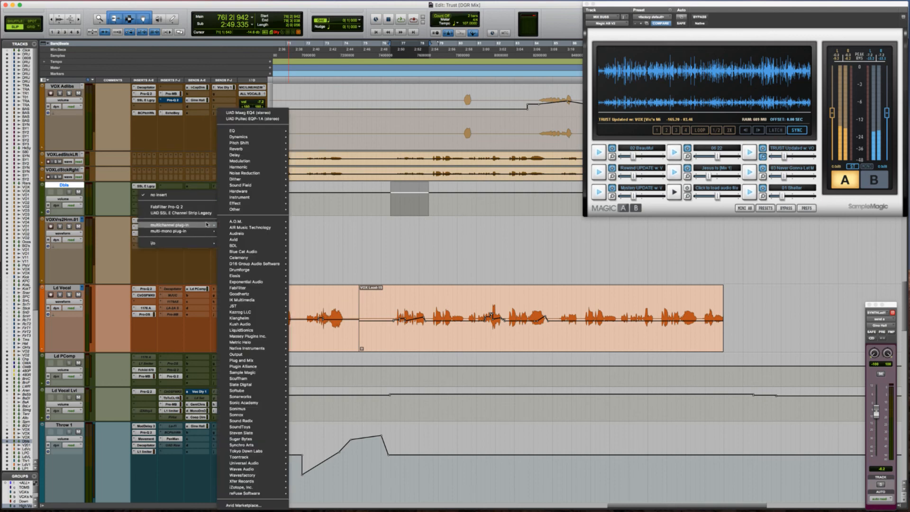
mouse_move(256, 167)
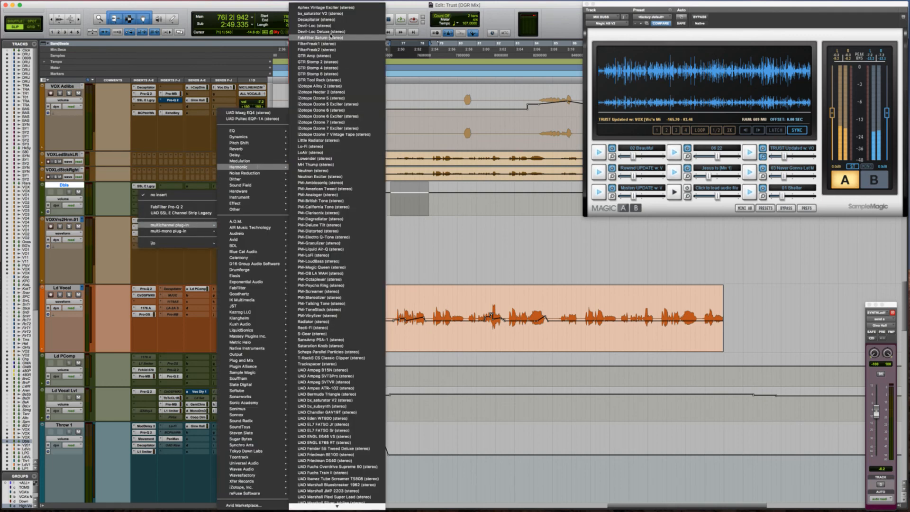
click(324, 20)
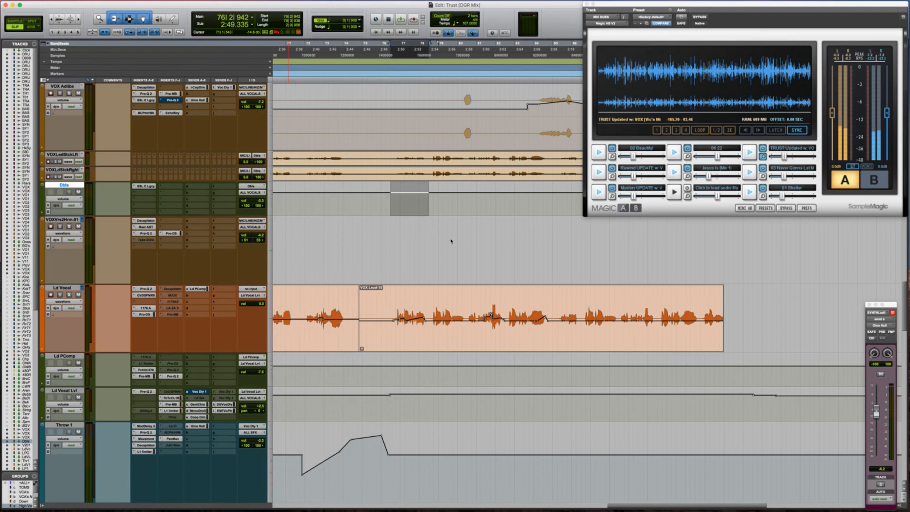
click(253, 178)
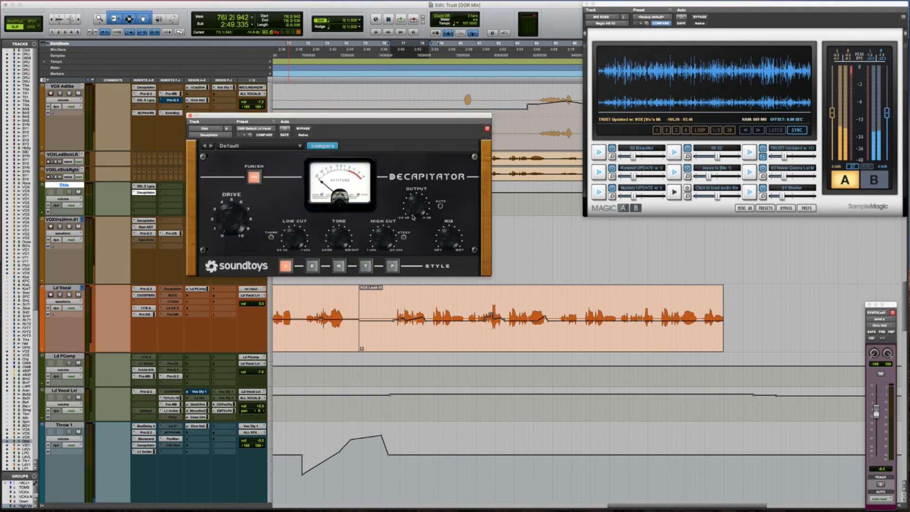
Step: Solo both lead stack tracks and start auditioning the doubles from about bar 76
click(57, 154)
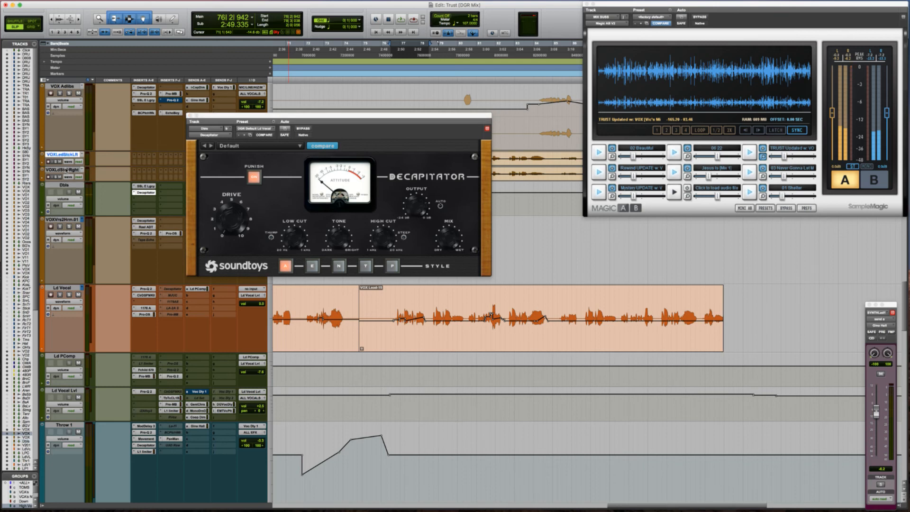
key(space)
shift+click(66, 169)
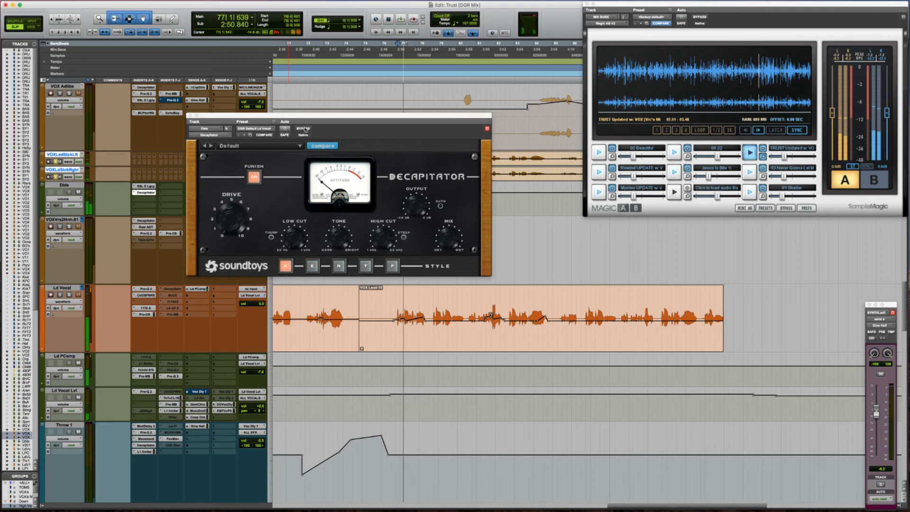
key(space)
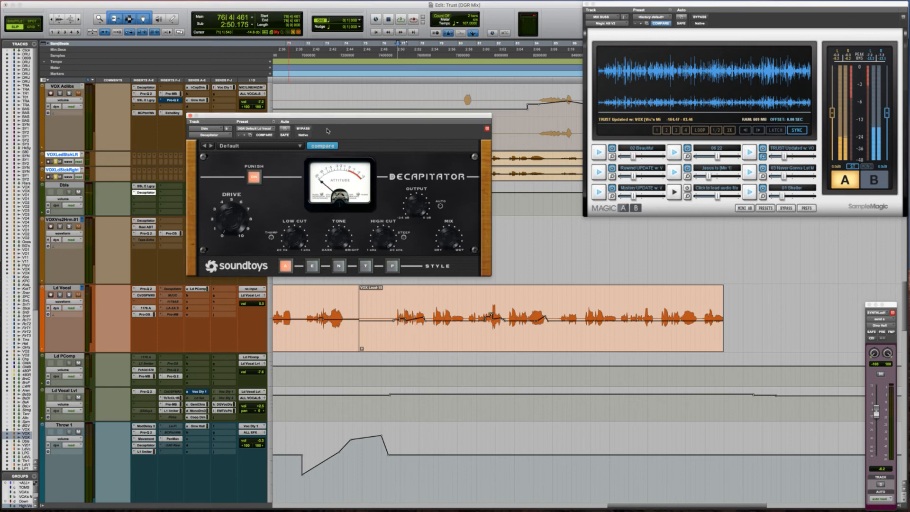
Step: Compare the doubles with Decapitator bypassed and active during playback, leaving it active
click(303, 128)
key(space)
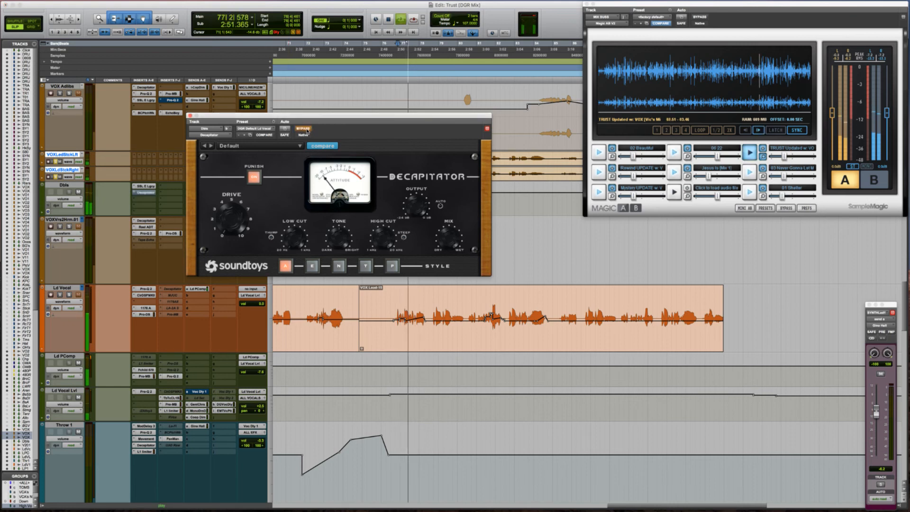
click(303, 129)
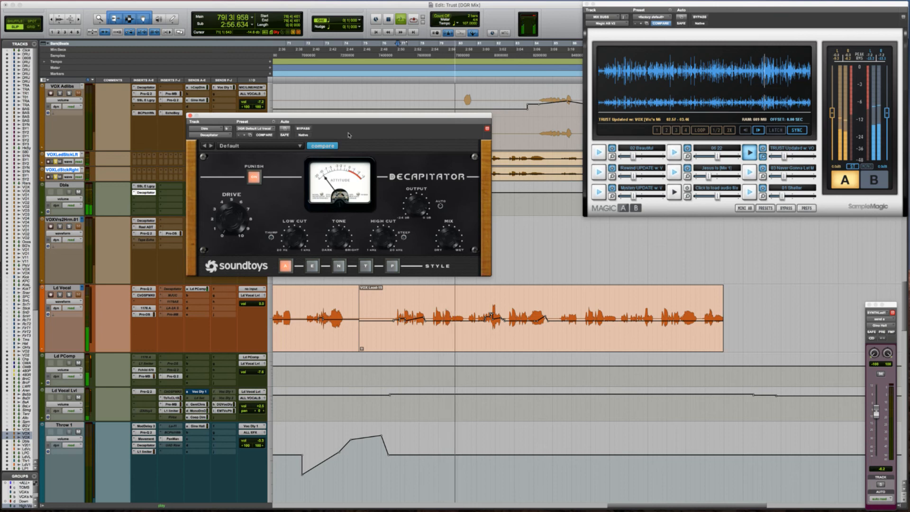
click(303, 129)
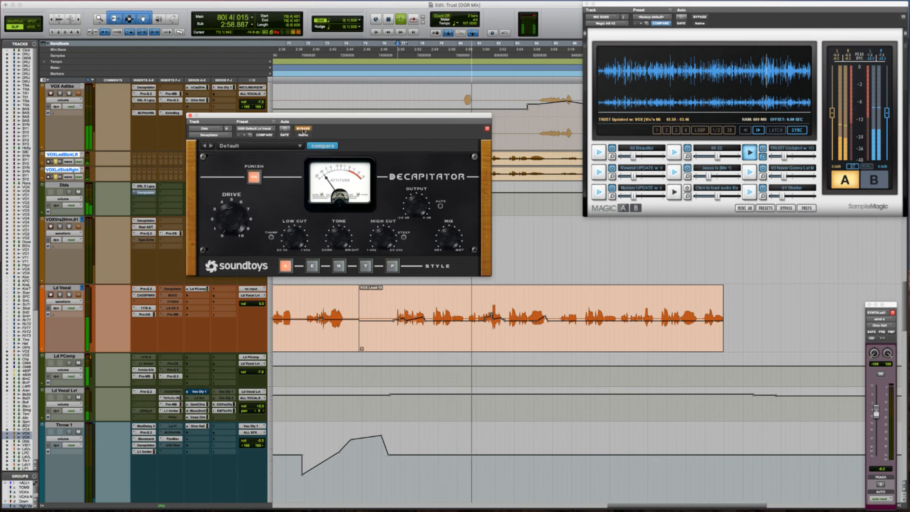
click(303, 129)
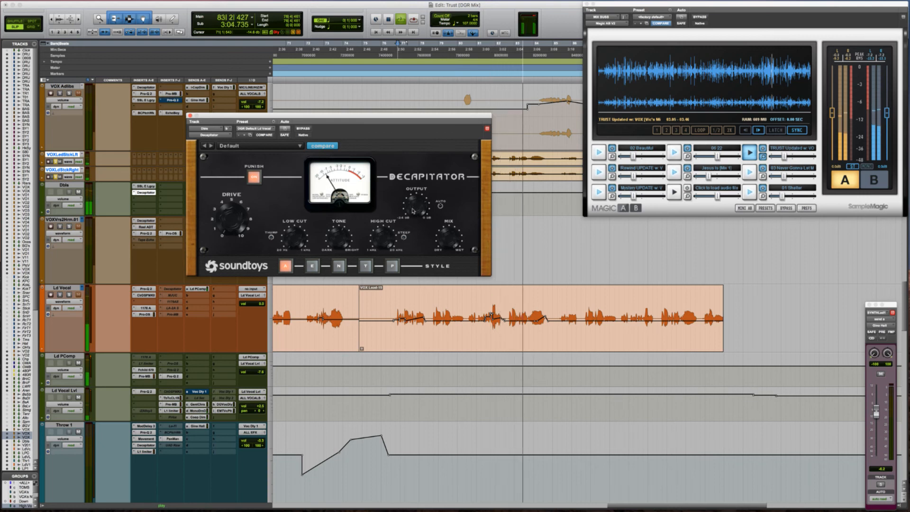
click(304, 129)
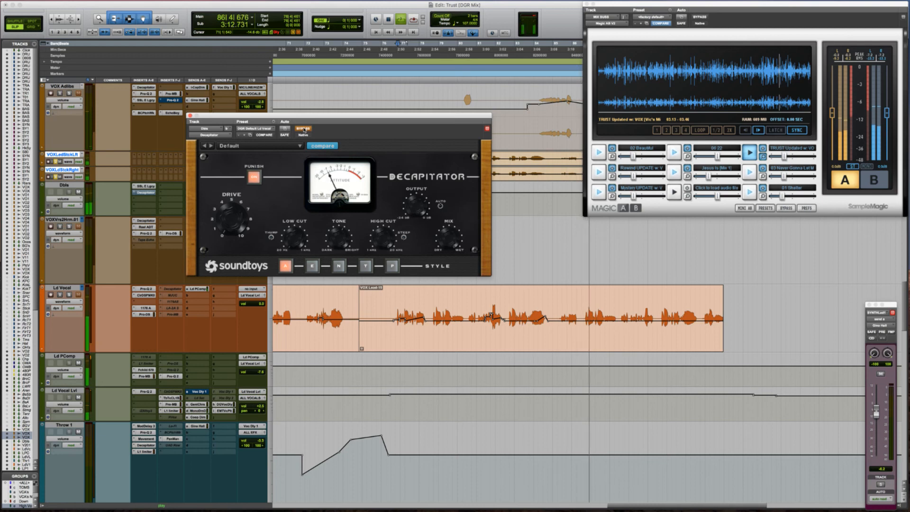
click(303, 129)
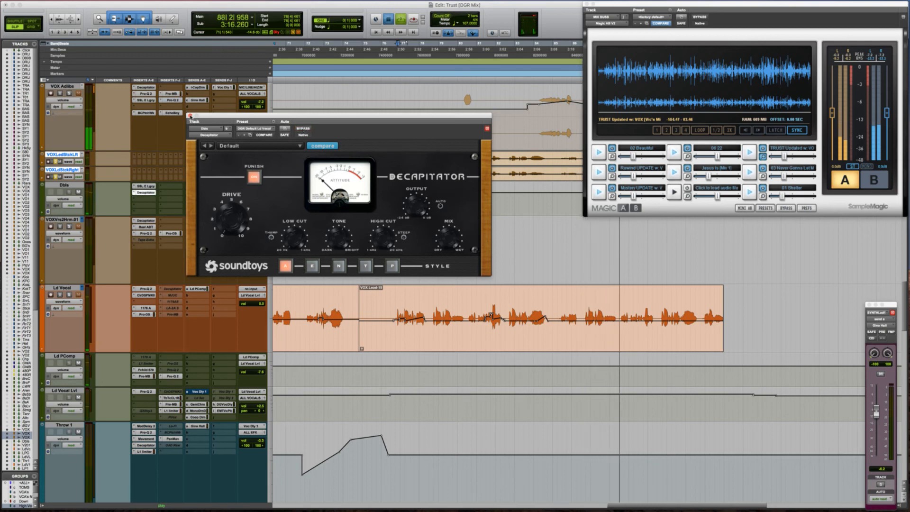
Step: Replay the doubles from about bar 76, recheck the Dbls Decapitator and close its window
click(190, 115)
key(space)
key(space)
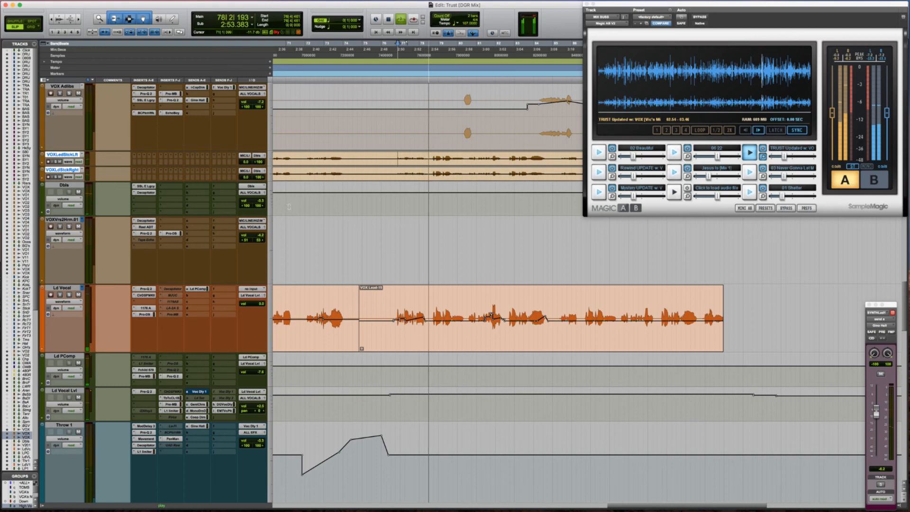
click(148, 193)
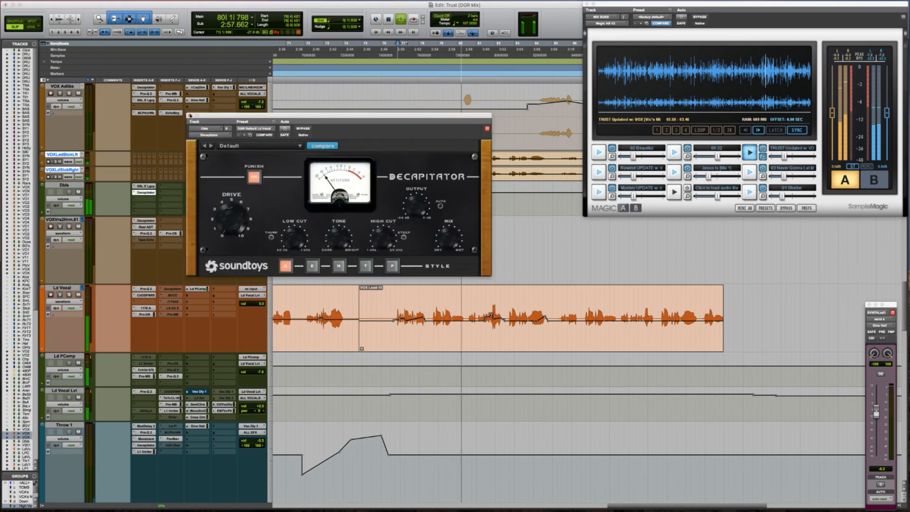
click(189, 116)
Step: Locate the two VOX BGV harm 4 clips and audition their tracks in solo from about bar 76
scroll(189, 115, up, 3)
scroll(407, 216, up, 15)
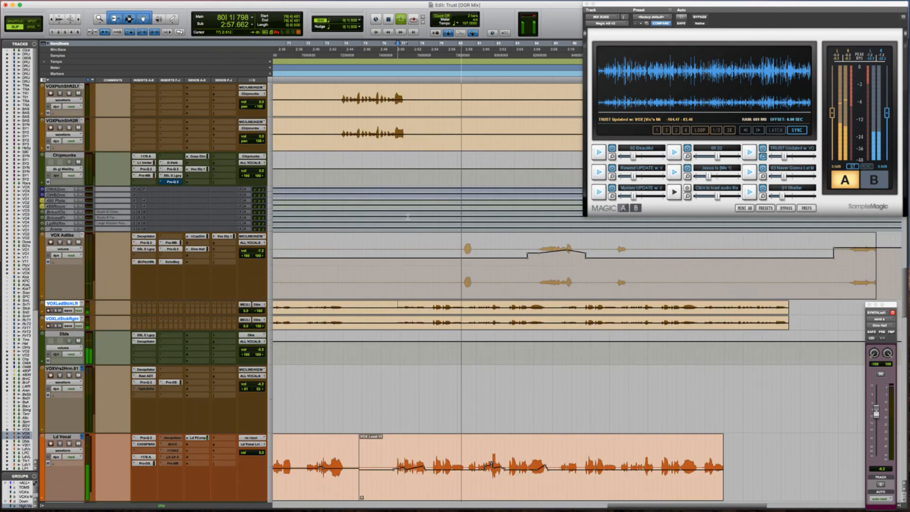
key(space)
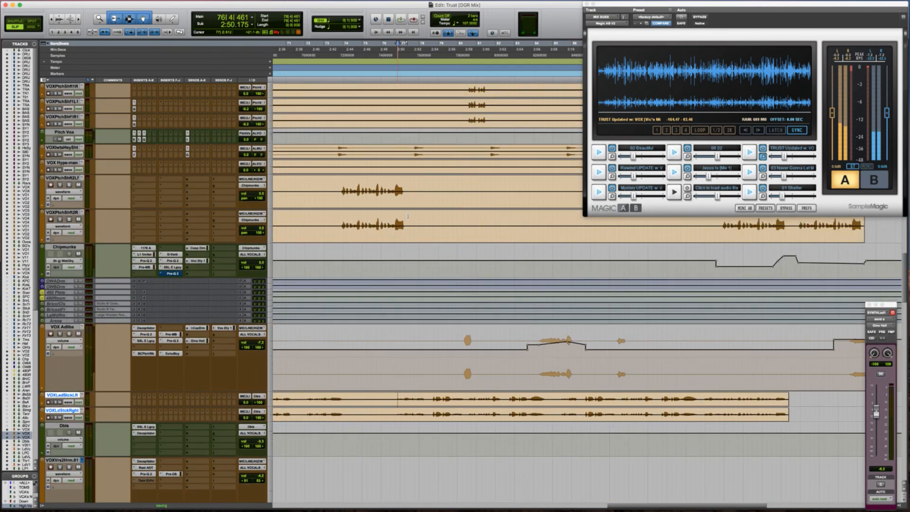
scroll(407, 217, up, 12)
scroll(407, 219, right, 4)
scroll(365, 266, down, 14)
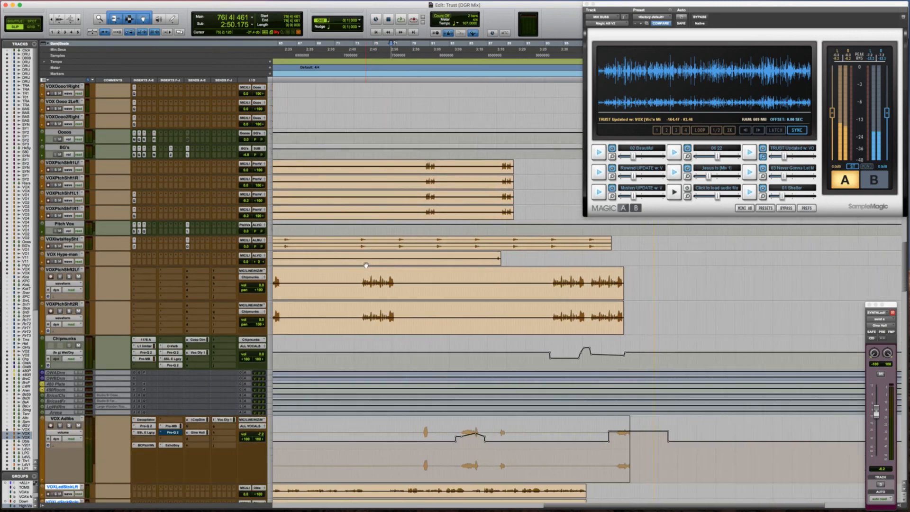
scroll(366, 265, up, 18)
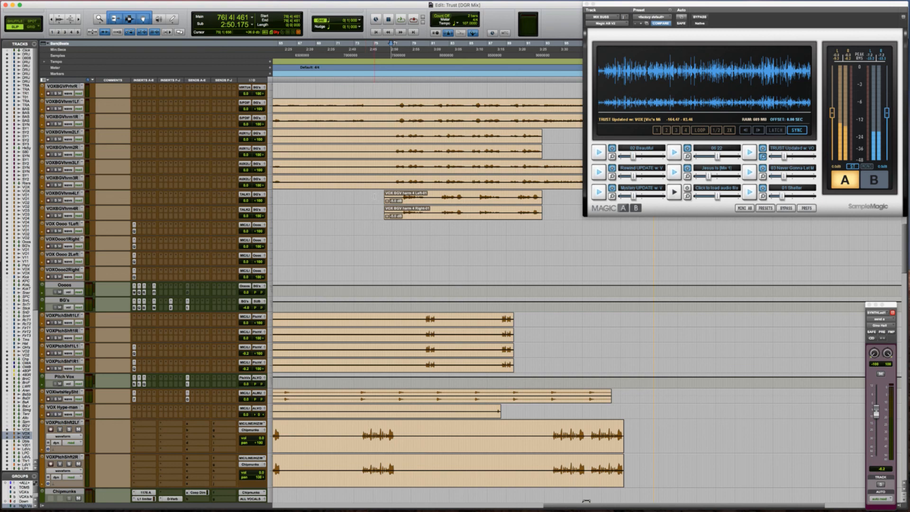
click(374, 195)
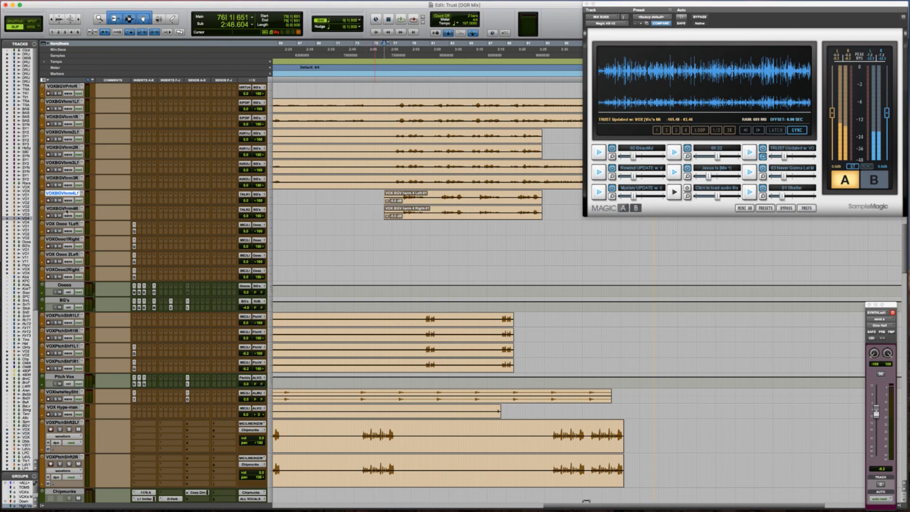
key(space)
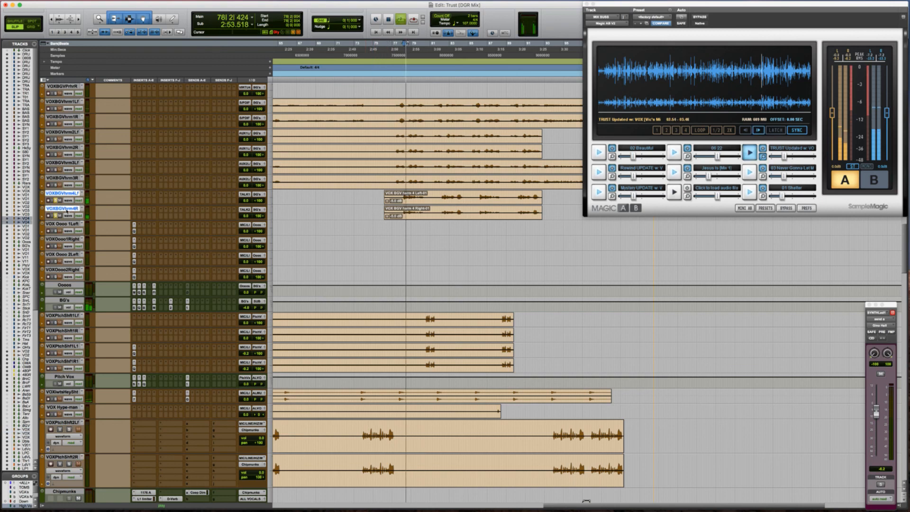
key(space)
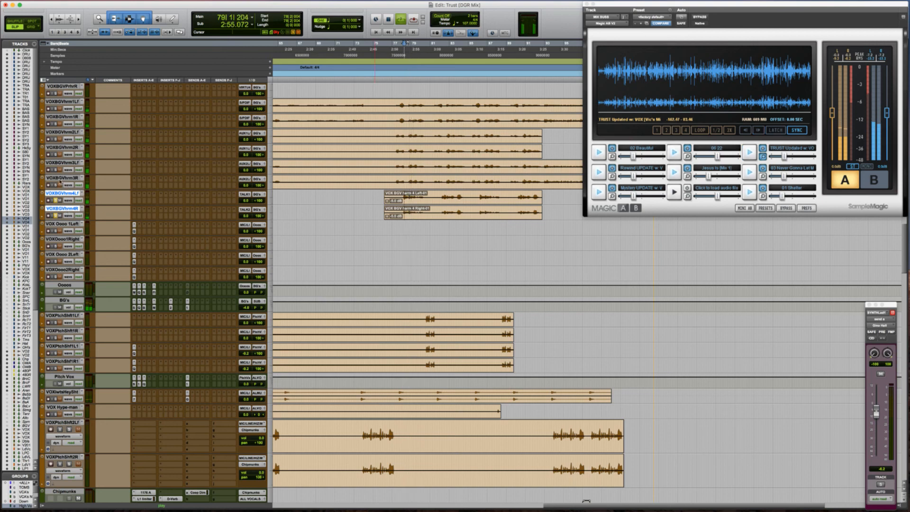
Step: Solo the left and right tracks of background harmonies 1 to 3 and listen from bar 78
click(63, 179)
shift+click(65, 101)
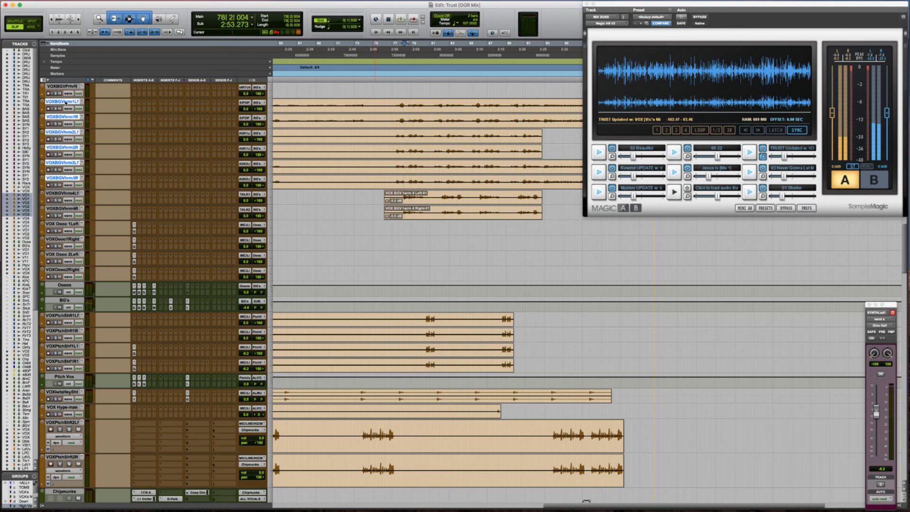
key(shift+s)
key(space)
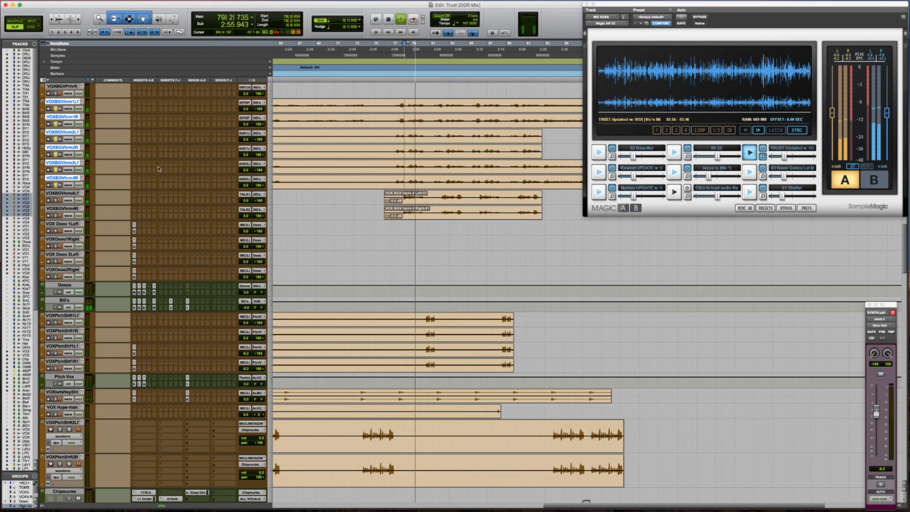
key(space)
key(space)
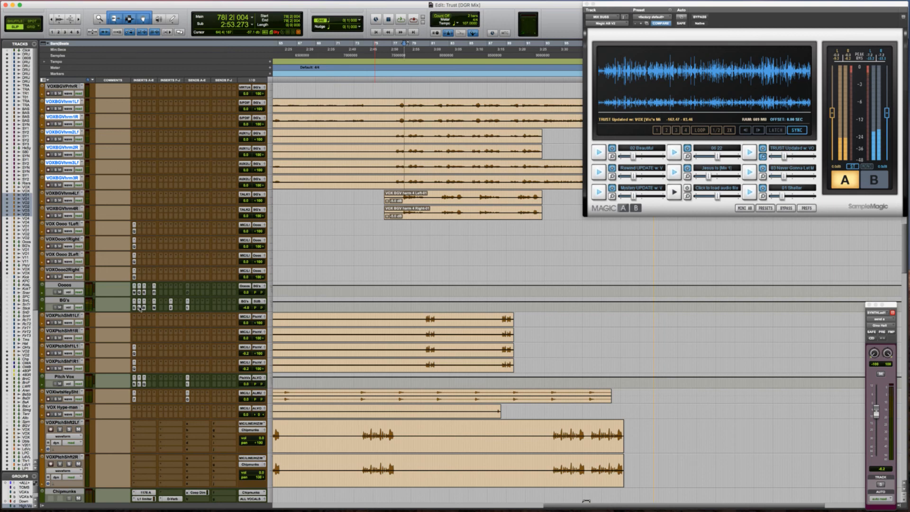
Step: In the BG's track's Pro-Q 2, move the upper-mid boost to about 1.5 kHz and raise the output to about +1 dB
click(140, 308)
key(space)
drag(387, 211, 368, 212)
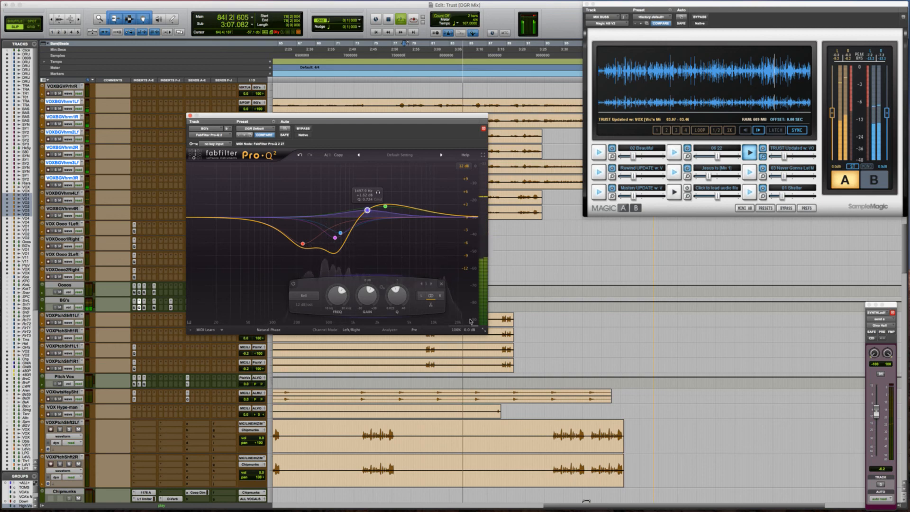
mouse_move(470, 329)
drag(465, 306, 465, 294)
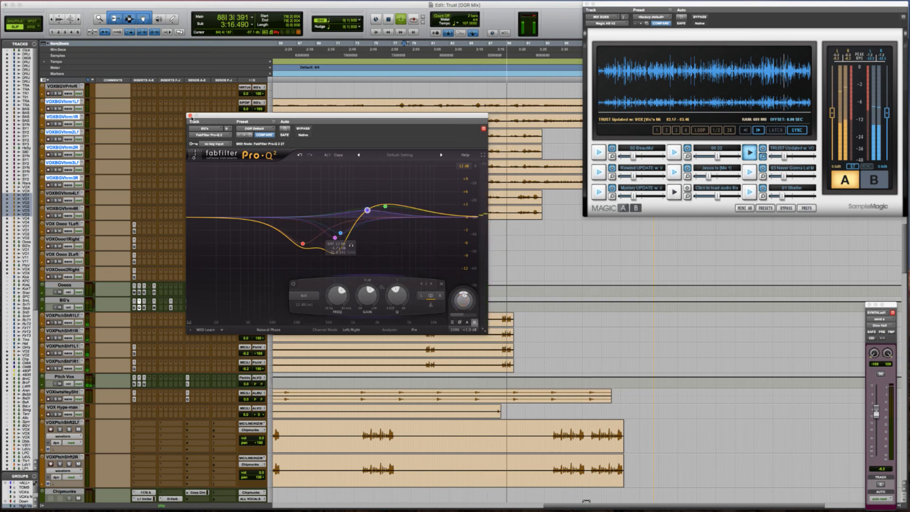
click(191, 116)
Step: Compare the reference (B) with the mix (A) in Magic AB, playing from bar 78
key(r)
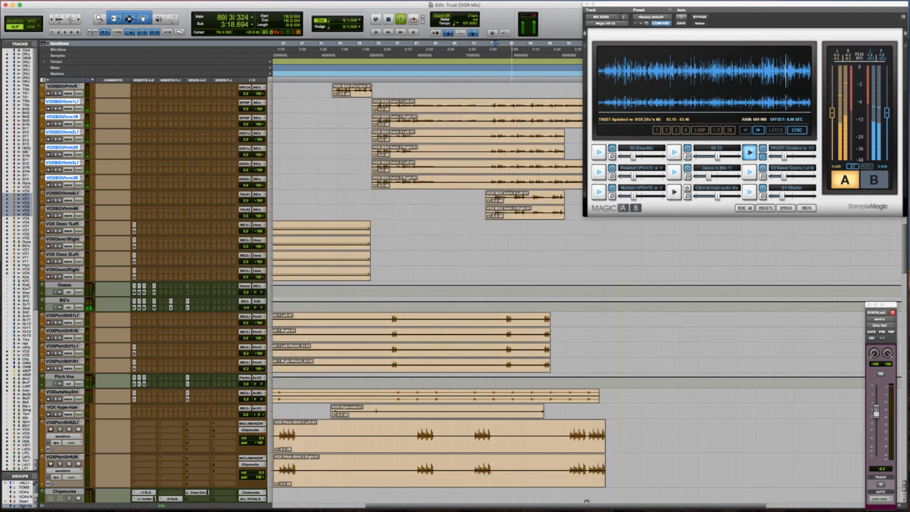
scroll(410, 209, right, 4)
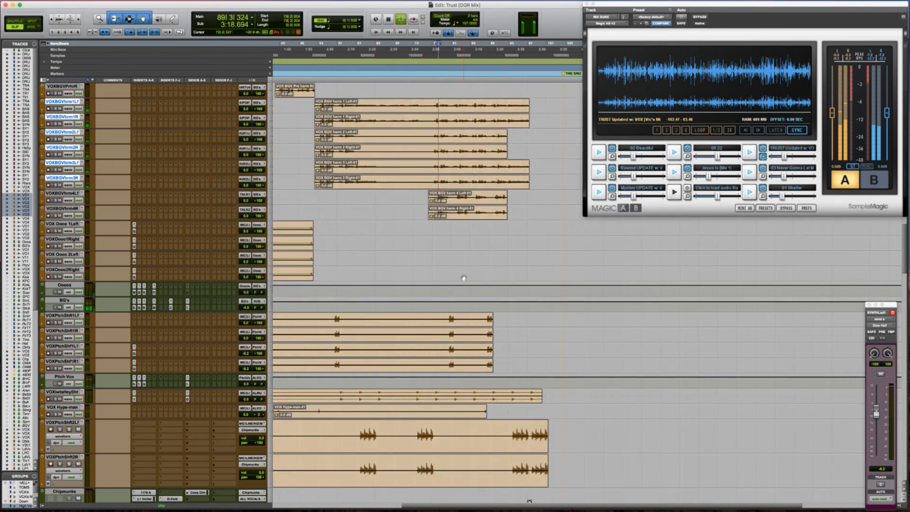
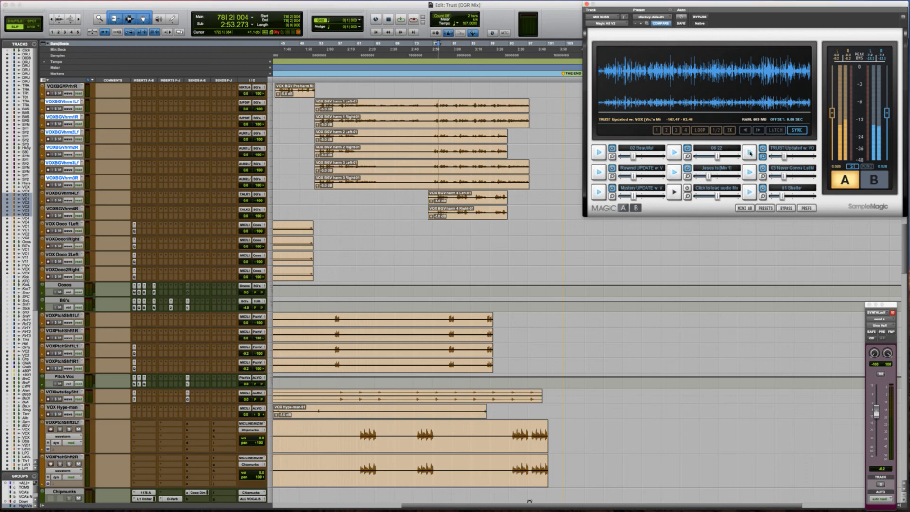
click(843, 176)
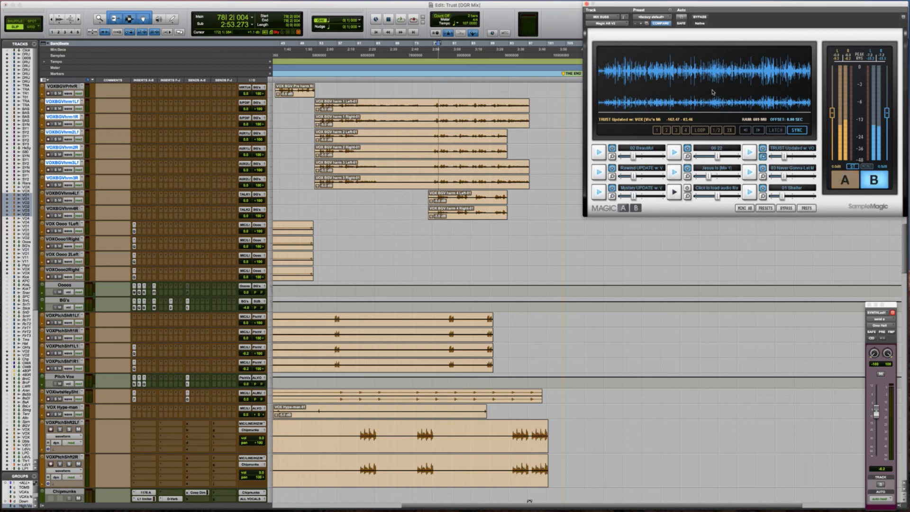
key(space)
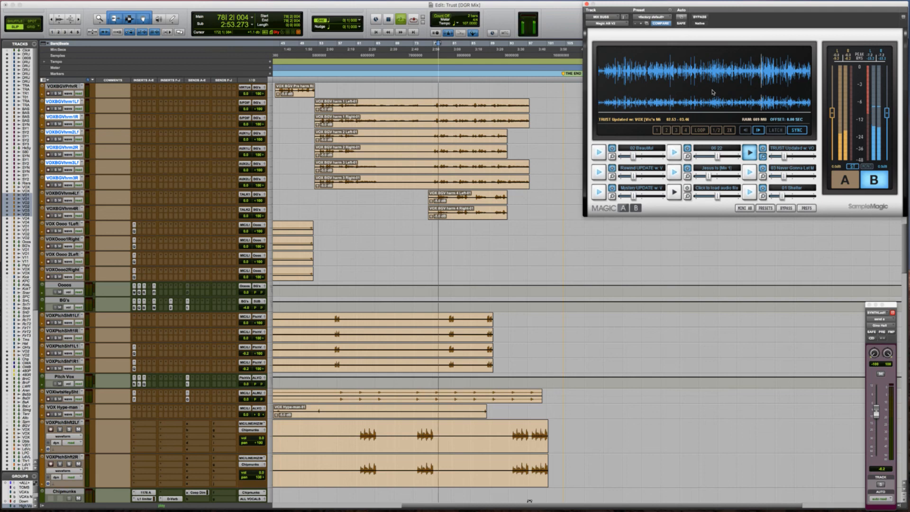
click(844, 180)
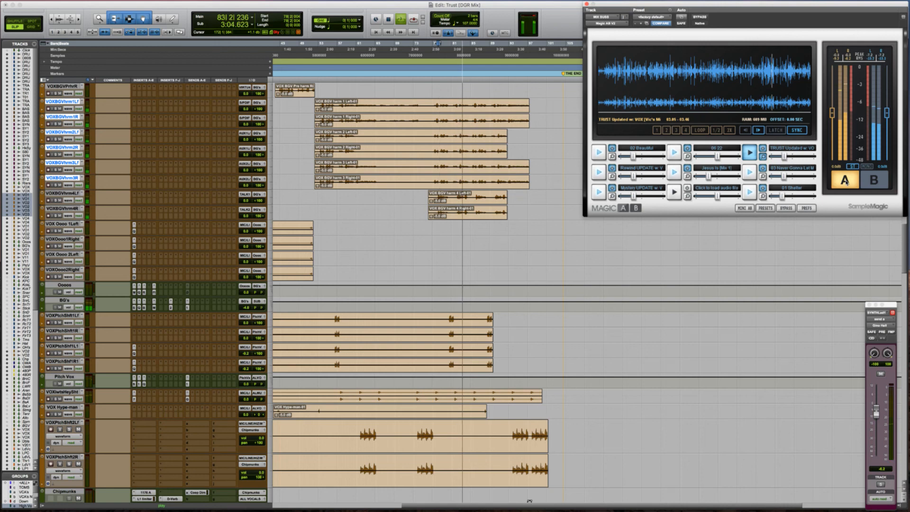
Step: Compare the mix (A) in Magic AB with the 03 Never Gonna Let Me Go reference (B), cued to about 1:37
click(751, 173)
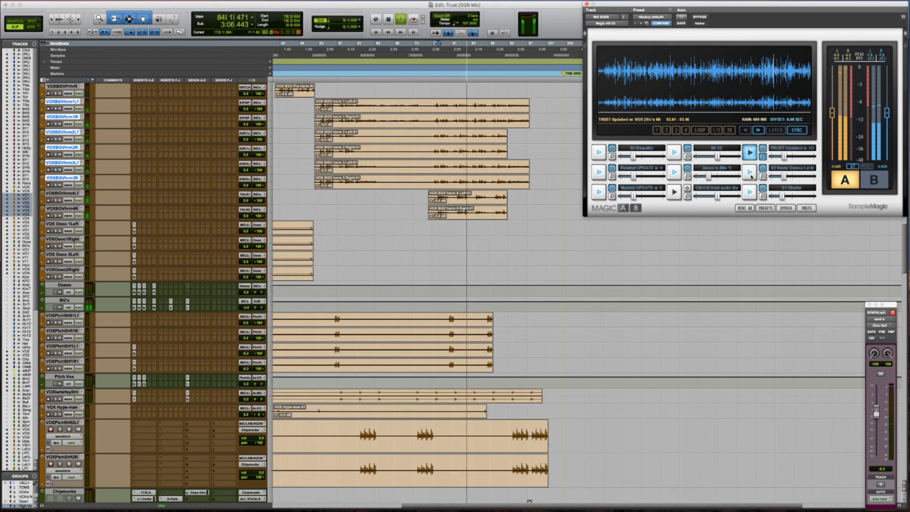
click(842, 179)
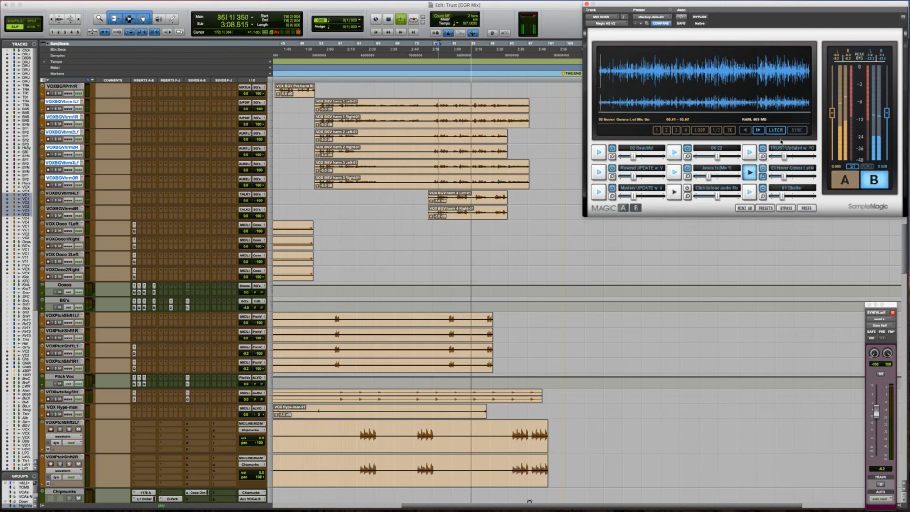
click(712, 82)
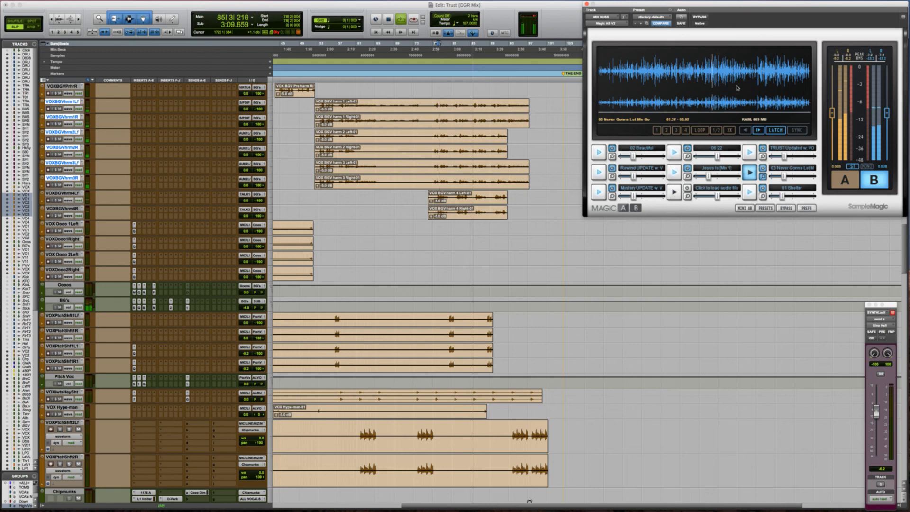
click(842, 181)
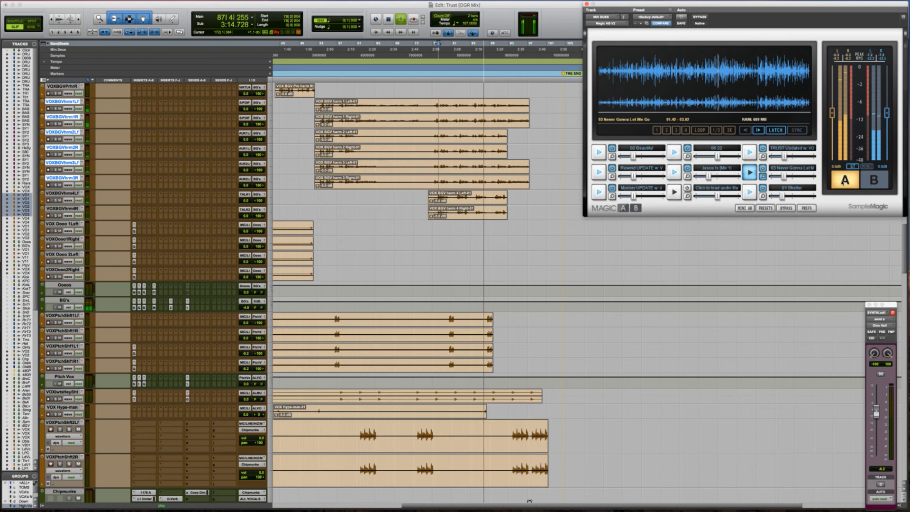
click(845, 180)
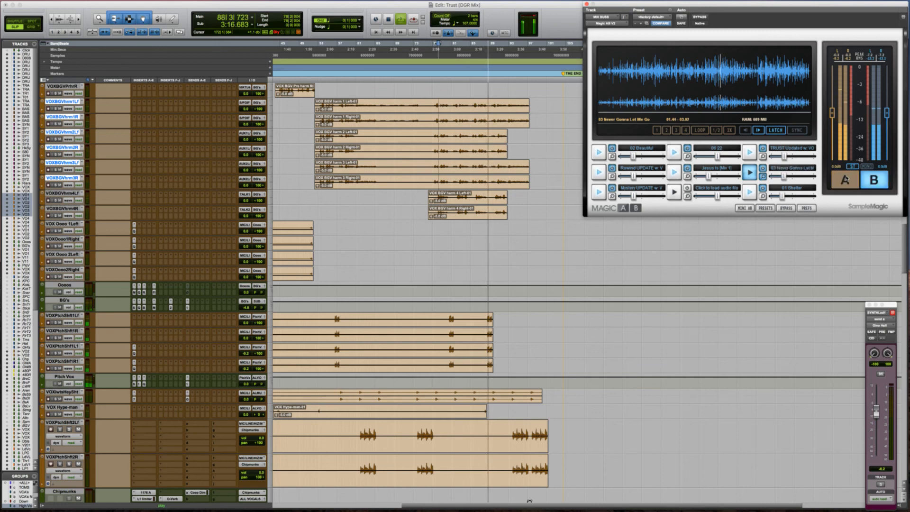
mouse_move(784, 177)
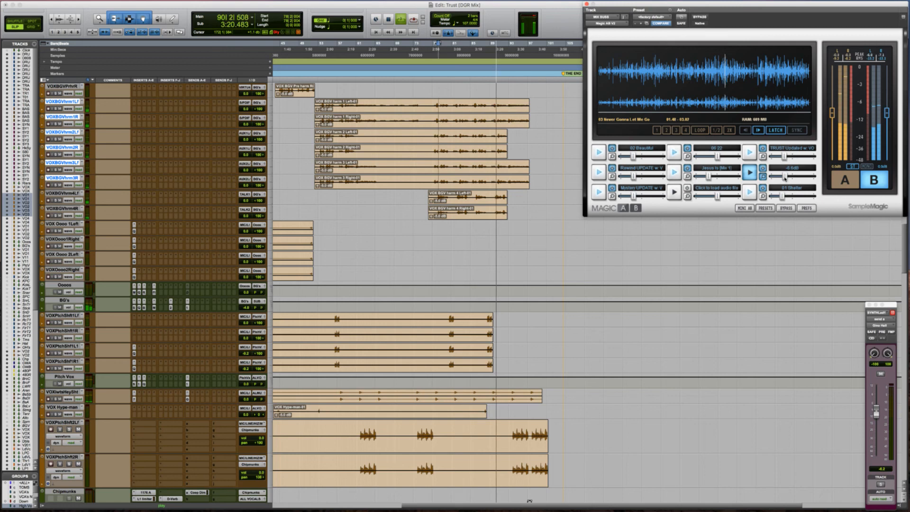
click(844, 180)
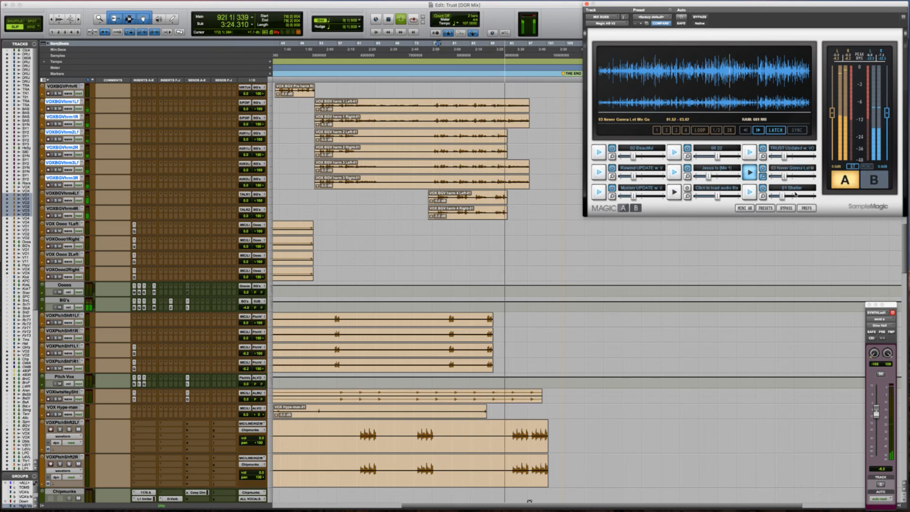
Step: Compare the mix with the 01 Shelter reference, cued to about 1:13, with the session playing from bar 78
click(750, 193)
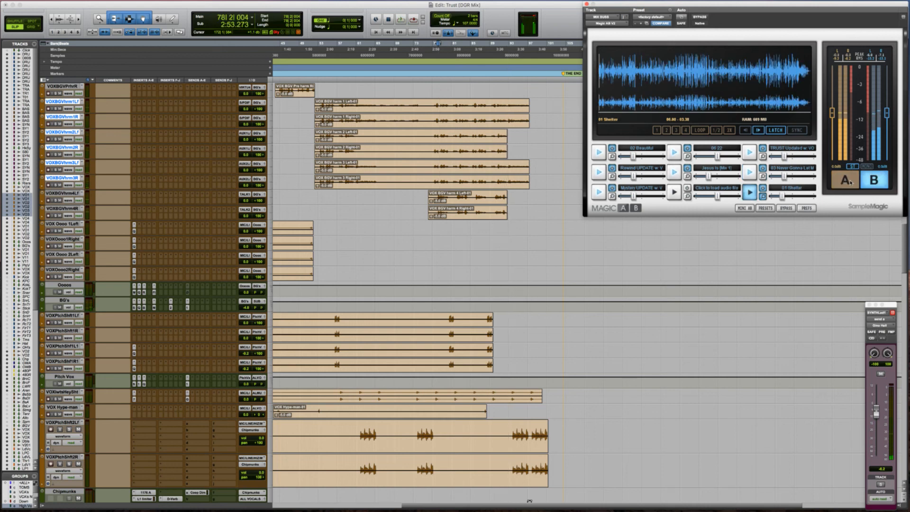
click(670, 75)
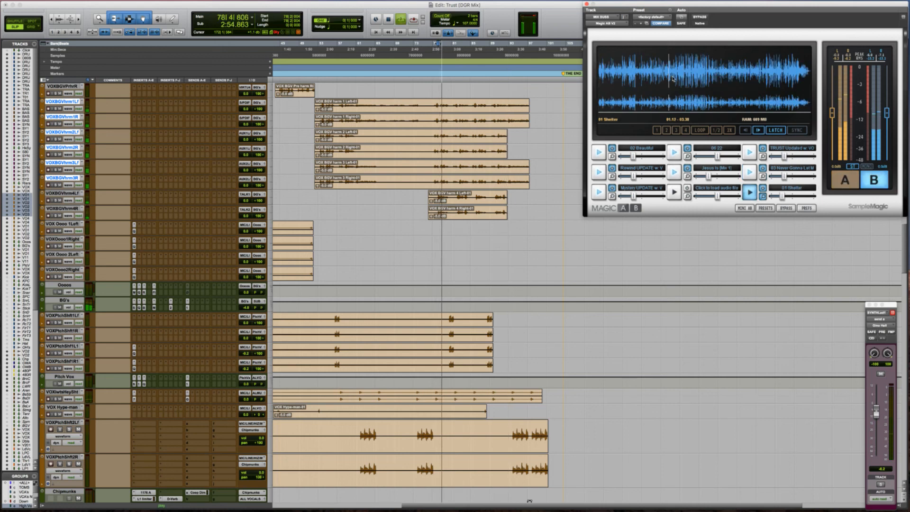
click(844, 181)
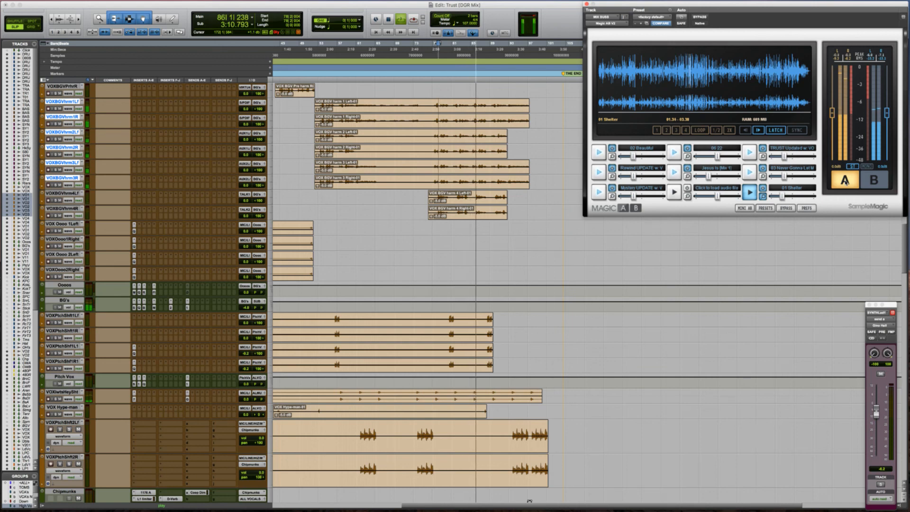
click(844, 180)
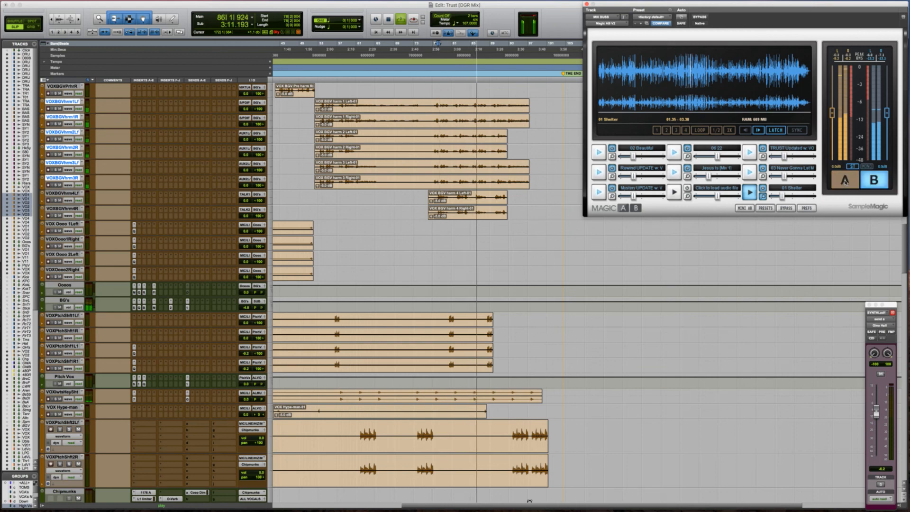
Step: Return to the 03 Never Gonna Let Me Go reference and alternate it with the mix, ending on the mix
click(749, 172)
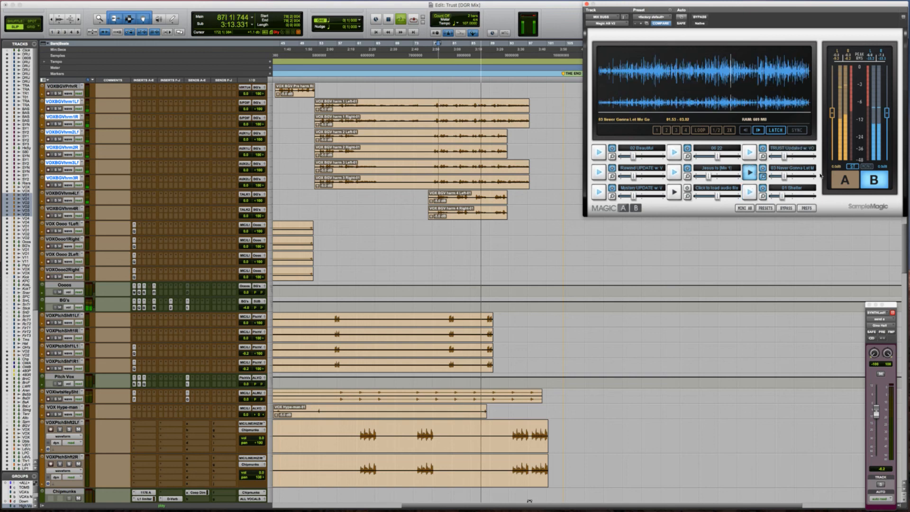
click(845, 181)
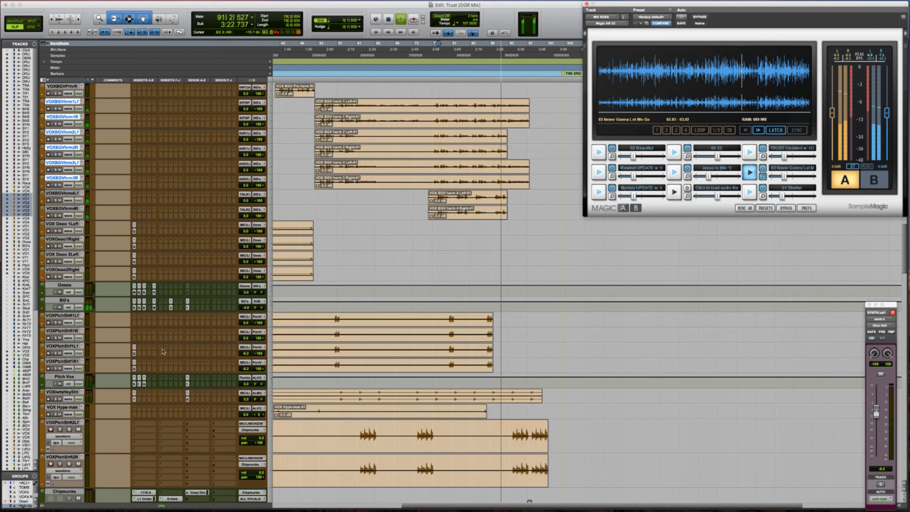
click(844, 181)
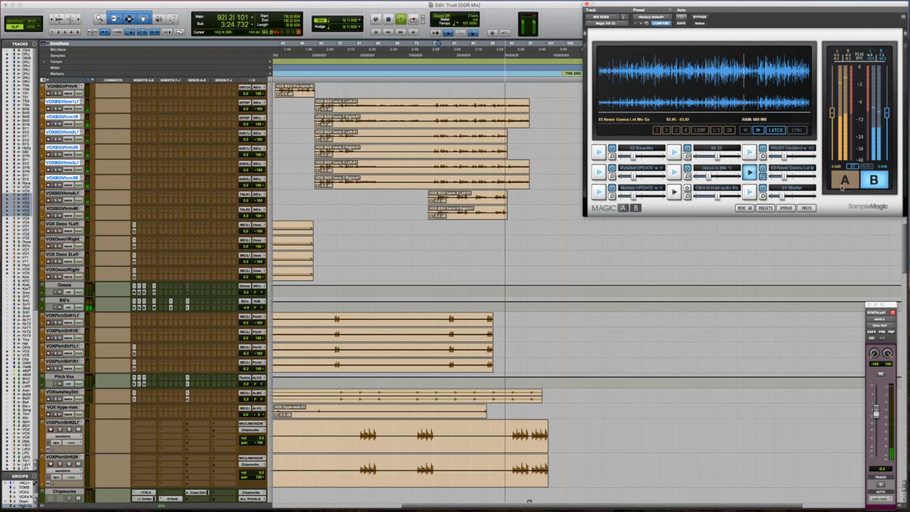
click(844, 181)
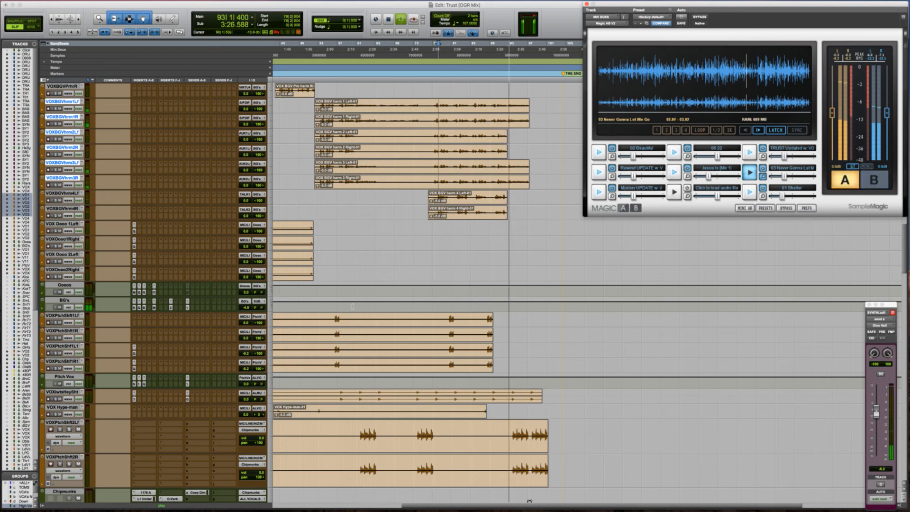
Step: Stop playback, zoom the timeline out to the whole song, and locate and select the MIX A bus track
scroll(342, 298, down, 4)
key(space)
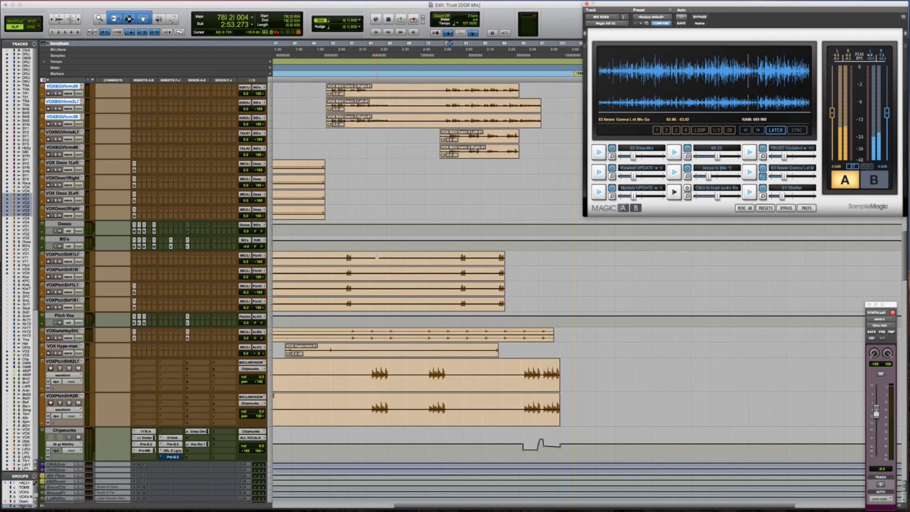
key(r)
scroll(322, 278, down, 15)
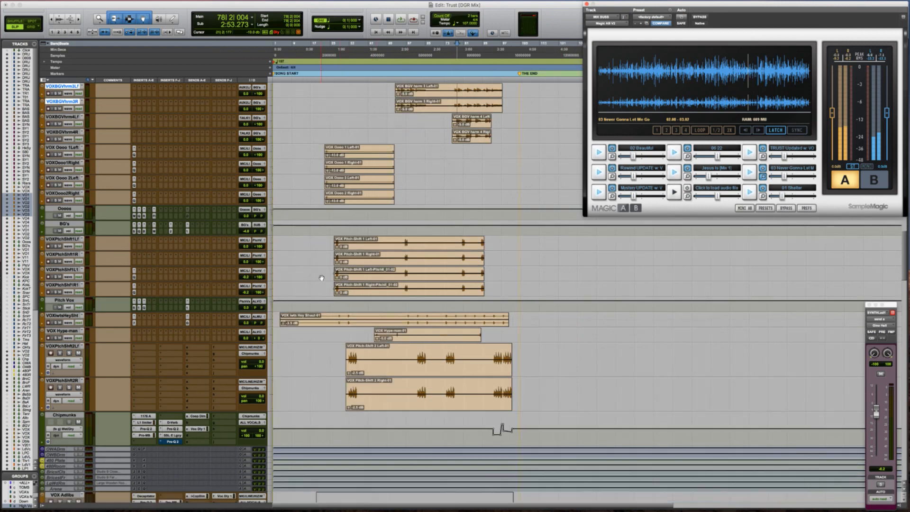
scroll(321, 278, down, 12)
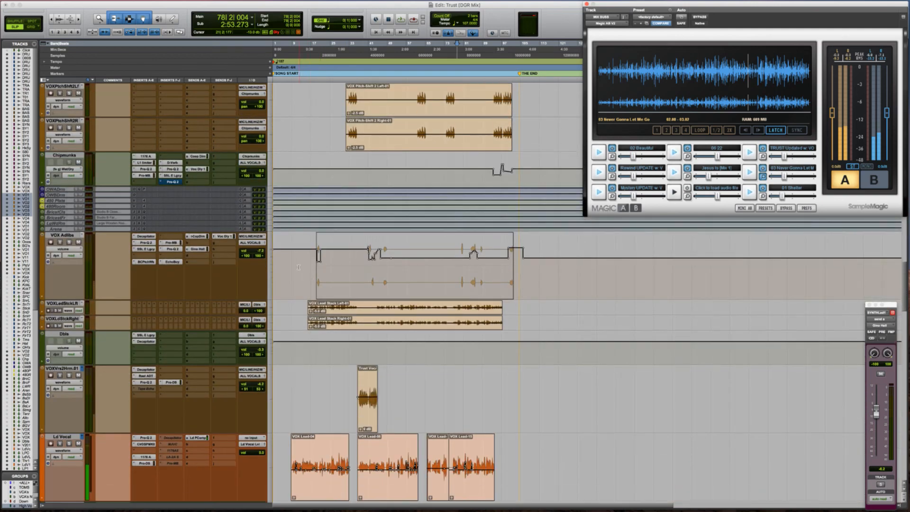
scroll(297, 267, down, 15)
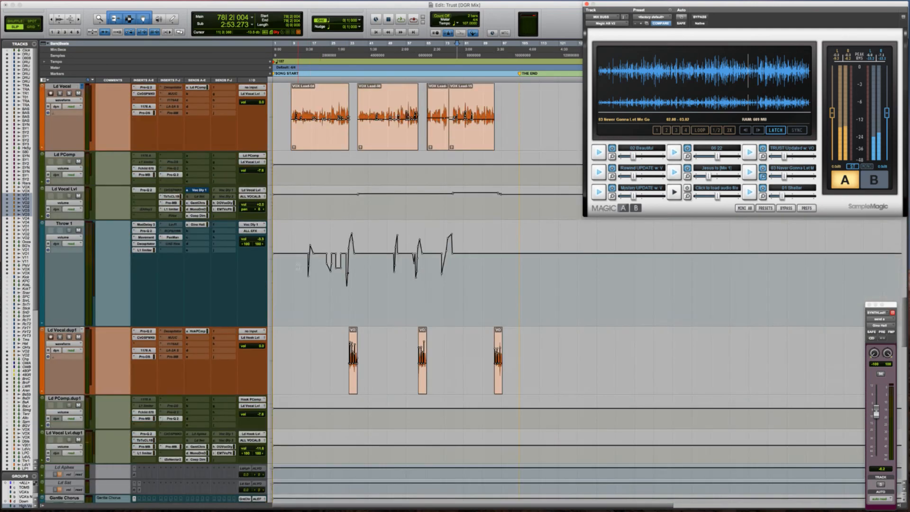
scroll(298, 267, down, 13)
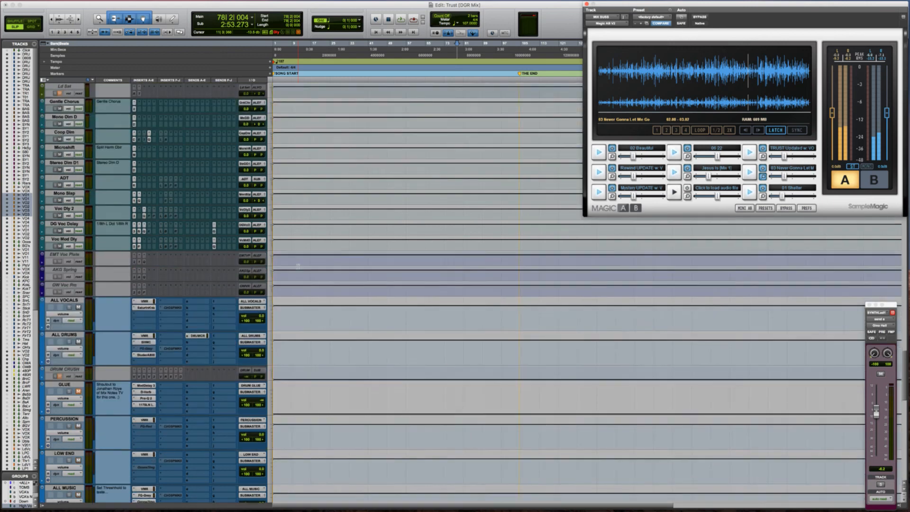
scroll(298, 266, down, 3)
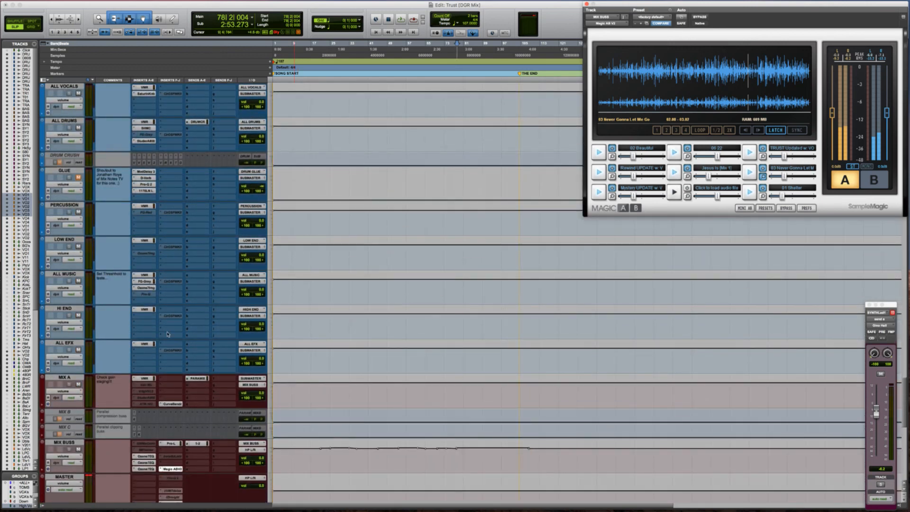
scroll(167, 334, down, 5)
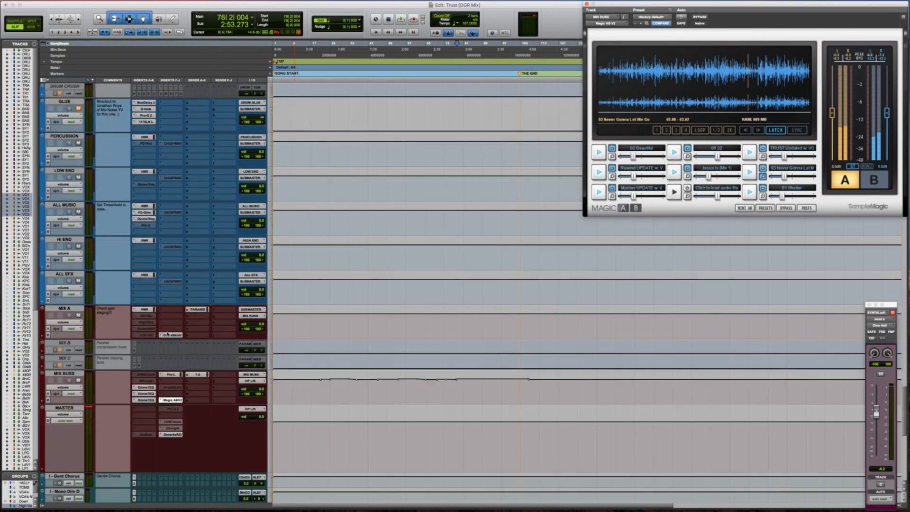
click(66, 308)
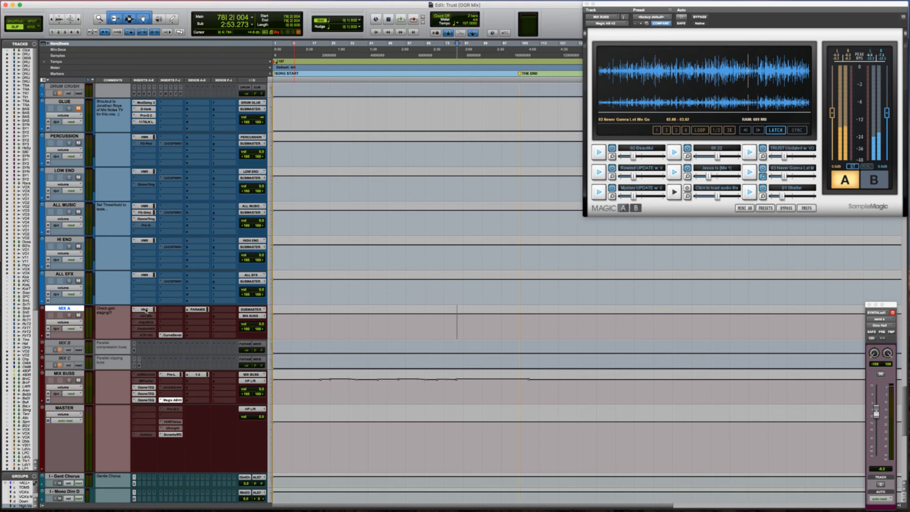
Step: Inspect MIX A's Virtual Mix Rack during playback from bar 78, close it, and open the track's Curve Bender EQ
click(145, 309)
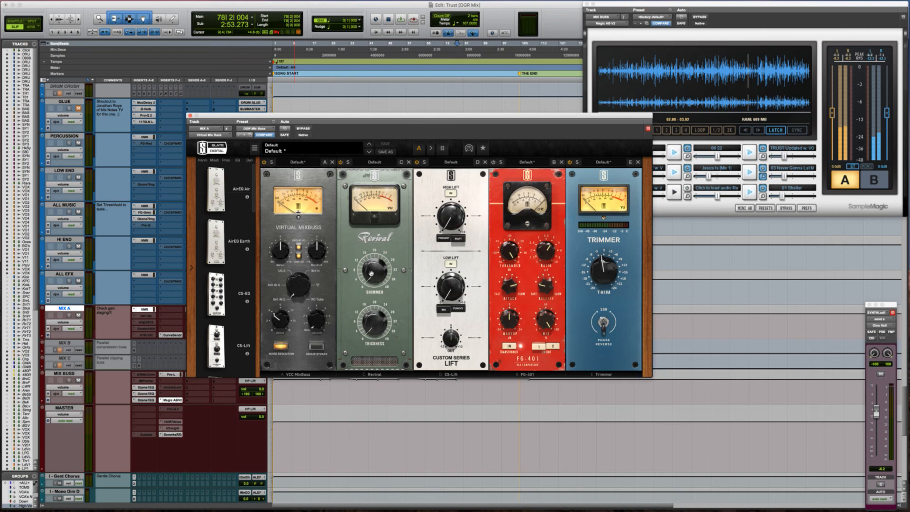
key(space)
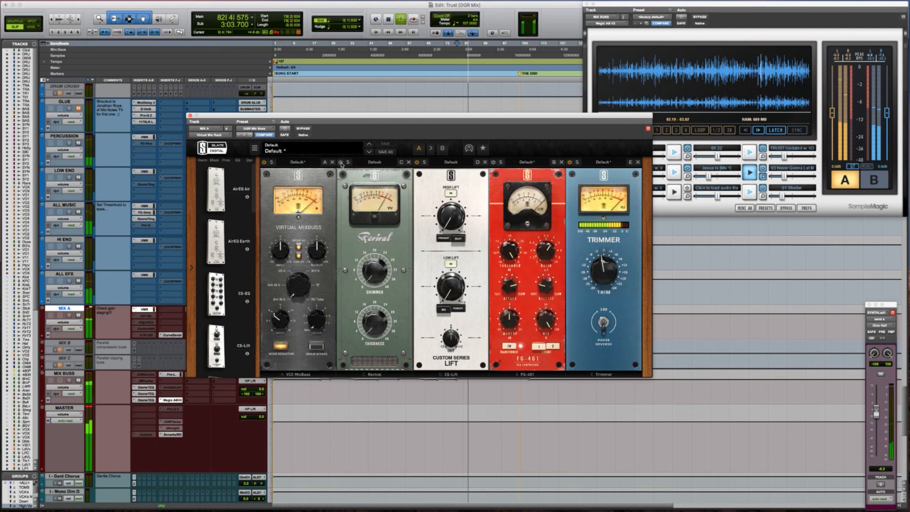
key(space)
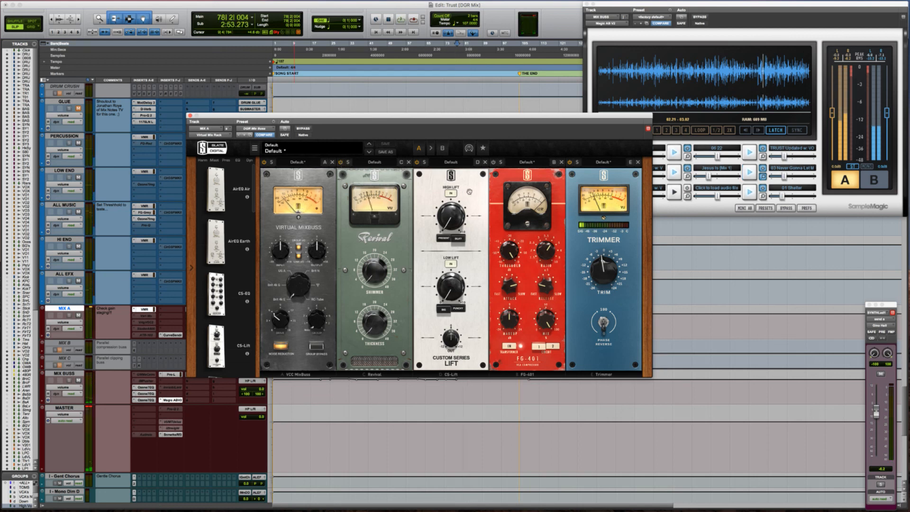
click(190, 115)
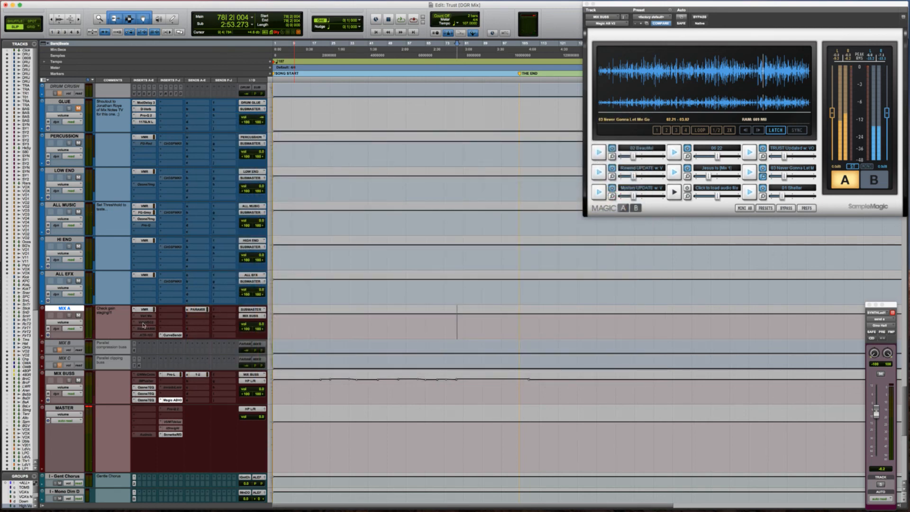
click(172, 335)
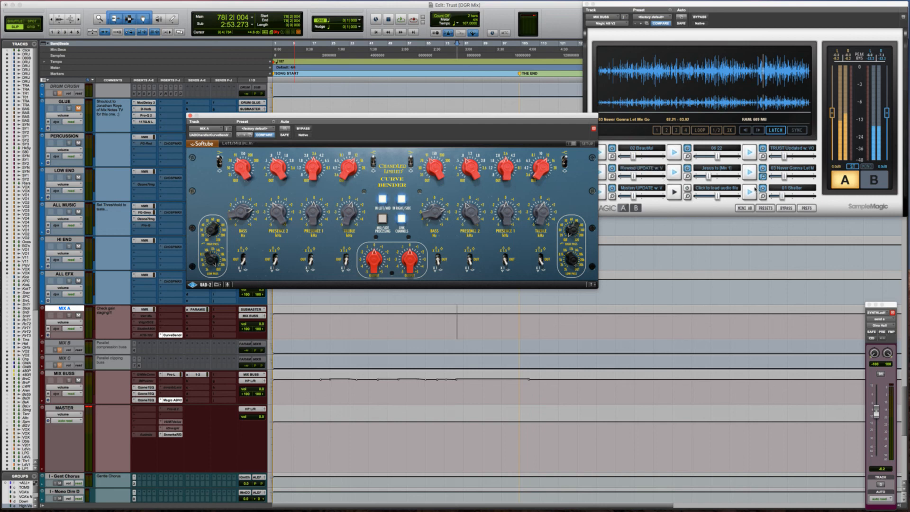
Step: Cue the 01 Shelter reference to about 1:24 in Magic AB and listen to it as B from bar 78
click(752, 190)
click(680, 83)
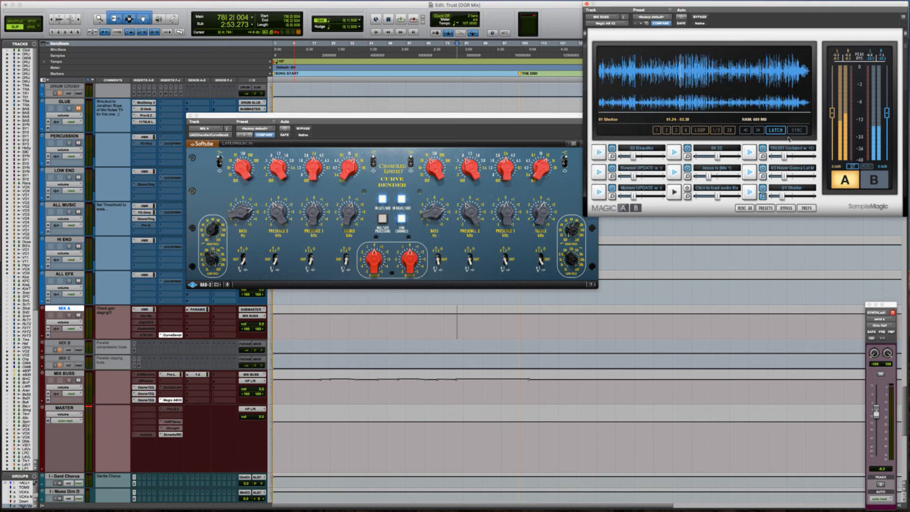
click(840, 176)
key(space)
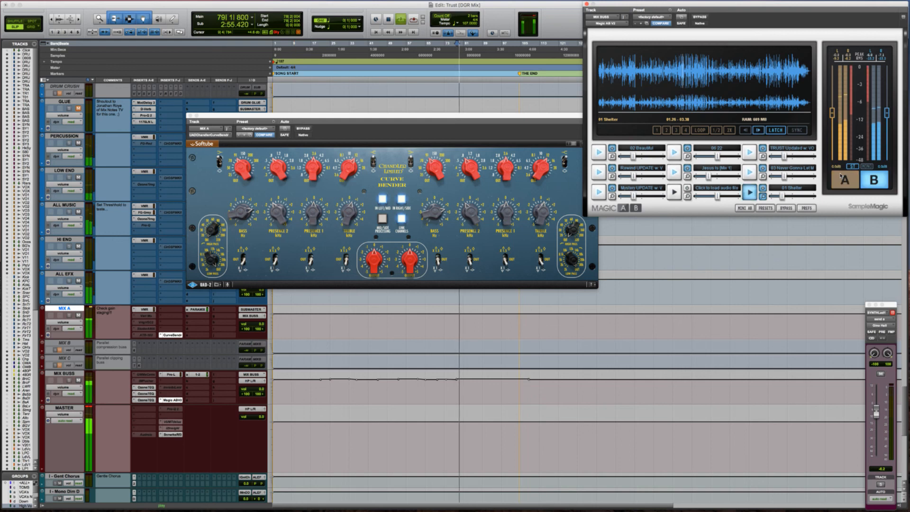
key(space)
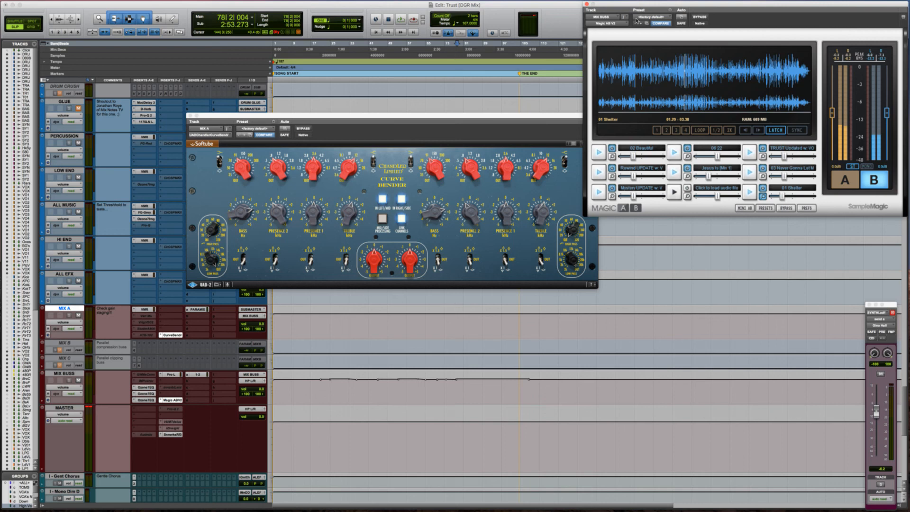
Step: Open the FabFilter Pro-L limiter on the MIX BUSS, review its settings, and close it
click(173, 379)
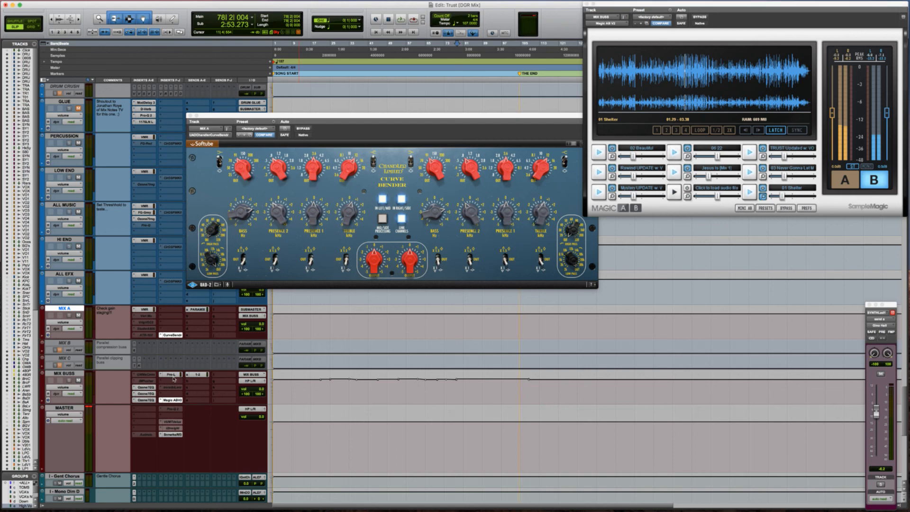
click(173, 379)
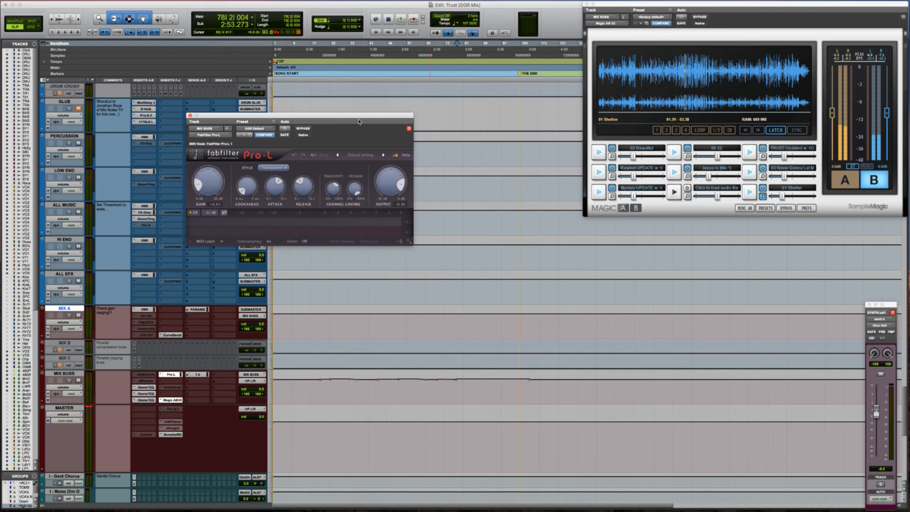
drag(357, 118, 404, 125)
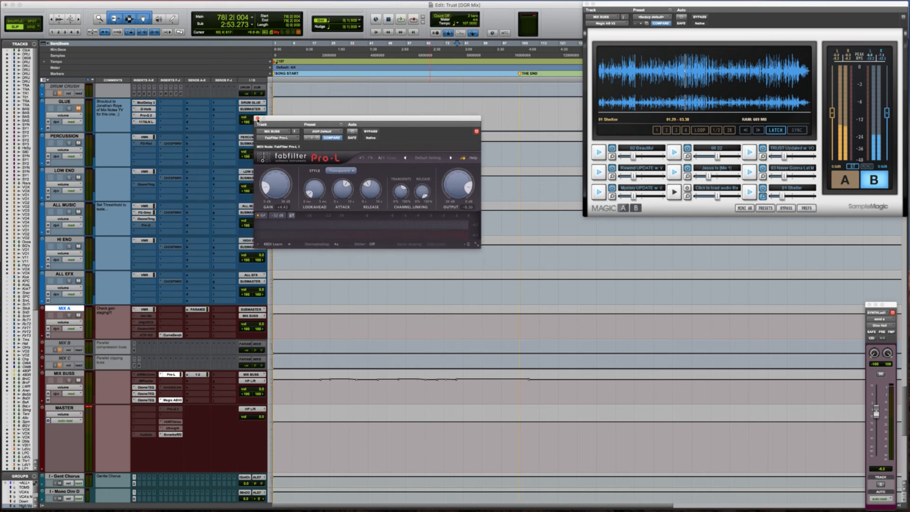
click(257, 119)
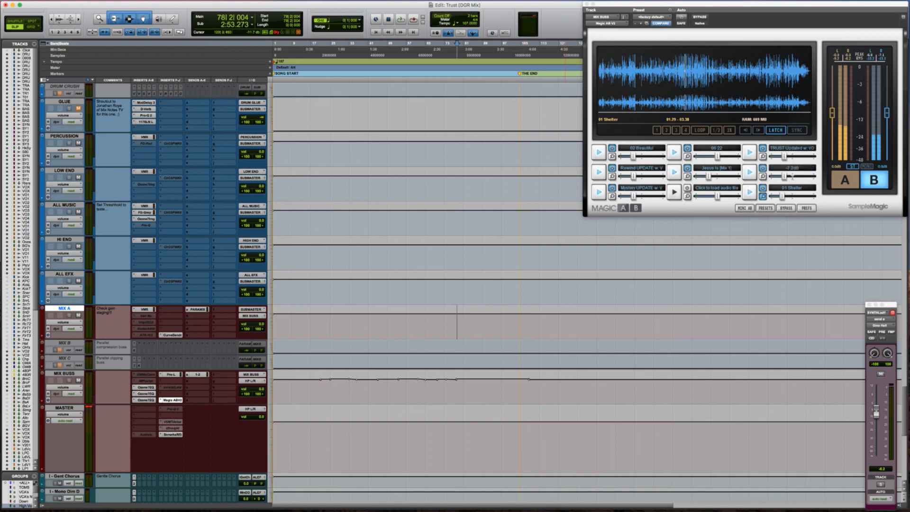
Step: Cue the 03 Never Gonna Let Me Go reference mid-song, and compare the mix with the 01 Shelter reference from bar 78
click(749, 173)
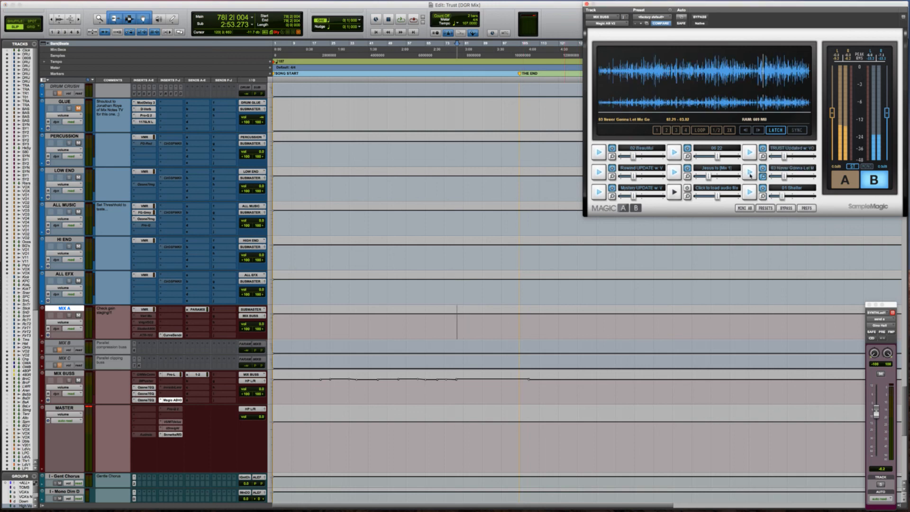
click(707, 75)
click(749, 192)
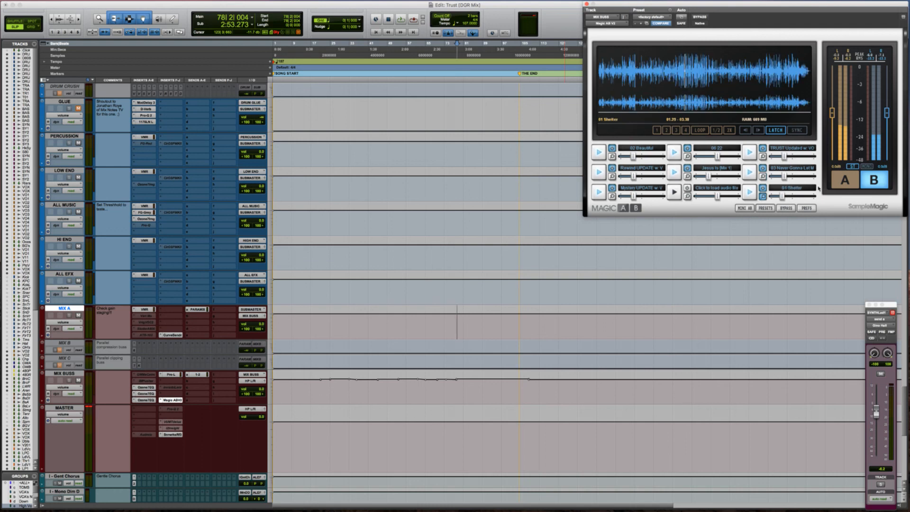
key(space)
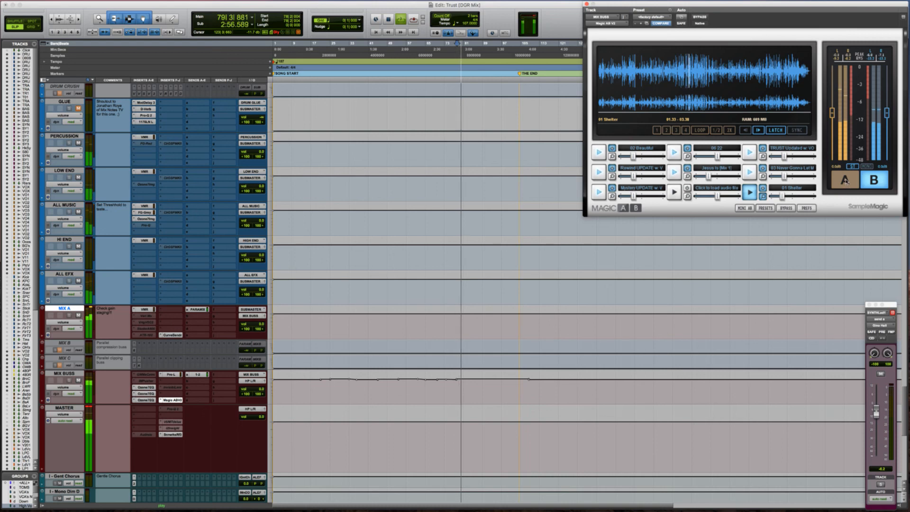
click(846, 181)
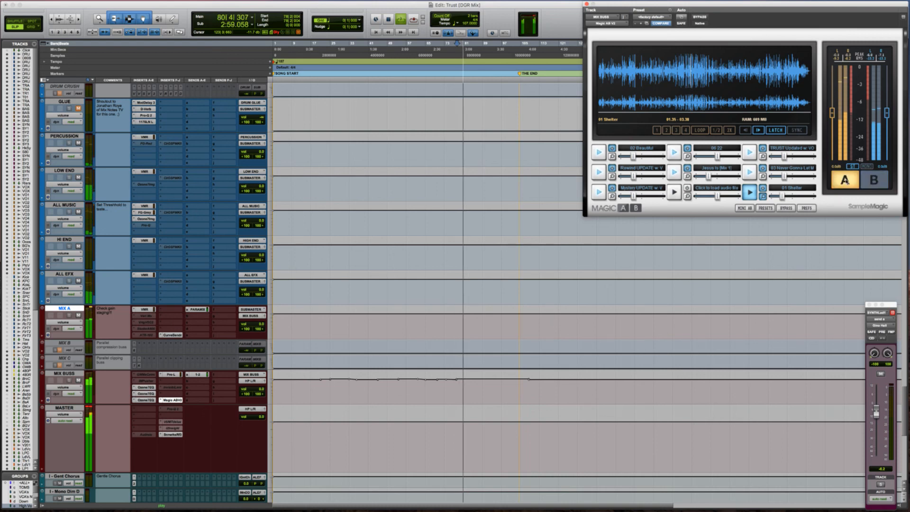
key(space)
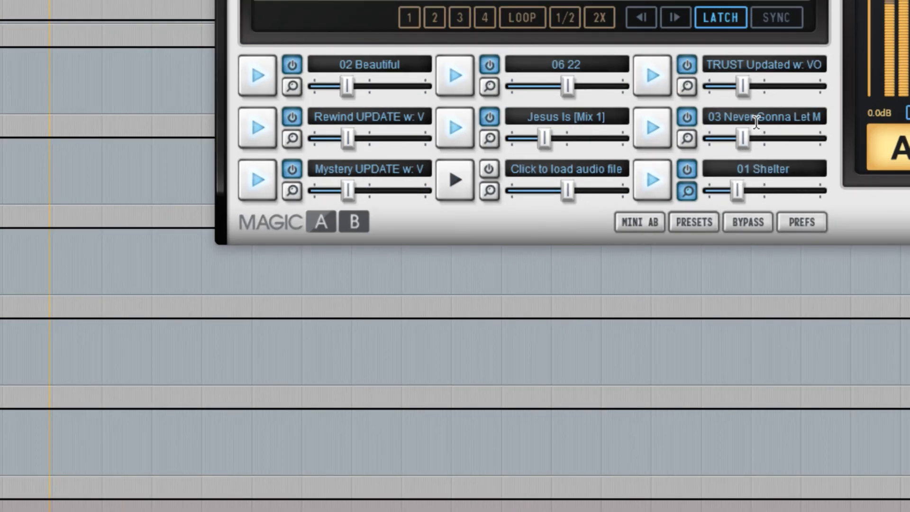
mouse_move(762, 133)
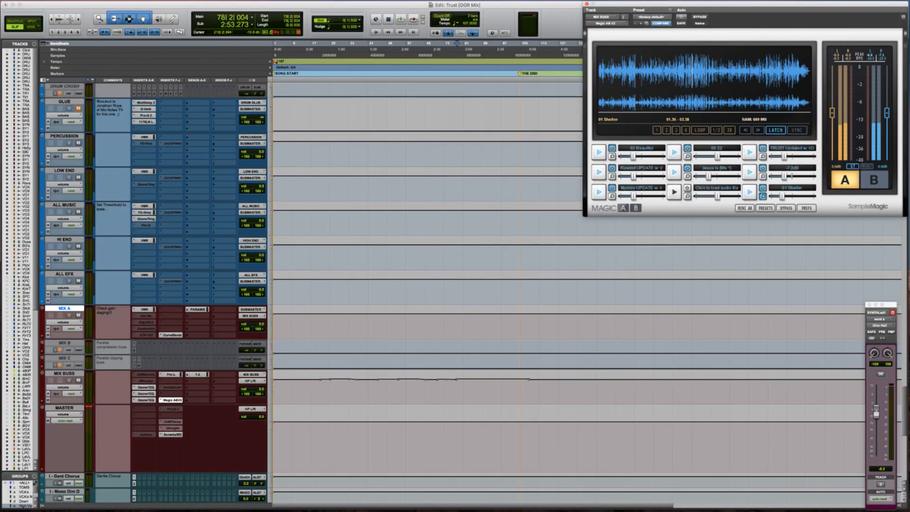
mouse_move(804, 174)
Step: Insert FabFilter Pro-Q 2 on MIX A and set its processing mode to Linear Phase while the song plays
click(162, 316)
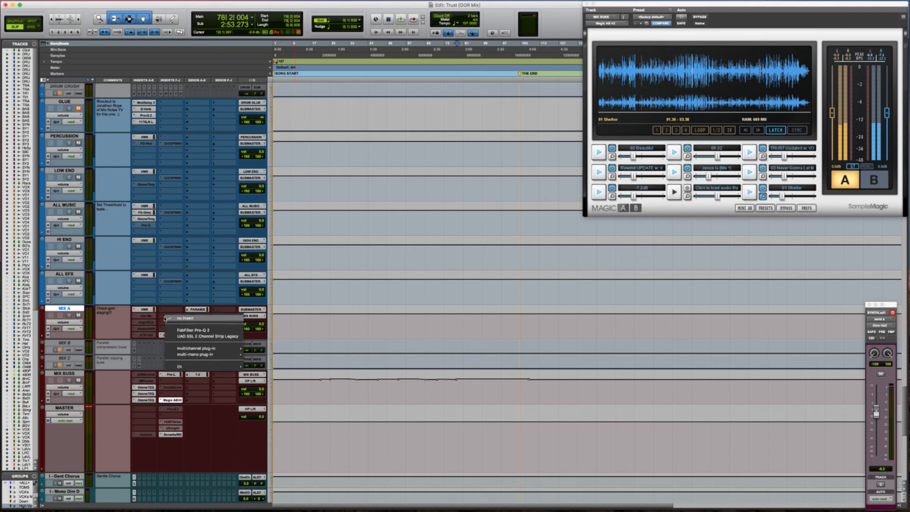
click(190, 331)
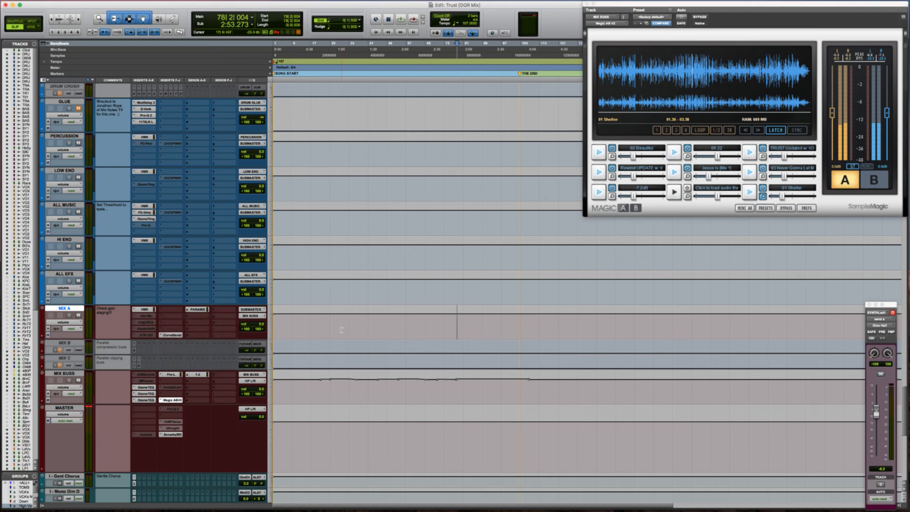
key(space)
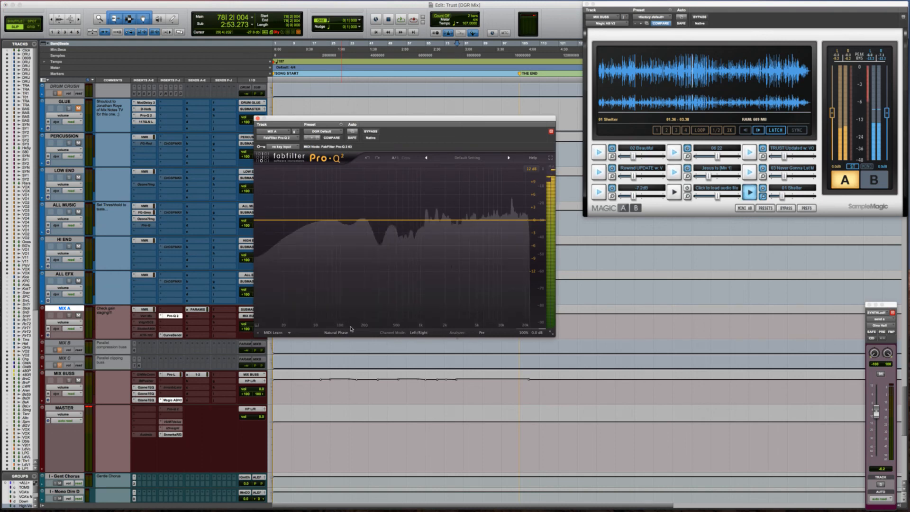
click(336, 332)
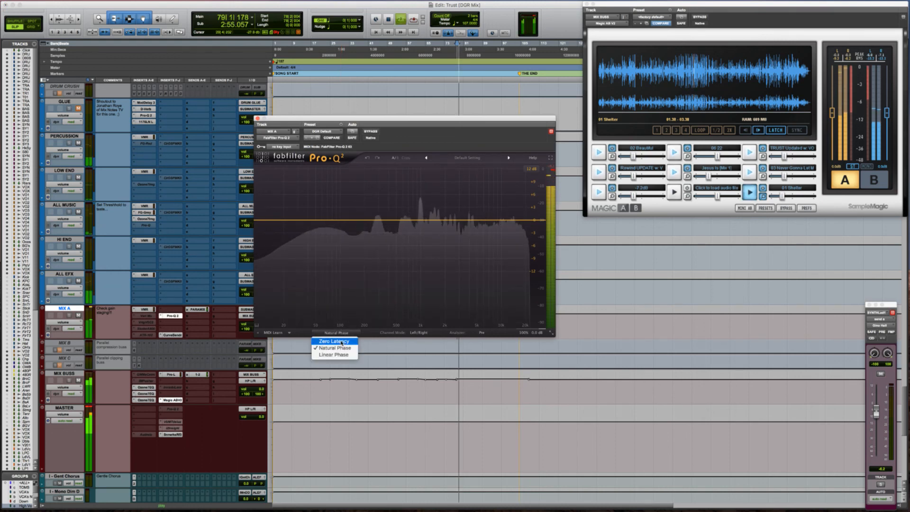
key(Return)
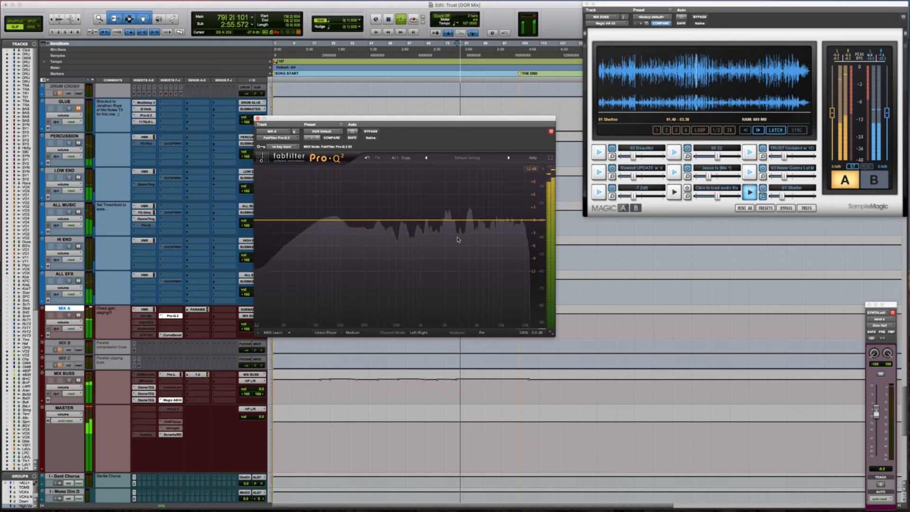
Step: In MIX A's Pro-Q 2, add a small bell cut around 720 Hz and a gentle high-shelf cut slightly above 10 kHz
click(448, 219)
mouse_move(427, 228)
mouse_down()
mouse_move(387, 241)
mouse_move(390, 224)
mouse_move(402, 229)
mouse_move(396, 201)
mouse_move(419, 197)
mouse_move(405, 203)
mouse_move(408, 193)
mouse_move(409, 226)
mouse_up()
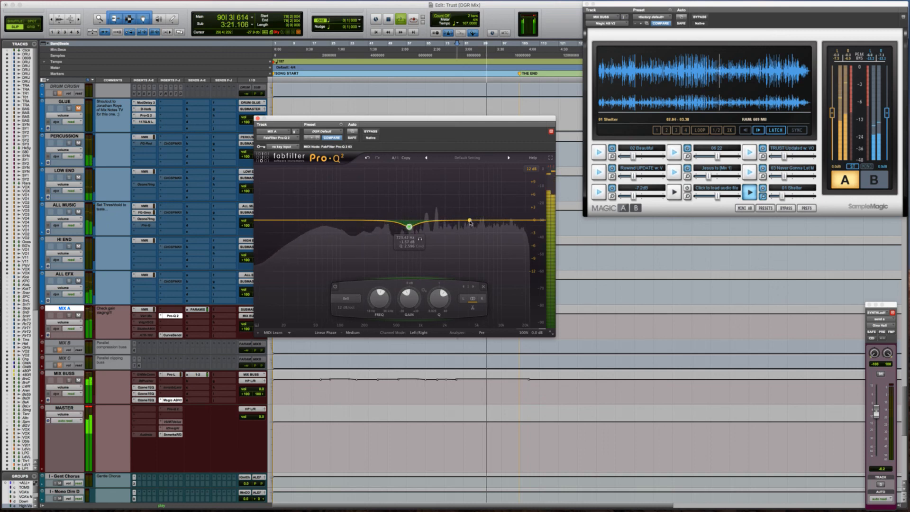
drag(469, 220, 503, 223)
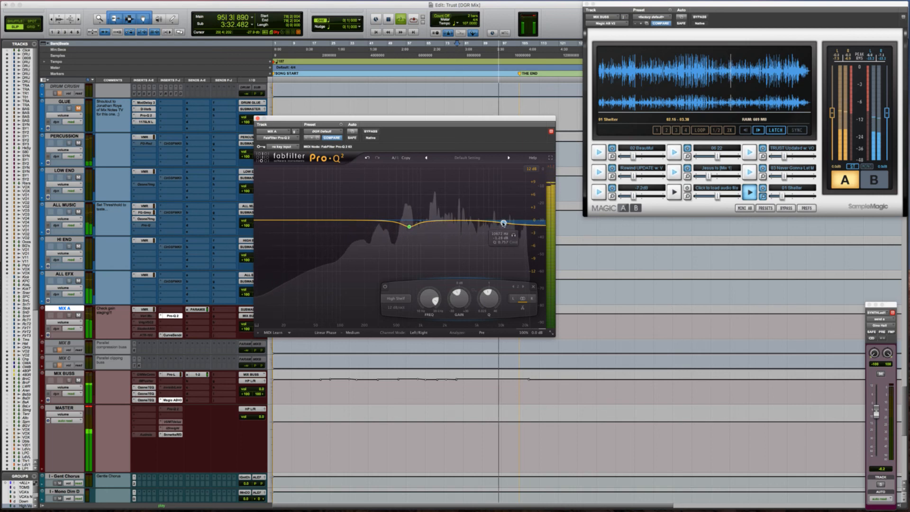
Step: Compare MIX A with the Pro-Q 2 bypassed and active during playback, leave it active, and close it
click(372, 131)
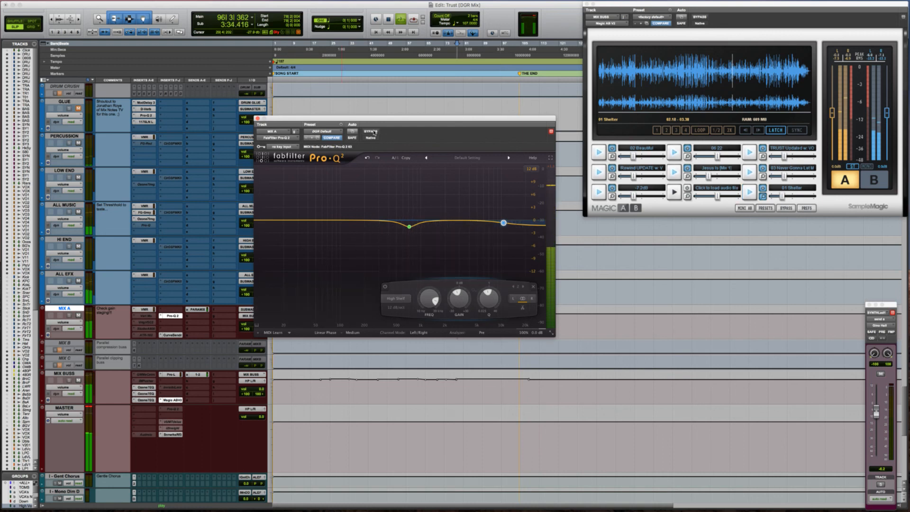
click(371, 132)
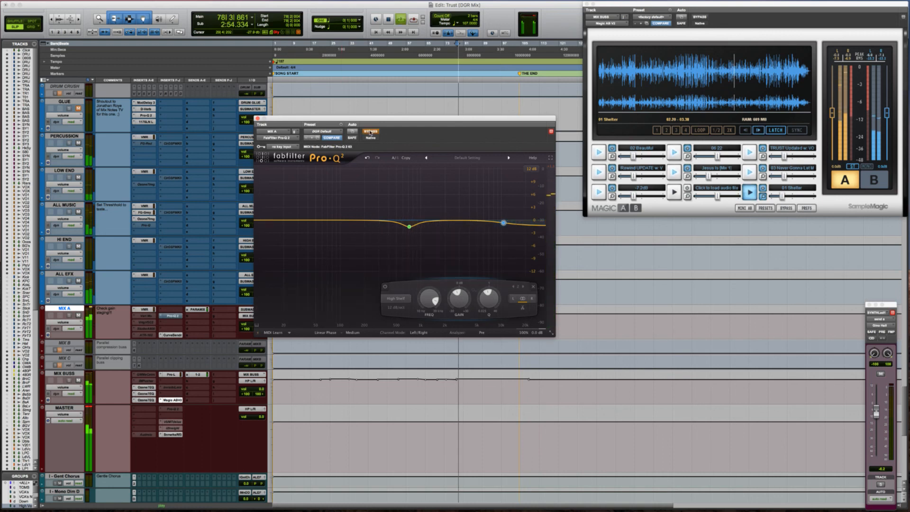
click(371, 131)
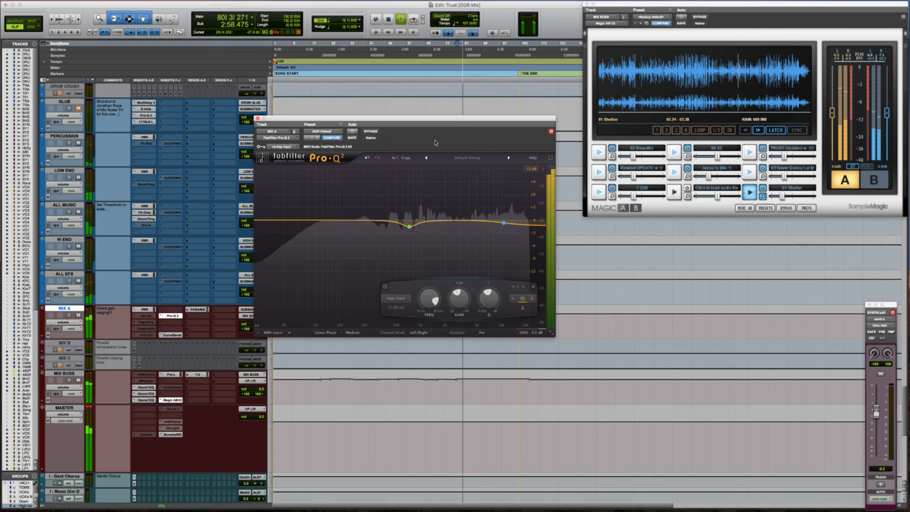
click(372, 132)
click(371, 132)
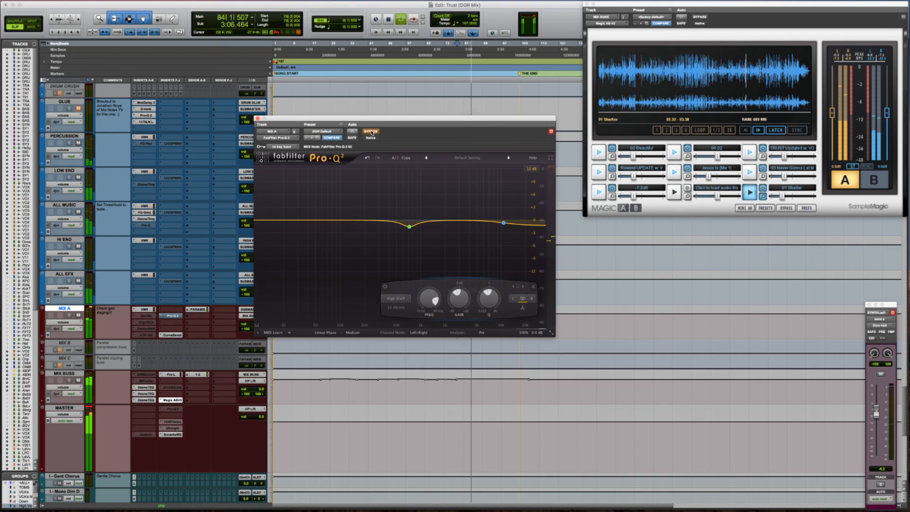
click(372, 132)
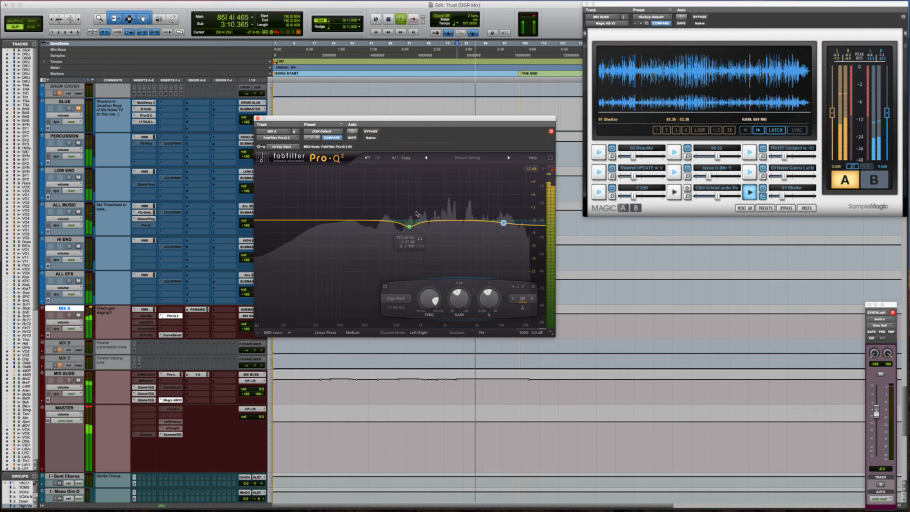
mouse_move(413, 219)
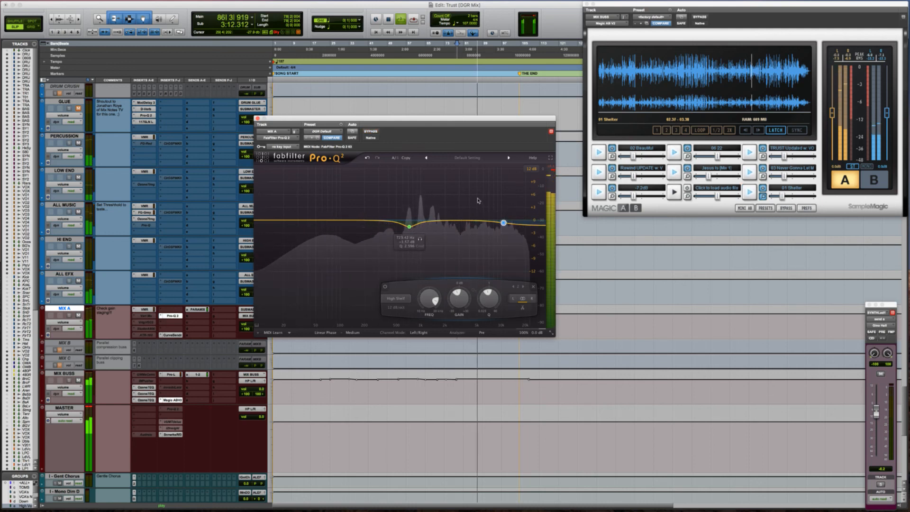
key(space)
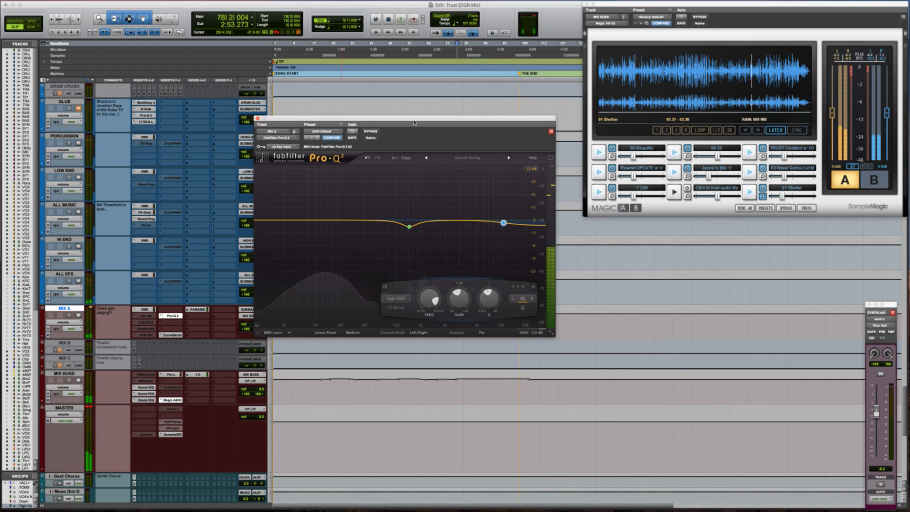
click(257, 119)
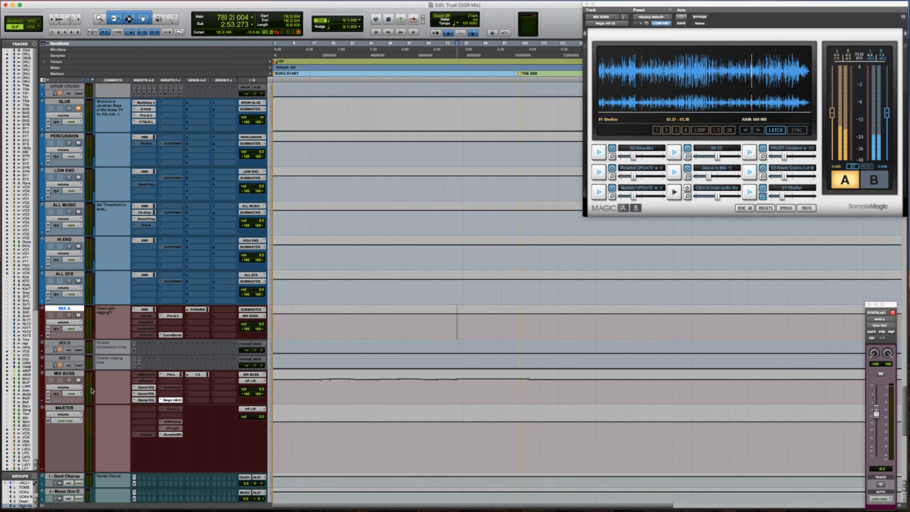
Step: Bring the ALL VOCALS bus into view, recue the 01 Shelter reference, and listen to it as B from bar 78
scroll(92, 390, up, 3)
scroll(91, 391, up, 1)
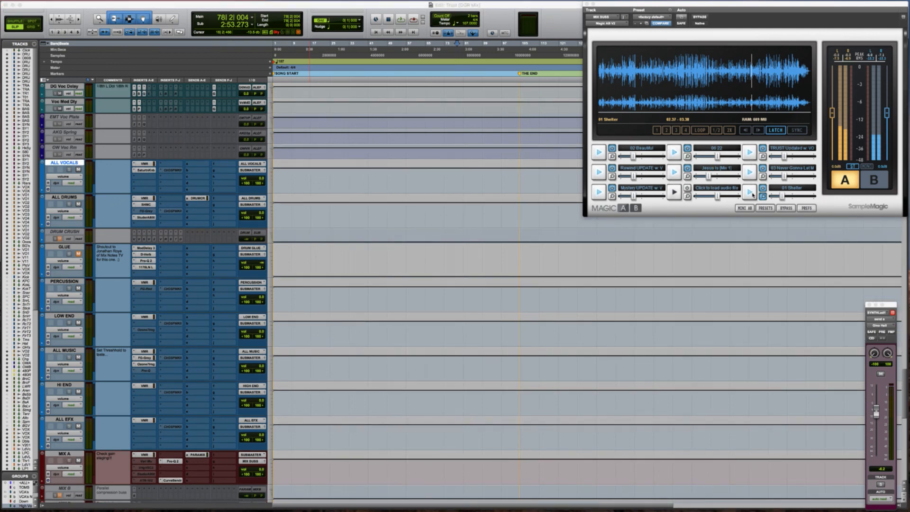
click(876, 181)
click(689, 79)
click(749, 192)
key(space)
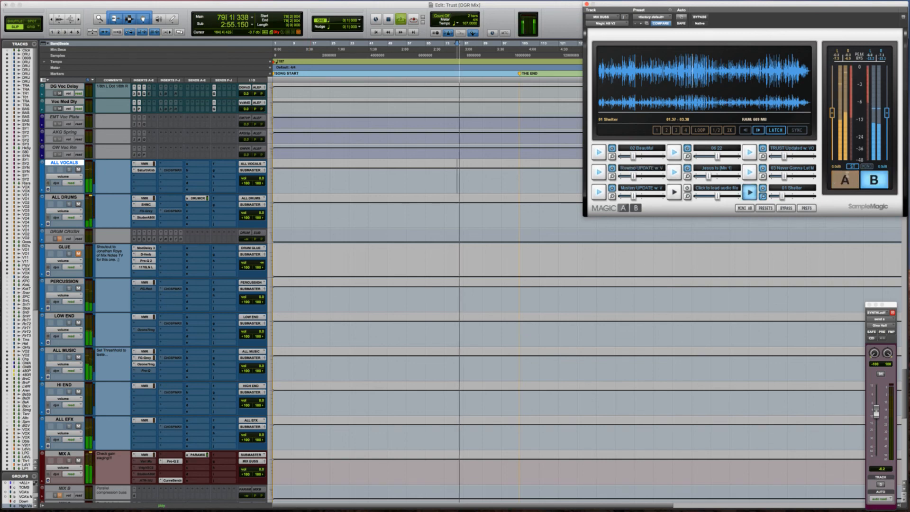
Step: Switch the reference to 03 Never Gonna Let Me Go and alternate between it and the mix from bar 78
click(749, 172)
key(space)
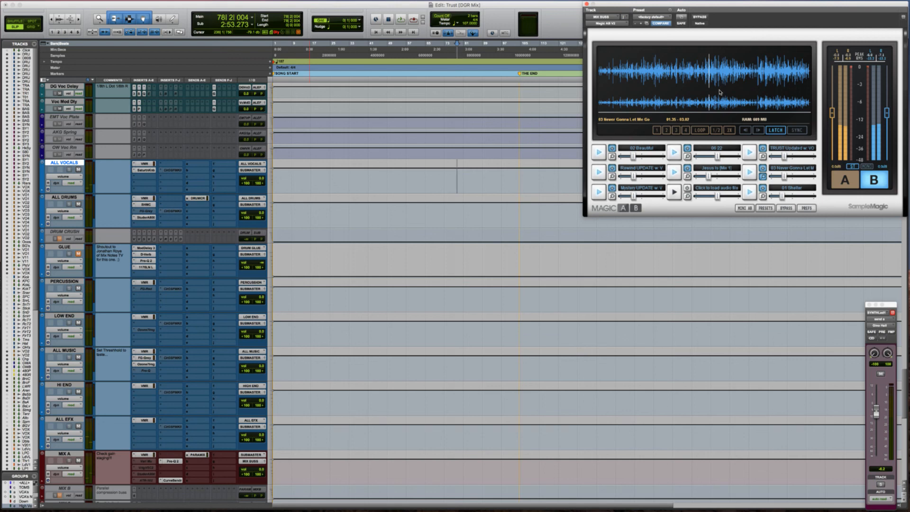
key(space)
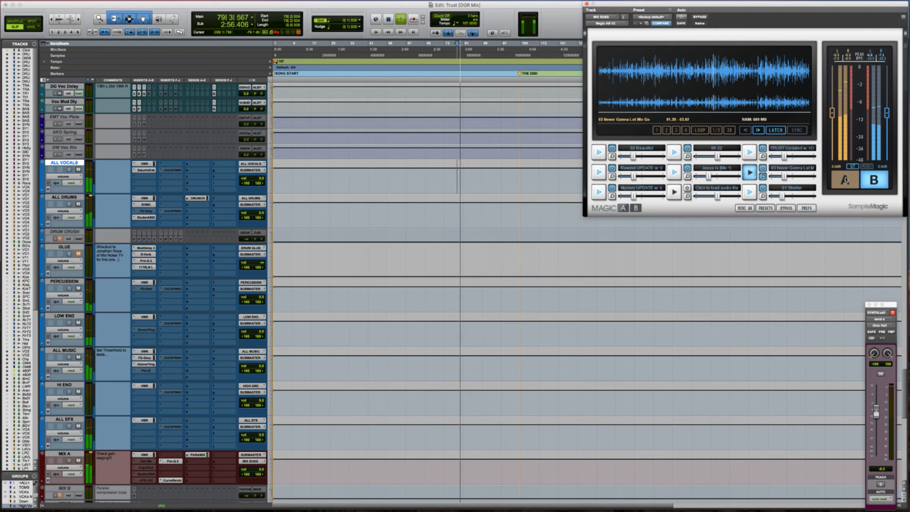
click(845, 179)
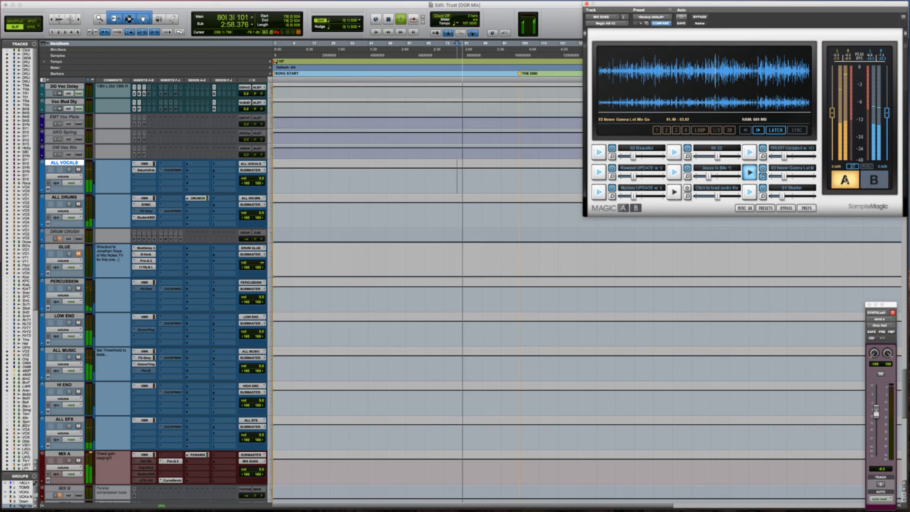
click(844, 180)
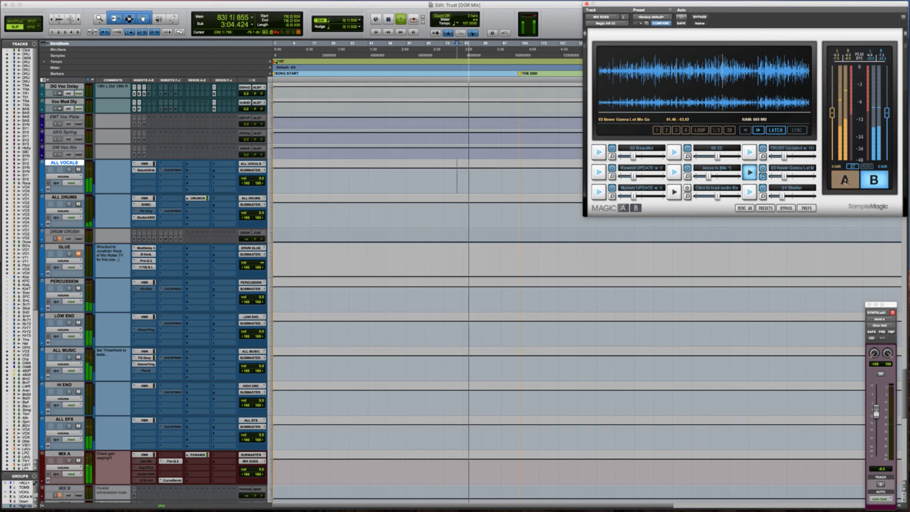
click(844, 180)
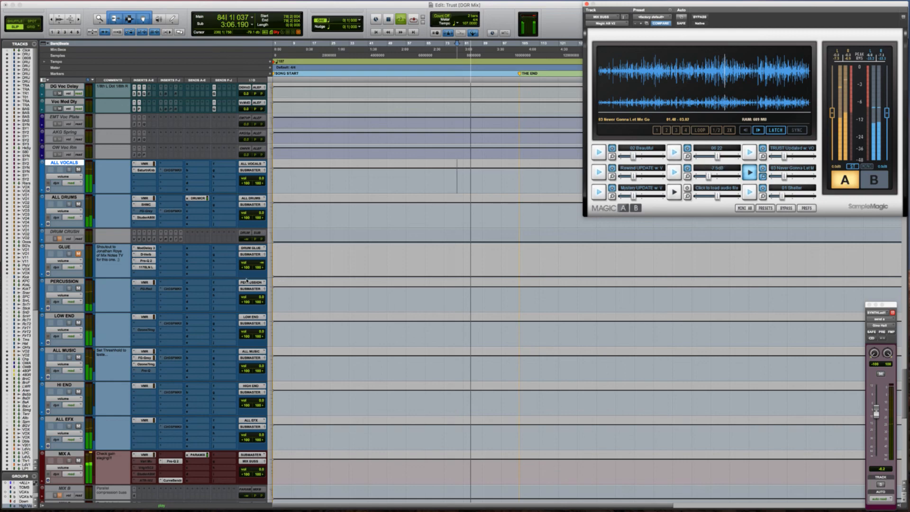
scroll(185, 268, up, 3)
key(space)
Step: Locate the Ld Vocal track, open its first Pro-Q 2 EQ, and play from the start of the vocal near bar 8
scroll(185, 267, up, 6)
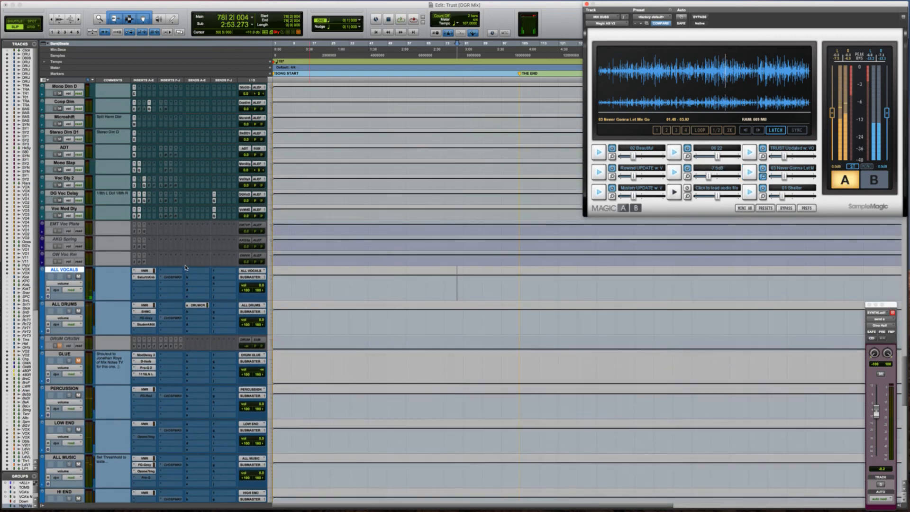
scroll(186, 267, up, 20)
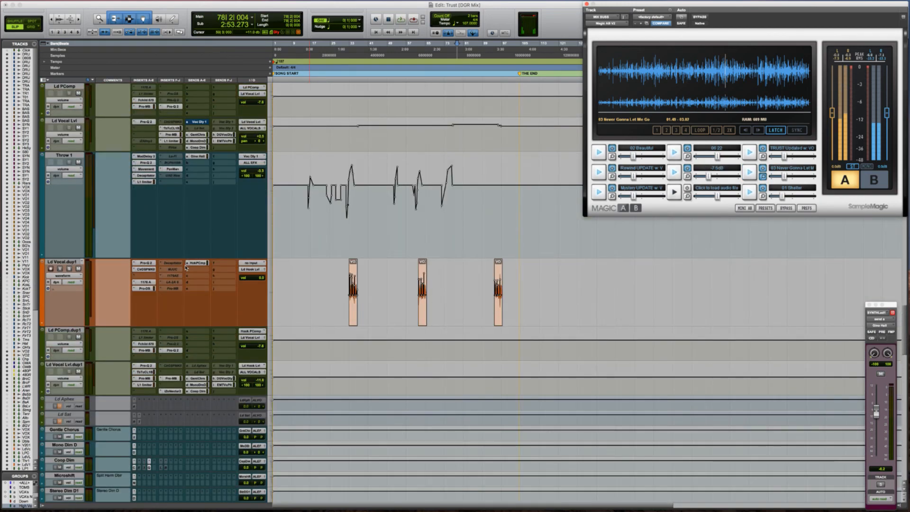
scroll(187, 268, up, 3)
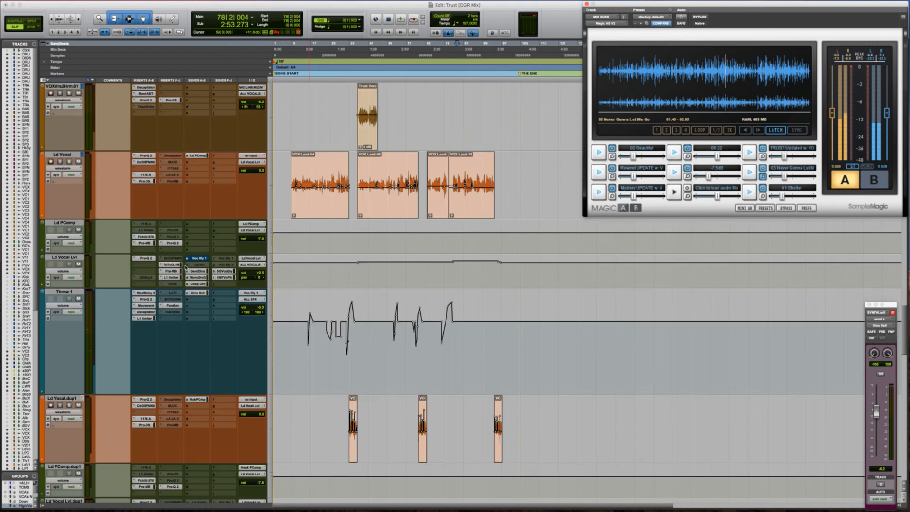
click(290, 182)
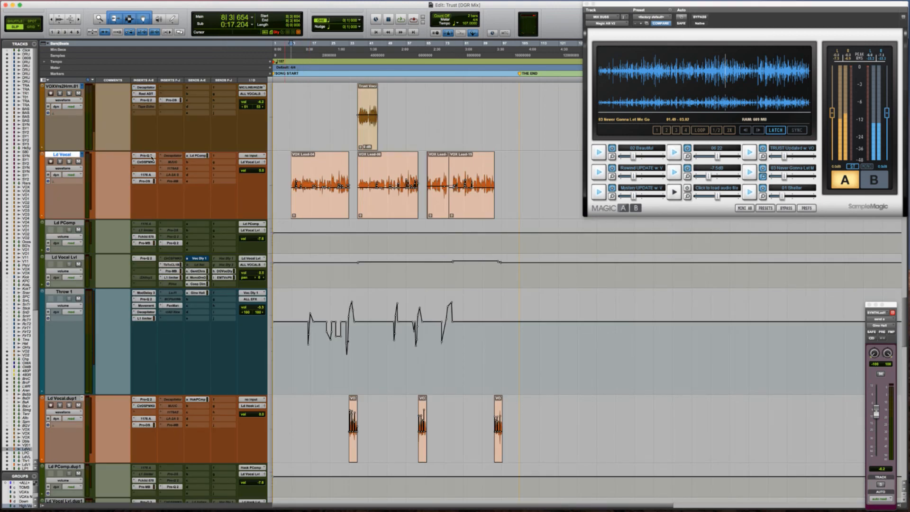
click(152, 158)
key(space)
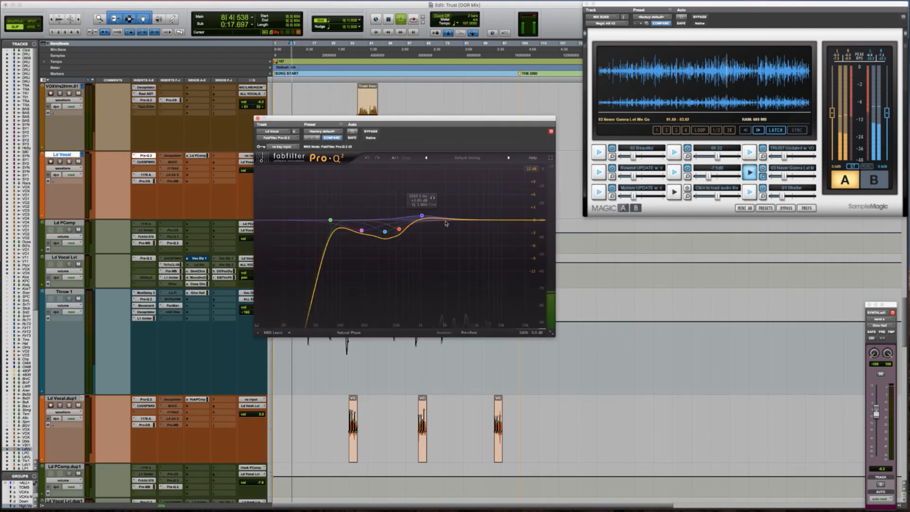
Step: Add a narrow low-mid cut to the Ld Vocal EQ, compare it off and on, close the EQ, and stop playback
drag(444, 221, 416, 246)
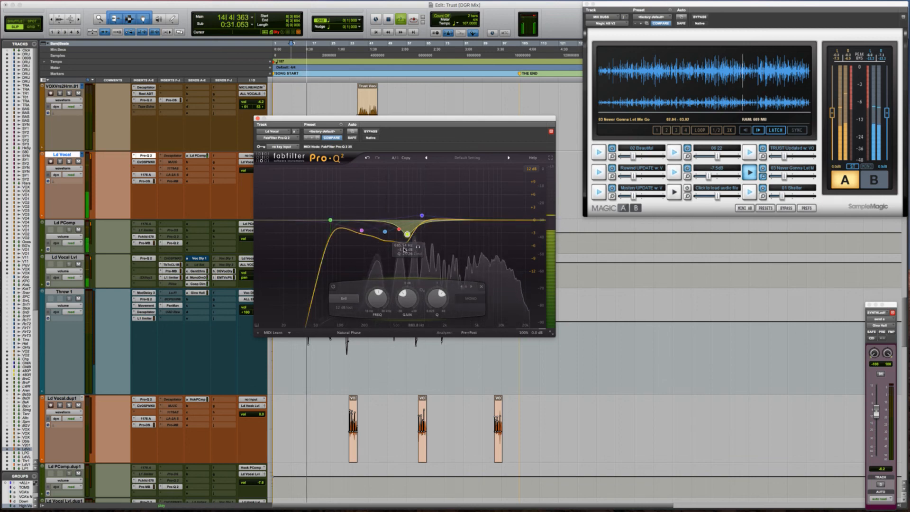
double_click(406, 234)
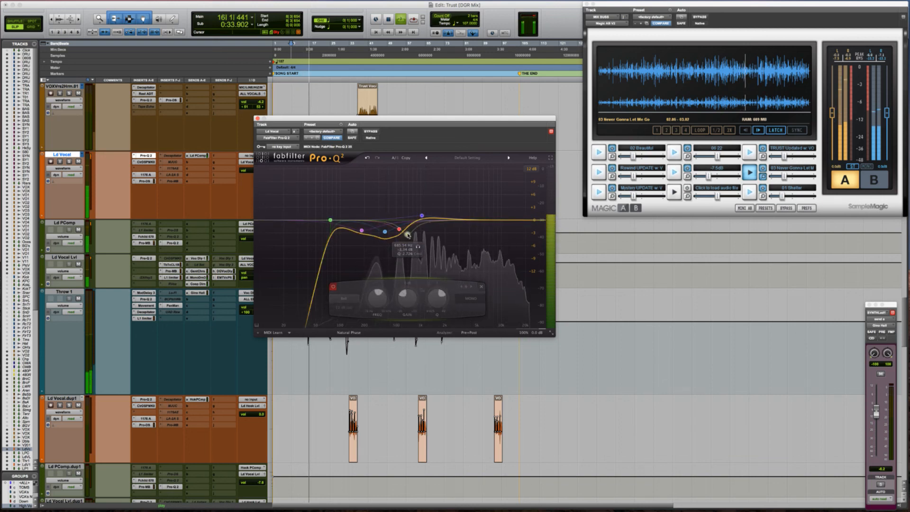
double_click(407, 234)
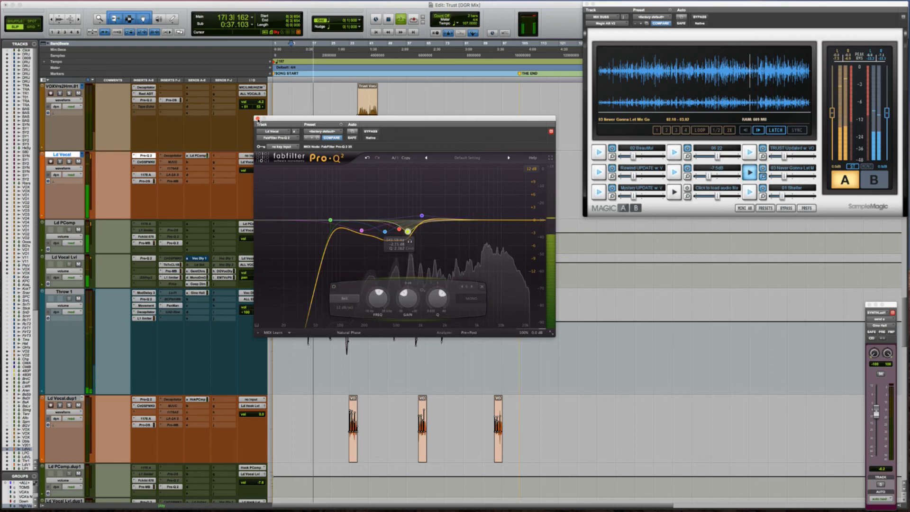
click(257, 119)
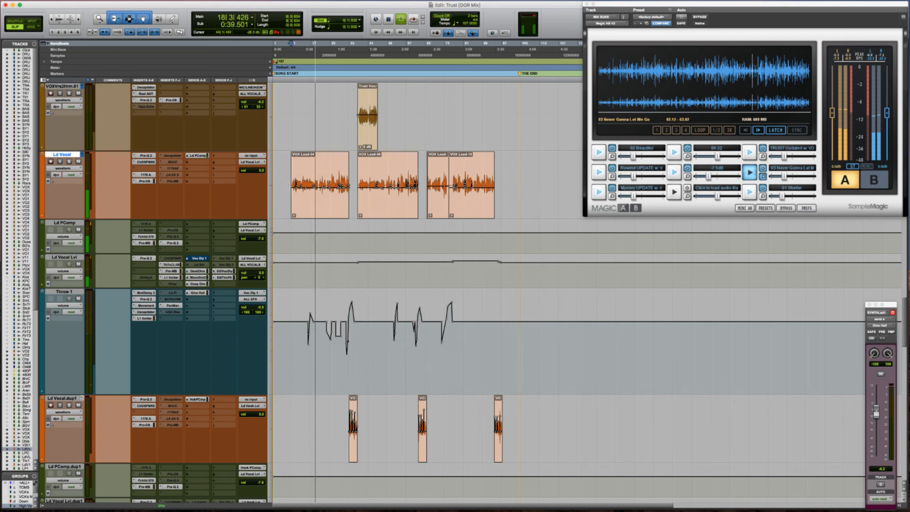
key(space)
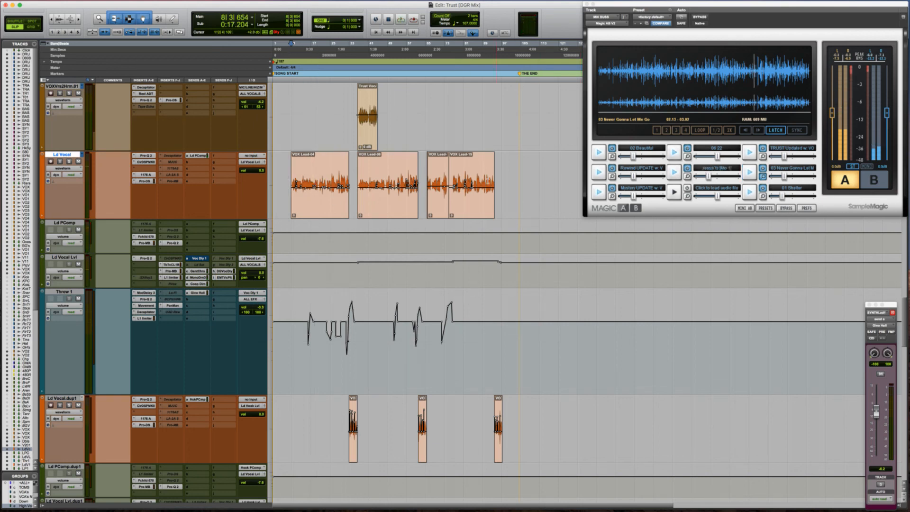
Step: Play the mix from bar 76, at the end of the last Throw 1 automation ramp, with the timeline zoomed in
scroll(337, 222, up, 3)
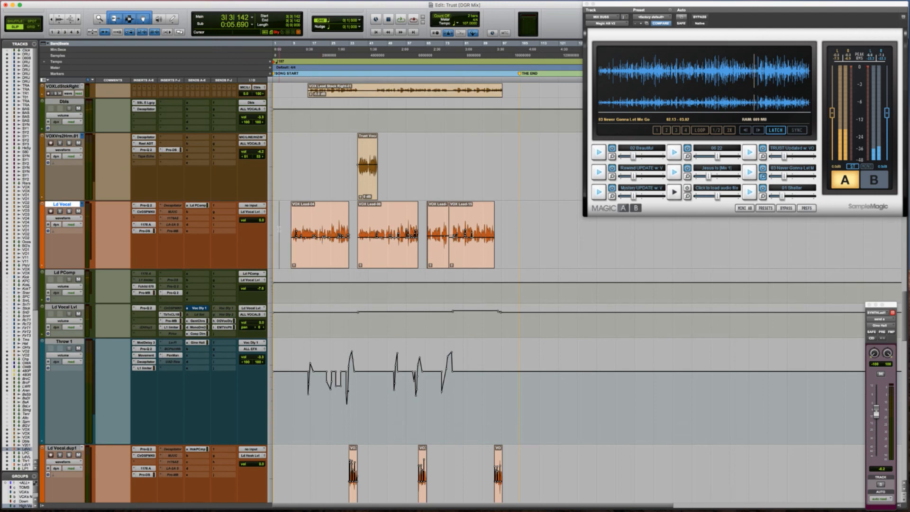
scroll(279, 229, down, 10)
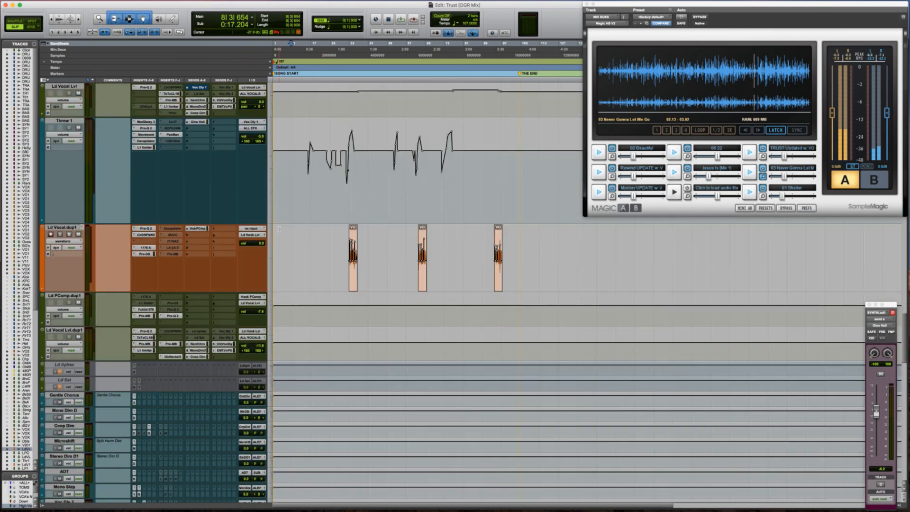
scroll(283, 257, up, 8)
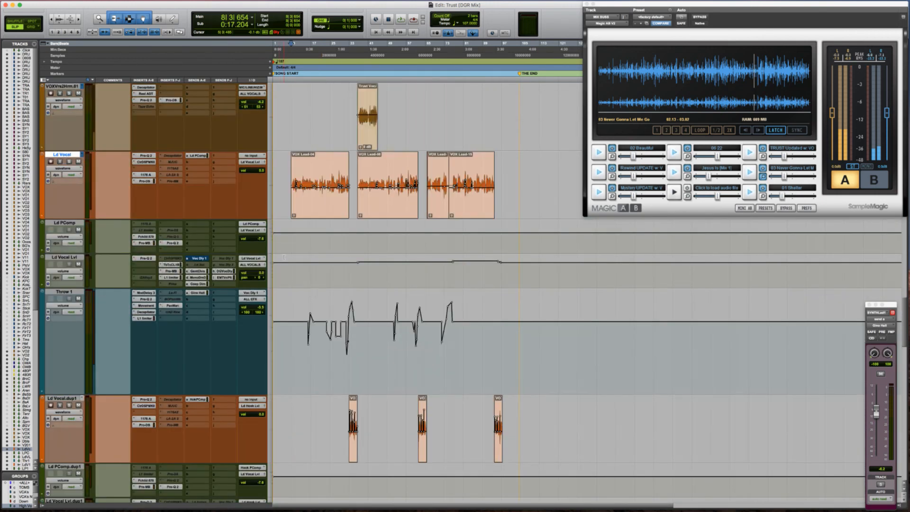
click(452, 342)
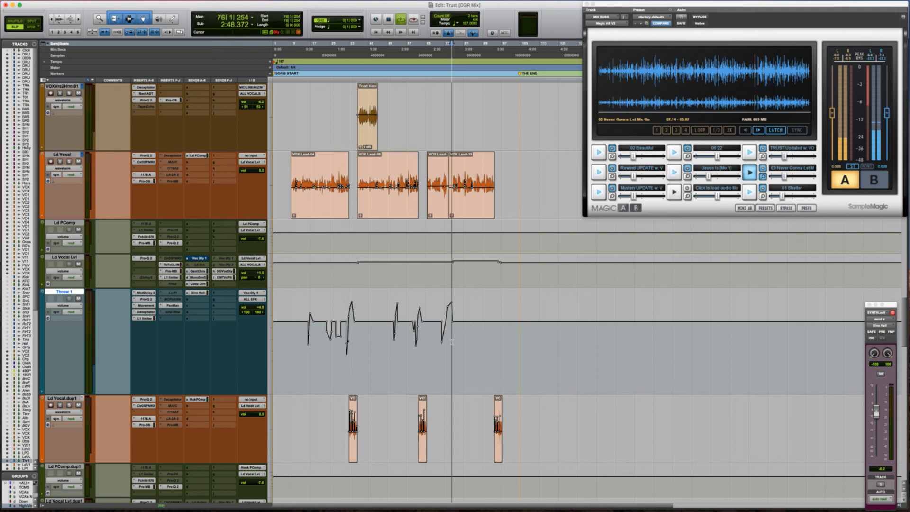
key(space)
key(super+bracketright)
key(super+bracketright)
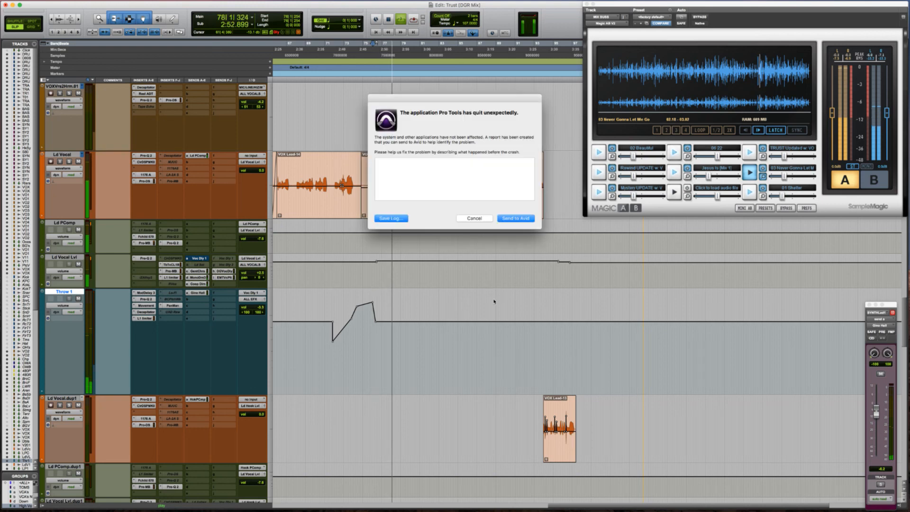
Step: Send the crash report to Avid and reopen the session file Trust [DGR Mix].ptx from its project folder
click(511, 220)
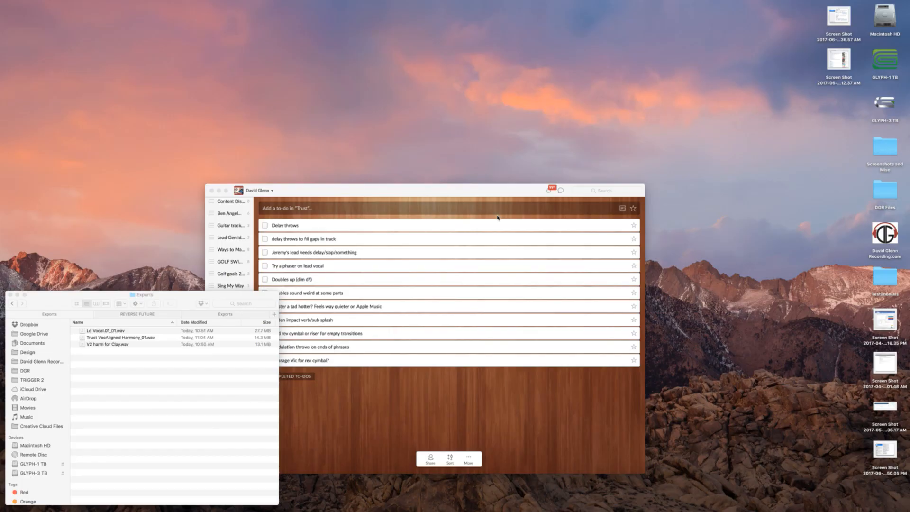
drag(431, 192, 451, 182)
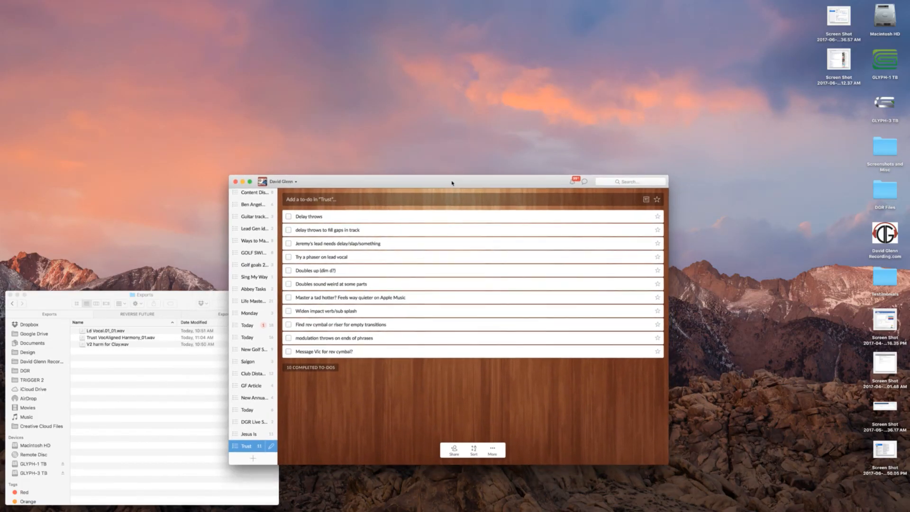
click(150, 371)
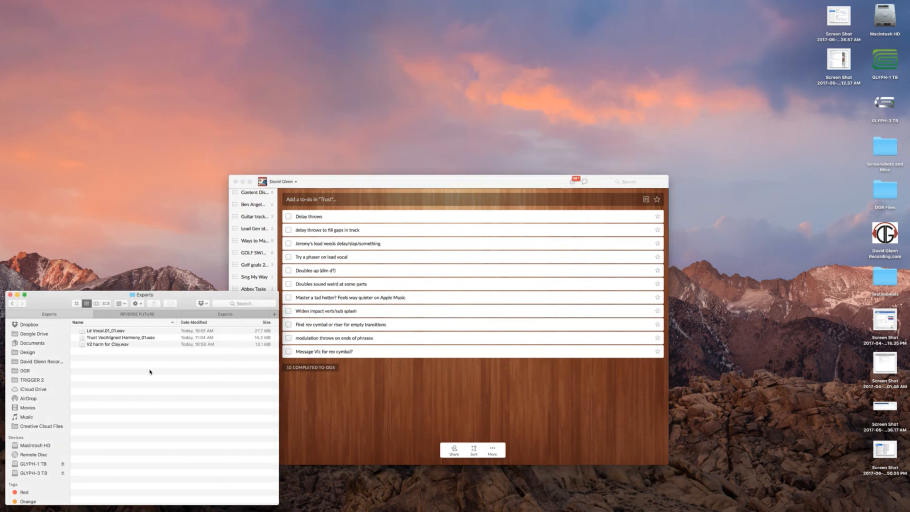
key(super+bracketleft)
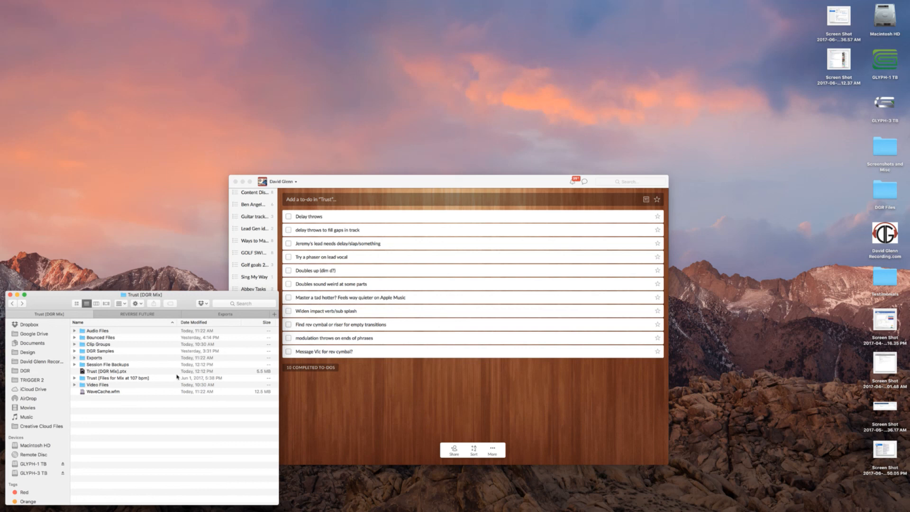
mouse_move(575, 1)
double_click(105, 373)
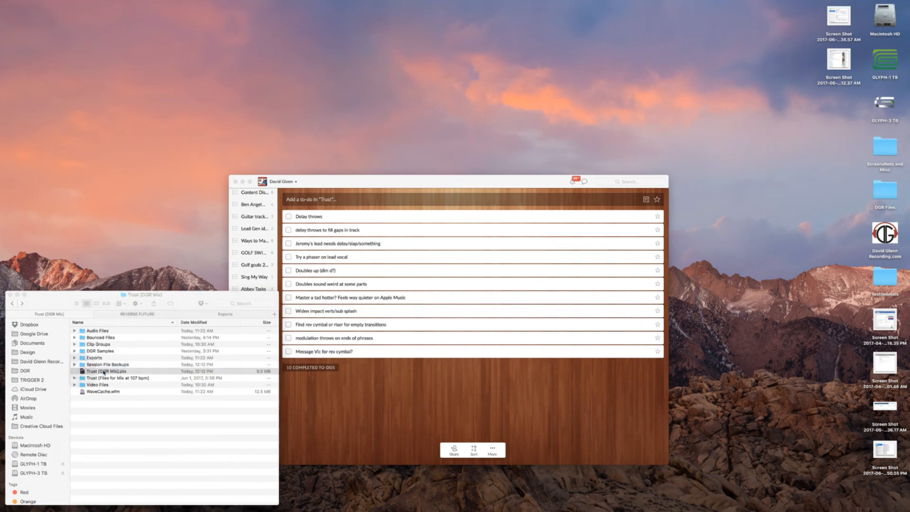